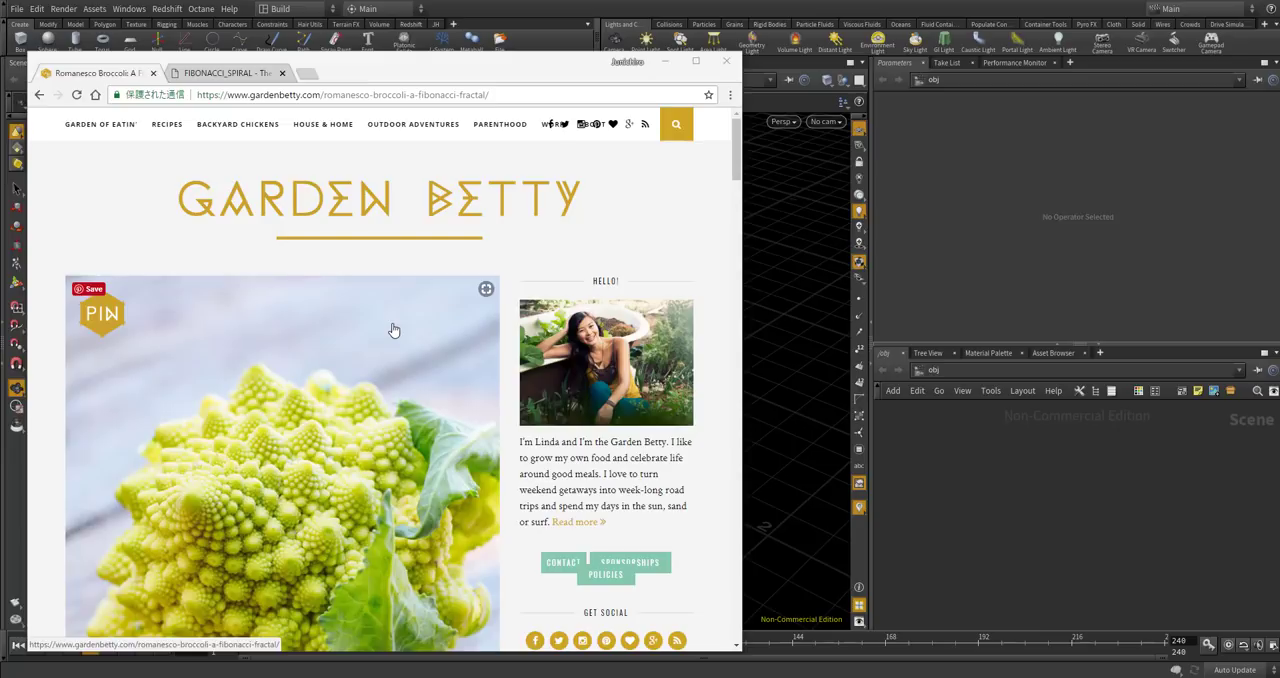
Examine the Romanesco broccoli photo and opening text in the Garden Betty article as a modeling reference.
{"action": "scroll", "coordinate": [357, 256], "scroll_direction": "up", "scroll_amount": 2}
{"action": "scroll", "coordinate": [357, 256], "scroll_direction": "down", "scroll_amount": 1}
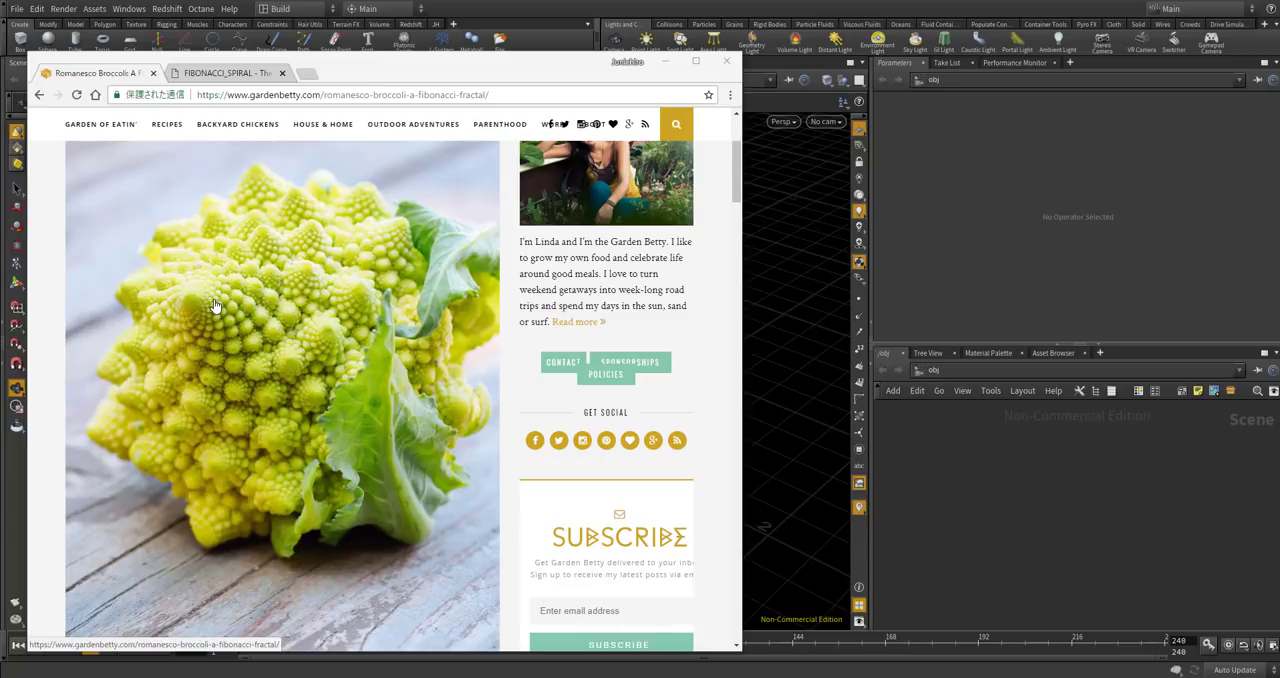
{"action": "scroll", "coordinate": [258, 254], "scroll_direction": "down", "scroll_amount": 3}
{"action": "scroll", "coordinate": [258, 254], "scroll_direction": "up", "scroll_amount": 3}
{"action": "scroll", "coordinate": [320, 214], "scroll_direction": "down", "scroll_amount": 1}
{"action": "scroll", "coordinate": [270, 205], "scroll_direction": "up", "scroll_amount": 1}
{"action": "scroll", "coordinate": [292, 290], "scroll_direction": "down", "scroll_amount": 1}
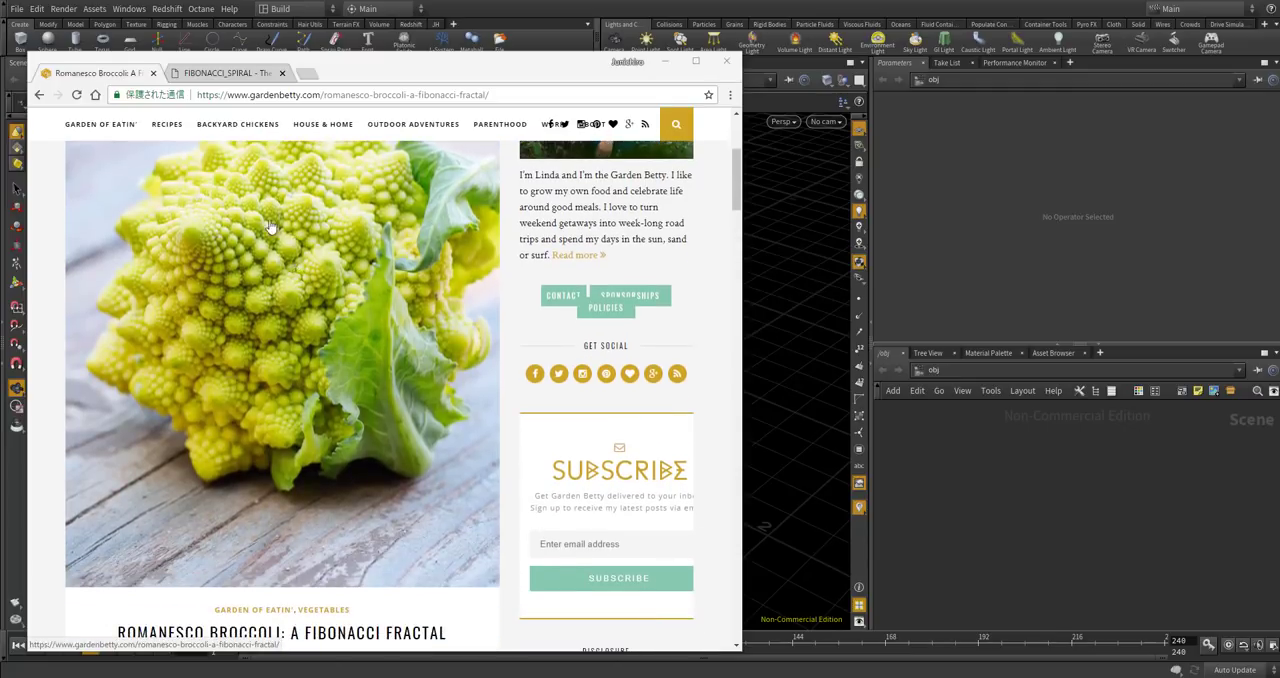
{"action": "scroll", "coordinate": [280, 228], "scroll_direction": "up", "scroll_amount": 1}
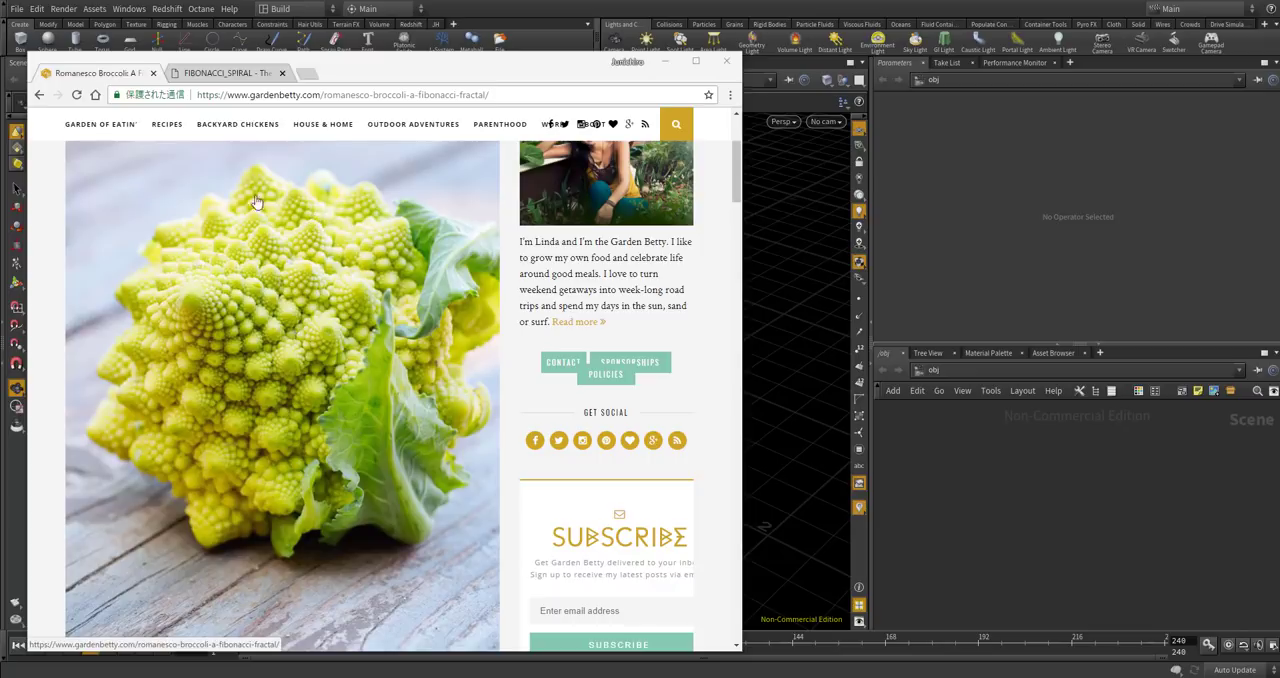
{"action": "scroll", "coordinate": [269, 197], "scroll_direction": "down", "scroll_amount": 6}
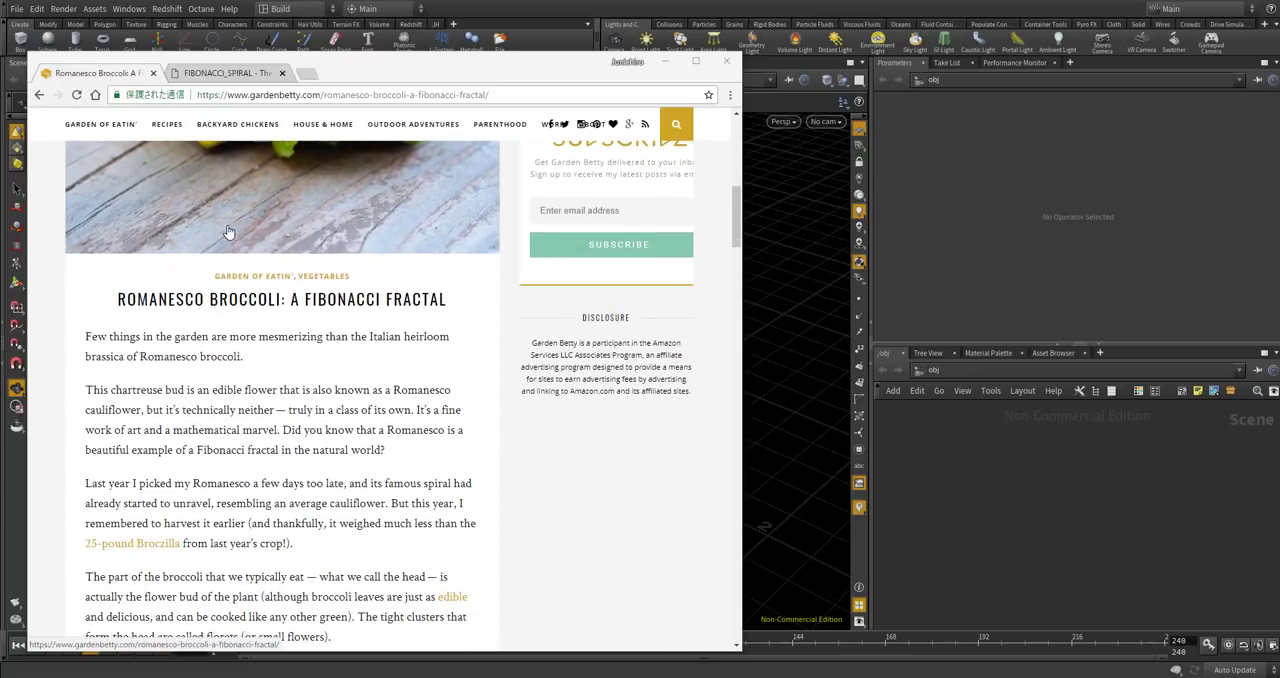
{"action": "scroll", "coordinate": [286, 218], "scroll_direction": "down", "scroll_amount": 3}
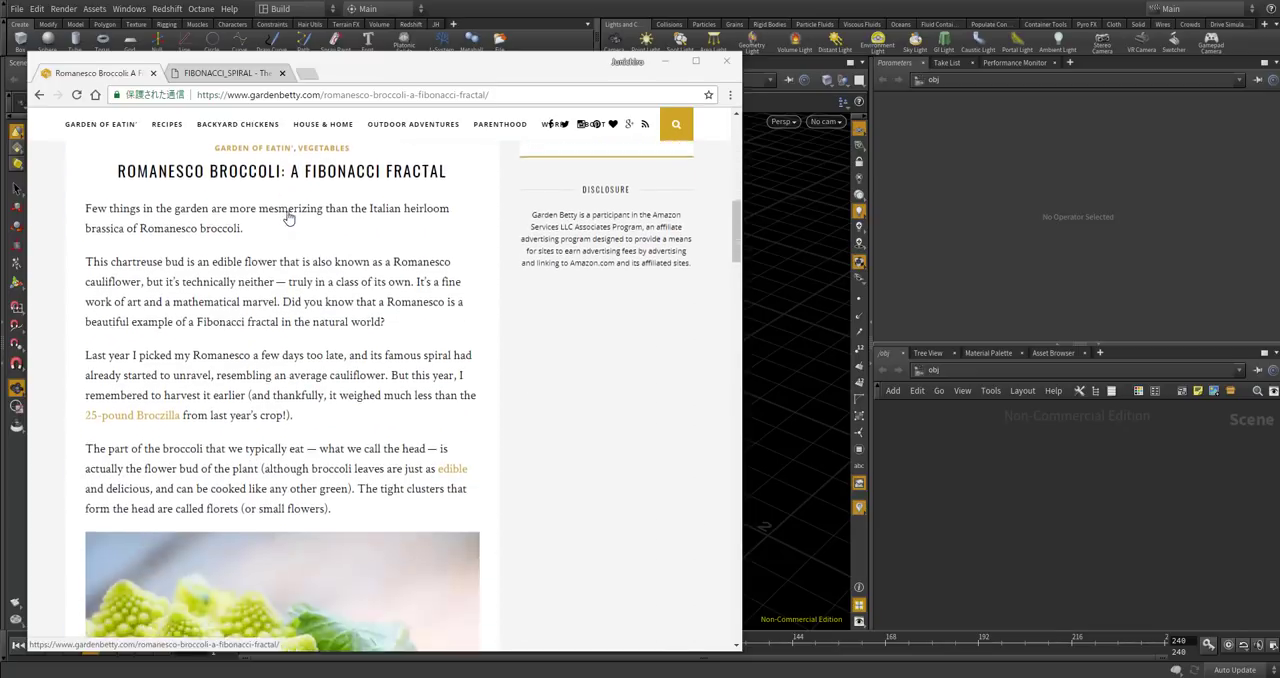
{"action": "scroll", "coordinate": [288, 216], "scroll_direction": "down", "scroll_amount": 8}
{"action": "scroll", "coordinate": [288, 216], "scroll_direction": "up", "scroll_amount": 8}
{"action": "scroll", "coordinate": [288, 216], "scroll_direction": "up", "scroll_amount": 9}
{"action": "scroll", "coordinate": [291, 216], "scroll_direction": "down", "scroll_amount": 3}
{"action": "scroll", "coordinate": [293, 216], "scroll_direction": "down", "scroll_amount": 1}
{"action": "scroll", "coordinate": [291, 216], "scroll_direction": "down", "scroll_amount": 3}
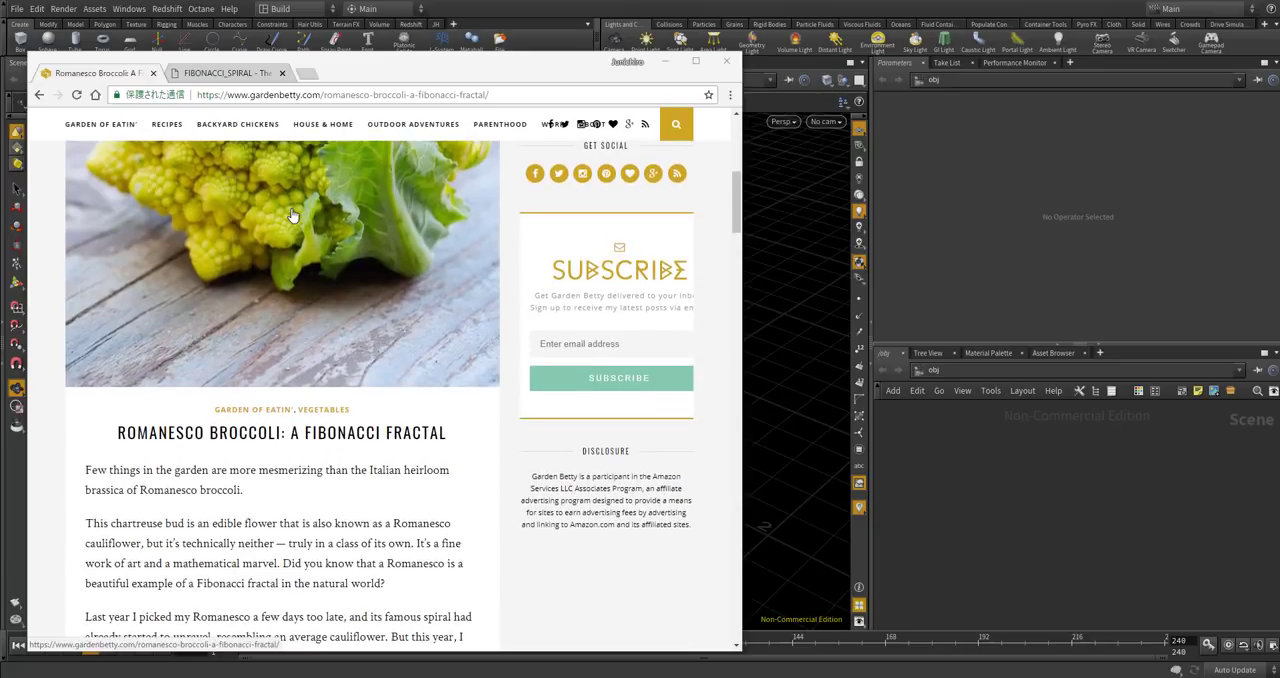
{"action": "scroll", "coordinate": [291, 216], "scroll_direction": "up", "scroll_amount": 1}
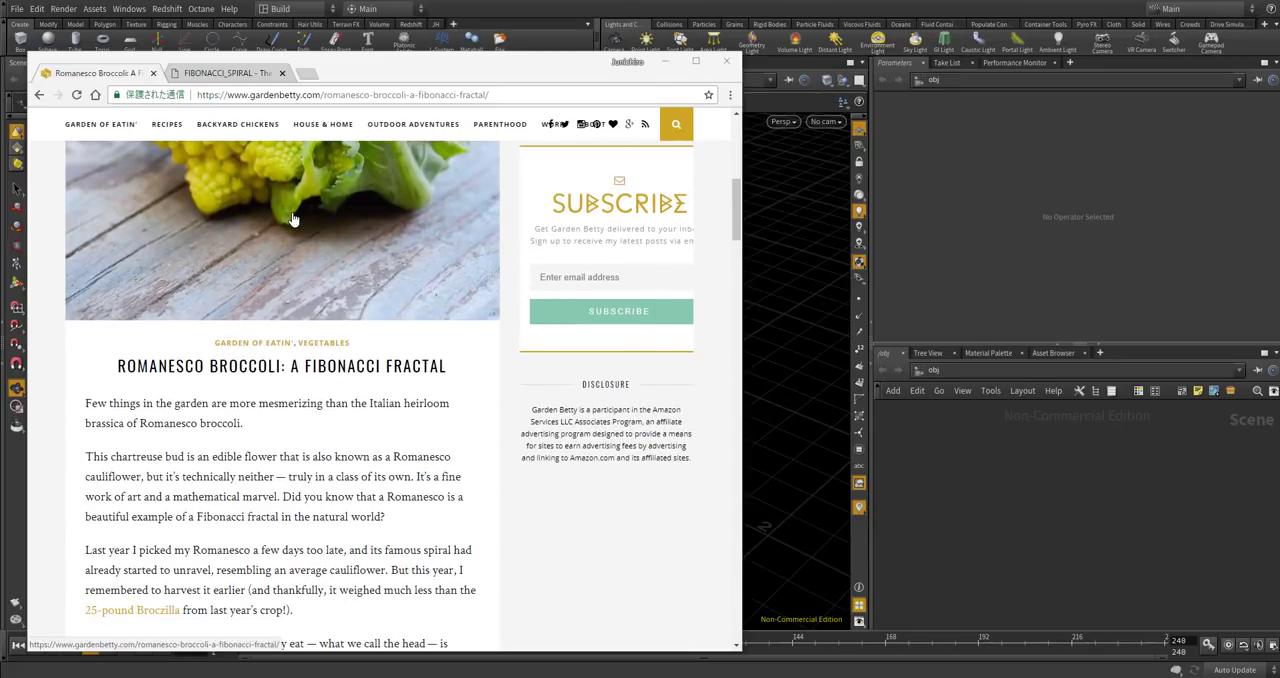
{"action": "scroll", "coordinate": [372, 319], "scroll_direction": "up", "scroll_amount": 3}
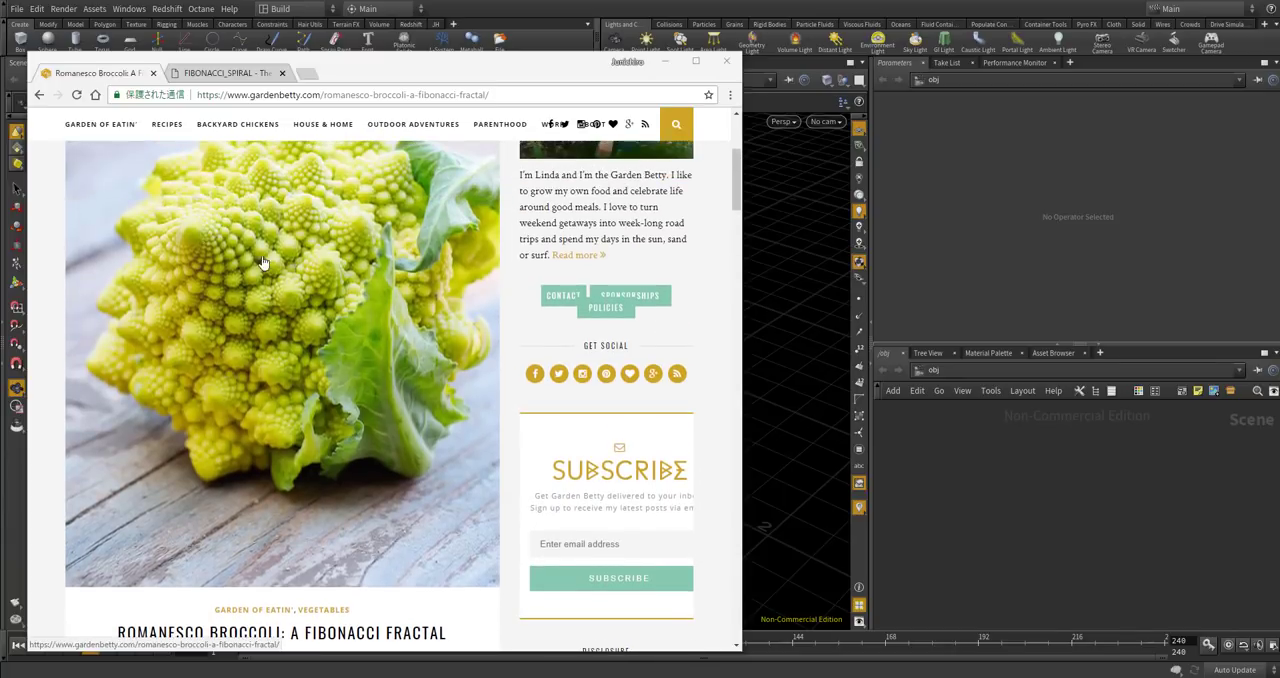
Read the article's explanation of the broccoli as a Fibonacci fractal and examine its close-up photos.
{"action": "scroll", "coordinate": [320, 348], "scroll_direction": "down", "scroll_amount": 6}
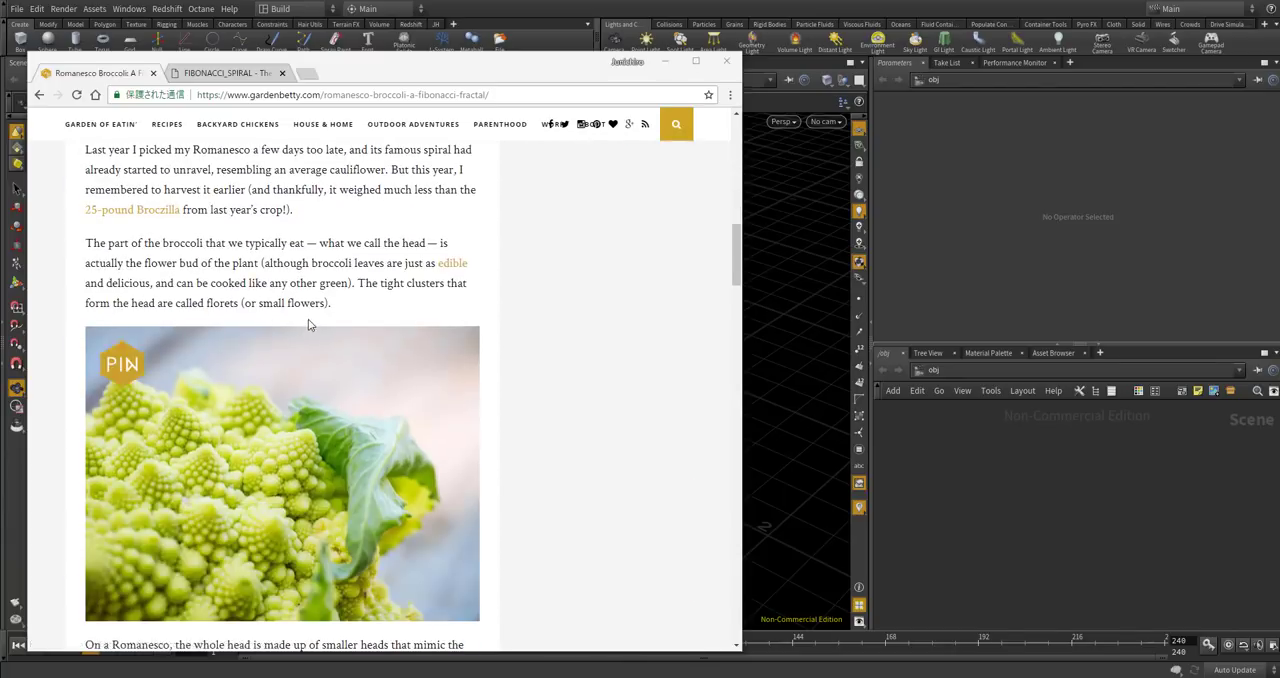
{"action": "scroll", "coordinate": [310, 325], "scroll_direction": "up", "scroll_amount": 3}
{"action": "left_click_drag", "start_coordinate": [291, 299], "coordinate": [447, 300]}
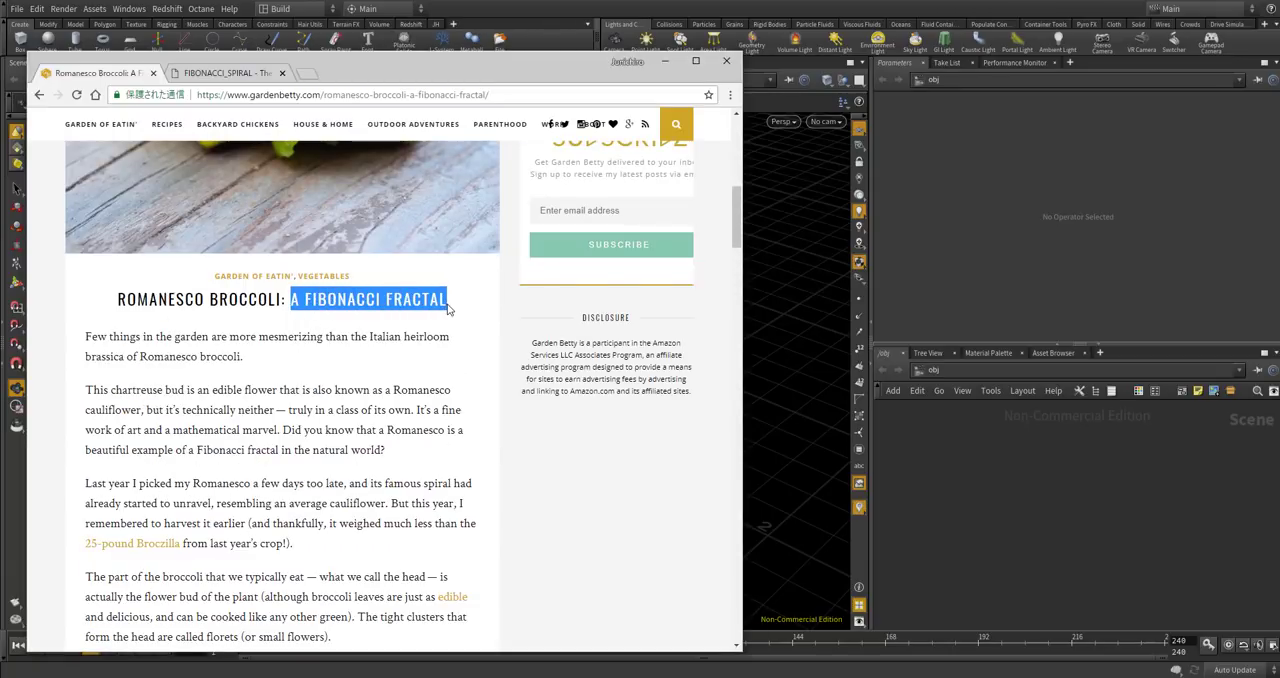
{"action": "scroll", "coordinate": [361, 268], "scroll_direction": "down", "scroll_amount": 8}
{"action": "scroll", "coordinate": [361, 268], "scroll_direction": "down", "scroll_amount": 9}
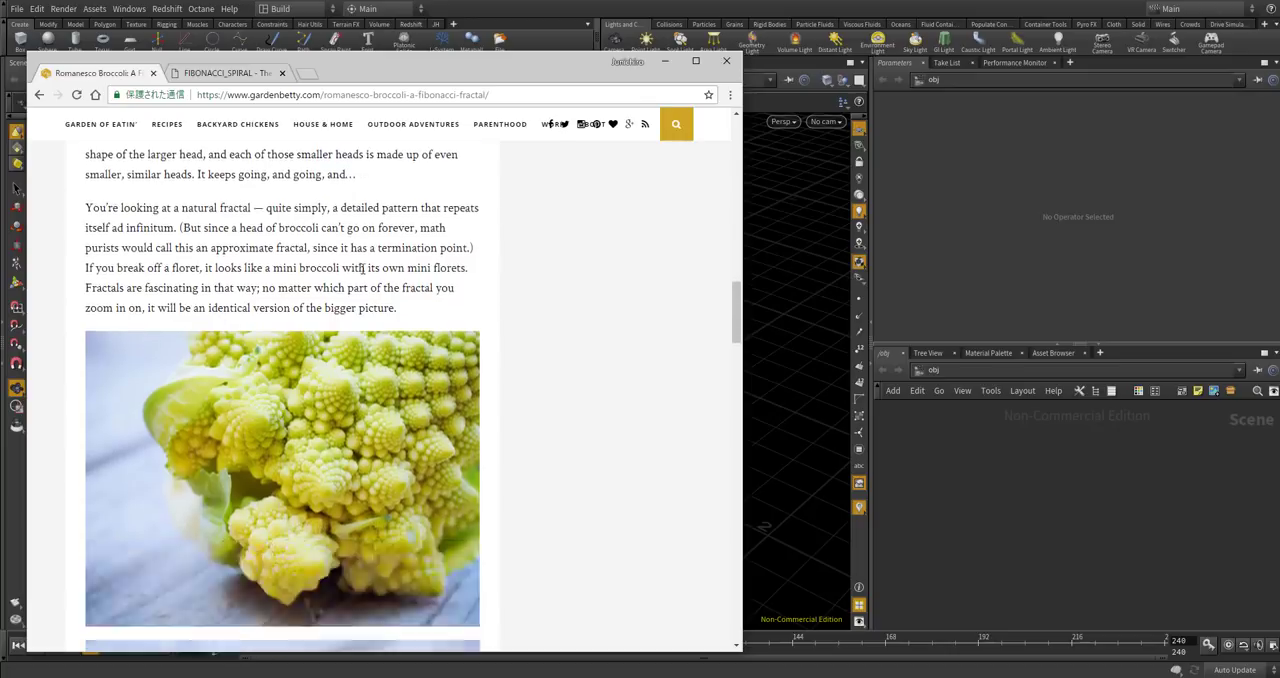
{"action": "scroll", "coordinate": [361, 268], "scroll_direction": "down", "scroll_amount": 2}
{"action": "scroll", "coordinate": [361, 268], "scroll_direction": "up", "scroll_amount": 5}
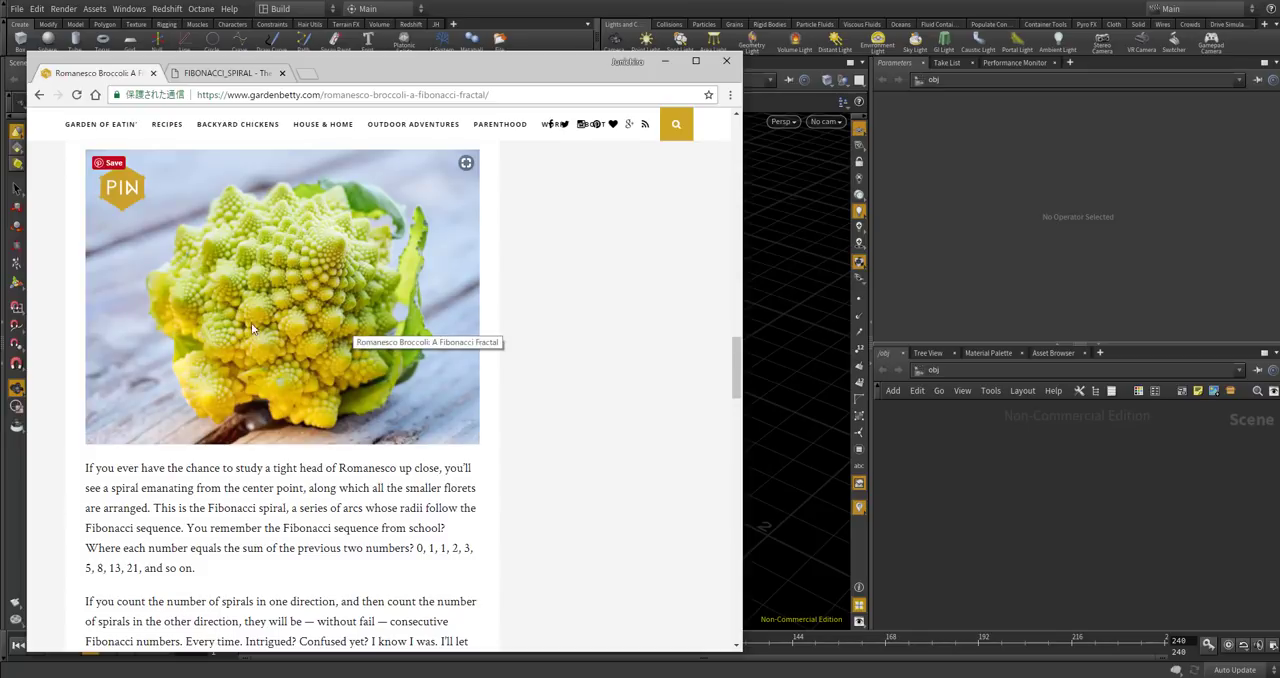
Read the FIBONACCI_SPIRAL page's description of the spiral's radius and angle increments, comparing it with the broccoli photo.
{"action": "left_click", "coordinate": [213, 74]}
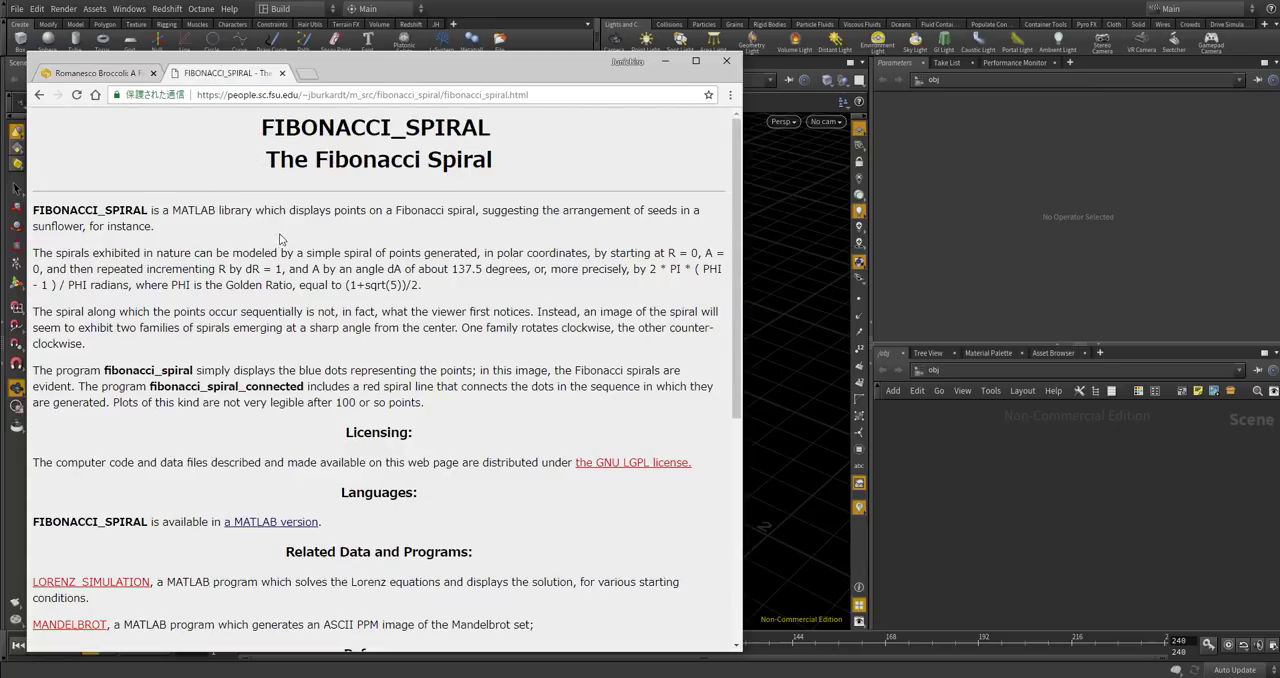
{"action": "scroll", "coordinate": [268, 257], "scroll_direction": "down", "scroll_amount": 5}
{"action": "scroll", "coordinate": [256, 217], "scroll_direction": "up", "scroll_amount": 5}
{"action": "left_click", "coordinate": [115, 77]}
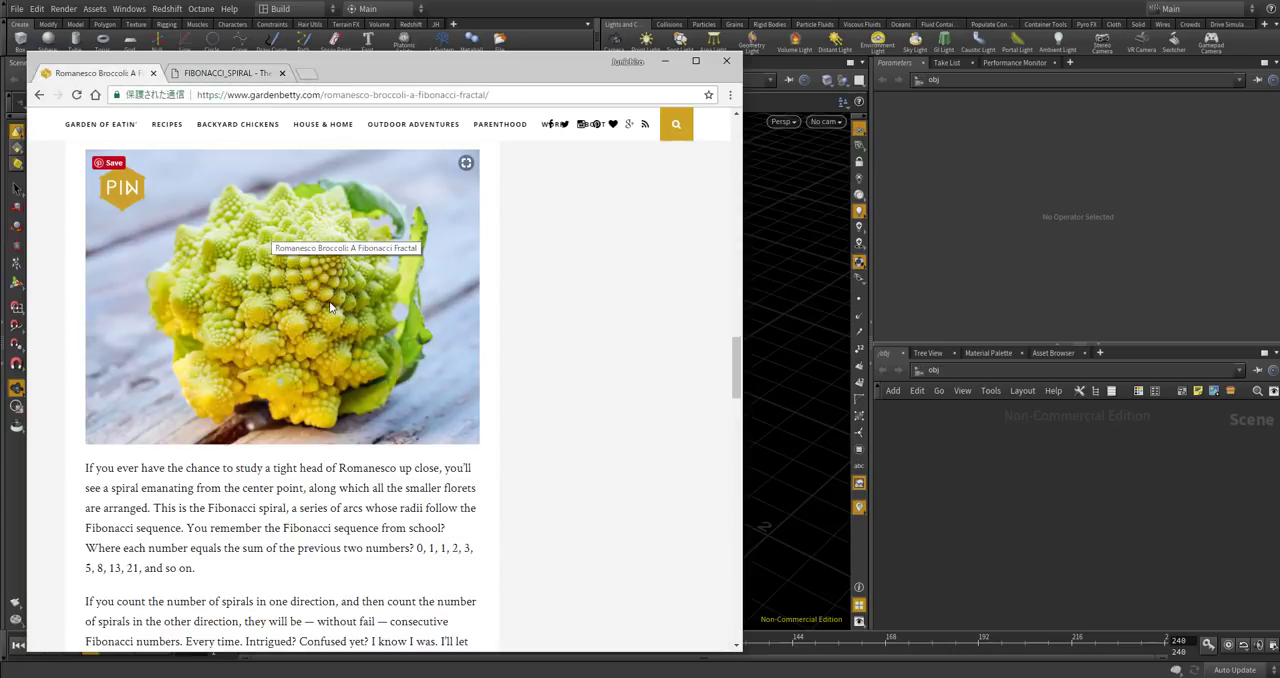
{"action": "left_click", "coordinate": [257, 75]}
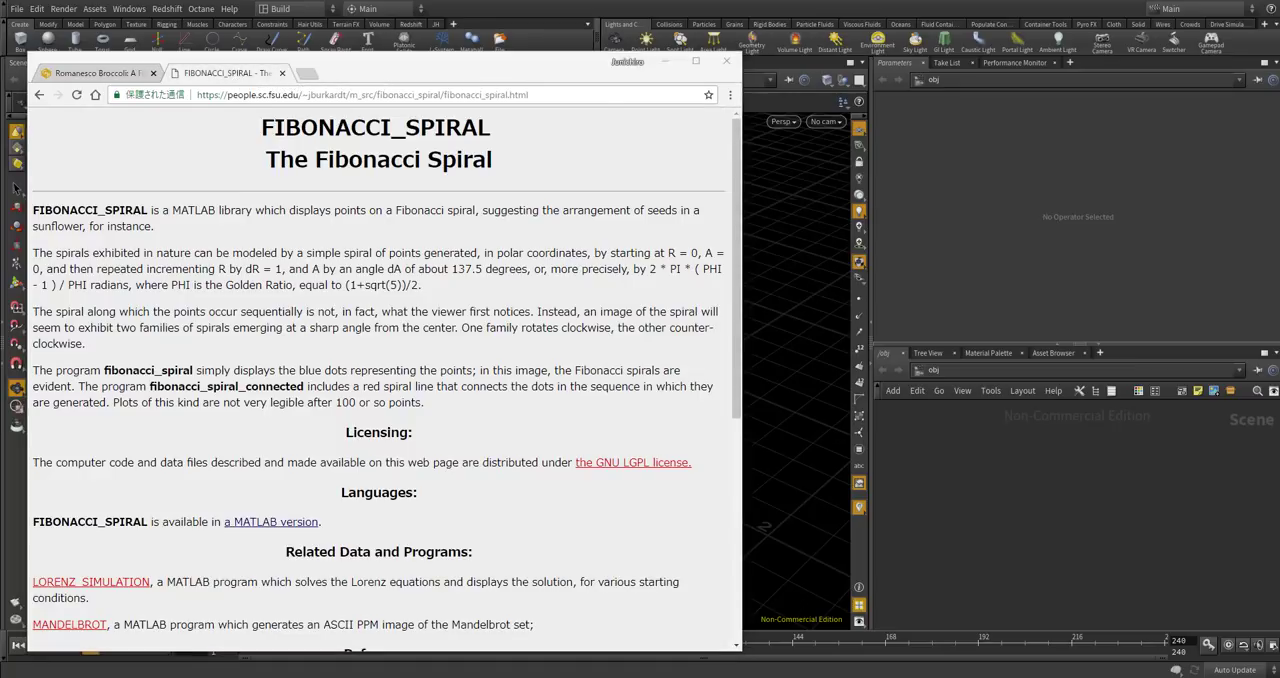
Switch to Houdini, create a Geometry object, and delete the default file node inside it.
{"action": "left_click", "coordinate": [999, 454]}
{"action": "key", "text": "Tab"}
{"action": "type", "text": "geo"}
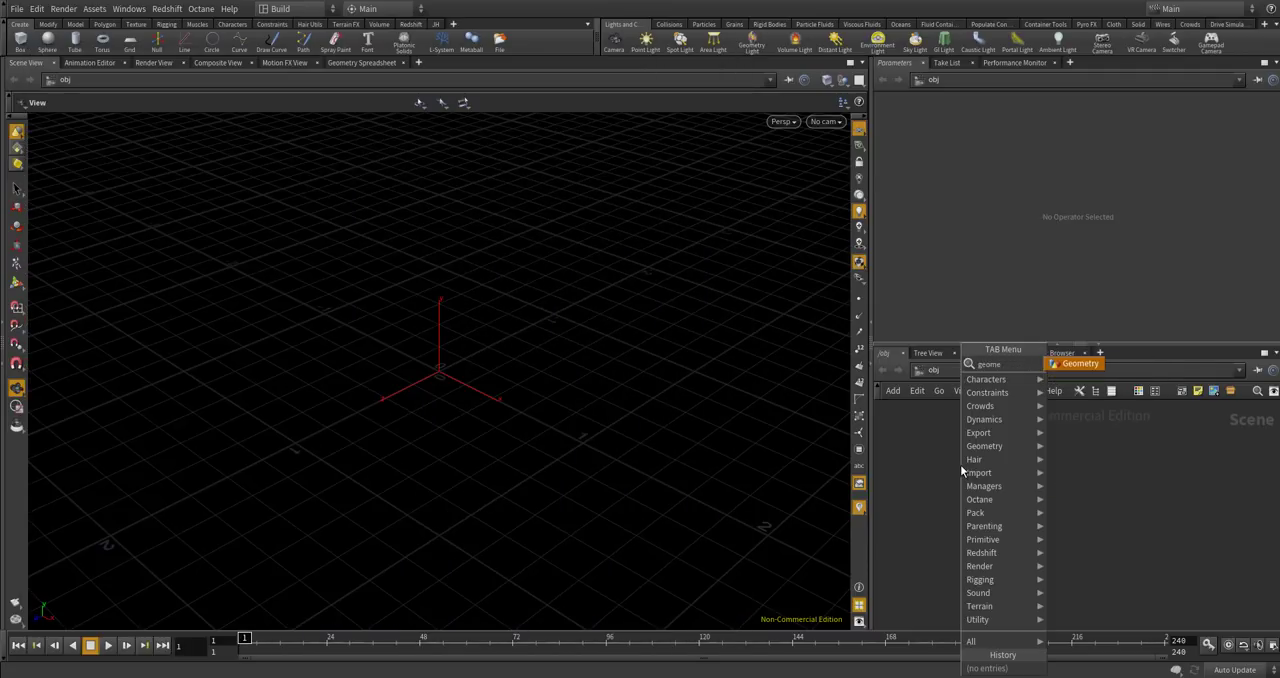
{"action": "key", "text": "Return"}
{"action": "left_click", "coordinate": [960, 464]}
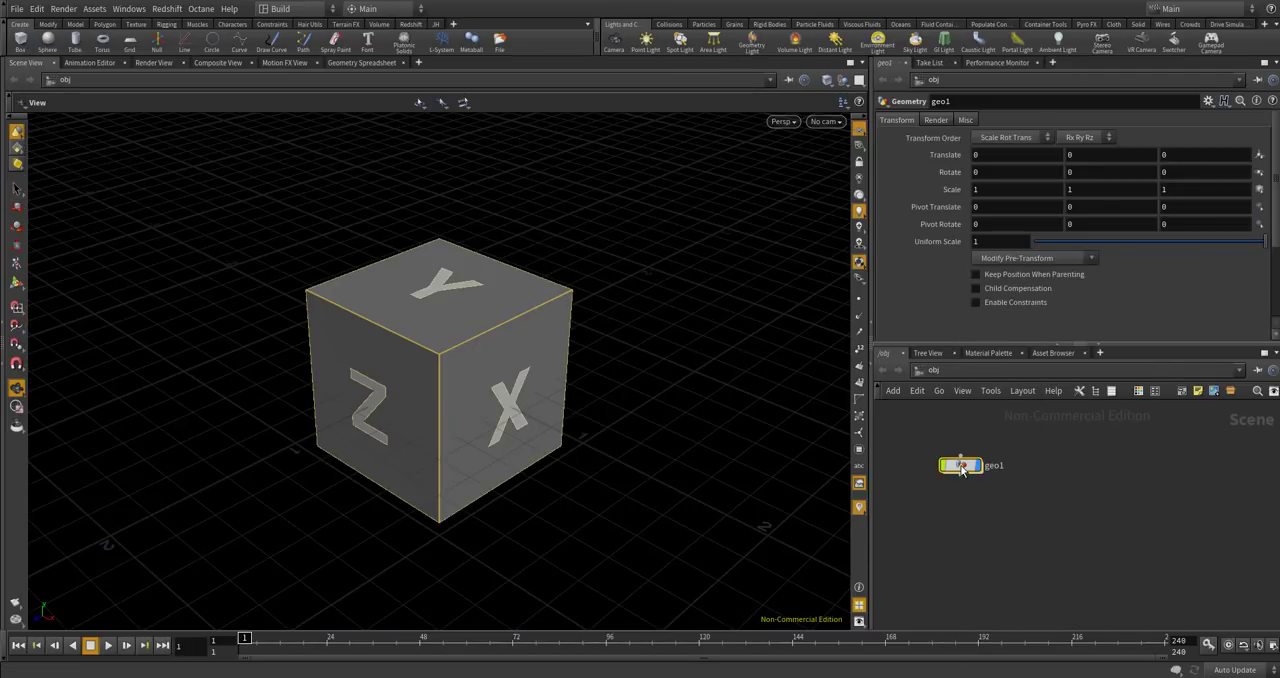
{"action": "double_click", "coordinate": [960, 466]}
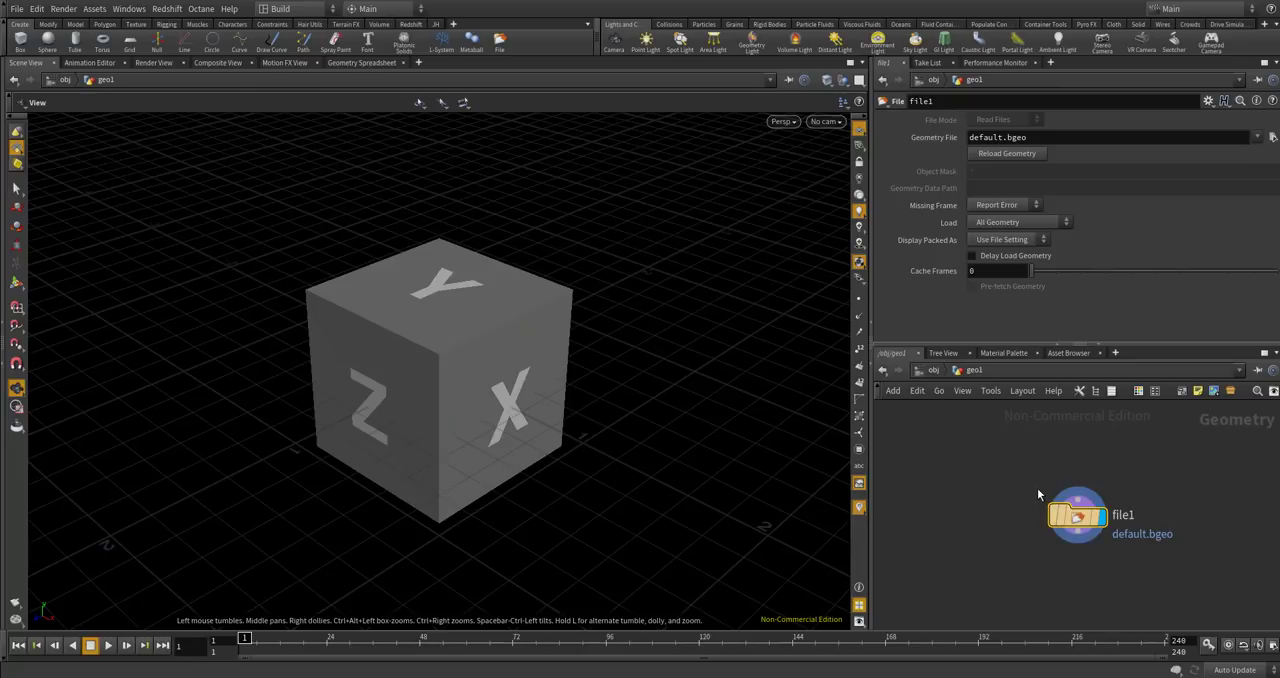
{"action": "key", "text": "Delete"}
{"action": "left_click_drag", "start_coordinate": [620, 291], "coordinate": [554, 377]}
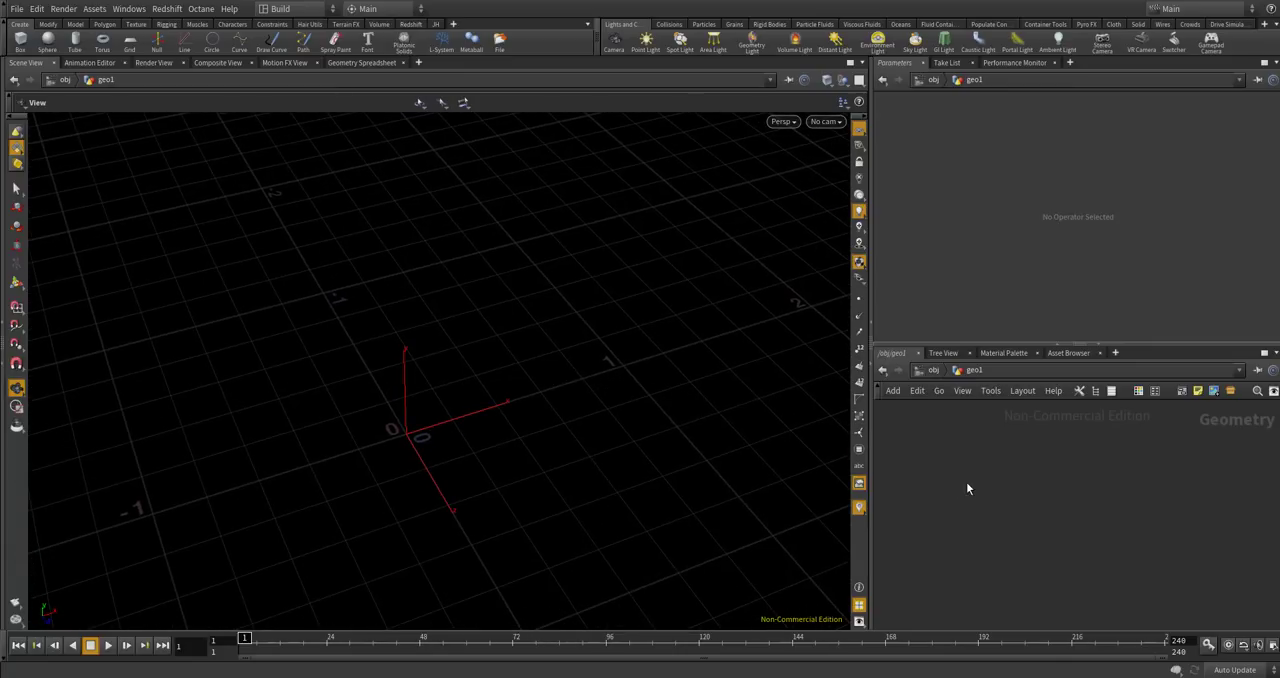
Add a Point Wrangle node to the geometry network and set it to run over Detail (only once).
{"action": "key", "text": "Tab"}
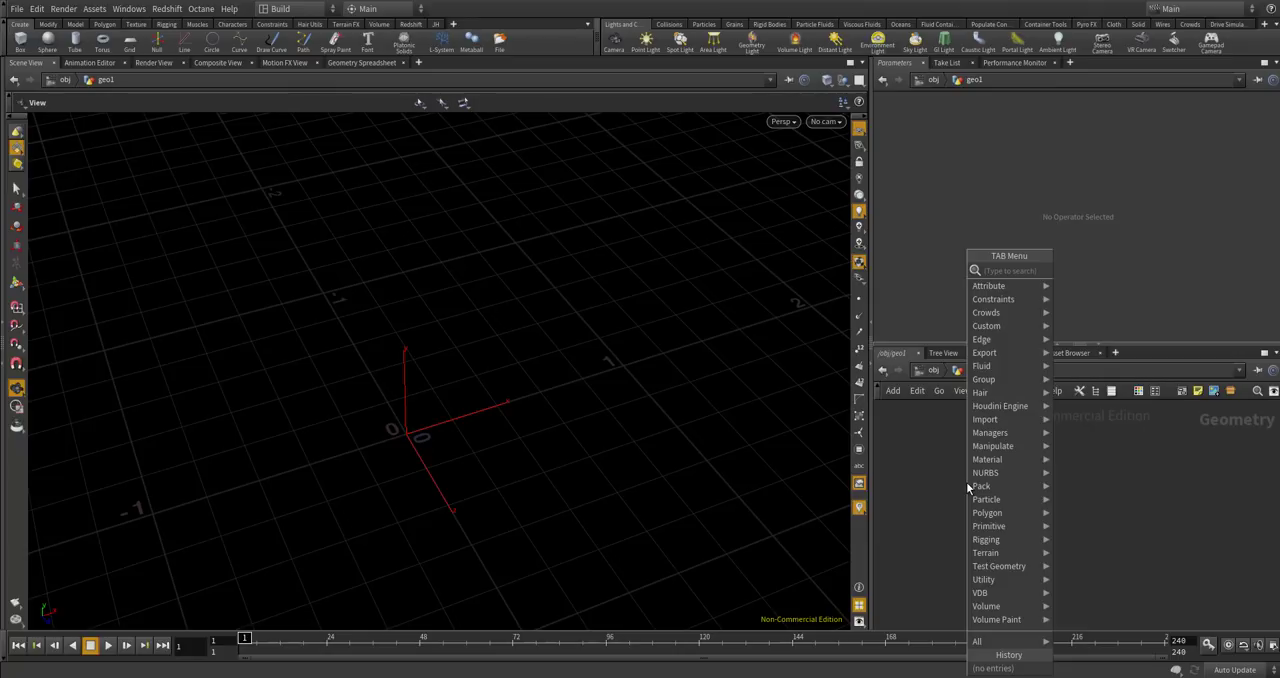
{"action": "type", "text": "poinw"}
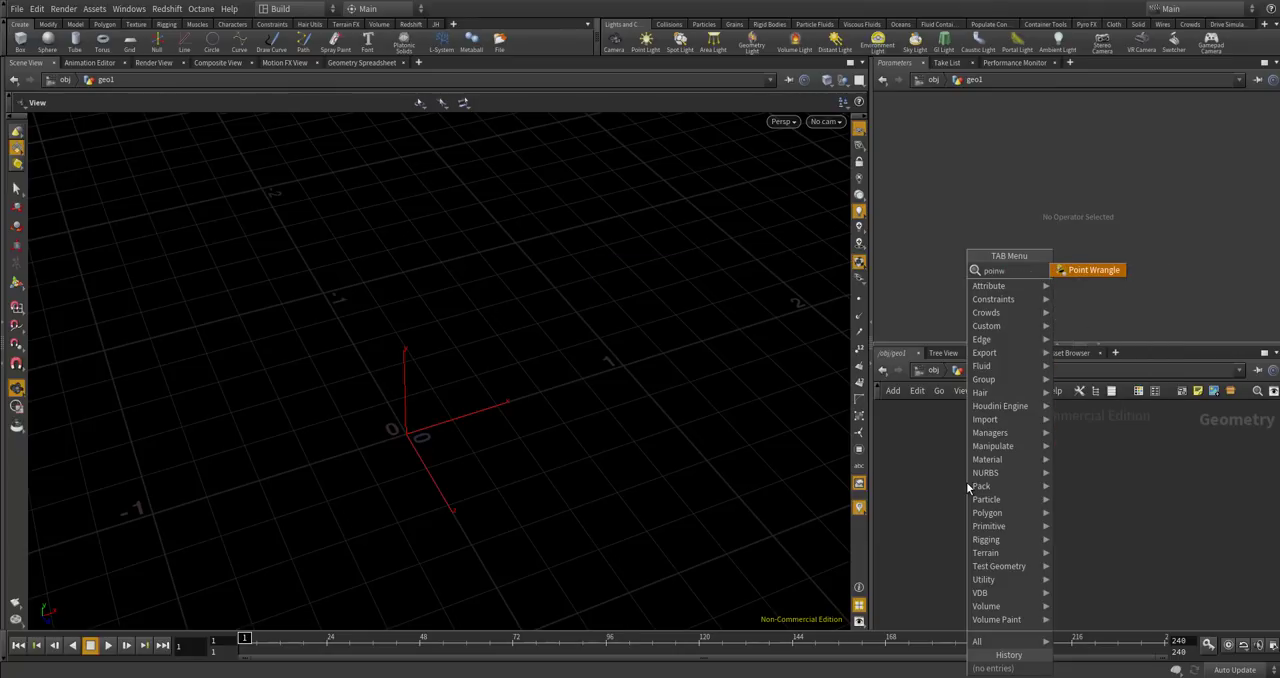
{"action": "key", "text": "BackSpace"}
{"action": "key", "text": "BackSpace"}
{"action": "key", "text": "Return"}
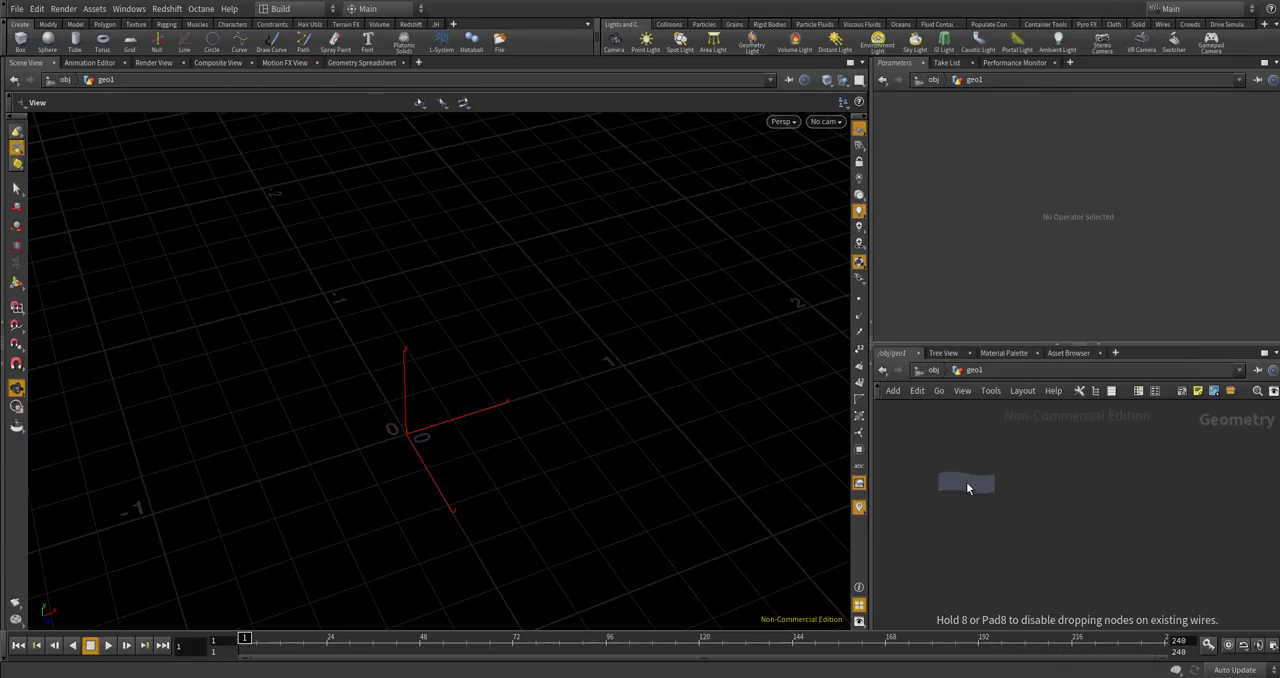
{"action": "double_click", "coordinate": [967, 486]}
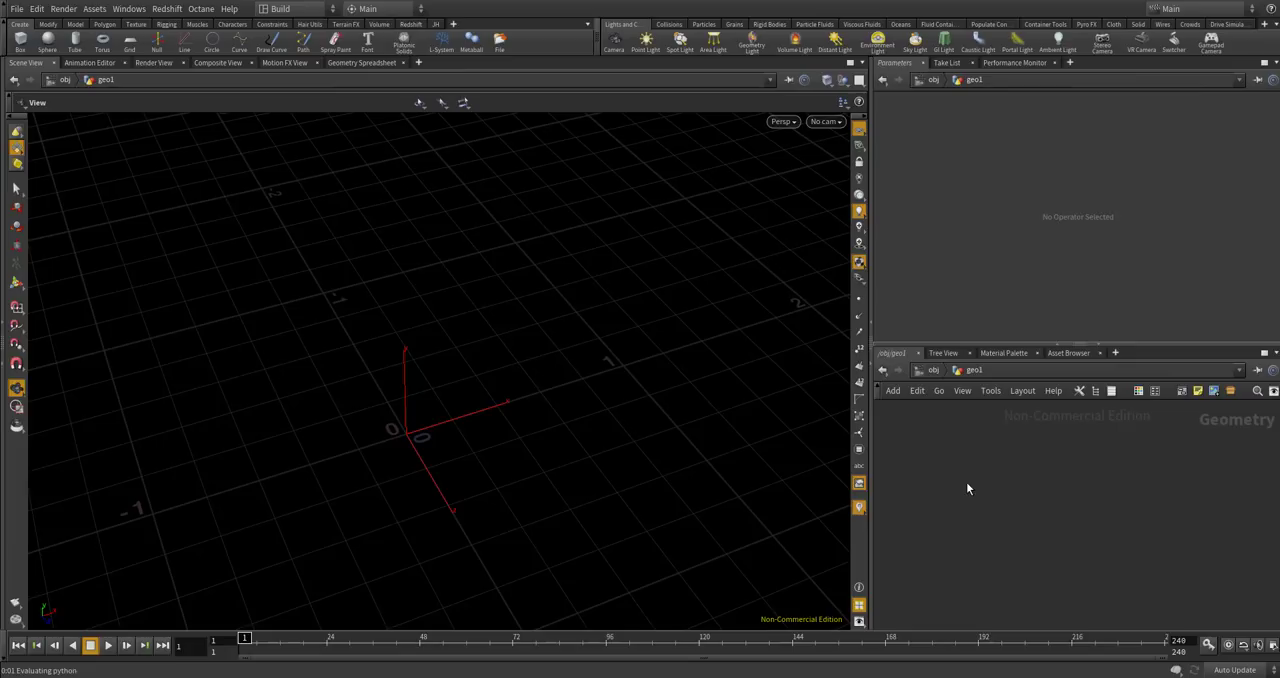
{"action": "left_click", "coordinate": [963, 372]}
{"action": "left_click", "coordinate": [1015, 172]}
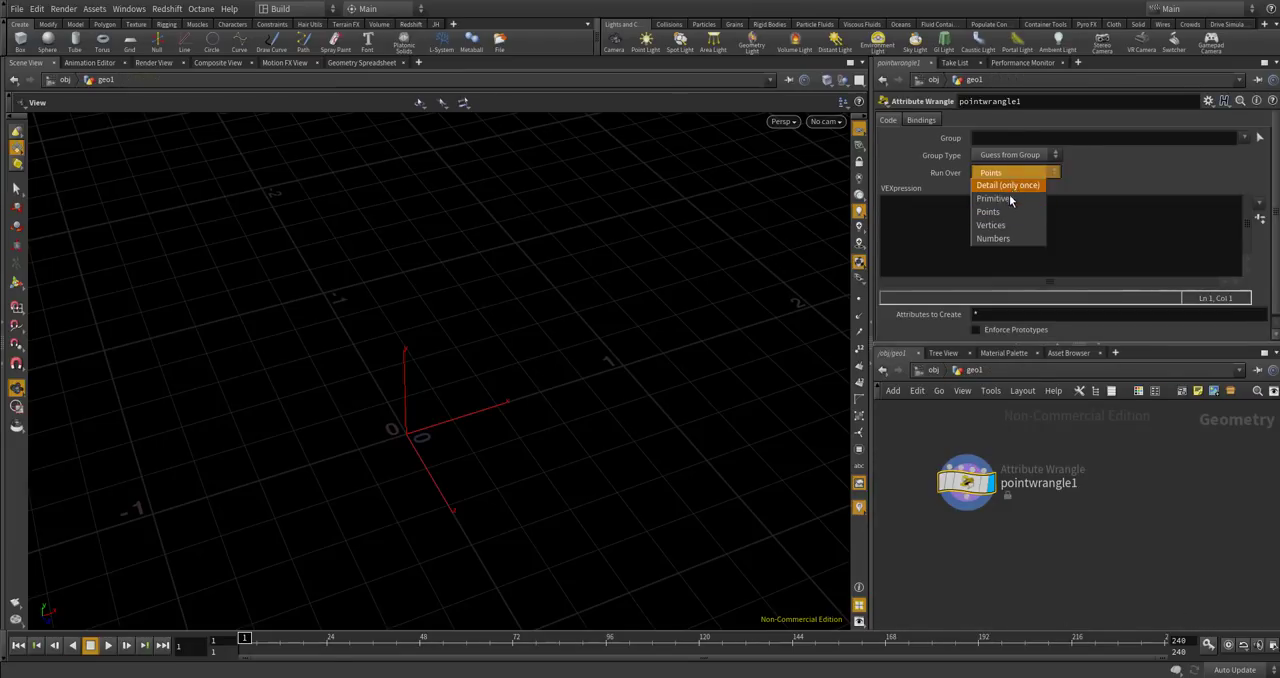
{"action": "left_click", "coordinate": [1007, 185]}
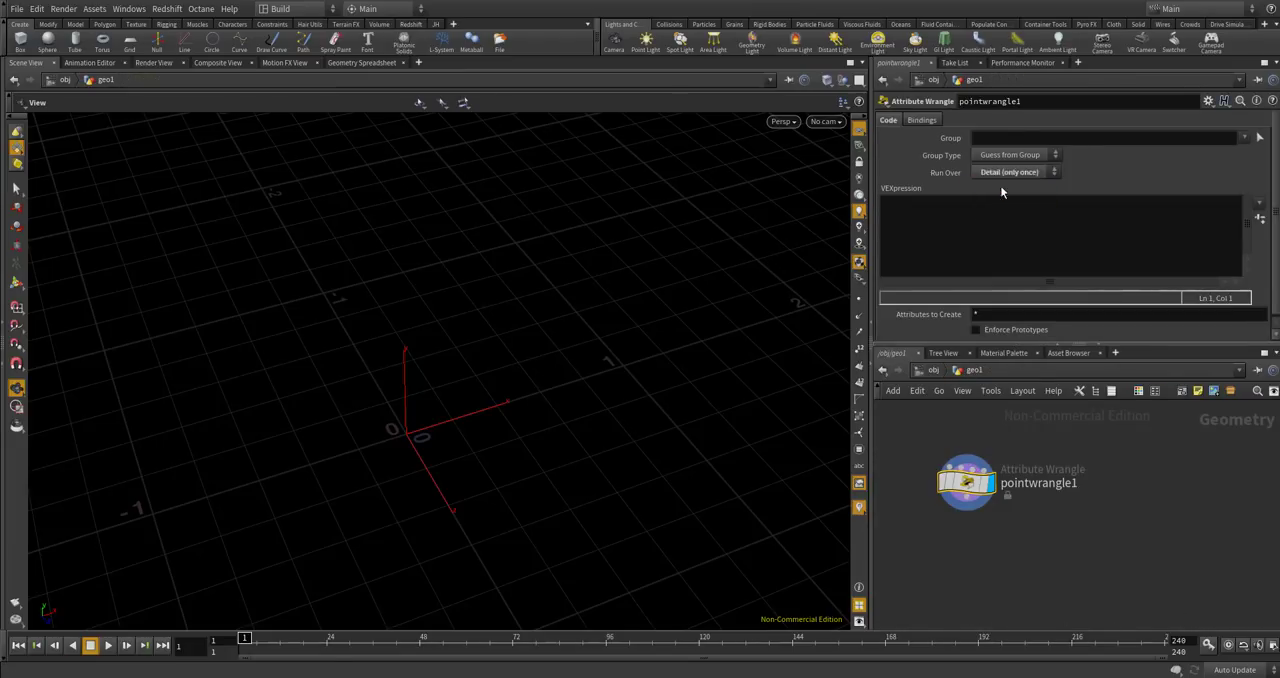
Write the line int num = chi("num"); in the wrangle's VEXpression.
{"action": "left_click", "coordinate": [994, 225]}
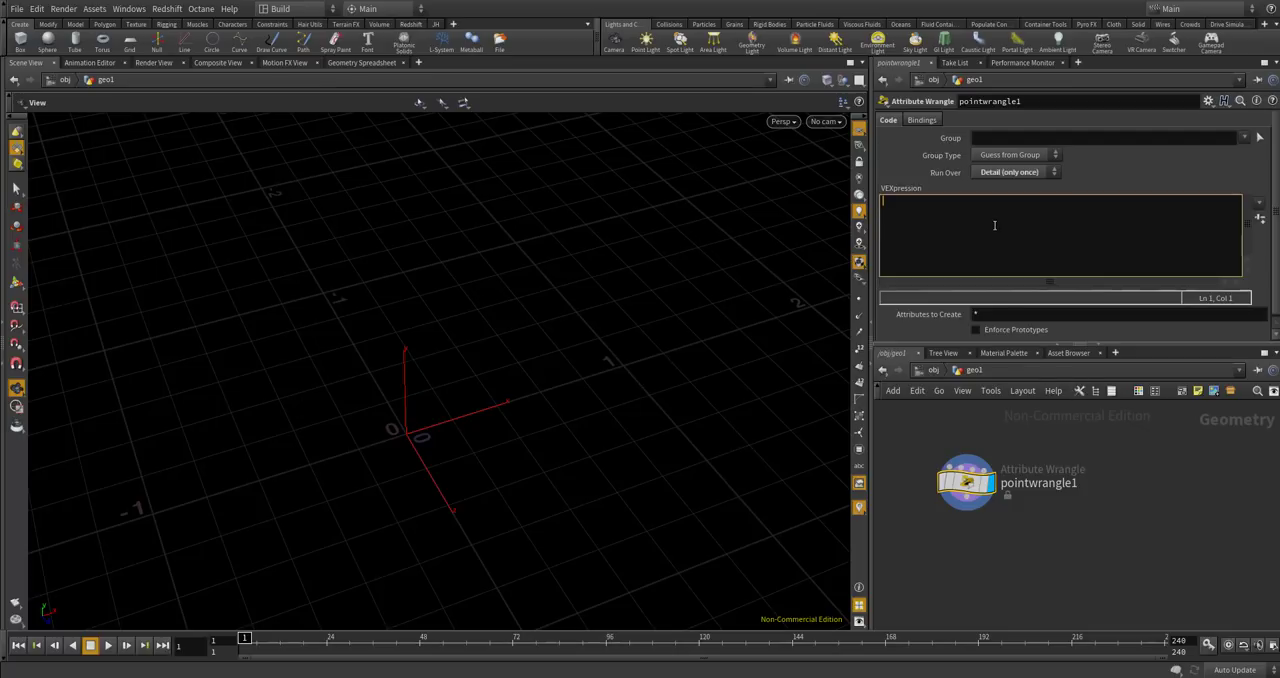
{"action": "type", "text": "for"}
{"action": "type", "text": "num = "}
{"action": "type", "text": "chi(\"num\")"}
{"action": "type", "text": ";"}
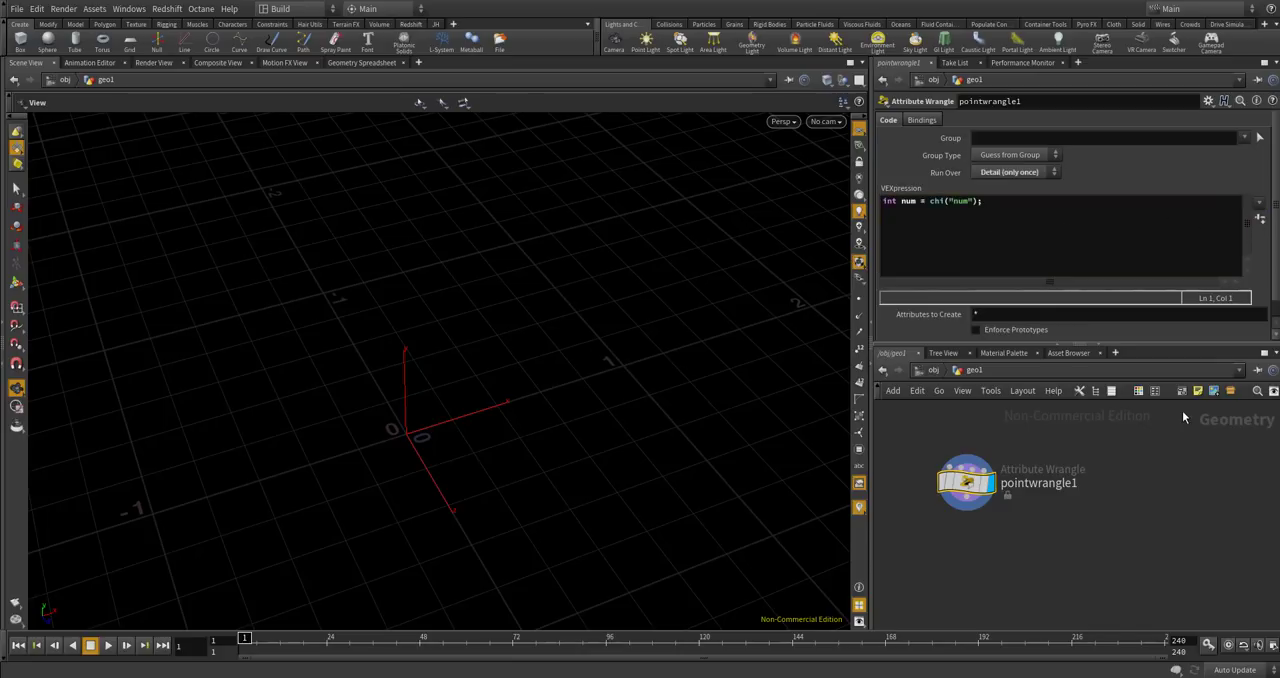
Add a Null node beside the point wrangle in the geometry network.
{"action": "scroll", "coordinate": [1163, 453], "scroll_direction": "down", "scroll_amount": 3}
{"action": "key", "text": "Tab"}
{"action": "type", "text": "null"}
{"action": "key", "text": "Return"}
{"action": "left_click", "coordinate": [997, 461]}
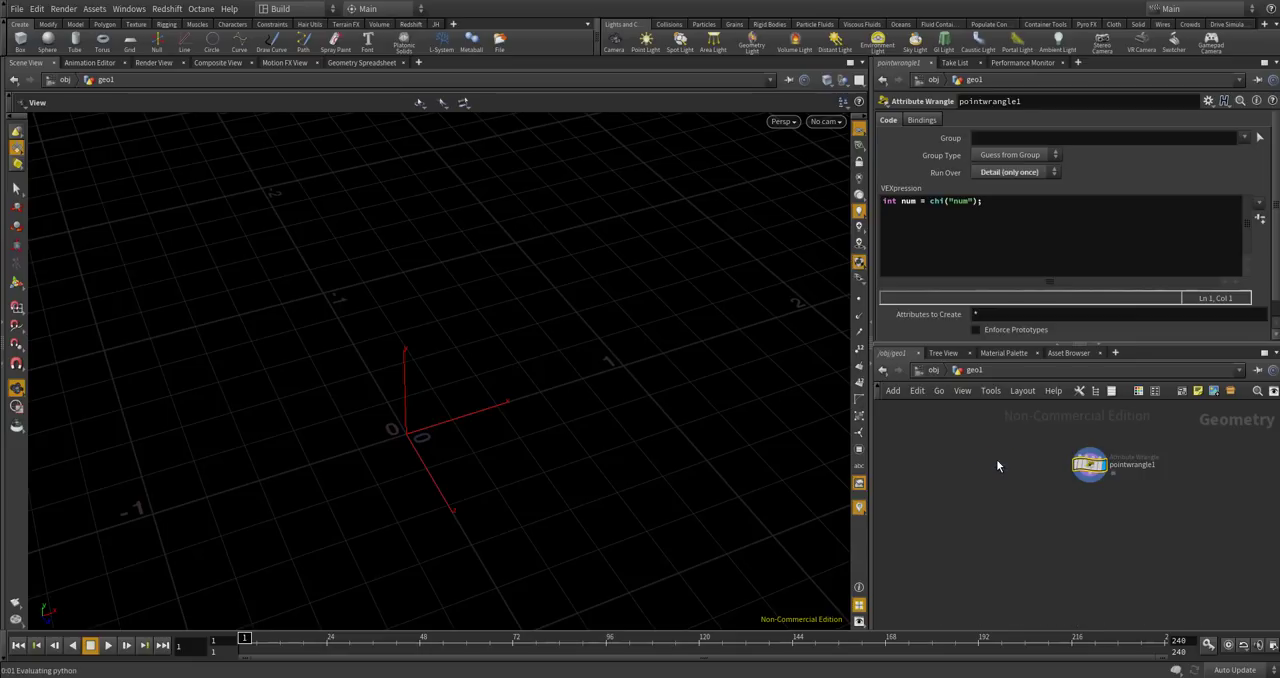
{"action": "scroll", "coordinate": [996, 459], "scroll_direction": "up", "scroll_amount": 5}
Rename the null node CONTROLLER and give it a different node color.
{"action": "double_click", "coordinate": [1022, 455]}
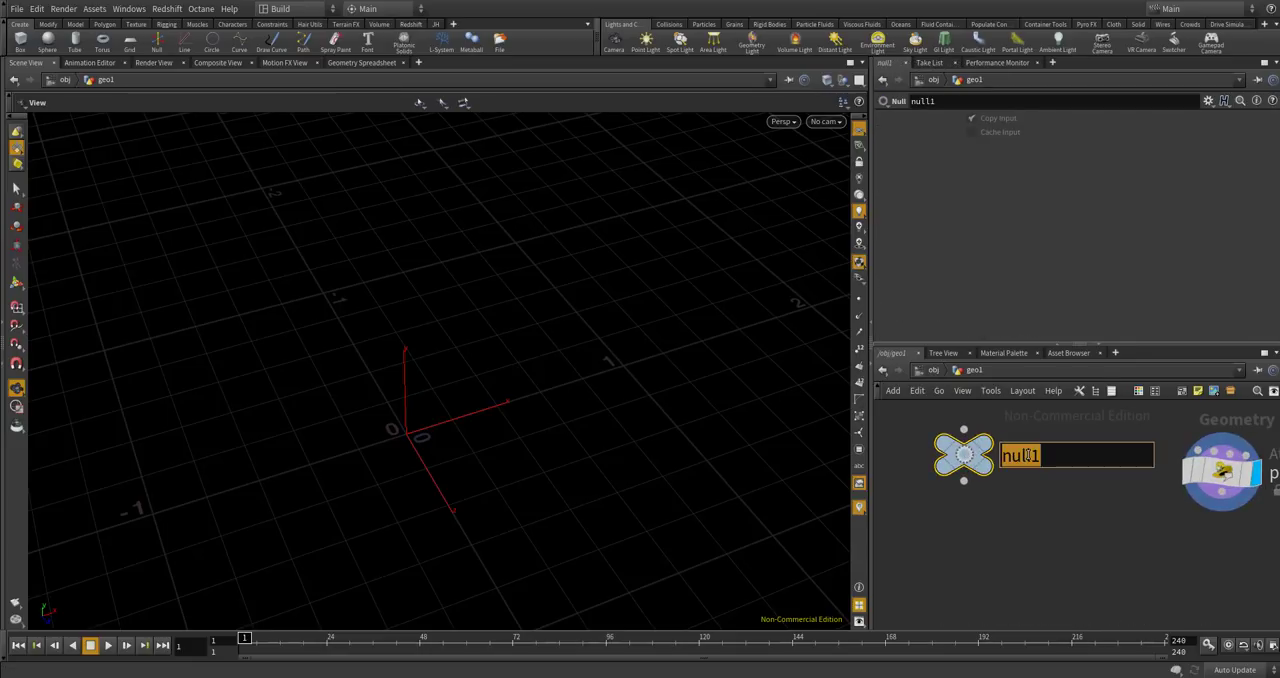
{"action": "type", "text": "CIBTRI"}
{"action": "key", "text": "BackSpace"}
{"action": "key", "text": "BackSpace"}
{"action": "key", "text": "BackSpace"}
{"action": "key", "text": "BackSpace"}
{"action": "key", "text": "BackSpace"}
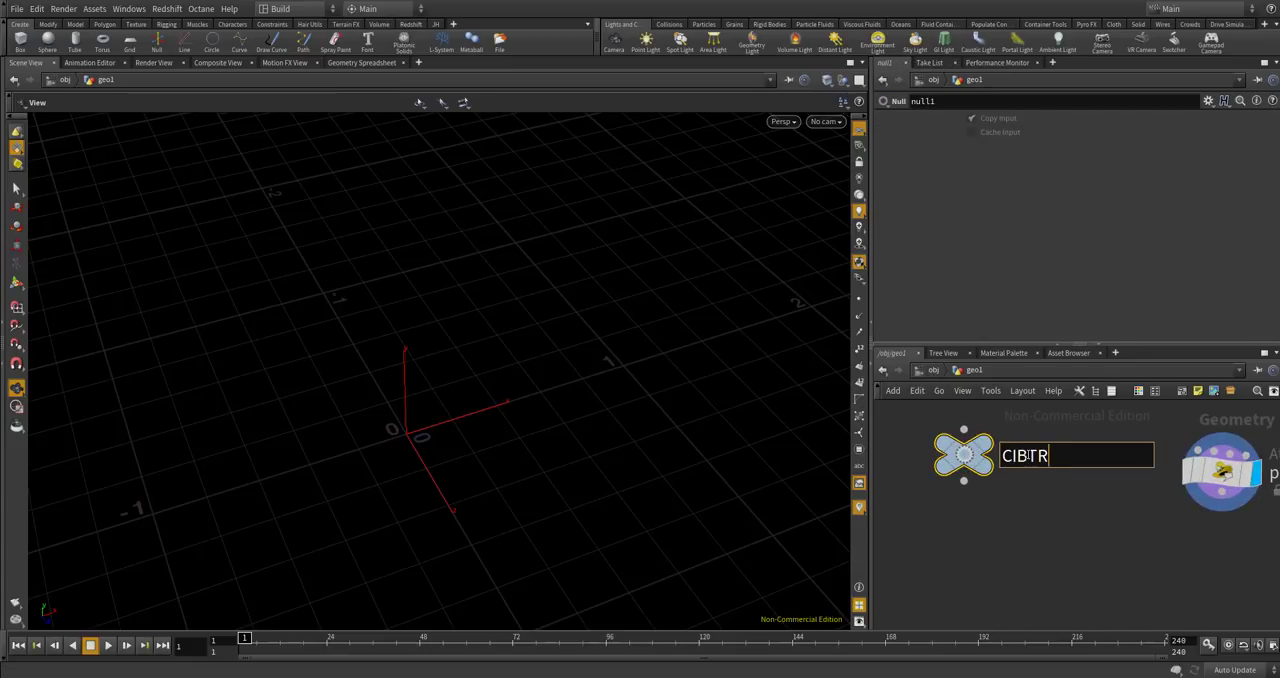
{"action": "type", "text": "ONTROLLER"}
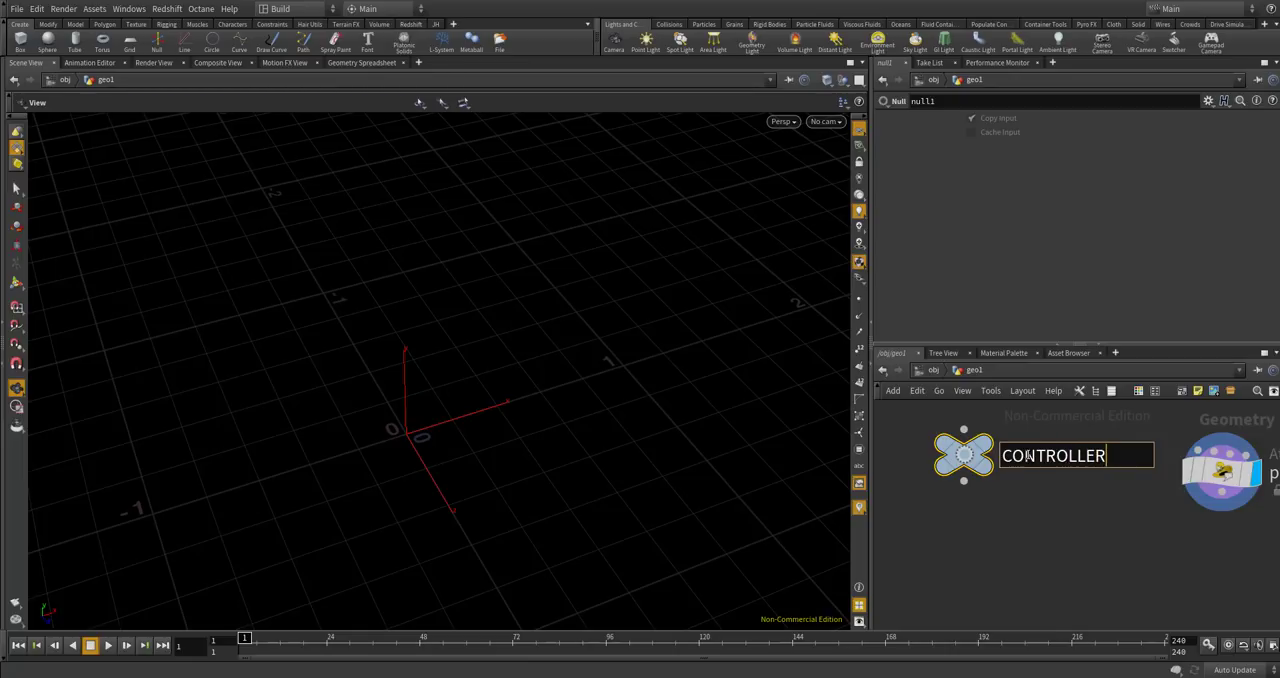
{"action": "key", "text": "Return"}
{"action": "mouse_move", "coordinate": [965, 465]}
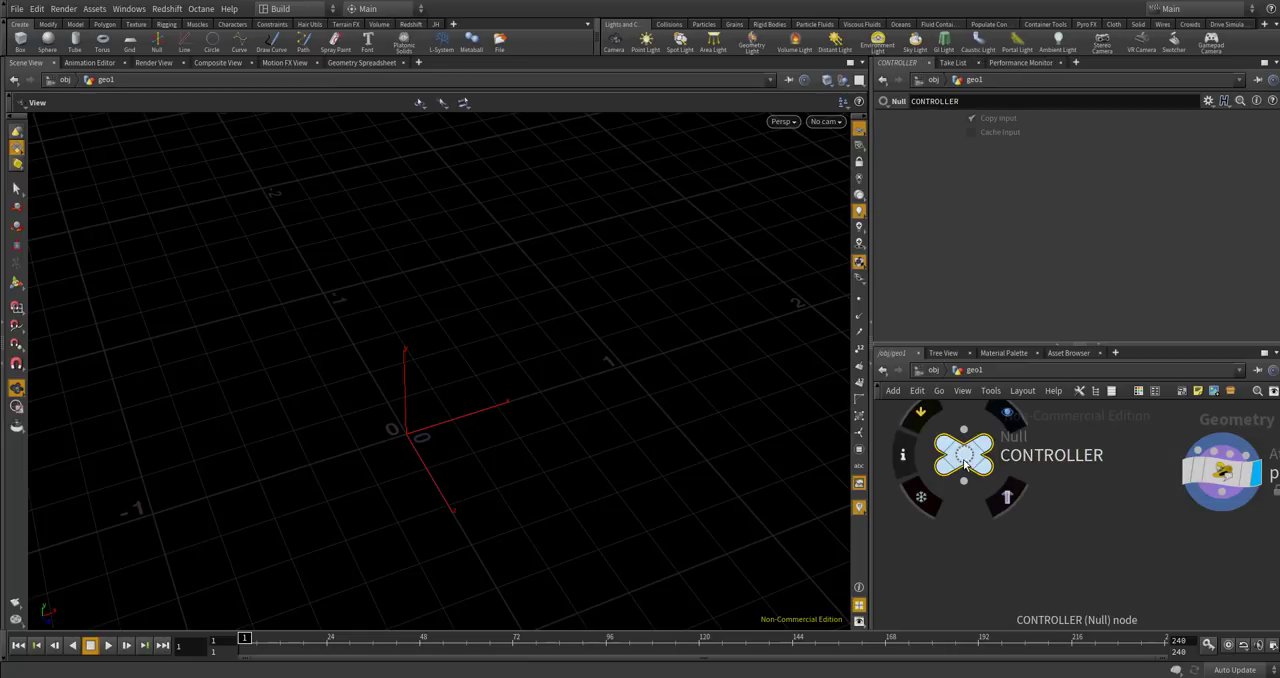
{"action": "key", "text": "c"}
{"action": "left_click", "coordinate": [1190, 588]}
Add an integer parameter with name and label num to the CONTROLLER node's parameter interface.
{"action": "left_click", "coordinate": [1208, 101]}
{"action": "left_click", "coordinate": [1100, 114]}
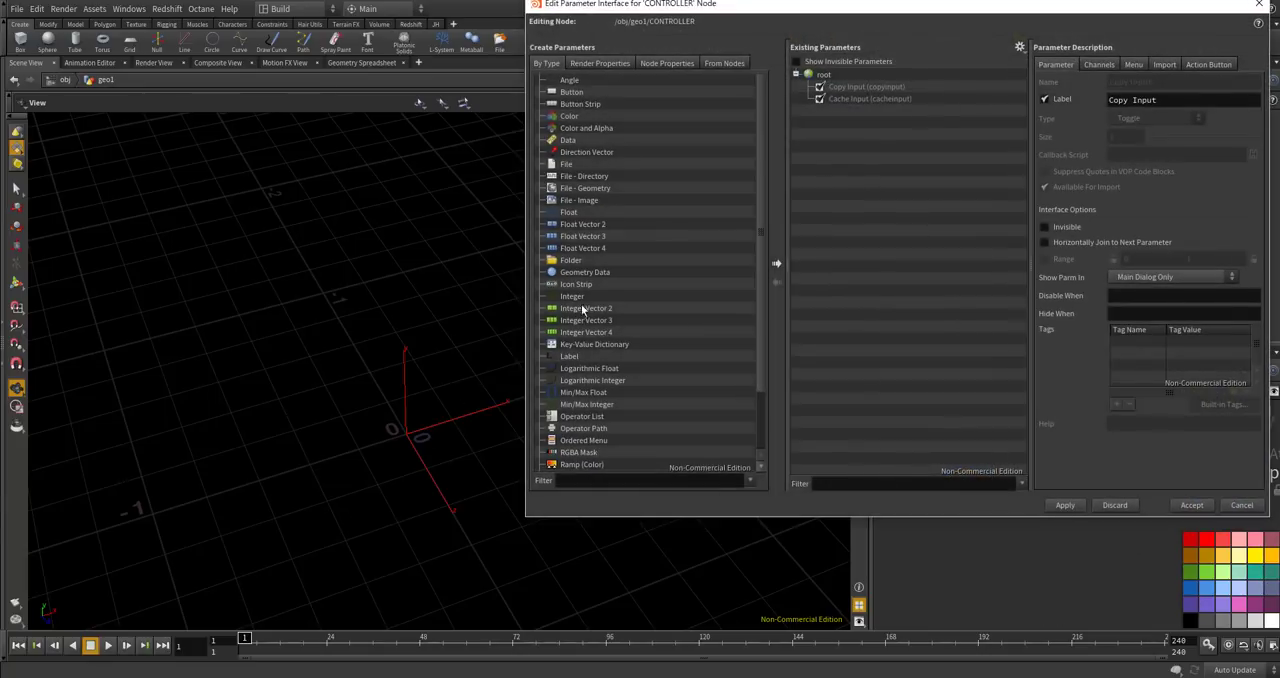
{"action": "left_click_drag", "start_coordinate": [587, 296], "coordinate": [890, 160]}
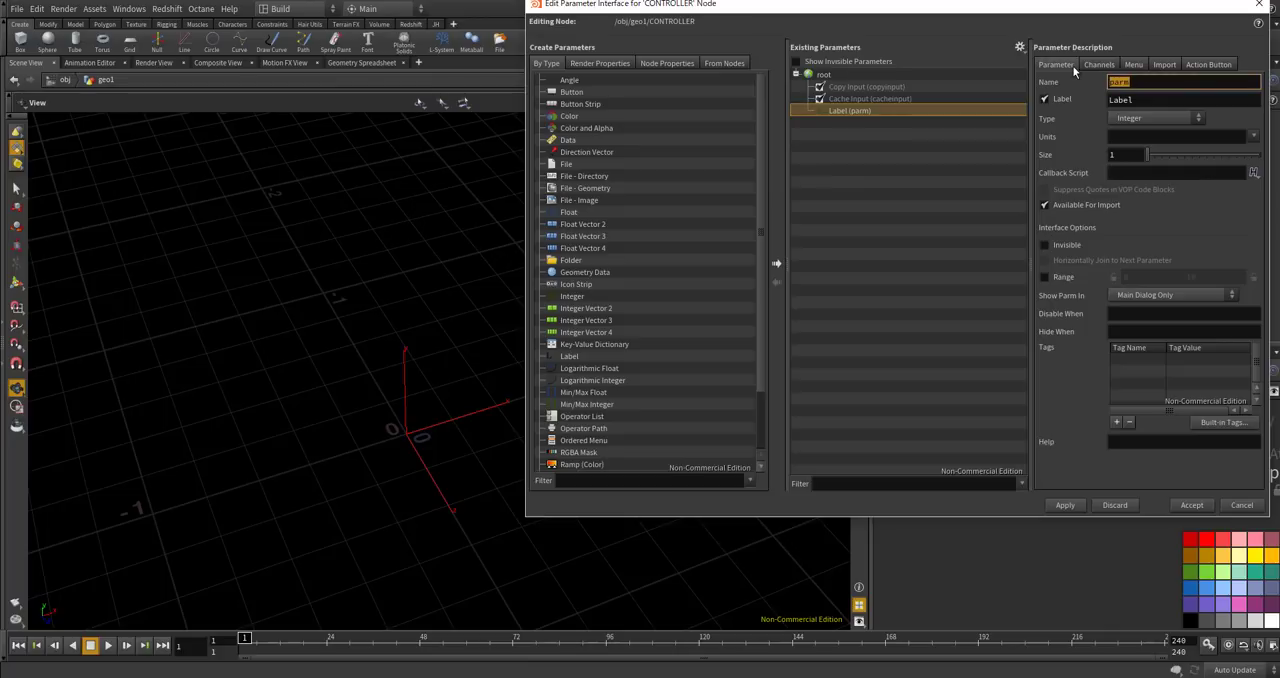
{"action": "type", "text": "num"}
{"action": "key", "text": "Tab"}
{"action": "type", "text": "num"}
{"action": "key", "text": "Tab"}
Give the CONTROLLER's num parameter a range of 0 to 100 and accept the parameter interface changes.
{"action": "left_click", "coordinate": [1047, 277]}
{"action": "left_click_drag", "start_coordinate": [1208, 277], "coordinate": [1157, 271]}
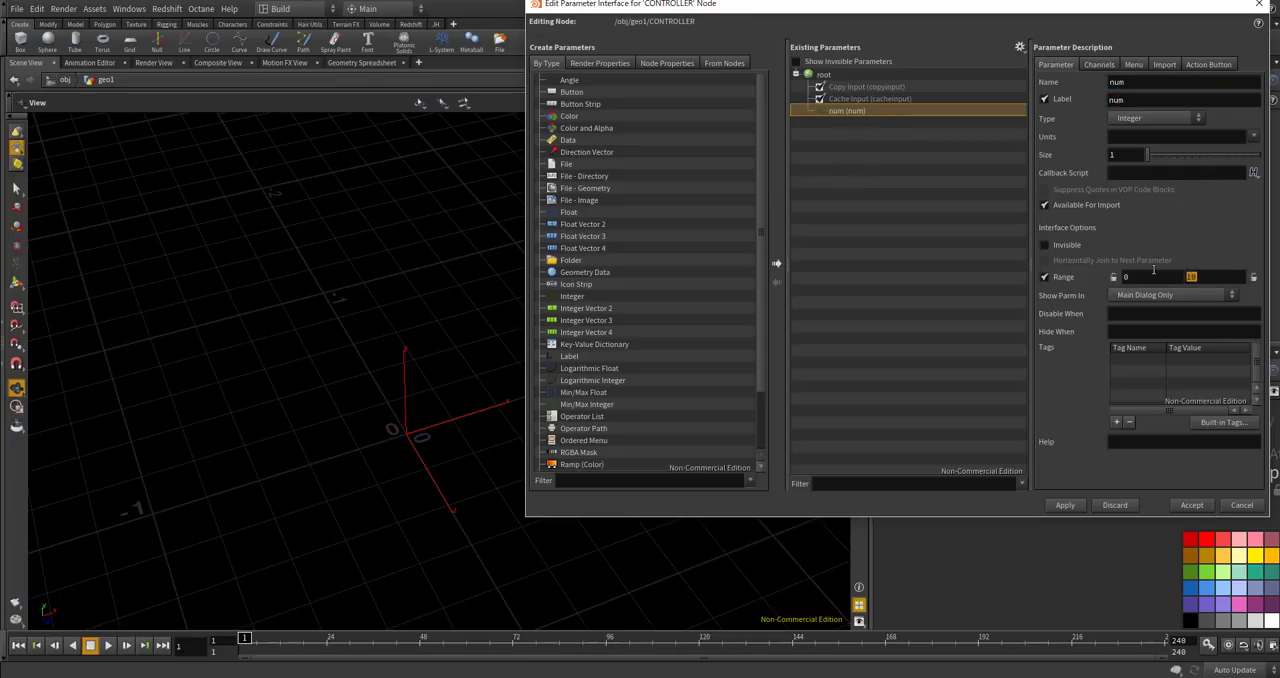
{"action": "type", "text": "100"}
{"action": "left_click", "coordinate": [1065, 505]}
{"action": "left_click", "coordinate": [1191, 505]}
Link the point wrangle's Num parameter to the CONTROLLER's num parameter with a relative reference and try out the CONTROLLER value.
{"action": "right_click", "coordinate": [994, 149]}
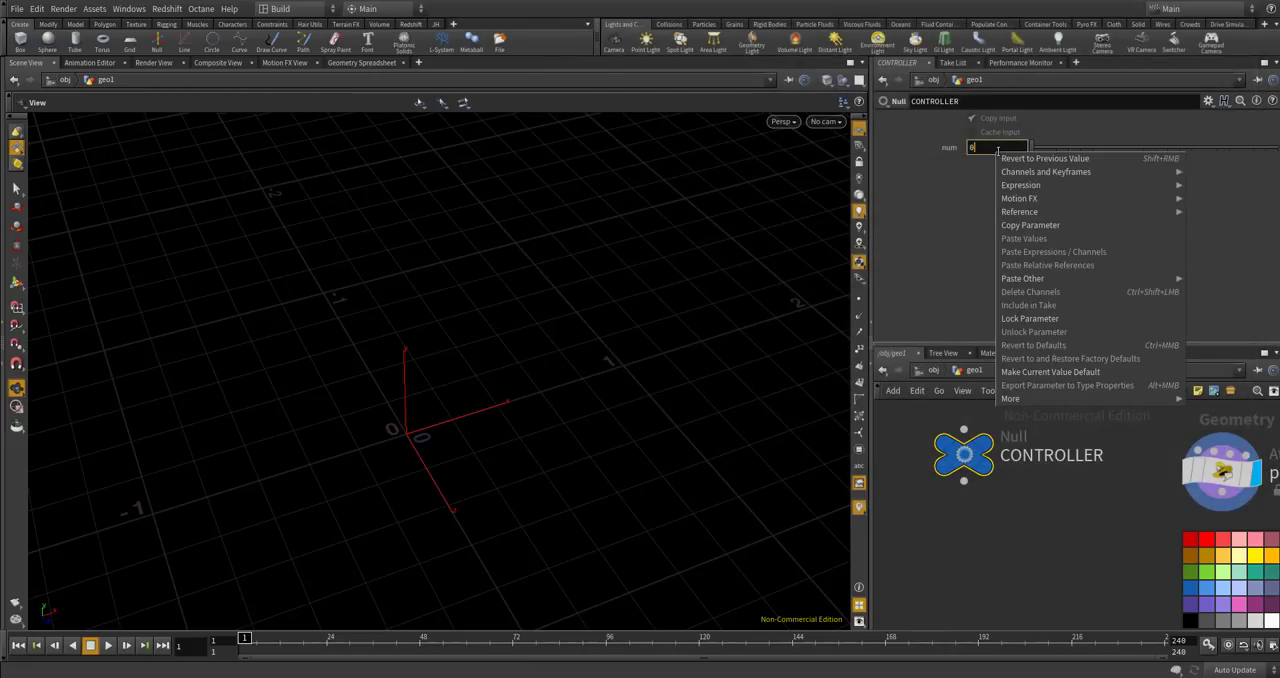
{"action": "left_click", "coordinate": [1029, 227]}
{"action": "scroll", "coordinate": [1020, 425], "scroll_direction": "down", "scroll_amount": 3}
{"action": "scroll", "coordinate": [1076, 433], "scroll_direction": "up", "scroll_amount": 3}
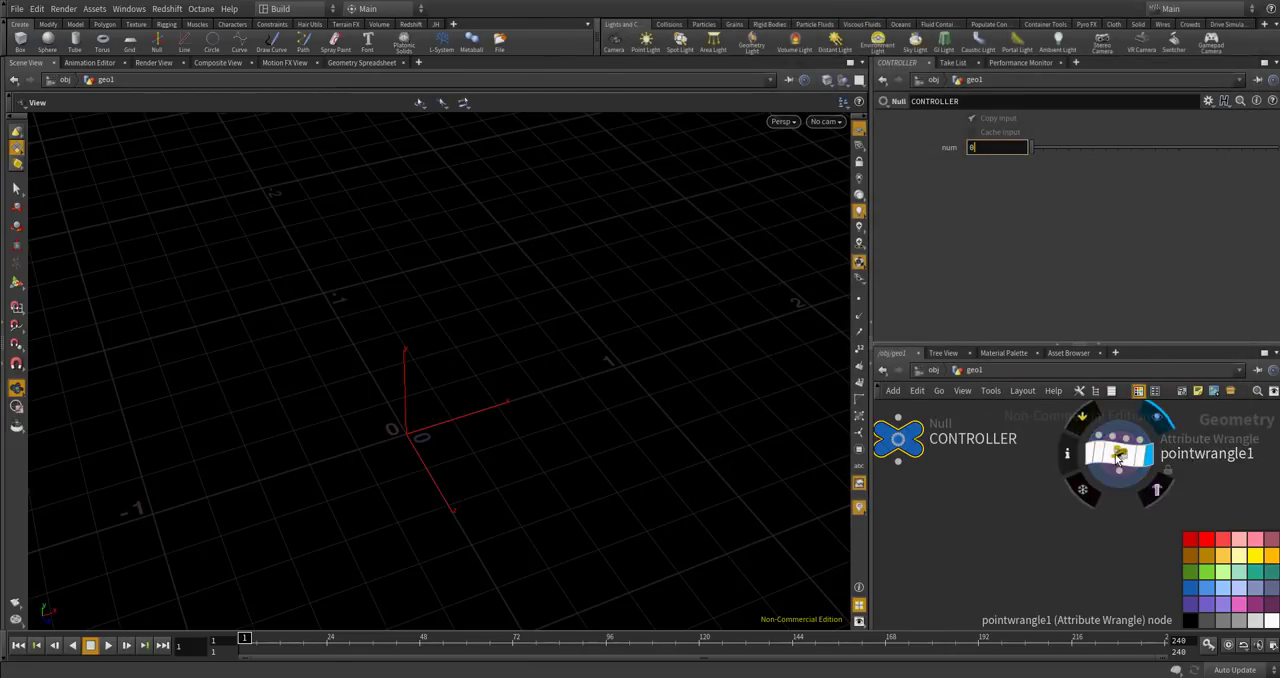
{"action": "left_click", "coordinate": [1118, 452]}
{"action": "scroll", "coordinate": [1052, 296], "scroll_direction": "down", "scroll_amount": 1}
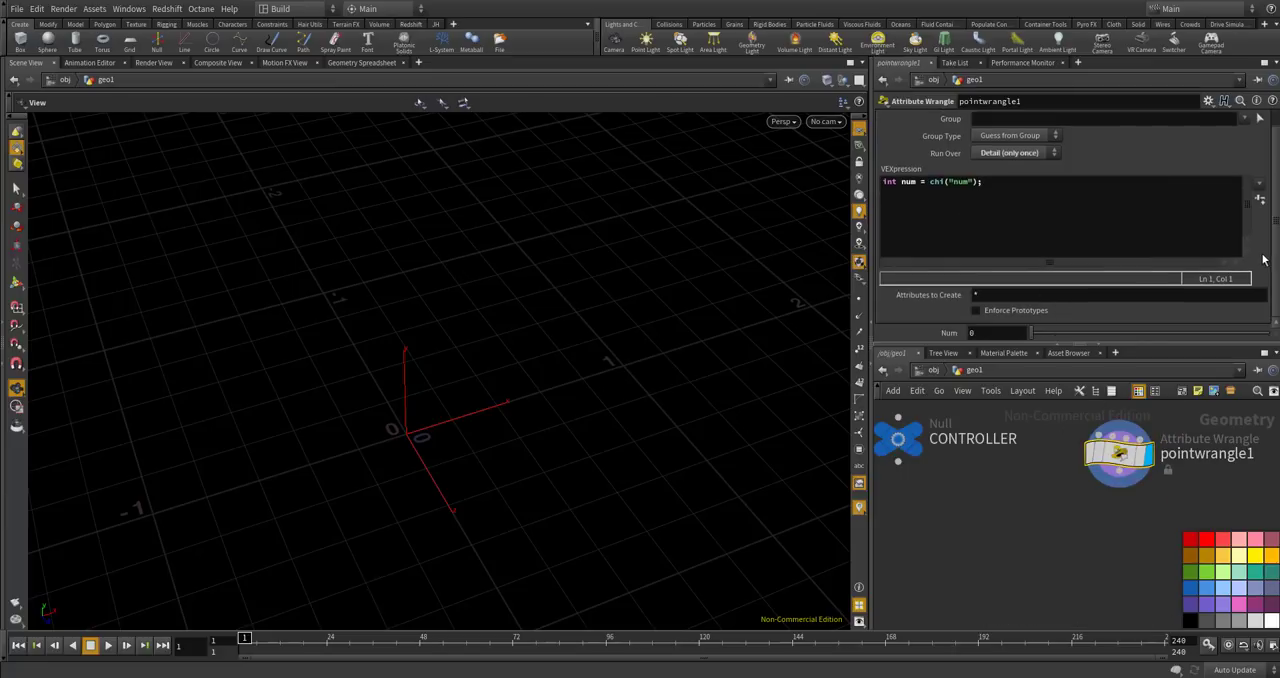
{"action": "right_click", "coordinate": [970, 332]}
{"action": "left_click", "coordinate": [1040, 448]}
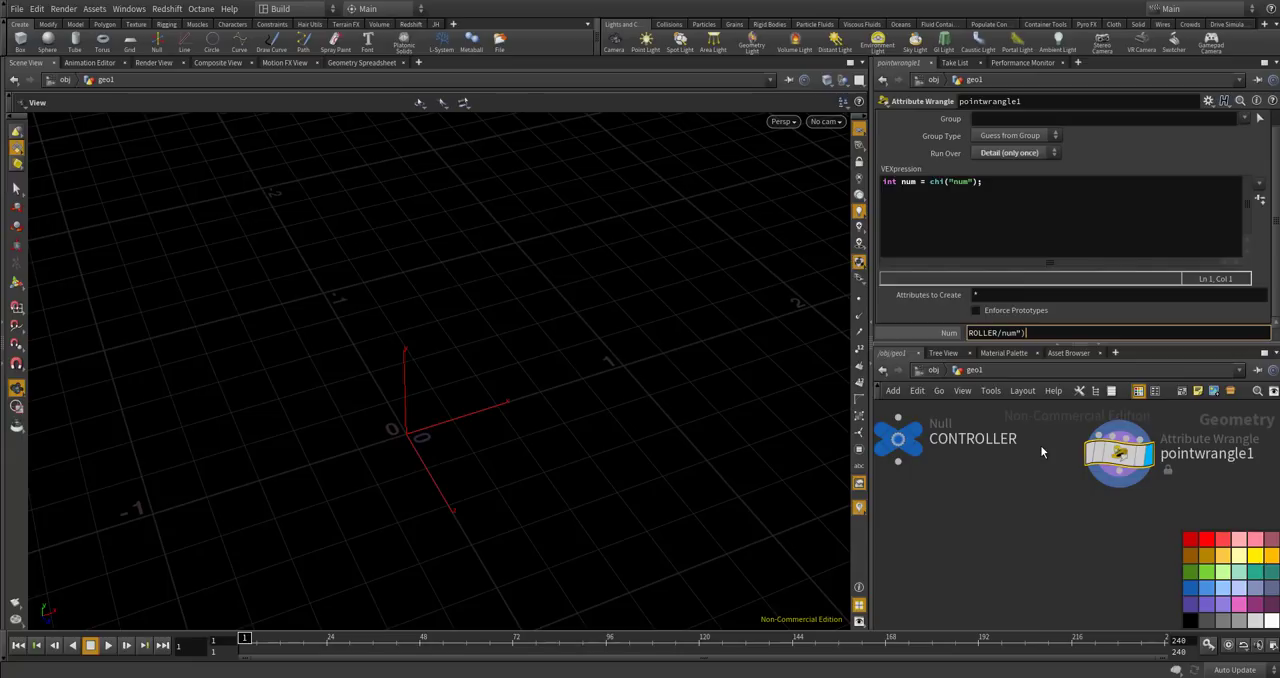
{"action": "key", "text": "Return"}
{"action": "left_click", "coordinate": [898, 438]}
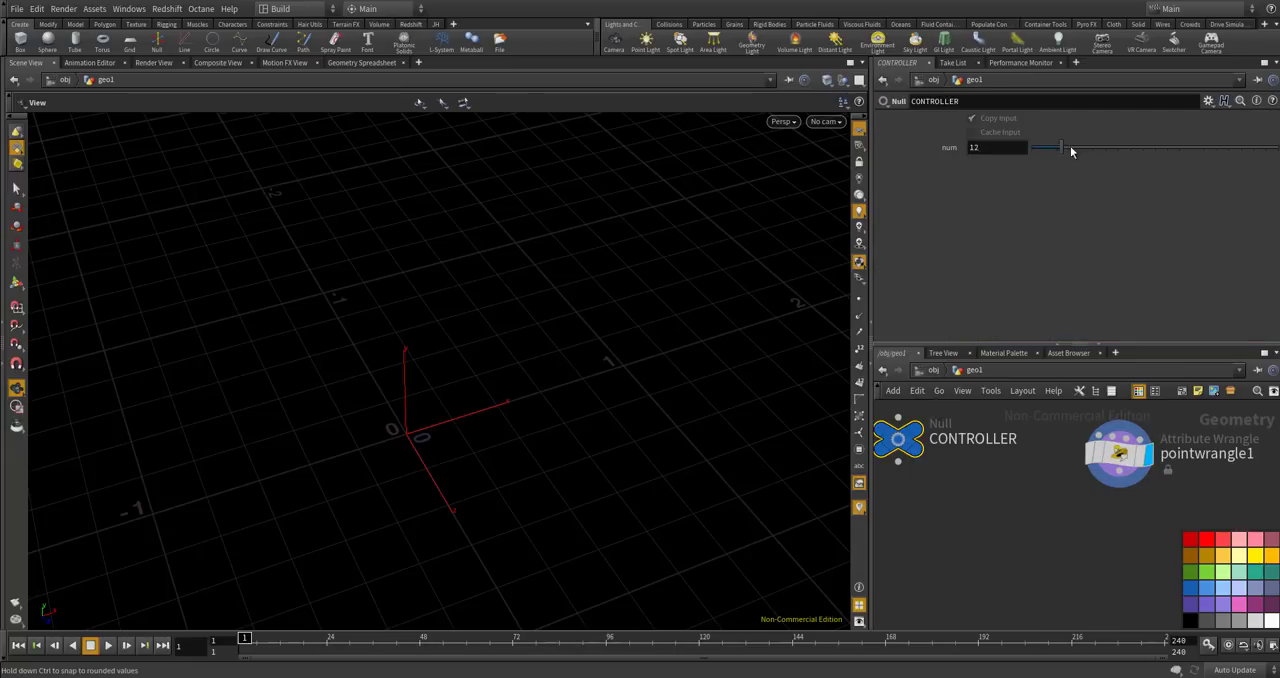
Add an empty loop for(int i=0; i<num; i++){ } below the num line in the wrangle's VEXpression.
{"action": "left_click", "coordinate": [1118, 455]}
{"action": "left_click", "coordinate": [1045, 199]}
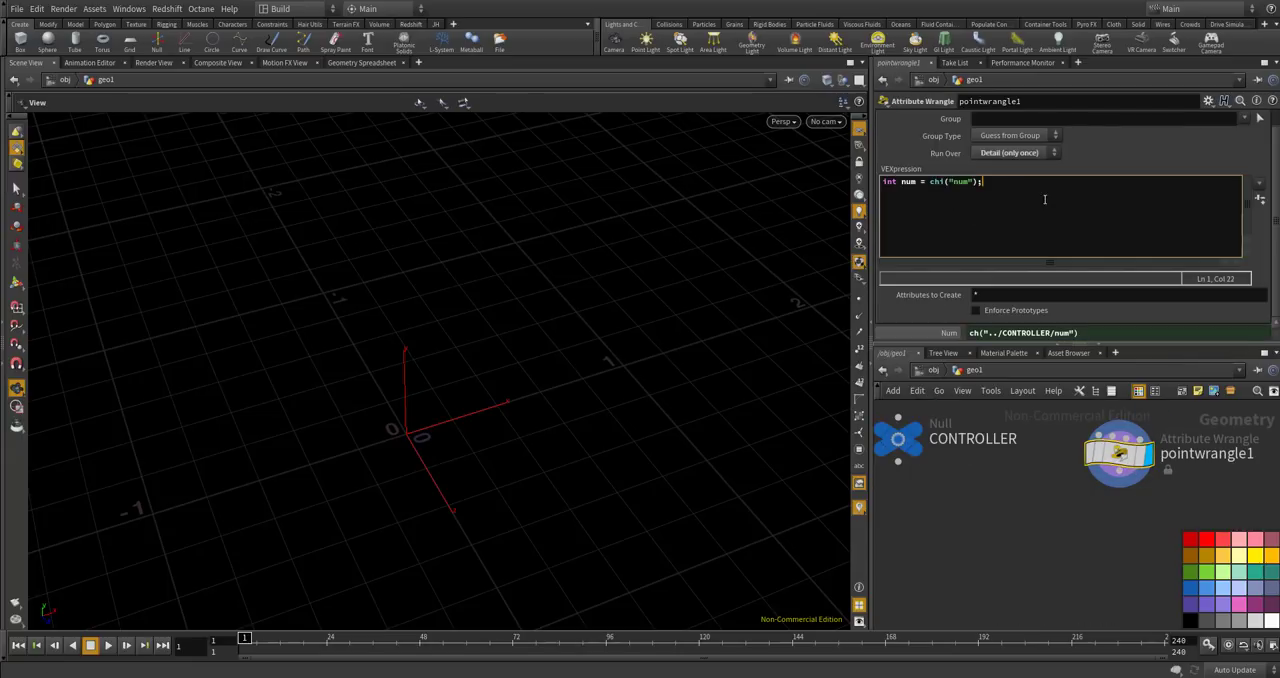
{"action": "key", "text": "Return"}
{"action": "key", "text": "Return"}
{"action": "type", "text": "fr"}
{"action": "key", "text": "BackSpace"}
{"action": "type", "text": "or(int i=0; i<num; i++){"}
{"action": "key", "text": "Return"}
{"action": "type", "text": "}"}
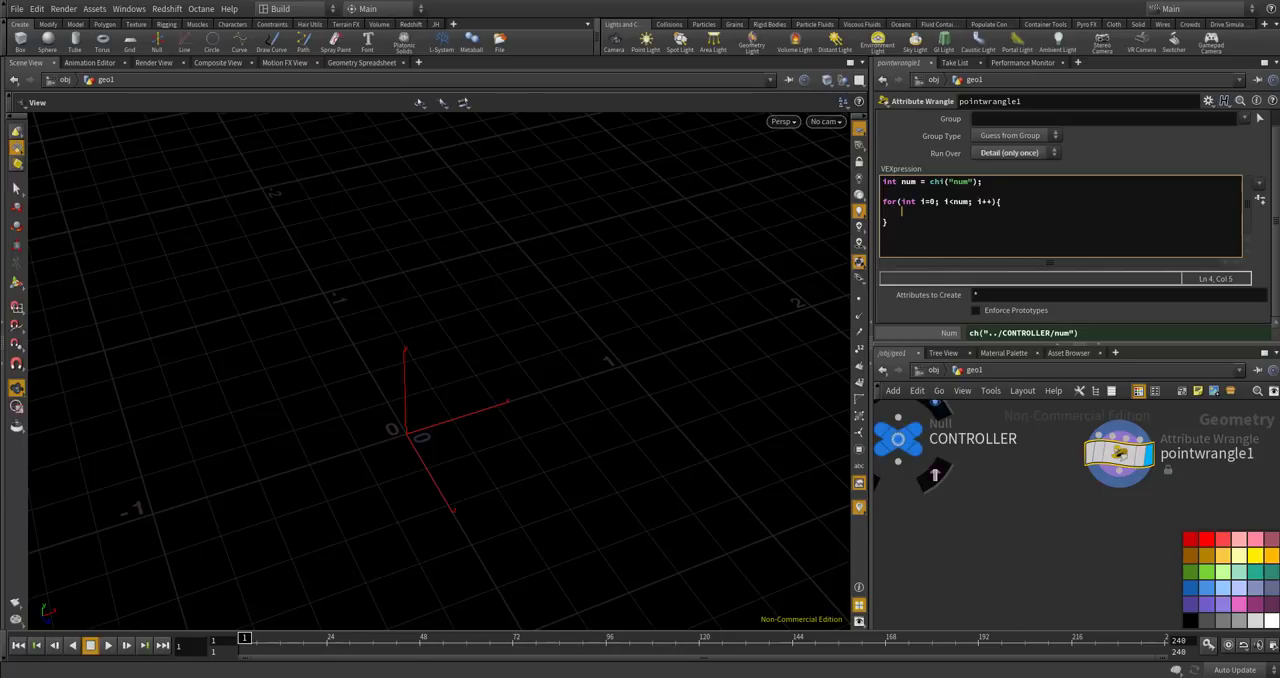
Switch to the browser's Fibonacci spiral page and examine the formulas for the angle increment and PHI.
{"action": "left_click", "coordinate": [314, 676]}
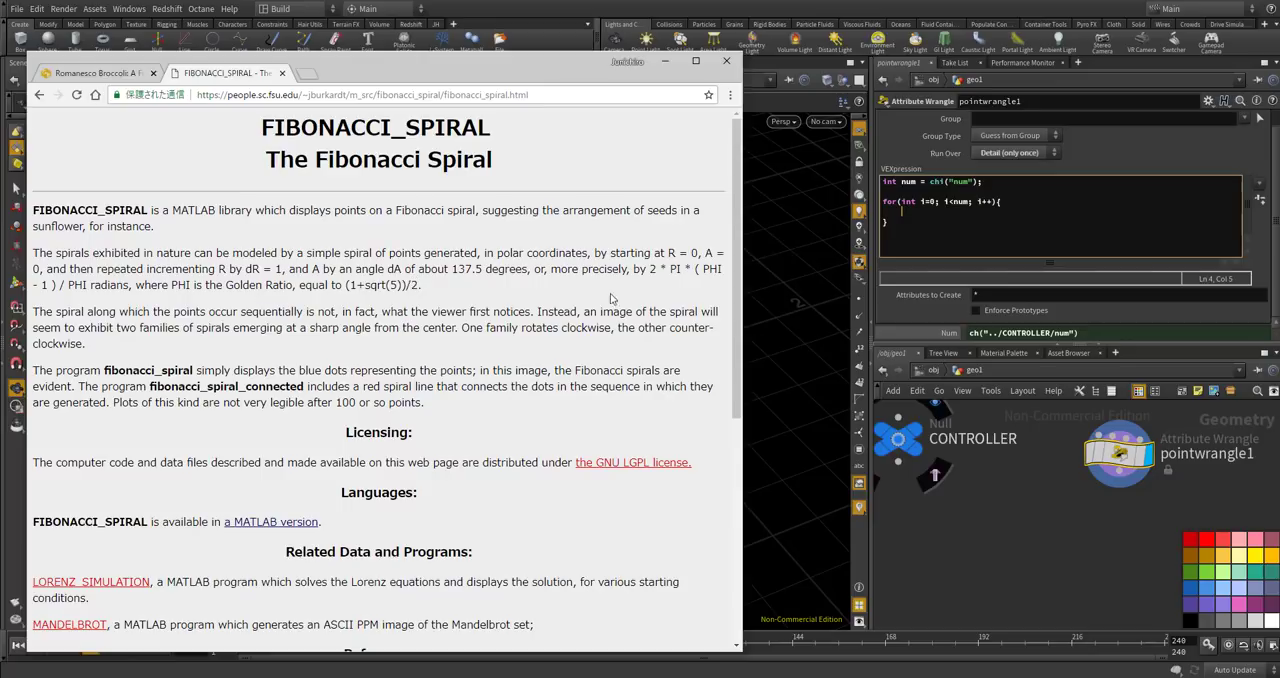
{"action": "left_click_drag", "start_coordinate": [647, 270], "coordinate": [88, 287]}
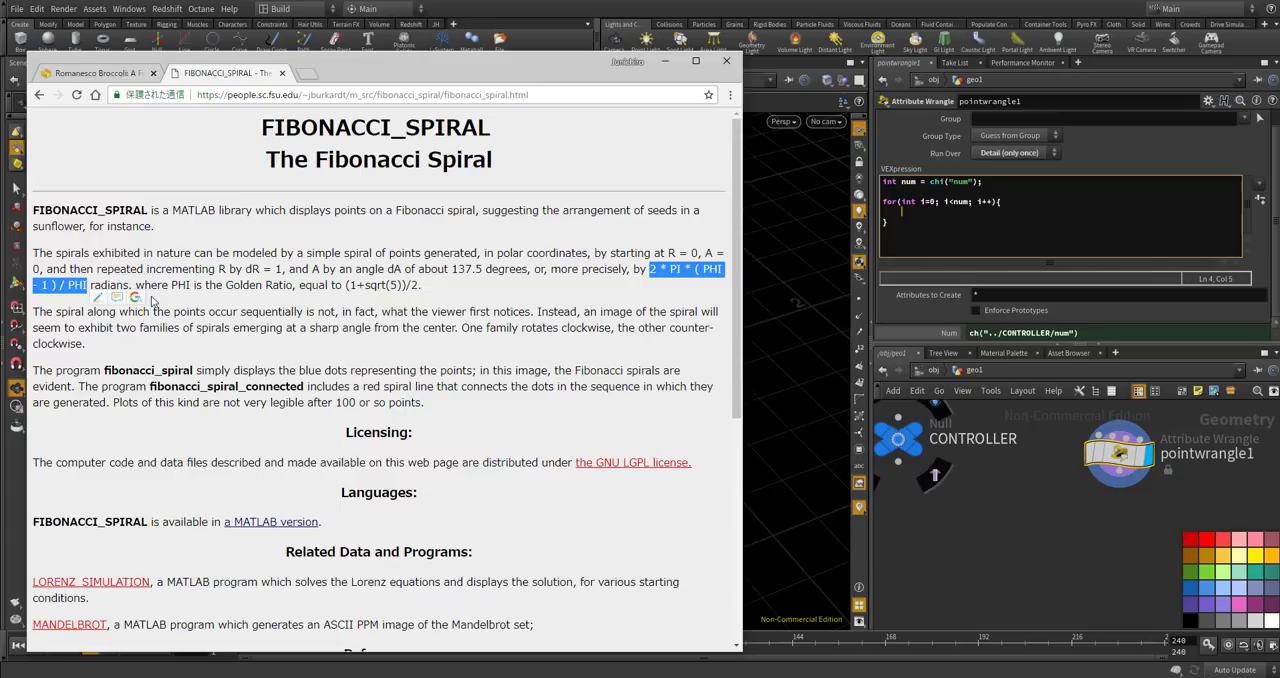
{"action": "double_click", "coordinate": [75, 286]}
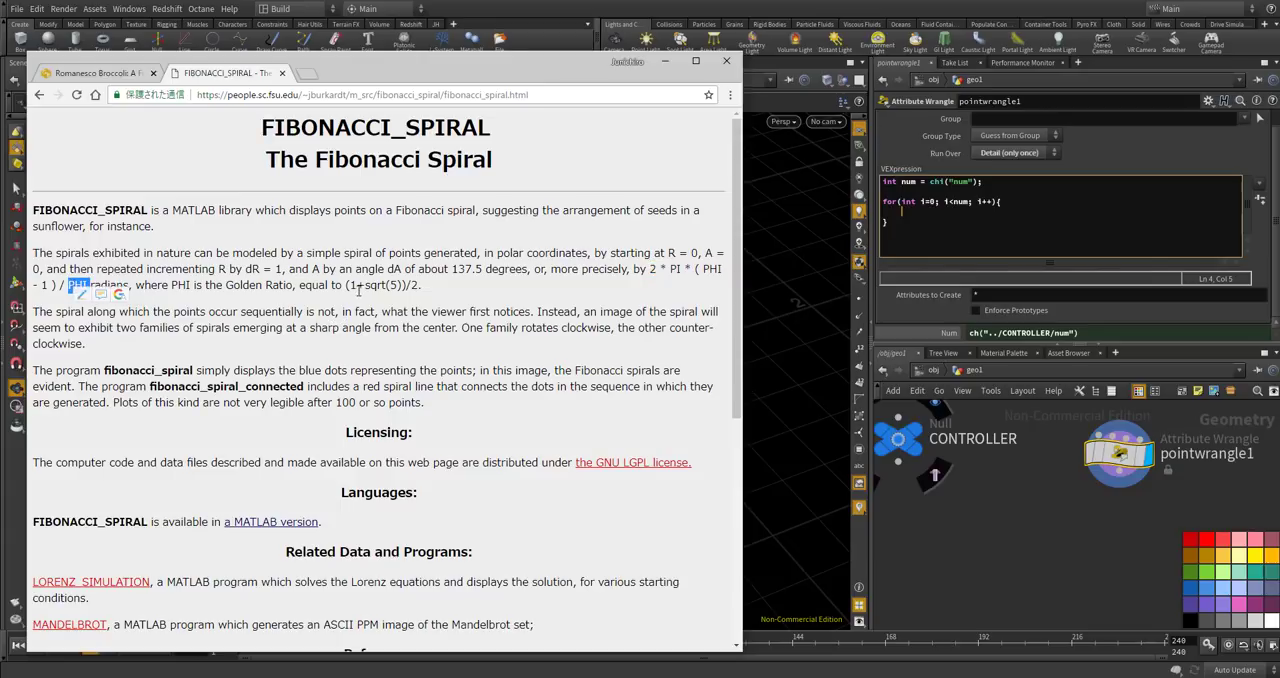
{"action": "left_click_drag", "start_coordinate": [344, 286], "coordinate": [420, 287]}
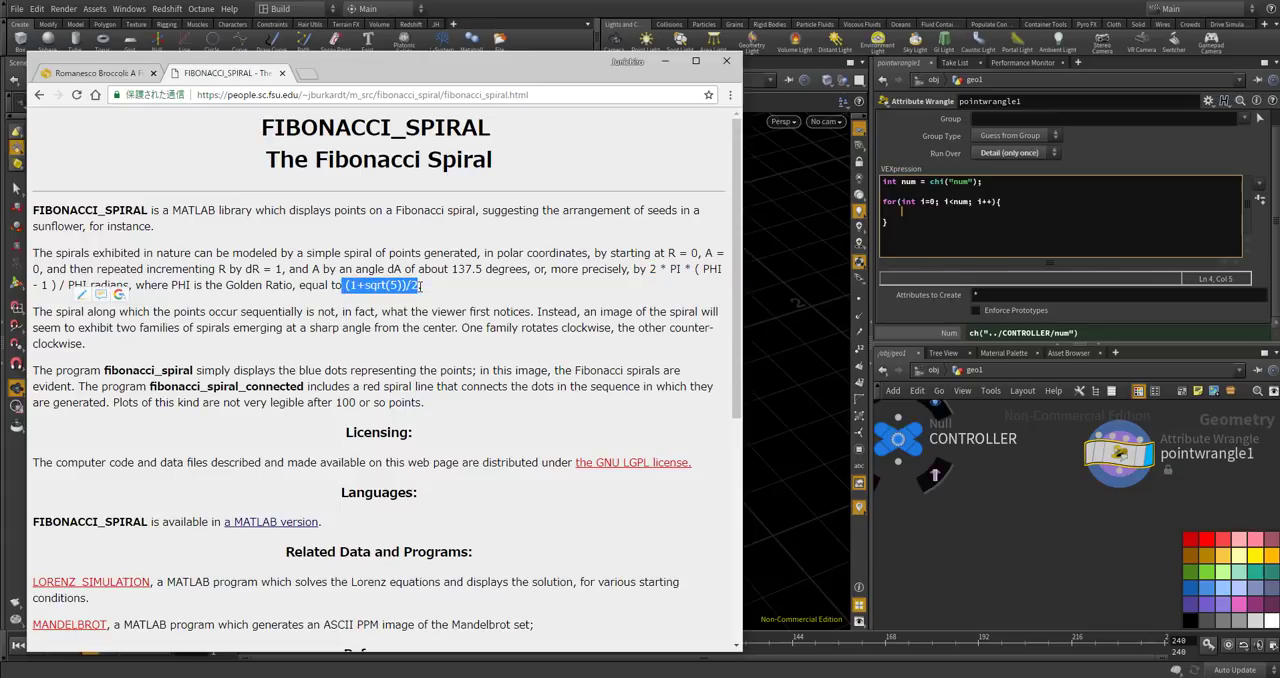
{"action": "left_click", "coordinate": [455, 290]}
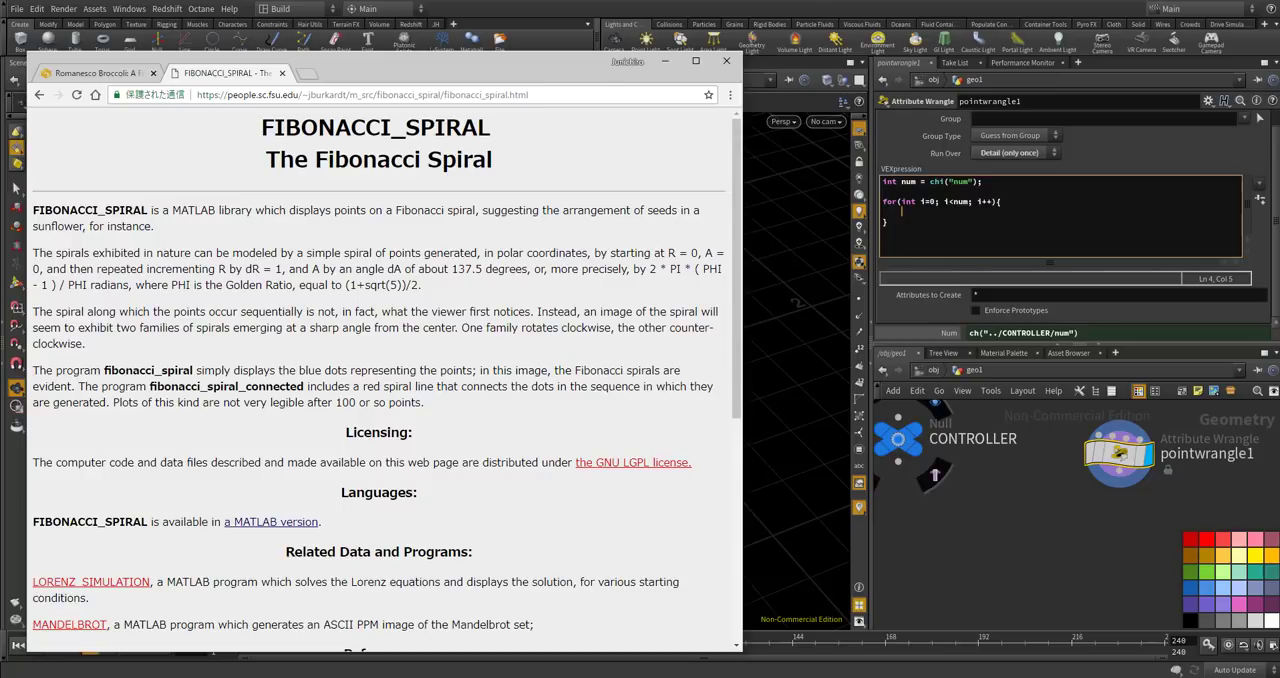
Back in Houdini, write float phi = (1 +sqrt(5)) / 2.0; above the wrangle's for loop.
{"action": "left_click", "coordinate": [902, 211]}
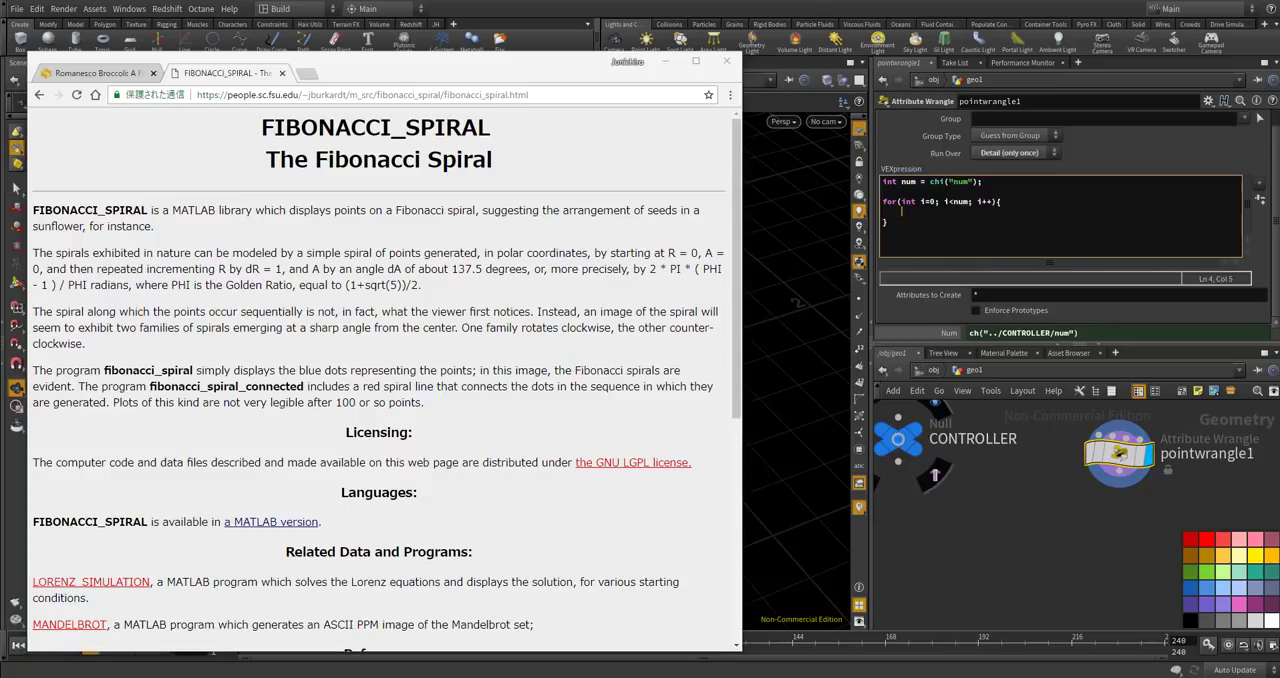
{"action": "left_click", "coordinate": [996, 213]}
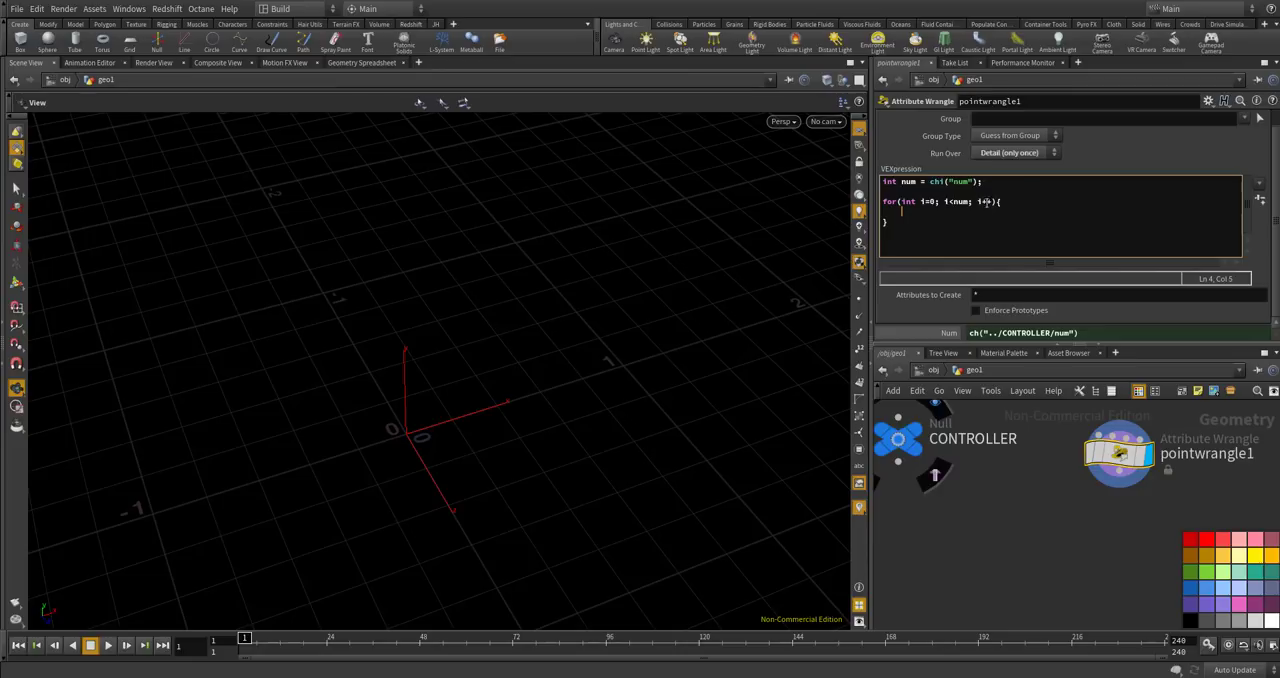
{"action": "key", "text": "Return"}
{"action": "key", "text": "Return"}
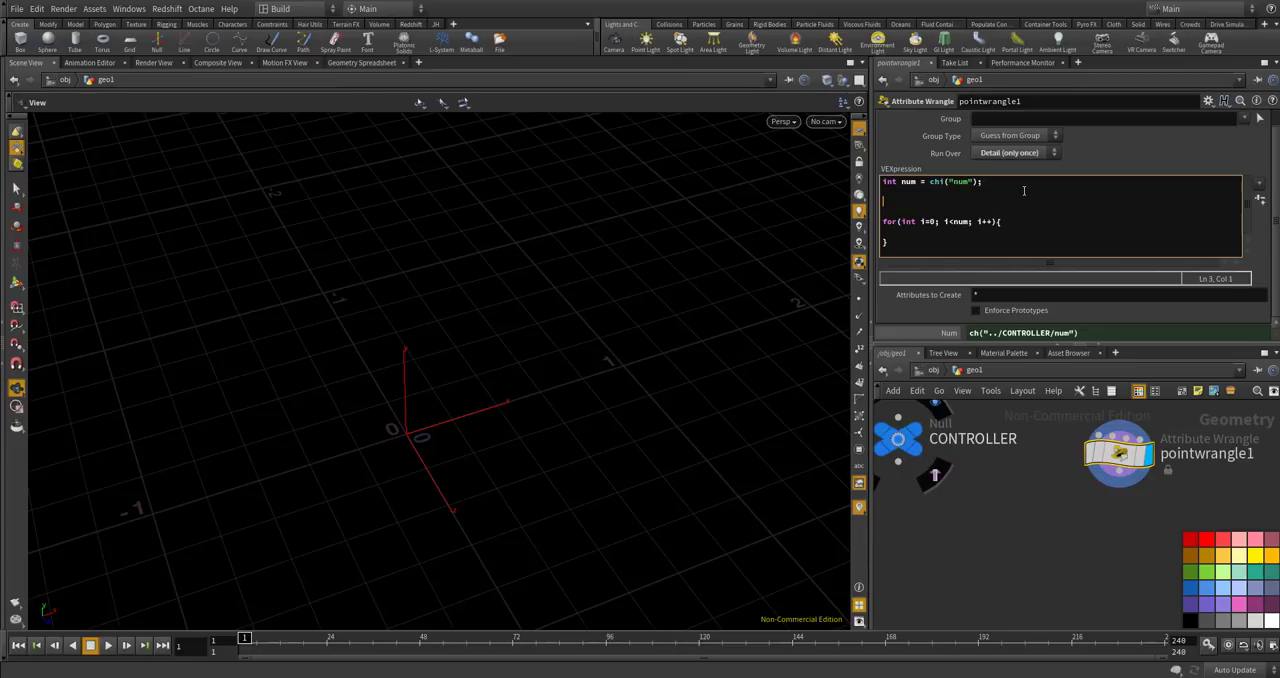
{"action": "type", "text": "float phi = (1 +sqrty"}
{"action": "key", "text": "BackSpace"}
{"action": "type", "text": "(5)) / 2.0;"}
{"action": "key", "text": "Return"}
Write the line float ang = 2 * $PI * (phi - 1) / phi; below the phi declaration.
{"action": "type", "text": "float ang"}
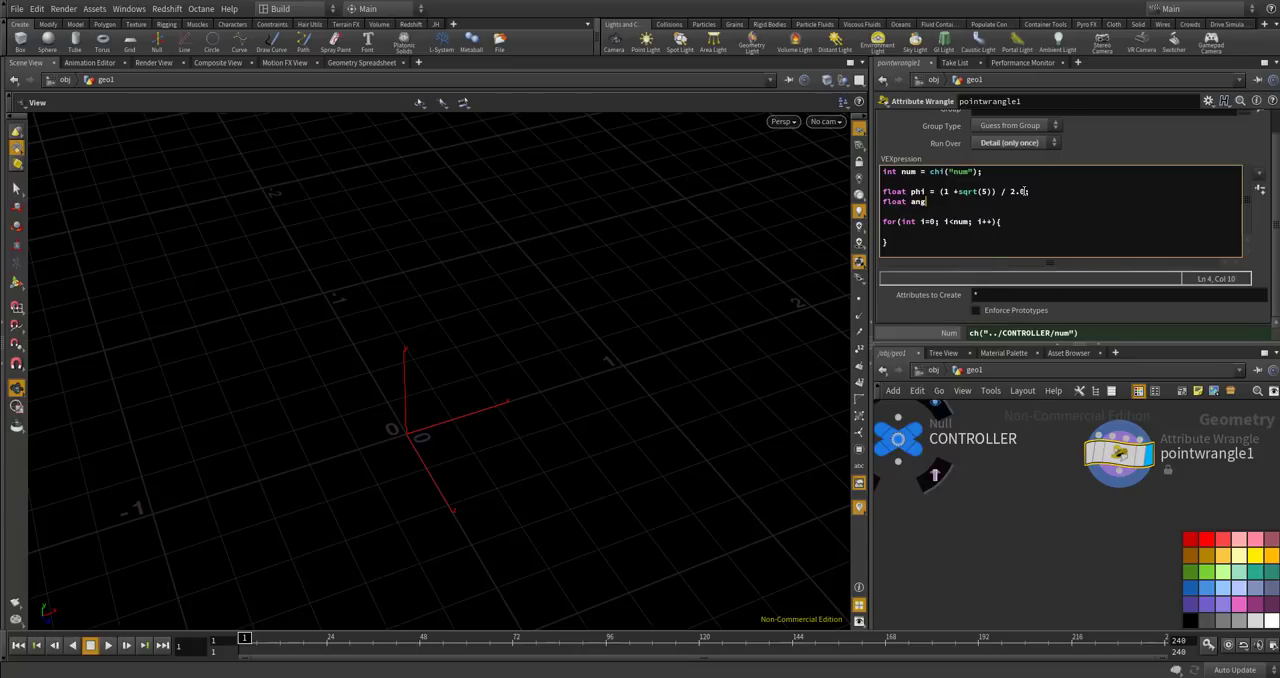
{"action": "type", "text": " ="}
{"action": "type", "text": " 2 * "}
{"action": "type", "text": "$PI "}
{"action": "type", "text": " * "}
{"action": "type", "text": "* "}
{"action": "type", "text": "(phi - 1"}
{"action": "type", "text": ") / phi;"}
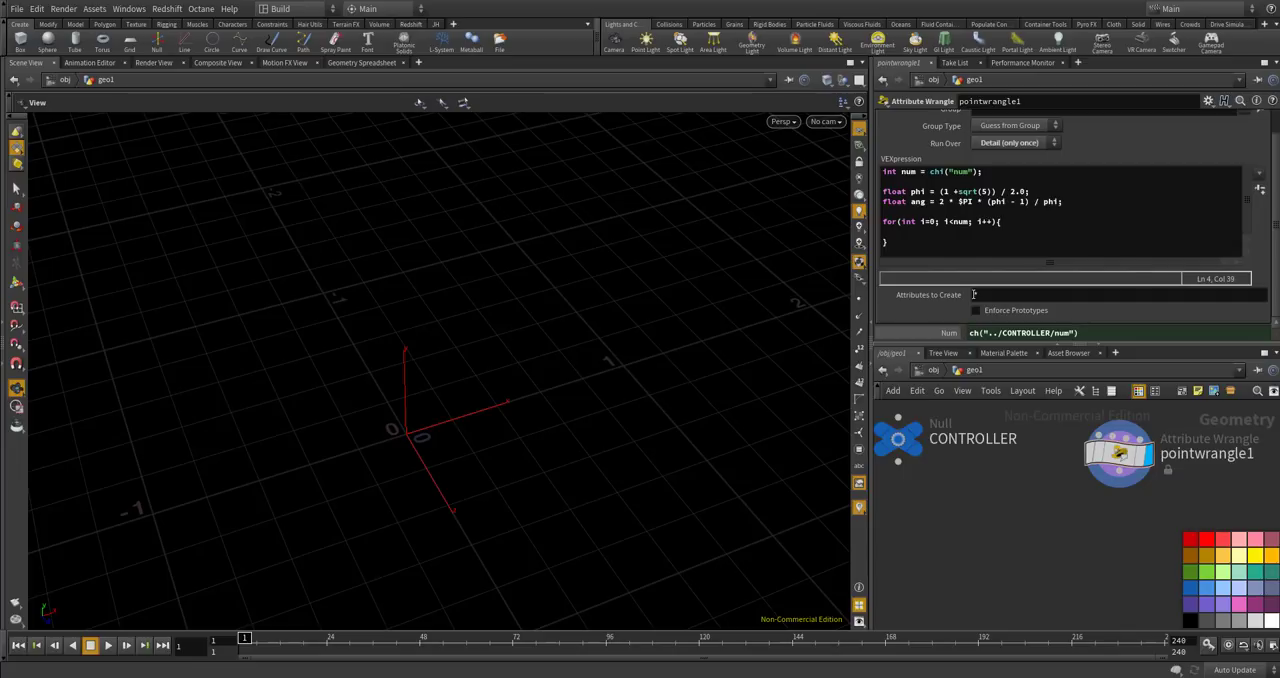
Write int pt = addpoint(); inside the for loop.
{"action": "left_click", "coordinate": [934, 231]}
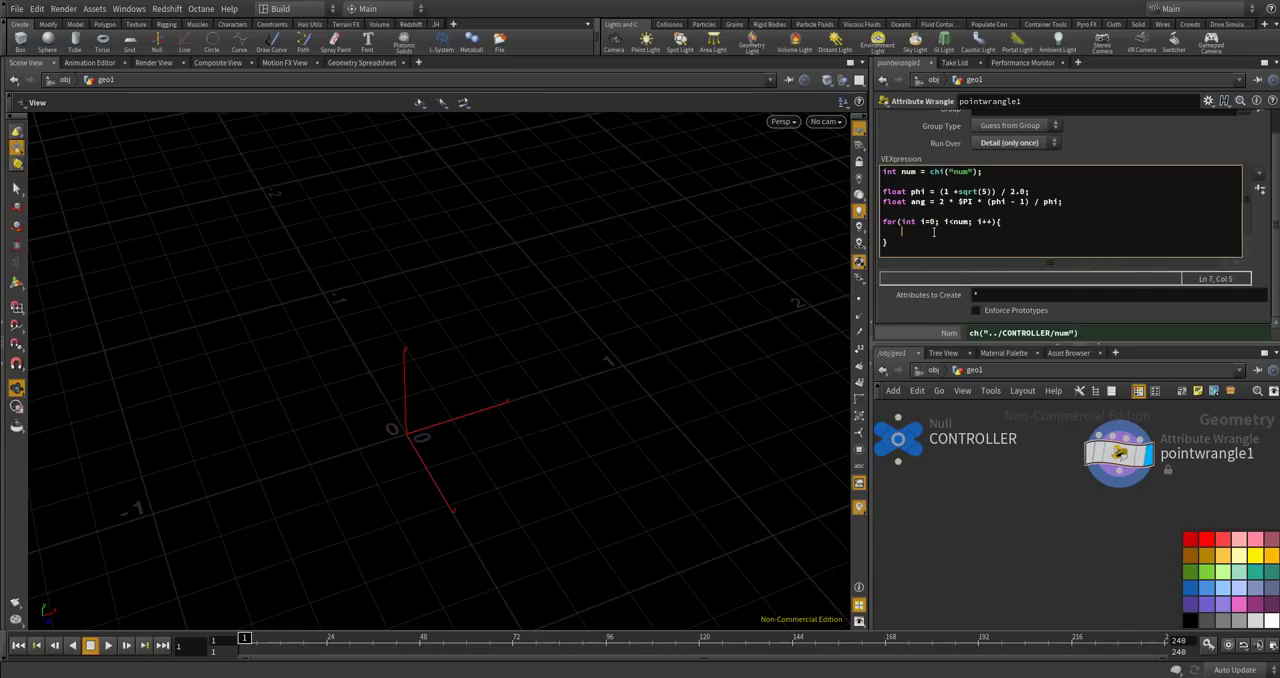
{"action": "type", "text": "int pt = addpoint();"}
{"action": "key", "text": "Left"}
Insert the line vector pos = set(); above the addpoint line in the for loop.
{"action": "left_click", "coordinate": [1008, 223]}
{"action": "key", "text": "Return"}
{"action": "key", "text": "Tab"}
{"action": "type", "text": "vector"}
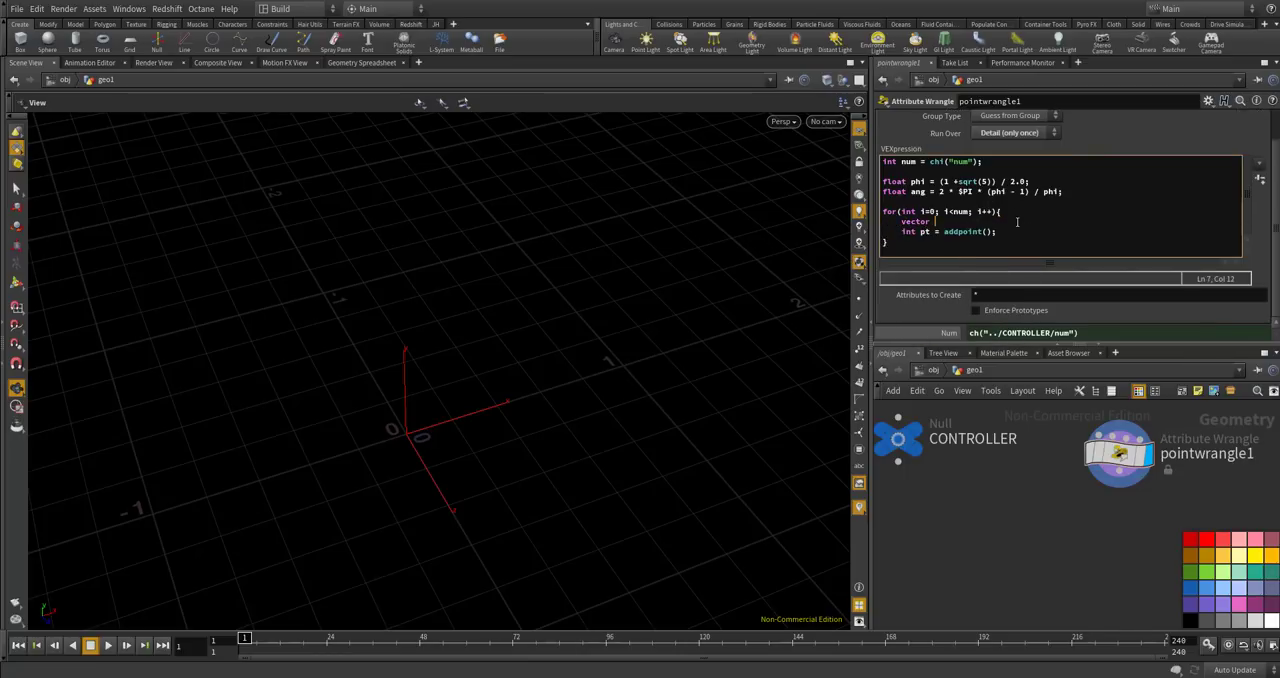
{"action": "type", "text": " pos = set();"}
{"action": "key", "text": "Left"}
{"action": "key", "text": "Left"}
Insert float rad = i; as the first line of the for loop.
{"action": "left_click_drag", "start_coordinate": [1015, 222], "coordinate": [1013, 212]}
{"action": "left_click", "coordinate": [1018, 211]}
{"action": "key", "text": "Return"}
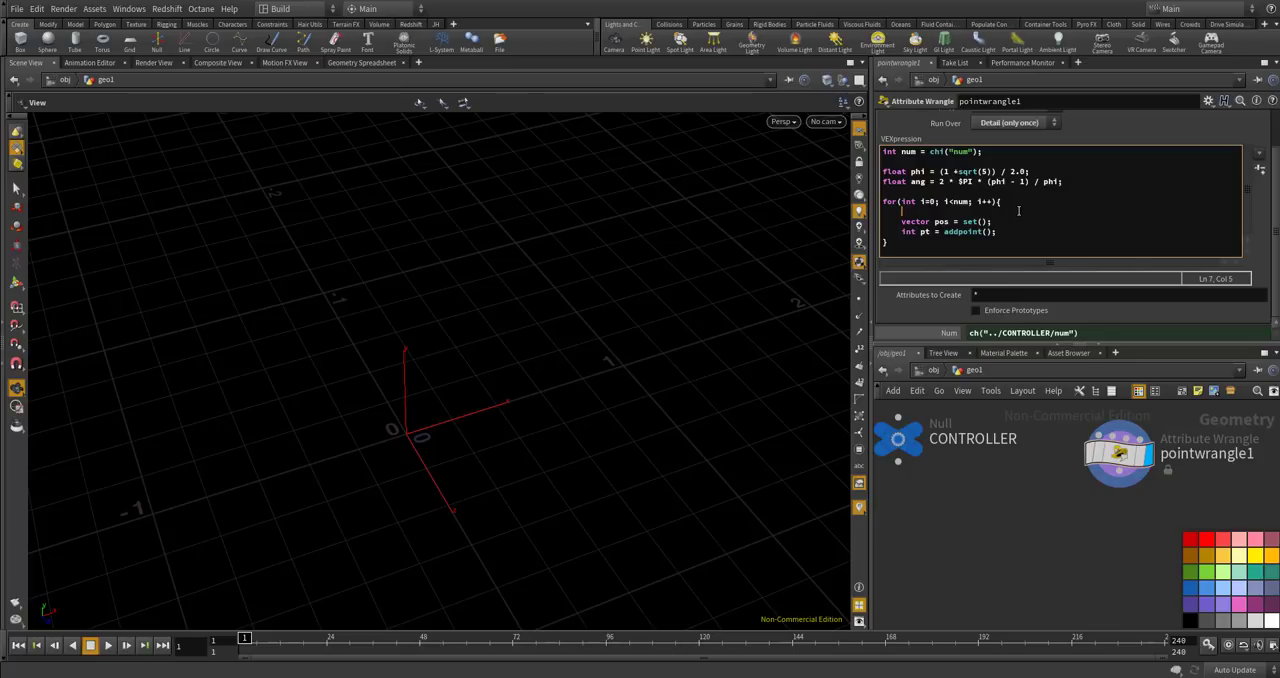
{"action": "type", "text": "floa"}
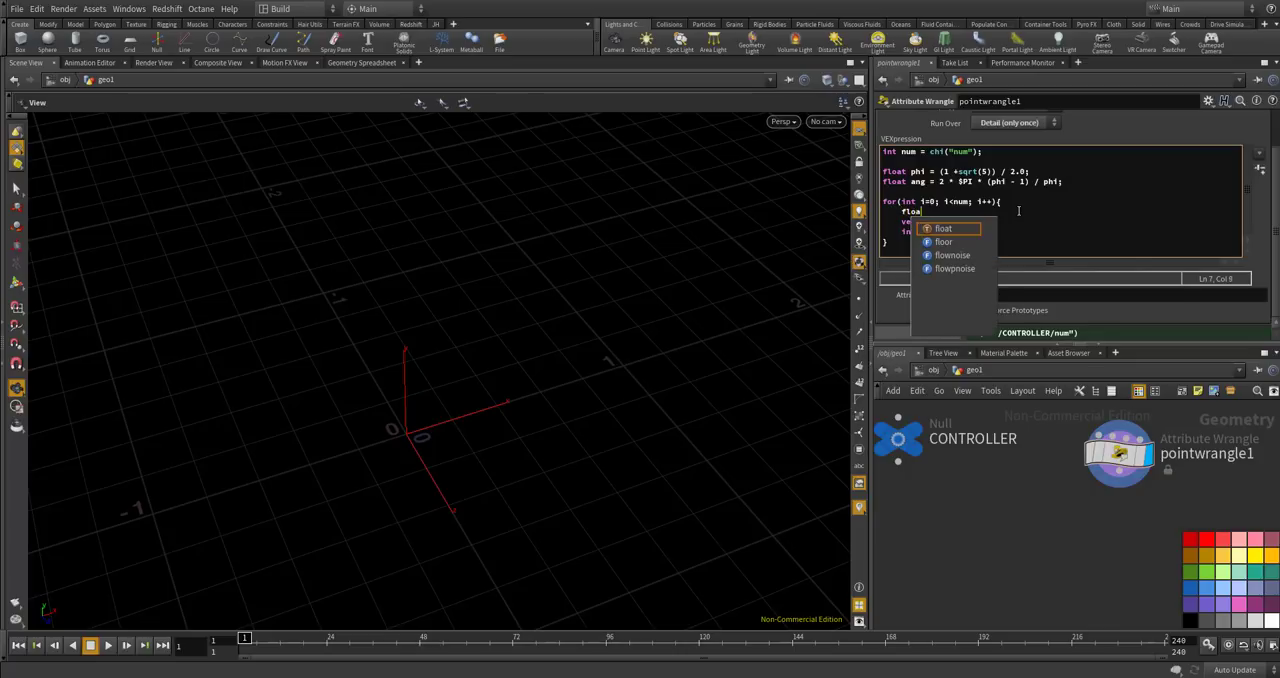
{"action": "type", "text": "t rad"}
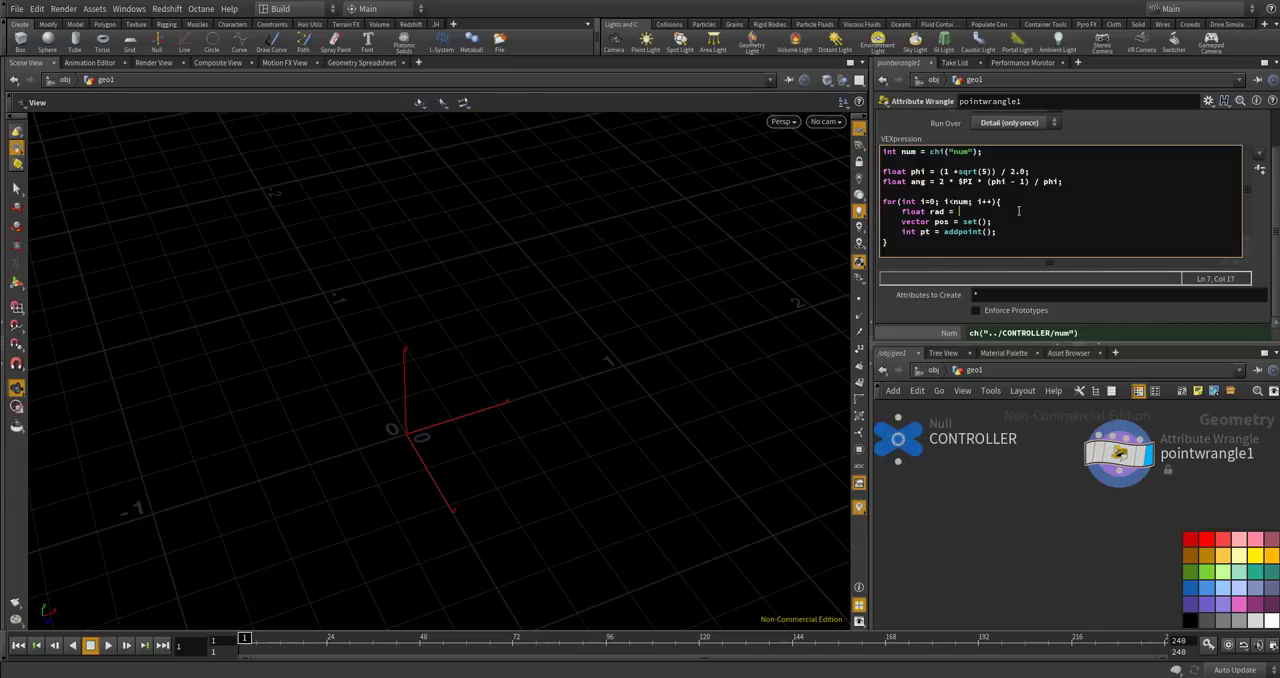
{"action": "type", "text": " = i;"}
Fill the set() call of the pos vector with cos(), 0, sin().
{"action": "left_click", "coordinate": [982, 221]}
{"action": "type", "text": "cos(), 0,"}
{"action": "key", "text": "BackSpace"}
{"action": "key", "text": "BackSpace"}
{"action": "key", "text": "BackSpace"}
{"action": "type", "text": "r"}
{"action": "key", "text": "BackSpace"}
{"action": "type", "text": "0, "}
{"action": "type", "text": "si()"}
{"action": "type", "text": "n"}
Enter ang * i as the argument of both the cos and sin functions in the pos vector.
{"action": "left_click", "coordinate": [999, 221]}
{"action": "type", "text": "ang * i"}
{"action": "key", "text": "BackSpace"}
{"action": "type", "text": "i"}
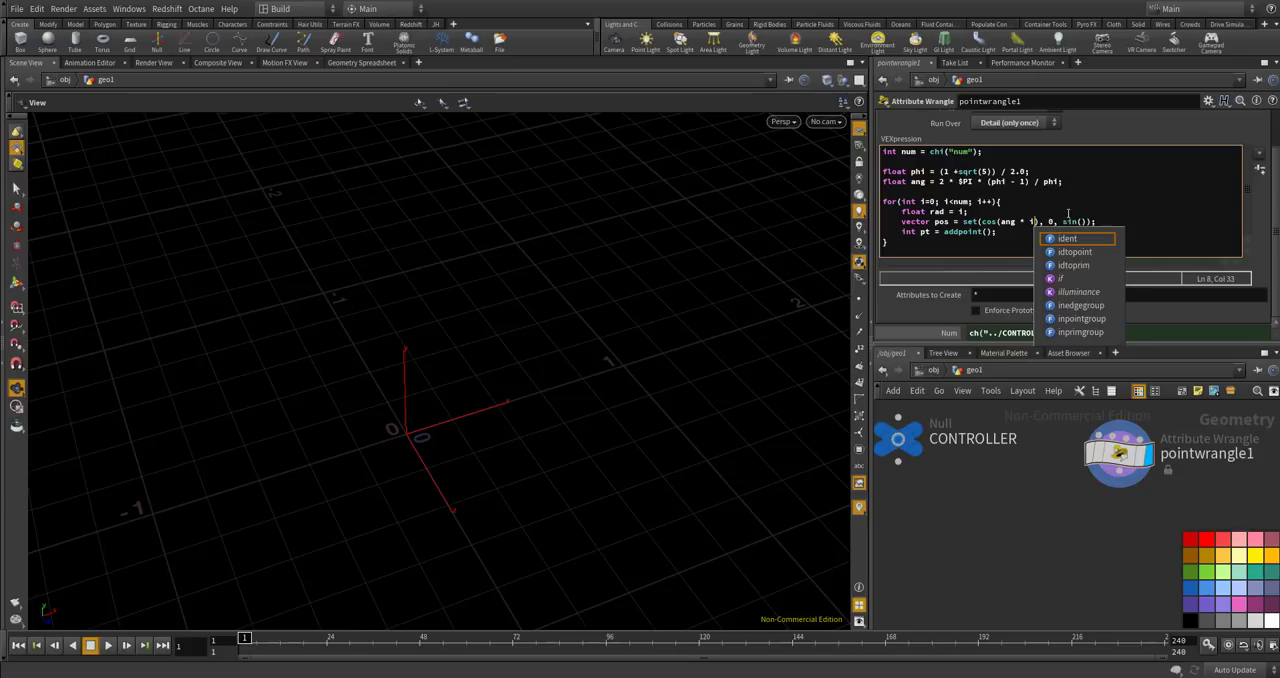
{"action": "key", "text": "Escape"}
{"action": "key", "text": "Up"}
{"action": "double_click", "coordinate": [1006, 221]}
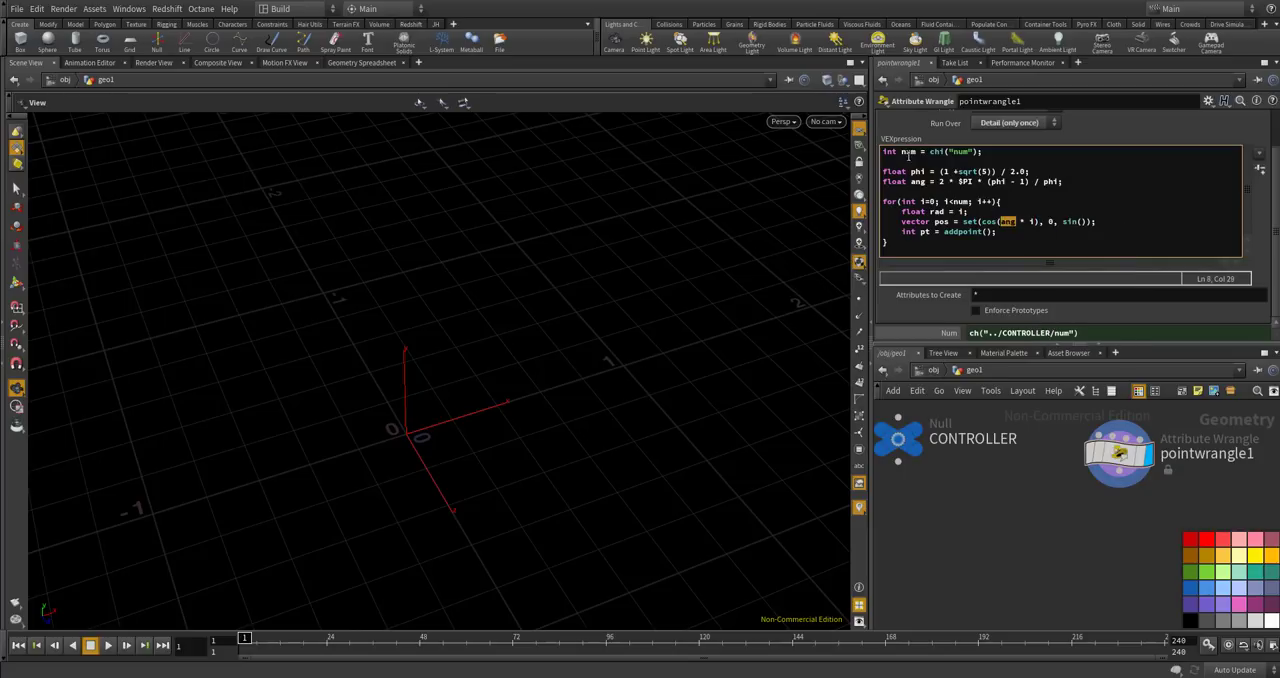
{"action": "left_click", "coordinate": [1081, 221]}
{"action": "type", "text": "ang * i"}
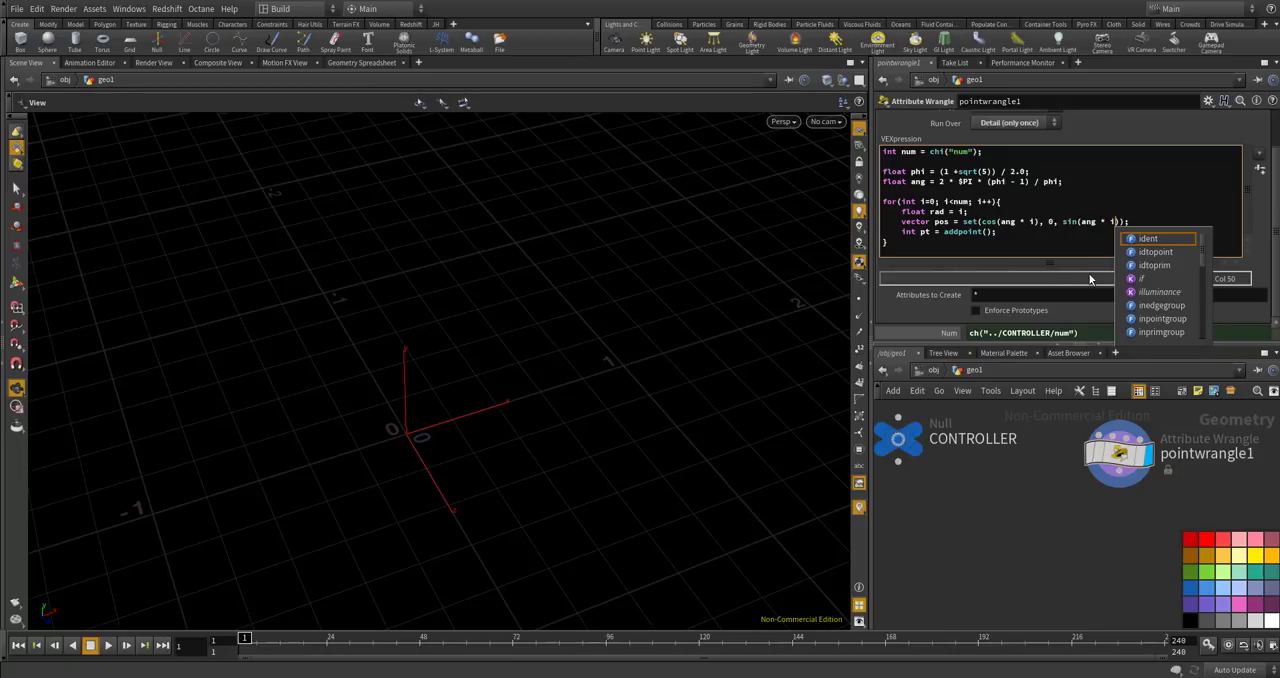
Multiply the cos and sin terms of the pos vector by rad.
{"action": "left_click", "coordinate": [1040, 222]}
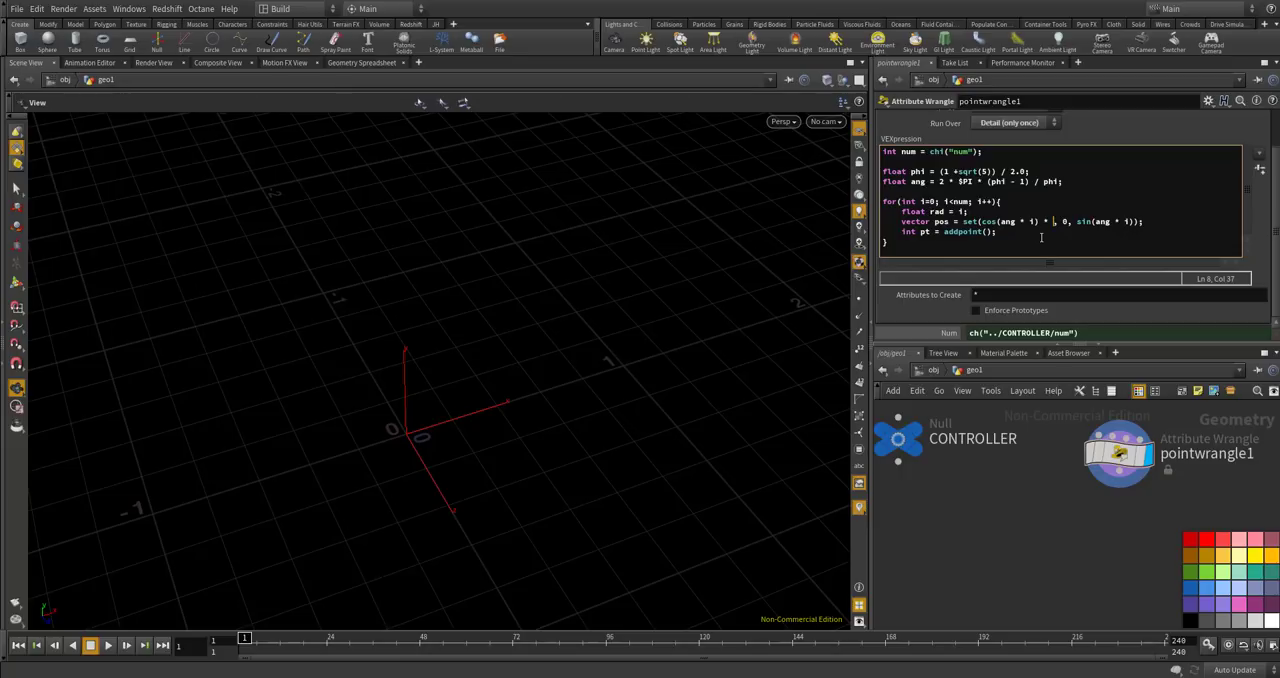
{"action": "type", "text": "rad"}
{"action": "key", "text": "Right"}
{"action": "key", "text": "Right"}
{"action": "key", "text": "Right"}
{"action": "type", "text": "* rad"}
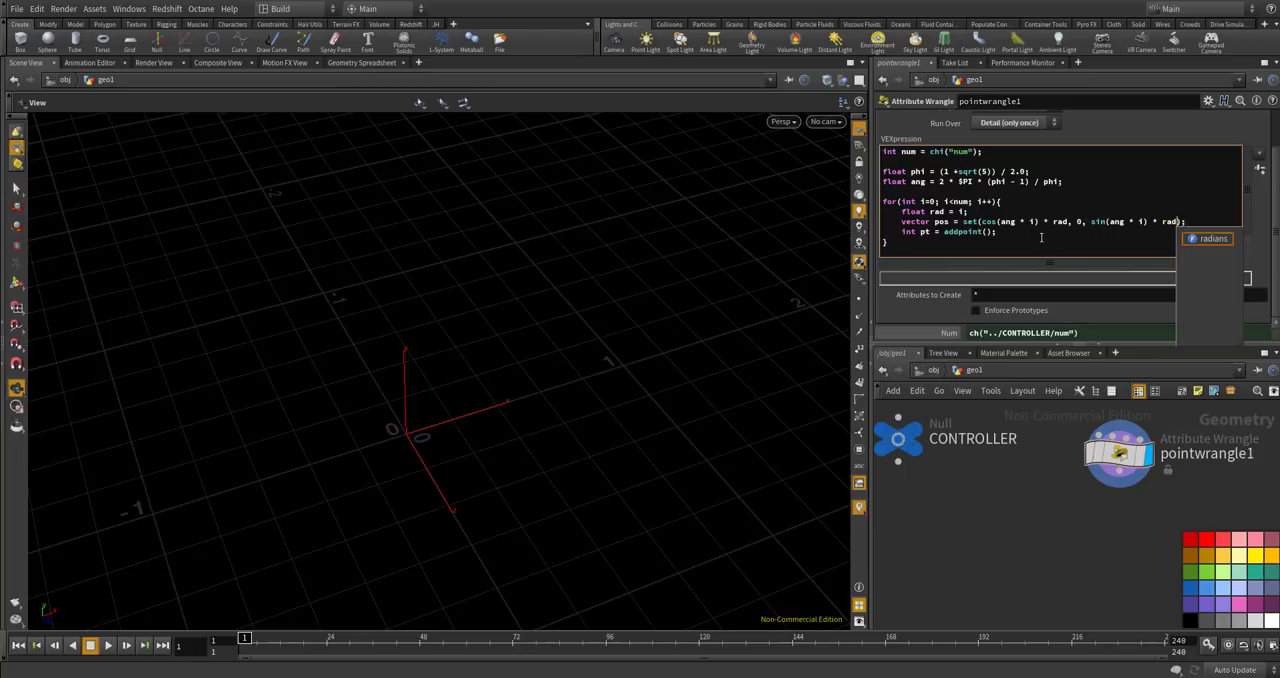
{"action": "type", "text": ")"}
Complete the point creation call as addpoint(0, pos) and apply the wrangle code.
{"action": "left_click", "coordinate": [988, 232]}
{"action": "type", "text": "pos"}
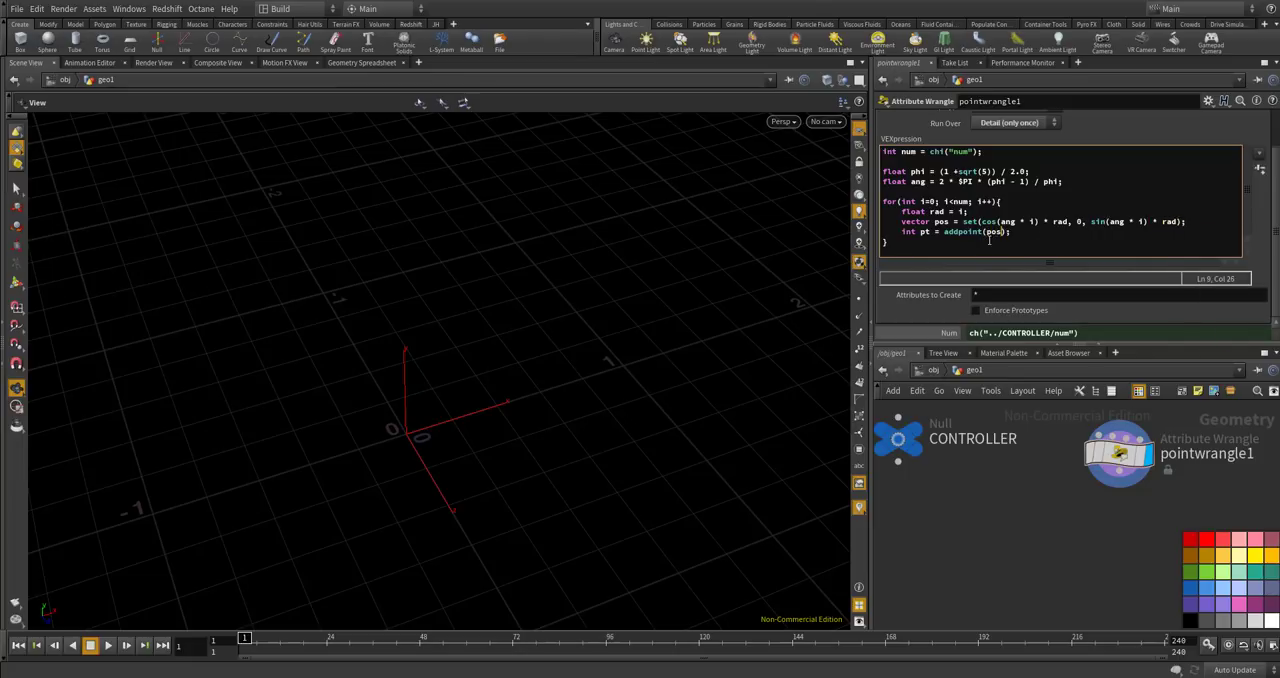
{"action": "double_click", "coordinate": [991, 232]}
{"action": "left_click", "coordinate": [986, 234]}
{"action": "type", "text": "0,"}
{"action": "left_click", "coordinate": [1045, 236]}
{"action": "left_click", "coordinate": [1021, 485]}
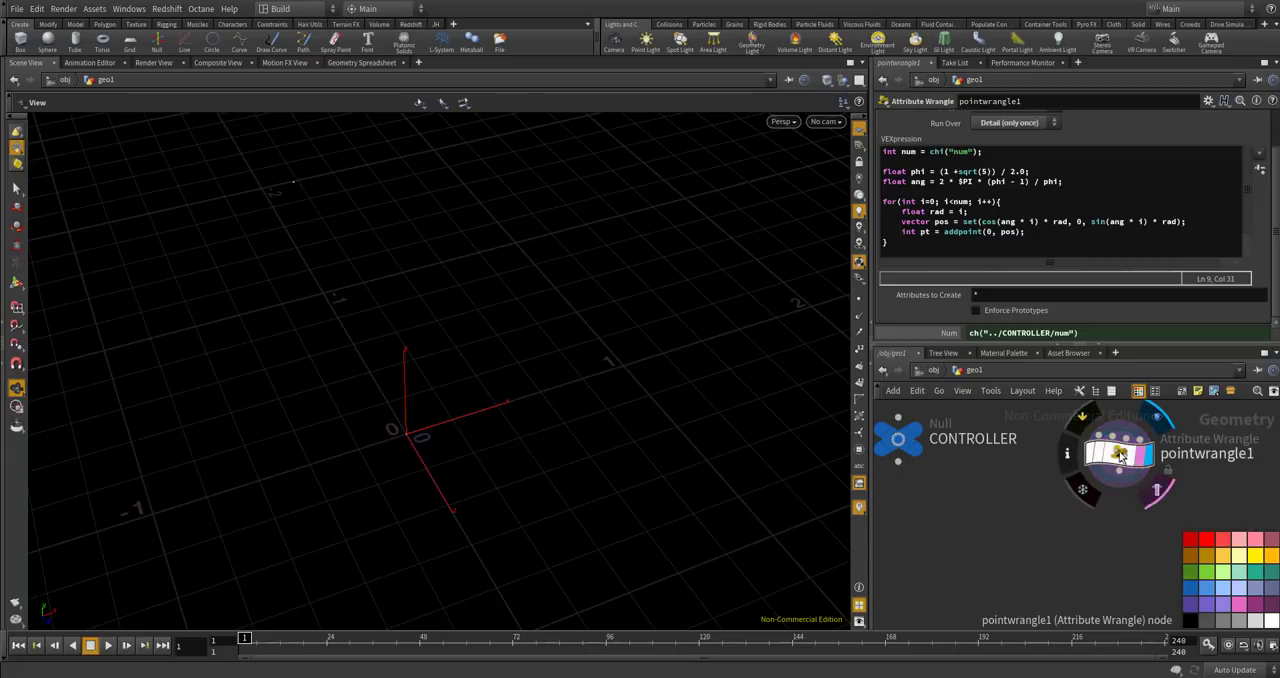
Raise the CONTROLLER's num value to 100.
{"action": "scroll", "coordinate": [500, 328], "scroll_direction": "down", "scroll_amount": 10}
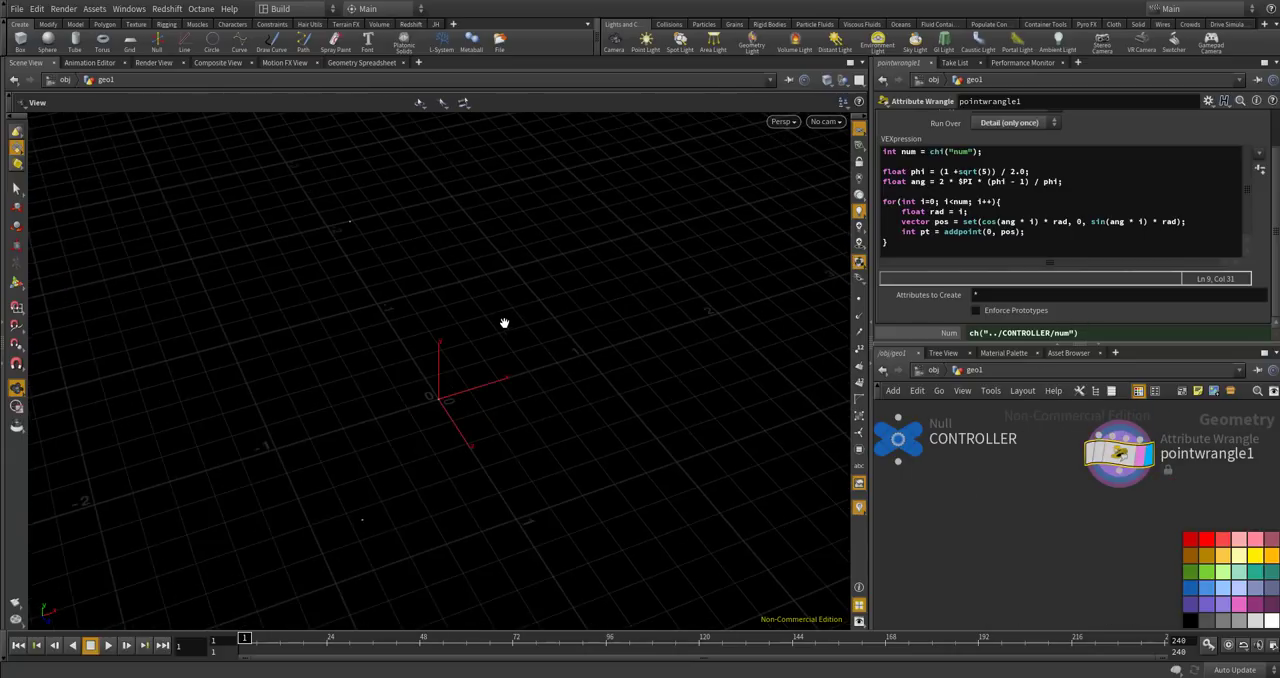
{"action": "scroll", "coordinate": [505, 320], "scroll_direction": "down", "scroll_amount": 10}
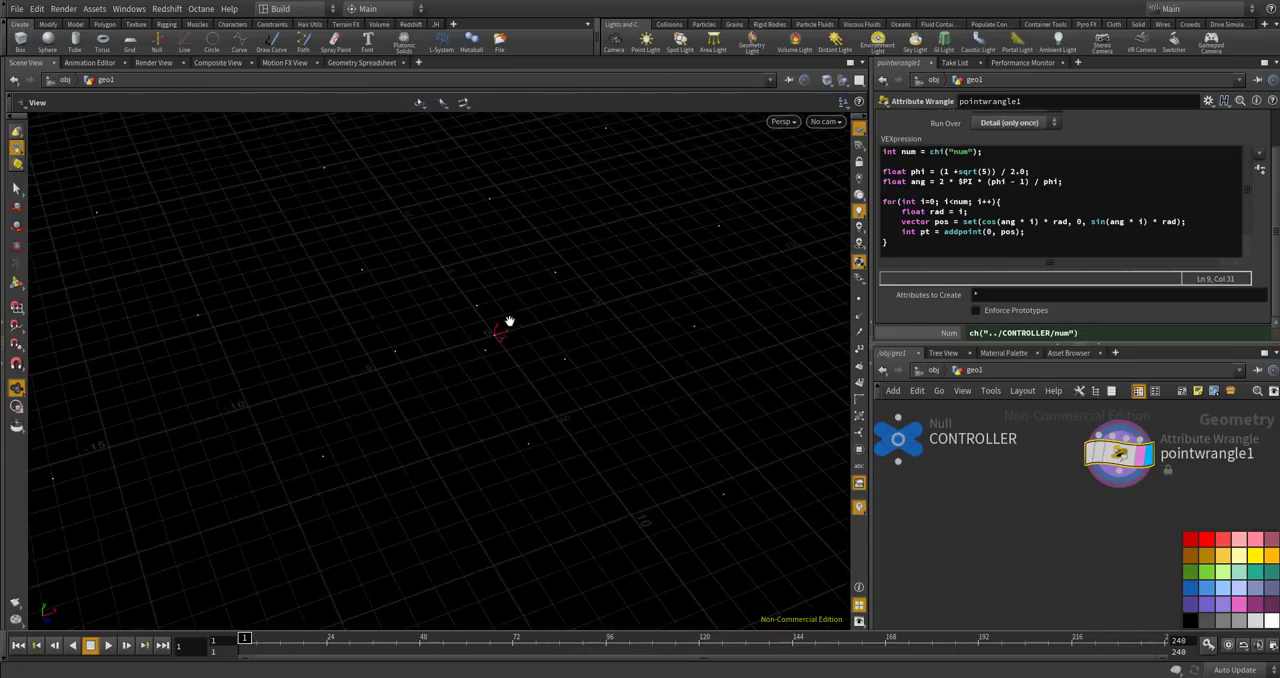
{"action": "scroll", "coordinate": [514, 315], "scroll_direction": "down", "scroll_amount": 8}
{"action": "left_click_drag", "start_coordinate": [523, 320], "coordinate": [557, 346]}
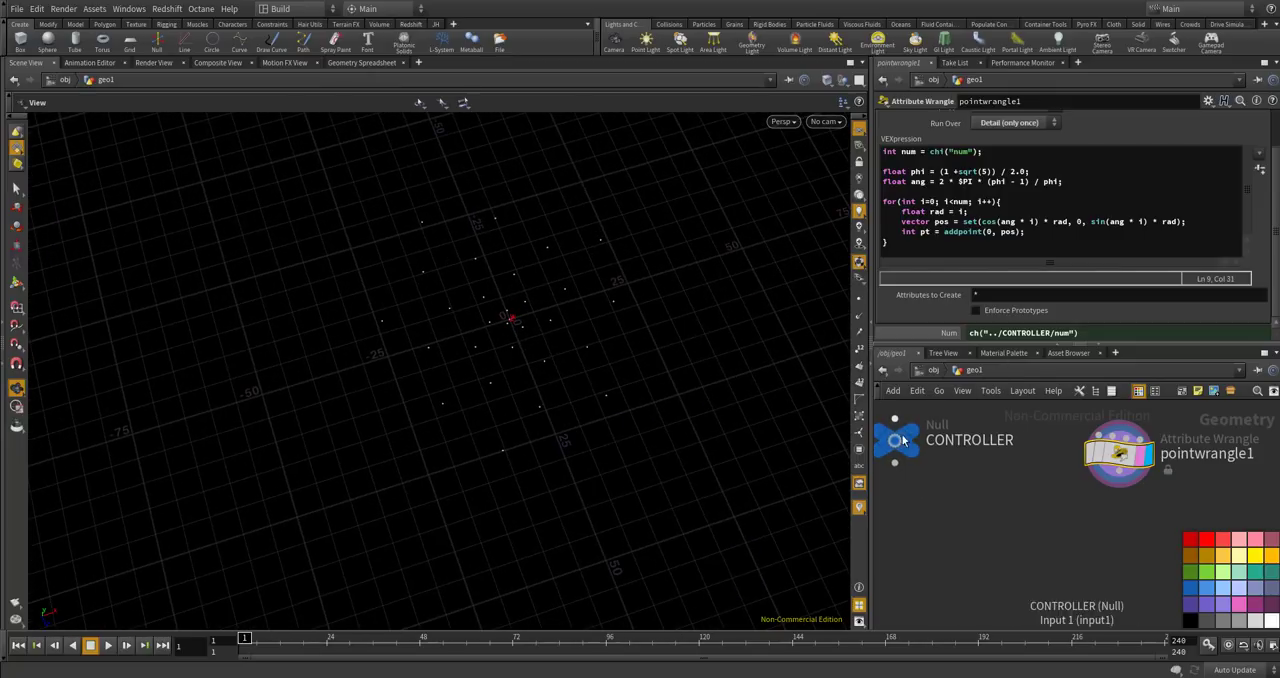
{"action": "left_click", "coordinate": [903, 442]}
{"action": "left_click_drag", "start_coordinate": [1098, 157], "coordinate": [1278, 150]}
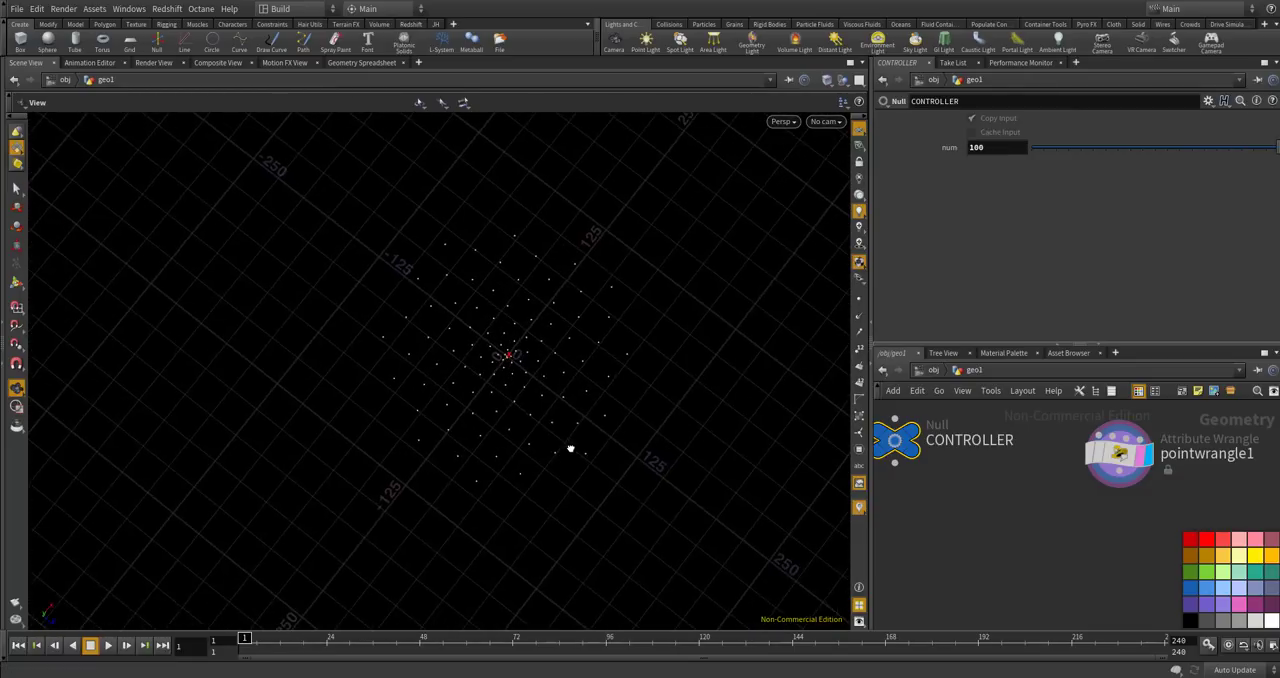
Set the CONTROLLER's num value to 10000.
{"action": "left_click", "coordinate": [986, 147]}
{"action": "type", "text": "00"}
{"action": "key", "text": "Return"}
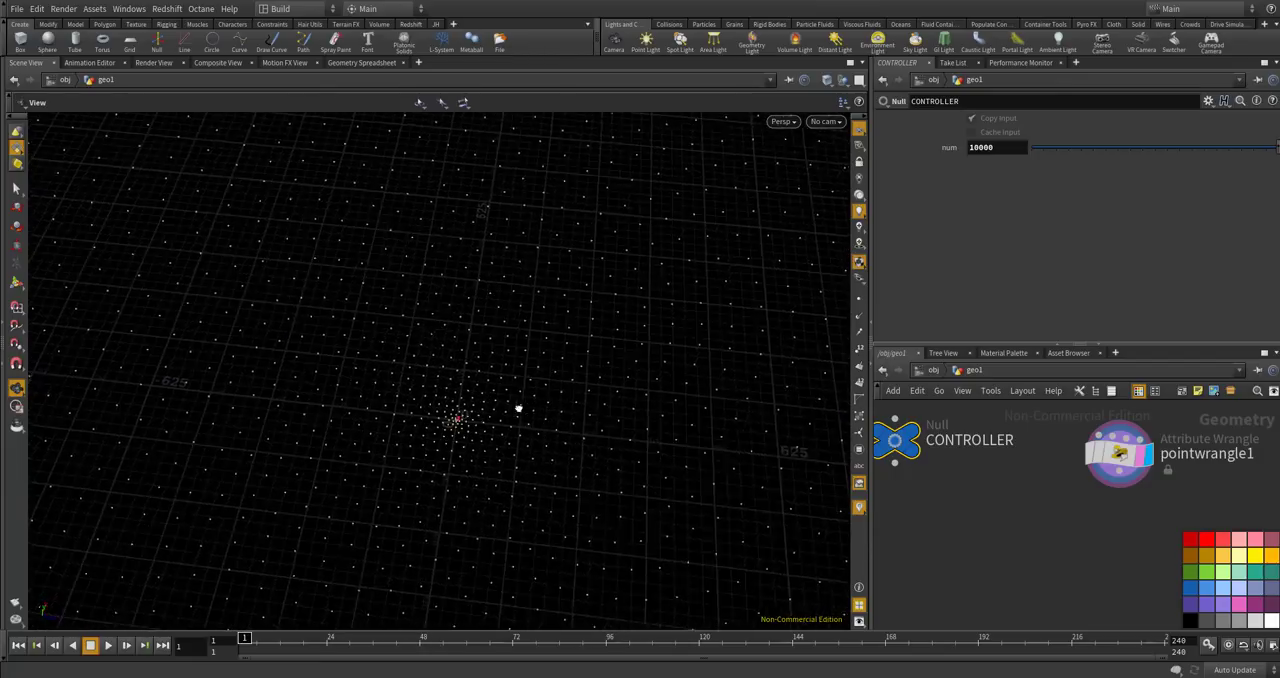
Set the CONTROLLER's num value to 1000 and inspect the point spiral.
{"action": "left_click", "coordinate": [1015, 145]}
{"action": "key", "text": "BackSpace"}
{"action": "key", "text": "Return"}
{"action": "left_click_drag", "start_coordinate": [590, 289], "coordinate": [505, 345]}
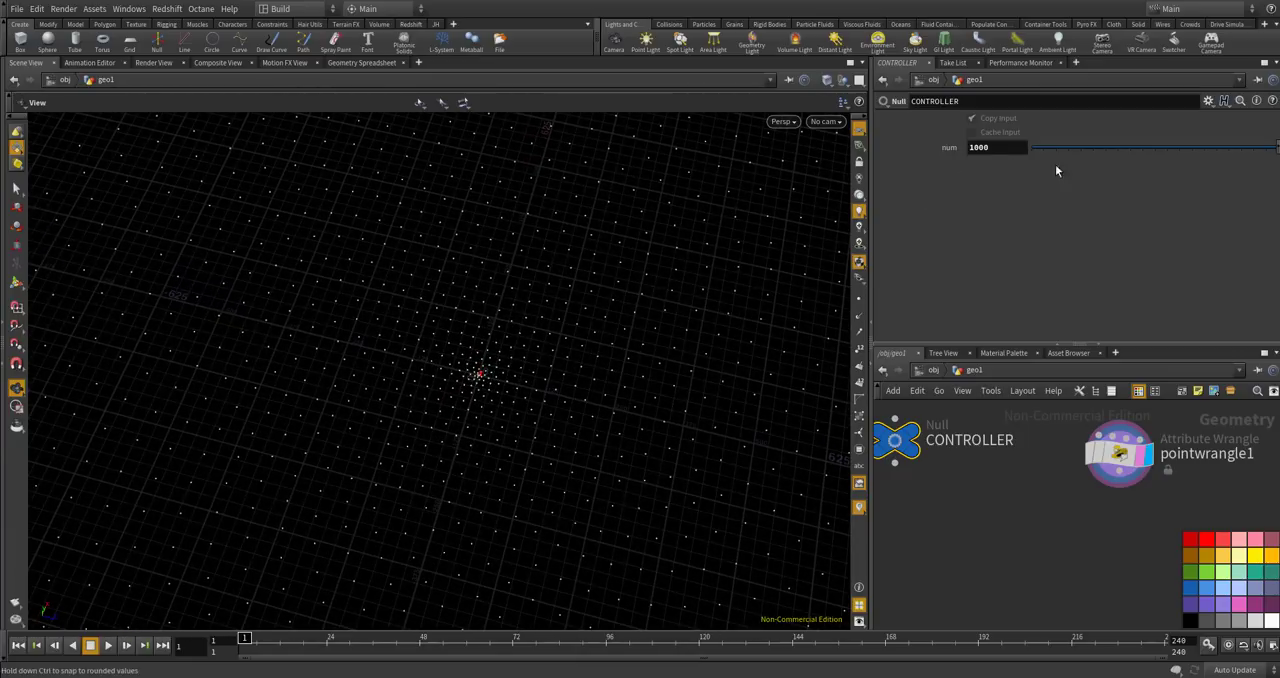
{"action": "scroll", "coordinate": [514, 322], "scroll_direction": "up", "scroll_amount": 5}
{"action": "left_click_drag", "start_coordinate": [618, 358], "coordinate": [591, 331]}
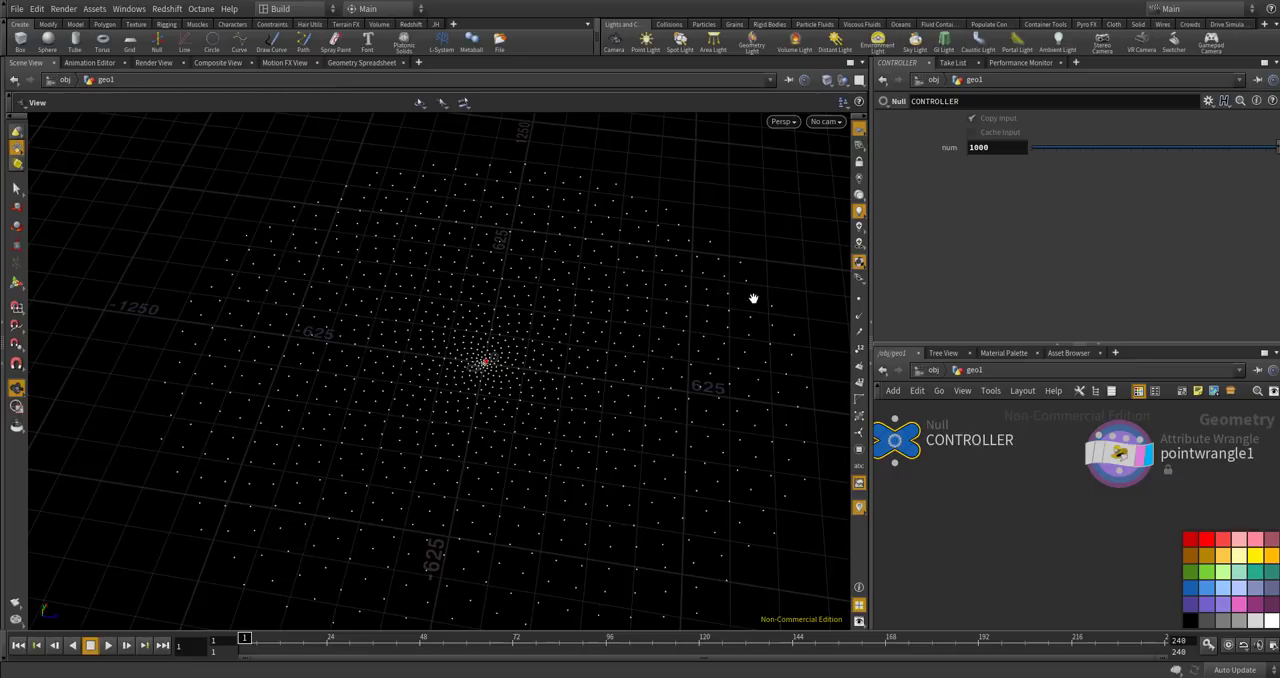
Set the CONTROLLER's num value to 100 and view the smaller spiral.
{"action": "left_click", "coordinate": [1003, 147]}
{"action": "type", "text": "100"}
{"action": "key", "text": "Return"}
{"action": "left_click_drag", "start_coordinate": [560, 303], "coordinate": [491, 343]}
{"action": "right_click_drag", "start_coordinate": [464, 305], "coordinate": [494, 363]}
{"action": "left_click_drag", "start_coordinate": [494, 363], "coordinate": [494, 397]}
{"action": "right_click_drag", "start_coordinate": [494, 397], "coordinate": [524, 438]}
{"action": "middle_click_drag", "start_coordinate": [524, 438], "coordinate": [547, 393]}
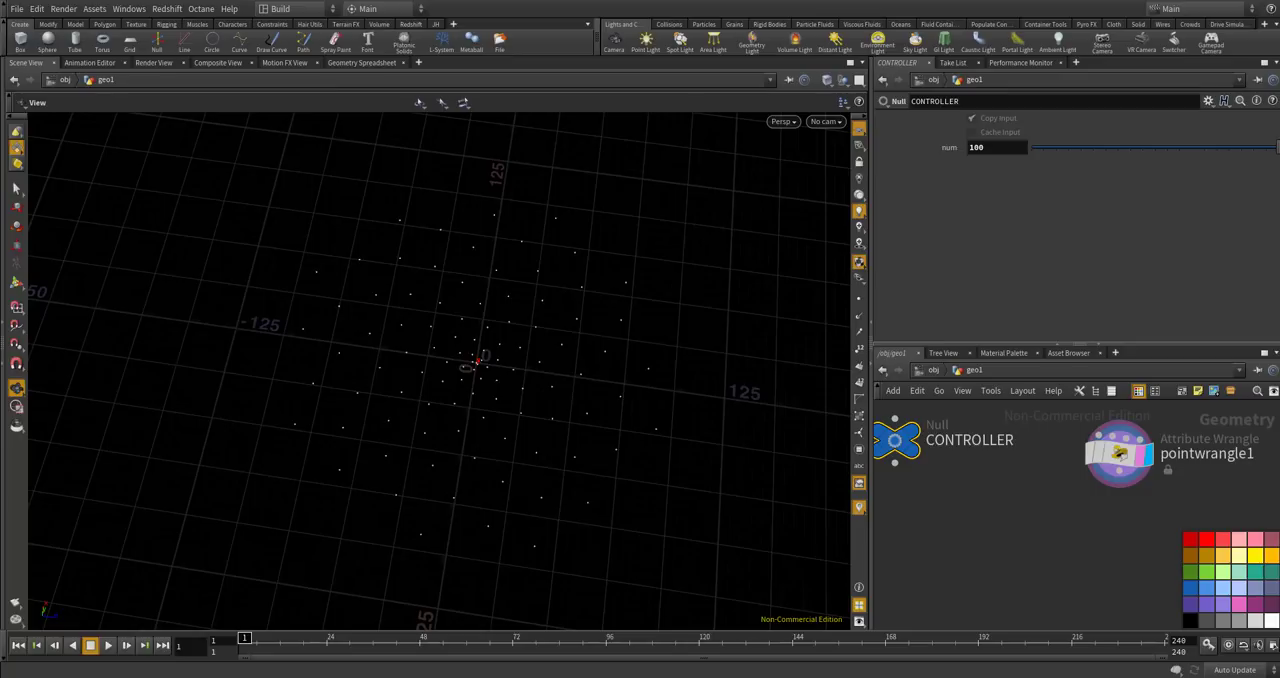
In the wrangle's pos vector, replace the zero Y component with -i and view the points from the side.
{"action": "left_click", "coordinate": [1116, 453]}
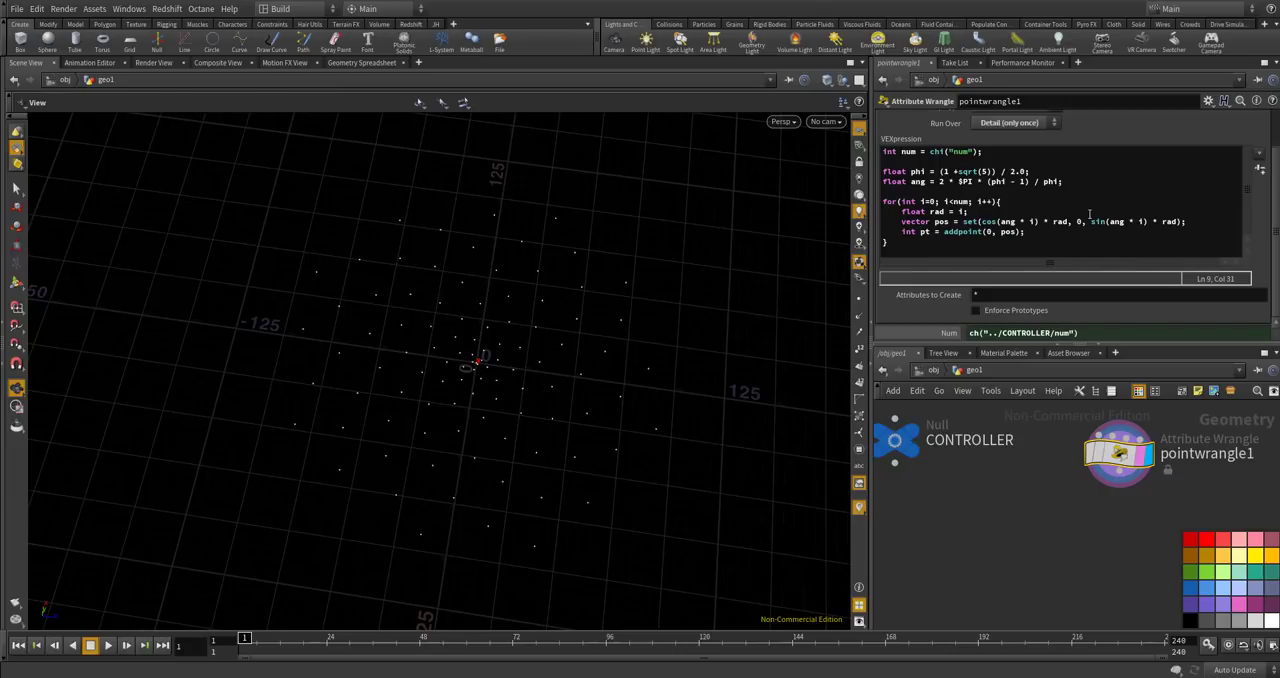
{"action": "left_click_drag", "start_coordinate": [586, 443], "coordinate": [580, 371], "text": "alt"}
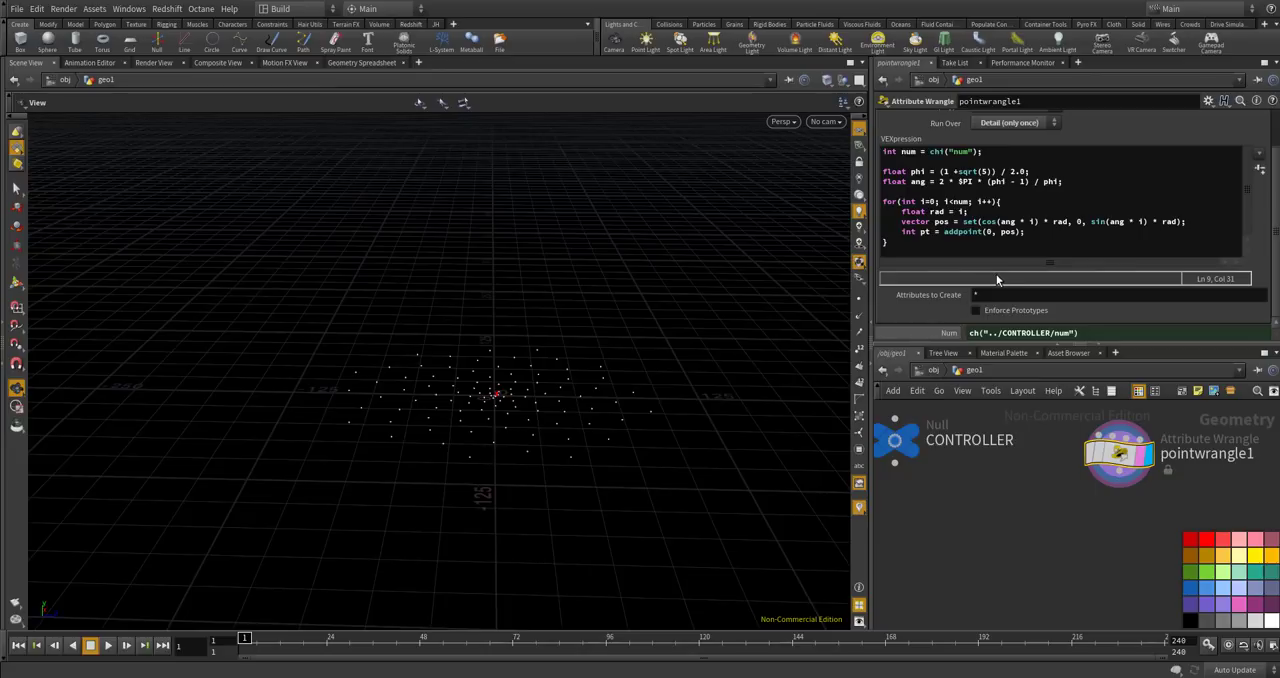
{"action": "double_click", "coordinate": [1078, 221]}
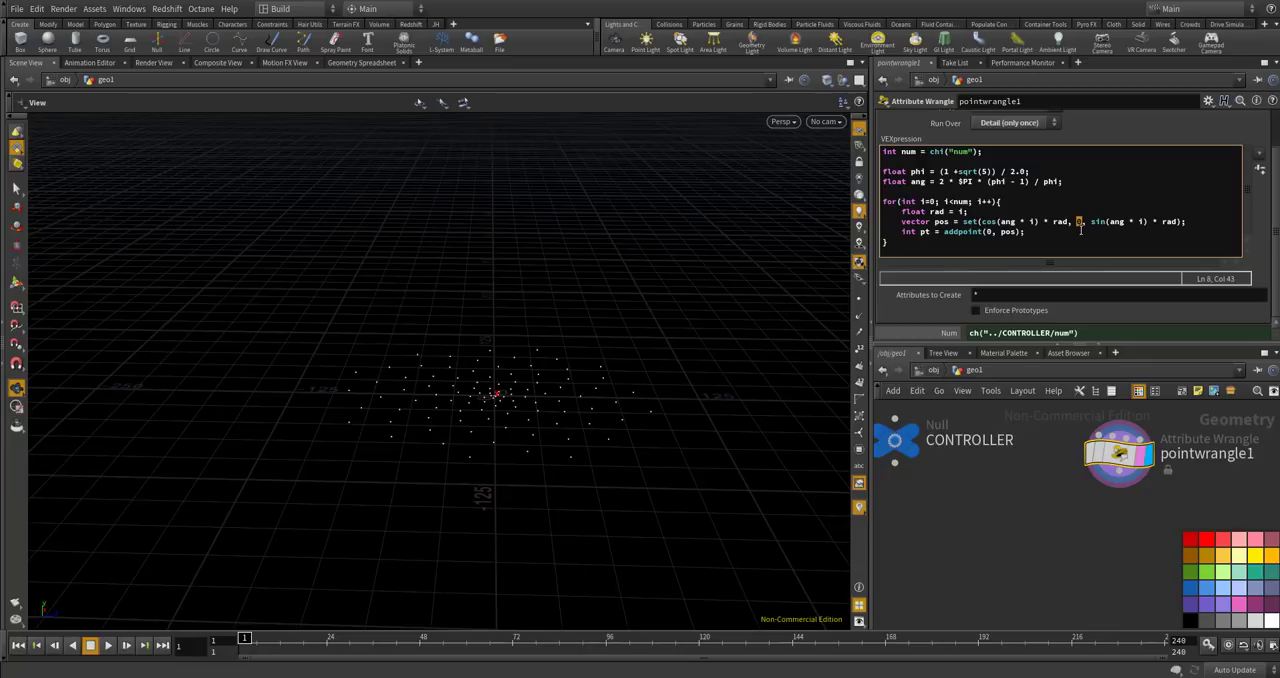
{"action": "type", "text": "-i"}
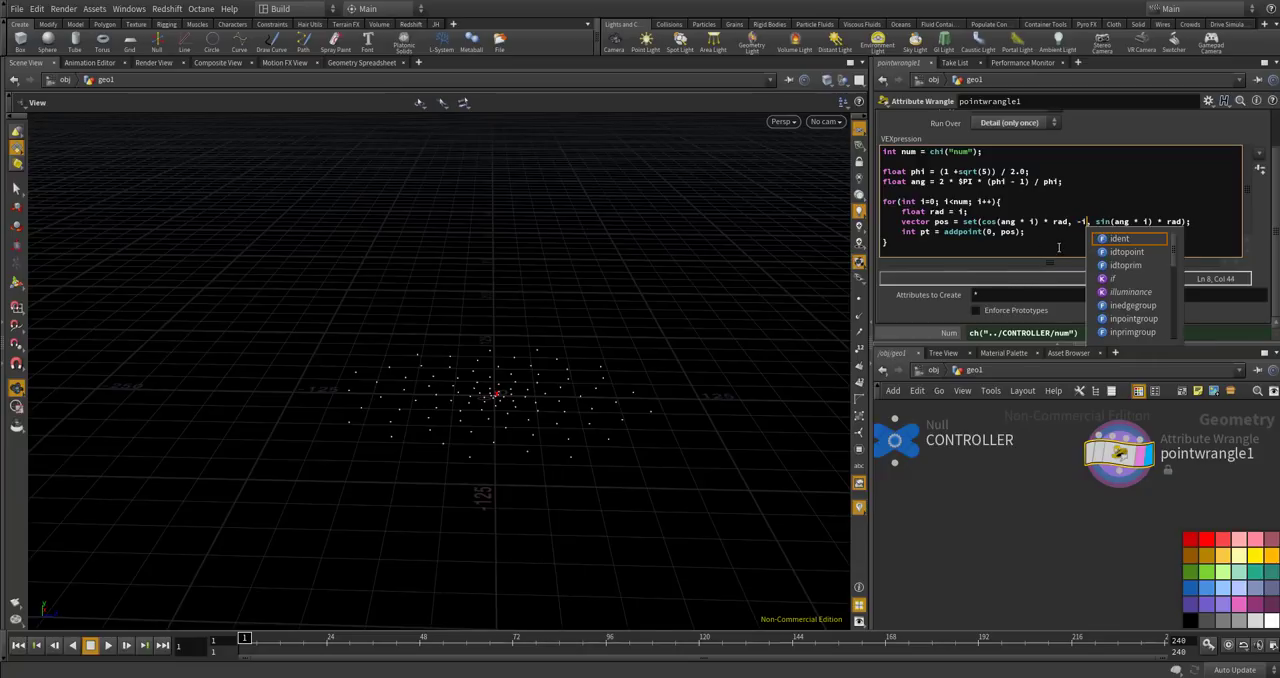
{"action": "left_click", "coordinate": [1026, 502]}
{"action": "left_click_drag", "start_coordinate": [666, 430], "coordinate": [550, 395]}
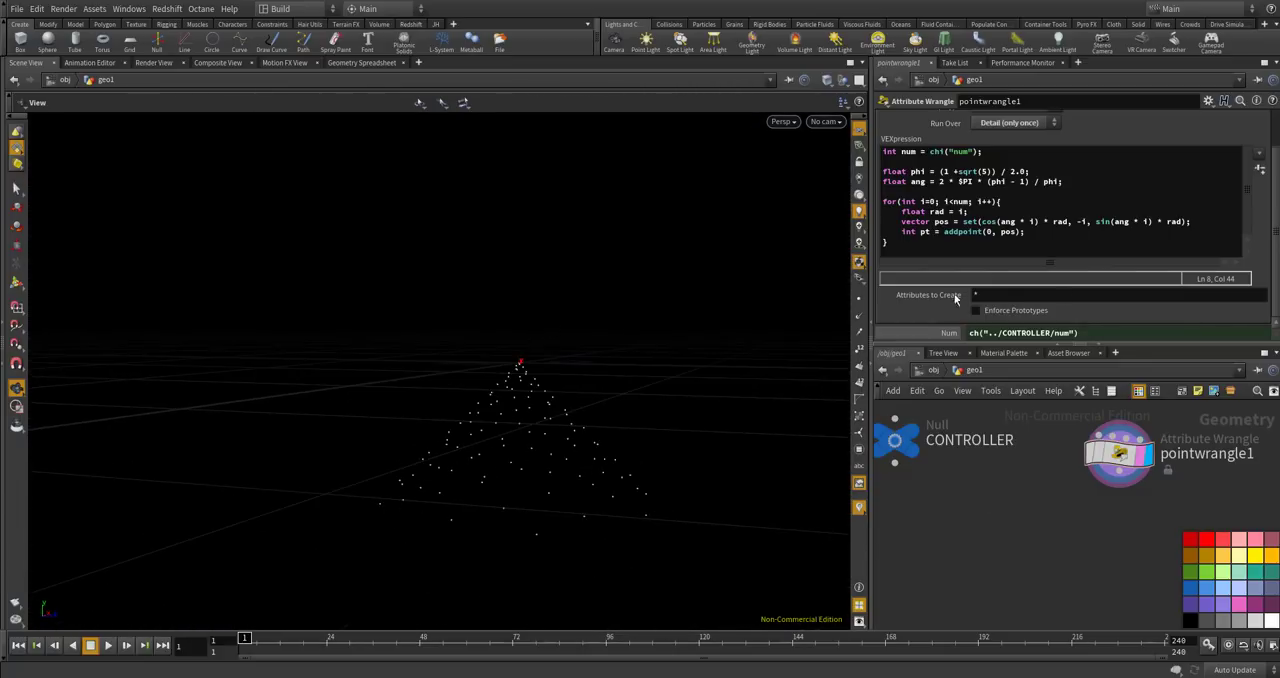
Declare float height_ratio = chf("height_ratio"); below the num line and create its spare parameter on the wrangle.
{"action": "left_click", "coordinate": [1054, 157]}
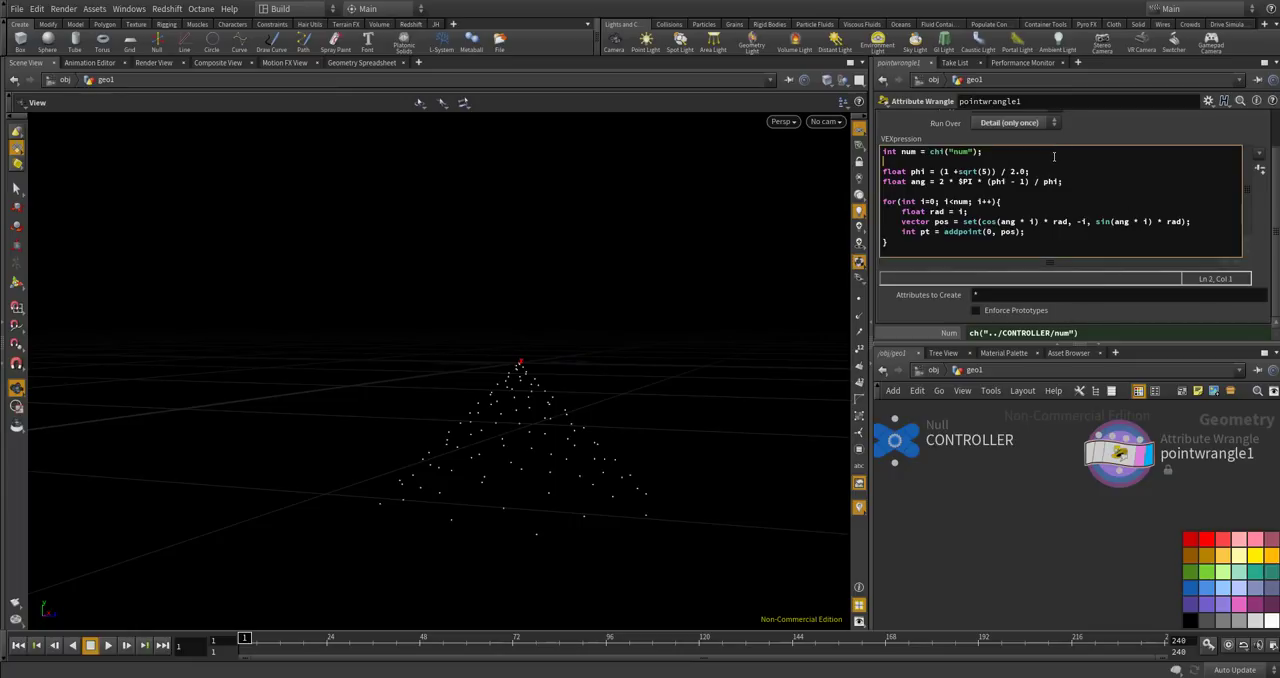
{"action": "left_click", "coordinate": [1032, 150]}
{"action": "key", "text": "Return"}
{"action": "type", "text": "float "}
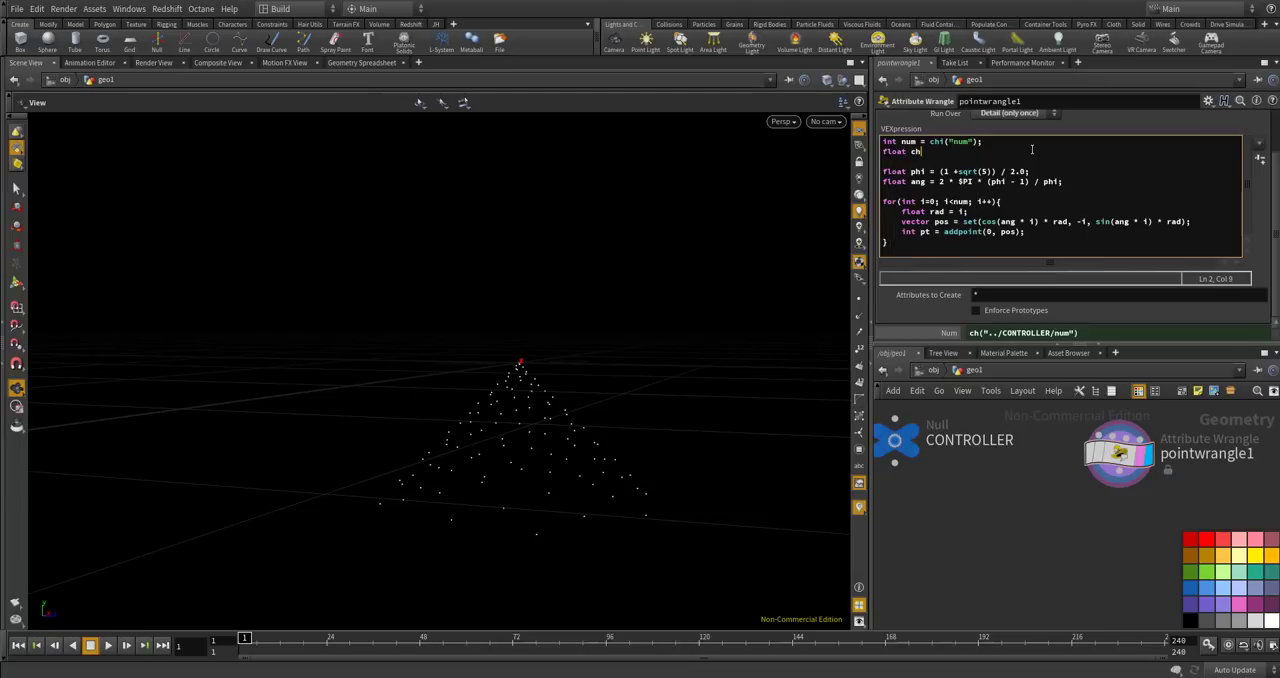
{"action": "type", "text": "height"}
{"action": "type", "text": "\\"}
{"action": "type", "text": "ratio =- "}
{"action": "type", "text": "chf(\"heigh"}
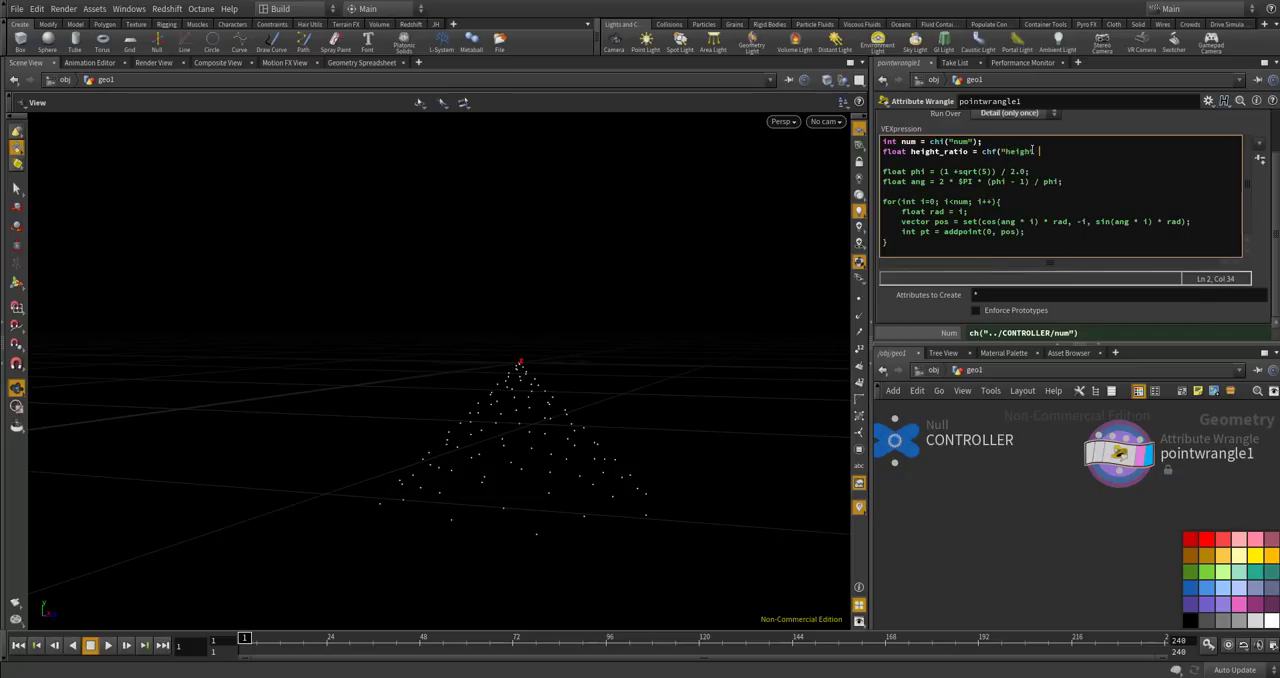
{"action": "type", "text": "t_ratio\");"}
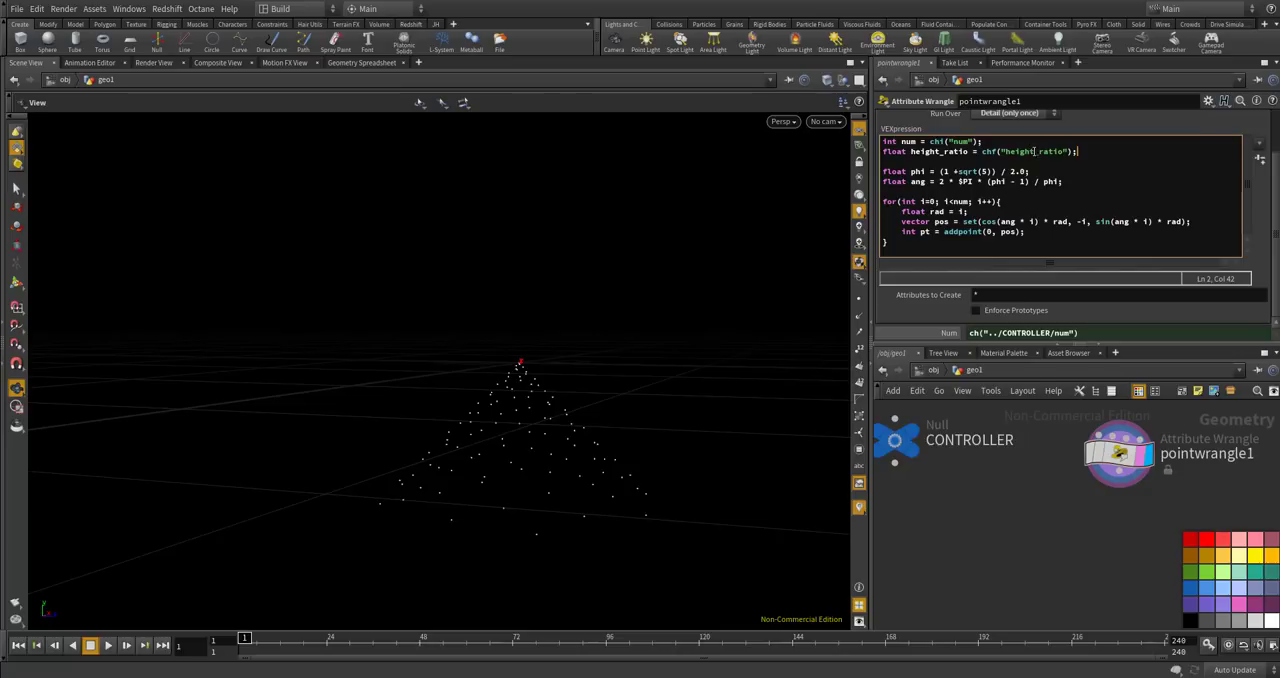
{"action": "left_click", "coordinate": [1259, 157]}
Multiply the -i component of the pos vector by height_ratio.
{"action": "left_click", "coordinate": [1087, 204]}
{"action": "type", "text": "*"}
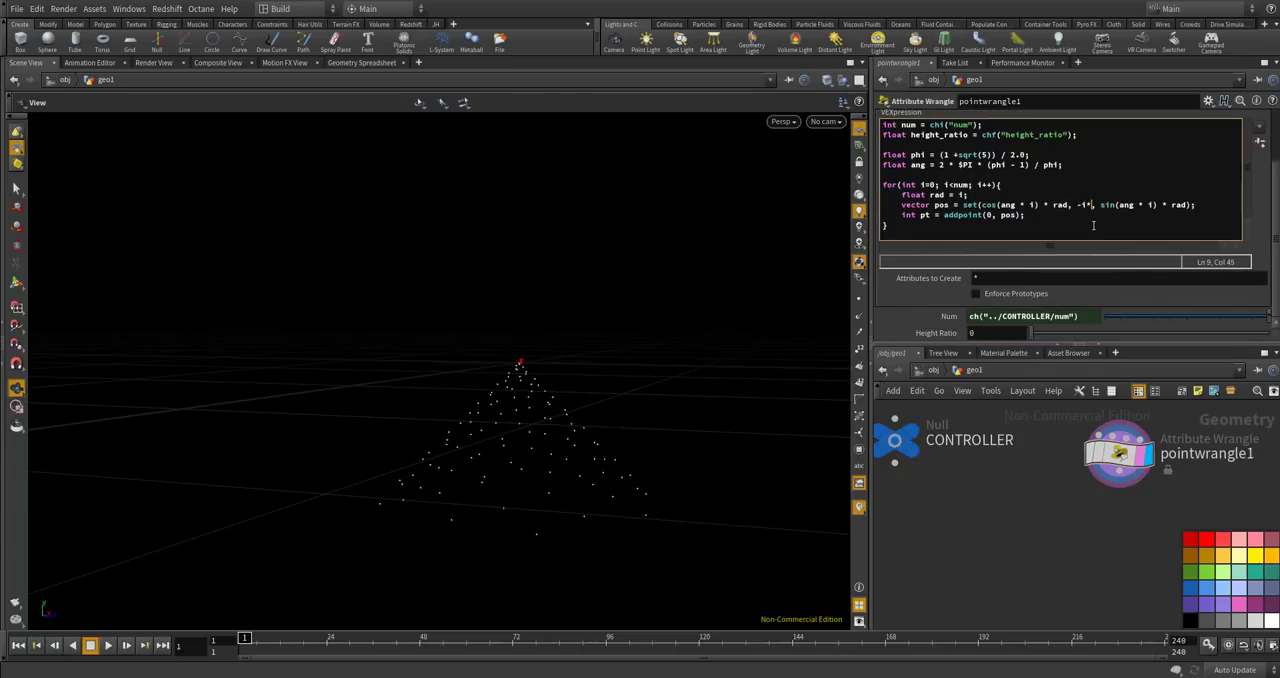
{"action": "type", "text": "heigh"}
{"action": "type", "text": "t"}
{"action": "type", "text": "?"}
{"action": "type", "text": "ratio"}
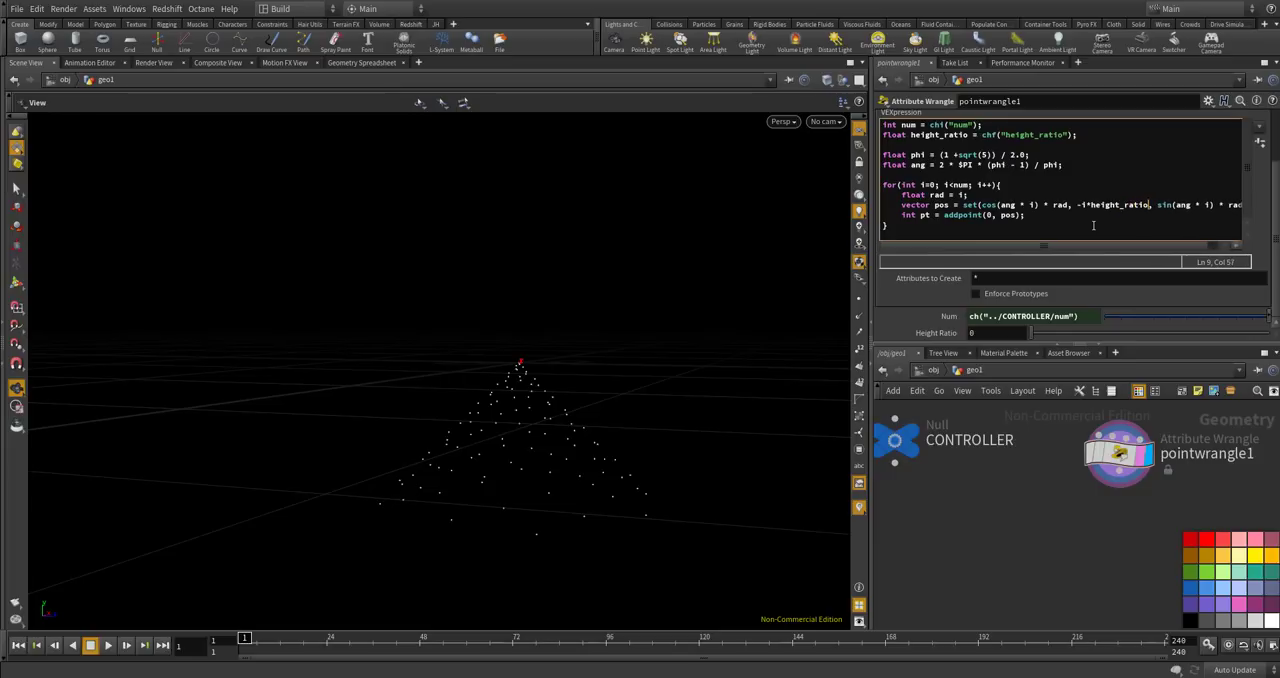
Set the wrangle's Height Ratio parameter to 1 and check the point cone.
{"action": "left_click_drag", "start_coordinate": [1069, 336], "coordinate": [1102, 333]}
{"action": "mouse_move", "coordinate": [1260, 326]}
{"action": "left_mouse_down"}
{"action": "mouse_move", "coordinate": [1053, 329]}
{"action": "mouse_move", "coordinate": [1227, 341]}
{"action": "mouse_move", "coordinate": [1163, 319]}
{"action": "mouse_move", "coordinate": [1266, 346]}
{"action": "left_mouse_up"}
{"action": "left_click_drag", "start_coordinate": [1205, 320], "coordinate": [1277, 324]}
{"action": "left_click_drag", "start_coordinate": [1176, 336], "coordinate": [1270, 338]}
{"action": "left_click_drag", "start_coordinate": [676, 350], "coordinate": [578, 380]}
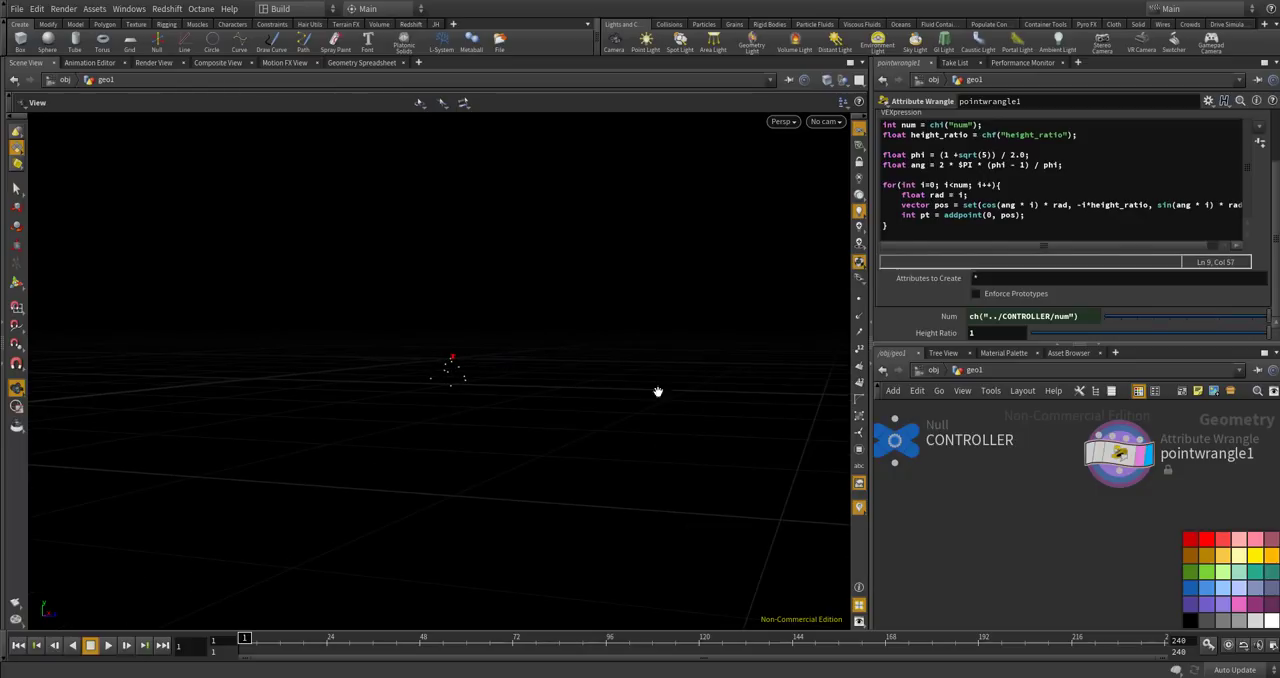
Bring the CONTROLLER's num value back to 100 and review the cone with the wrangle selected.
{"action": "left_click", "coordinate": [895, 440]}
{"action": "left_click_drag", "start_coordinate": [1090, 147], "coordinate": [1276, 147]}
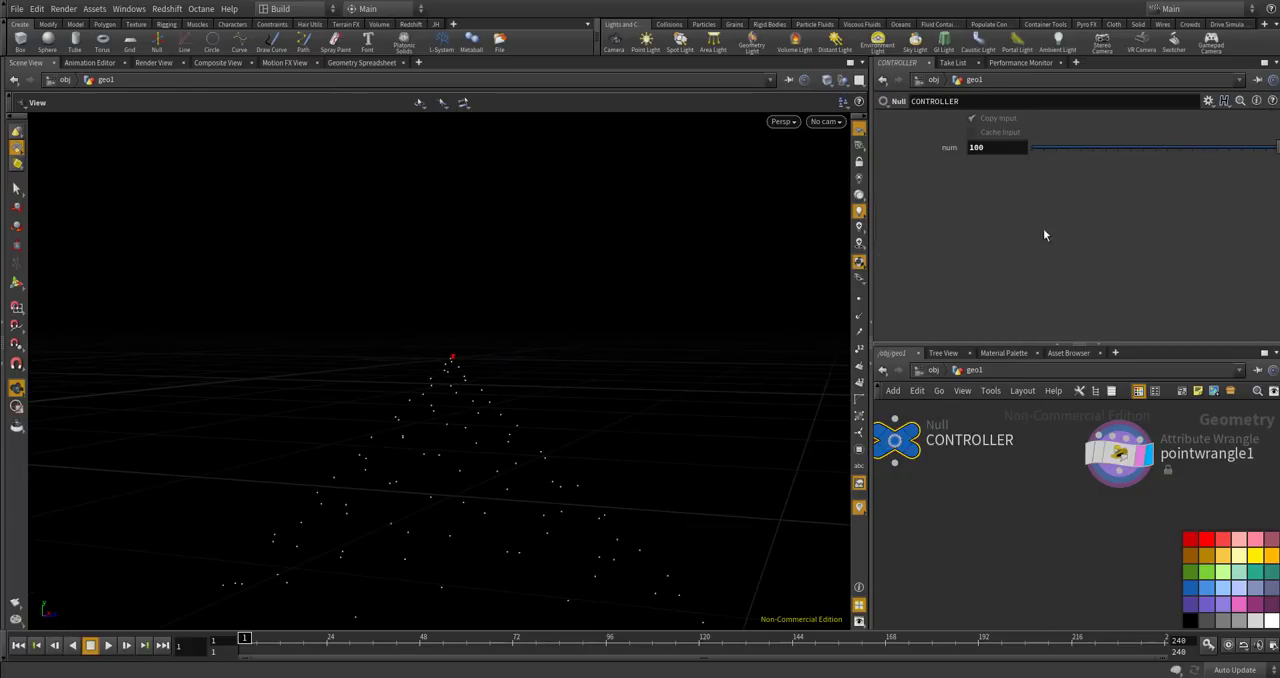
{"action": "left_click", "coordinate": [1119, 453]}
{"action": "scroll", "coordinate": [449, 389], "scroll_direction": "down", "scroll_amount": 5}
{"action": "left_click_drag", "start_coordinate": [455, 386], "coordinate": [560, 411]}
Add a float parameter named height_ratio with the label "height ratio" to the CONTROLLER's parameter interface.
{"action": "middle_click_drag", "start_coordinate": [948, 488], "coordinate": [986, 509]}
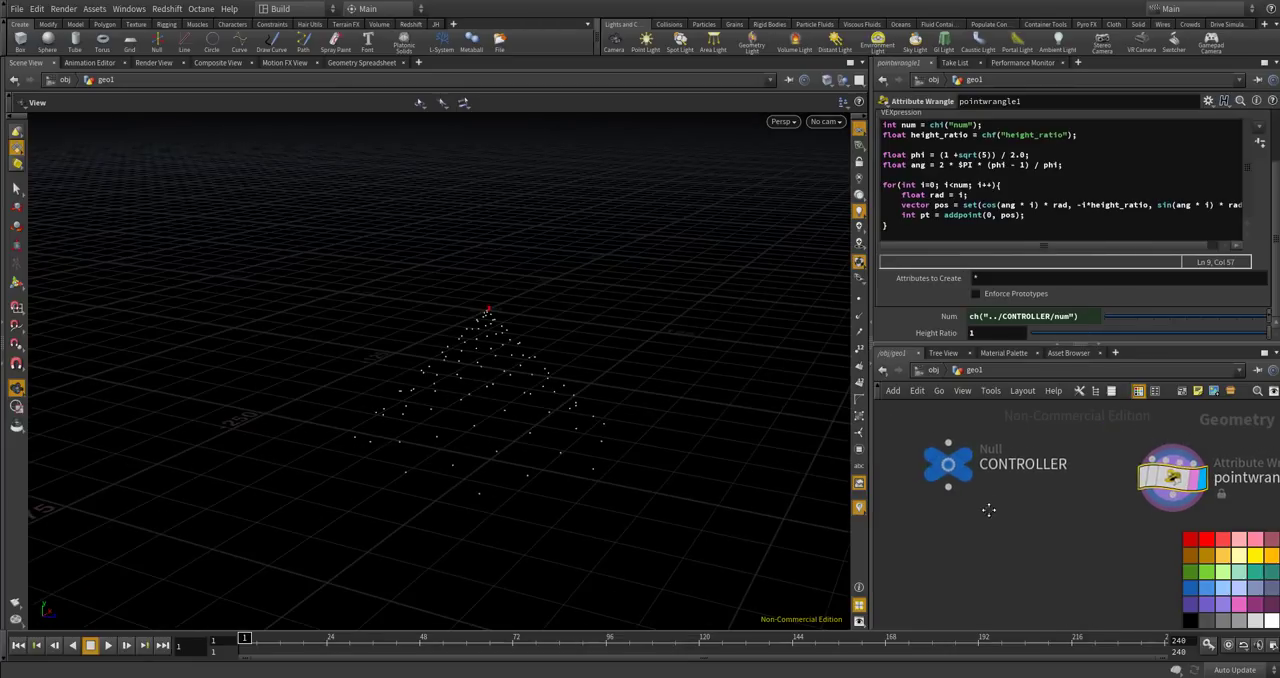
{"action": "scroll", "coordinate": [938, 444], "scroll_direction": "up", "scroll_amount": 3}
{"action": "left_click", "coordinate": [938, 444]}
{"action": "left_click", "coordinate": [1208, 101]}
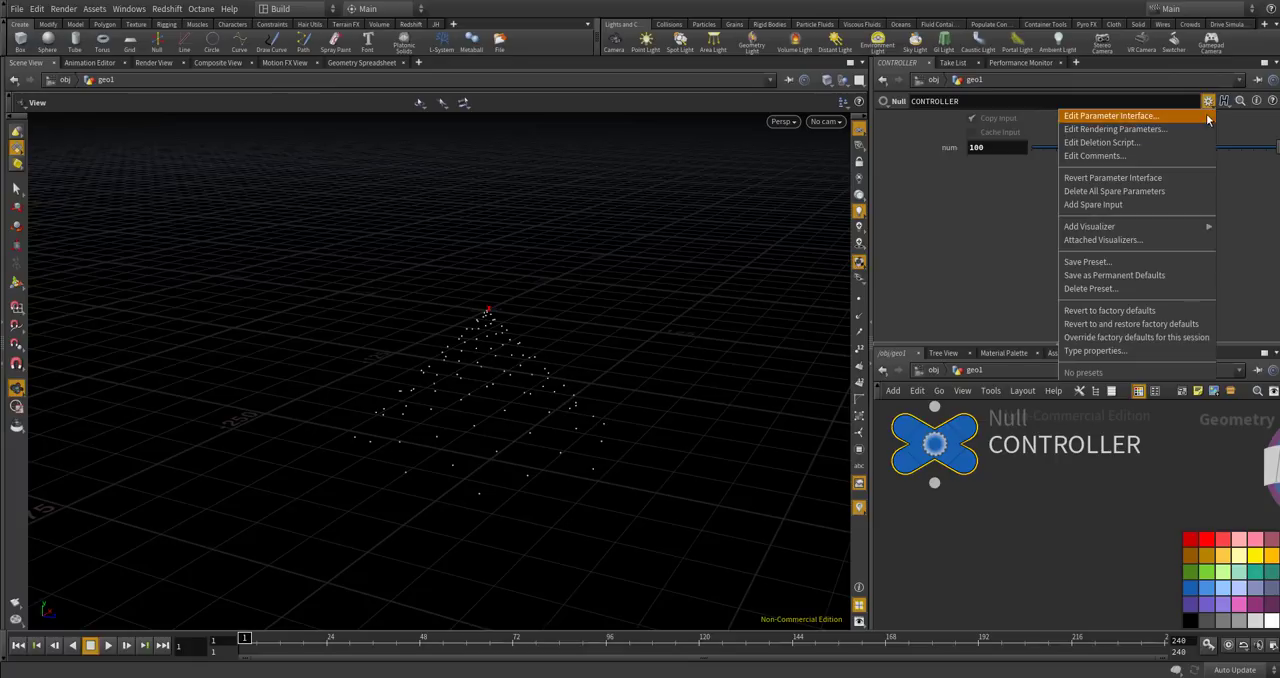
{"action": "left_click", "coordinate": [1200, 116]}
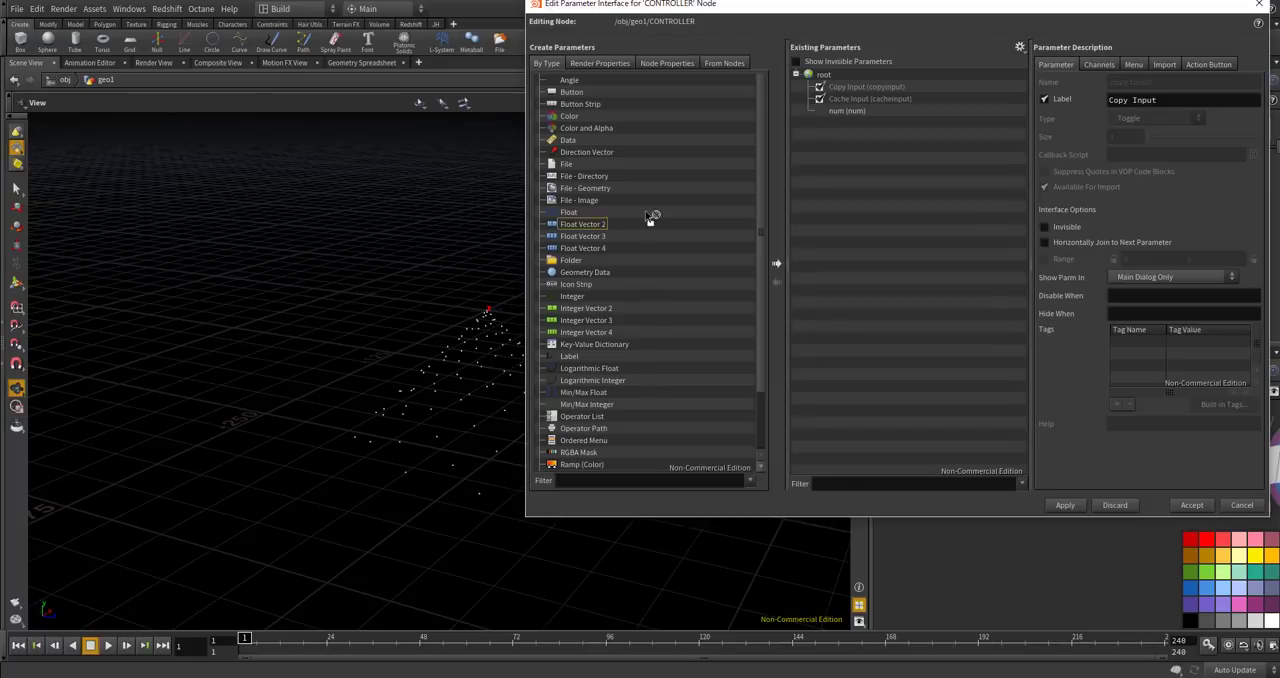
{"action": "left_click_drag", "start_coordinate": [586, 213], "coordinate": [875, 200]}
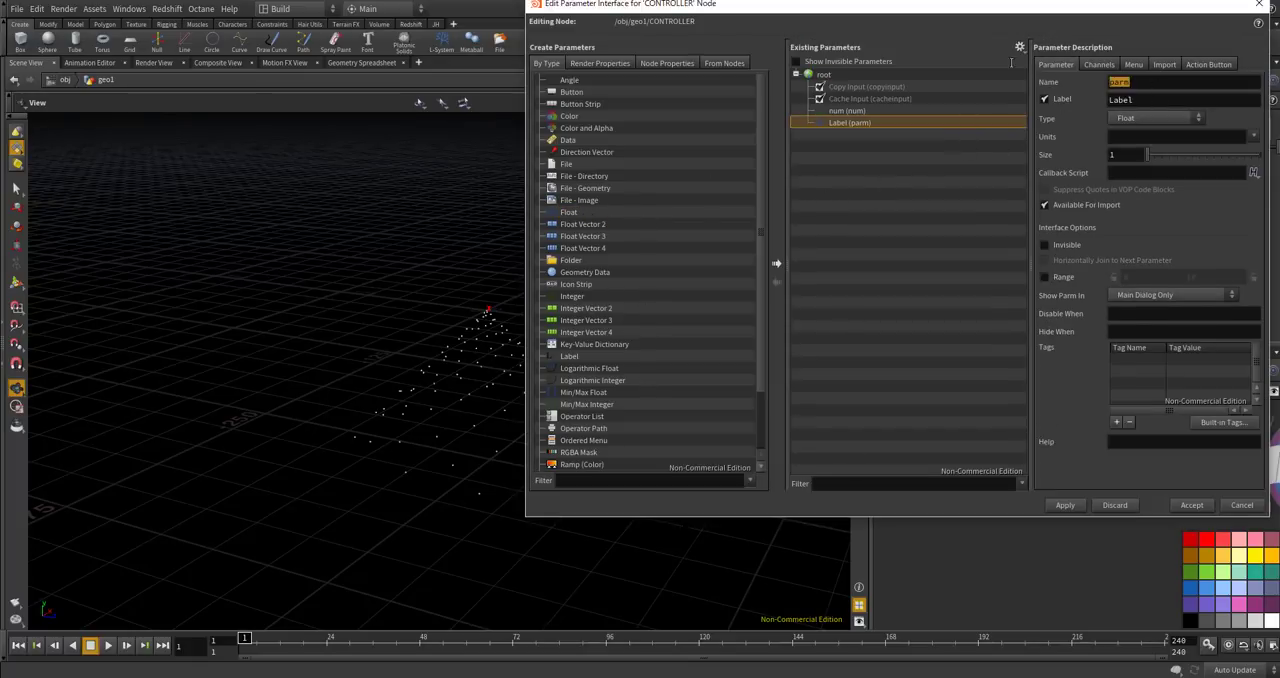
{"action": "type", "text": "height_"}
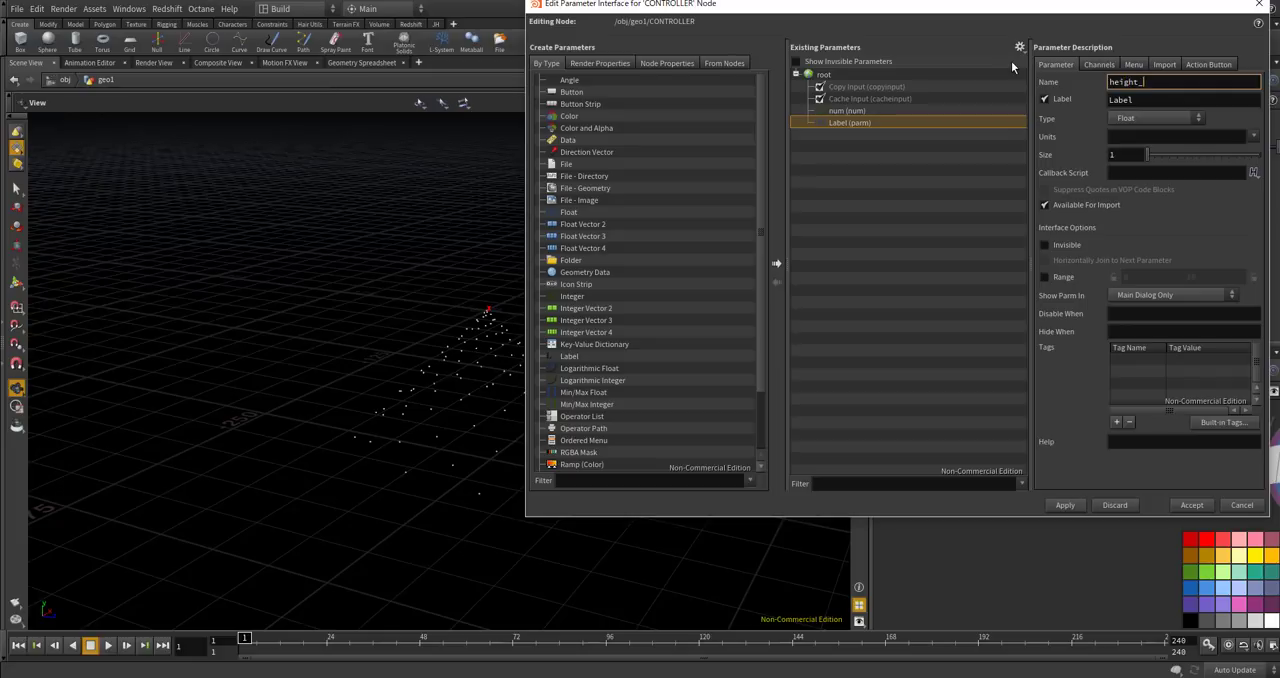
{"action": "type", "text": "ratio"}
{"action": "key", "text": "Tab"}
{"action": "type", "text": "height ratio"}
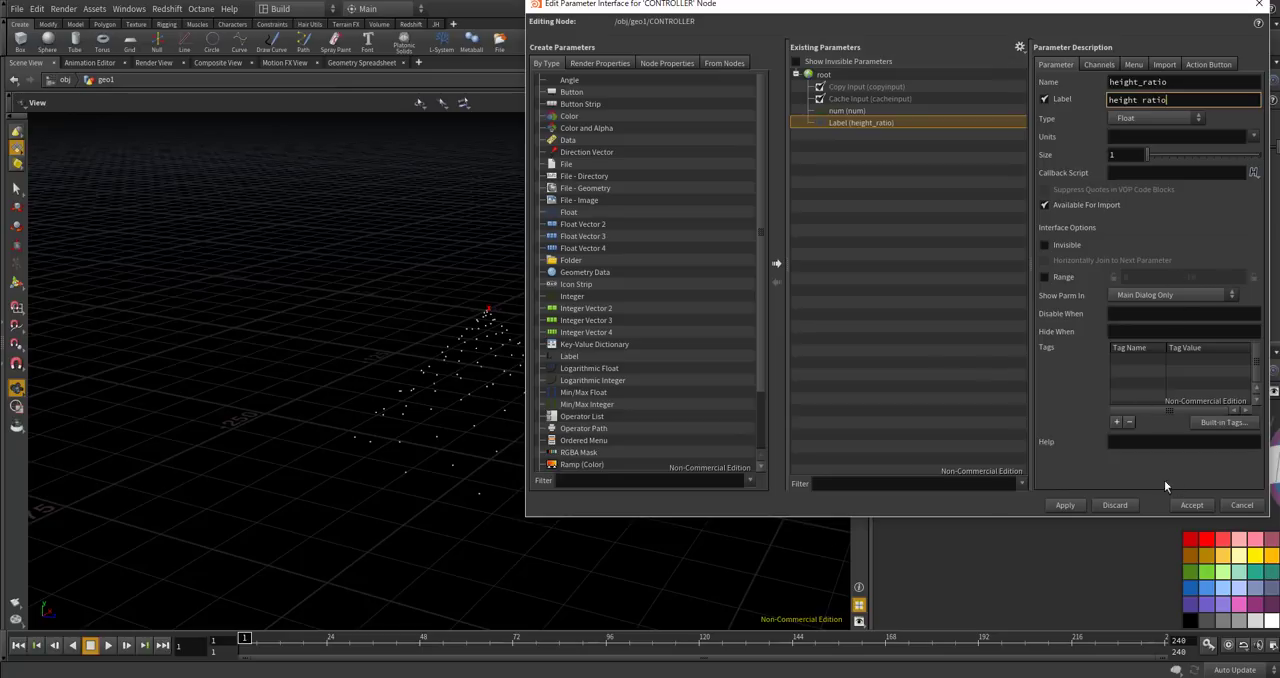
Enable a range of 0 to 2 for the height ratio parameter and accept the interface changes.
{"action": "left_click", "coordinate": [1080, 506]}
{"action": "left_click", "coordinate": [1044, 277]}
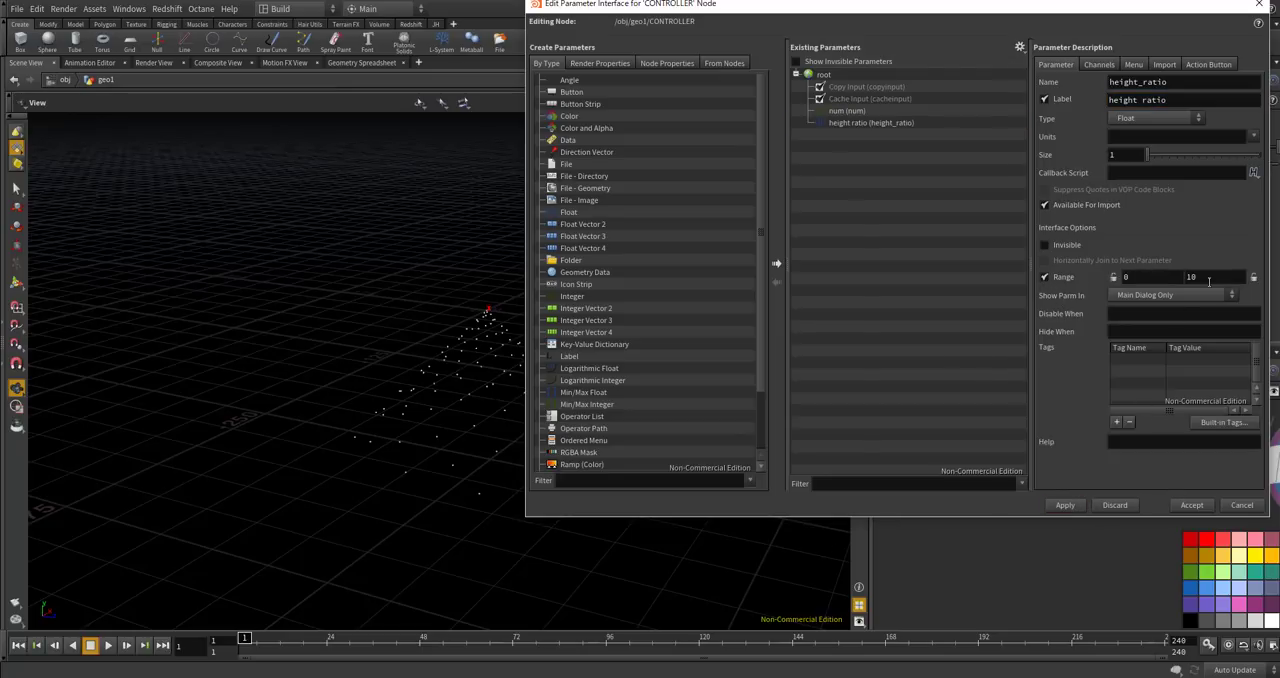
{"action": "type", "text": "2"}
{"action": "key", "text": "Return"}
{"action": "left_click", "coordinate": [1191, 505]}
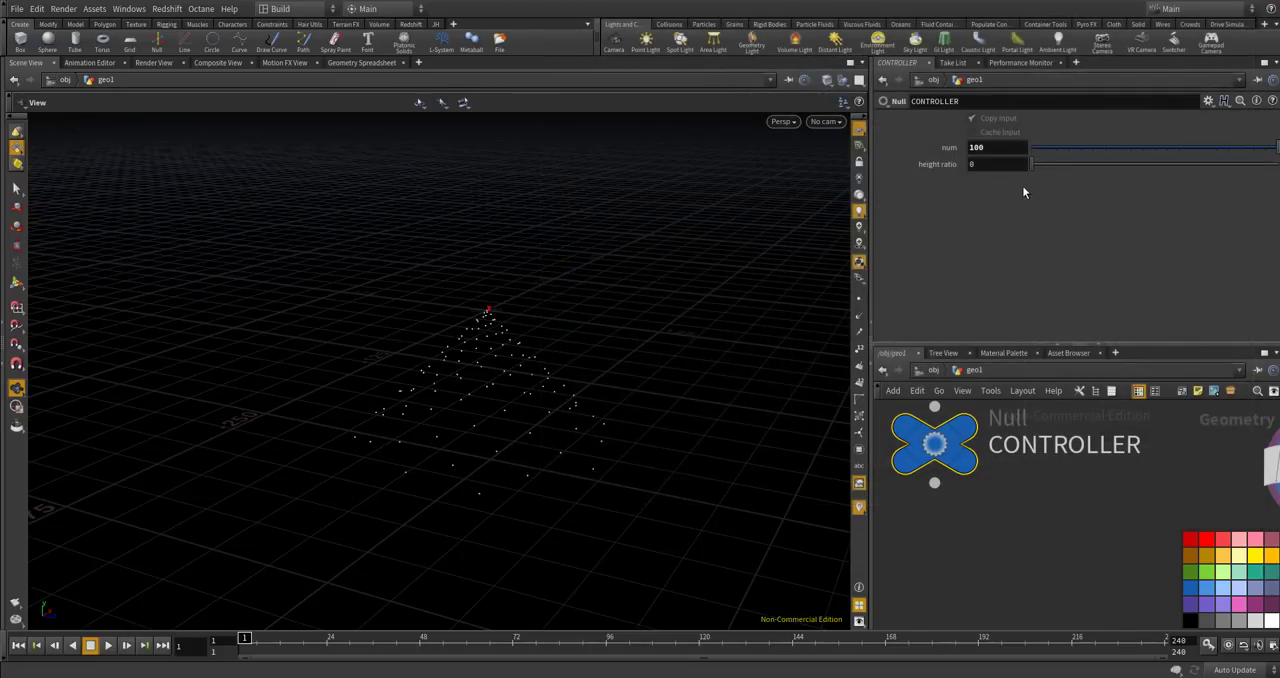
Set the CONTROLLER's height ratio to about 1.355 and reference that parameter in pointwrangle1's Height Ratio.
{"action": "left_click_drag", "start_coordinate": [1039, 167], "coordinate": [1198, 167]}
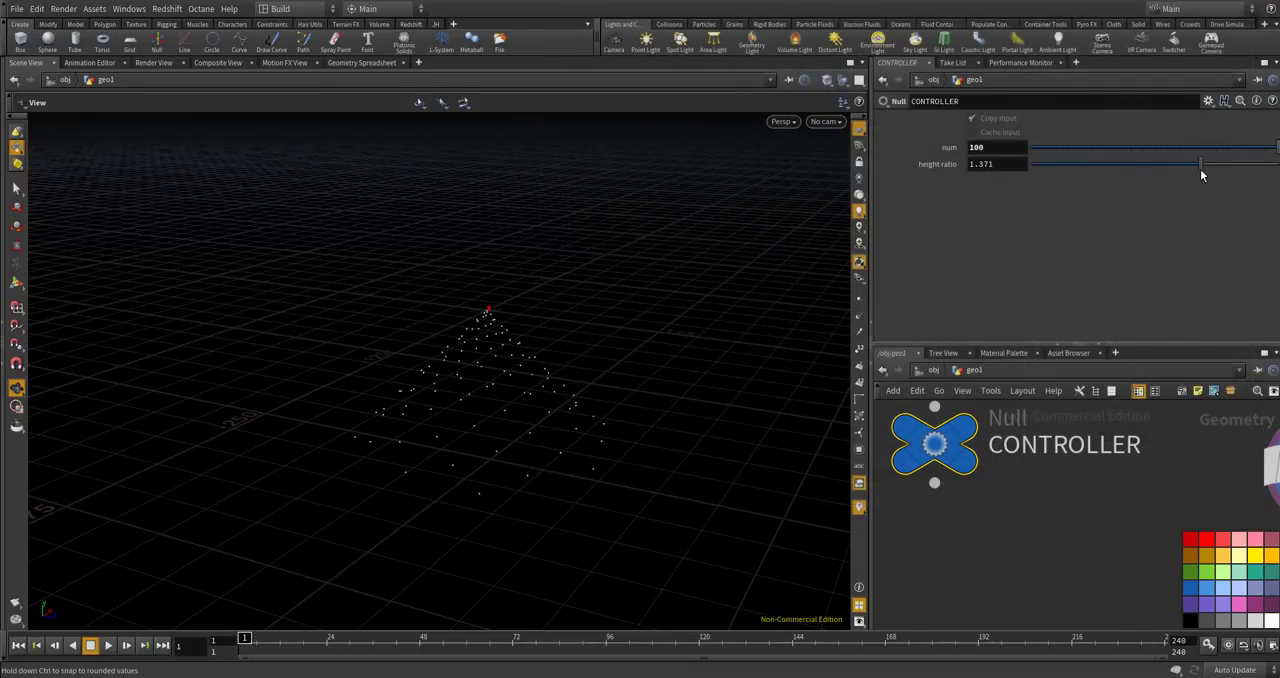
{"action": "right_click", "coordinate": [1003, 164]}
{"action": "left_click", "coordinate": [1032, 238]}
{"action": "scroll", "coordinate": [979, 440], "scroll_direction": "down", "scroll_amount": 5}
{"action": "middle_click_drag", "start_coordinate": [1112, 434], "coordinate": [1054, 459]}
{"action": "scroll", "coordinate": [1054, 459], "scroll_direction": "up", "scroll_amount": 3}
{"action": "left_click", "coordinate": [980, 478]}
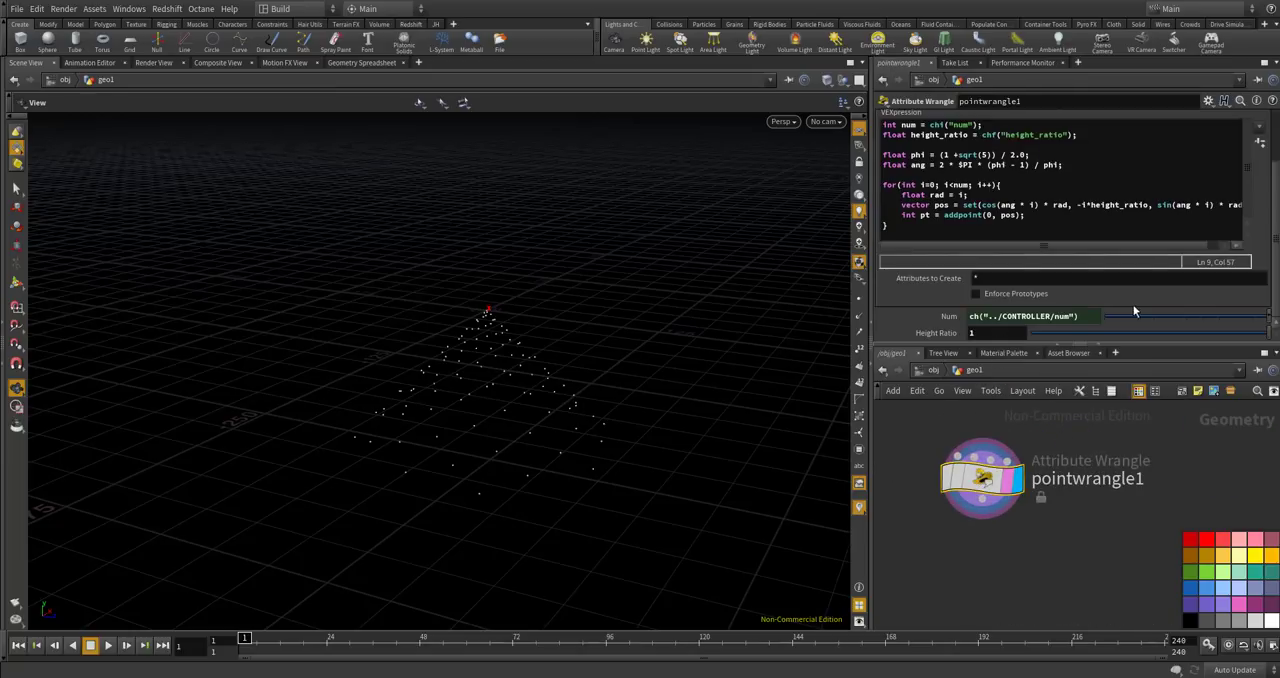
{"action": "right_click", "coordinate": [1020, 332]}
{"action": "left_click", "coordinate": [1101, 513]}
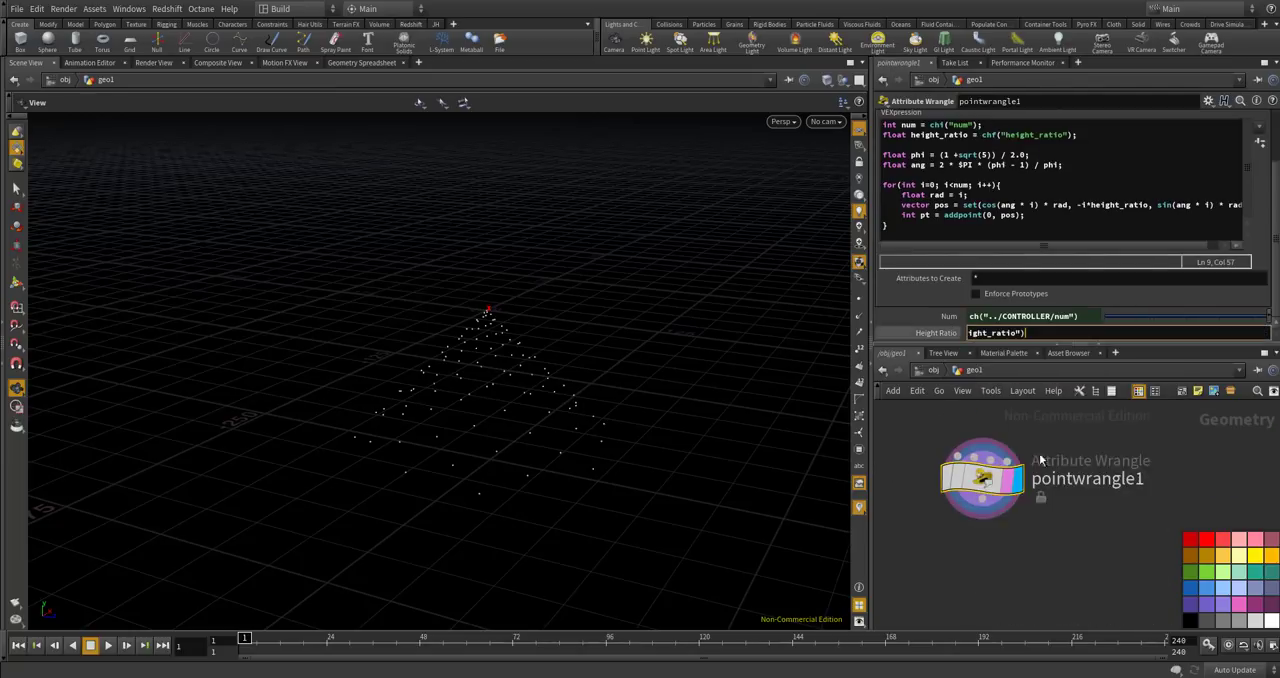
Set the CONTROLLER's height ratio to 1.25.
{"action": "scroll", "coordinate": [971, 504], "scroll_direction": "down", "scroll_amount": 5}
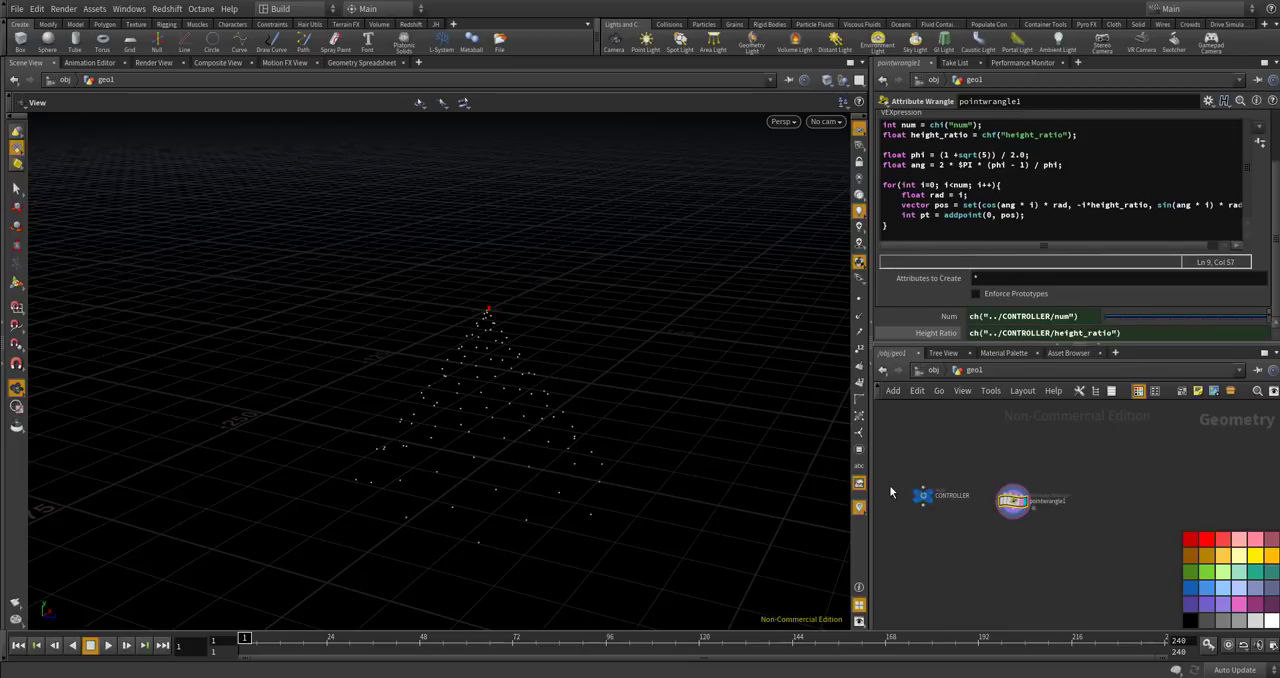
{"action": "scroll", "coordinate": [913, 492], "scroll_direction": "up", "scroll_amount": 5}
{"action": "left_click", "coordinate": [946, 505]}
{"action": "left_click_drag", "start_coordinate": [1132, 172], "coordinate": [1196, 172]}
{"action": "left_click_drag", "start_coordinate": [999, 166], "coordinate": [943, 171]}
{"action": "type", "text": ".25"}
{"action": "key", "text": "Return"}
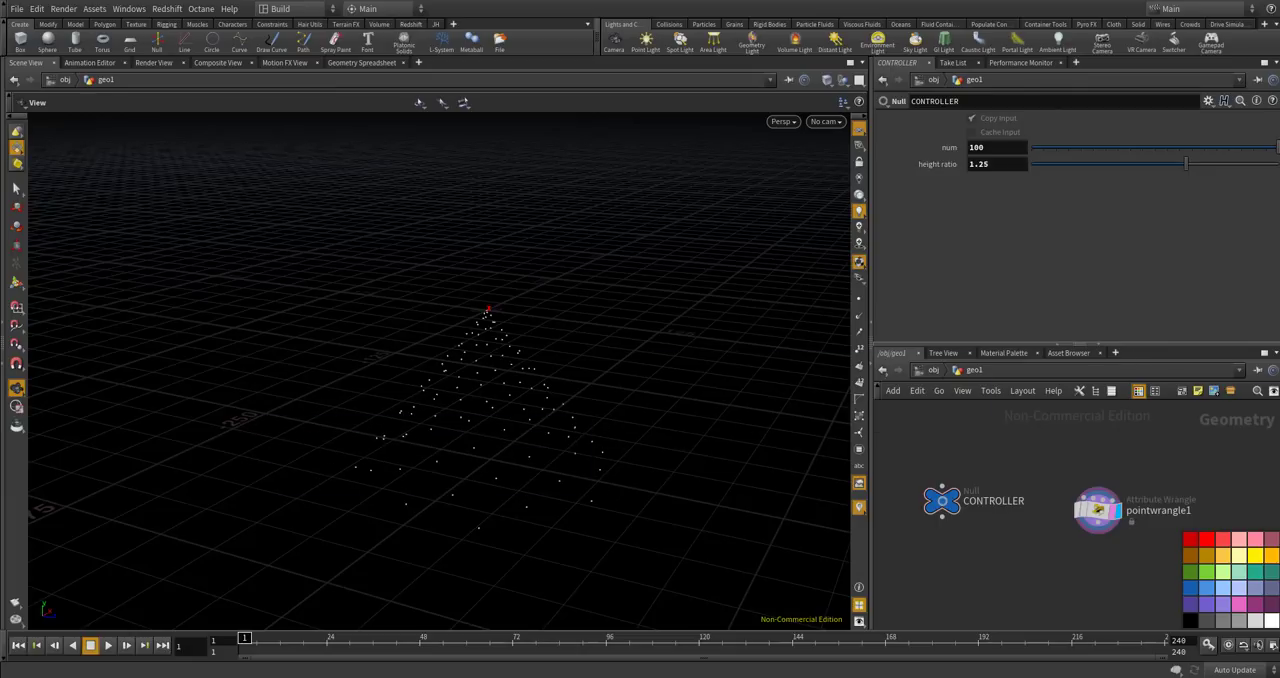
In the wrangle loop, replace the i assigned to rad with pow(i, radius_ratio).
{"action": "left_click", "coordinate": [1098, 510]}
{"action": "left_click_drag", "start_coordinate": [706, 451], "coordinate": [463, 288]}
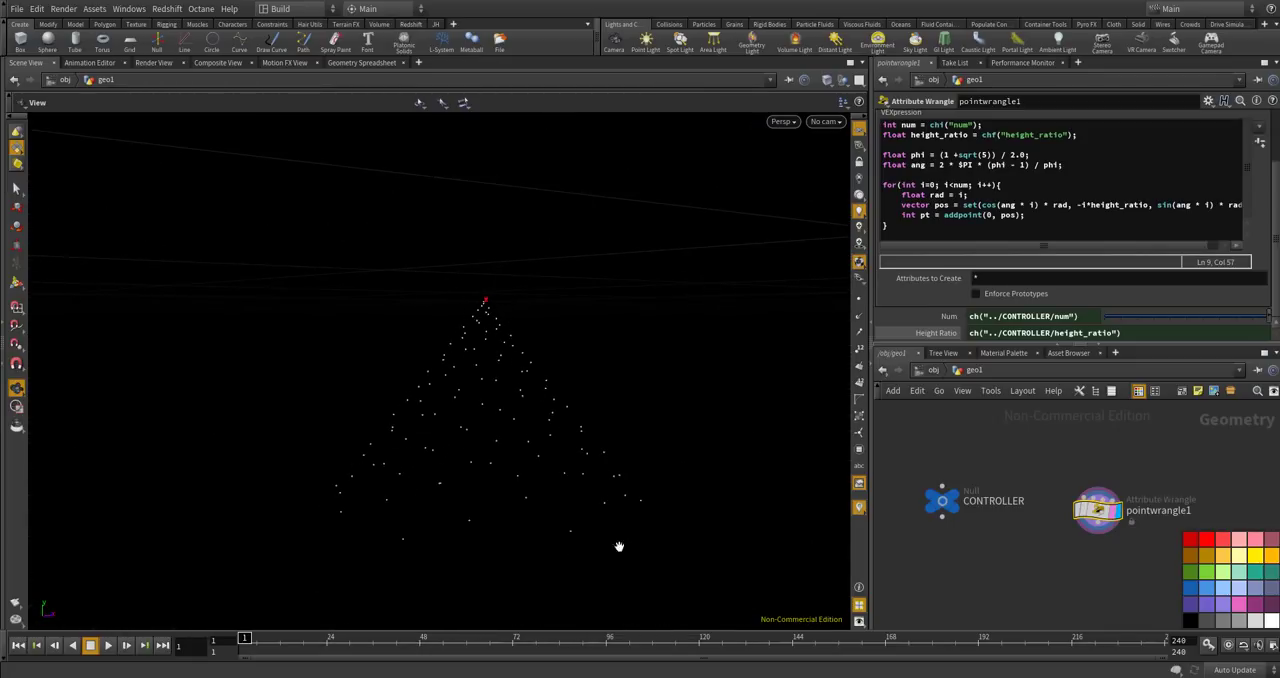
{"action": "left_click_drag", "start_coordinate": [542, 377], "coordinate": [546, 410]}
{"action": "left_click_drag", "start_coordinate": [522, 367], "coordinate": [443, 302]}
{"action": "left_click", "coordinate": [968, 195]}
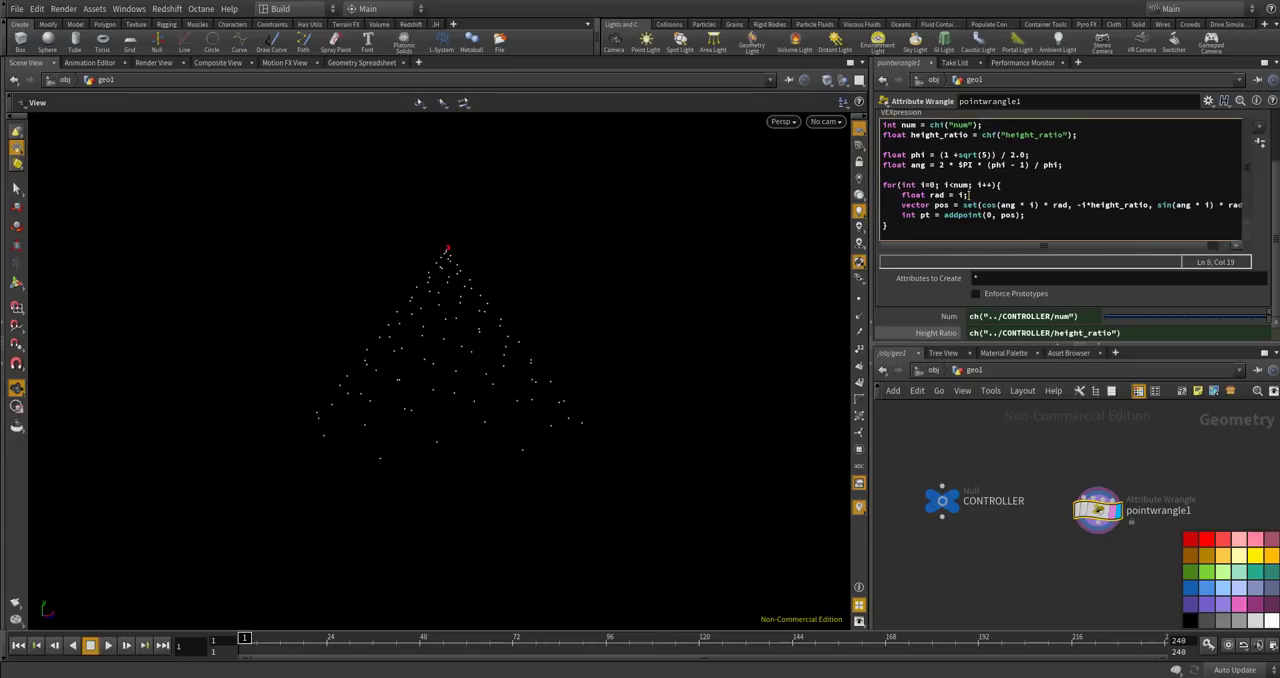
{"action": "left_click_drag", "start_coordinate": [968, 195], "coordinate": [944, 195]}
{"action": "left_click", "coordinate": [968, 195]}
{"action": "type", "text": "p"}
{"action": "type", "text": "ow("}
{"action": "type", "text": "radius_ra"}
{"action": "type", "text": "tio"}
{"action": "type", "text": ") / pow("}
{"action": "type", "text": "num-"}
{"action": "type", "text": "1, po"}
Divide the rad expression by pow(num-1, radius_ratio).
{"action": "key", "text": "BackSpace"}
{"action": "key", "text": "BackSpace"}
{"action": "type", "text": "radius_ratio"}
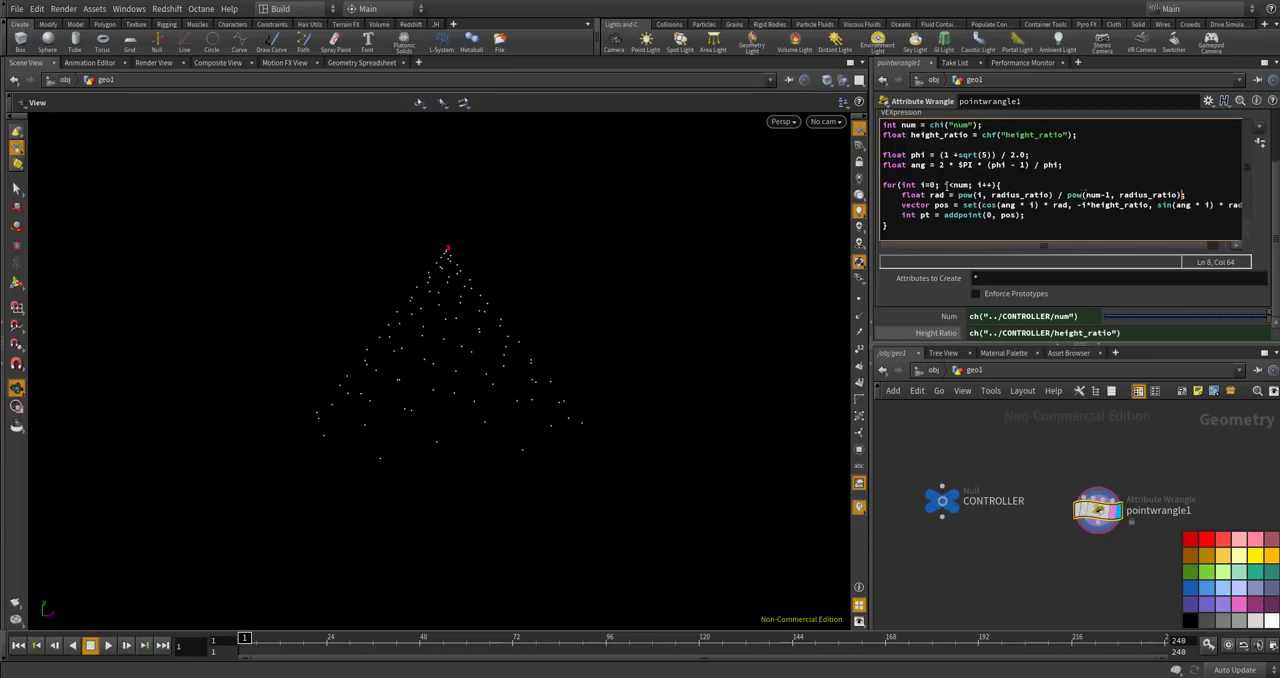
{"action": "left_click", "coordinate": [979, 195]}
{"action": "left_click_drag", "start_coordinate": [1085, 194], "coordinate": [1108, 197]}
{"action": "left_click", "coordinate": [957, 185]}
{"action": "left_click", "coordinate": [1087, 205]}
{"action": "type", "text": "*"}
Declare float radius_ratio = chf("radius_ratio") below the height_ratio line and create its parameter on pointwrangle1.
{"action": "scroll", "coordinate": [1062, 216], "scroll_direction": "up", "scroll_amount": 3}
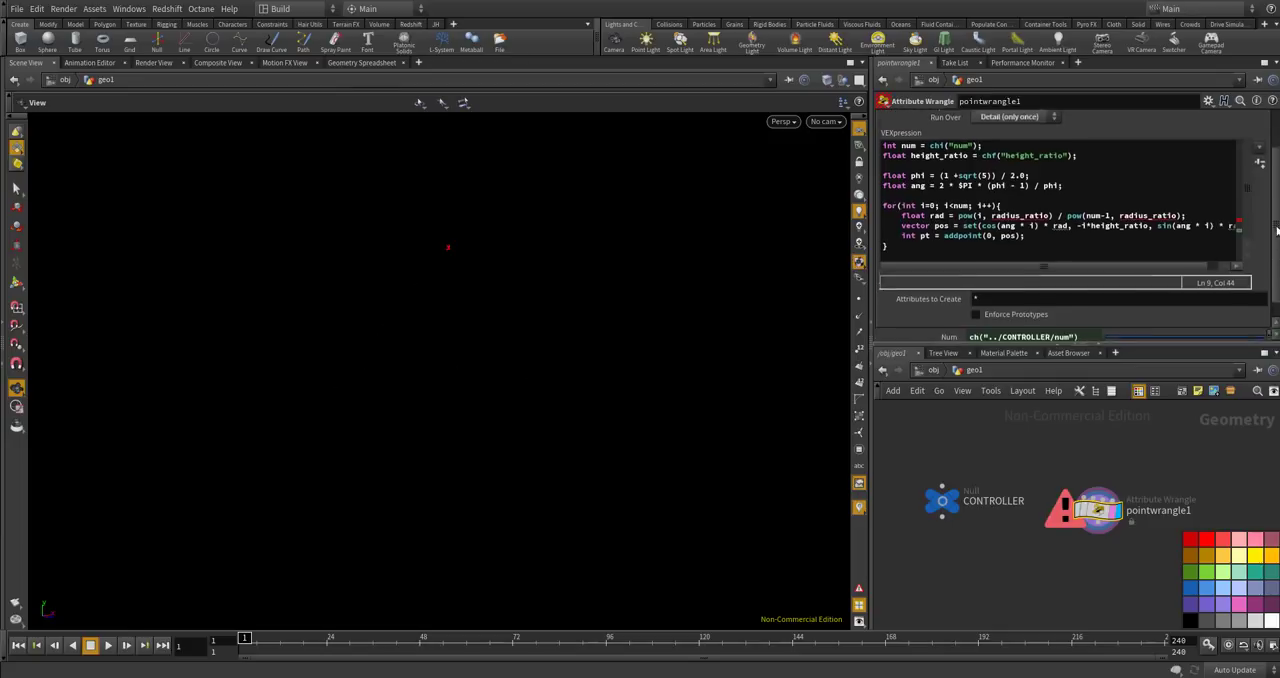
{"action": "left_click", "coordinate": [1087, 195]}
{"action": "key", "text": "Return"}
{"action": "type", "text": "float radius "}
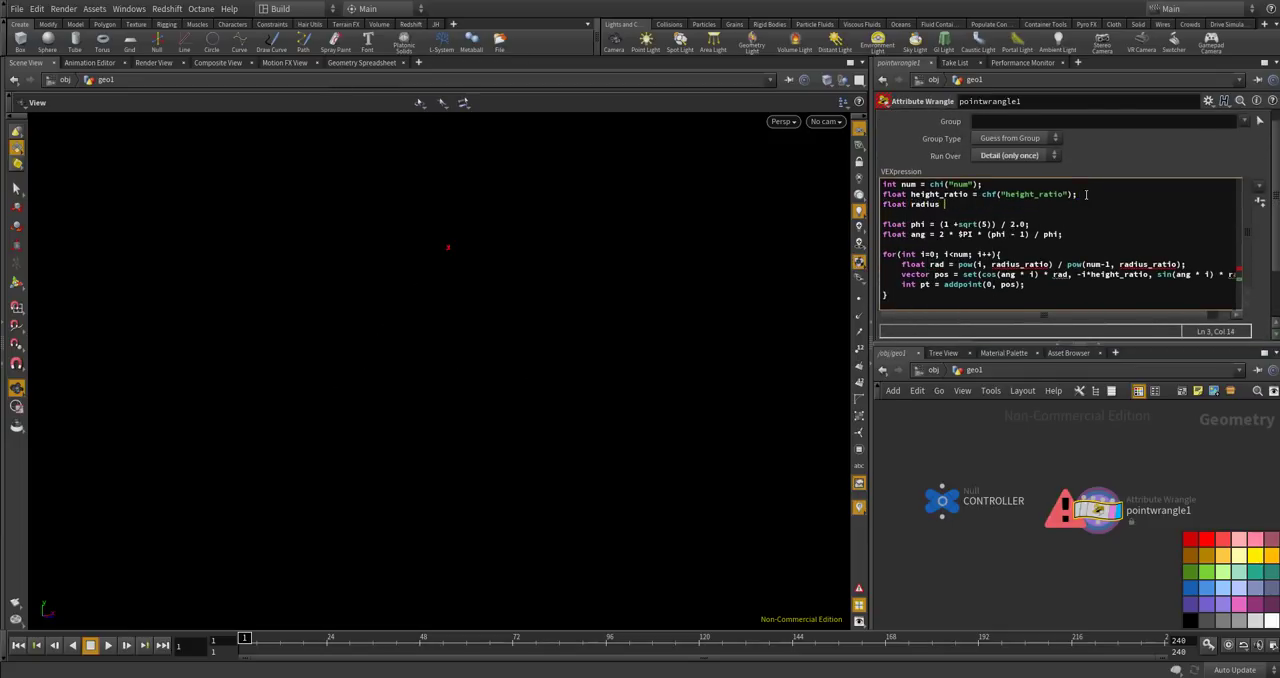
{"action": "type", "text": "_ratio = chf("}
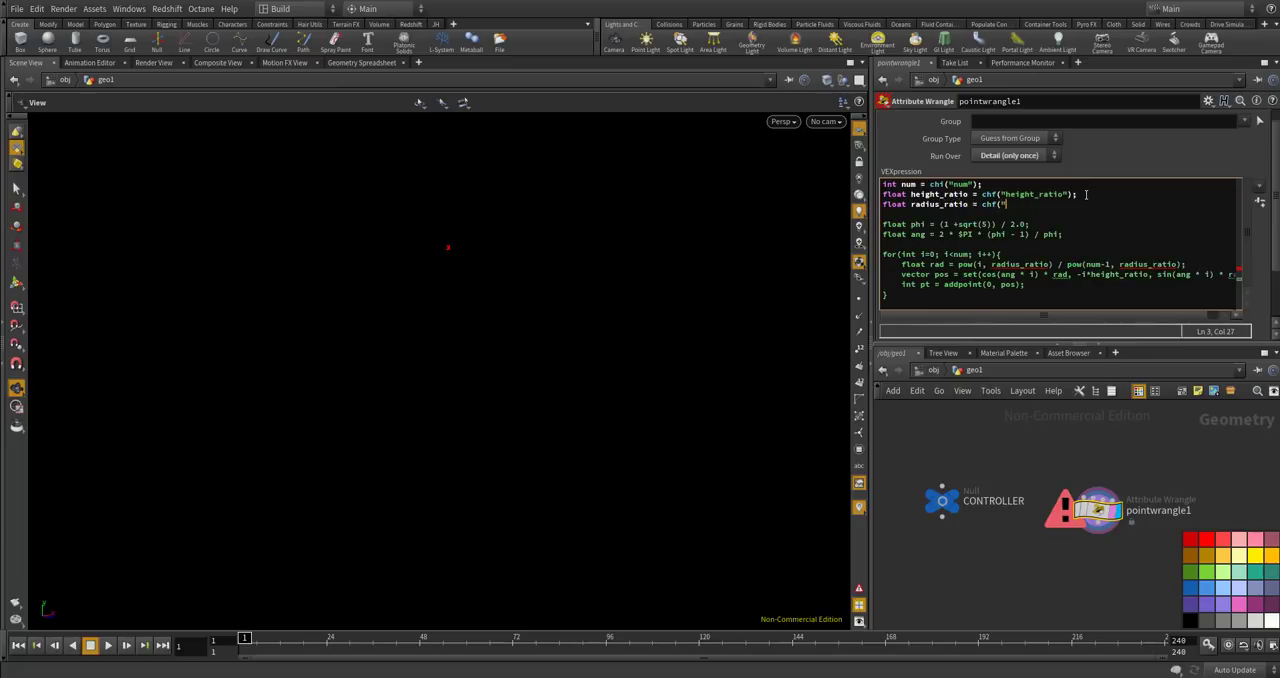
{"action": "type", "text": "\"radius_ratio\");"}
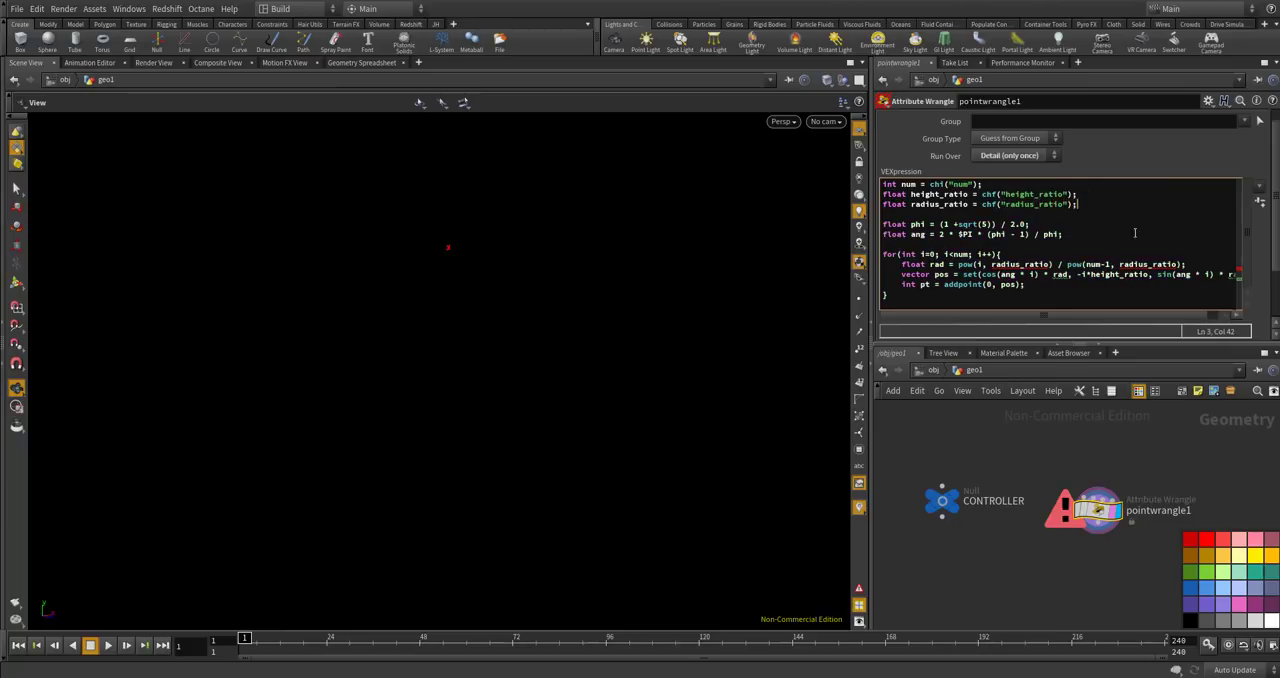
{"action": "left_click", "coordinate": [1259, 200]}
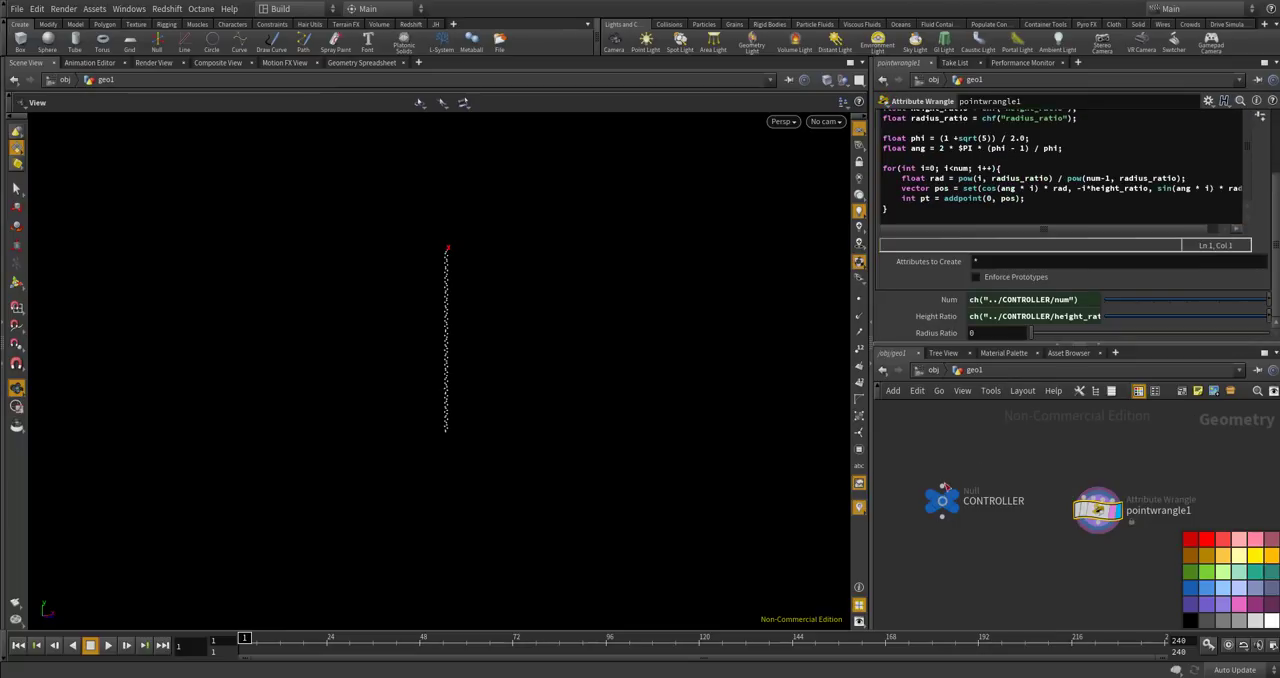
Add a float parameter named radius_ratio, labelled "radius ratio", with a range of 0 to 1 to the CONTROLLER null.
{"action": "mouse_move", "coordinate": [942, 507]}
{"action": "left_click", "coordinate": [942, 500]}
{"action": "left_click", "coordinate": [1208, 101]}
{"action": "left_click", "coordinate": [1110, 116]}
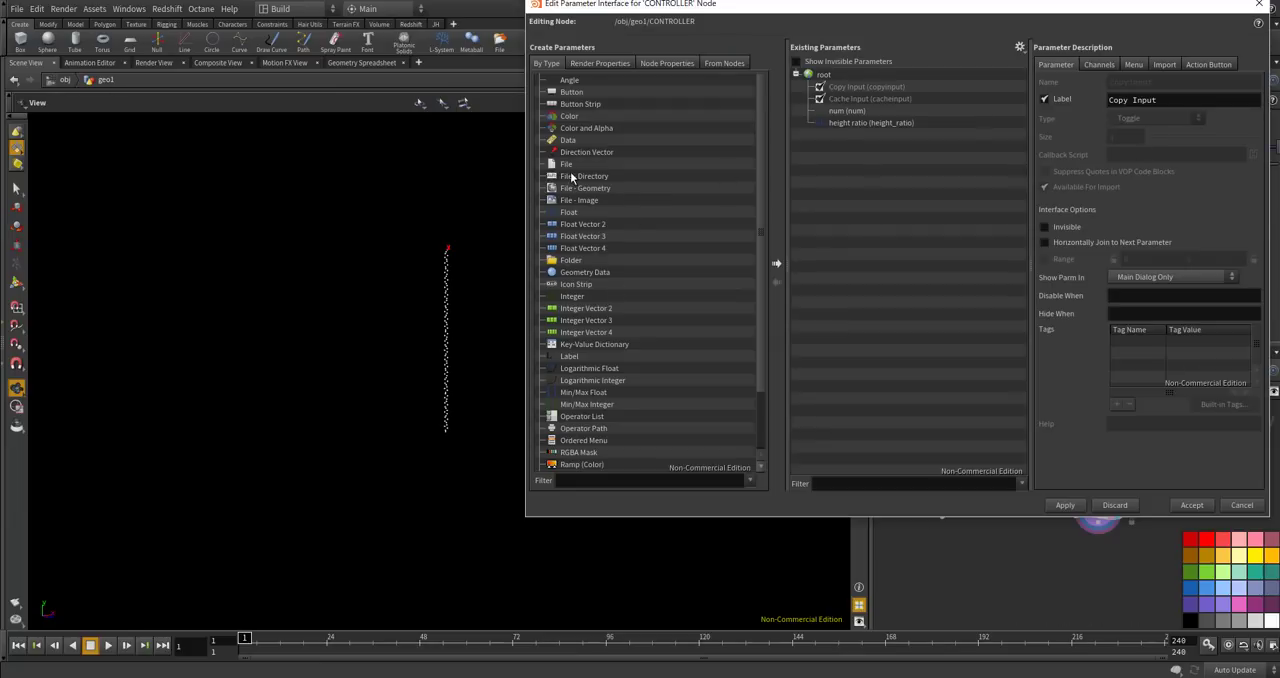
{"action": "left_click_drag", "start_coordinate": [568, 212], "coordinate": [840, 130]}
{"action": "left_click_drag", "start_coordinate": [1138, 83], "coordinate": [1056, 83]}
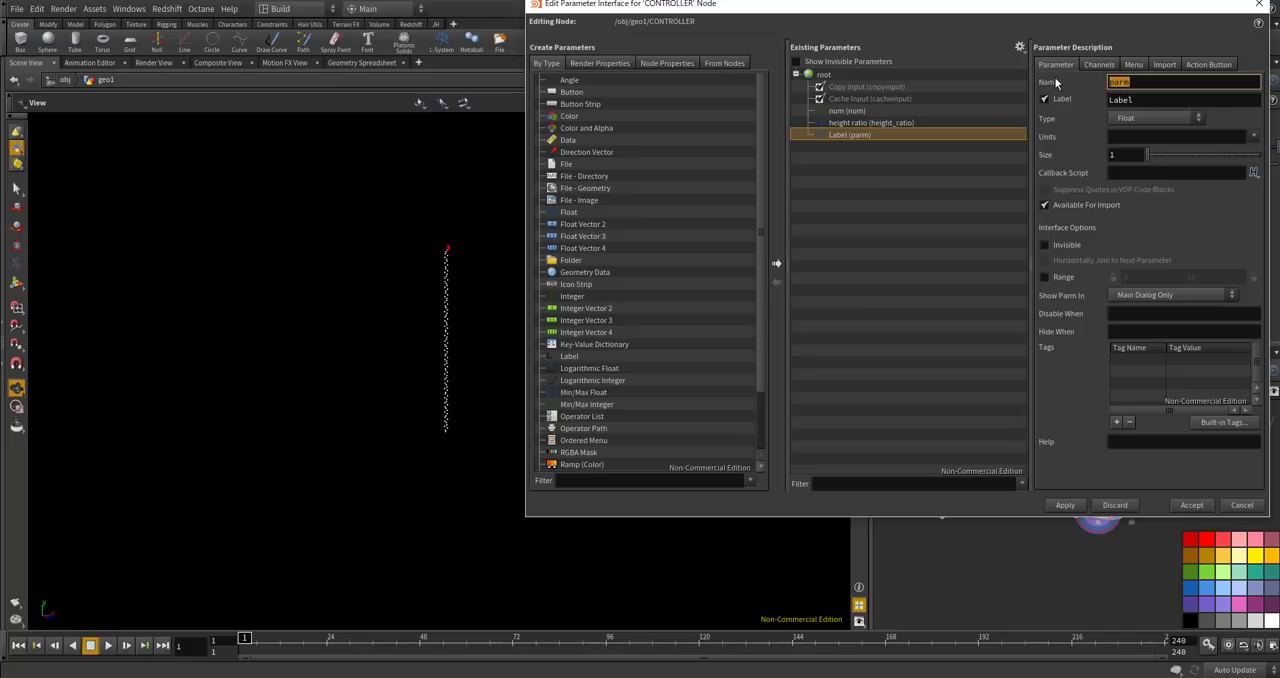
{"action": "type", "text": "radius_ratio"}
{"action": "key", "text": "Tab"}
{"action": "type", "text": "radius ratio"}
{"action": "key", "text": "Return"}
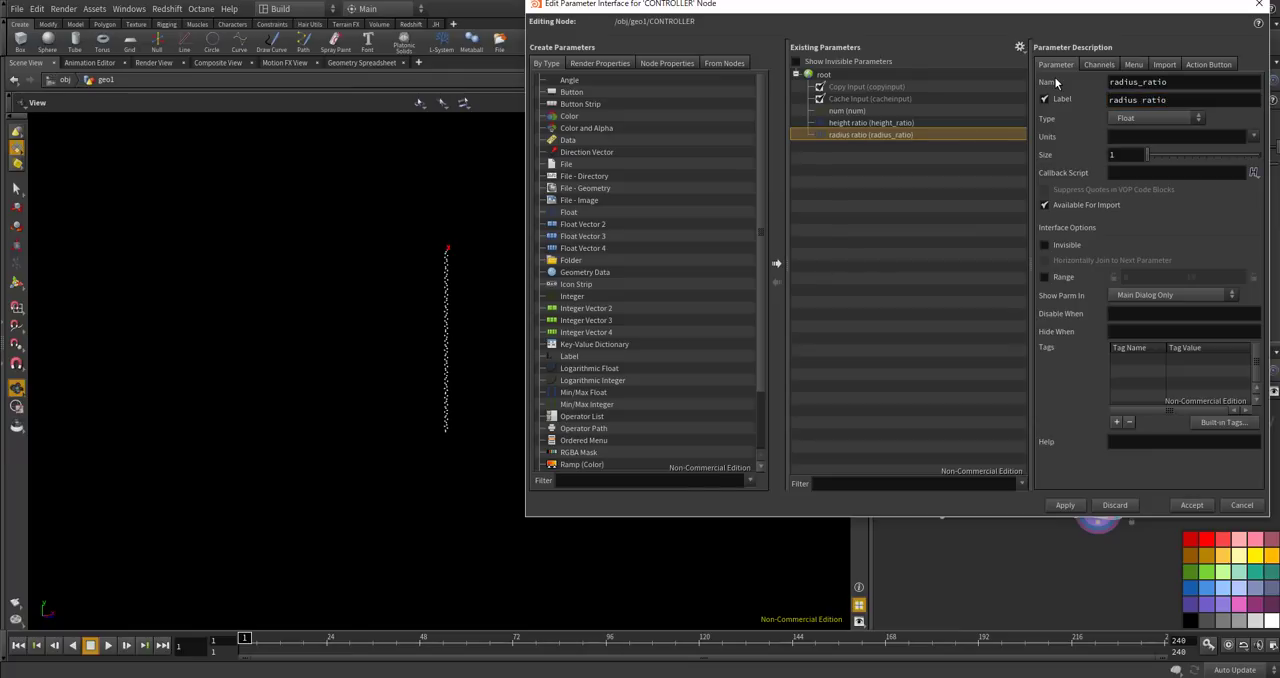
{"action": "left_click", "coordinate": [1043, 278]}
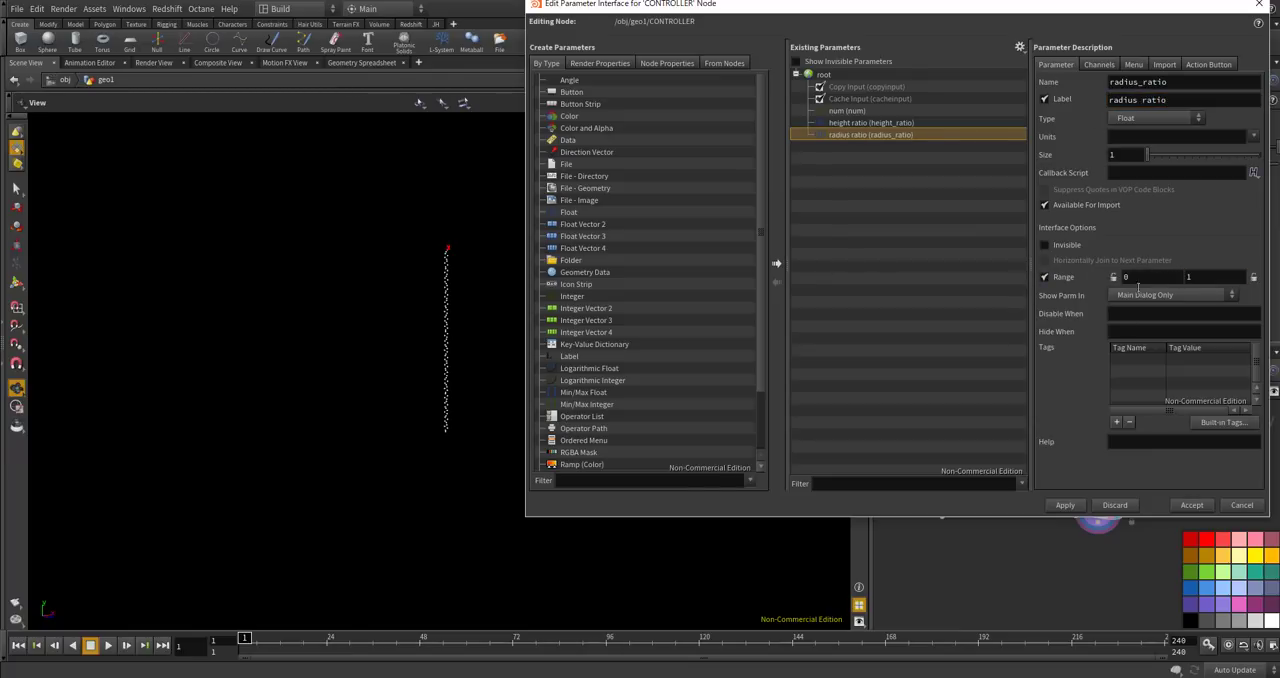
{"action": "left_click", "coordinate": [1065, 505]}
{"action": "left_click", "coordinate": [1185, 506]}
Set the CONTROLLER's radius ratio to about 0.46 and reference that parameter in pointwrangle1's Radius Ratio.
{"action": "left_click_drag", "start_coordinate": [1037, 180], "coordinate": [1147, 180]}
{"action": "right_click", "coordinate": [988, 181]}
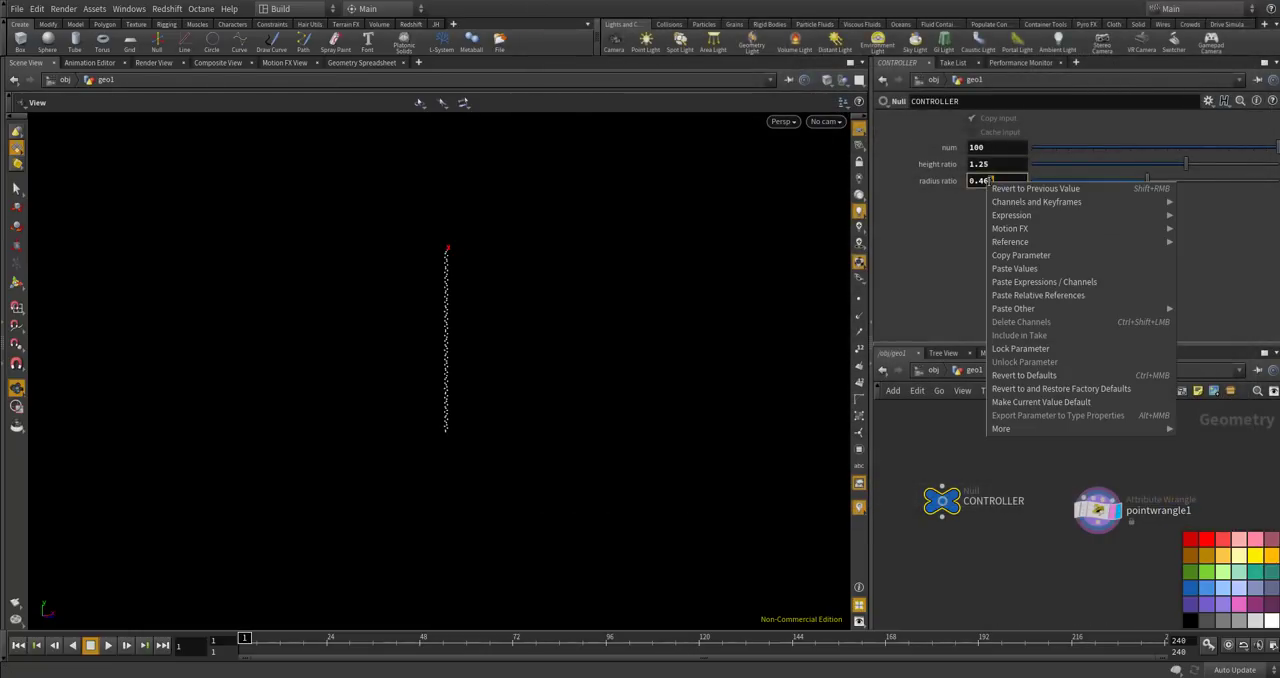
{"action": "left_click", "coordinate": [1010, 256]}
{"action": "left_click", "coordinate": [1022, 448]}
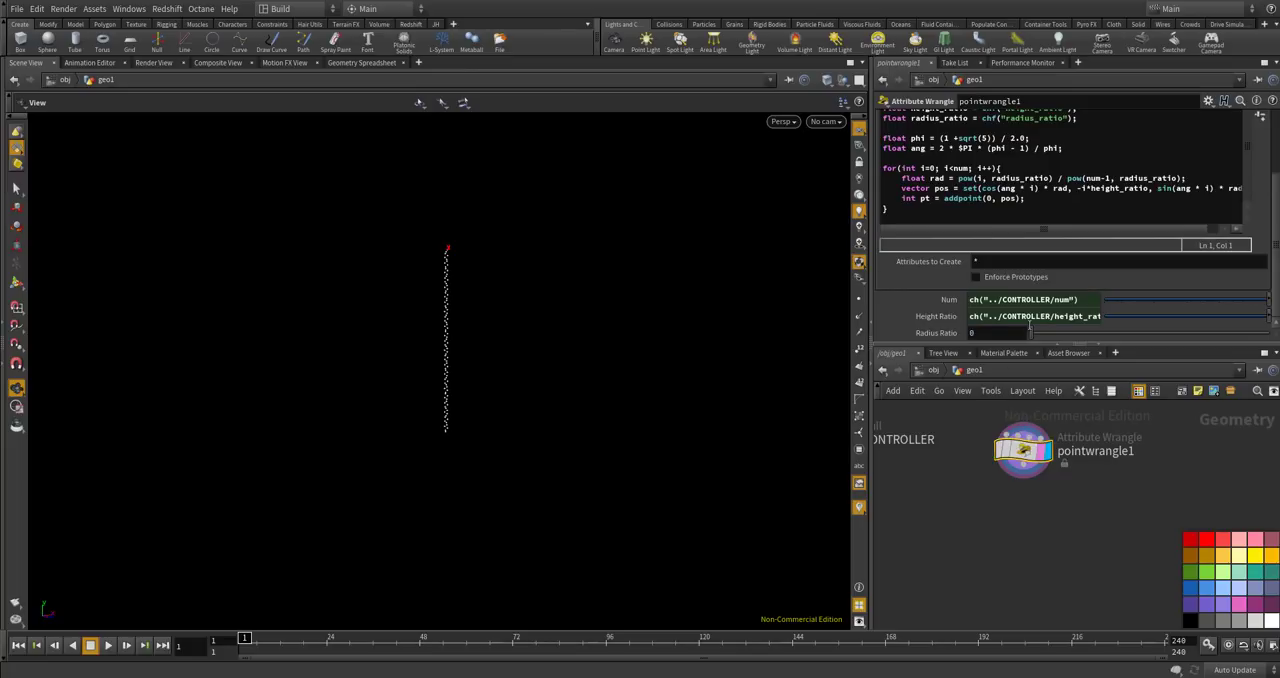
{"action": "right_click", "coordinate": [970, 333]}
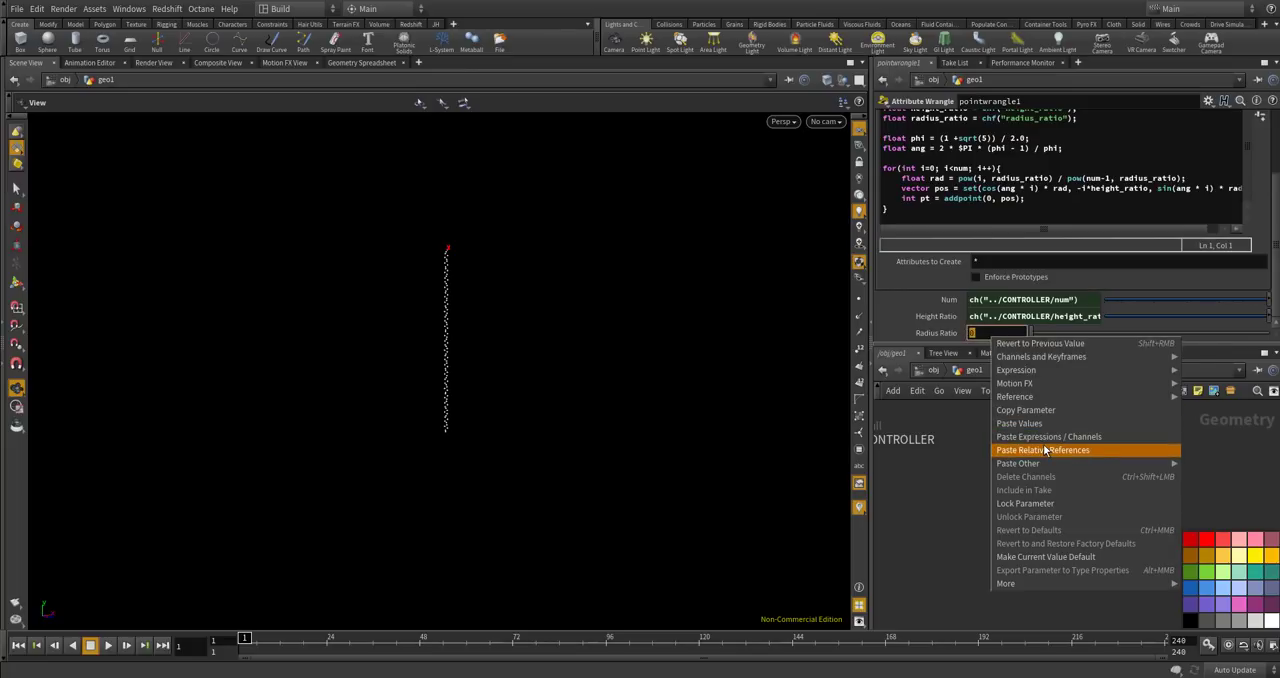
{"action": "left_click", "coordinate": [1043, 444]}
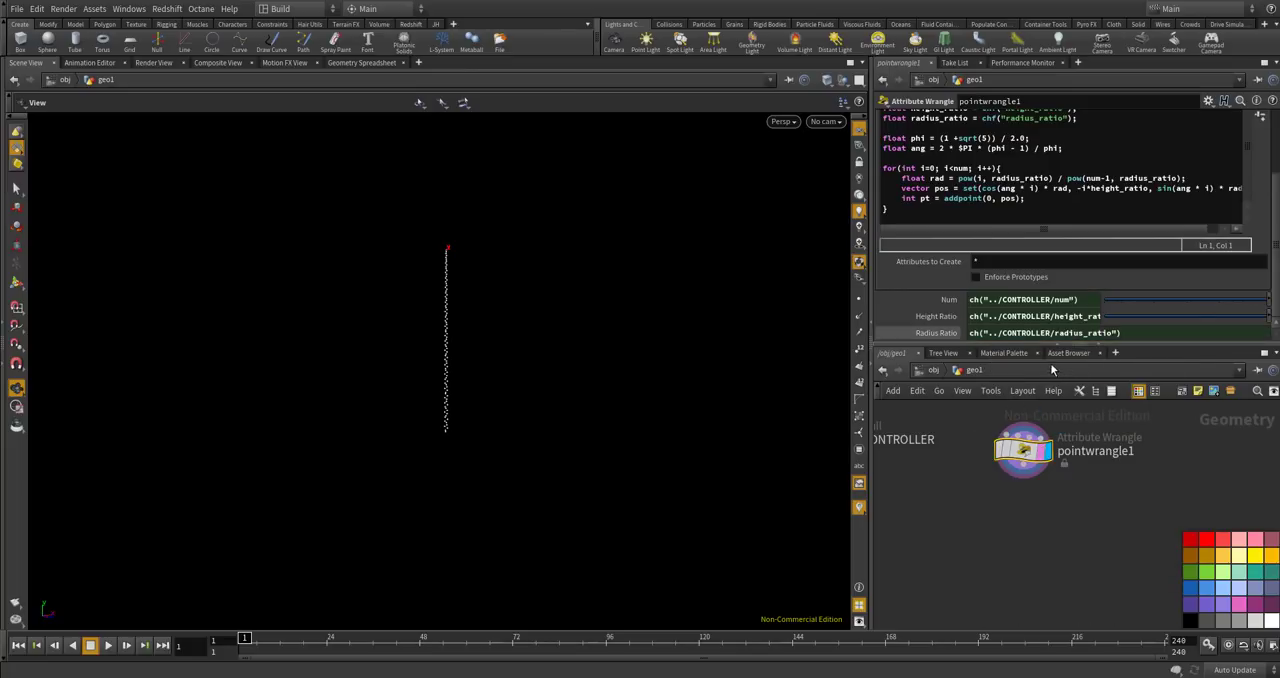
{"action": "scroll", "coordinate": [950, 473], "scroll_direction": "down", "scroll_amount": 2}
{"action": "scroll", "coordinate": [935, 488], "scroll_direction": "up", "scroll_amount": 2}
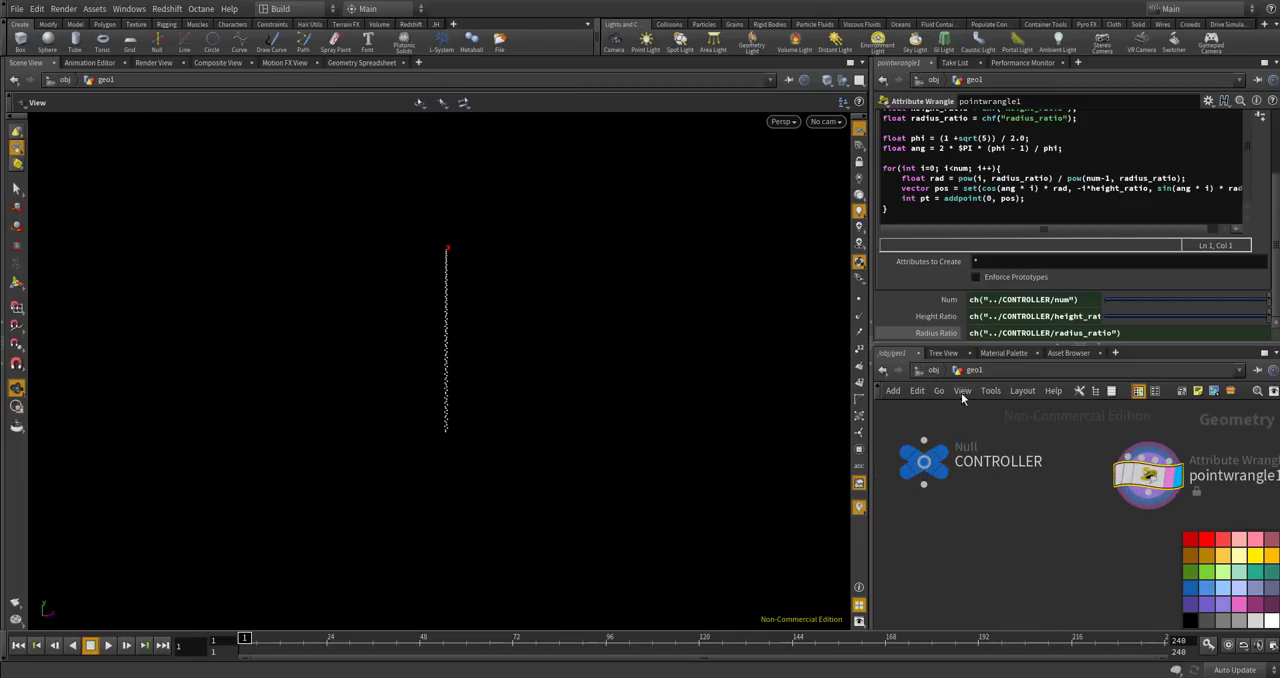
In the wrangle loop, multiply the whole rad expression by i.
{"action": "left_click", "coordinate": [961, 178]}
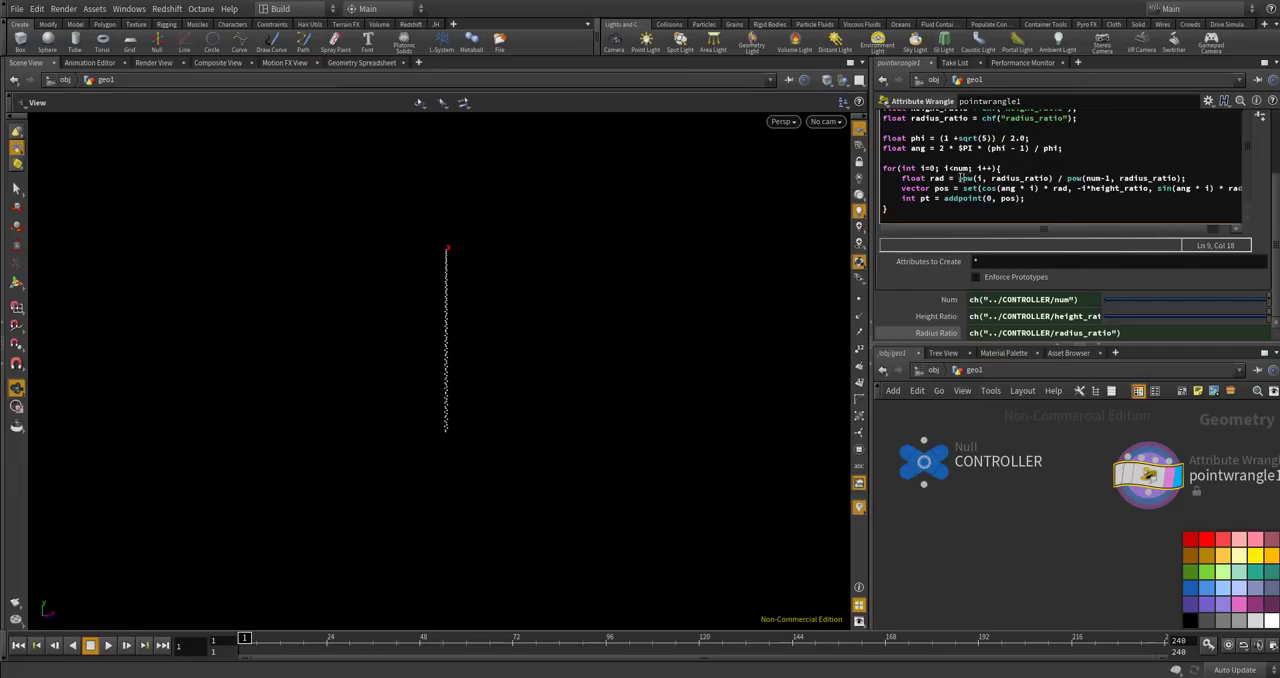
{"action": "left_click_drag", "start_coordinate": [954, 178], "coordinate": [1076, 167]}
{"action": "left_click", "coordinate": [958, 178]}
{"action": "left_click", "coordinate": [1183, 178]}
{"action": "left_click", "coordinate": [999, 571]}
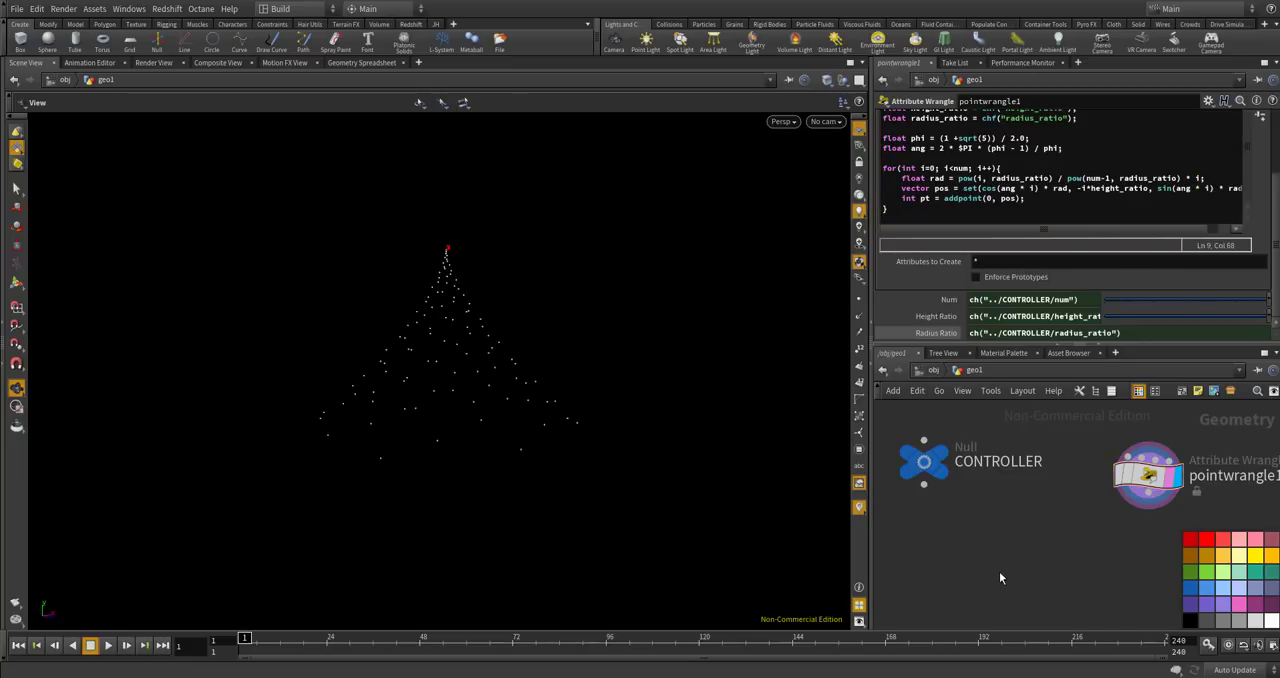
Try a CONTROLLER radius ratio of about 0.913 on the point cone.
{"action": "left_click_drag", "start_coordinate": [605, 442], "coordinate": [600, 300]}
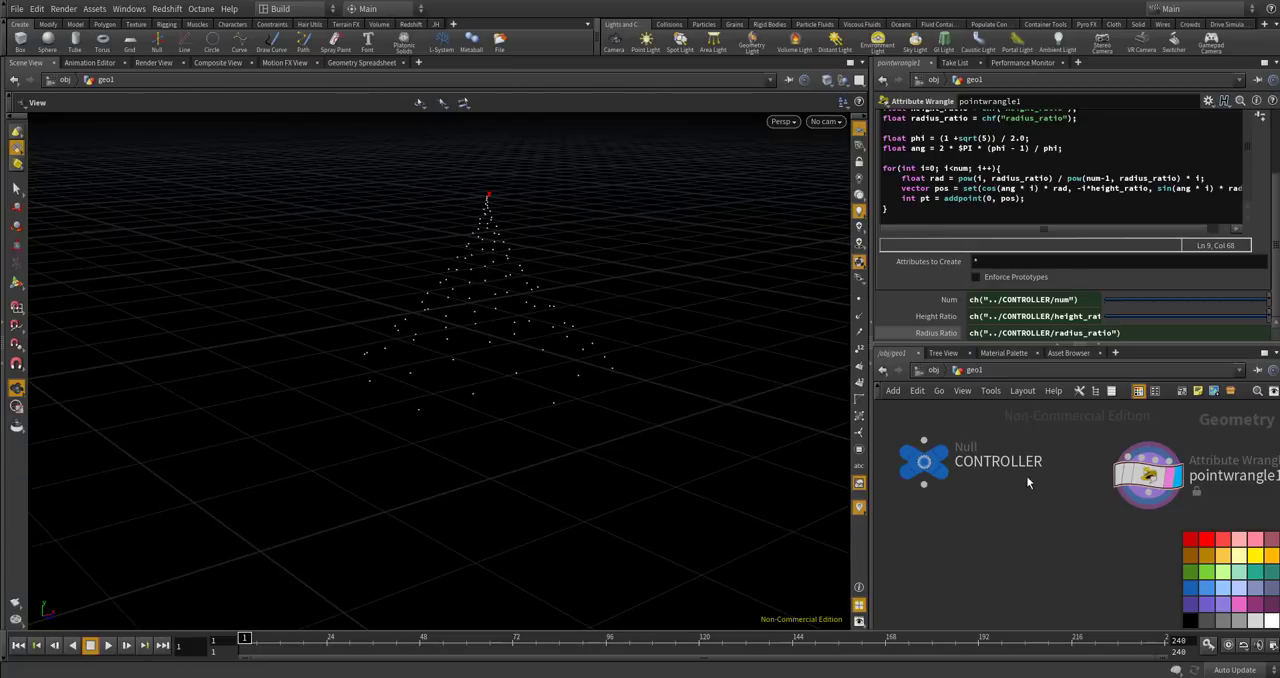
{"action": "left_click", "coordinate": [932, 460]}
{"action": "left_click_drag", "start_coordinate": [1106, 181], "coordinate": [1257, 181]}
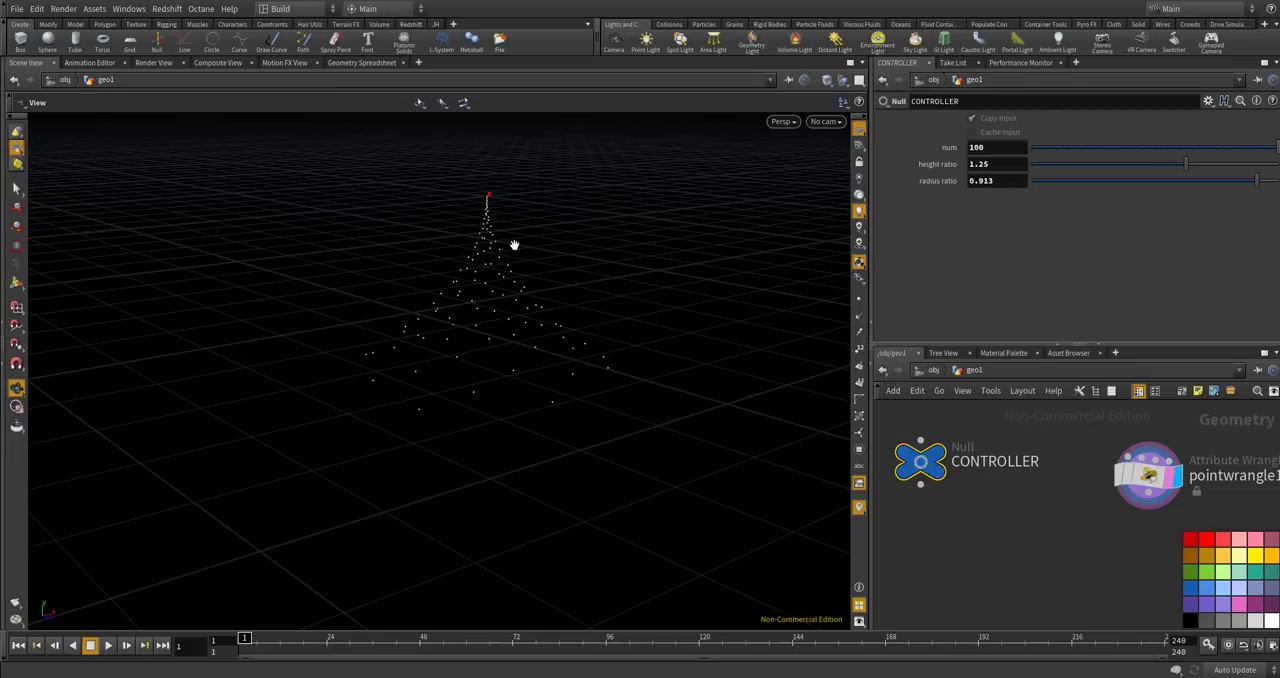
{"action": "left_click_drag", "start_coordinate": [553, 364], "coordinate": [403, 448]}
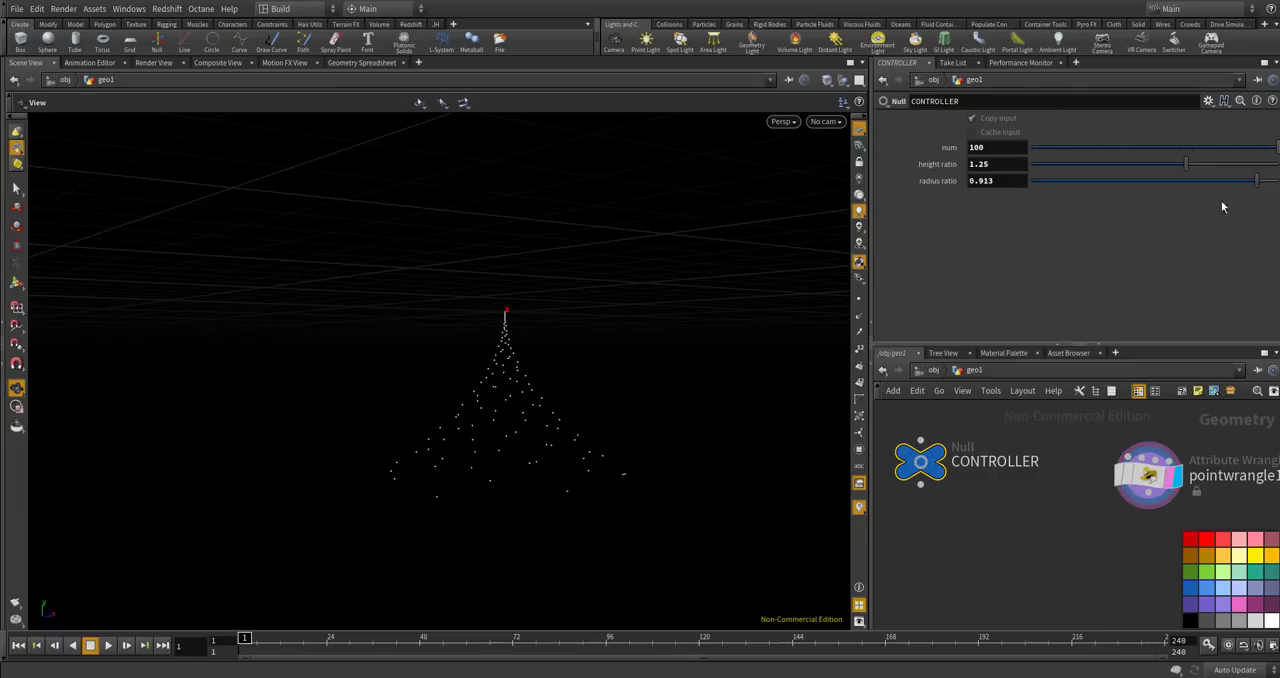
Set the CONTROLLER's radius ratio to about 0.358 and its height ratio to about 1.469.
{"action": "left_click_drag", "start_coordinate": [1250, 182], "coordinate": [1119, 189]}
{"action": "left_click_drag", "start_coordinate": [651, 323], "coordinate": [706, 380]}
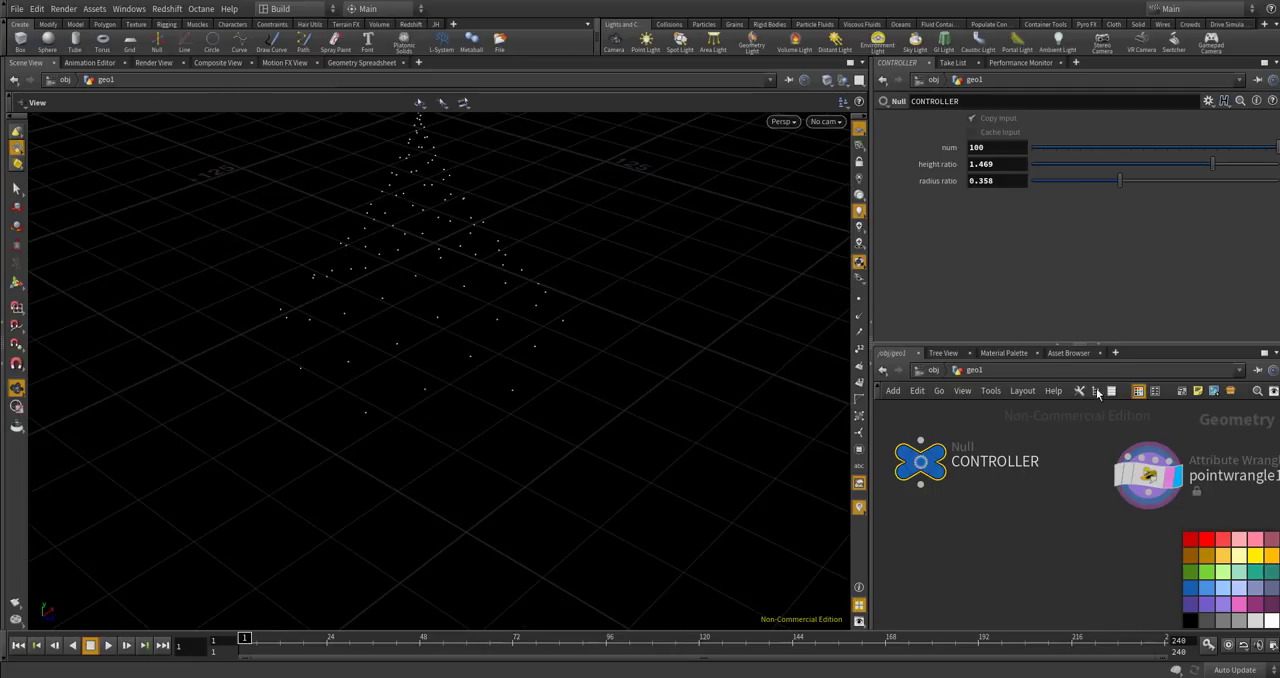
{"action": "left_click_drag", "start_coordinate": [783, 426], "coordinate": [713, 410]}
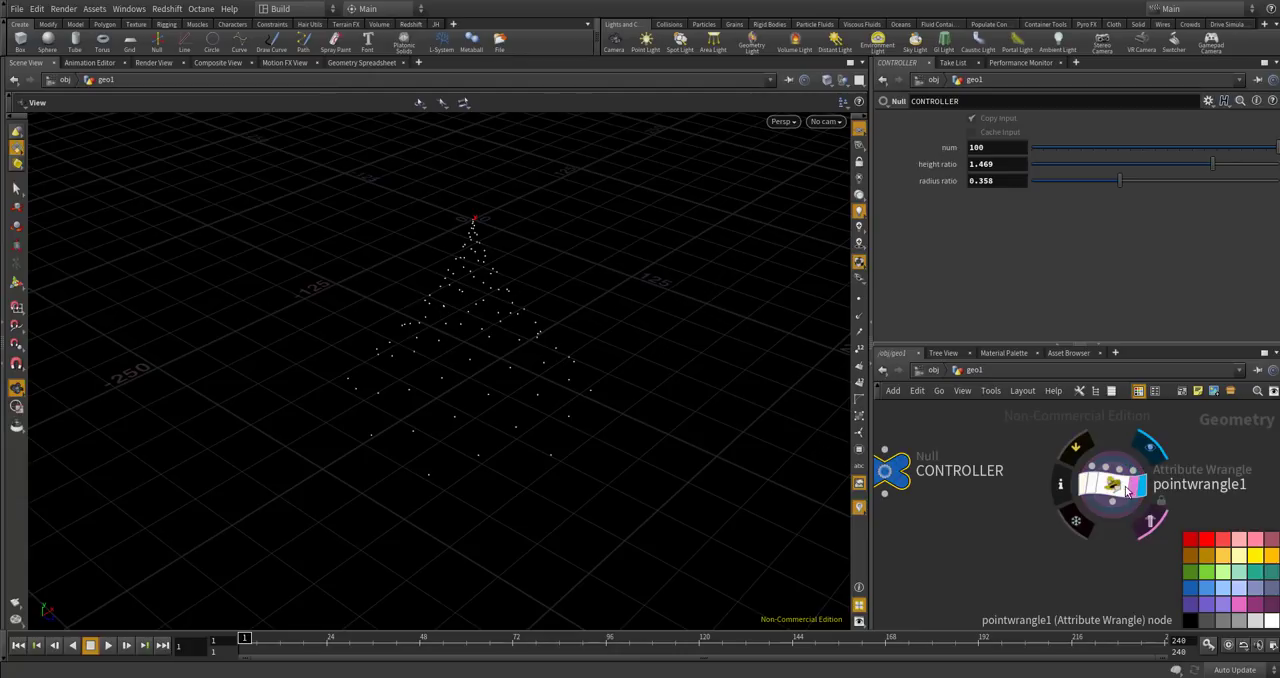
In pointwrangle1's loop, add an empty if( i % 3 == 0){ } block after the addpoint line.
{"action": "left_click", "coordinate": [1127, 492]}
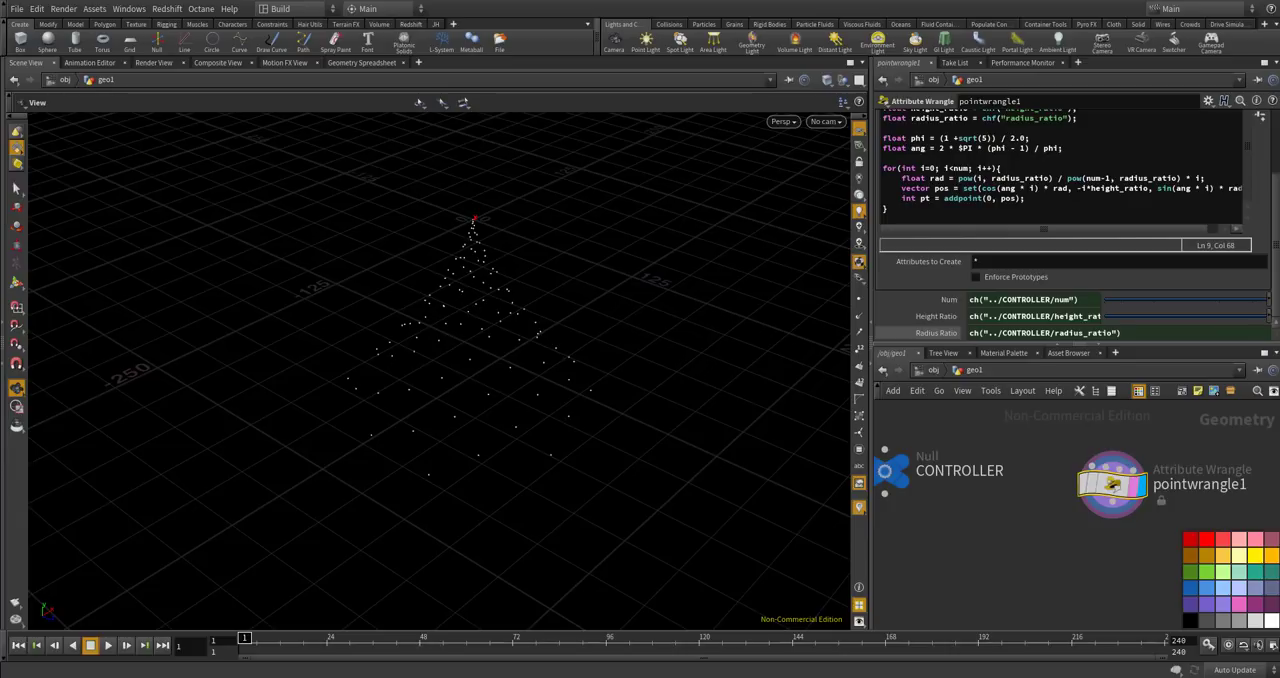
{"action": "left_click_drag", "start_coordinate": [642, 348], "coordinate": [543, 328]}
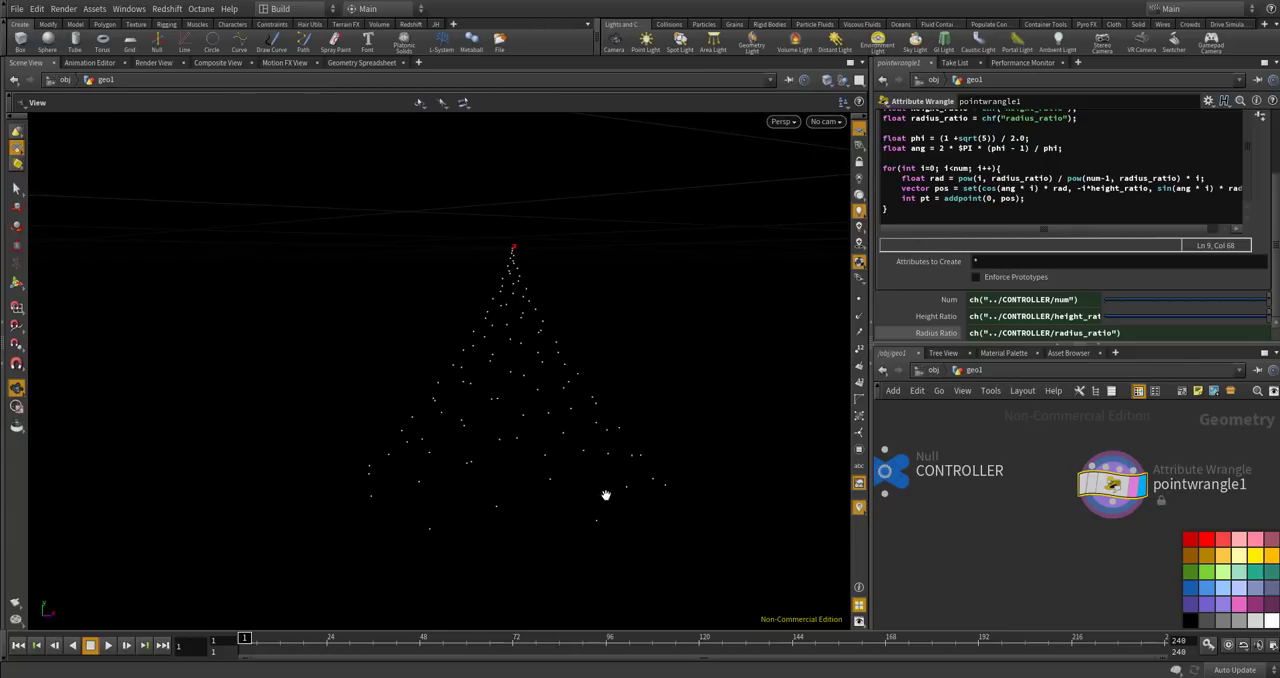
{"action": "left_click_drag", "start_coordinate": [316, 526], "coordinate": [536, 358]}
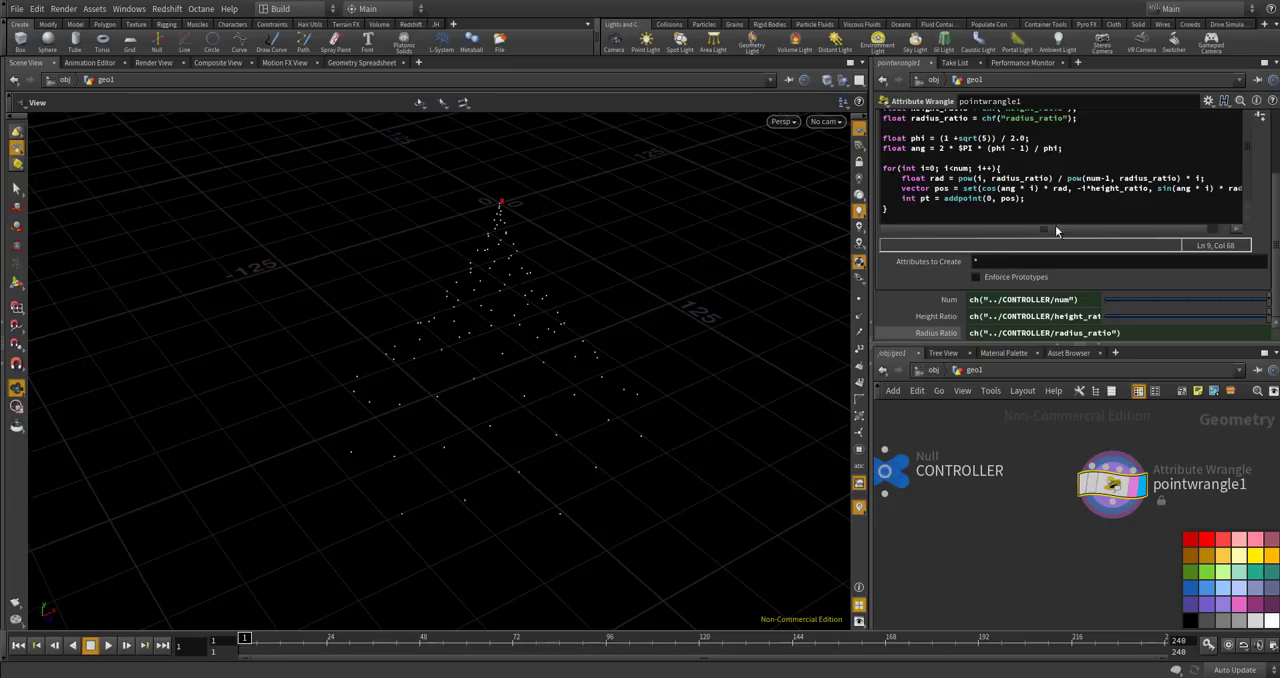
{"action": "left_click_drag", "start_coordinate": [817, 277], "coordinate": [503, 414]}
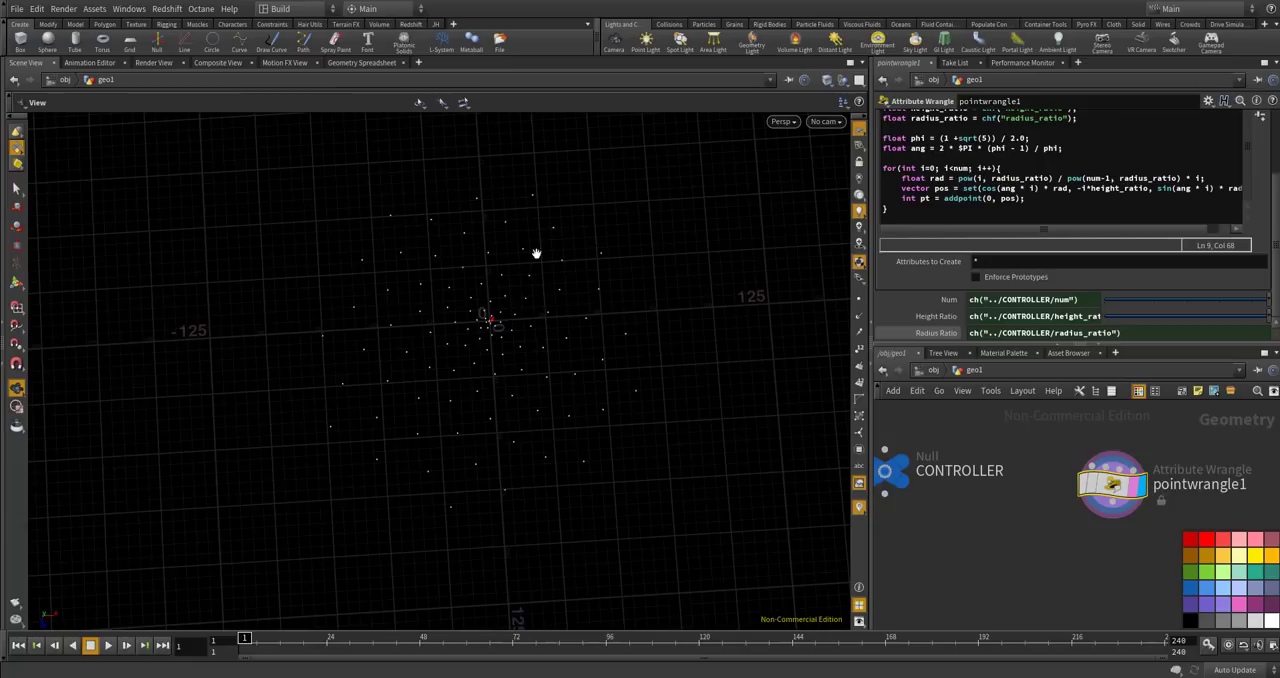
{"action": "left_click_drag", "start_coordinate": [510, 384], "coordinate": [464, 273]}
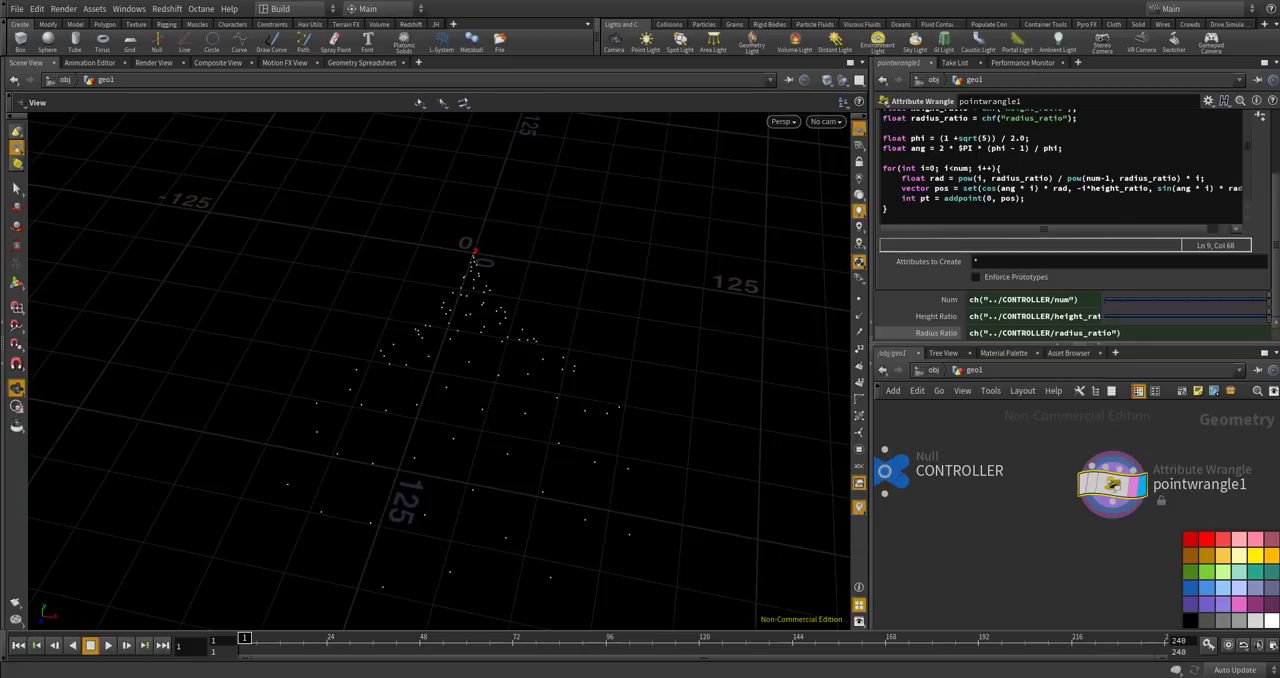
{"action": "left_click", "coordinate": [1065, 201]}
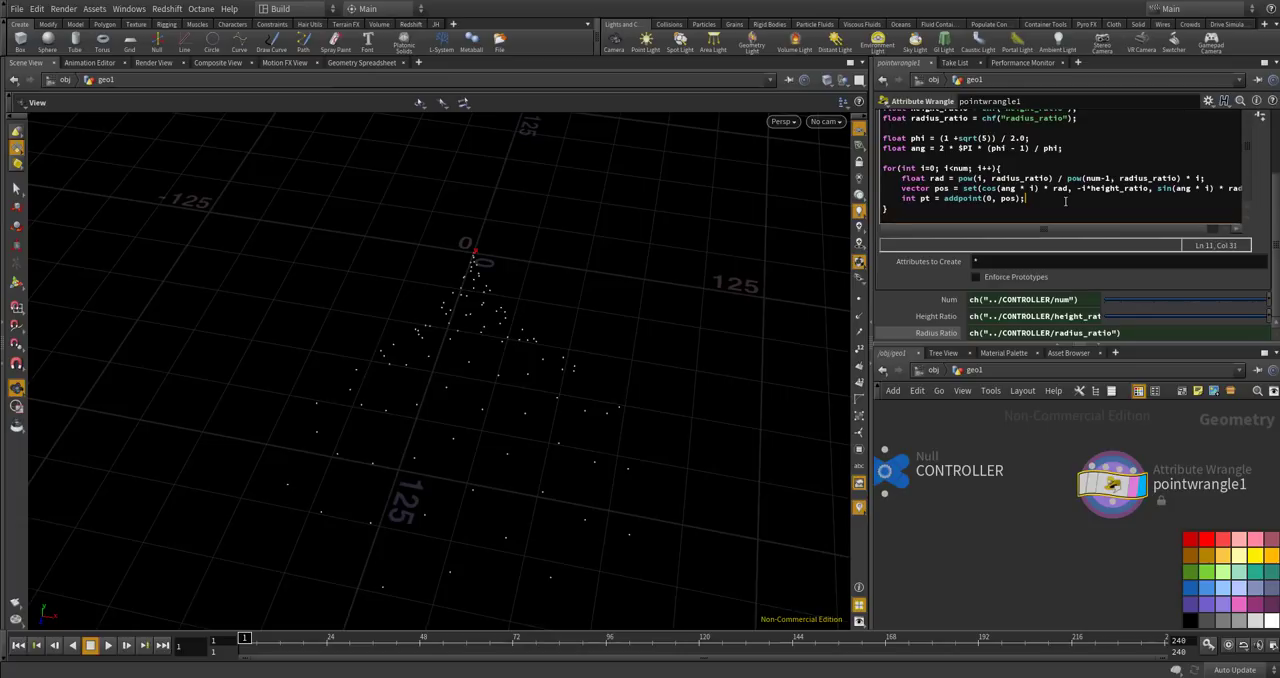
{"action": "key", "text": "Return"}
{"action": "key", "text": "Return"}
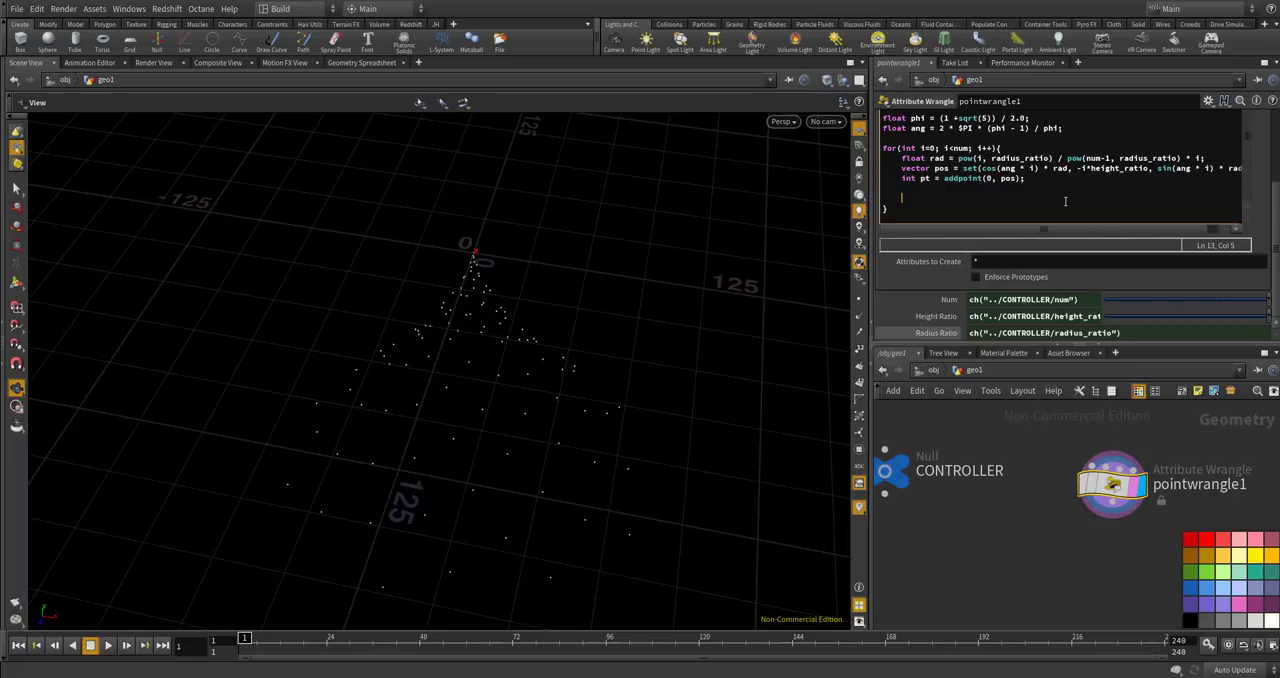
{"action": "key", "text": "BackSpace"}
{"action": "key", "text": "BackSpace"}
{"action": "type", "text": "if( i"}
{"action": "key", "text": "BackSpace"}
{"action": "key", "text": "BackSpace"}
{"action": "type", "text": "3 == 0){"}
{"action": "key", "text": "Return"}
{"action": "type", "text": "}"}
{"action": "key", "text": "Return"}
Declare an empty integer array, int pts[] = {};, directly above the for loop.
{"action": "key", "text": "Up"}
{"action": "key", "text": "Up"}
{"action": "key", "text": "Up"}
{"action": "key", "text": "Up"}
{"action": "key", "text": "Up"}
{"action": "key", "text": "Up"}
{"action": "key", "text": "Down"}
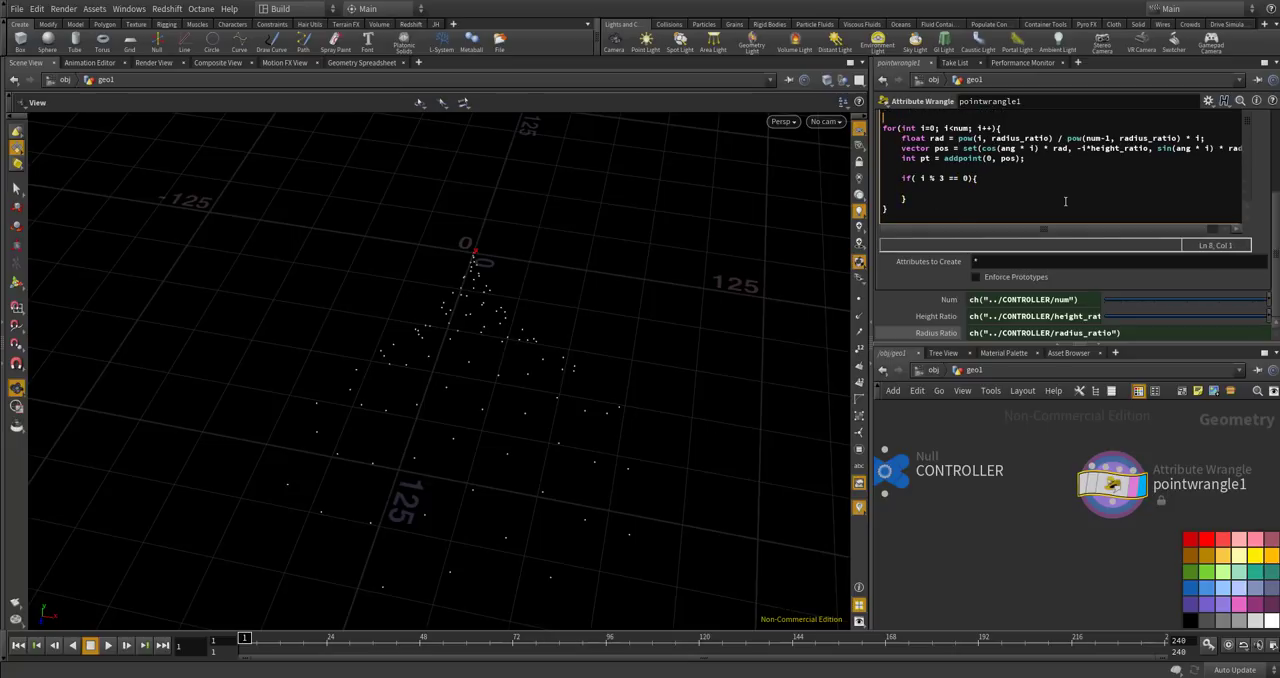
{"action": "type", "text": "int pts[] = {};"}
Inside the if block, append each matching point to the array with push(pts, pt);.
{"action": "key", "text": "Down"}
{"action": "key", "text": "Down"}
{"action": "key", "text": "Down"}
{"action": "key", "text": "Down"}
{"action": "key", "text": "Down"}
{"action": "key", "text": "Down"}
{"action": "key", "text": "Down"}
{"action": "type", "text": "ps"}
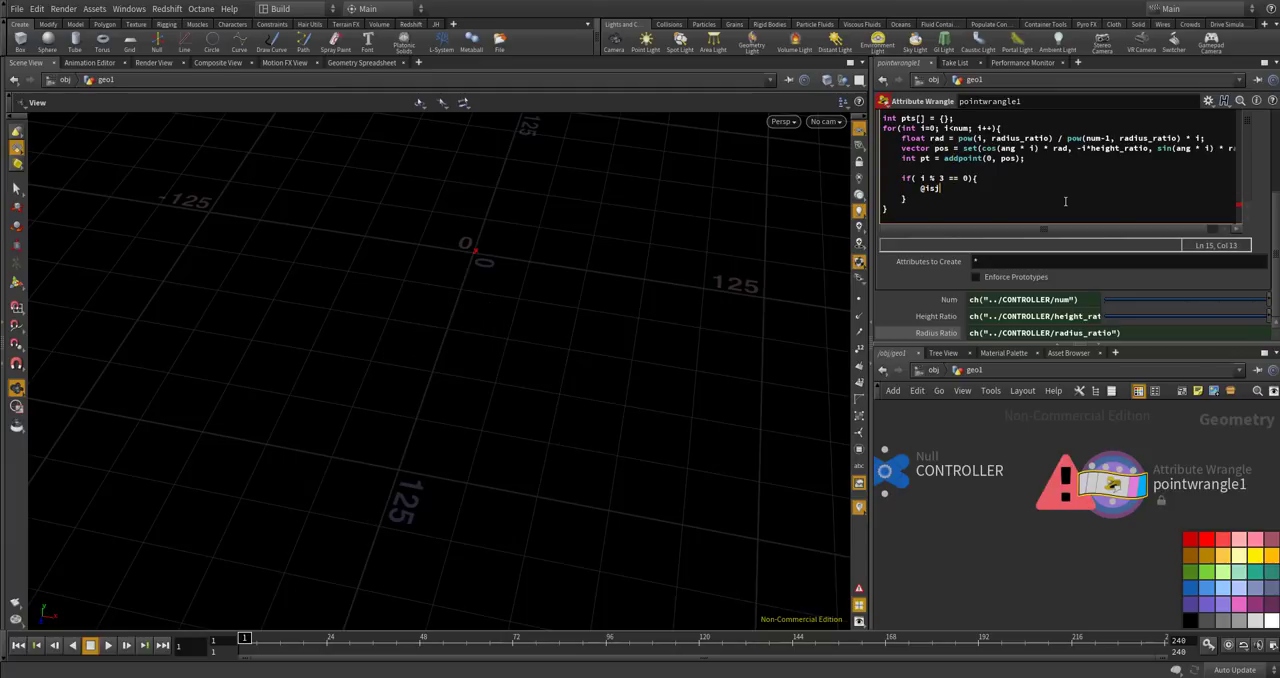
{"action": "key", "text": "Return"}
{"action": "type", "text": "pts, pt);"}
Below the for loop, add int spiral = addprim(0, "polyline", pts); to connect the collected points into a polyline.
{"action": "key", "text": "Down"}
{"action": "key", "text": "Down"}
{"action": "key", "text": "Return"}
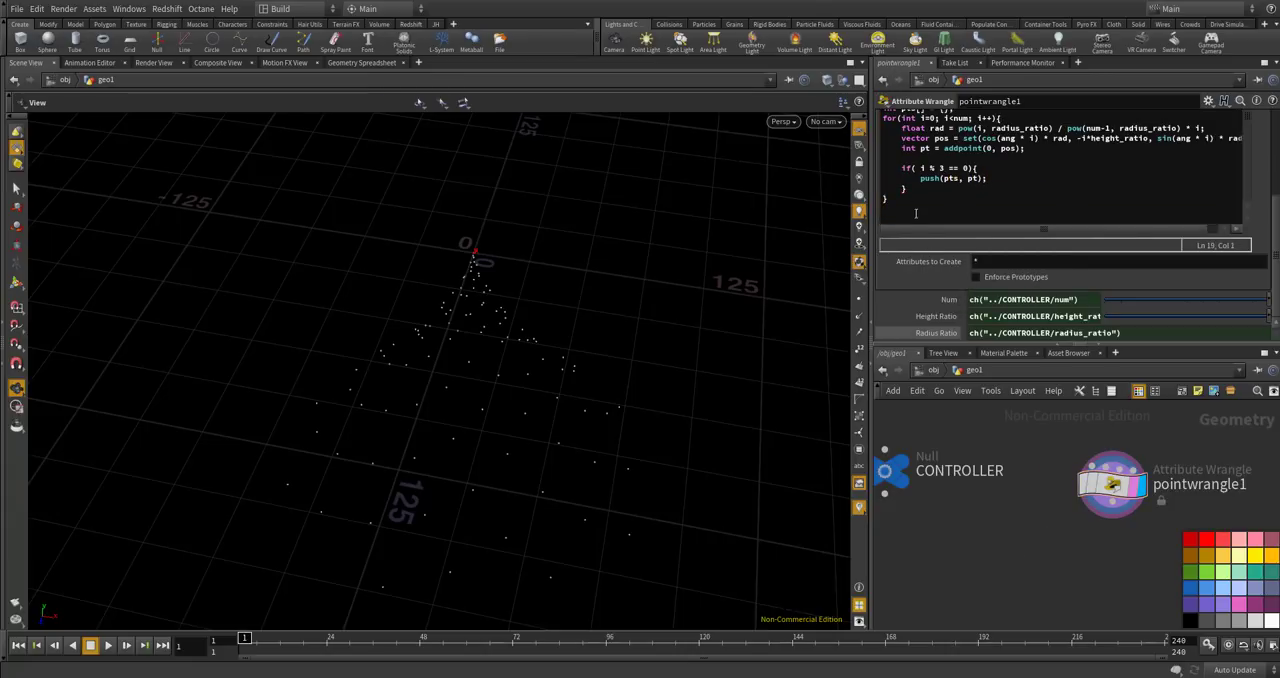
{"action": "type", "text": "int "}
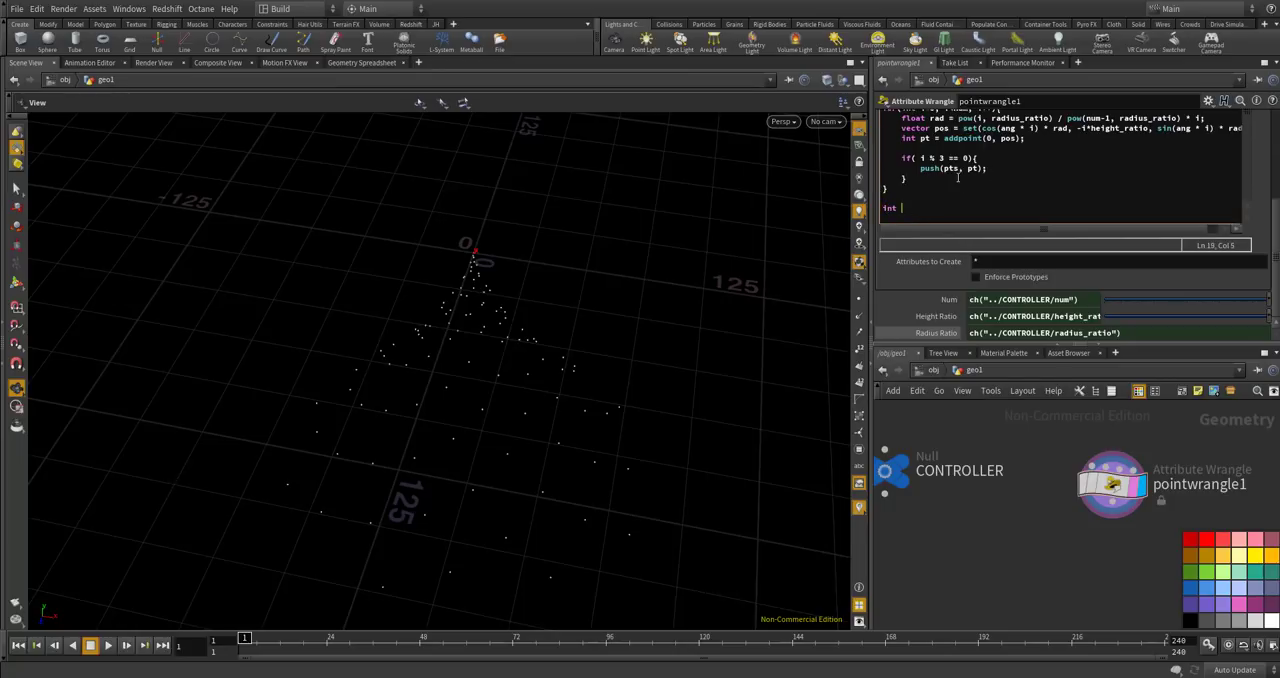
{"action": "type", "text": "add"}
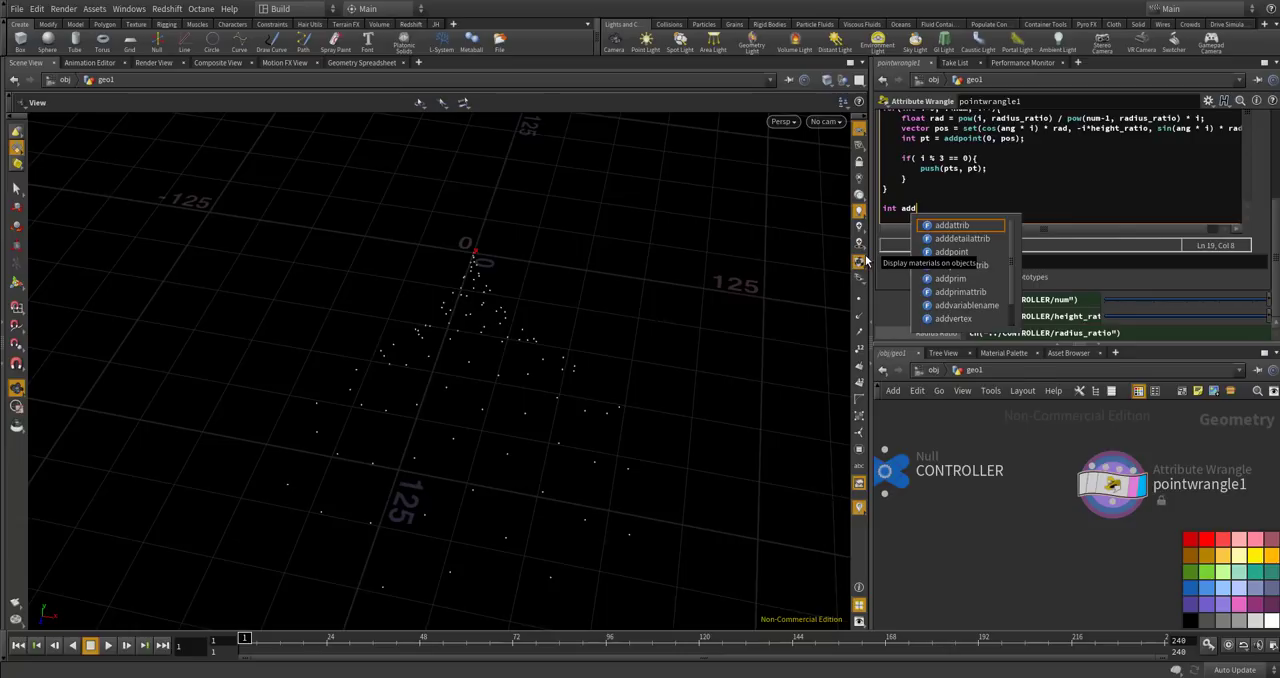
{"action": "key", "text": "BackSpace"}
{"action": "key", "text": "BackSpace"}
{"action": "key", "text": "BackSpace"}
{"action": "type", "text": "spi"}
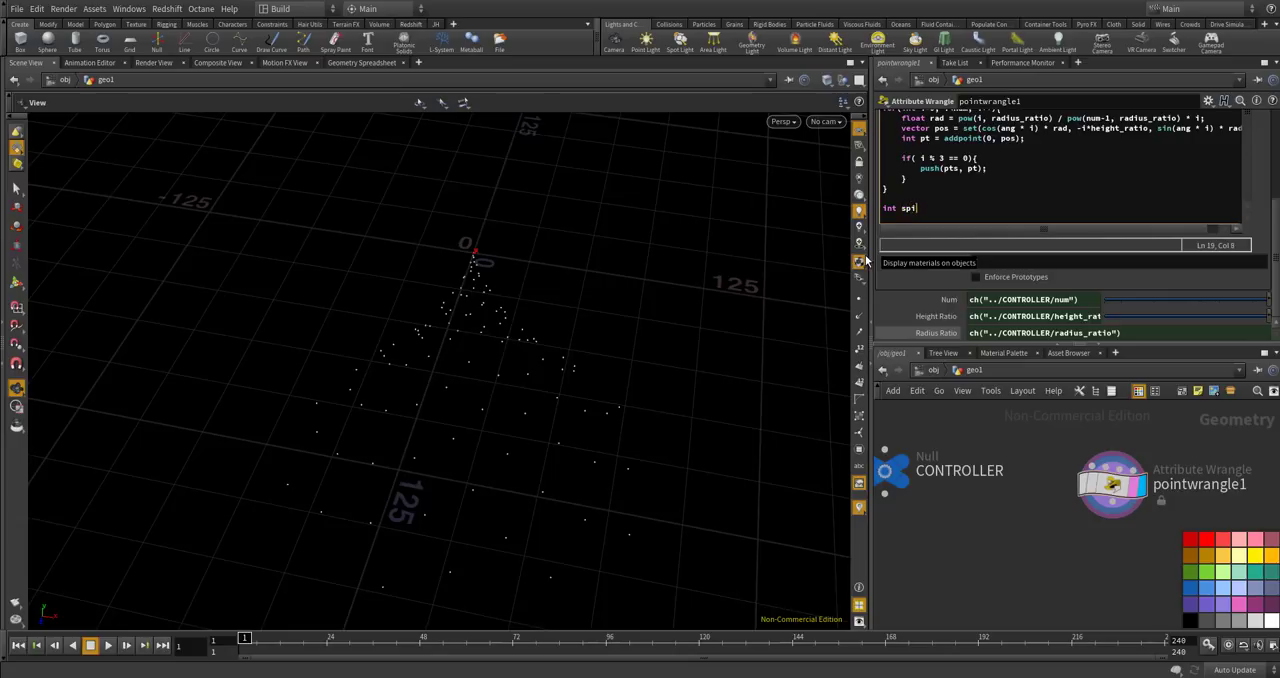
{"action": "type", "text": "ral = add"}
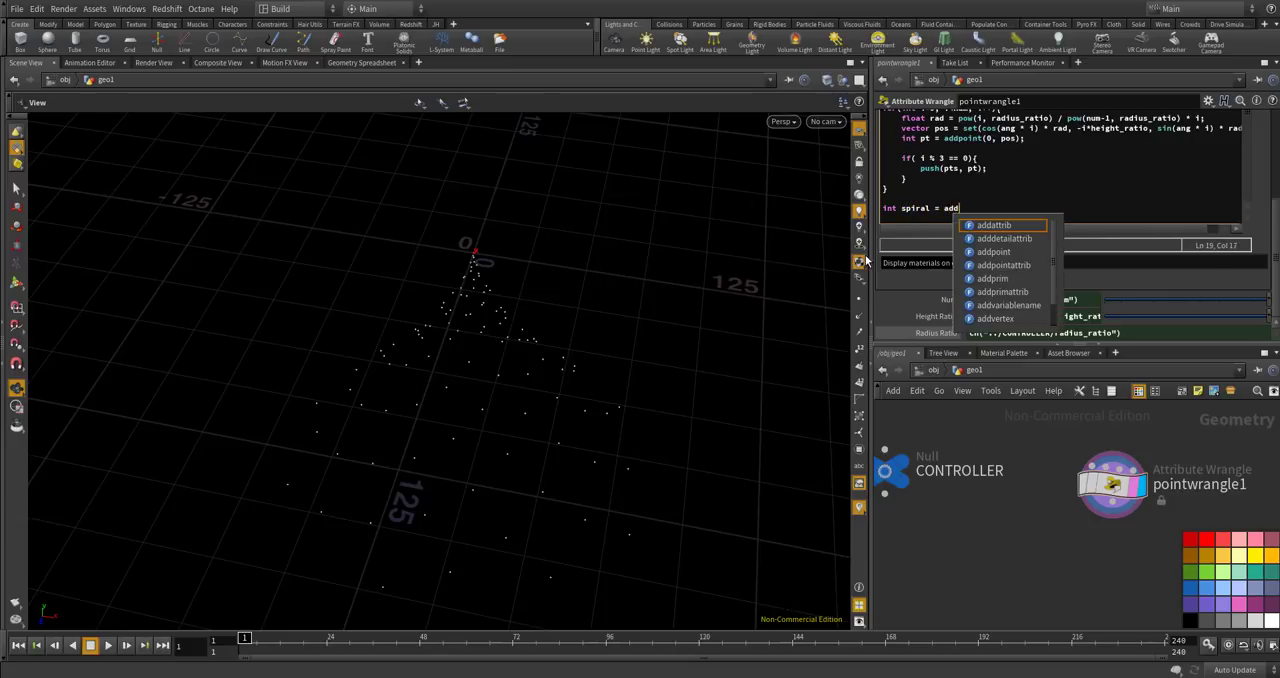
{"action": "type", "text": "prim(0, \"Pl"}
{"action": "key", "text": "BackSpace"}
{"action": "key", "text": "BackSpace"}
{"action": "type", "text": "polyline\", "}
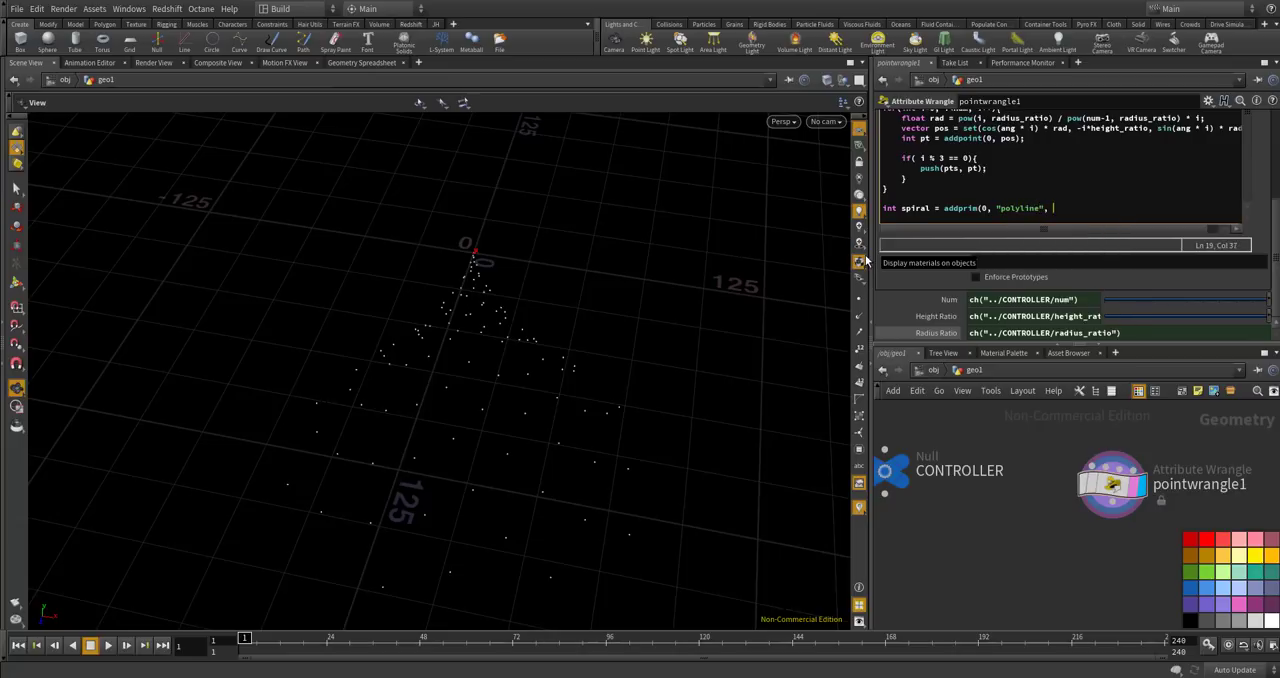
{"action": "type", "text": "pts);"}
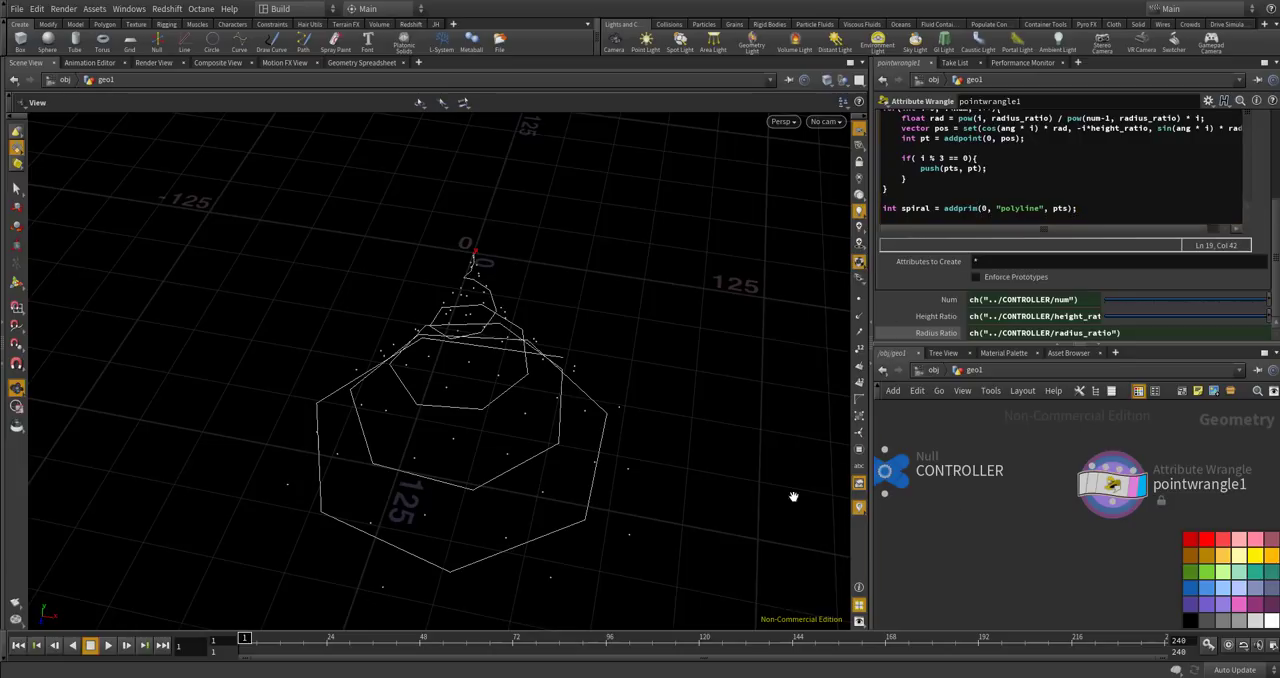
Try 5 and 6 as the modulo divisor in the if condition and compare the resulting spirals.
{"action": "left_click_drag", "start_coordinate": [537, 348], "coordinate": [437, 314]}
{"action": "left_click_drag", "start_coordinate": [469, 263], "coordinate": [414, 303]}
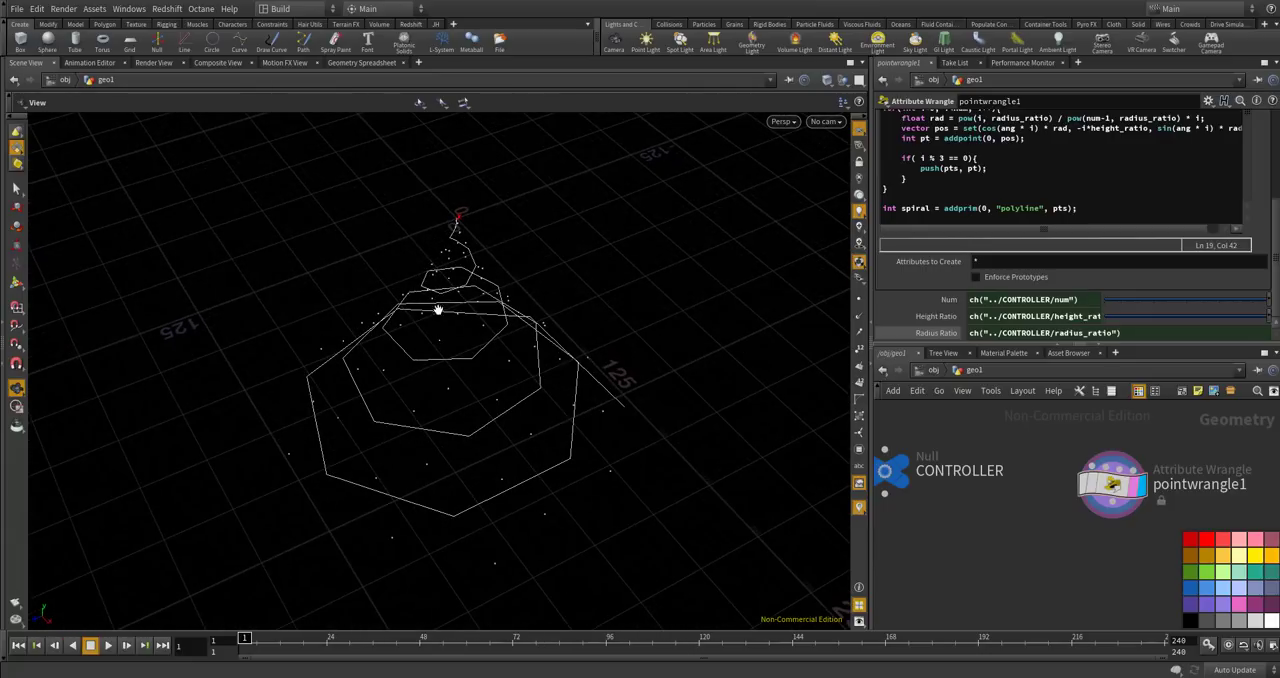
{"action": "mouse_move", "coordinate": [529, 336]}
{"action": "left_mouse_down"}
{"action": "mouse_move", "coordinate": [511, 371]}
{"action": "mouse_move", "coordinate": [552, 328]}
{"action": "left_mouse_up"}
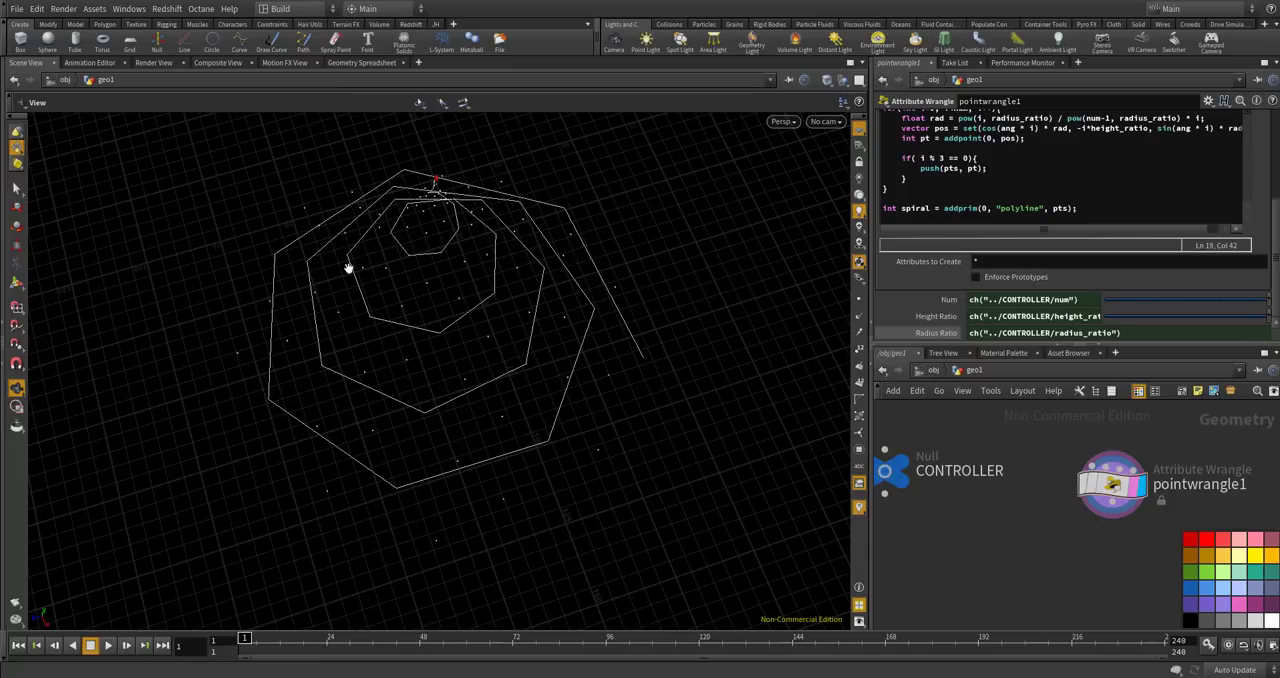
{"action": "left_click", "coordinate": [941, 160]}
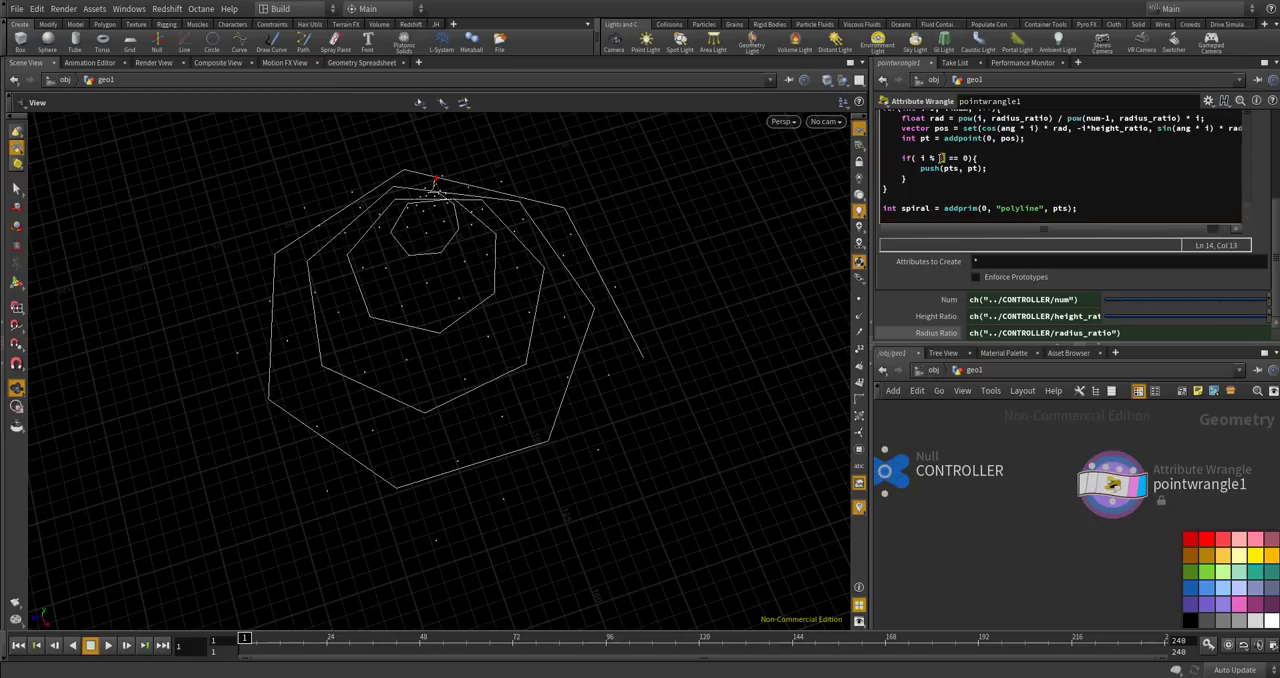
{"action": "type", "text": "5"}
{"action": "left_click_drag", "start_coordinate": [603, 389], "coordinate": [650, 300]}
{"action": "double_click", "coordinate": [940, 157]}
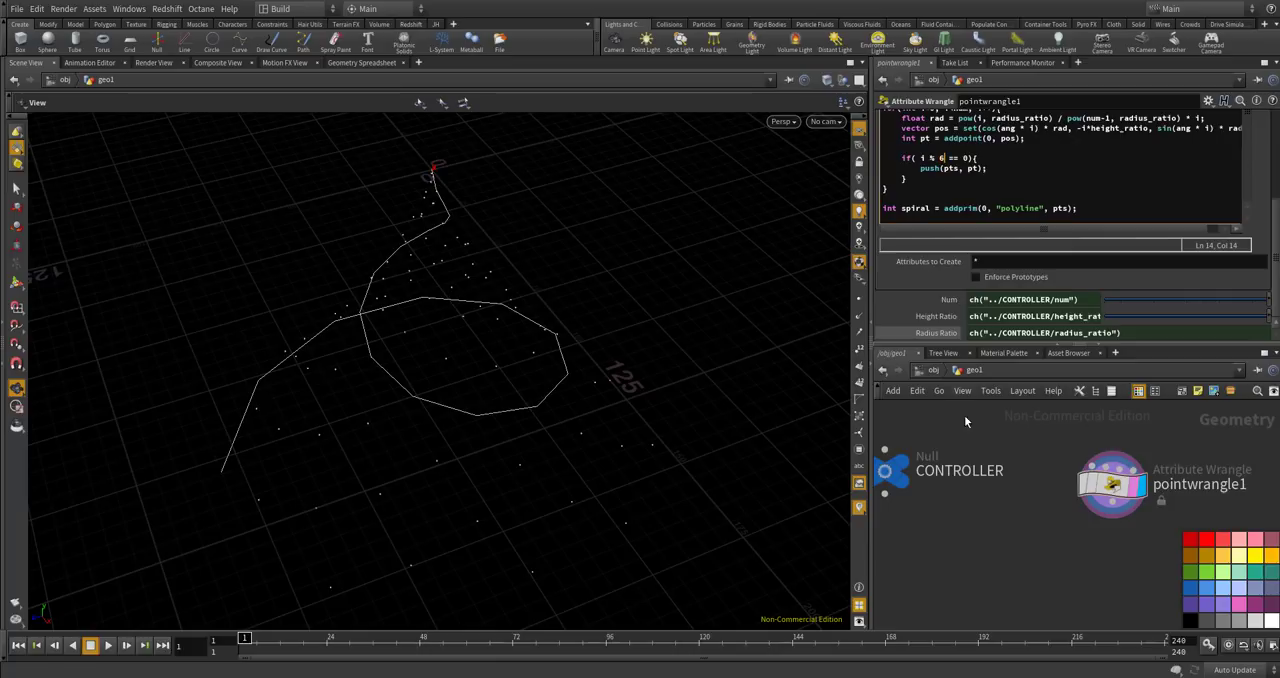
{"action": "left_click", "coordinate": [1013, 514]}
{"action": "left_click_drag", "start_coordinate": [598, 361], "coordinate": [590, 300]}
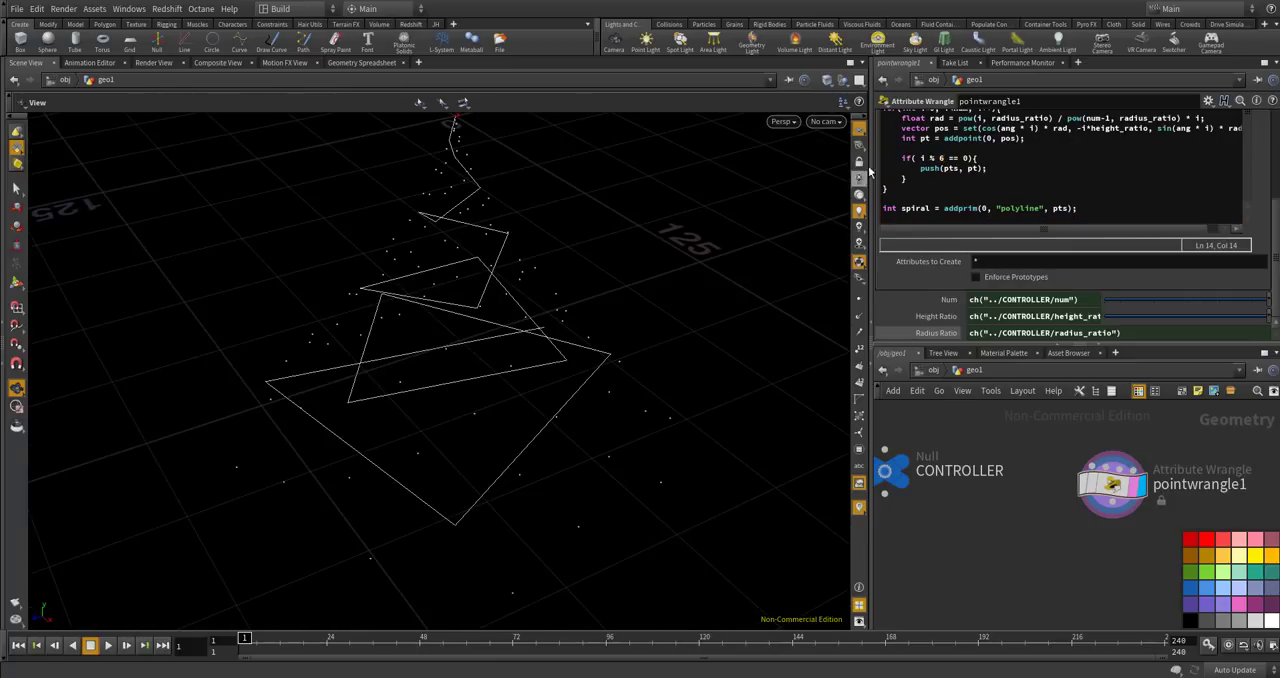
Try 7 and 8 as the modulo divisor in the if condition and inspect the connected points.
{"action": "double_click", "coordinate": [940, 158]}
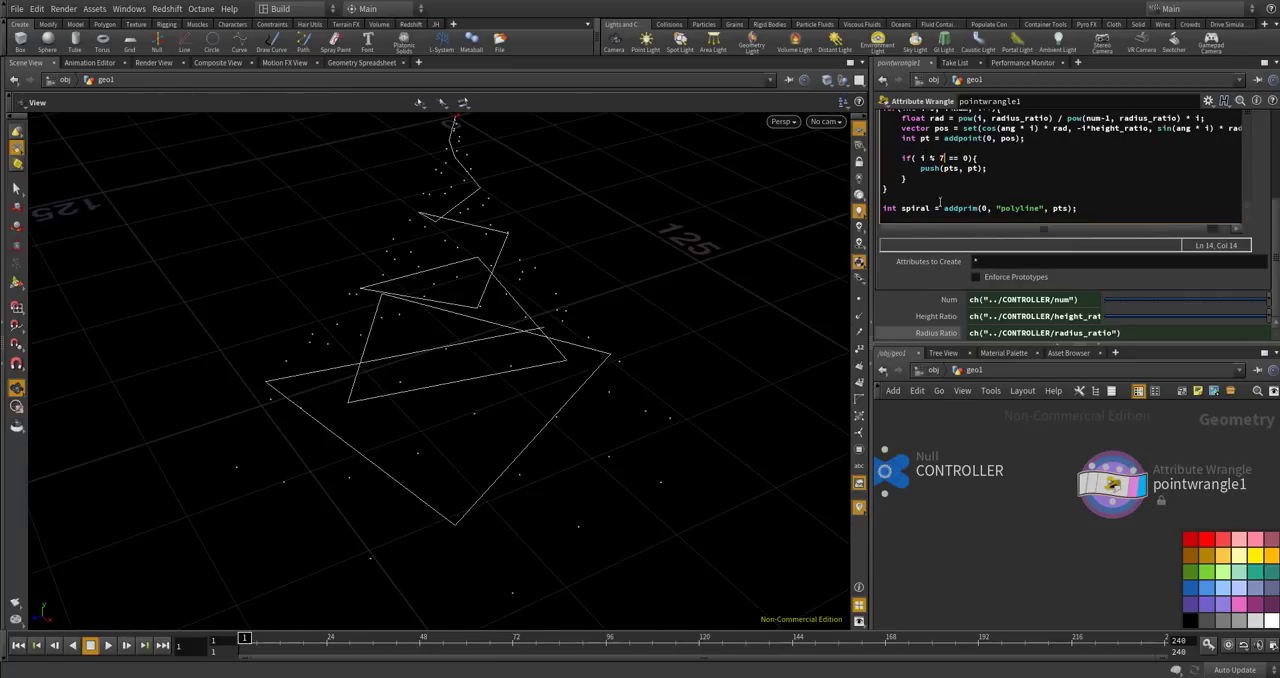
{"action": "type", "text": "7"}
{"action": "left_click", "coordinate": [1001, 514]}
{"action": "double_click", "coordinate": [940, 158]}
{"action": "type", "text": "8"}
{"action": "left_click", "coordinate": [969, 503]}
{"action": "left_click_drag", "start_coordinate": [568, 358], "coordinate": [670, 410]}
Try 9 and 10 as the modulo divisor in the if condition.
{"action": "double_click", "coordinate": [940, 158]}
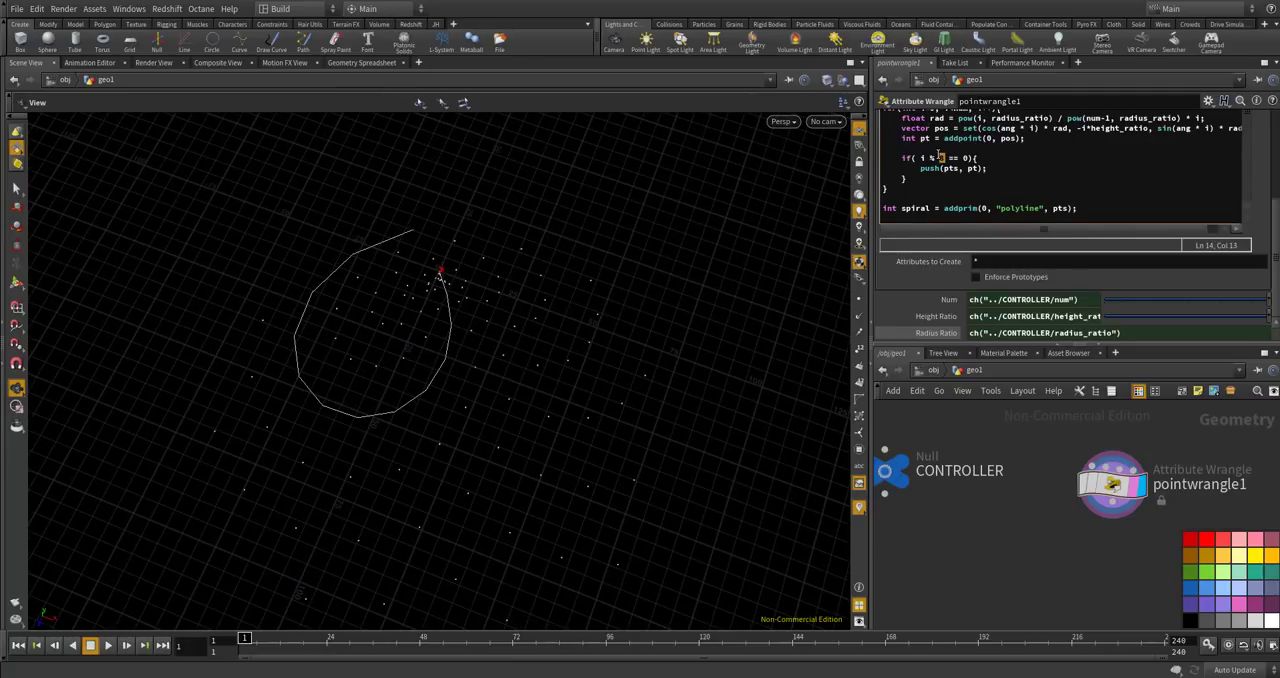
{"action": "type", "text": "9"}
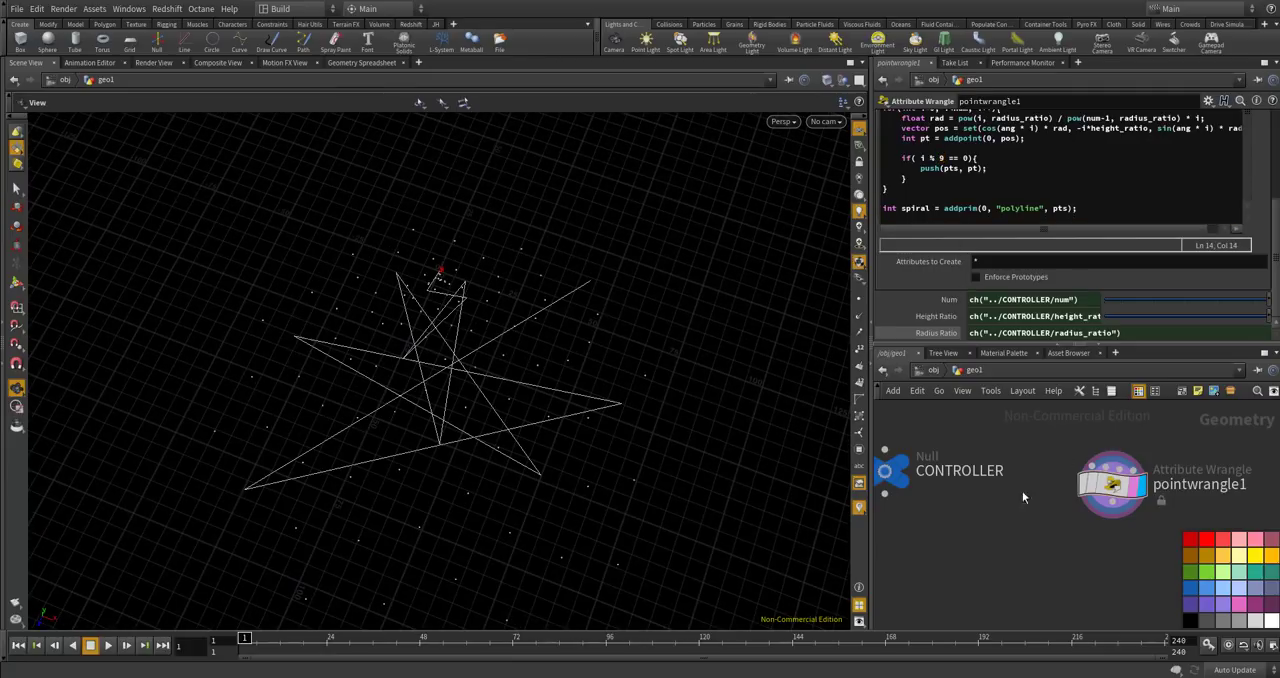
{"action": "double_click", "coordinate": [940, 158]}
{"action": "type", "text": "10"}
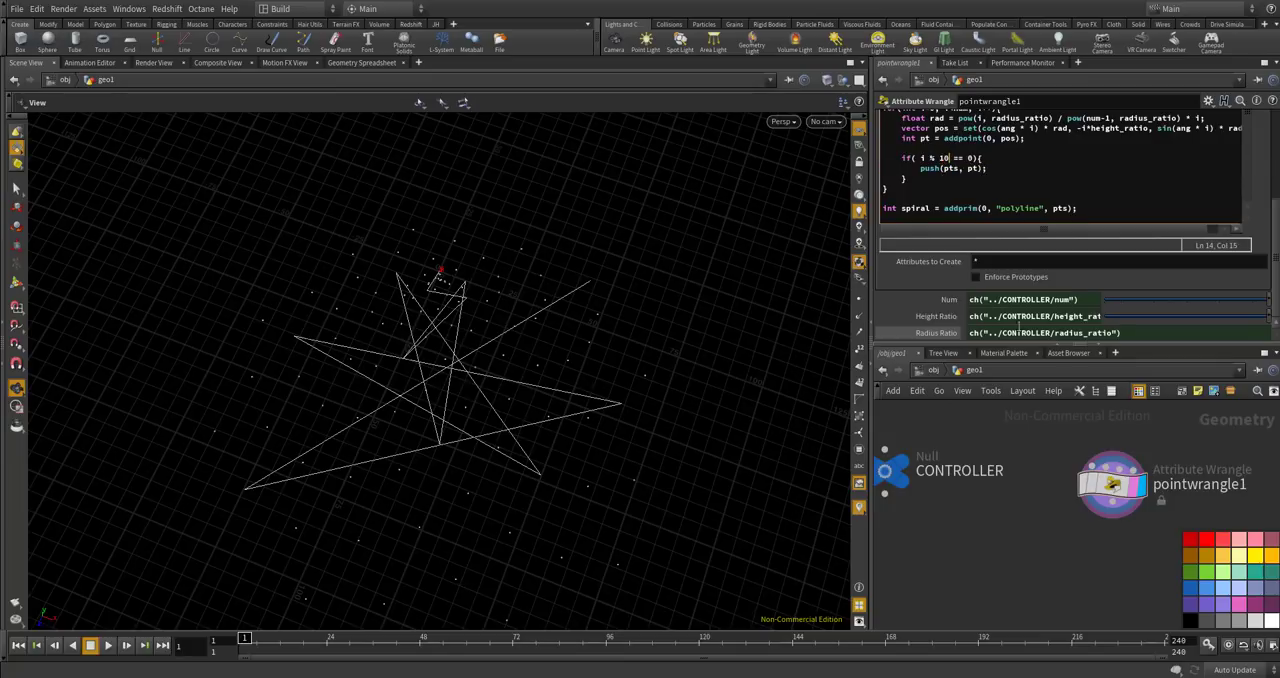
{"action": "left_click_drag", "start_coordinate": [650, 394], "coordinate": [660, 312]}
Set the modulo divisor in the if condition to 13 and inspect the spiral from several angles.
{"action": "left_click_drag", "start_coordinate": [950, 159], "coordinate": [944, 159]}
{"action": "type", "text": "1"}
{"action": "key", "text": "BackSpace"}
{"action": "type", "text": "2"}
{"action": "left_click", "coordinate": [943, 158]}
{"action": "left_click_drag", "start_coordinate": [543, 408], "coordinate": [490, 160]}
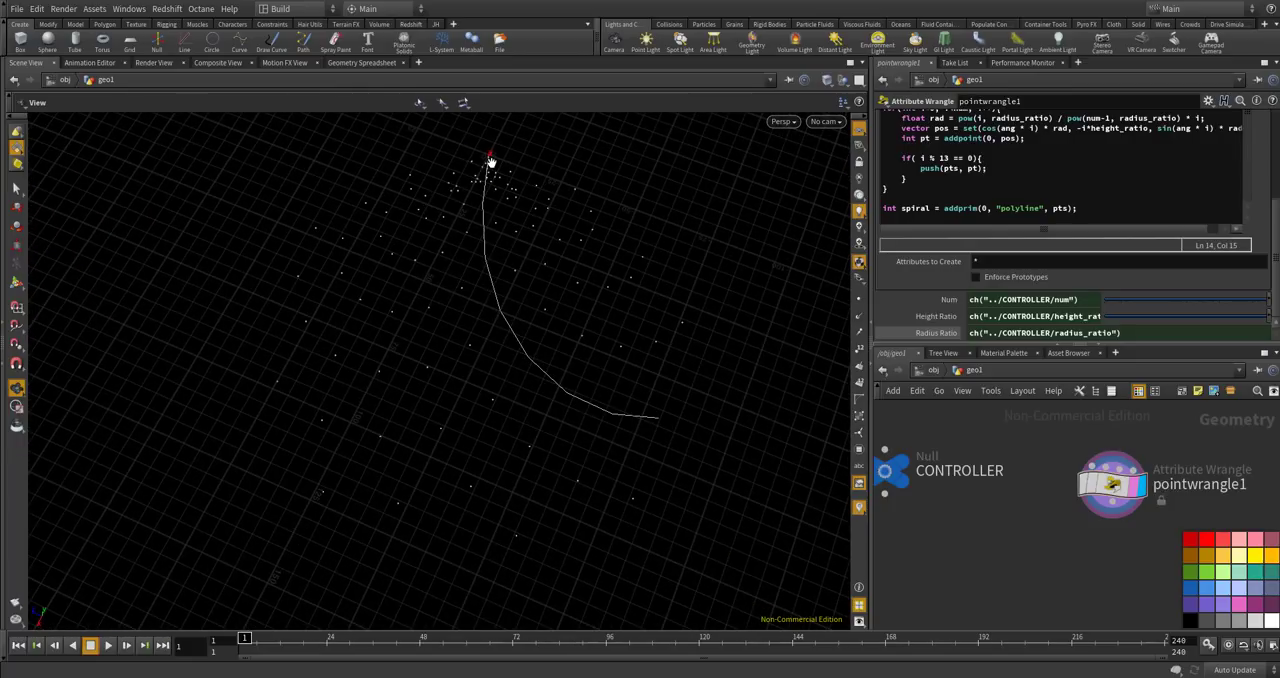
{"action": "left_click_drag", "start_coordinate": [529, 371], "coordinate": [622, 361]}
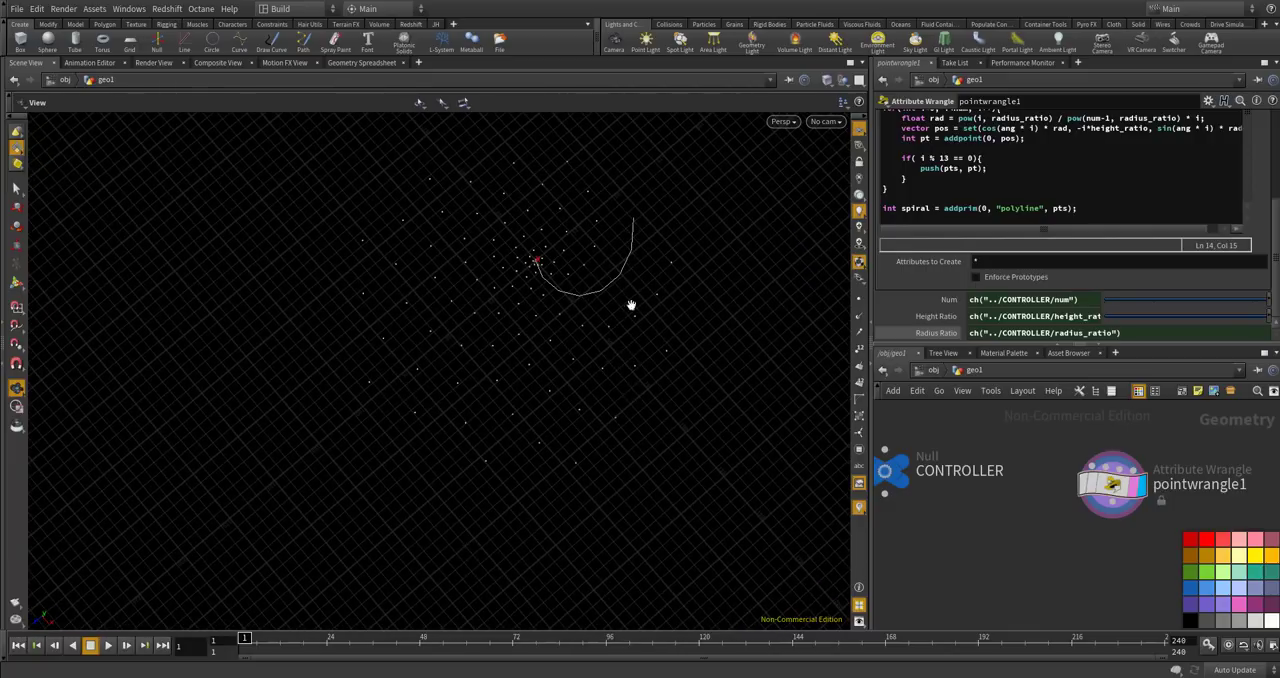
{"action": "left_click_drag", "start_coordinate": [423, 374], "coordinate": [449, 229]}
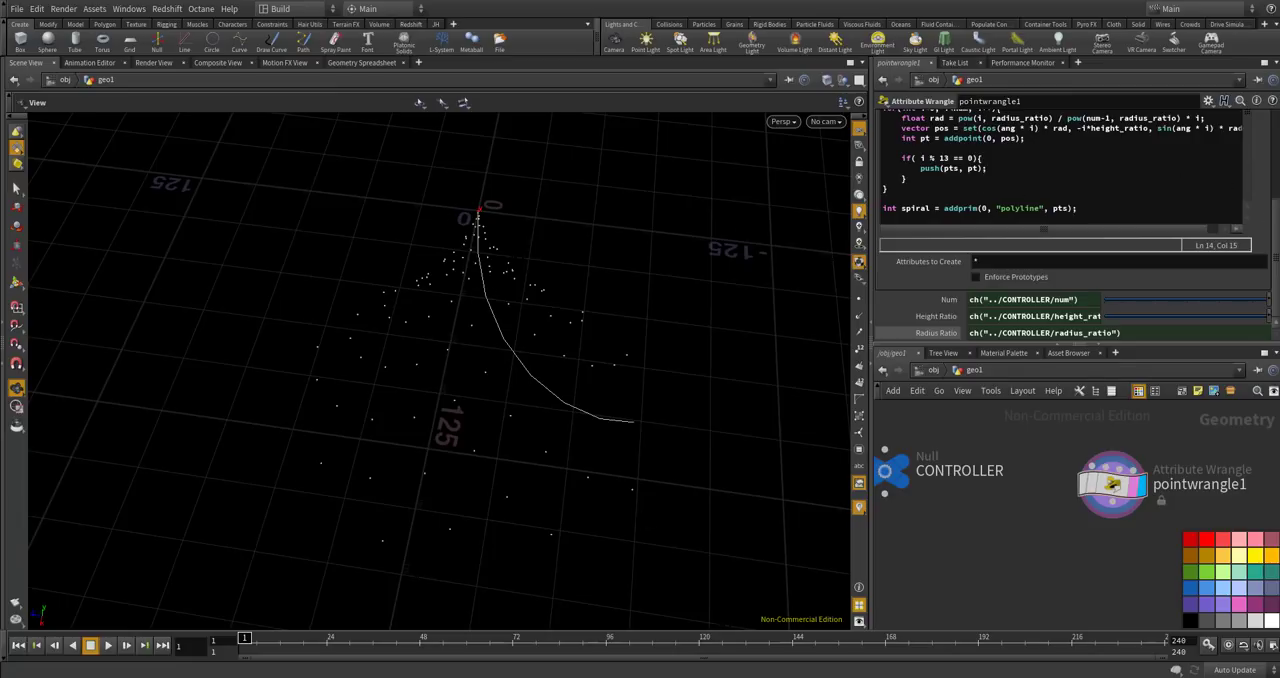
Declare the variable int step = 13; on a new line directly below the ang declaration.
{"action": "scroll", "coordinate": [1277, 258], "scroll_direction": "up", "scroll_amount": 3}
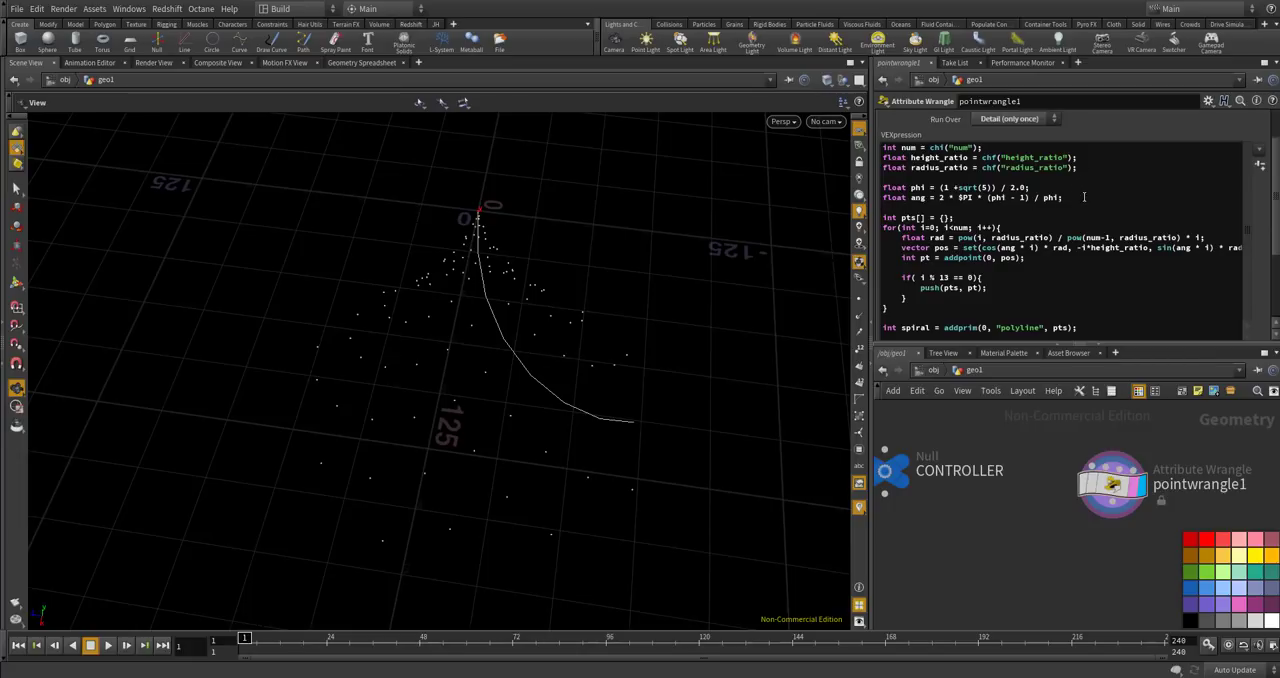
{"action": "left_click", "coordinate": [1083, 197]}
{"action": "key", "text": "Delete"}
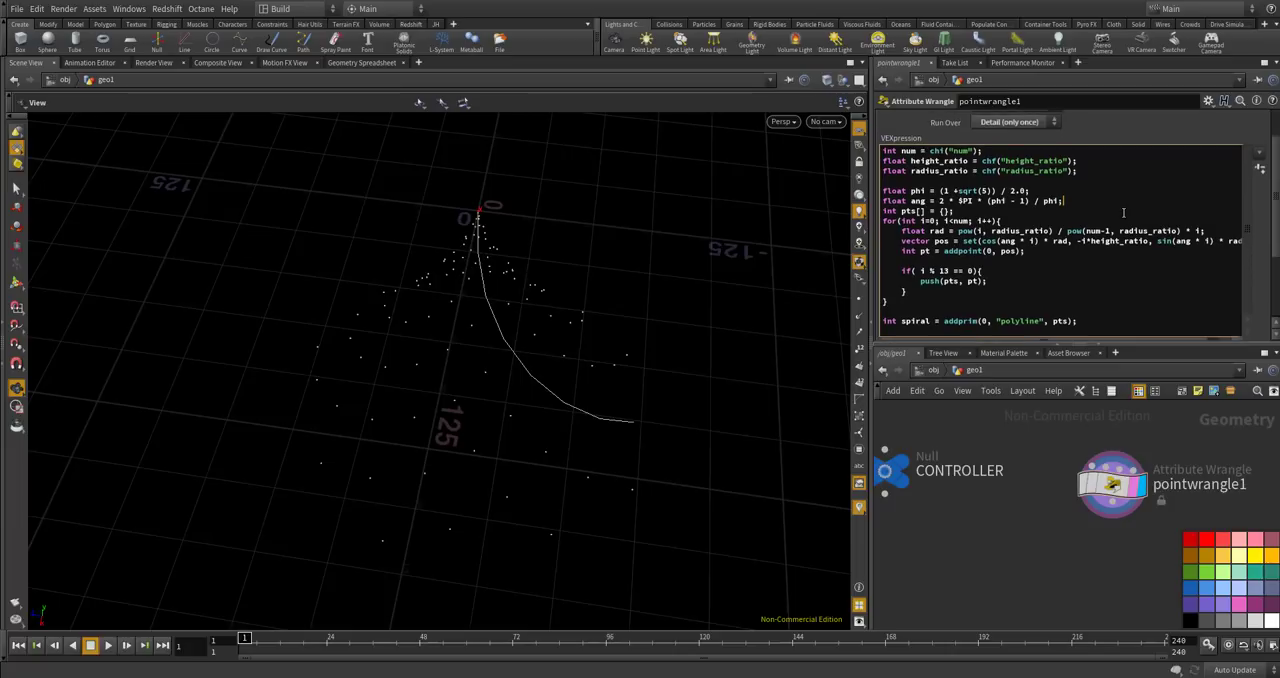
{"action": "key", "text": "Return"}
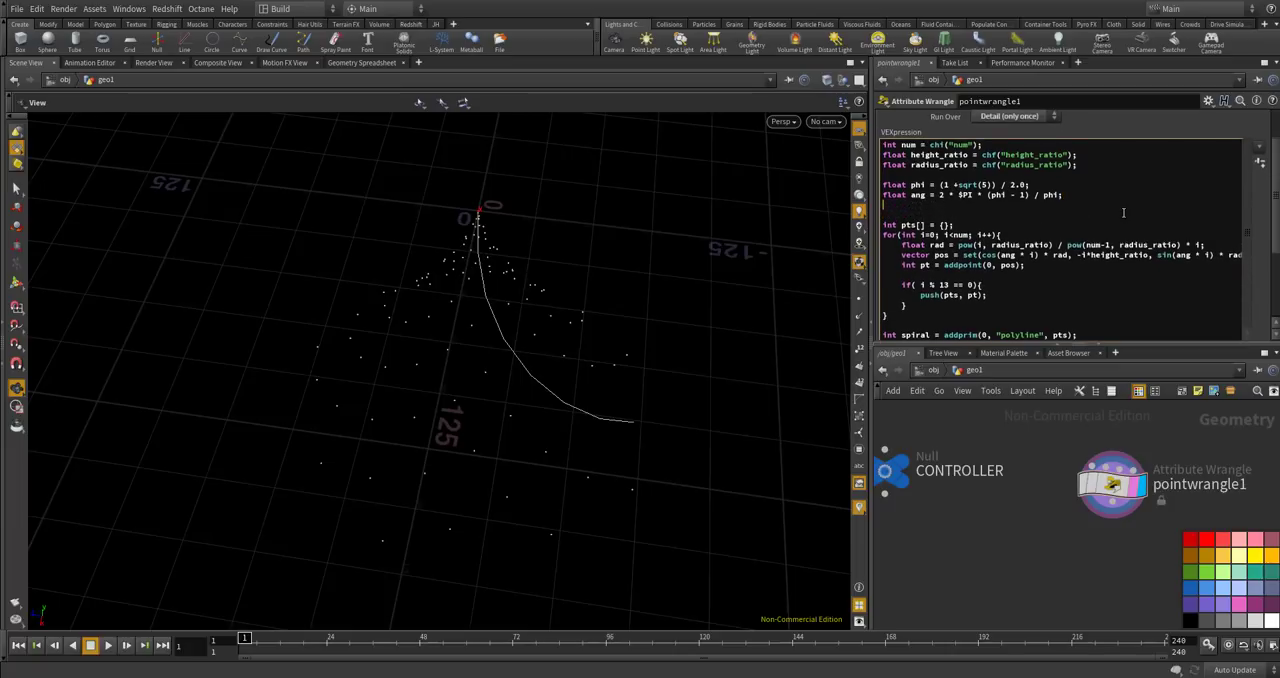
{"action": "type", "text": "int step = 13;"}
{"action": "key", "text": "Return"}
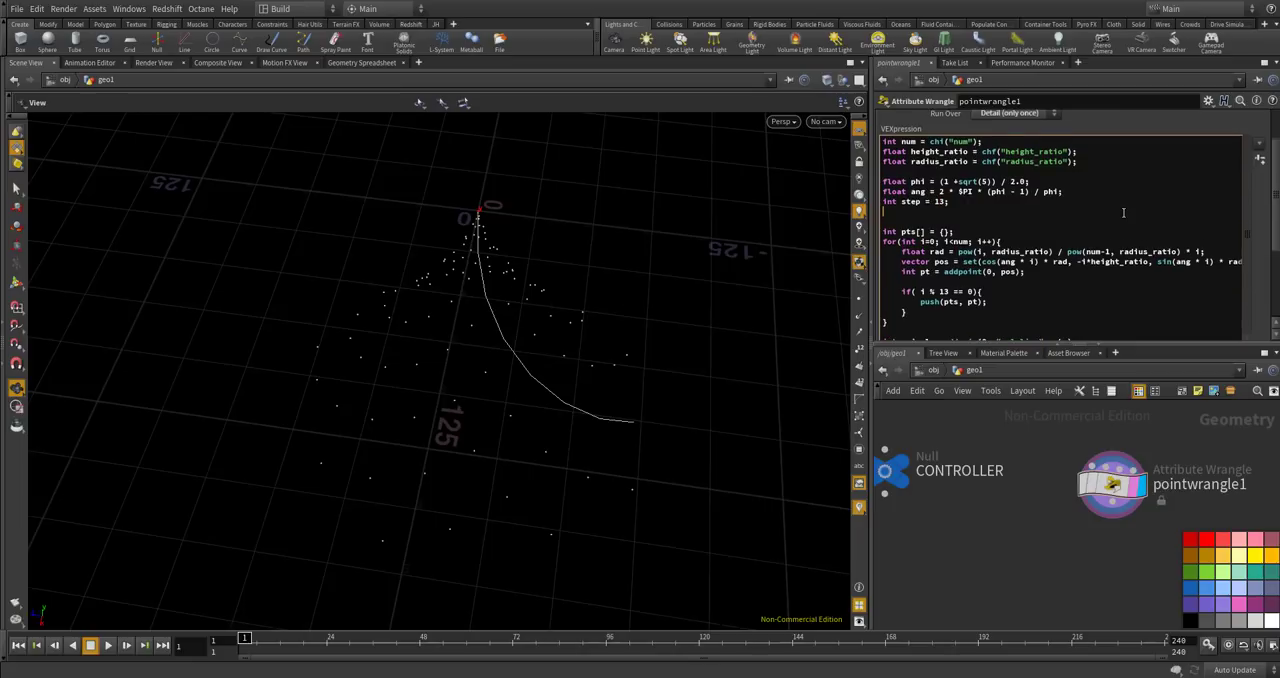
Between the step declaration and the pts array, add an empty loop for(int i=0; i<step; i++){ }.
{"action": "key", "text": "Return"}
{"action": "type", "text": "for("}
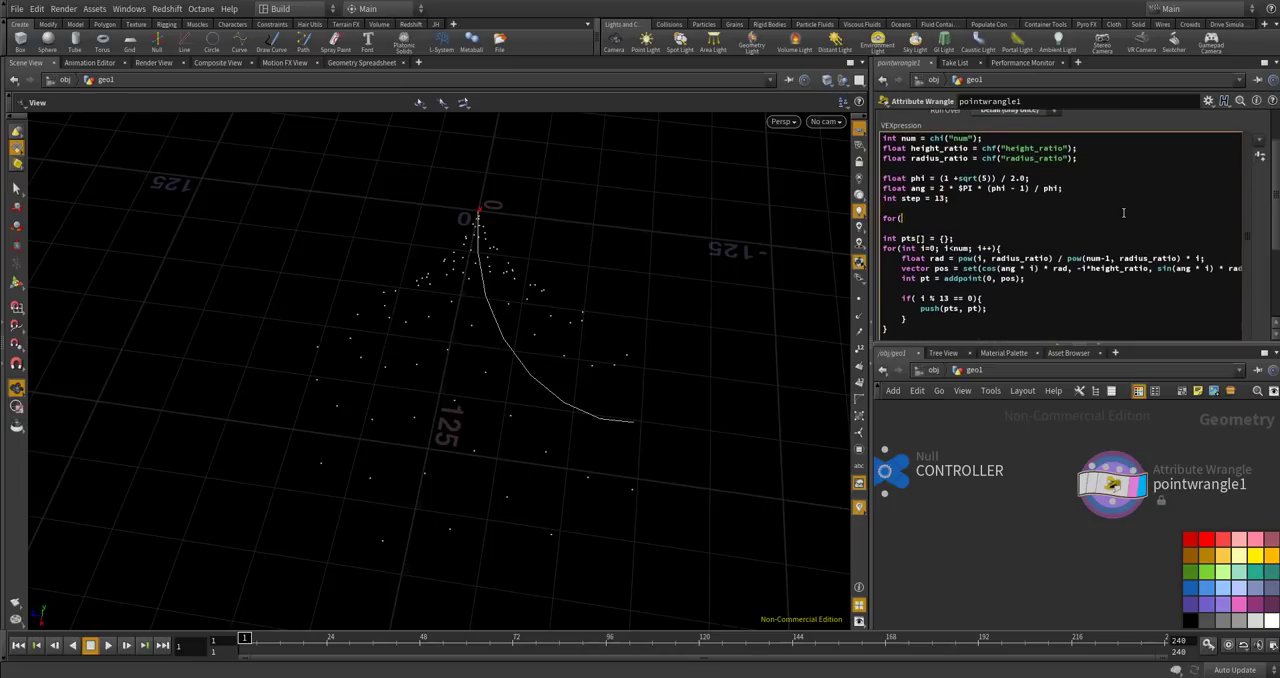
{"action": "type", "text": "int i=0; i<step; i++){"}
{"action": "key", "text": "BackSpace"}
{"action": "key", "text": "BackSpace"}
{"action": "key", "text": "BackSpace"}
{"action": "key", "text": "BackSpace"}
{"action": "key", "text": "BackSpace"}
{"action": "type", "text": "i++){"}
{"action": "key", "text": "Return"}
{"action": "type", "text": "}"}
{"action": "key", "text": "Return"}
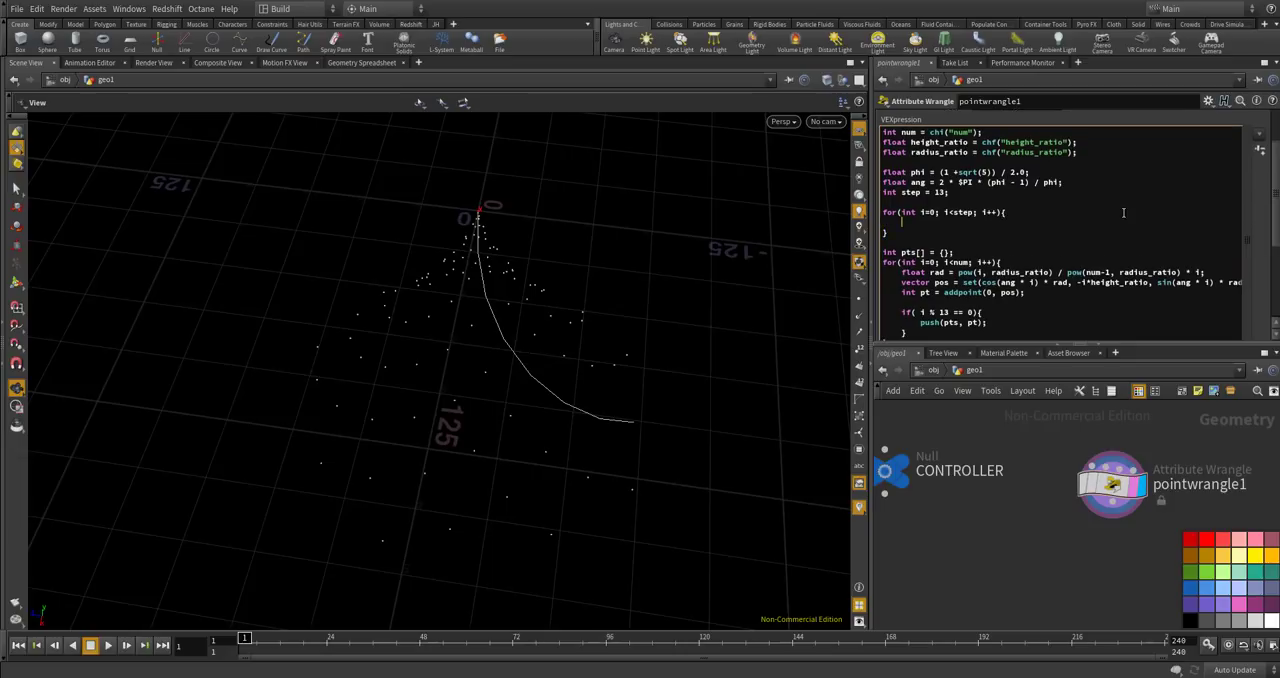
Inside the new step loop, create a point at the origin with int pt = addpoint(0, set(0,0,0));.
{"action": "type", "text": "int pt = addpoint("}
{"action": "scroll", "coordinate": [517, 180], "scroll_direction": "up", "scroll_amount": 10}
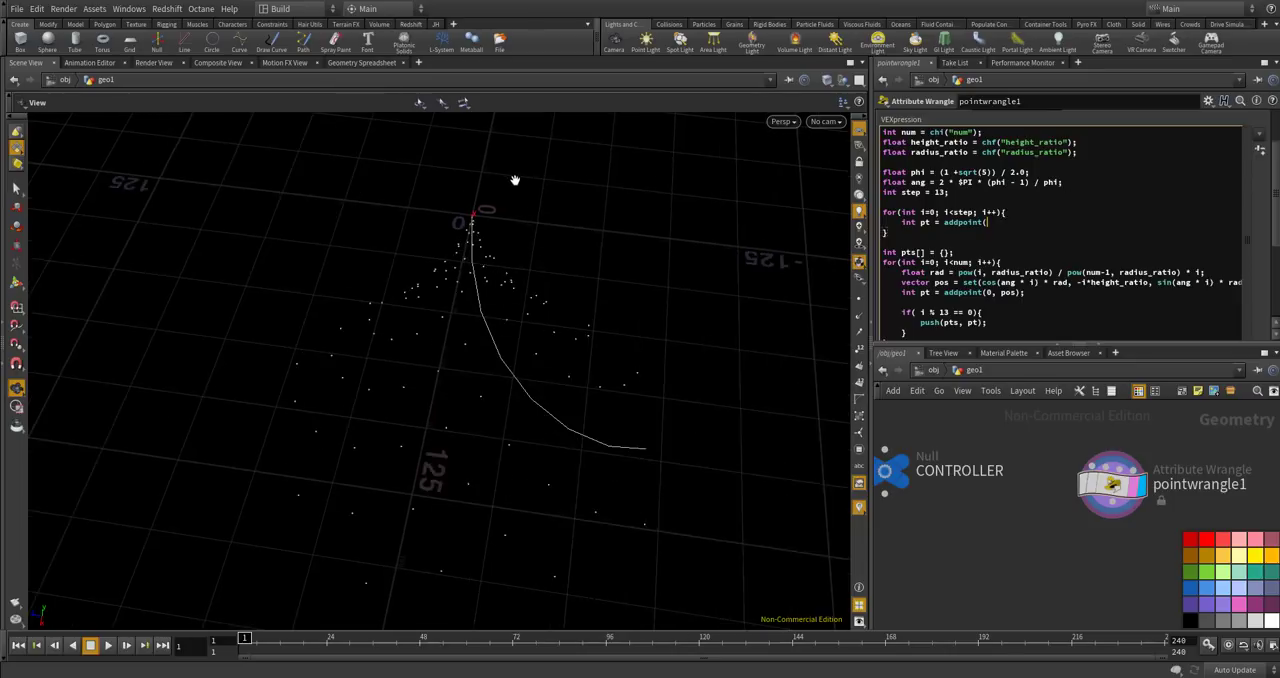
{"action": "scroll", "coordinate": [468, 212], "scroll_direction": "down", "scroll_amount": 4}
{"action": "scroll", "coordinate": [470, 211], "scroll_direction": "up", "scroll_amount": 7}
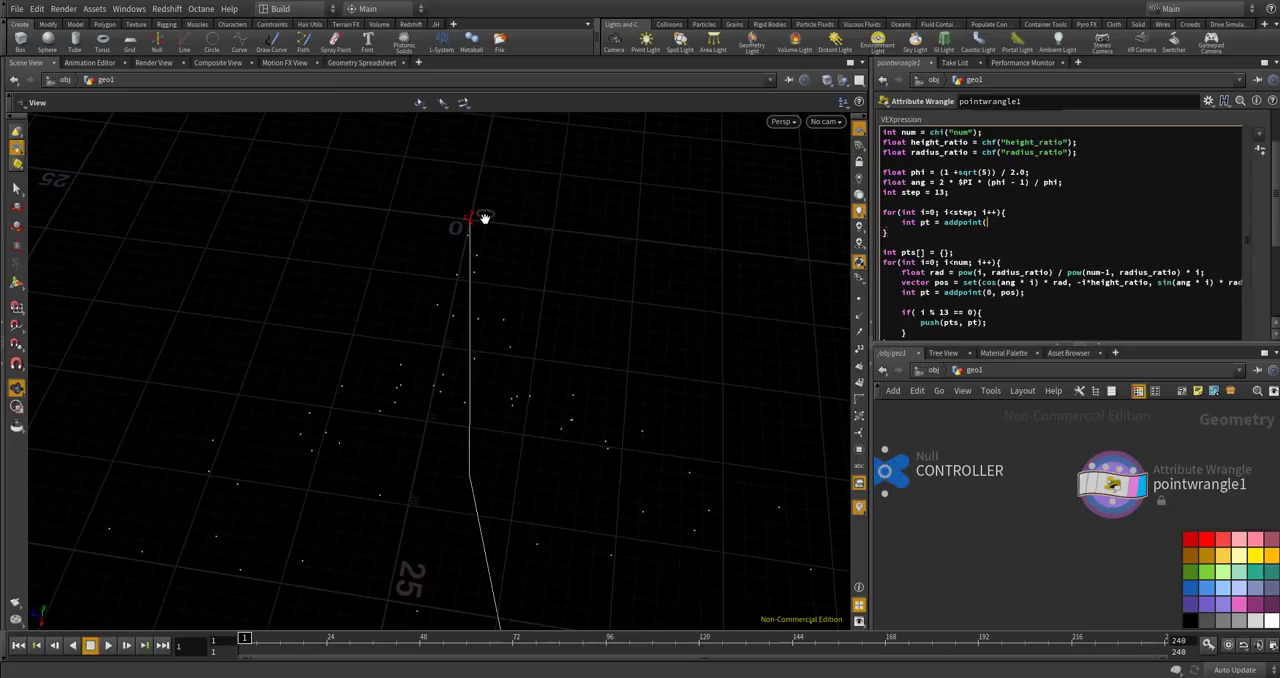
{"action": "scroll", "coordinate": [484, 219], "scroll_direction": "down", "scroll_amount": 2}
{"action": "scroll", "coordinate": [474, 222], "scroll_direction": "down", "scroll_amount": 4}
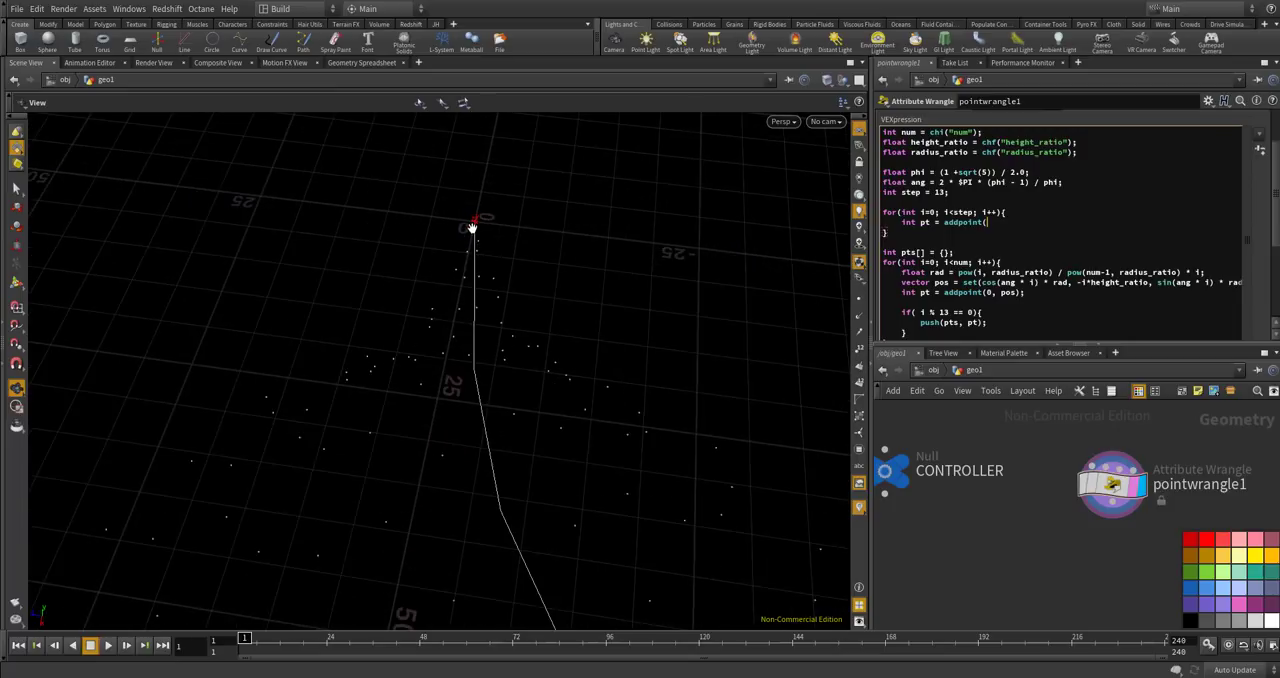
{"action": "scroll", "coordinate": [440, 263], "scroll_direction": "down", "scroll_amount": 4}
{"action": "scroll", "coordinate": [467, 236], "scroll_direction": "up", "scroll_amount": 5}
{"action": "scroll", "coordinate": [461, 225], "scroll_direction": "down", "scroll_amount": 3}
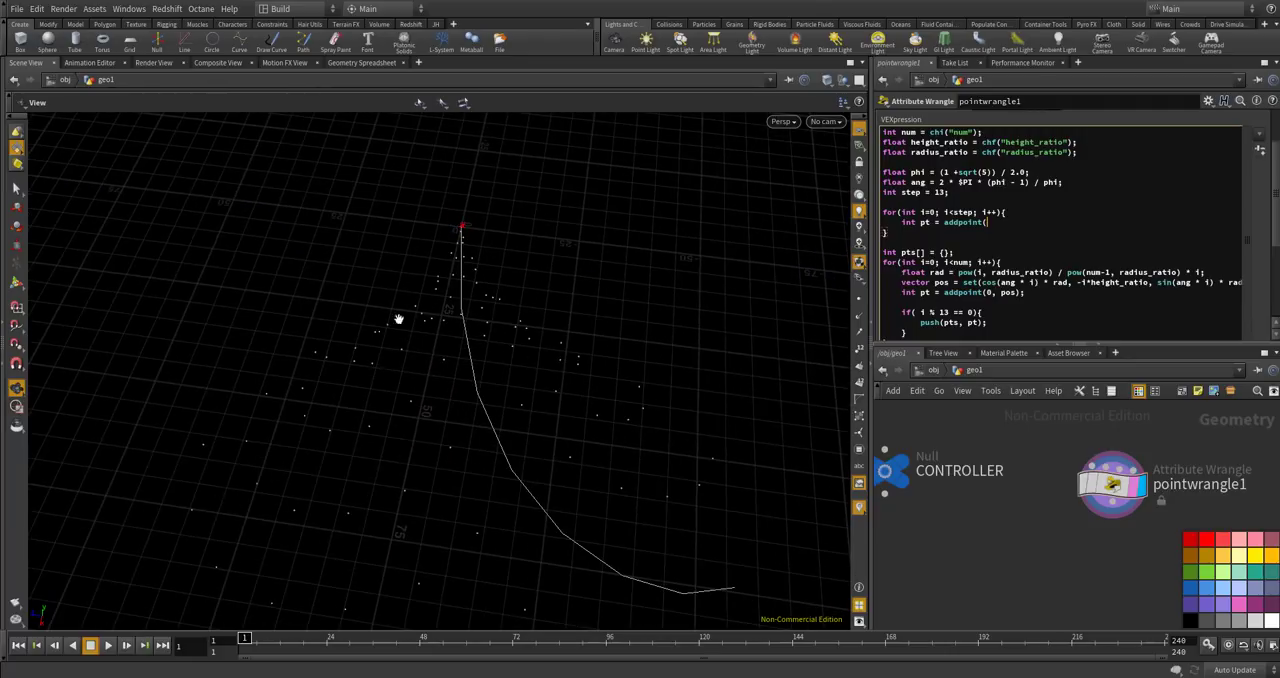
{"action": "scroll", "coordinate": [466, 314], "scroll_direction": "down", "scroll_amount": 2}
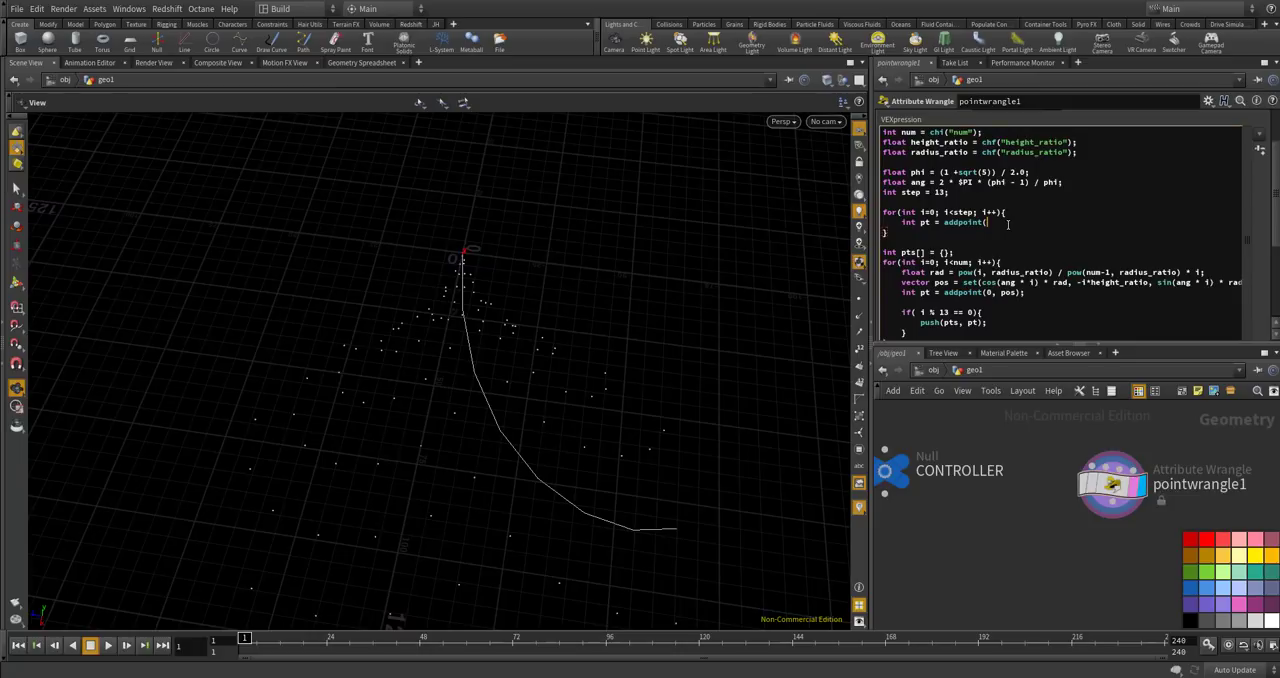
{"action": "type", "text": "0, sqrt("}
{"action": "type", "text": "0,0,0));"}
{"action": "key", "text": "Return"}
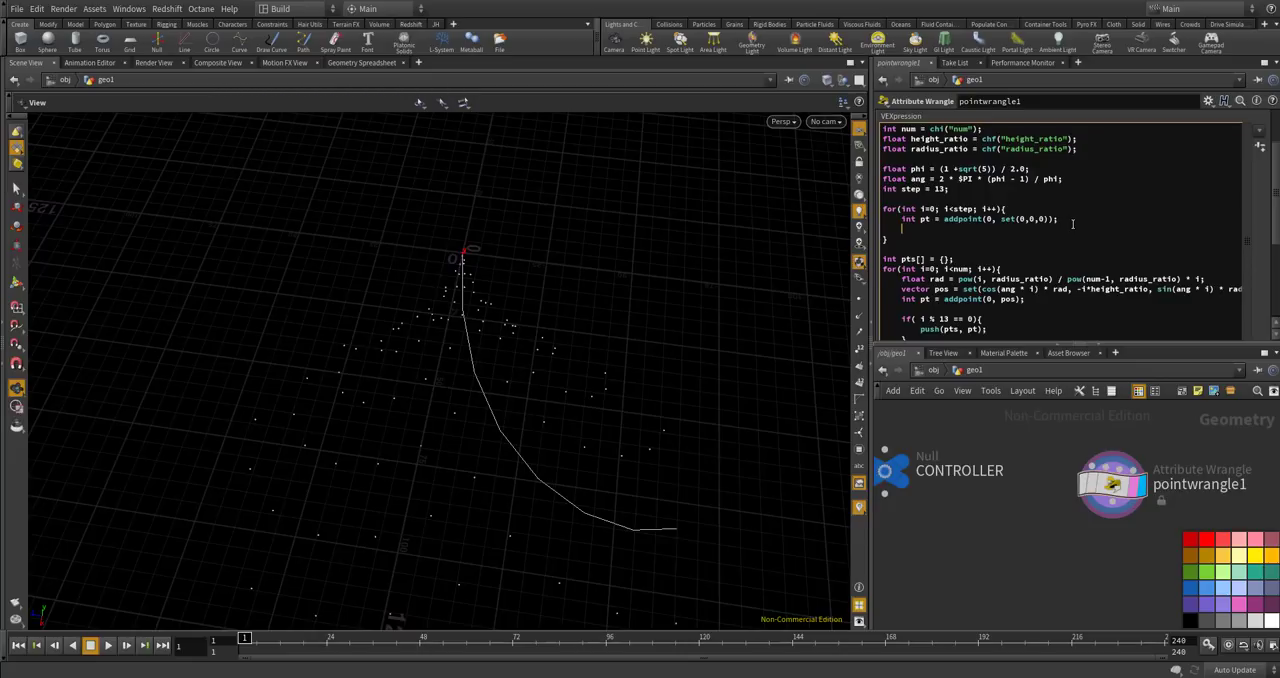
In the step loop, below the addpoint line, add setpointattrib(0, "connect", pt, i); to store the loop index on each origin point.
{"action": "type", "text": "set"}
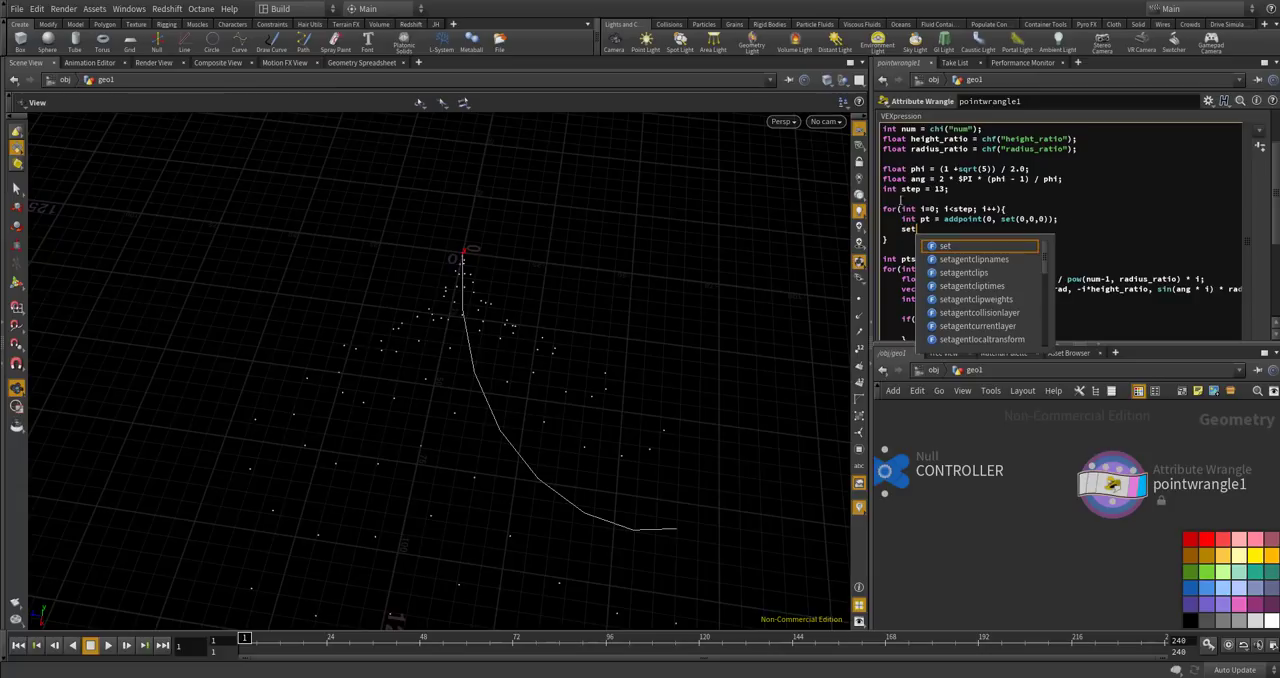
{"action": "type", "text": "poin"}
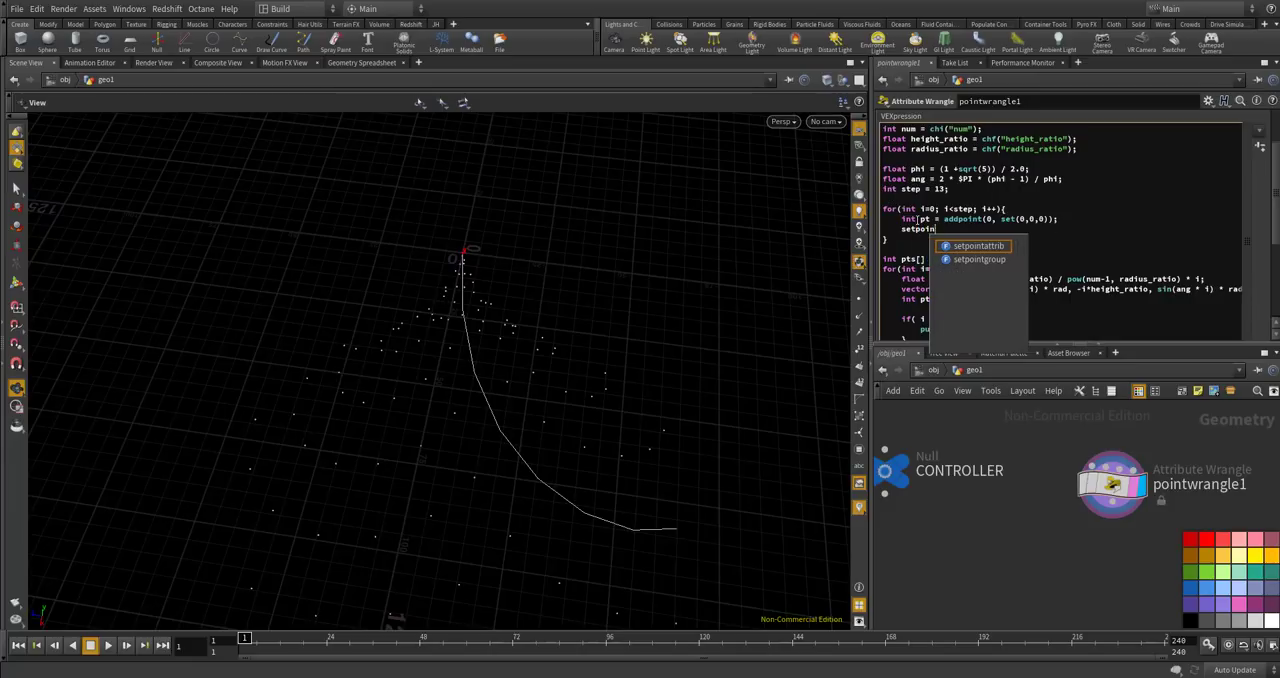
{"action": "type", "text": "tattrib(0, \"co"}
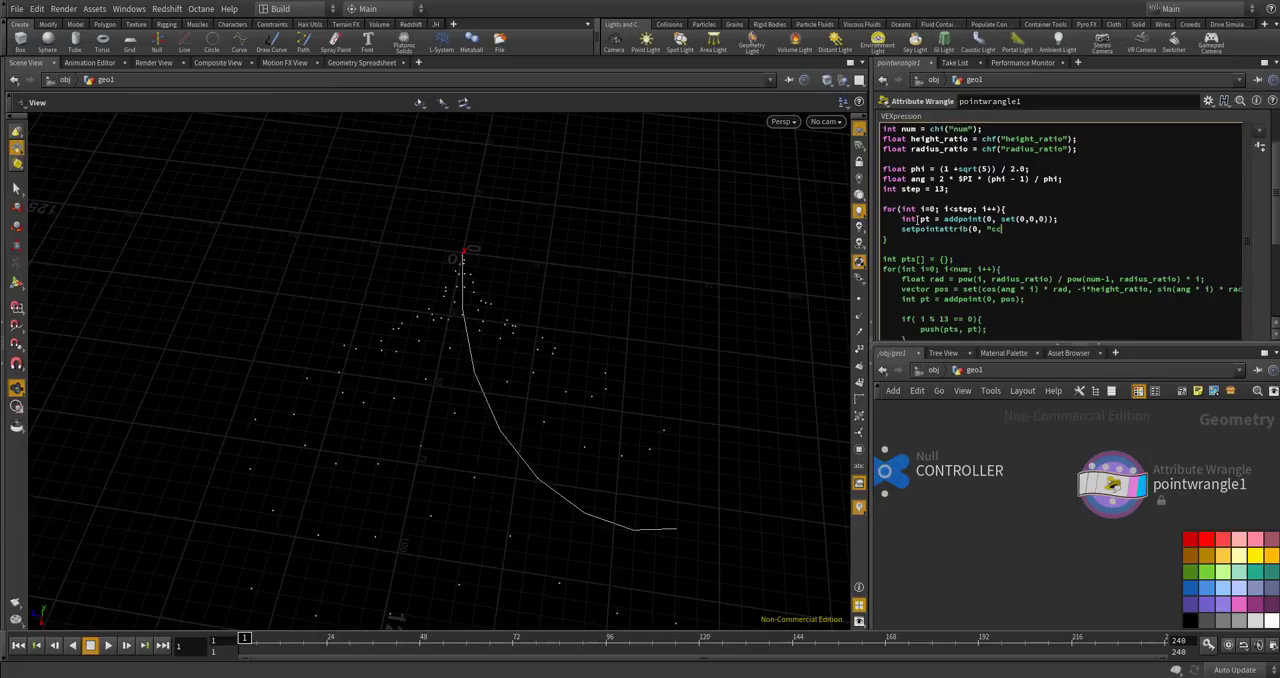
{"action": "type", "text": "nnect\","}
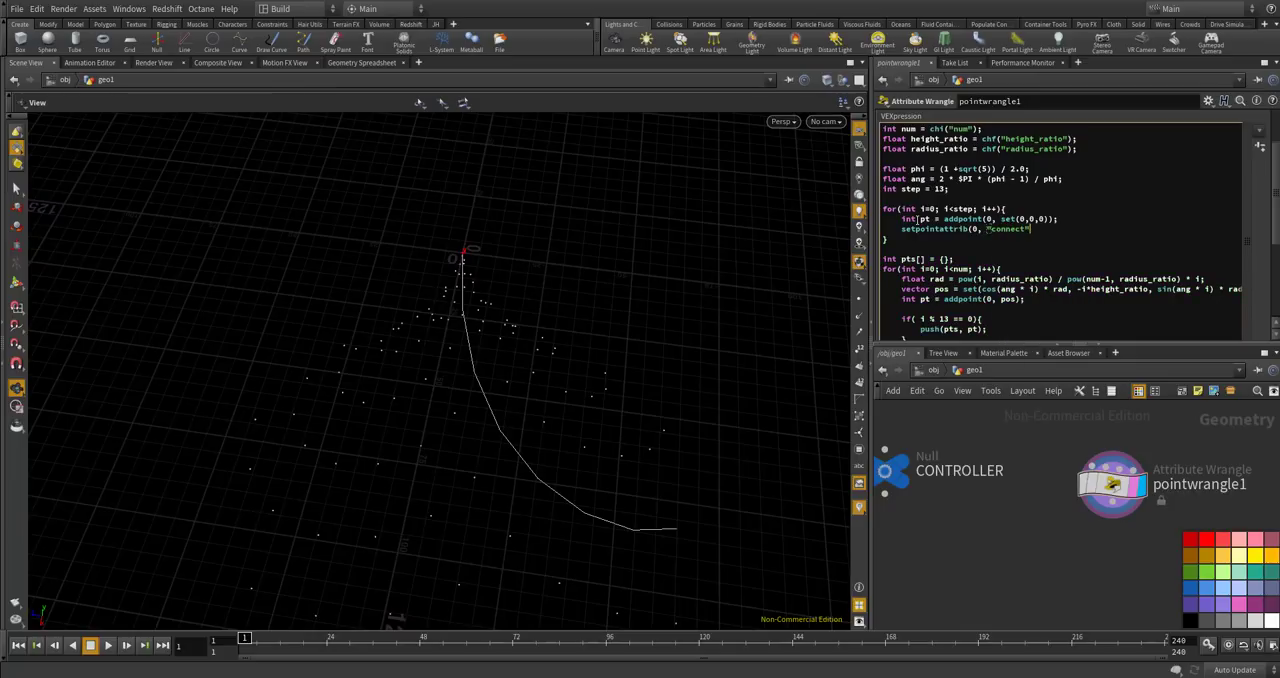
{"action": "type", "text": " pt, i);"}
{"action": "left_click_drag", "start_coordinate": [517, 346], "coordinate": [525, 333], "text": "alt"}
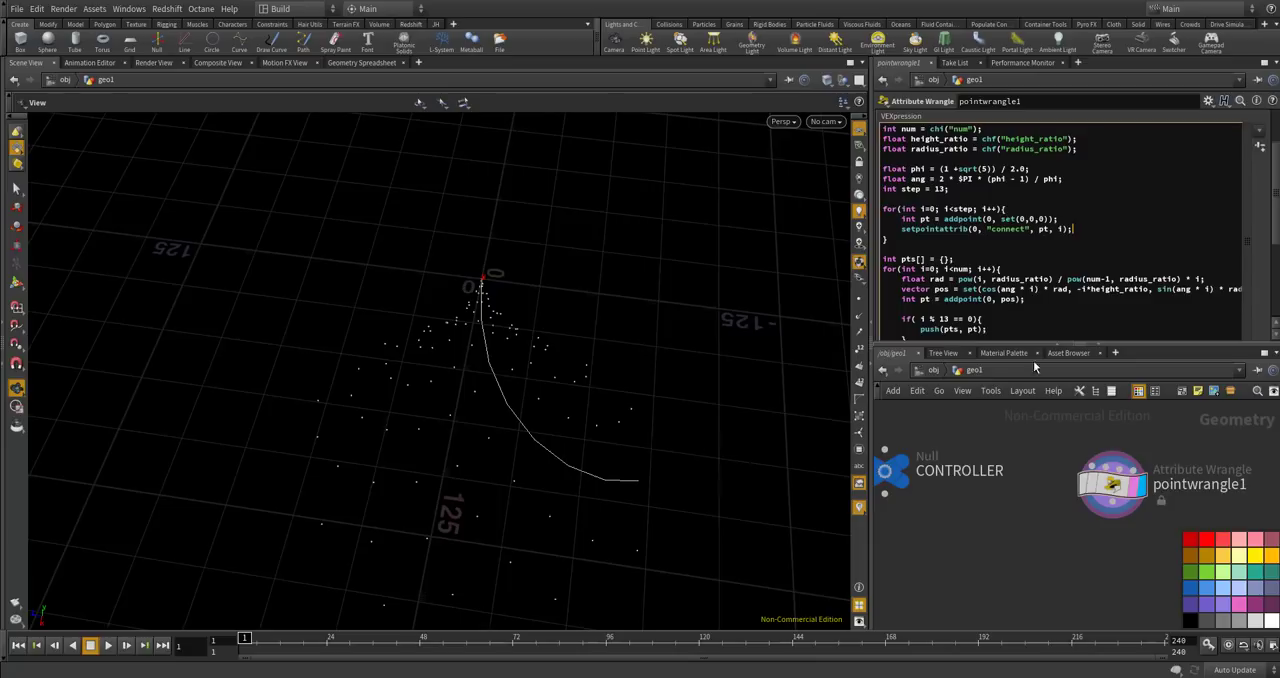
Delete the entire modulo if block that pushes points into pts from the num loop.
{"action": "left_click", "coordinate": [1061, 309]}
{"action": "scroll", "coordinate": [1061, 309], "scroll_direction": "down", "scroll_amount": 3}
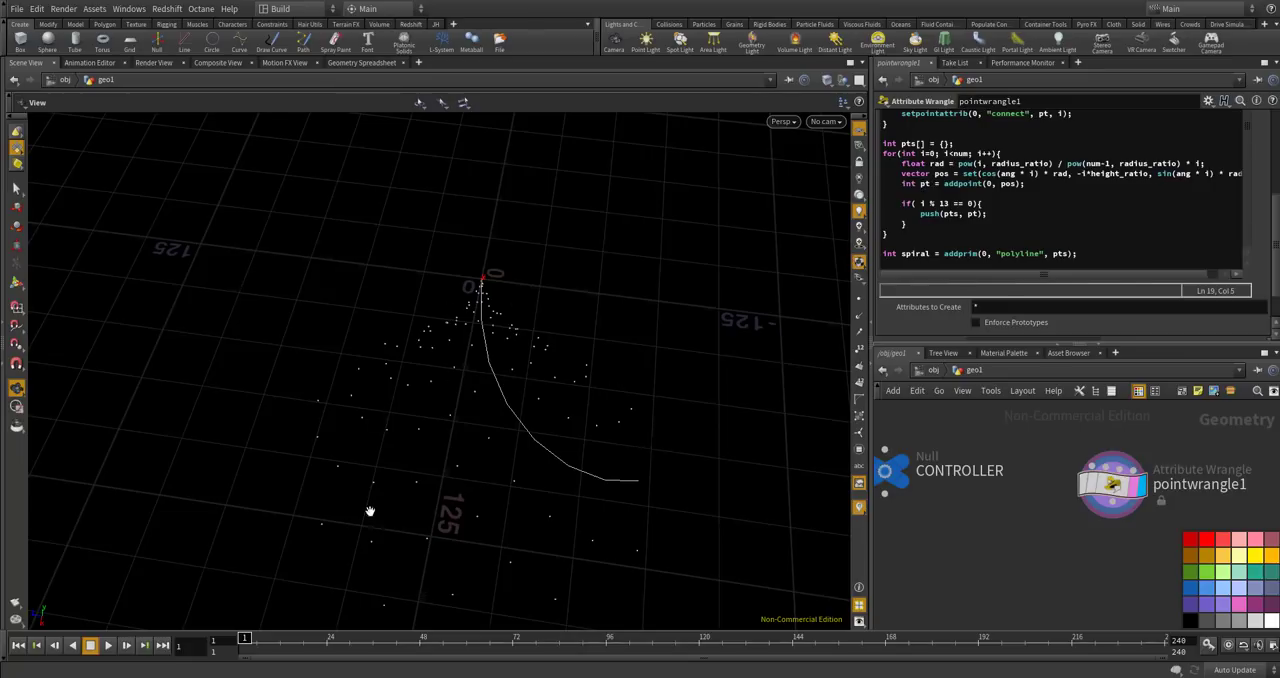
{"action": "left_click_drag", "start_coordinate": [908, 226], "coordinate": [910, 205]}
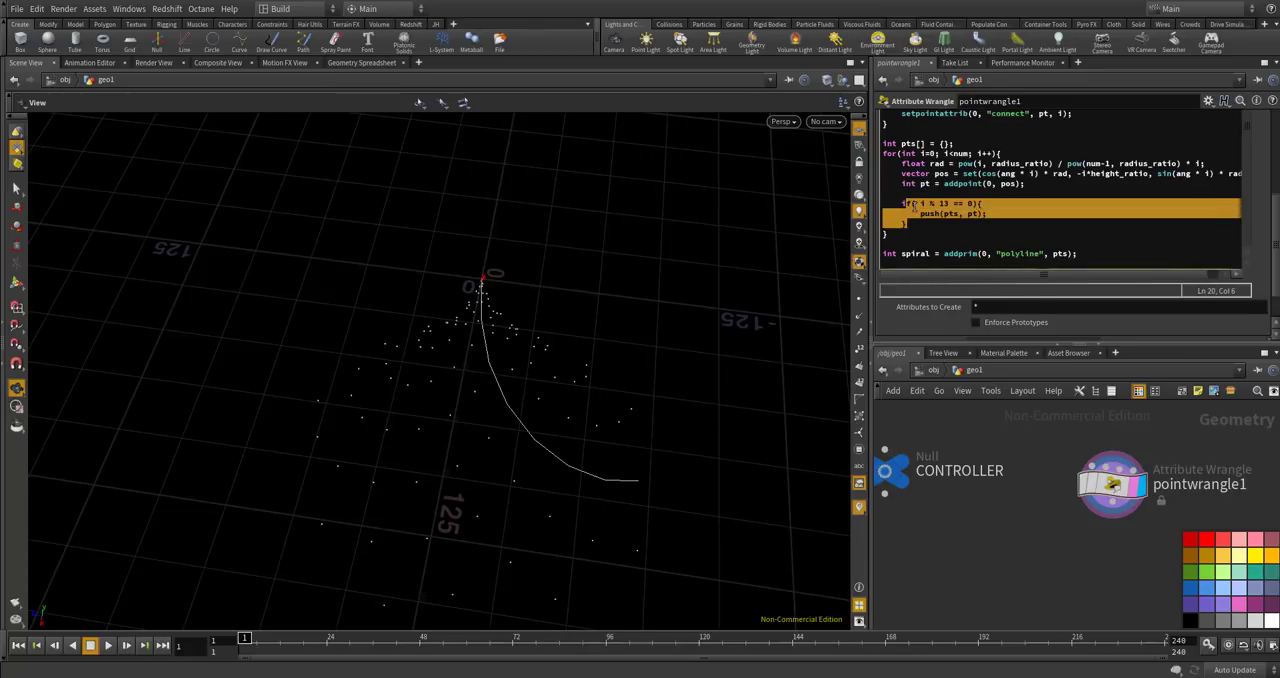
{"action": "key", "text": "BackSpace"}
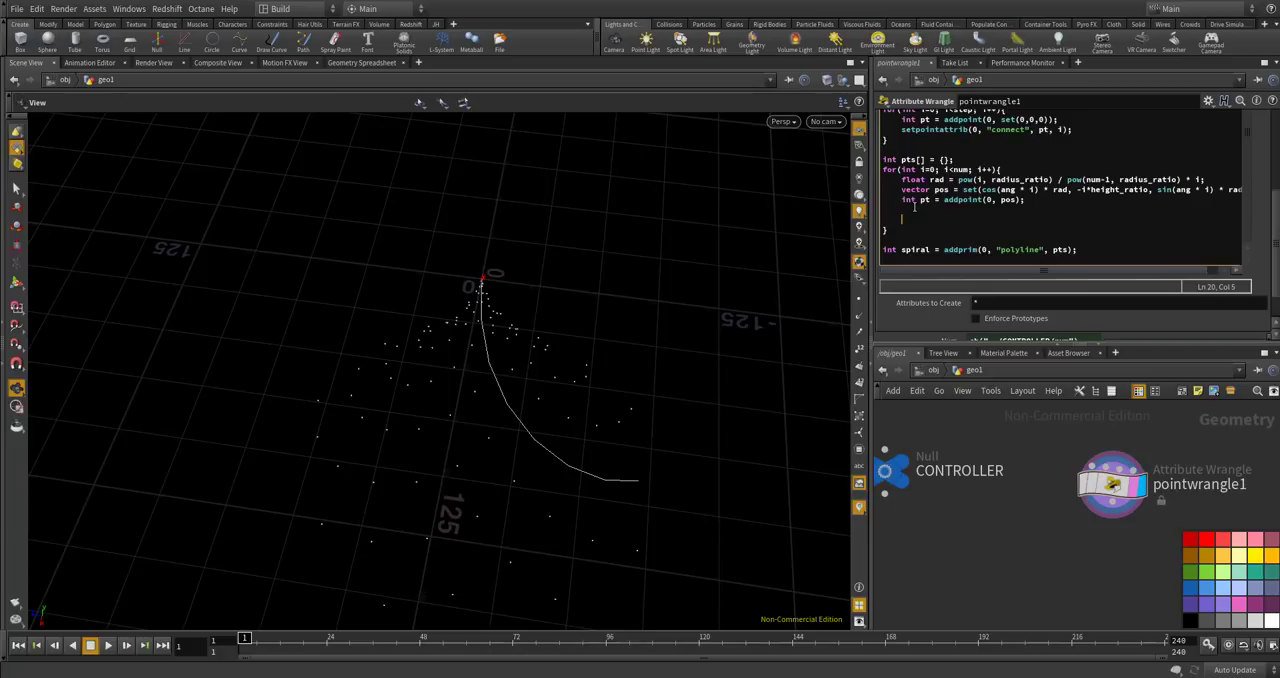
At the end of the num loop, add setpointattrib(0, "connect", pt, i % step); for each spiral point.
{"action": "type", "text": "setpointr"}
{"action": "key", "text": "BackSpace"}
{"action": "type", "text": "attribu"}
{"action": "key", "text": "BackSpace"}
{"action": "type", "text": "(0,k"}
{"action": "key", "text": "BackSpace"}
{"action": "type", "text": "\"connect\", "}
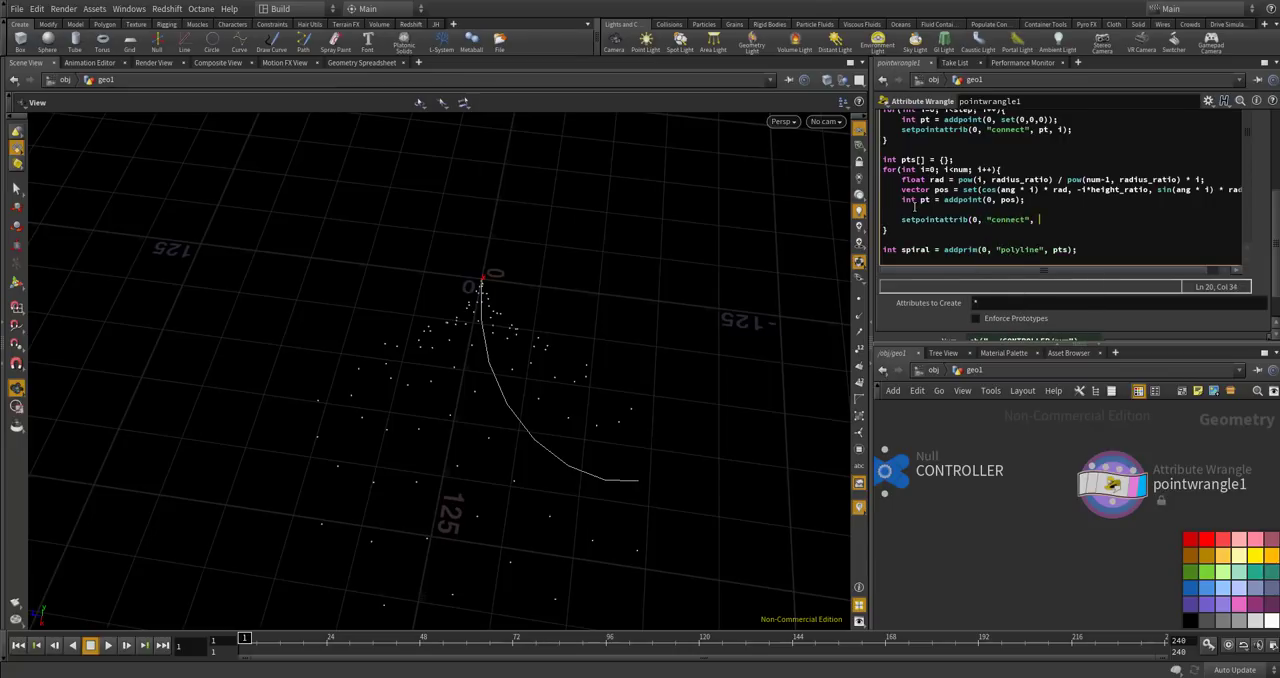
{"action": "type", "text": "pt, i % step);"}
{"action": "double_click", "coordinate": [1086, 219]}
{"action": "left_click", "coordinate": [1144, 227]}
{"action": "left_click", "coordinate": [1025, 527]}
Remove the addprim polyline line after the num loop and the pts array declaration before it.
{"action": "left_click_drag", "start_coordinate": [1078, 250], "coordinate": [859, 262]}
{"action": "key", "text": "BackSpace"}
{"action": "key", "text": "BackSpace"}
{"action": "key", "text": "BackSpace"}
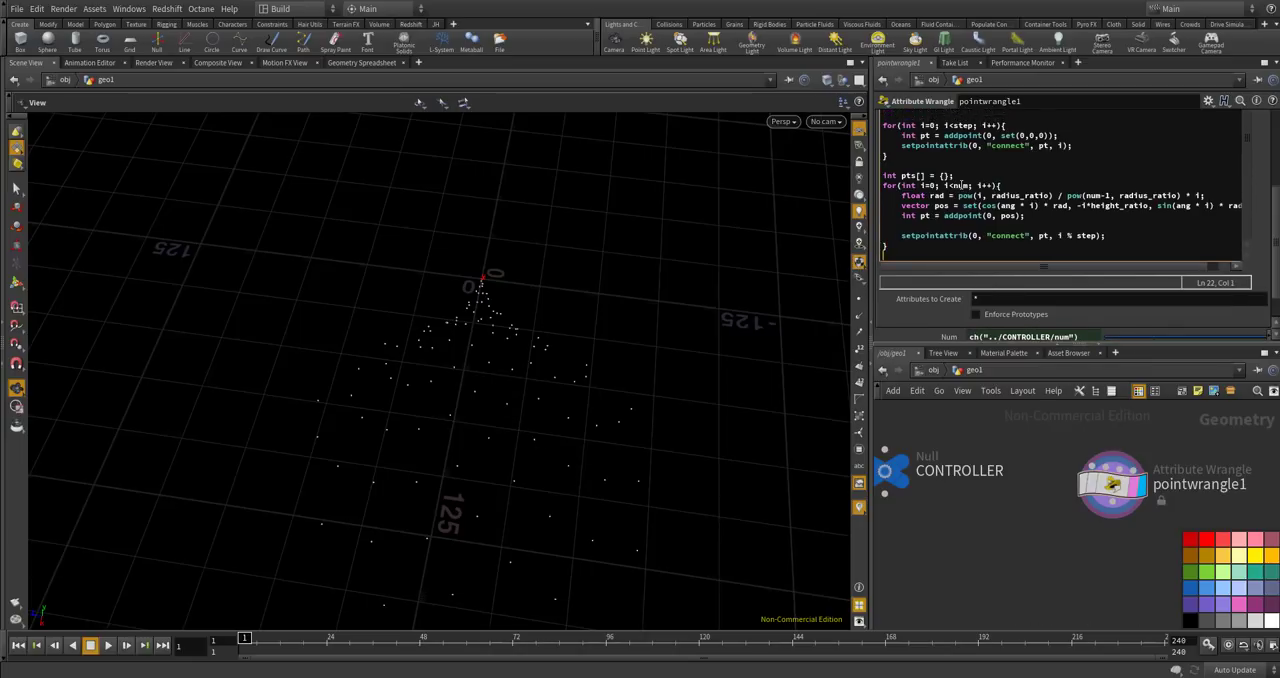
{"action": "left_click_drag", "start_coordinate": [960, 177], "coordinate": [867, 179]}
{"action": "key", "text": "BackSpace"}
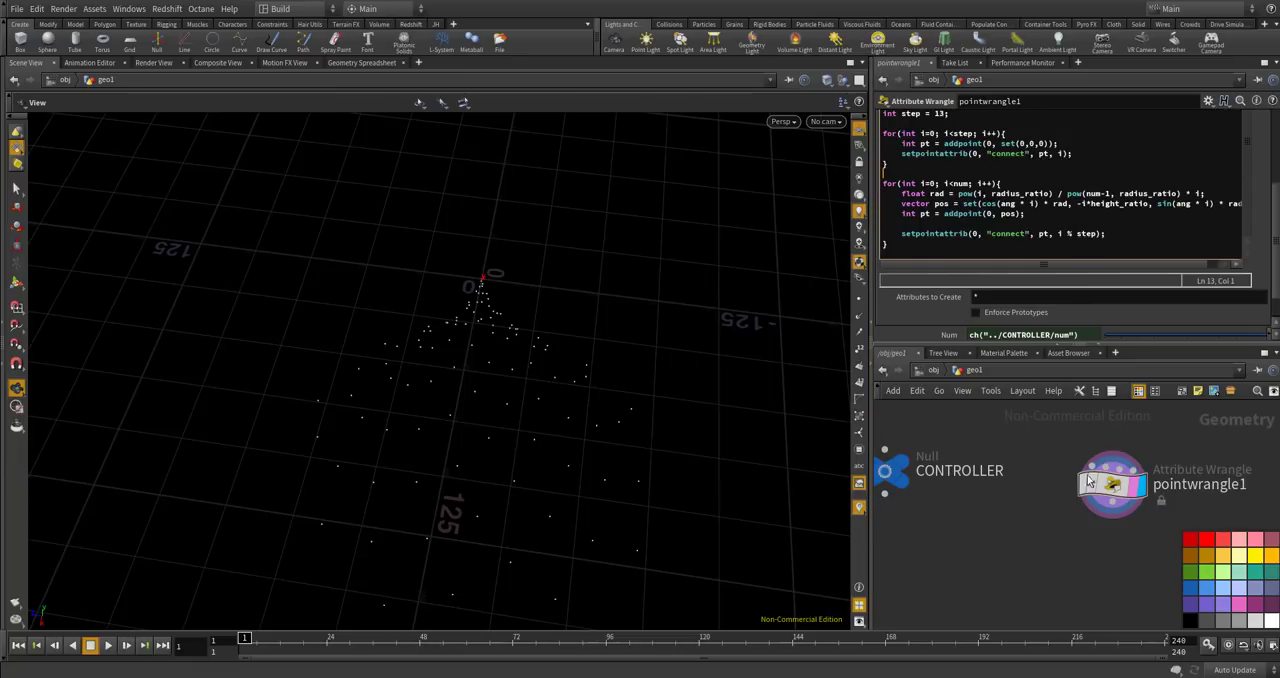
Add a Geometry Spreadsheet beside the wrangle's parameters, check the connect values of the points, and return to the wrangle code.
{"action": "left_click", "coordinate": [1078, 62]}
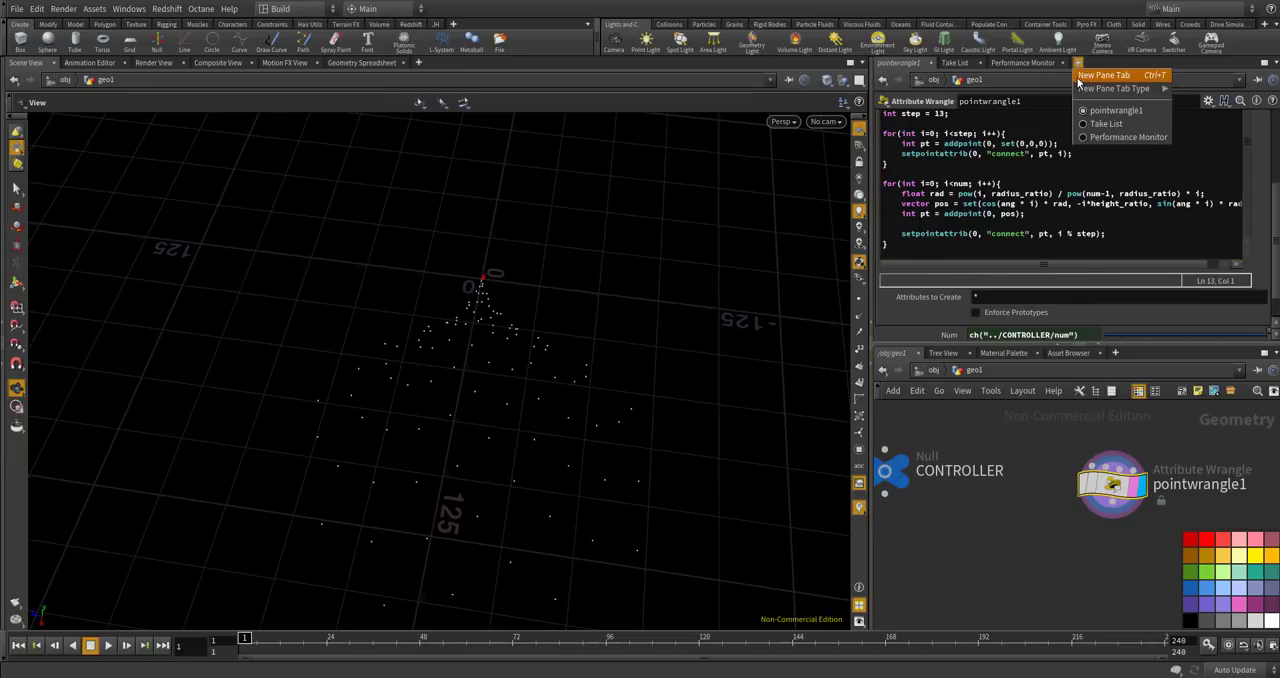
{"action": "mouse_move", "coordinate": [1160, 89]}
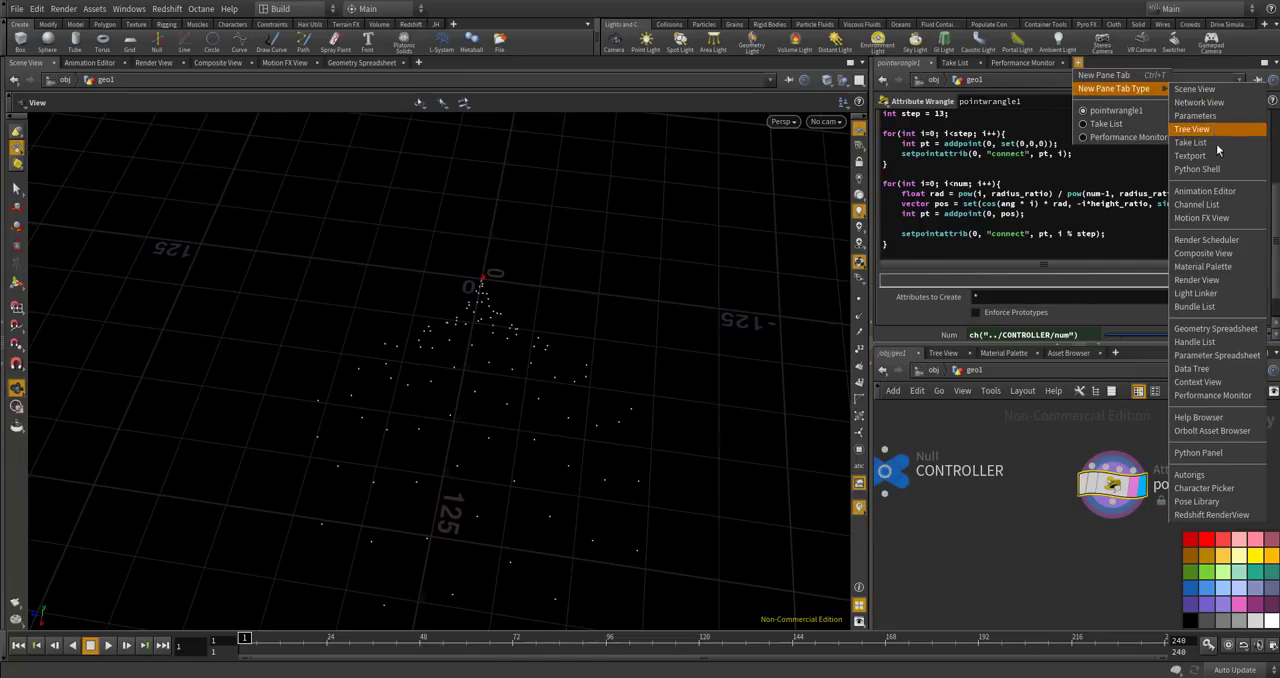
{"action": "left_click", "coordinate": [1210, 328]}
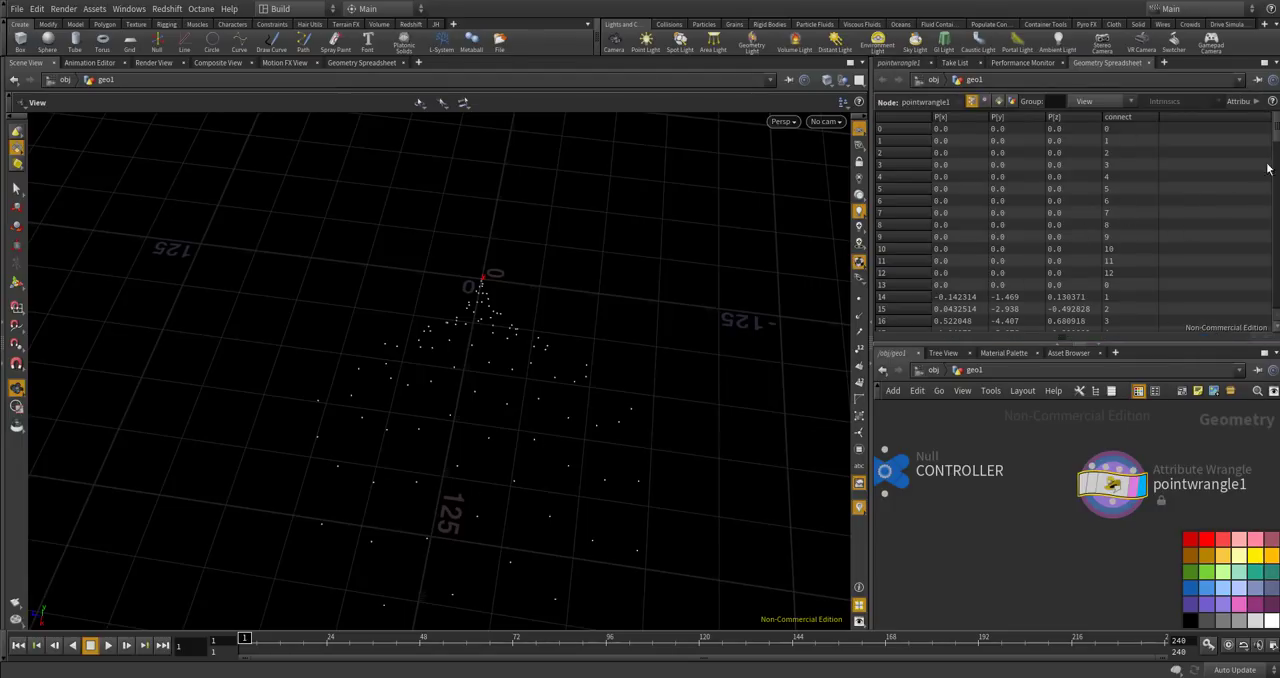
{"action": "mouse_move", "coordinate": [1277, 132]}
{"action": "left_mouse_down"}
{"action": "mouse_move", "coordinate": [1277, 296]}
{"action": "mouse_move", "coordinate": [1277, 122]}
{"action": "left_mouse_up"}
{"action": "left_click", "coordinate": [891, 67]}
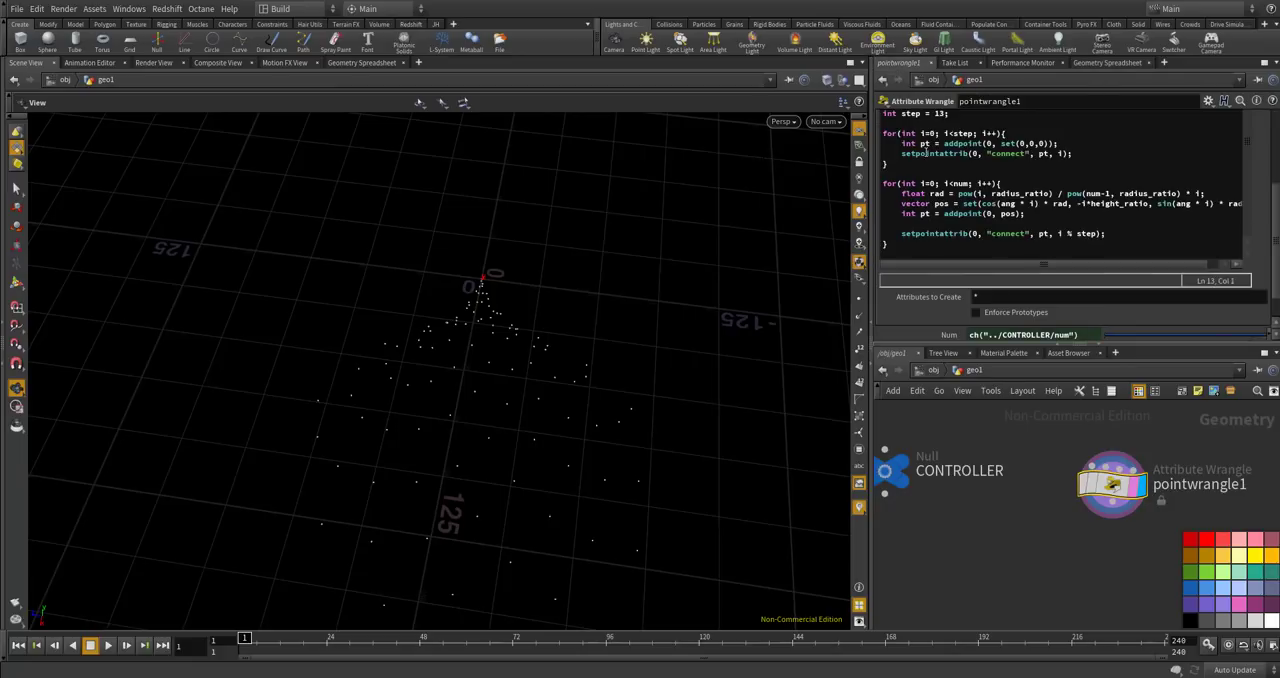
Place an Add node directly below pointwrangle1, connected to its output, and display its result.
{"action": "key", "text": "Tab"}
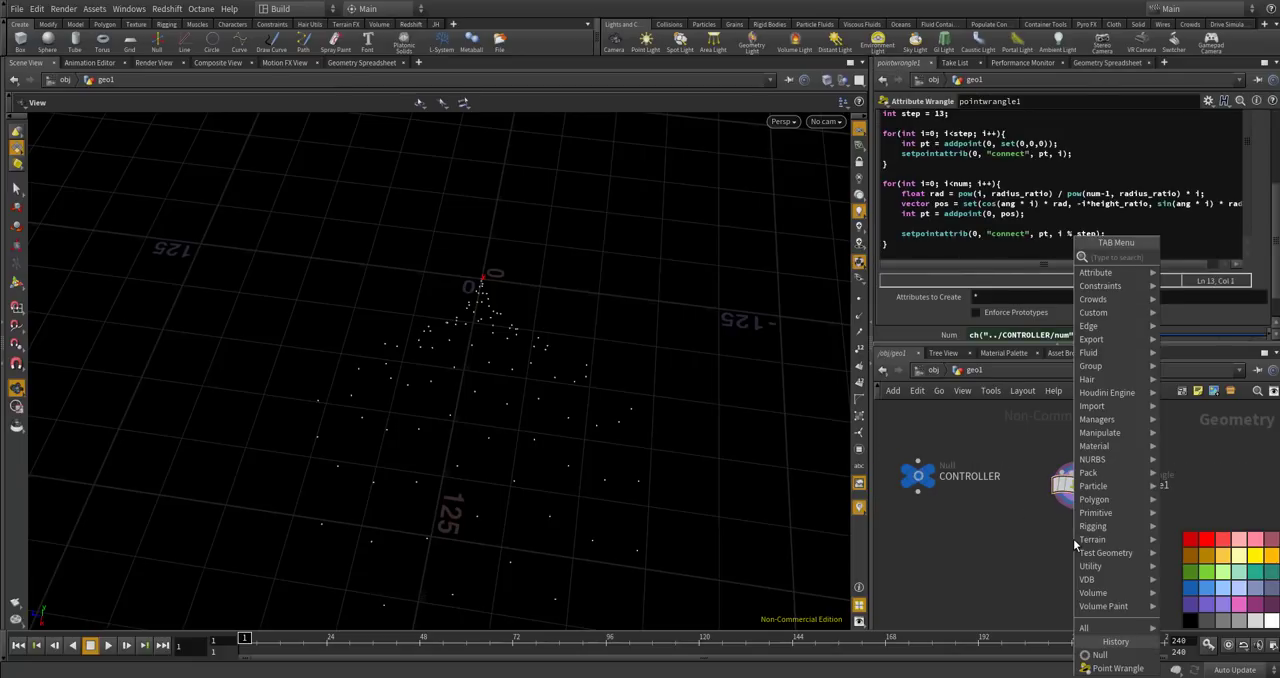
{"action": "key", "text": "Return"}
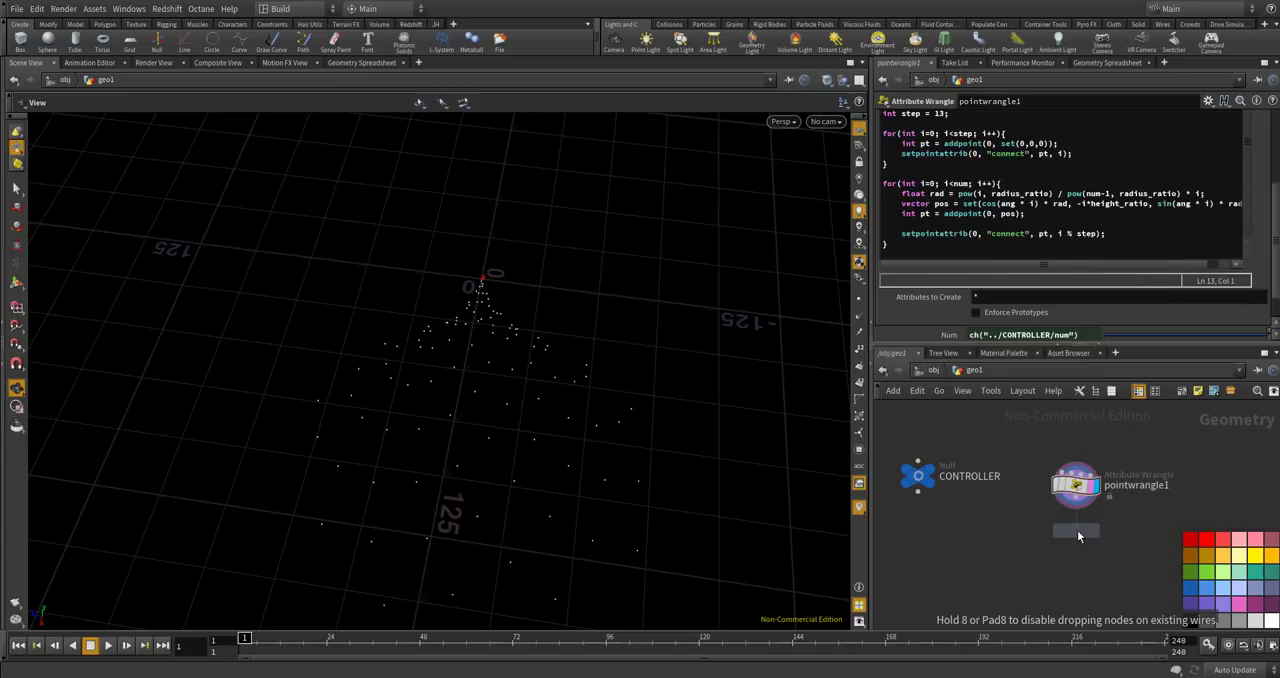
{"action": "left_click", "coordinate": [1077, 530]}
{"action": "scroll", "coordinate": [1077, 540], "scroll_direction": "up", "scroll_amount": 5}
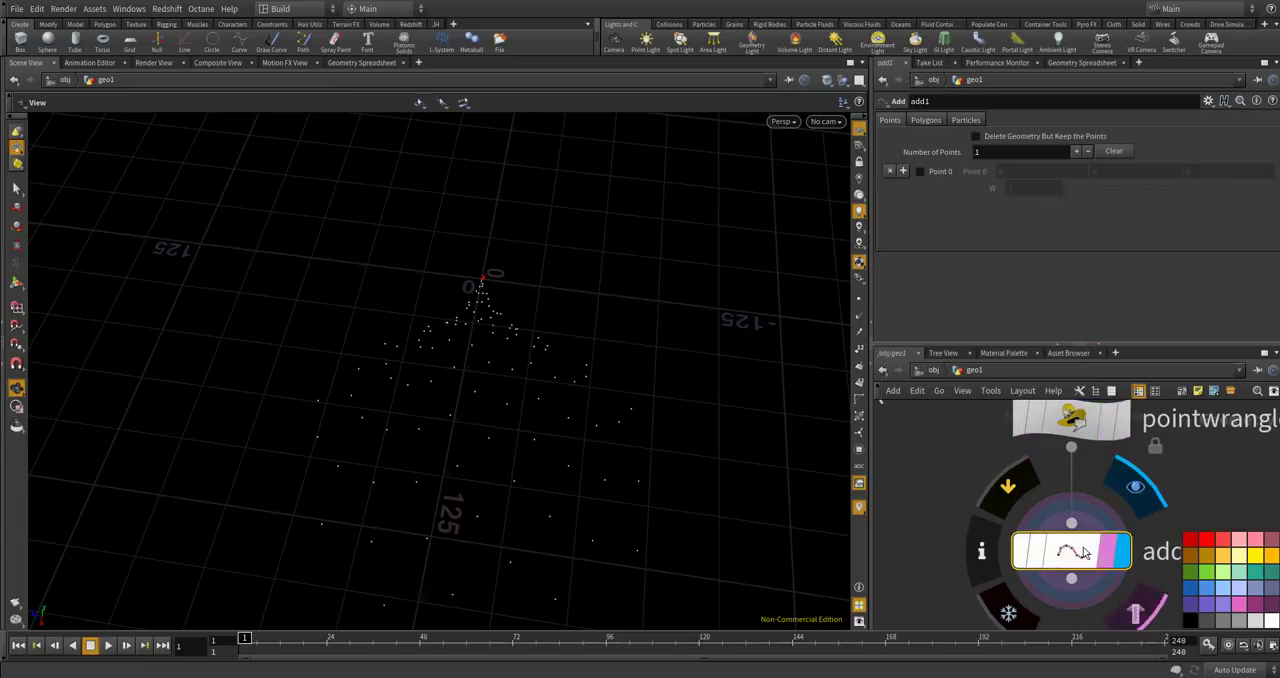
{"action": "left_click", "coordinate": [1126, 558]}
Set the Add node to create polygons by group, with the Add mode set to By Attribute.
{"action": "left_click", "coordinate": [925, 120]}
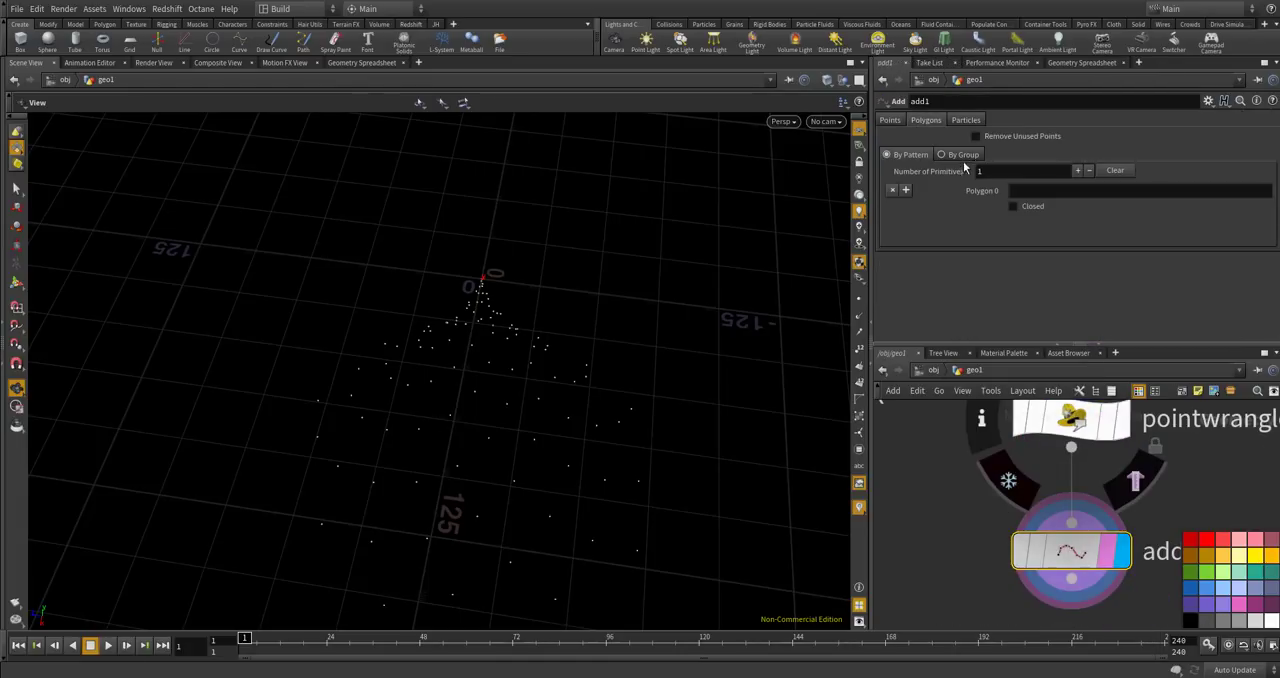
{"action": "left_click", "coordinate": [975, 155]}
{"action": "left_click", "coordinate": [1027, 188]}
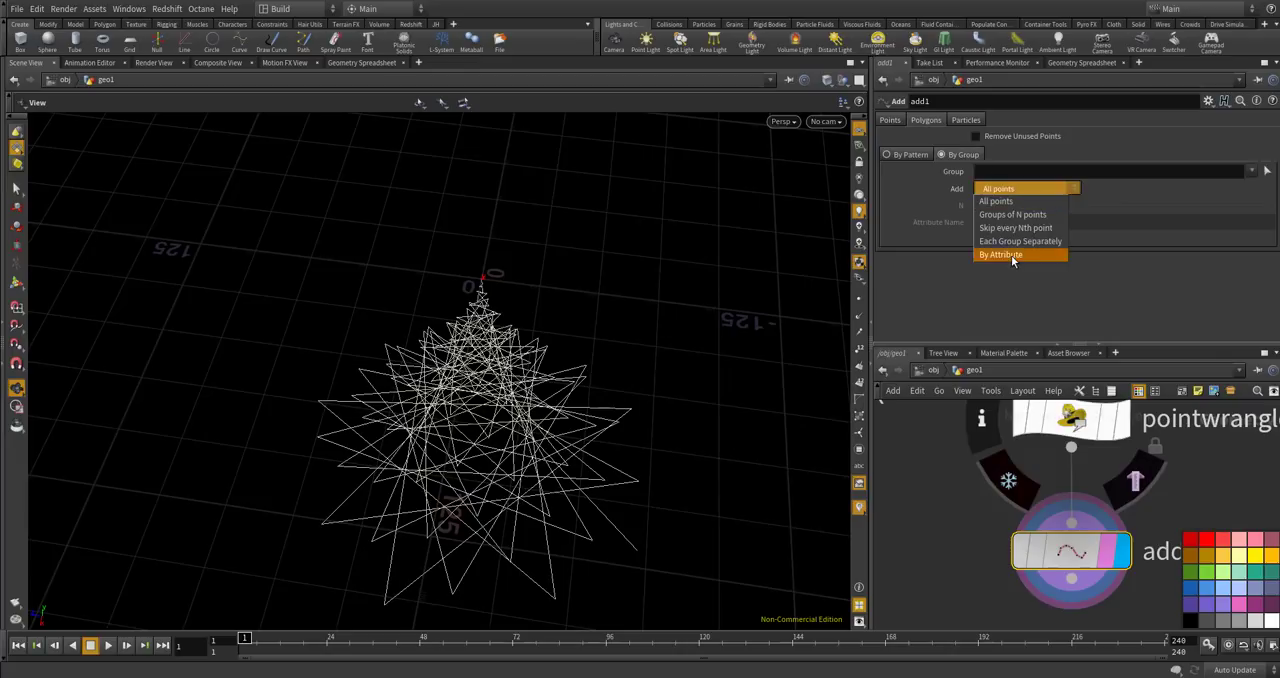
{"action": "left_click", "coordinate": [1012, 255]}
Try entering connect as the Add node's Group and inspect the points in the viewport.
{"action": "left_click", "coordinate": [990, 170]}
{"action": "type", "text": "connect"}
{"action": "key", "text": "Return"}
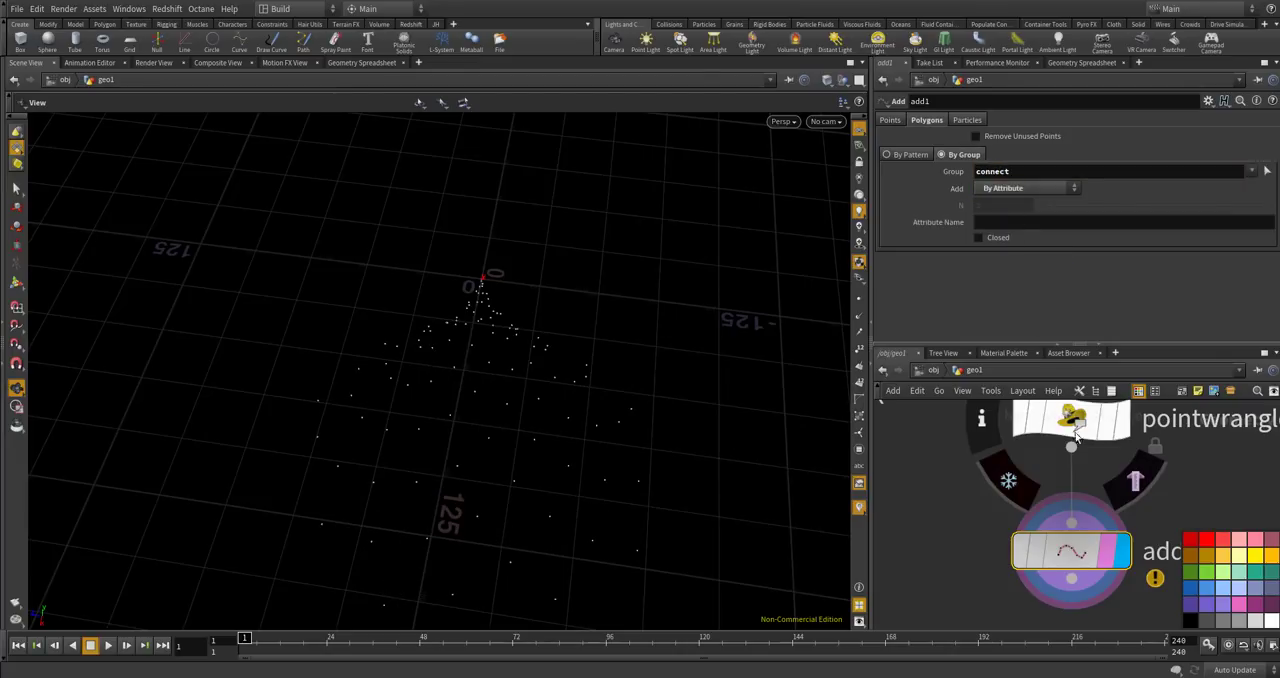
{"action": "scroll", "coordinate": [1005, 437], "scroll_direction": "down", "scroll_amount": 3}
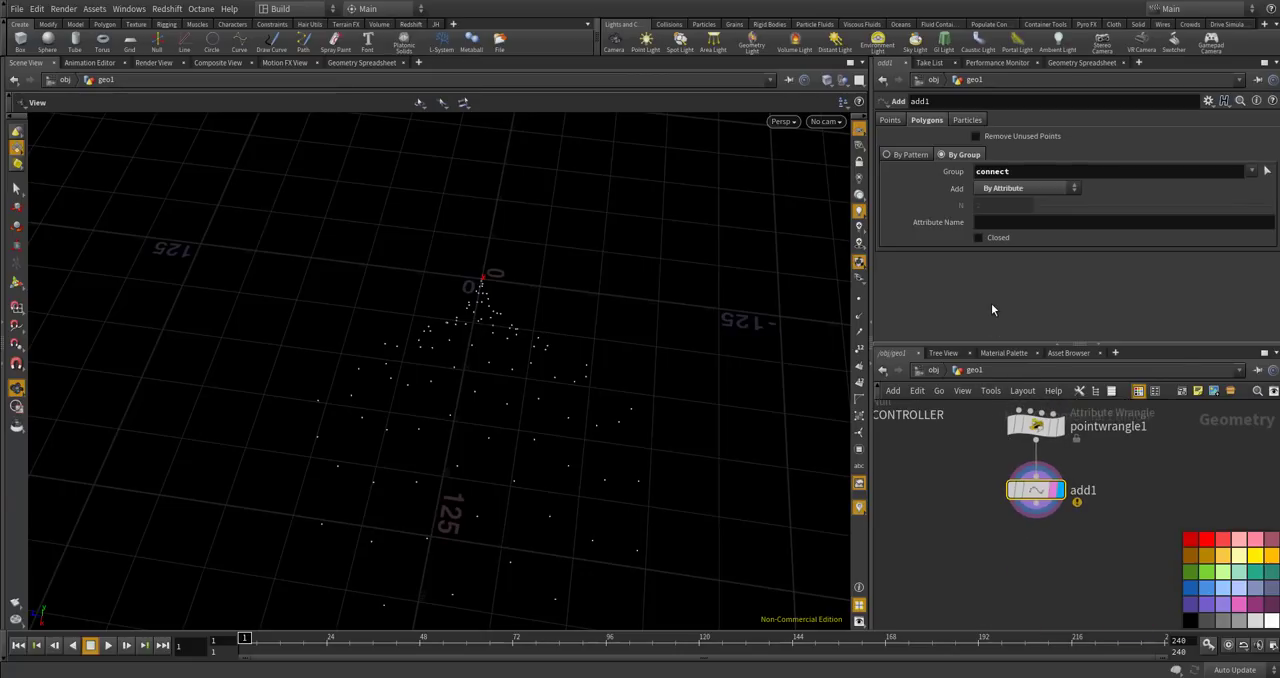
{"action": "left_click_drag", "start_coordinate": [583, 495], "coordinate": [620, 406]}
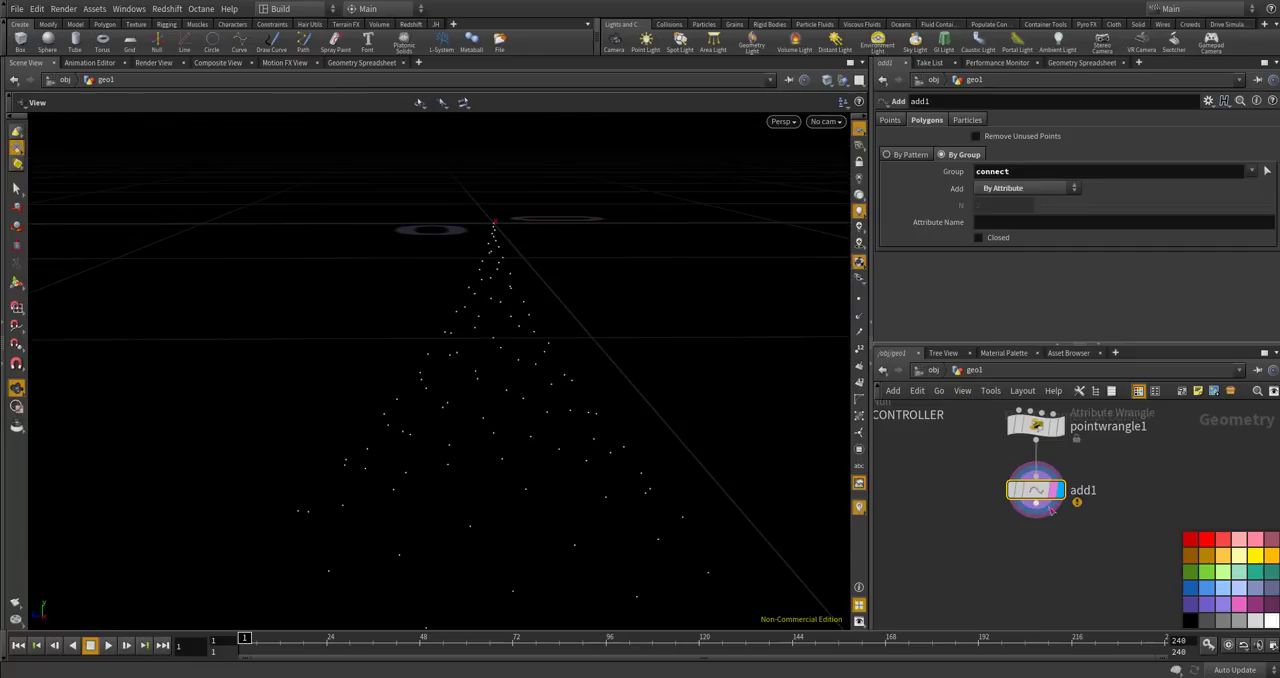
Review the connect attribute of pointwrangle1's points in the geometry spreadsheet, and return to the add1 settings.
{"action": "scroll", "coordinate": [1050, 500], "scroll_direction": "up", "scroll_amount": 2}
{"action": "left_click", "coordinate": [1009, 427]}
{"action": "left_click", "coordinate": [1107, 62]}
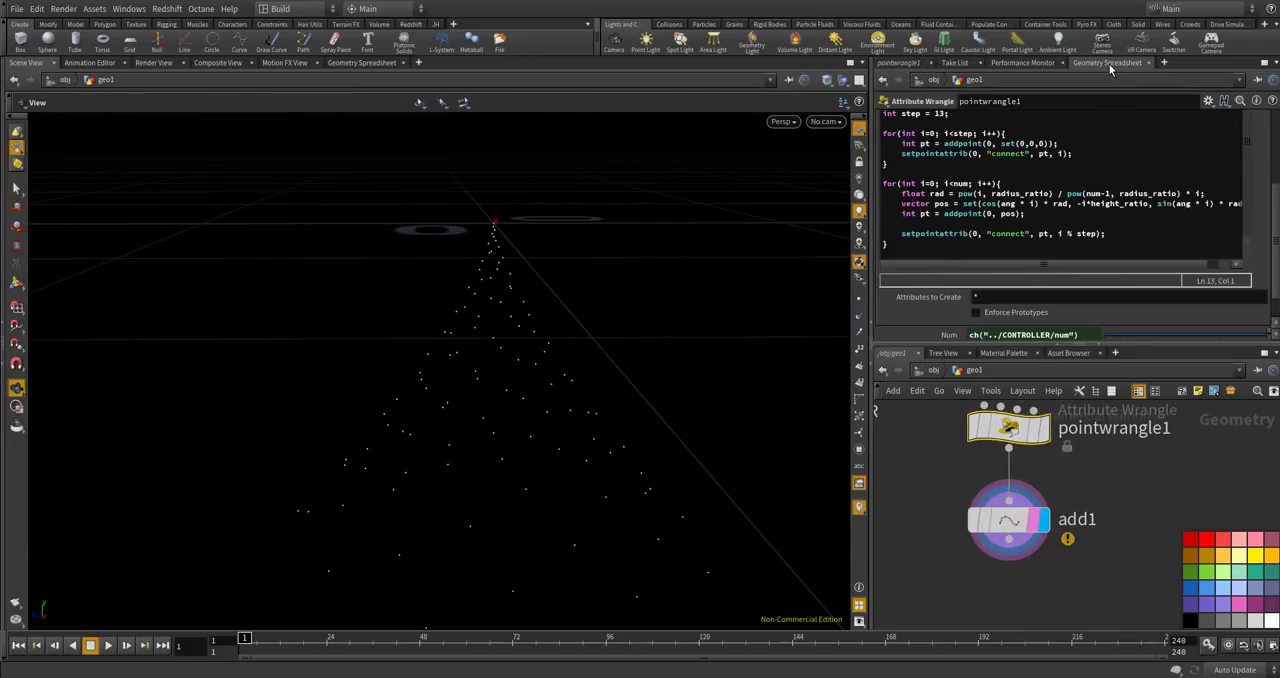
{"action": "scroll", "coordinate": [1130, 171], "scroll_direction": "down", "scroll_amount": 6}
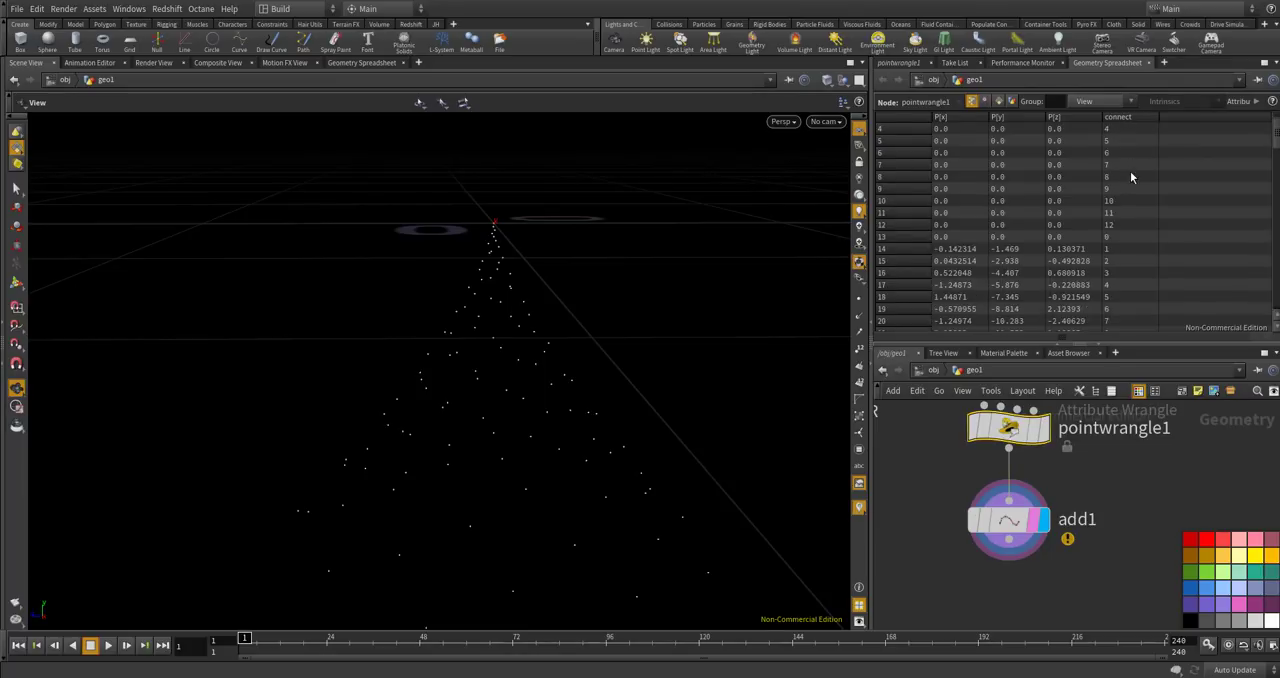
{"action": "scroll", "coordinate": [1181, 200], "scroll_direction": "up", "scroll_amount": 2}
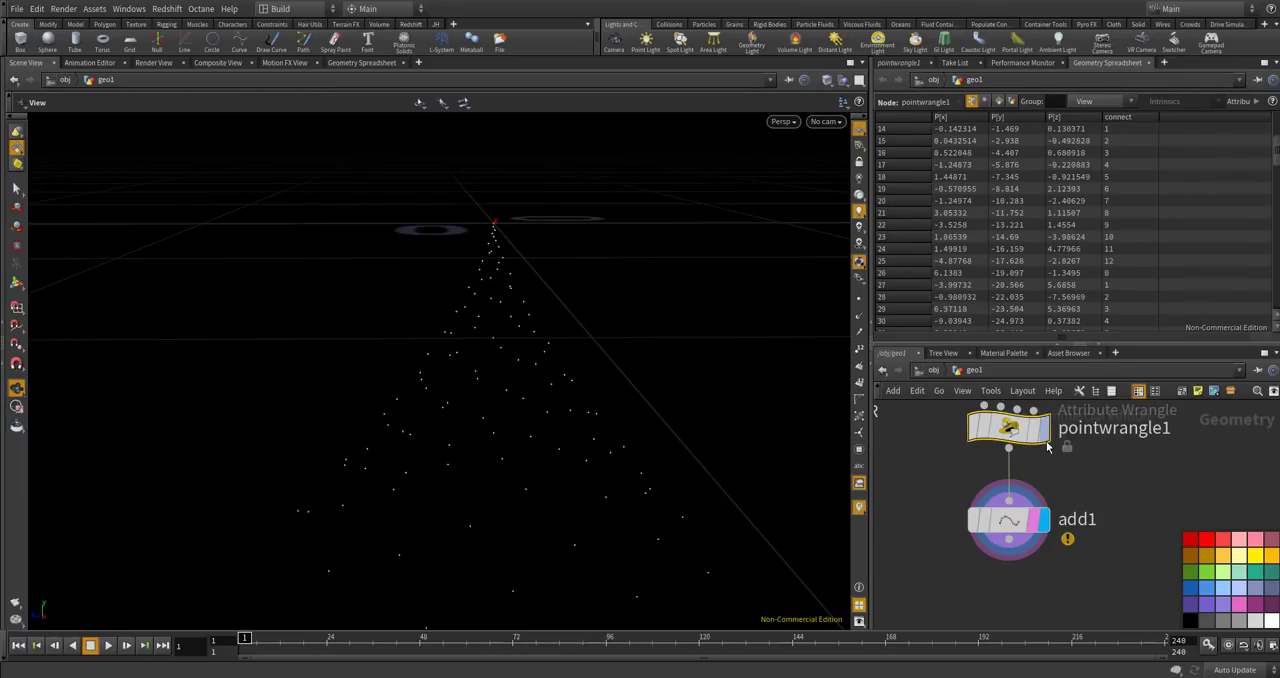
{"action": "left_click", "coordinate": [1046, 524]}
{"action": "left_click_drag", "start_coordinate": [809, 297], "coordinate": [639, 387]}
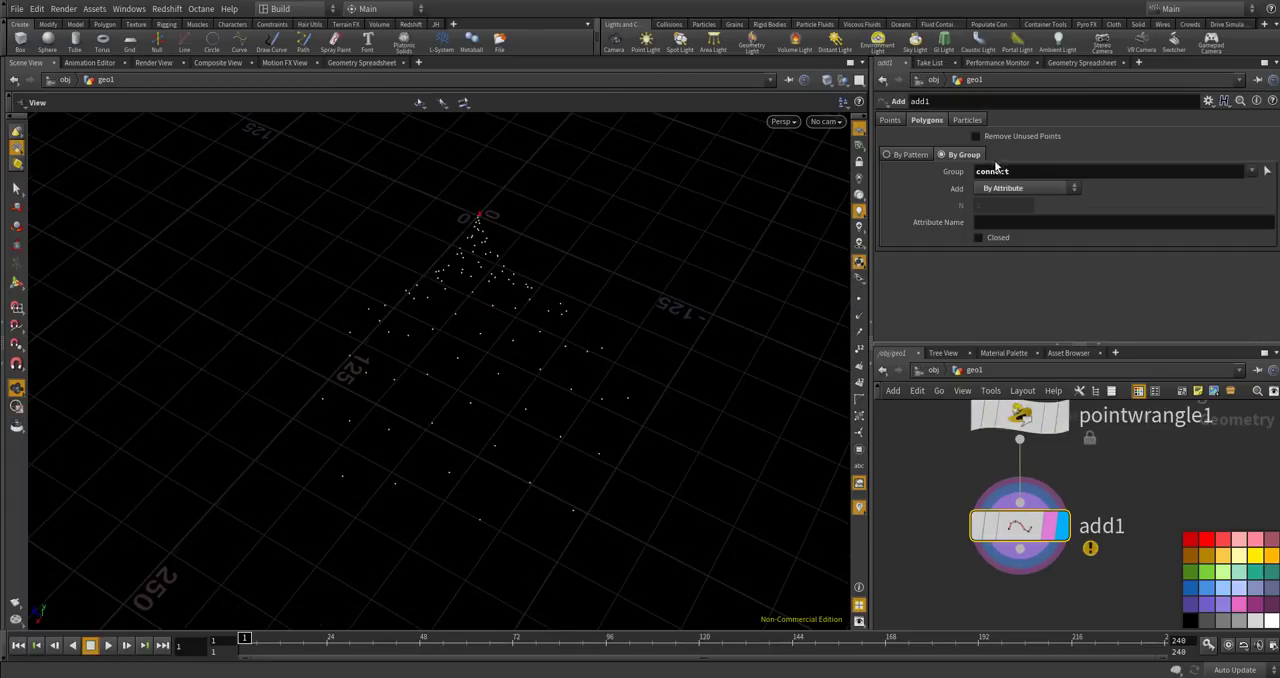
Clear the Add node's Group value, set its Attribute Name to connect, and inspect the resulting polylines.
{"action": "left_click_drag", "start_coordinate": [1013, 170], "coordinate": [946, 177]}
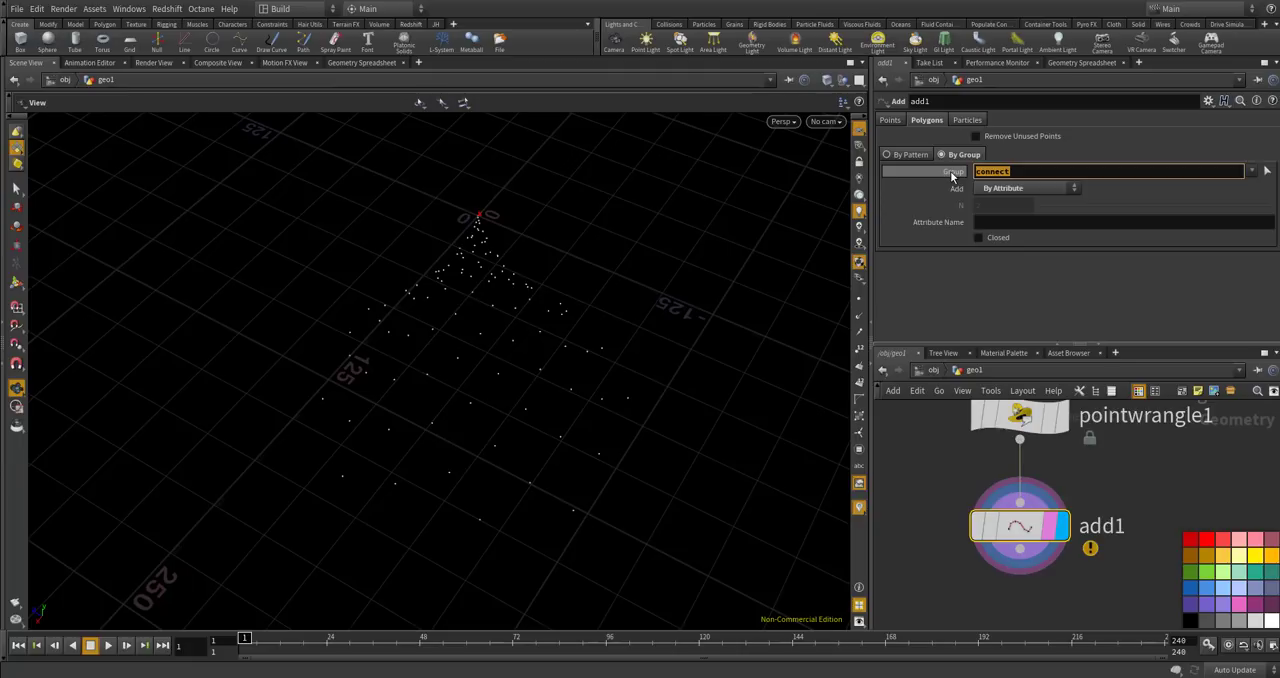
{"action": "key", "text": "BackSpace"}
{"action": "left_click", "coordinate": [1008, 220]}
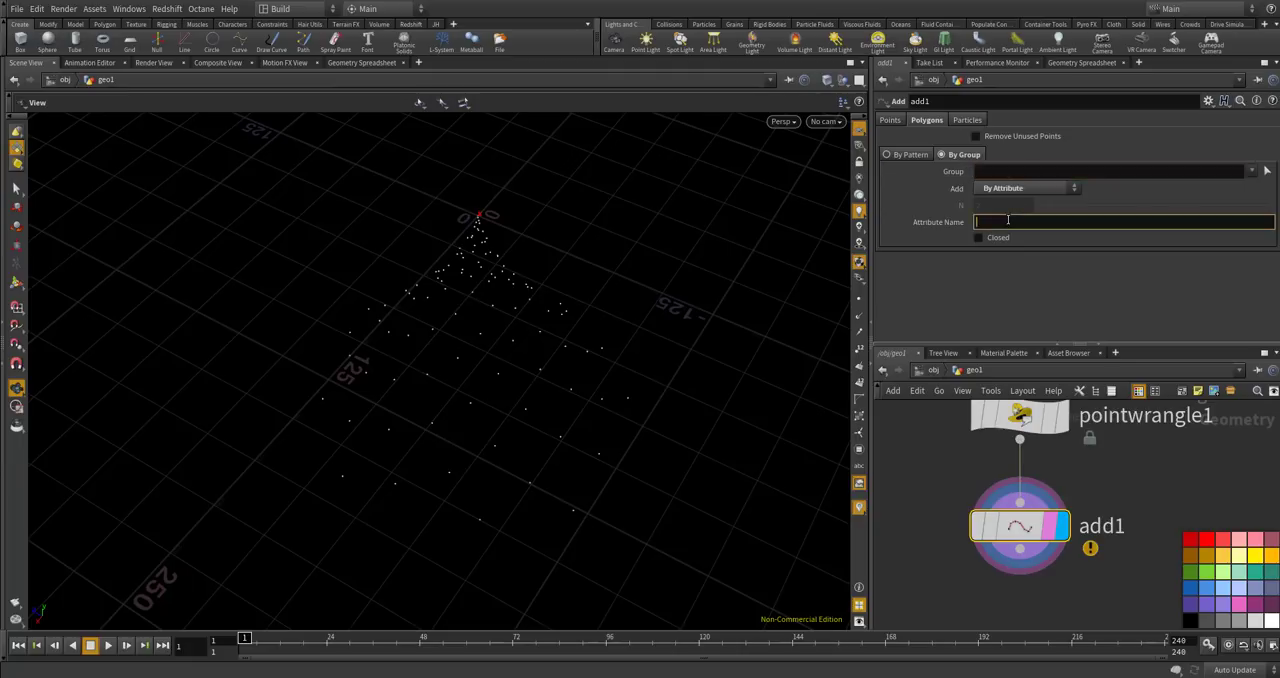
{"action": "type", "text": "connect"}
{"action": "key", "text": "Return"}
{"action": "left_click_drag", "start_coordinate": [743, 341], "coordinate": [720, 392], "text": "alt"}
{"action": "scroll", "coordinate": [986, 488], "scroll_direction": "down", "scroll_amount": 3}
{"action": "scroll", "coordinate": [986, 490], "scroll_direction": "up", "scroll_amount": 5}
Change the step variable in pointwrangle1 to 8 and inspect the spiral curves from another angle.
{"action": "left_click", "coordinate": [987, 493]}
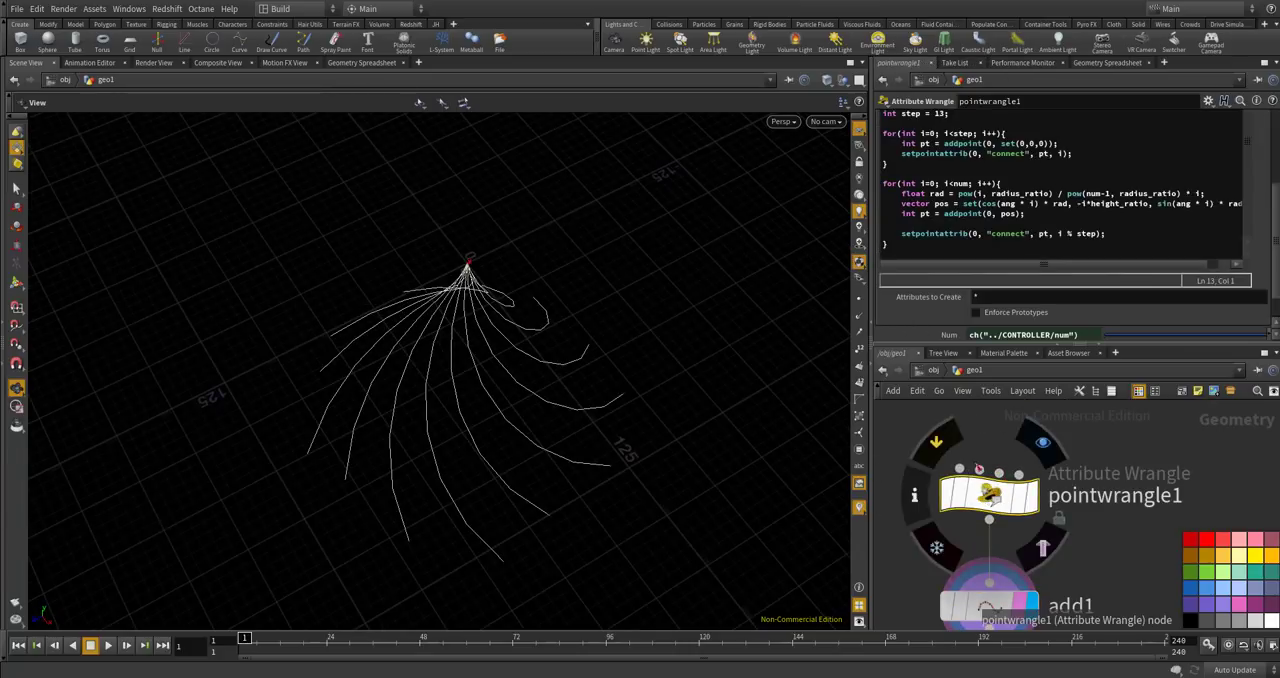
{"action": "double_click", "coordinate": [941, 114]}
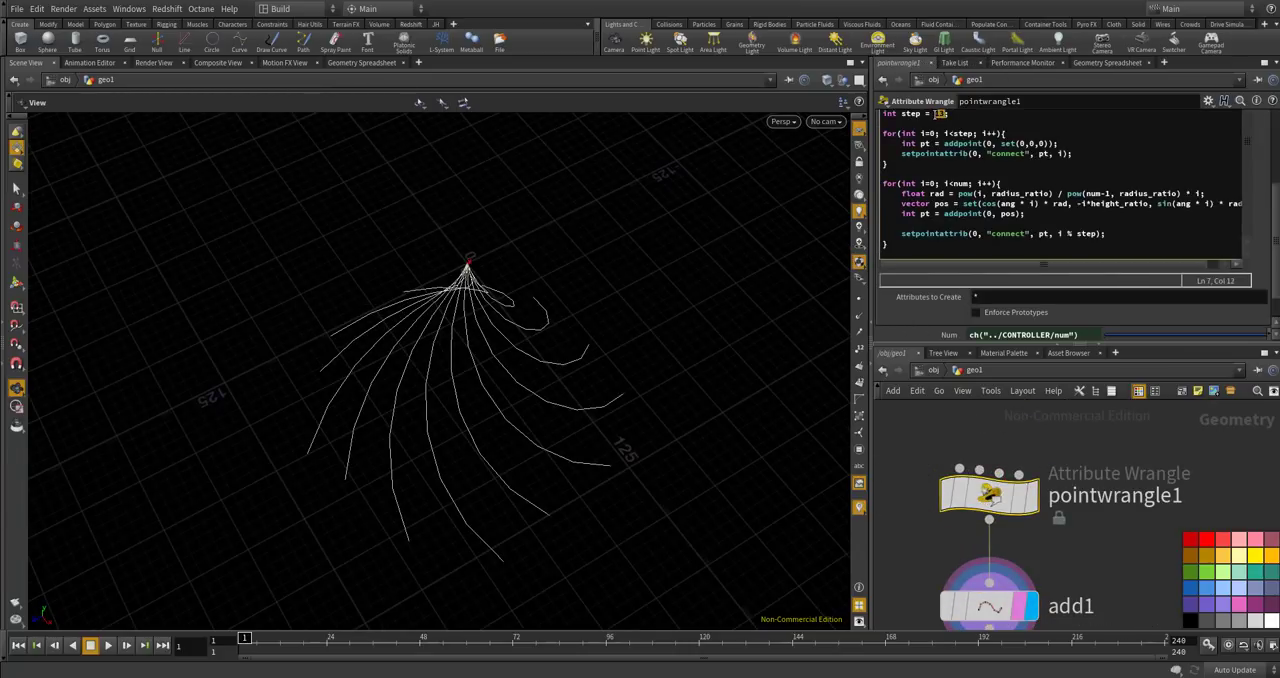
{"action": "type", "text": "8"}
{"action": "left_click_drag", "start_coordinate": [690, 375], "coordinate": [760, 240], "text": "alt"}
Restore the step variable in pointwrangle1 to 13 and view the spirals from above.
{"action": "double_click", "coordinate": [938, 113]}
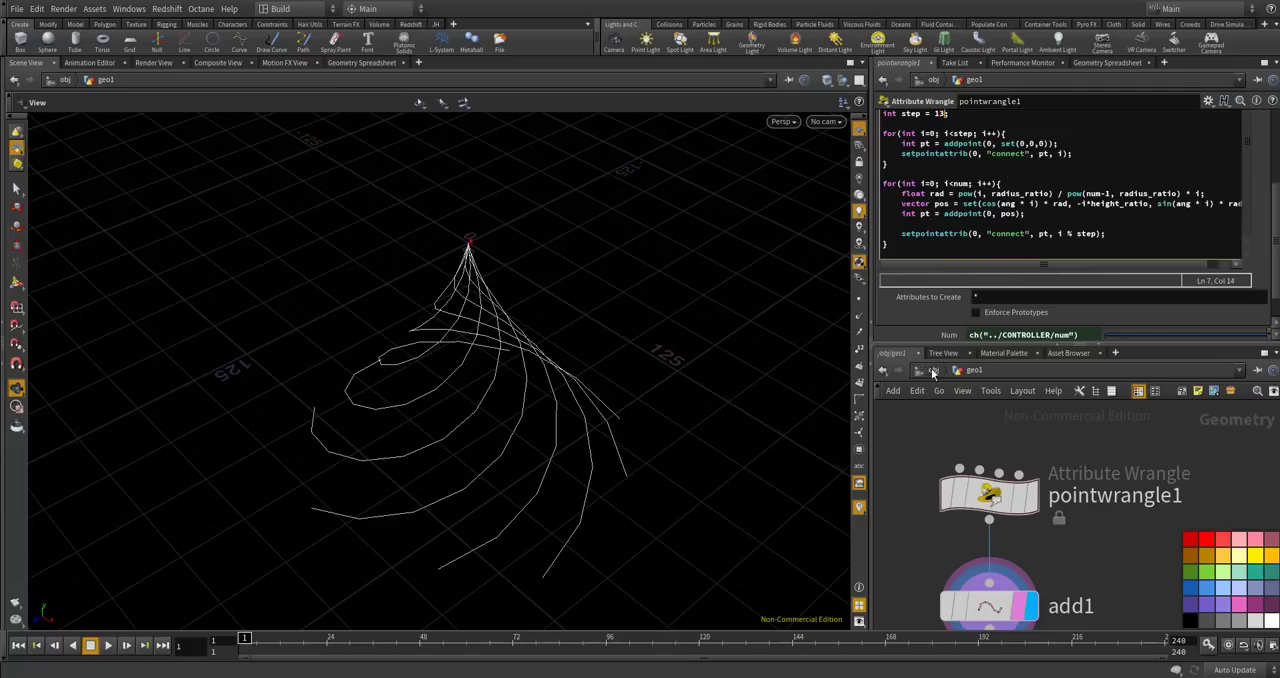
{"action": "type", "text": "13"}
{"action": "left_click_drag", "start_coordinate": [608, 400], "coordinate": [565, 462], "text": "alt"}
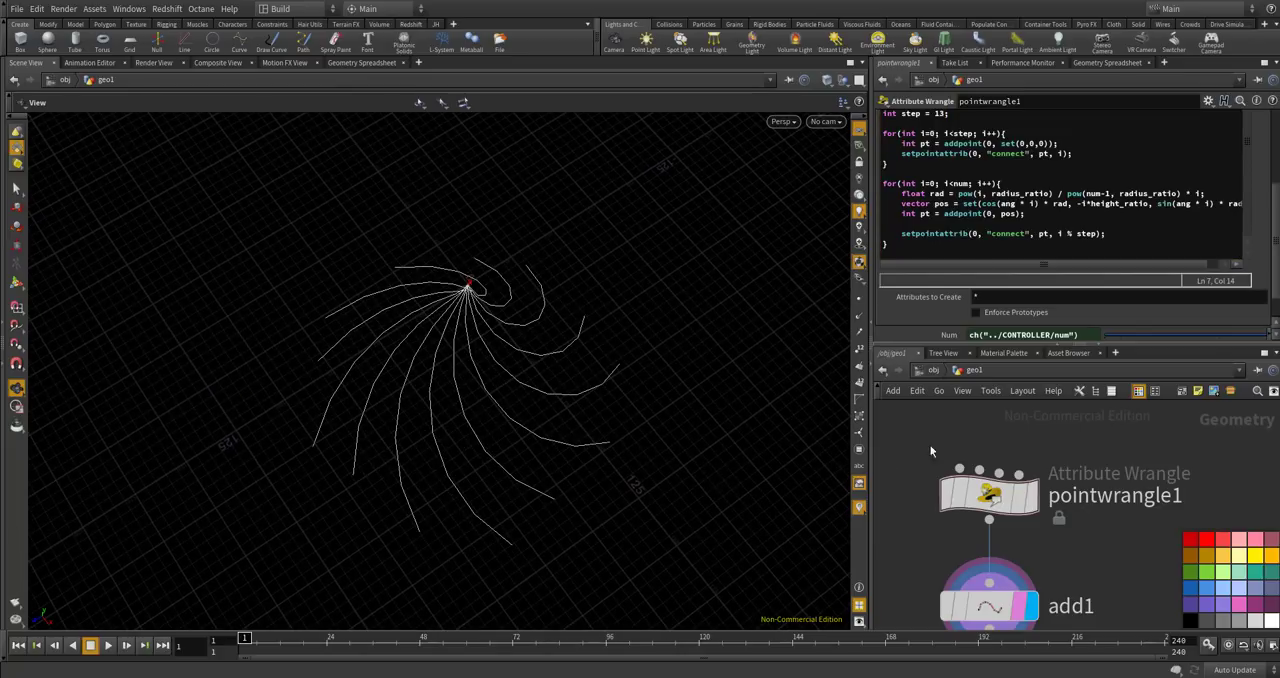
Add a PolyLoft node below add1 and connect add1's output to its first input.
{"action": "scroll", "coordinate": [977, 433], "scroll_direction": "down", "scroll_amount": 6}
{"action": "scroll", "coordinate": [977, 520], "scroll_direction": "up", "scroll_amount": 3}
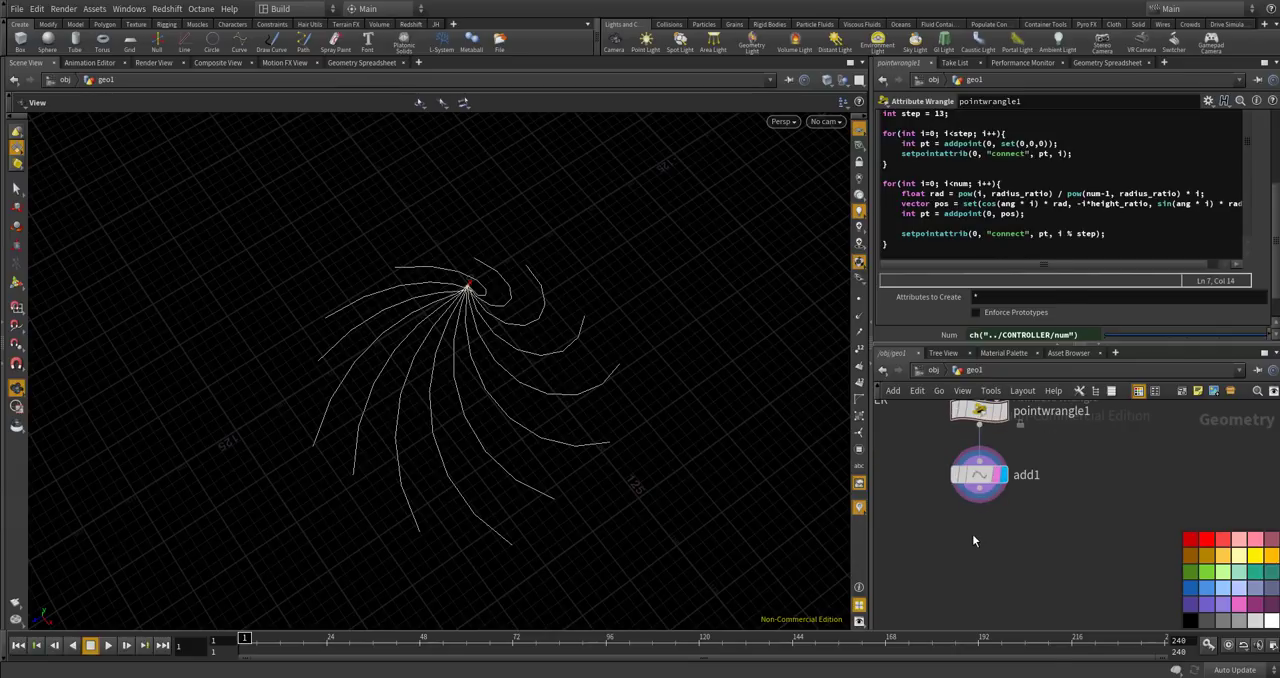
{"action": "key", "text": "Tab"}
{"action": "type", "text": "poly"}
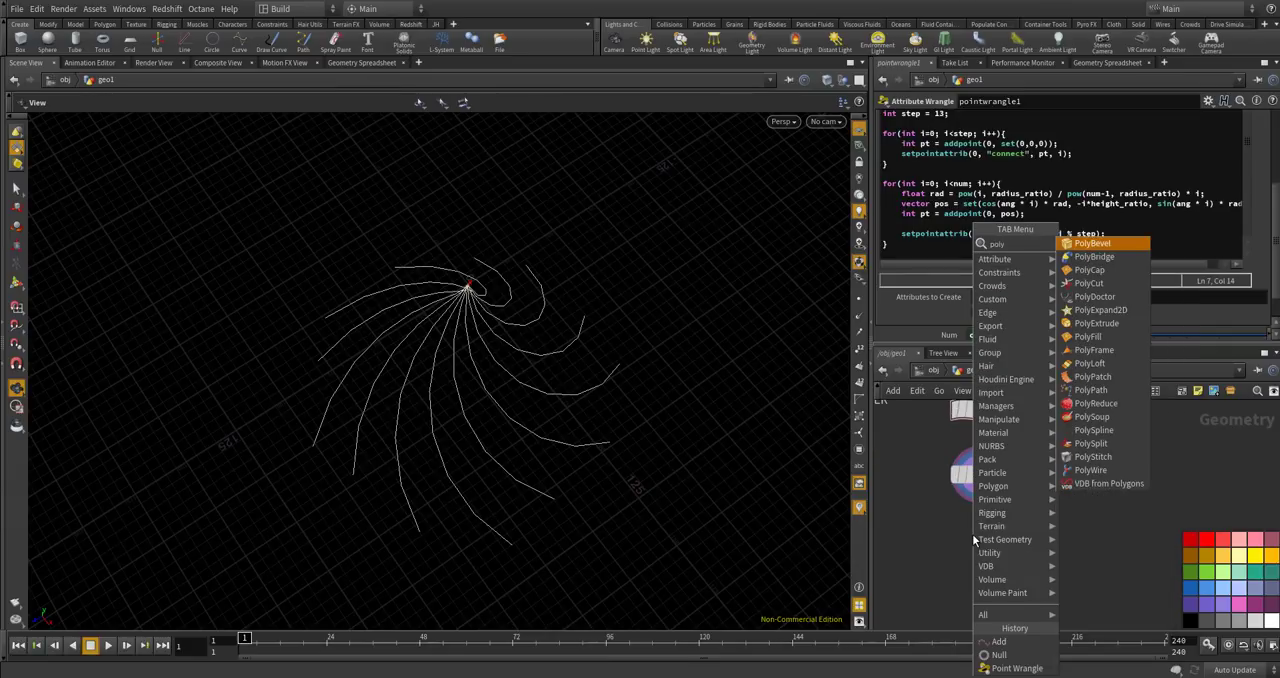
{"action": "type", "text": "lo"}
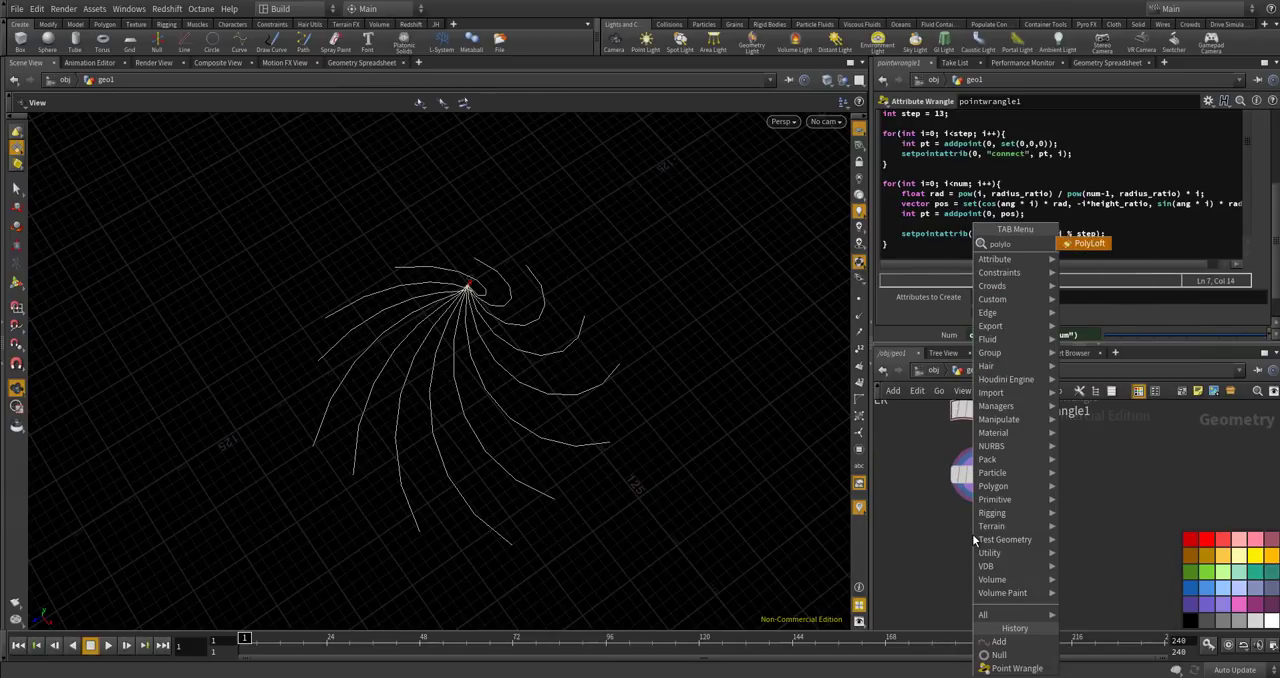
{"action": "key", "text": "Return"}
{"action": "left_click", "coordinate": [972, 534]}
{"action": "left_click_drag", "start_coordinate": [973, 535], "coordinate": [985, 543]}
{"action": "left_click_drag", "start_coordinate": [984, 454], "coordinate": [965, 519]}
Compare the displayed results of polyloft1 and add1, and inspect the spiral curves' ordering with primitive numbers shown.
{"action": "left_click", "coordinate": [1027, 543]}
{"action": "left_click_drag", "start_coordinate": [480, 368], "coordinate": [507, 262]}
{"action": "left_click", "coordinate": [1025, 431]}
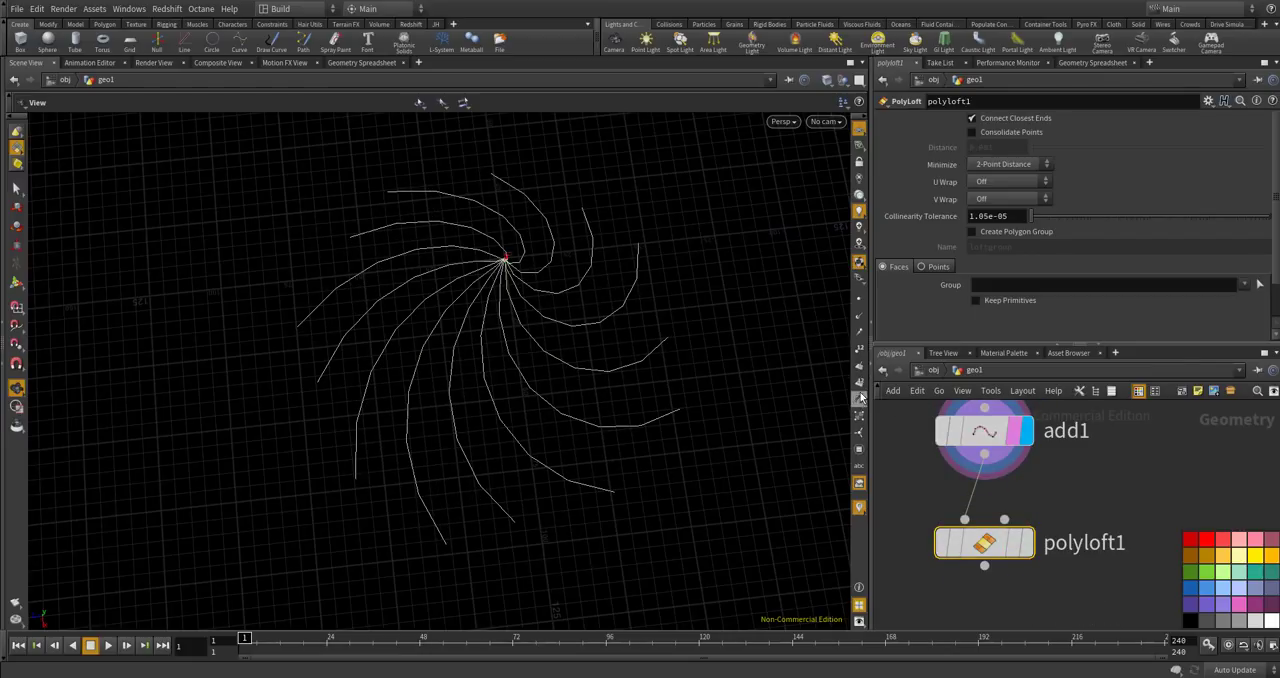
{"action": "left_click_drag", "start_coordinate": [637, 372], "coordinate": [449, 308]}
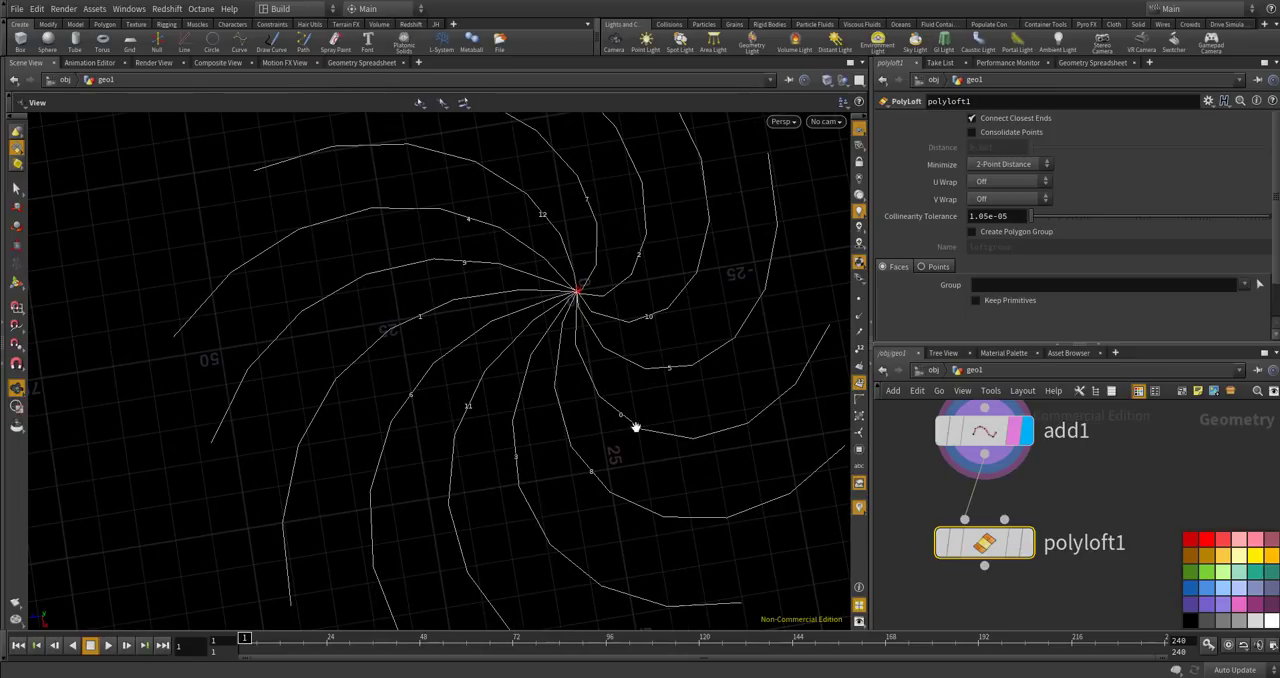
{"action": "left_click_drag", "start_coordinate": [609, 374], "coordinate": [505, 407]}
{"action": "left_click", "coordinate": [1024, 543]}
{"action": "left_click", "coordinate": [1024, 431]}
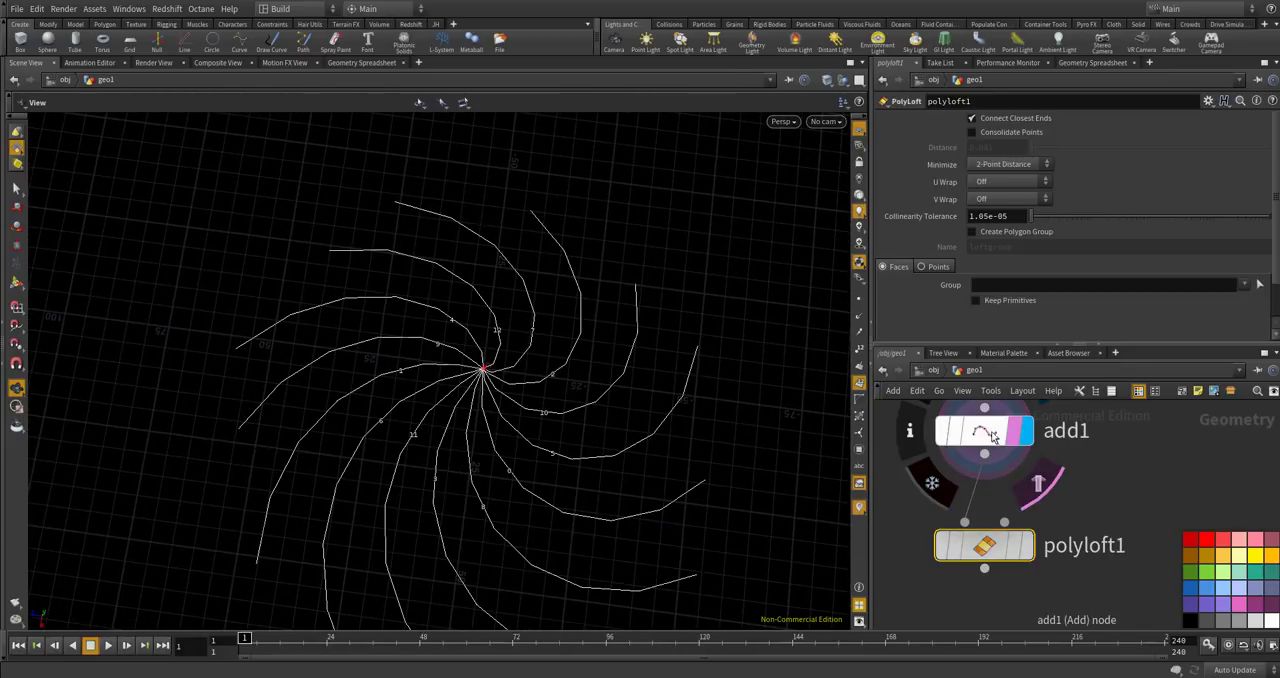
Make room below add1 and insert a Fuse node on the wire between add1 and polyloft1.
{"action": "left_click", "coordinate": [984, 431]}
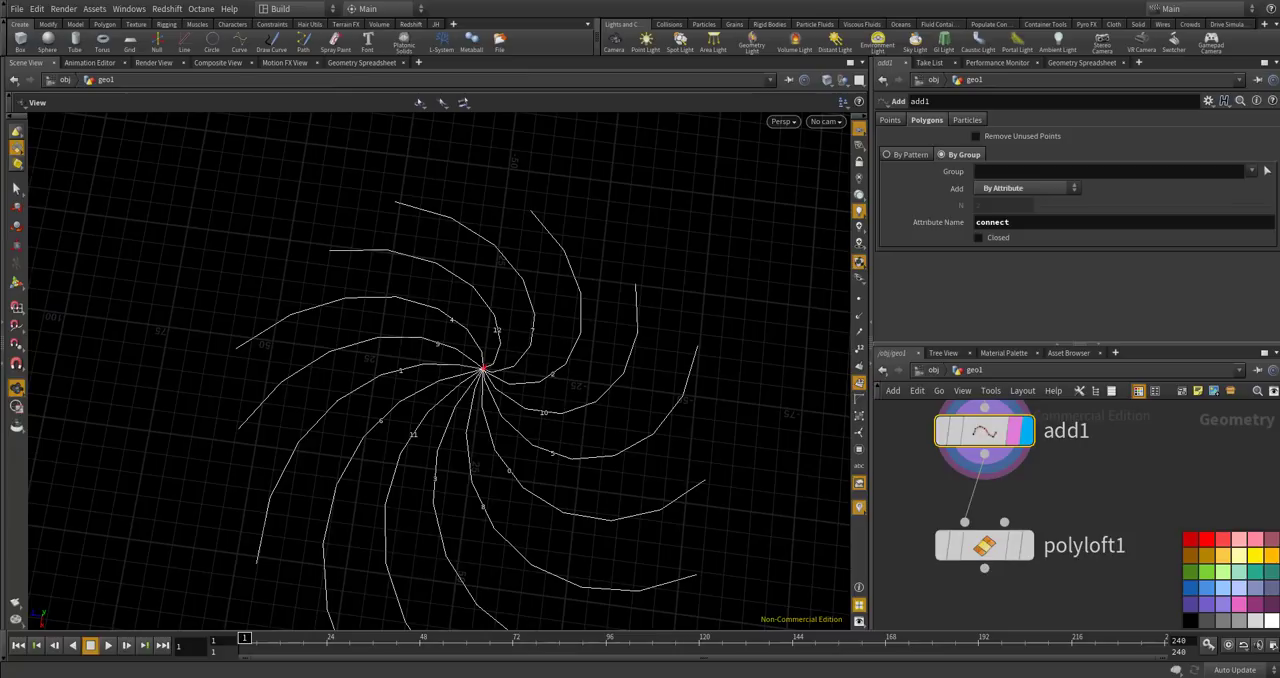
{"action": "scroll", "coordinate": [1007, 535], "scroll_direction": "down", "scroll_amount": 3}
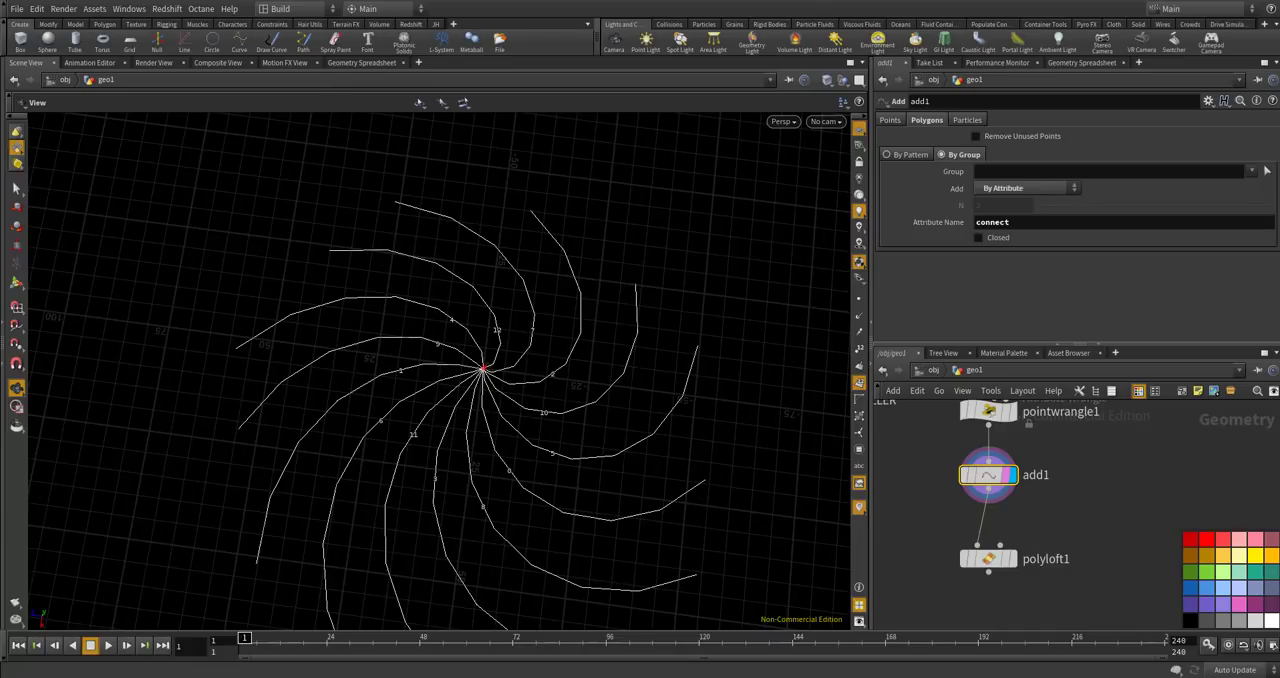
{"action": "left_click_drag", "start_coordinate": [995, 557], "coordinate": [995, 571]}
{"action": "key", "text": "Tab"}
{"action": "type", "text": "sort"}
{"action": "key", "text": "Return"}
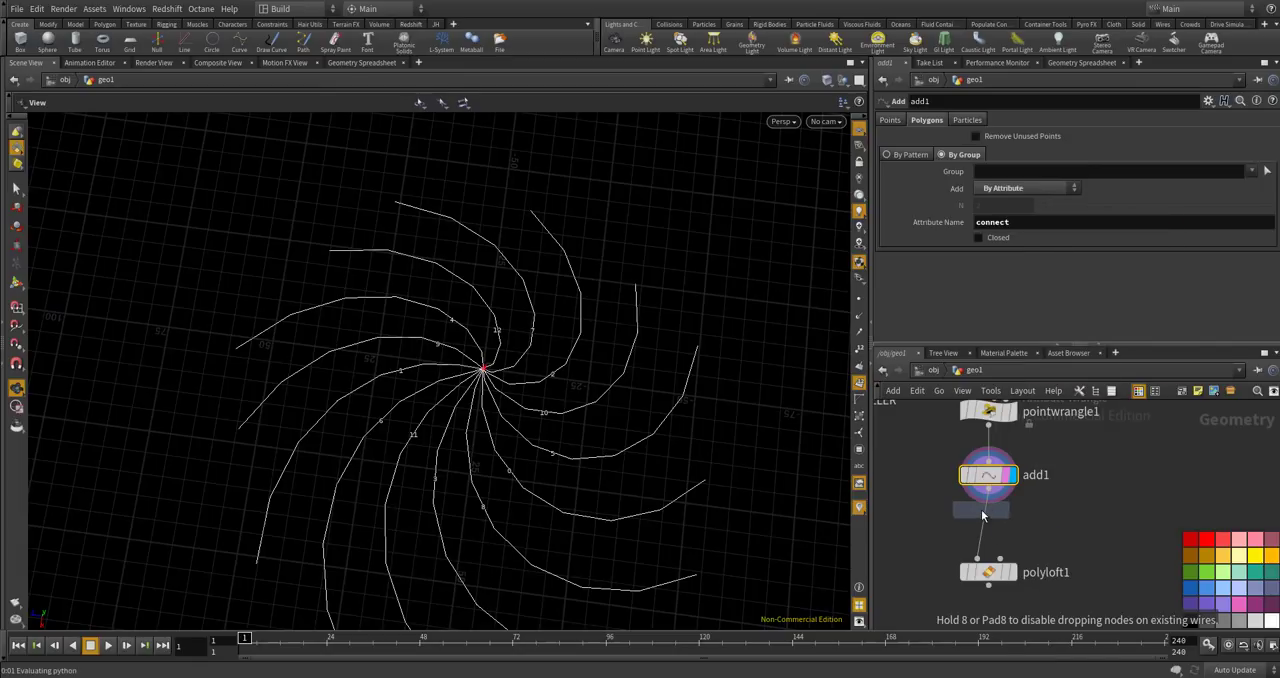
{"action": "left_click", "coordinate": [988, 530]}
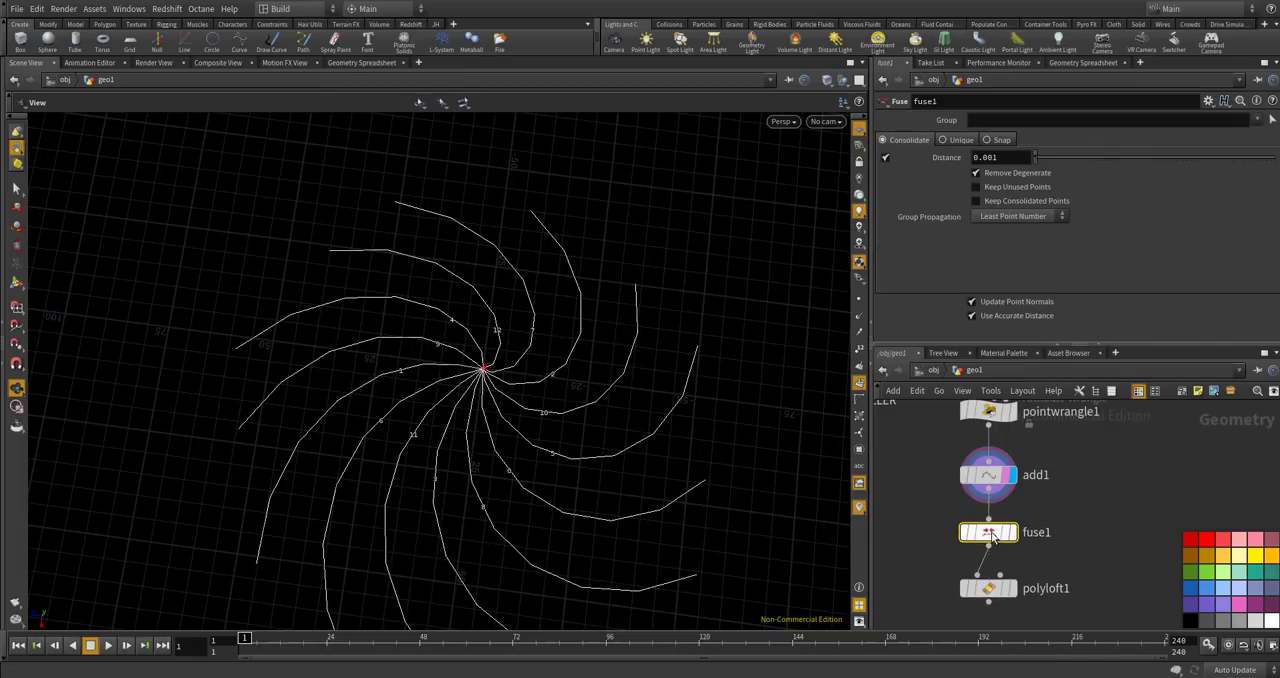
Insert a Sort node between fuse1 and polyloft1, and open its Primitive Sort options.
{"action": "scroll", "coordinate": [1066, 469], "scroll_direction": "down", "scroll_amount": 3}
{"action": "scroll", "coordinate": [1022, 537], "scroll_direction": "up", "scroll_amount": 4}
{"action": "left_click_drag", "start_coordinate": [1025, 537], "coordinate": [1011, 593]}
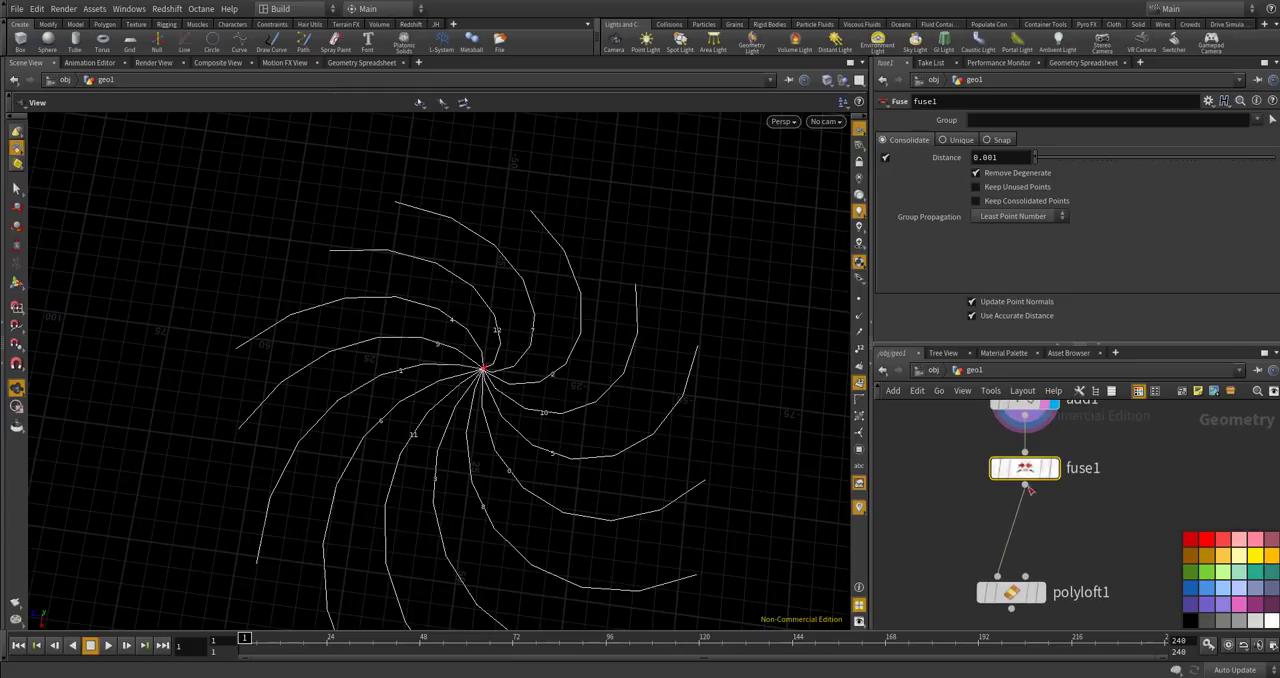
{"action": "key", "text": "Tab"}
{"action": "type", "text": "sort"}
{"action": "key", "text": "Return"}
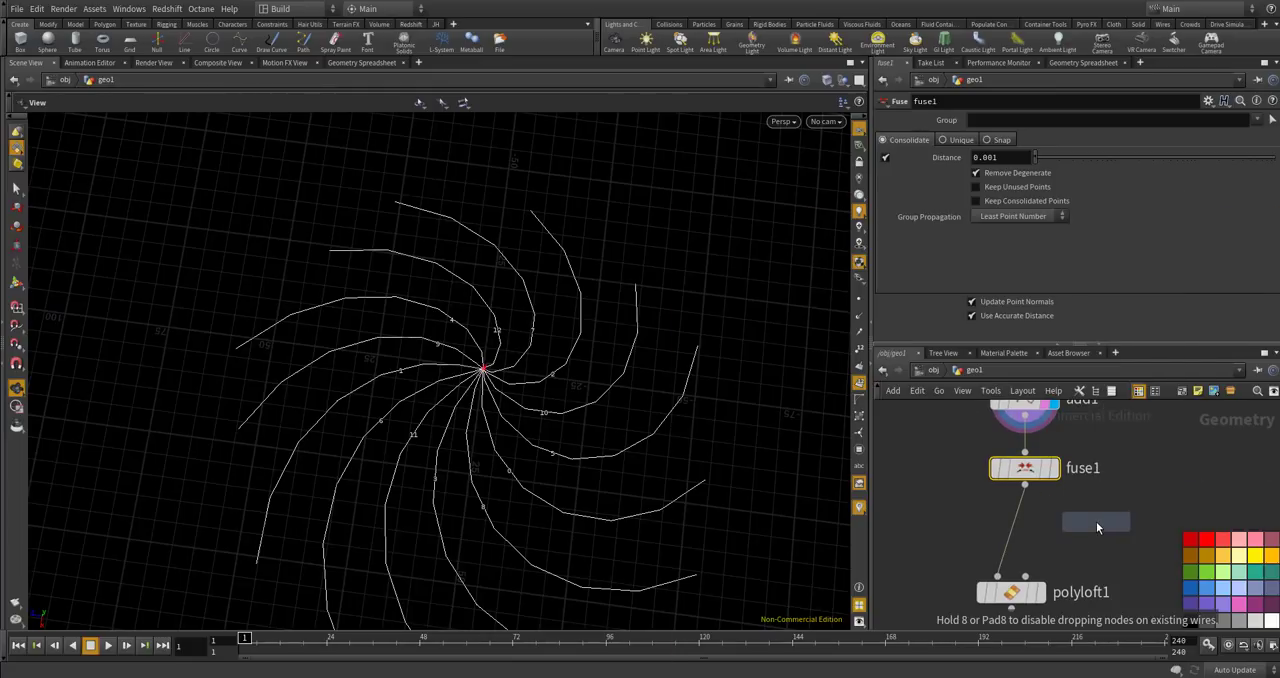
{"action": "left_click", "coordinate": [1011, 534]}
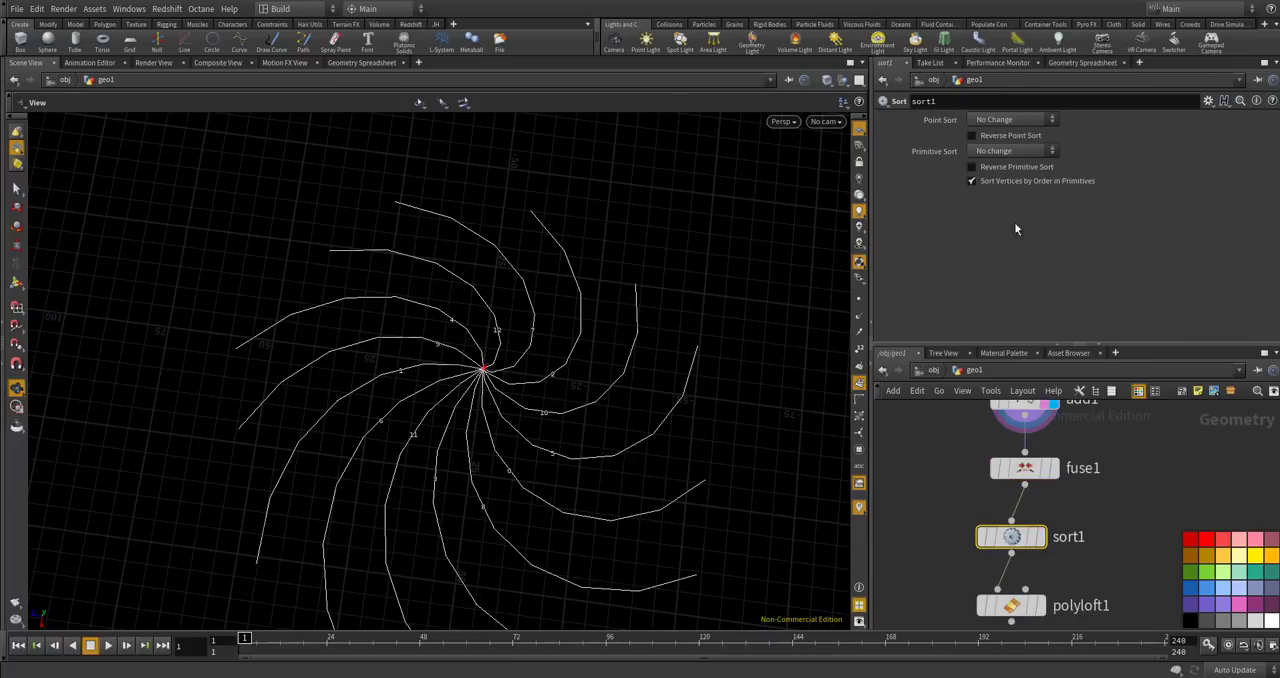
{"action": "left_click", "coordinate": [990, 151]}
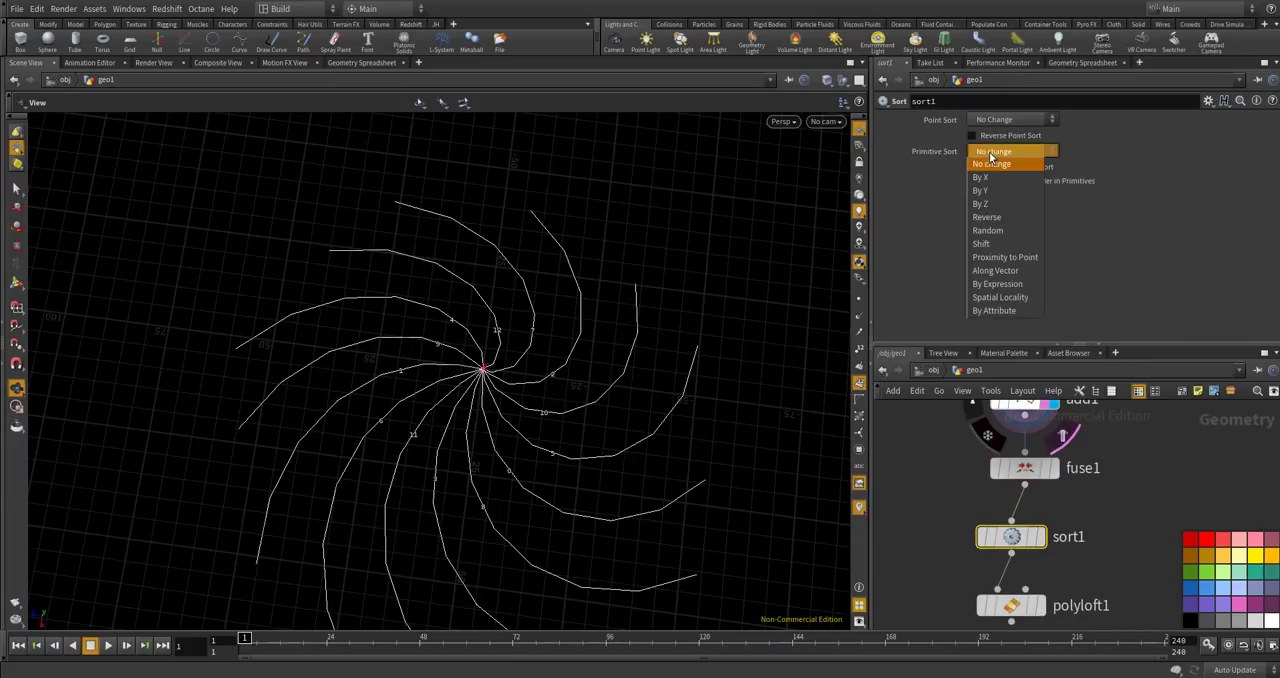
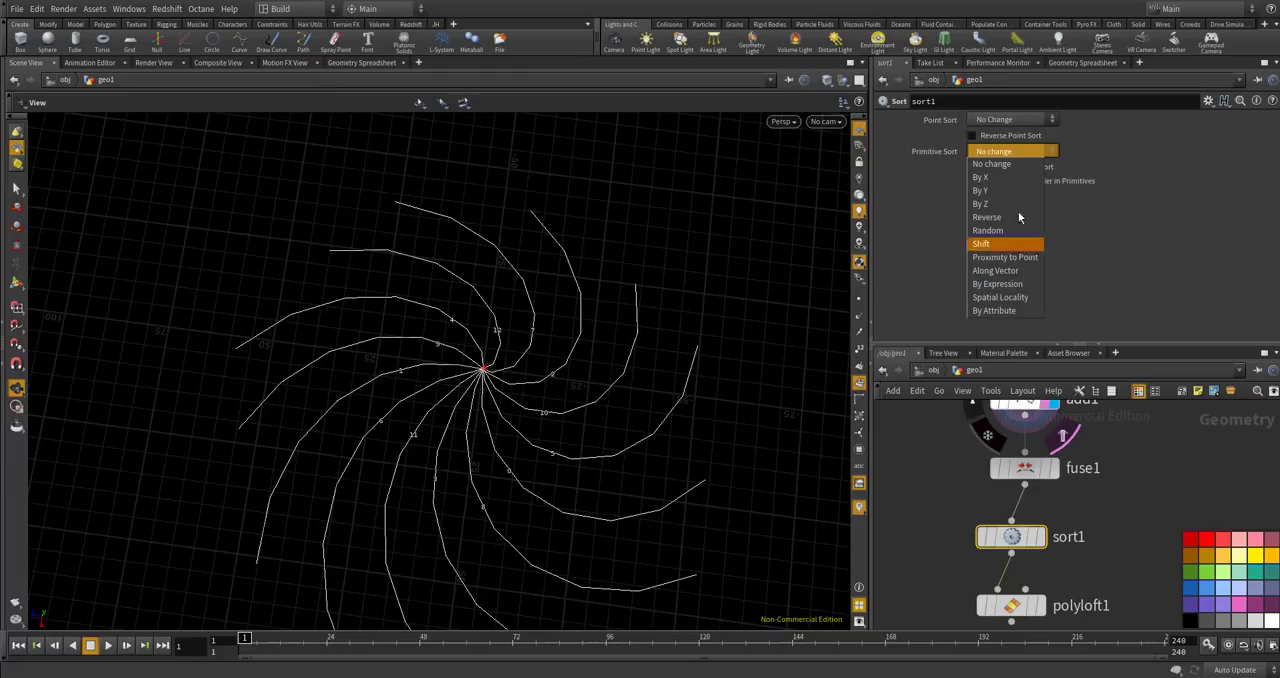
Set sort1's Primitive Sort to By Attribute and move sort1 and polyloft1 to make room below fuse1.
{"action": "left_click", "coordinate": [981, 312]}
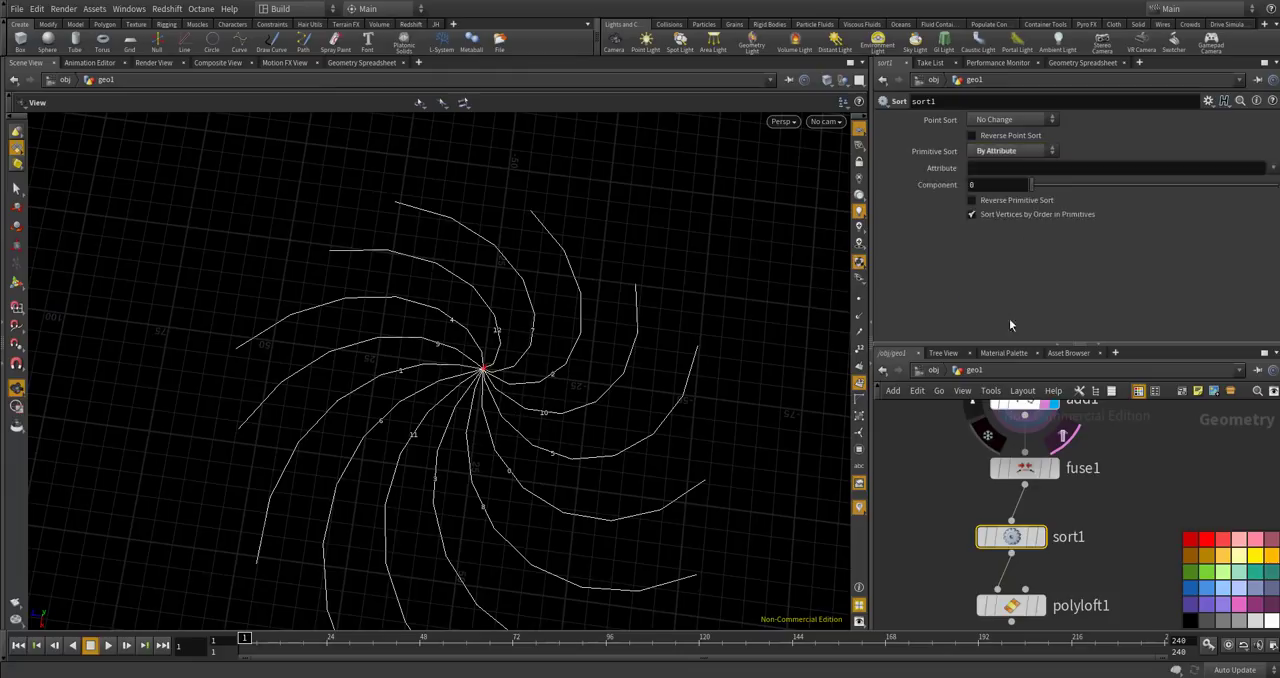
{"action": "scroll", "coordinate": [927, 451], "scroll_direction": "down", "scroll_amount": 2}
{"action": "left_click_drag", "start_coordinate": [1051, 598], "coordinate": [971, 502]}
{"action": "left_click_drag", "start_coordinate": [972, 502], "coordinate": [983, 541]}
{"action": "left_click", "coordinate": [922, 514]}
Insert a Primitive Wrangle node between fuse1 and sort1 and show its code parameters.
{"action": "left_click_drag", "start_coordinate": [498, 390], "coordinate": [473, 362]}
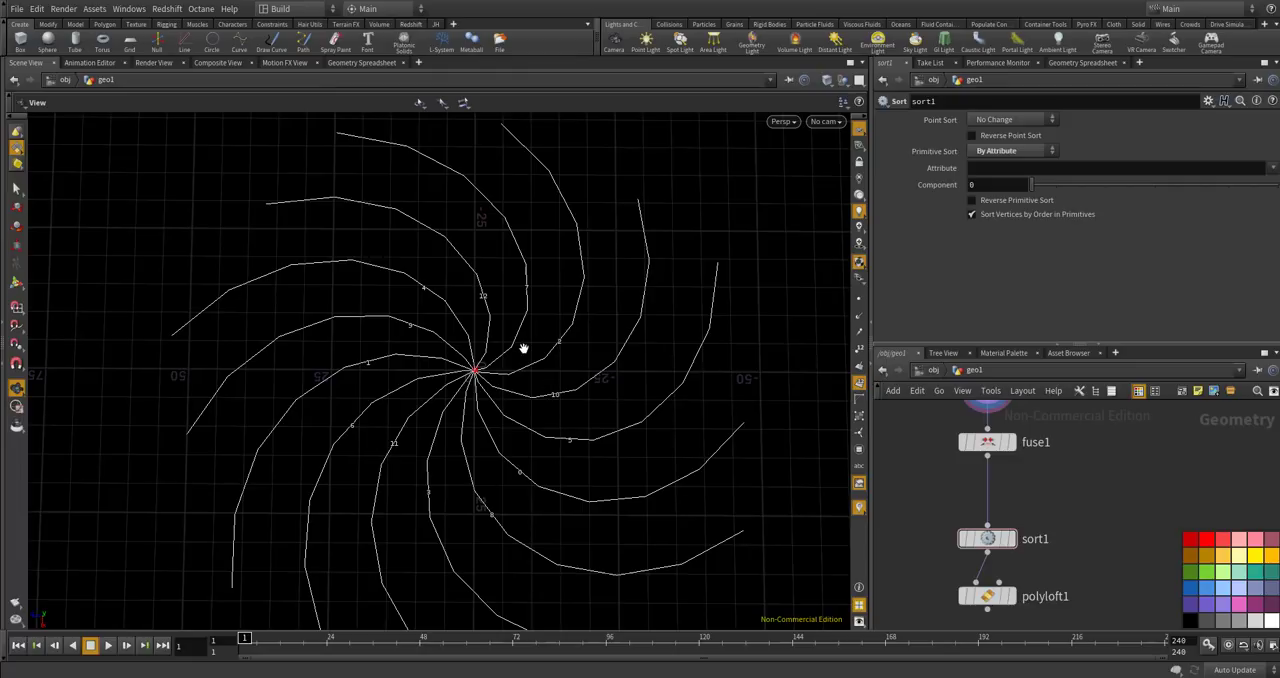
{"action": "left_click_drag", "start_coordinate": [454, 331], "coordinate": [466, 352]}
{"action": "scroll", "coordinate": [466, 352], "scroll_direction": "up", "scroll_amount": 3}
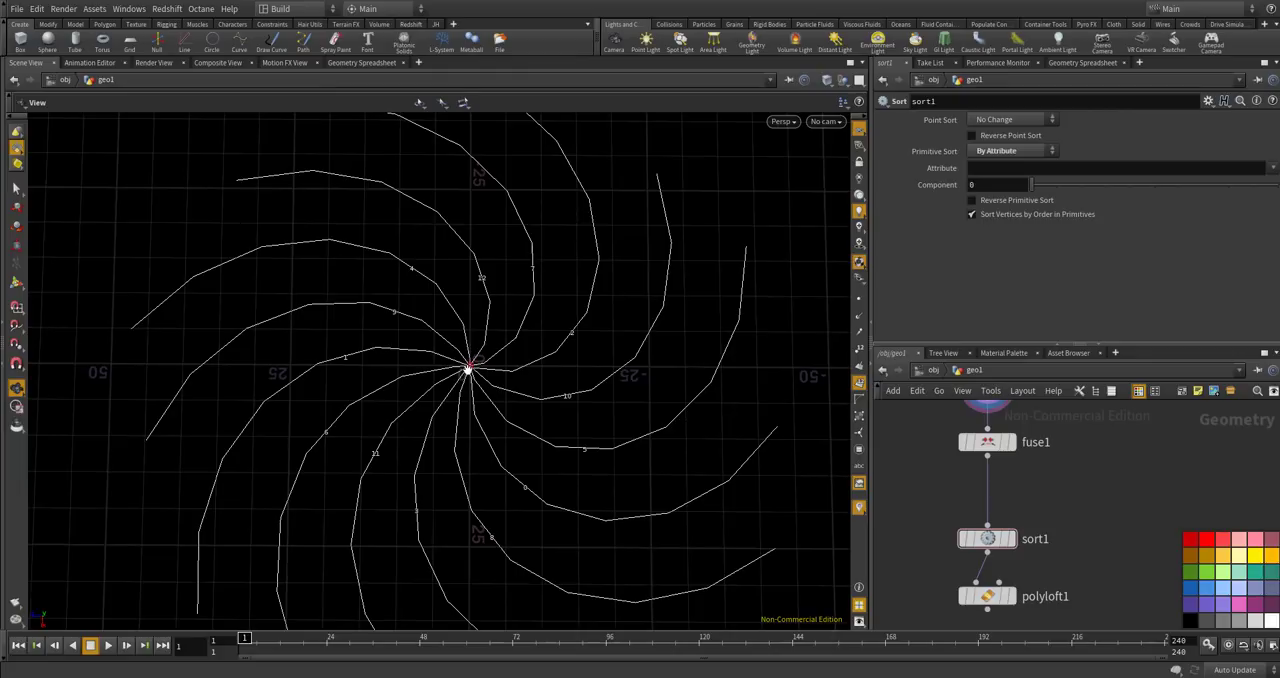
{"action": "scroll", "coordinate": [471, 320], "scroll_direction": "down", "scroll_amount": 2}
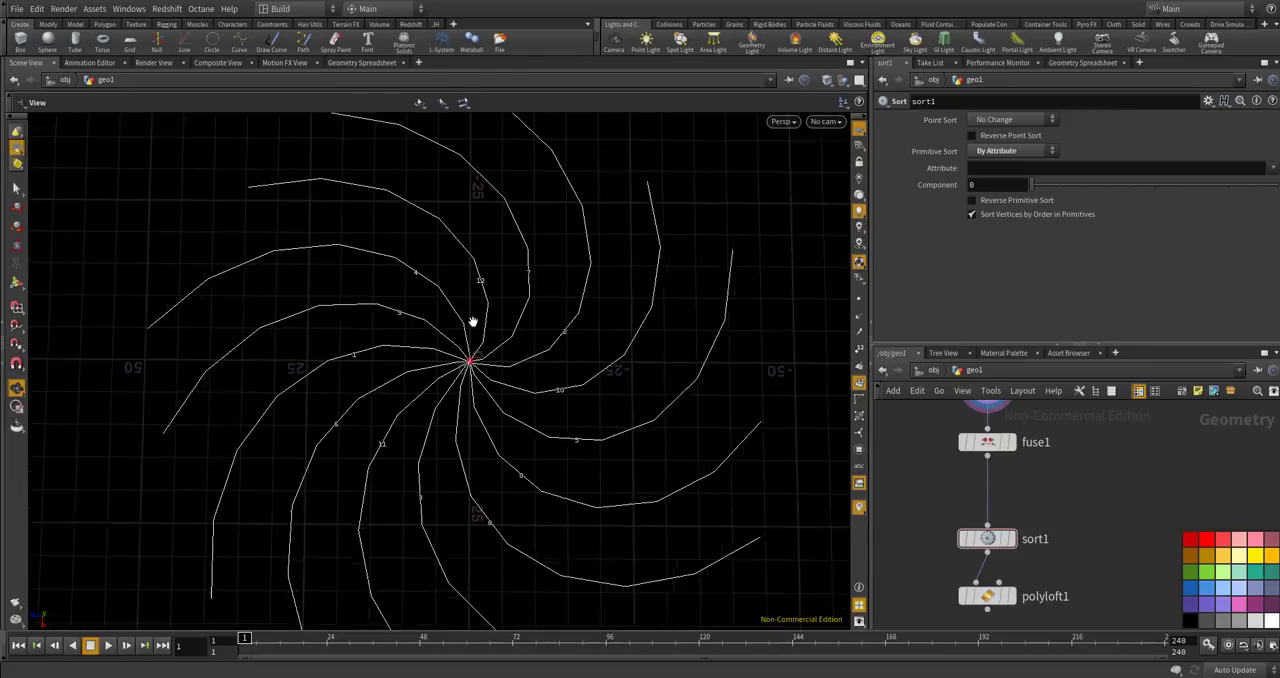
{"action": "scroll", "coordinate": [272, 585], "scroll_direction": "down", "scroll_amount": 2}
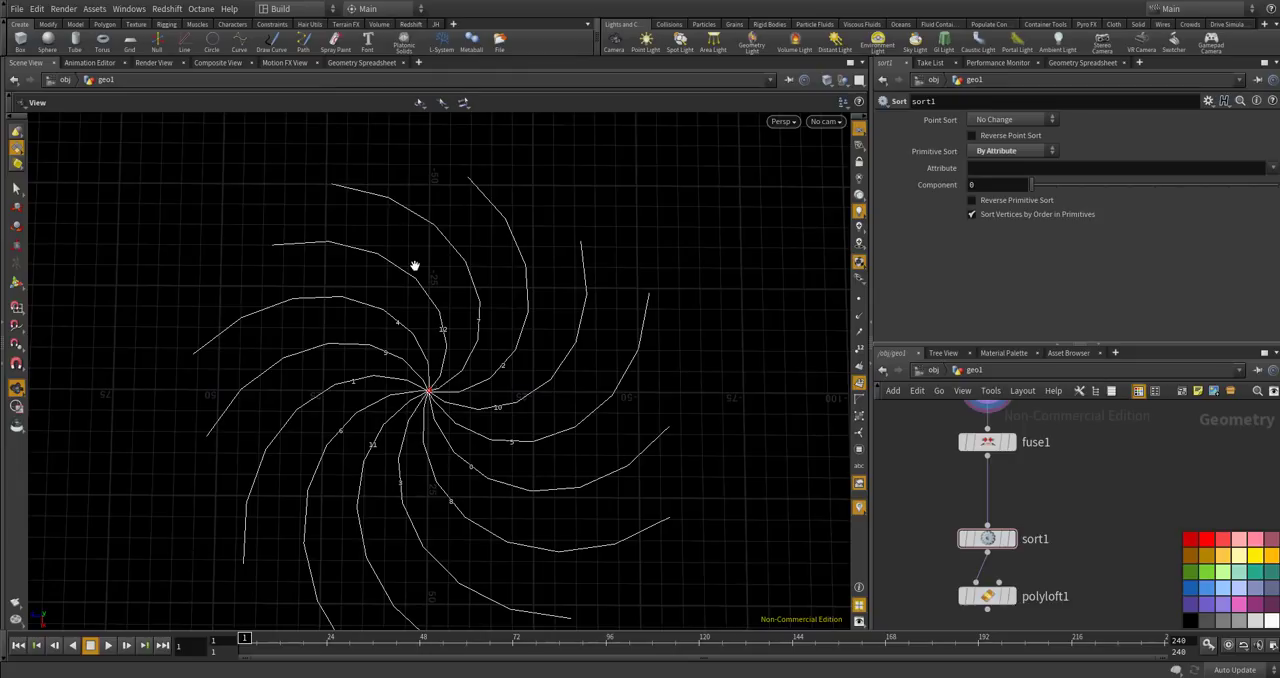
{"action": "scroll", "coordinate": [1054, 490], "scroll_direction": "up", "scroll_amount": 2}
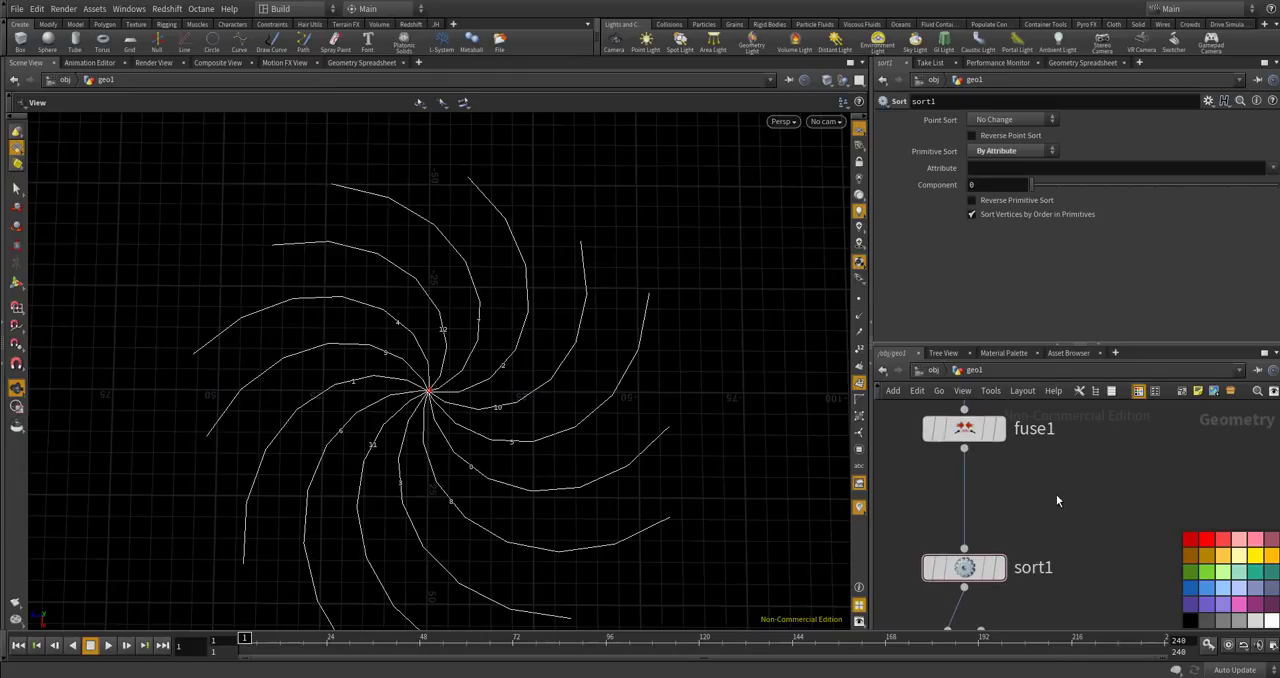
{"action": "key", "text": "Tab"}
{"action": "type", "text": "primi"}
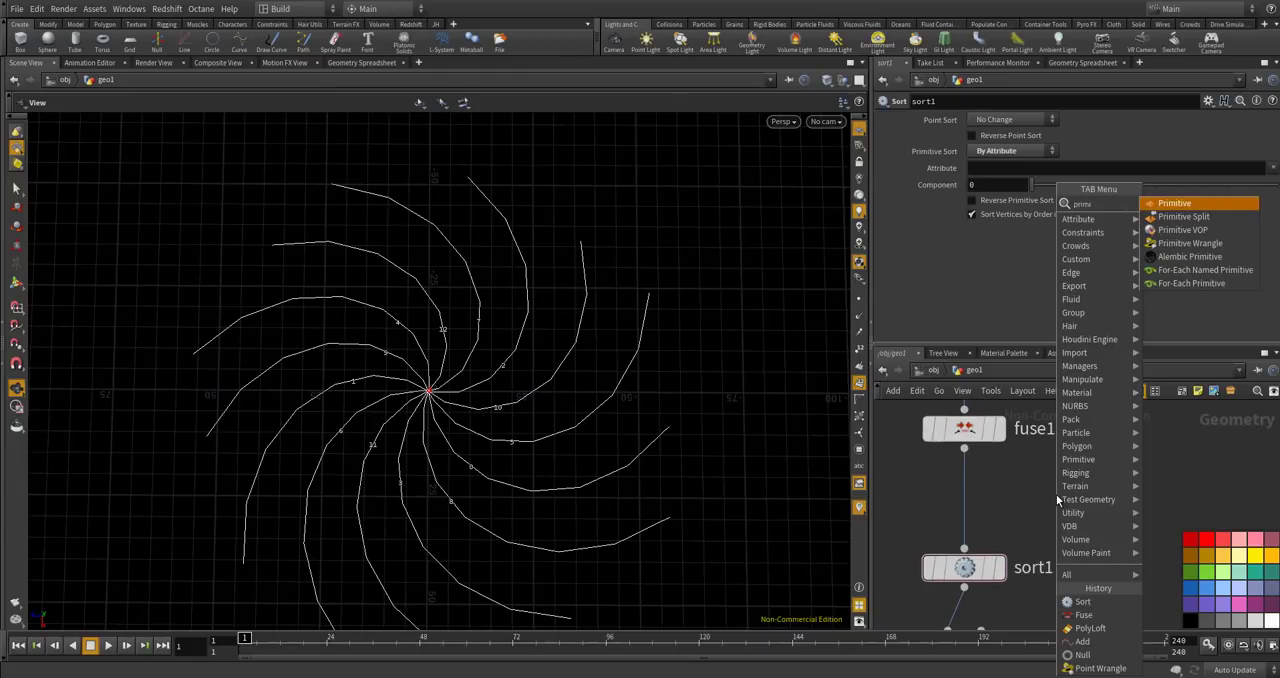
{"action": "key", "text": "Return"}
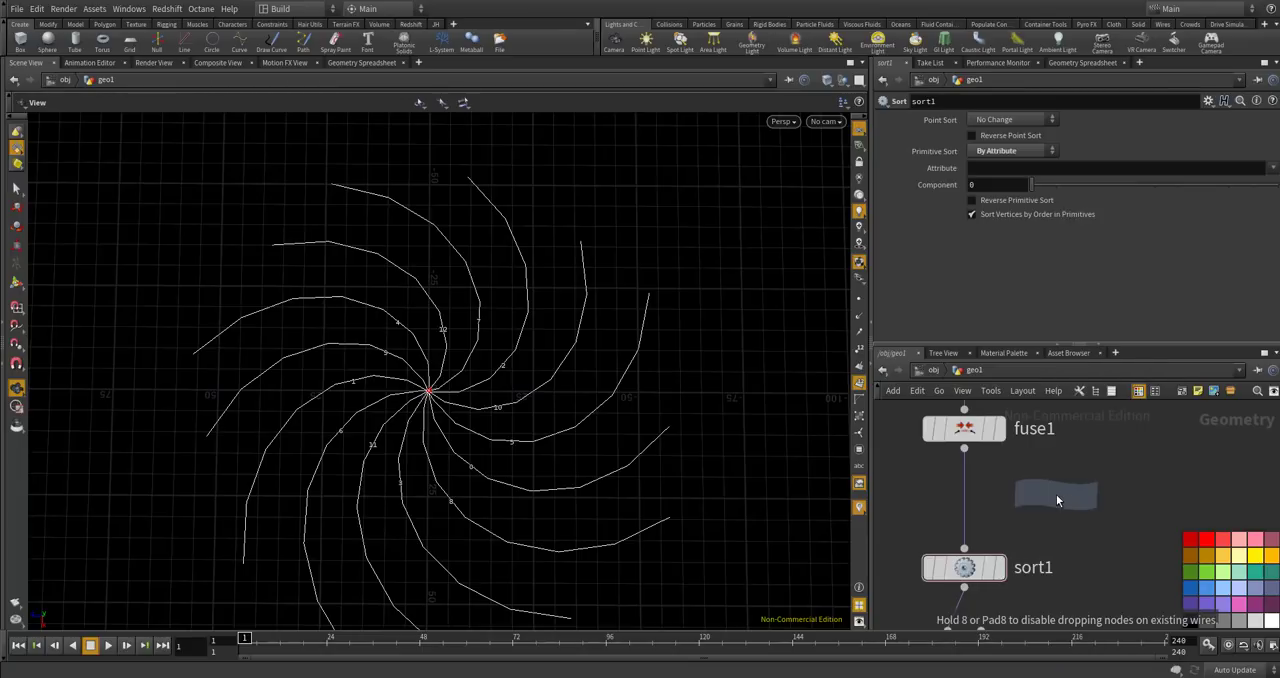
{"action": "left_click", "coordinate": [985, 502]}
{"action": "double_click", "coordinate": [985, 502]}
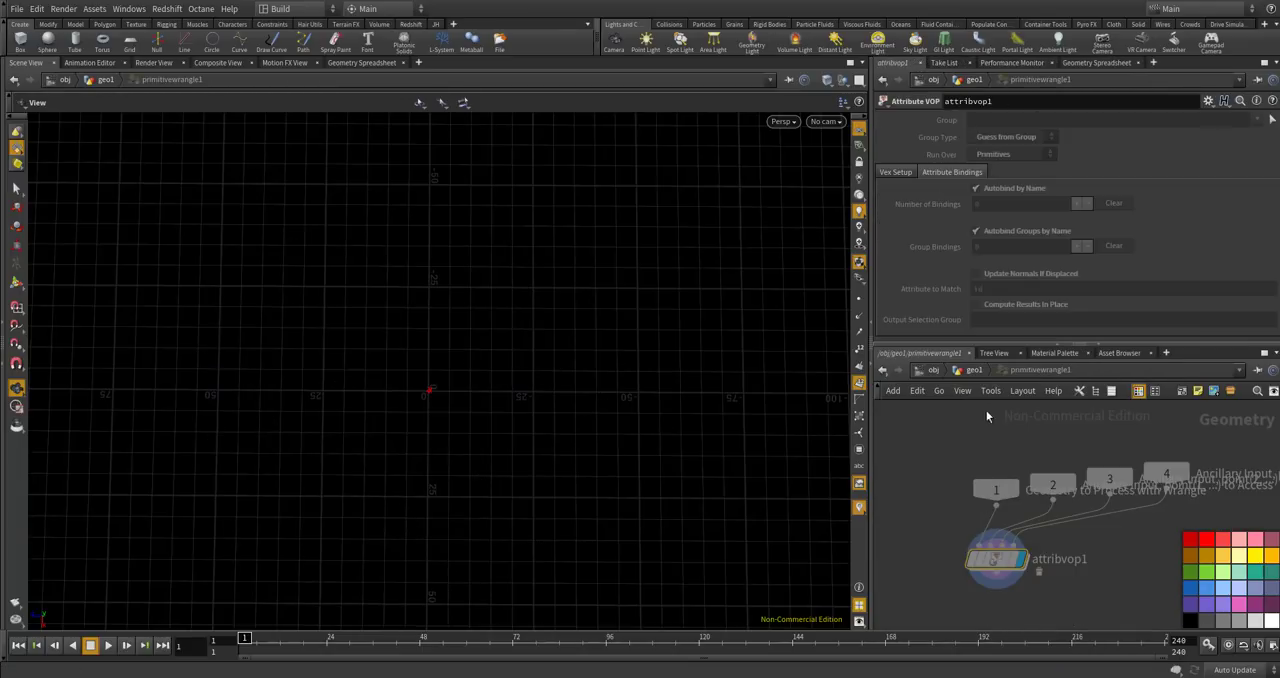
{"action": "left_click", "coordinate": [975, 374]}
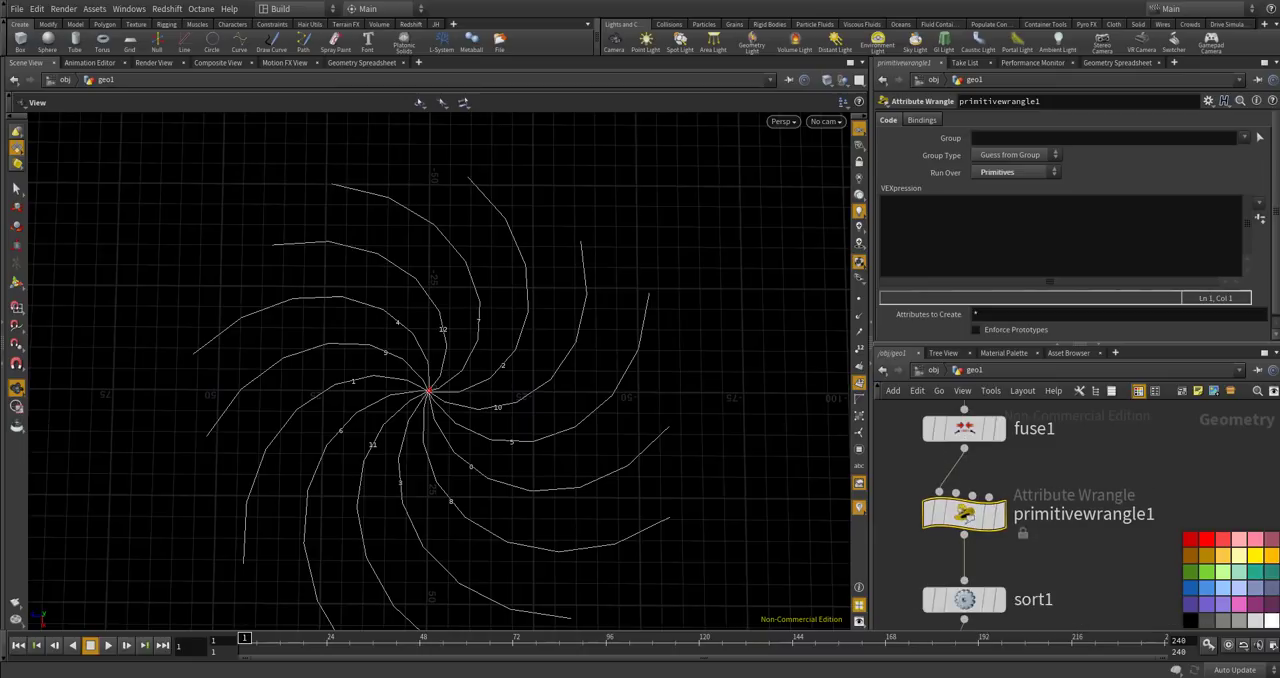
{"action": "left_click", "coordinate": [980, 247]}
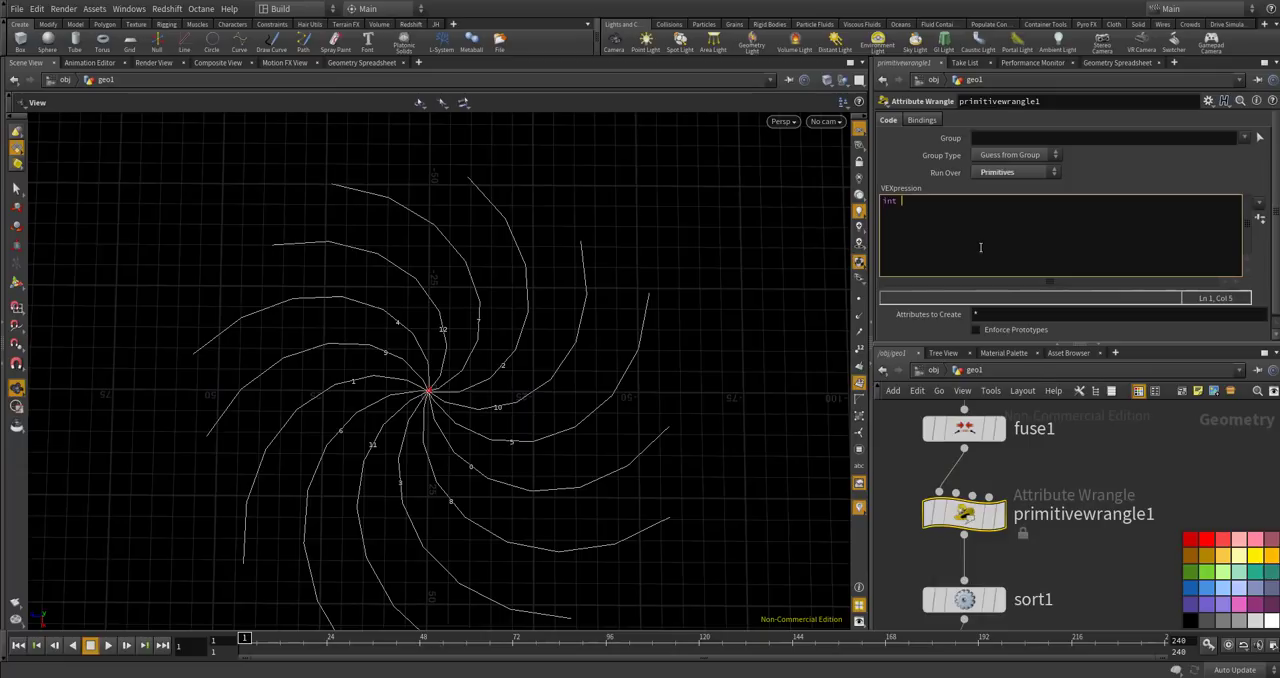
{"action": "type", "text": "s[] = primpoi"}
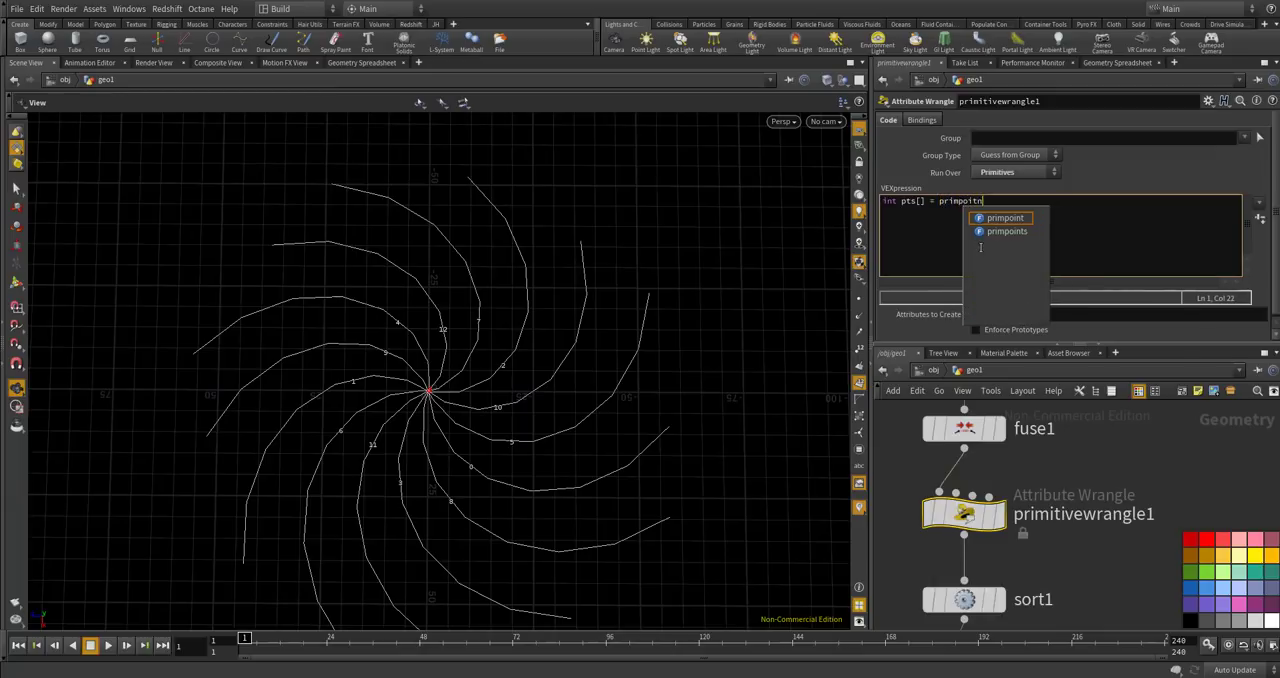
{"action": "type", "text": "nts("}
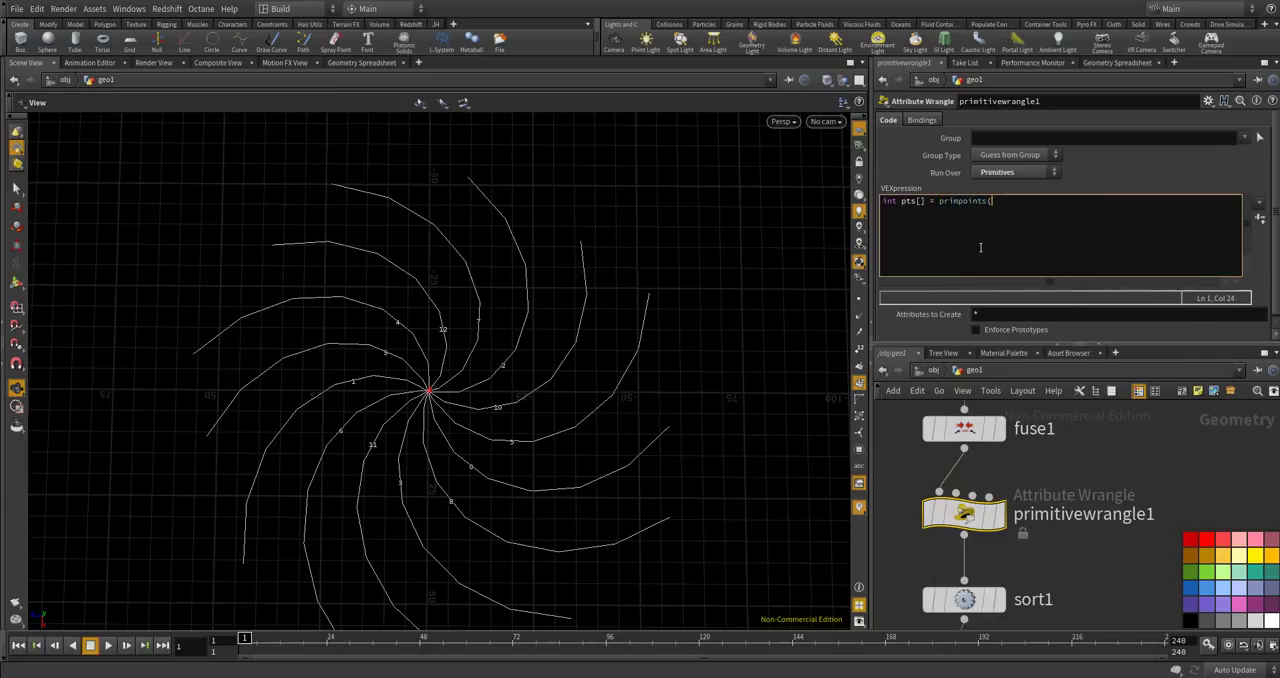
{"action": "type", "text": "0, @primnum);"}
{"action": "key", "text": "Return"}
{"action": "left_click_drag", "start_coordinate": [902, 203], "coordinate": [927, 202]}
{"action": "left_click", "coordinate": [921, 202]}
{"action": "type", "text": "[]"}
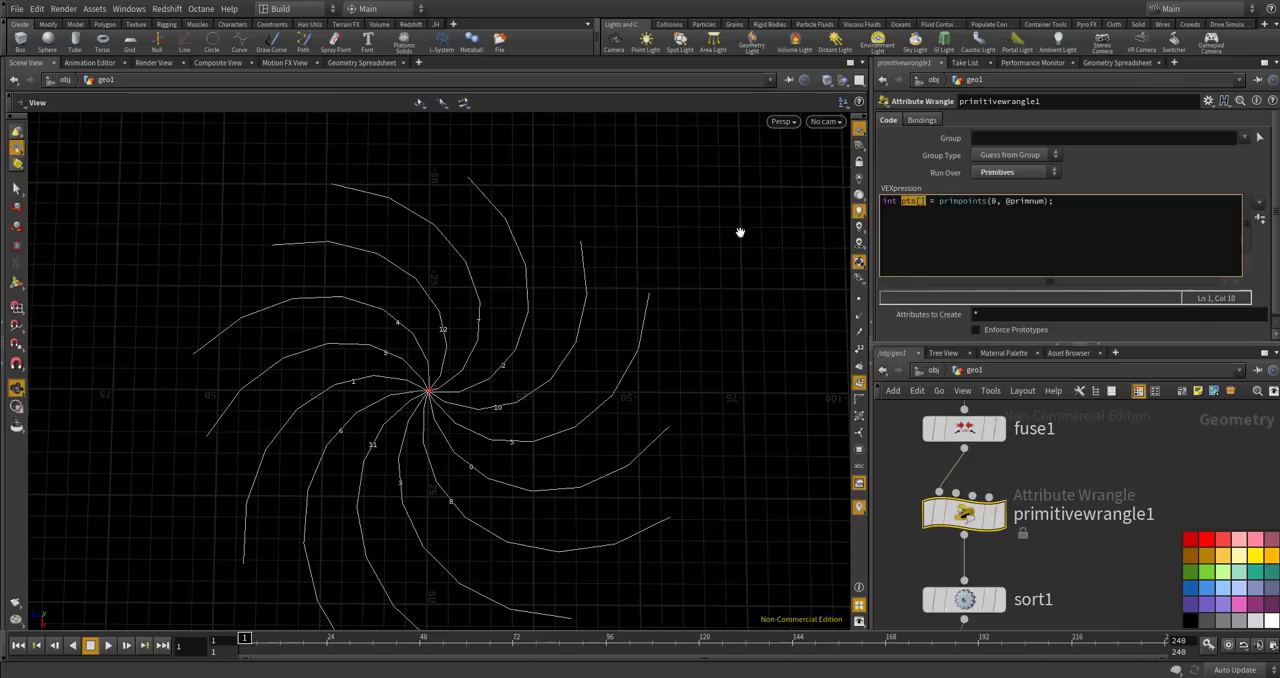
Add a code line that gets each curve's last point: int lastPt = pts[len(pts)-1];.
{"action": "left_click_drag", "start_coordinate": [597, 326], "coordinate": [460, 347]}
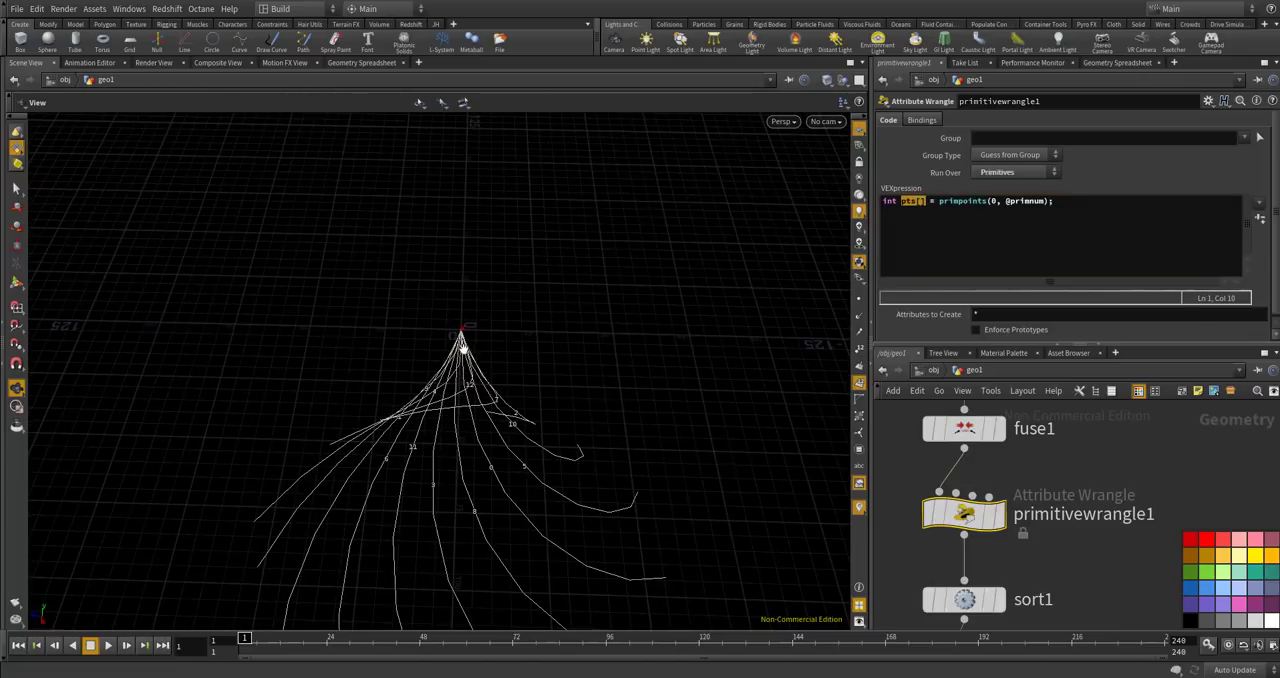
{"action": "left_click_drag", "start_coordinate": [600, 389], "coordinate": [543, 446]}
{"action": "left_click", "coordinate": [1010, 234]}
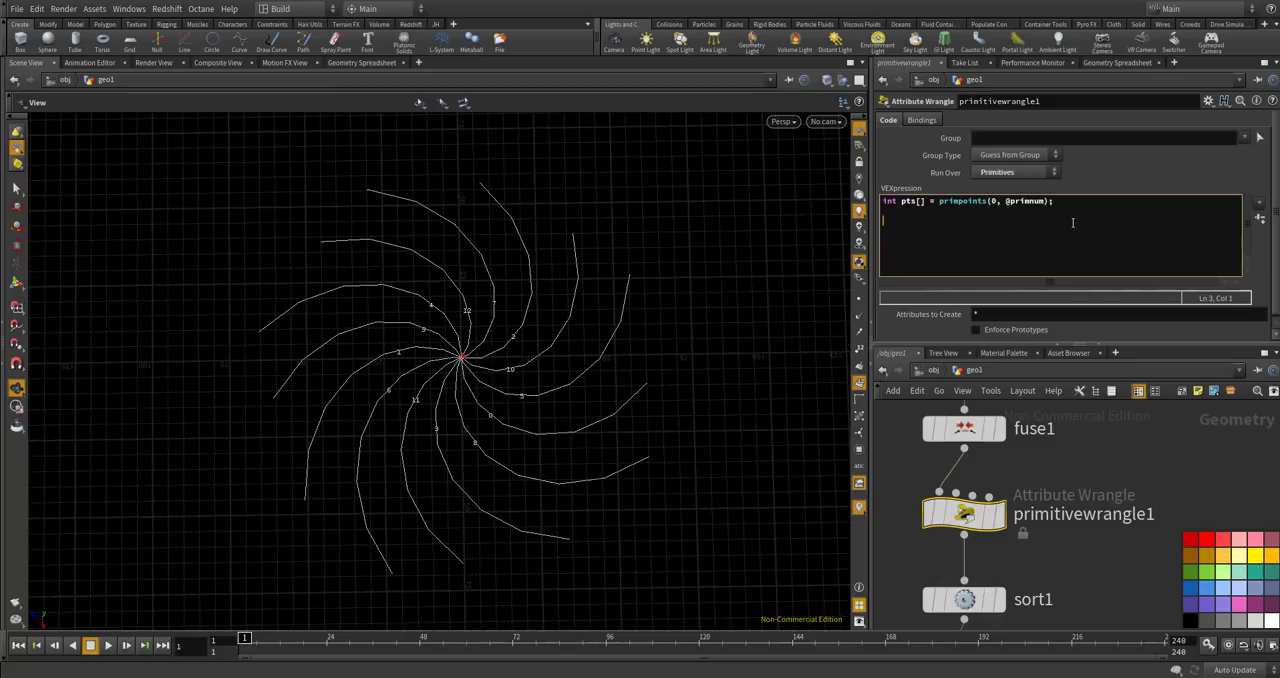
{"action": "type", "text": "pt ="}
{"action": "key", "text": "BackSpace"}
{"action": "key", "text": "BackSpace"}
{"action": "type", "text": "Pt = pts[len(pts)-1];"}
{"action": "key", "text": "Return"}
Add a code line that reads the last point's position: vector pos = point(0, "P", lastPt);.
{"action": "type", "text": "vector pos = point(0k"}
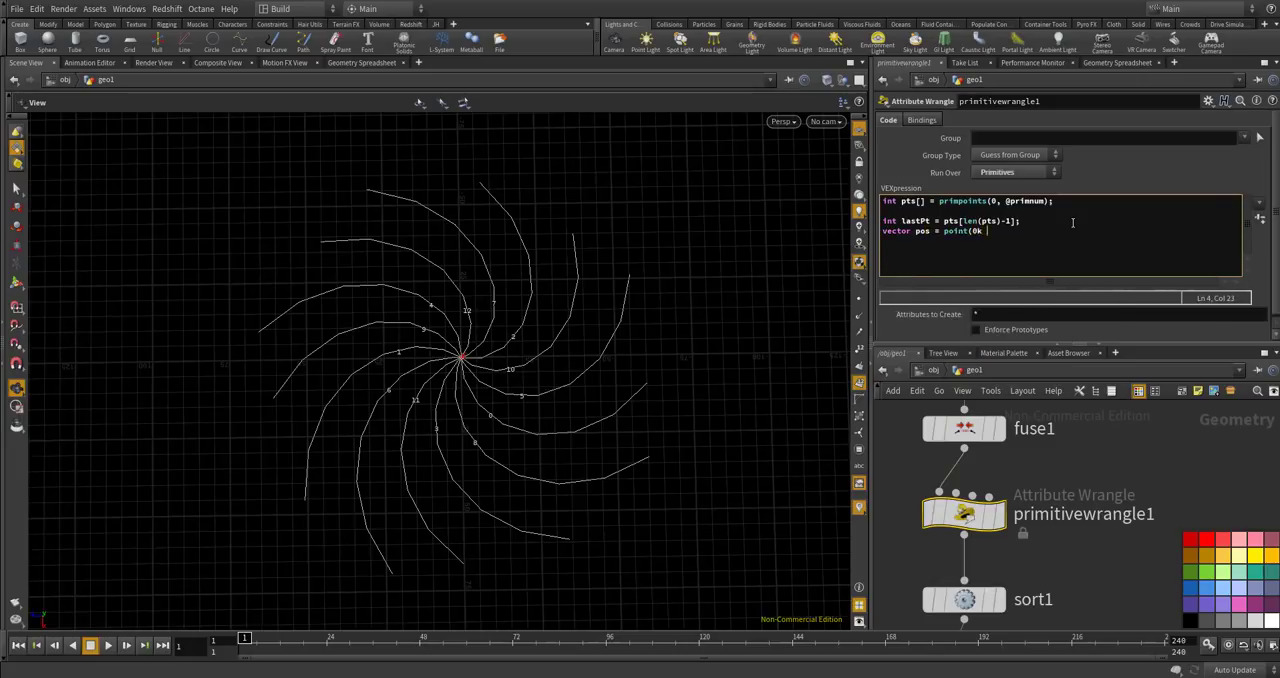
{"action": "type", "text": "las"}
{"action": "type", "text": ";"}
{"action": "key", "text": "Return"}
{"action": "key", "text": "Return"}
Flatten and normalize the position vector with the lines pos.y = 0; and pos = normalize(pos);.
{"action": "type", "text": "pos."}
{"action": "type", "text": "y = 0;"}
{"action": "key", "text": "Return"}
{"action": "type", "text": "pos = normalize(pos);"}
{"action": "left_click", "coordinate": [1153, 452]}
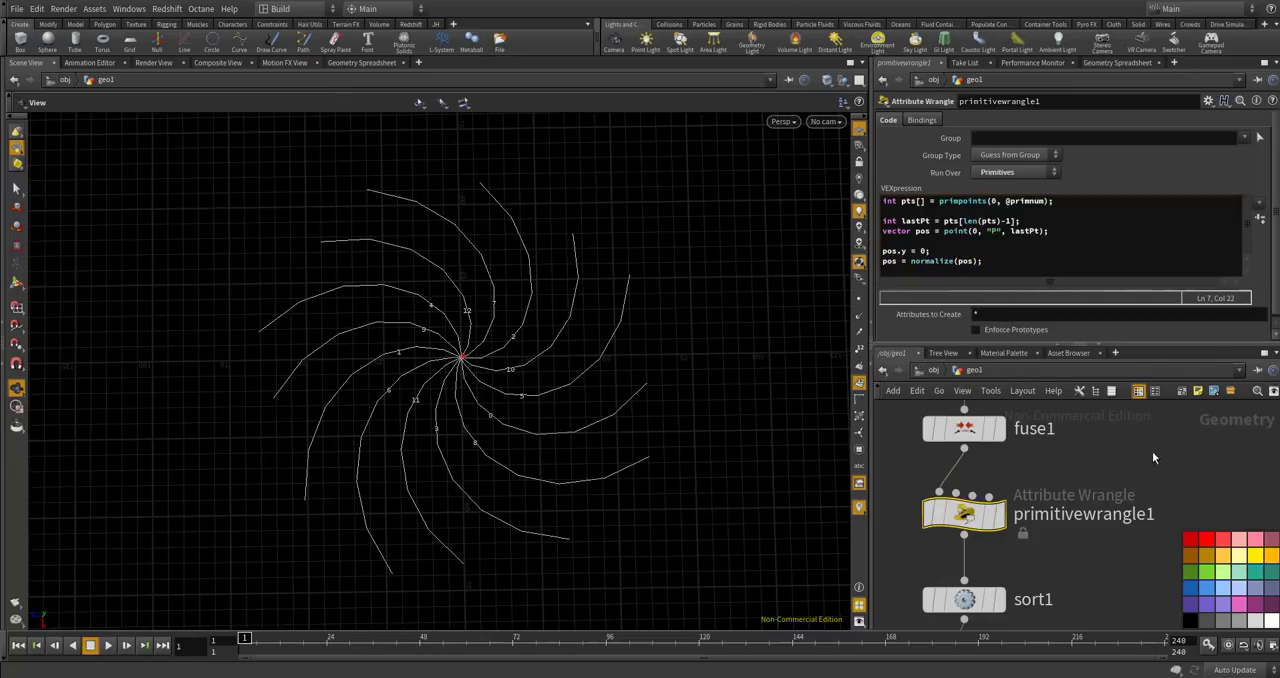
Add the test line int pt = addpoint(0, pos); at the end of the wrangle code.
{"action": "left_click_drag", "start_coordinate": [1275, 245], "coordinate": [1277, 250]}
{"action": "left_click", "coordinate": [1190, 247]}
{"action": "key", "text": "Return"}
{"action": "key", "text": "Return"}
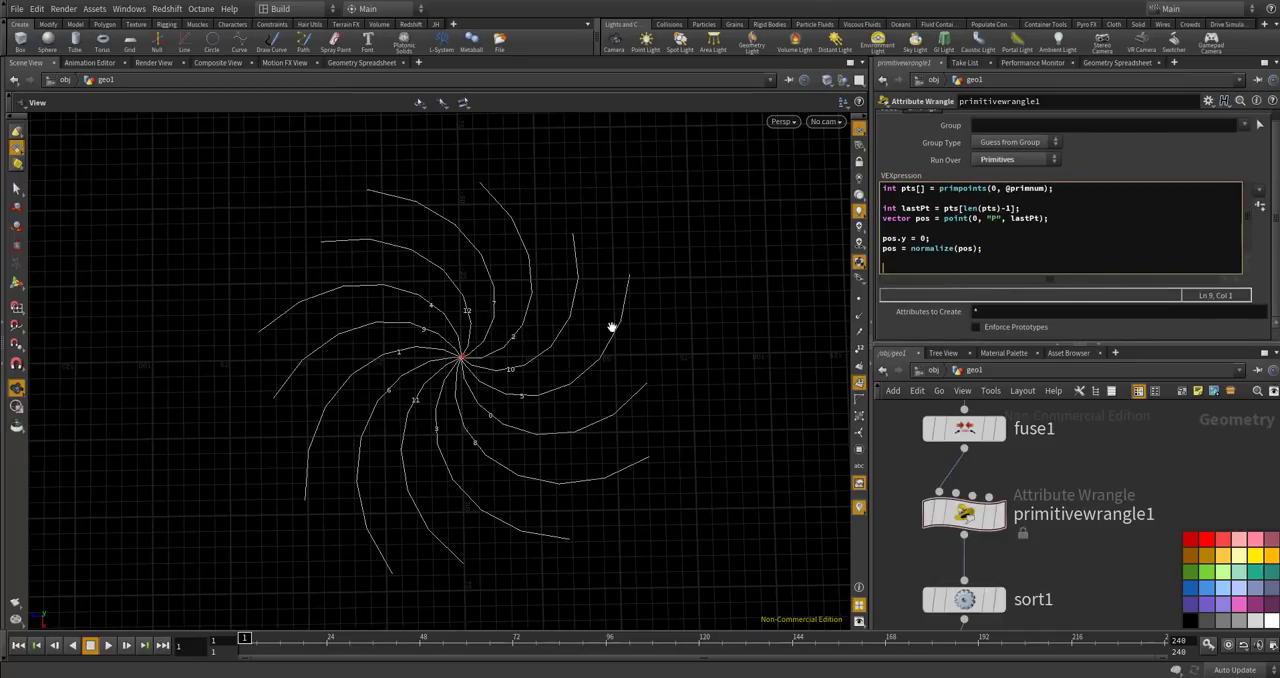
{"action": "type", "text": "{nt a"}
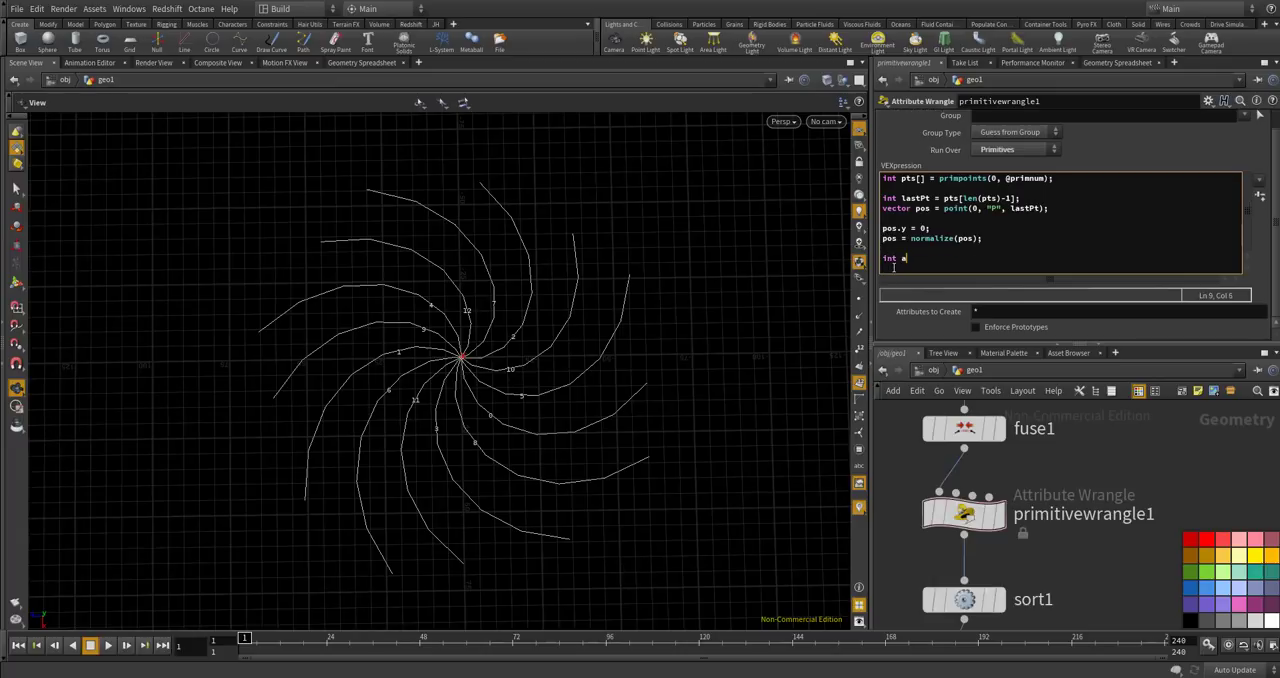
{"action": "type", "text": "ddp"}
{"action": "key", "text": "BackSpace"}
{"action": "key", "text": "BackSpace"}
{"action": "key", "text": "BackSpace"}
{"action": "type", "text": "pt = addpoint(0,"}
Turn on point display, display primitivewrangle1 and examine the points generated around the spiral's center.
{"action": "scroll", "coordinate": [462, 358], "scroll_direction": "up", "scroll_amount": 3}
{"action": "scroll", "coordinate": [462, 358], "scroll_direction": "up", "scroll_amount": 10}
{"action": "scroll", "coordinate": [450, 314], "scroll_direction": "down", "scroll_amount": 8}
{"action": "left_click", "coordinate": [860, 303]}
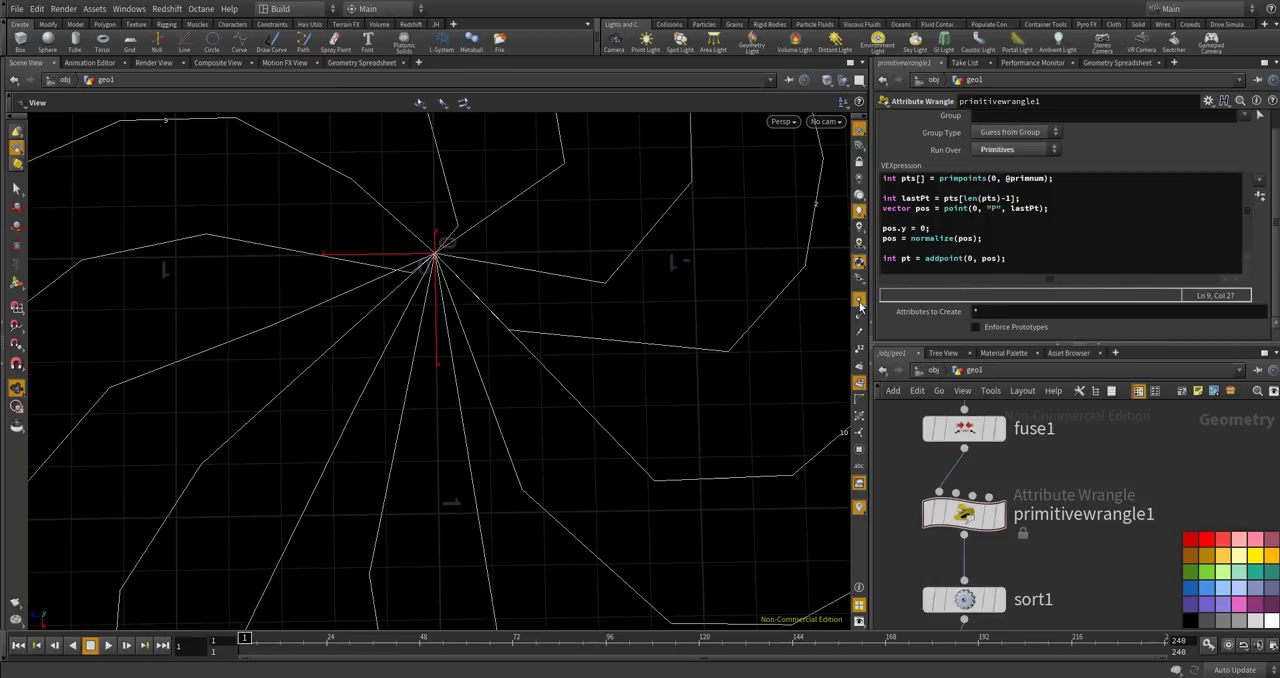
{"action": "scroll", "coordinate": [452, 297], "scroll_direction": "down", "scroll_amount": 6}
{"action": "left_click_drag", "start_coordinate": [452, 297], "coordinate": [553, 334]}
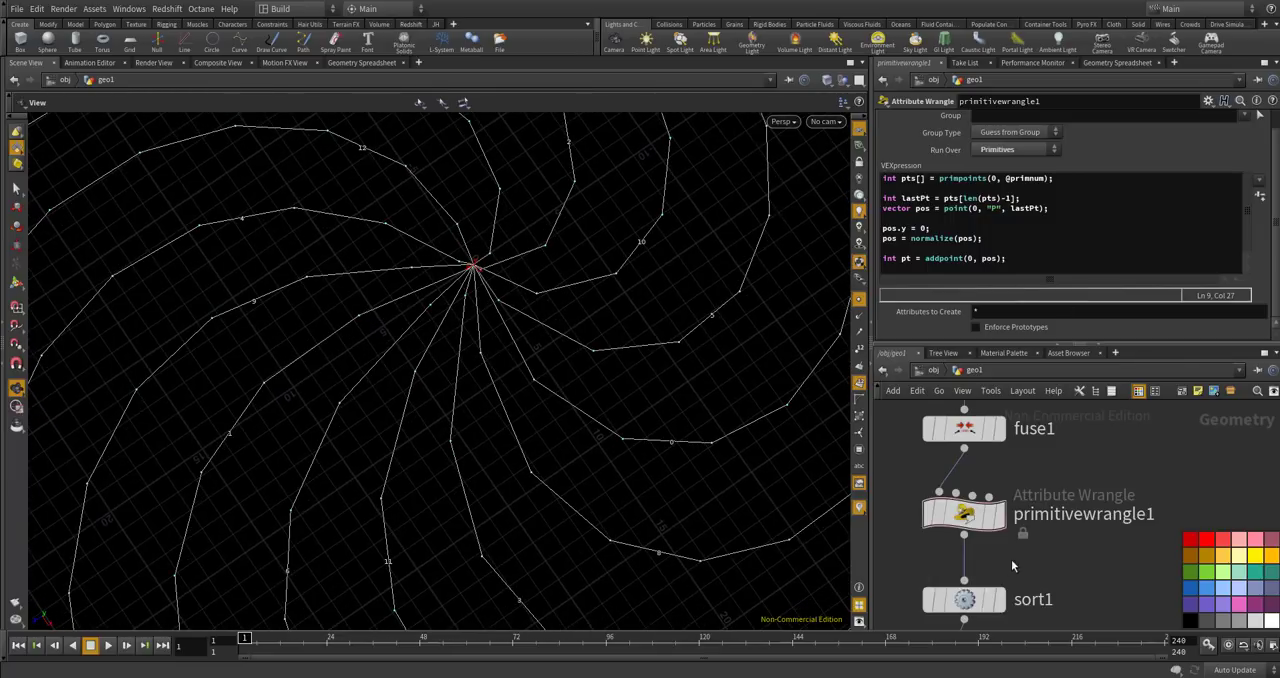
{"action": "scroll", "coordinate": [1030, 480], "scroll_direction": "down", "scroll_amount": 3}
{"action": "scroll", "coordinate": [1018, 572], "scroll_direction": "up", "scroll_amount": 3}
{"action": "scroll", "coordinate": [1014, 545], "scroll_direction": "down", "scroll_amount": 3}
{"action": "scroll", "coordinate": [1014, 505], "scroll_direction": "up", "scroll_amount": 1}
{"action": "left_click", "coordinate": [1014, 490]}
{"action": "left_click_drag", "start_coordinate": [568, 359], "coordinate": [428, 298]}
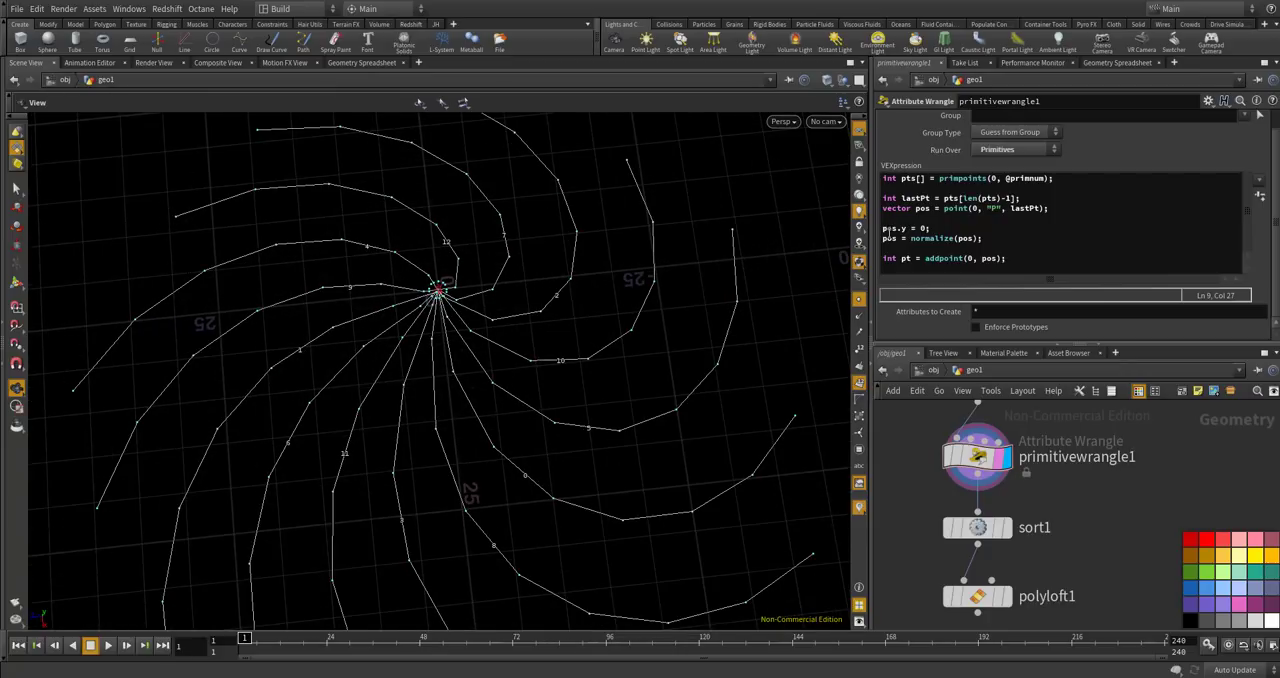
Replace the addpoint line with float angle = atan2(pos.z, pos.x);.
{"action": "left_click_drag", "start_coordinate": [1006, 258], "coordinate": [843, 270]}
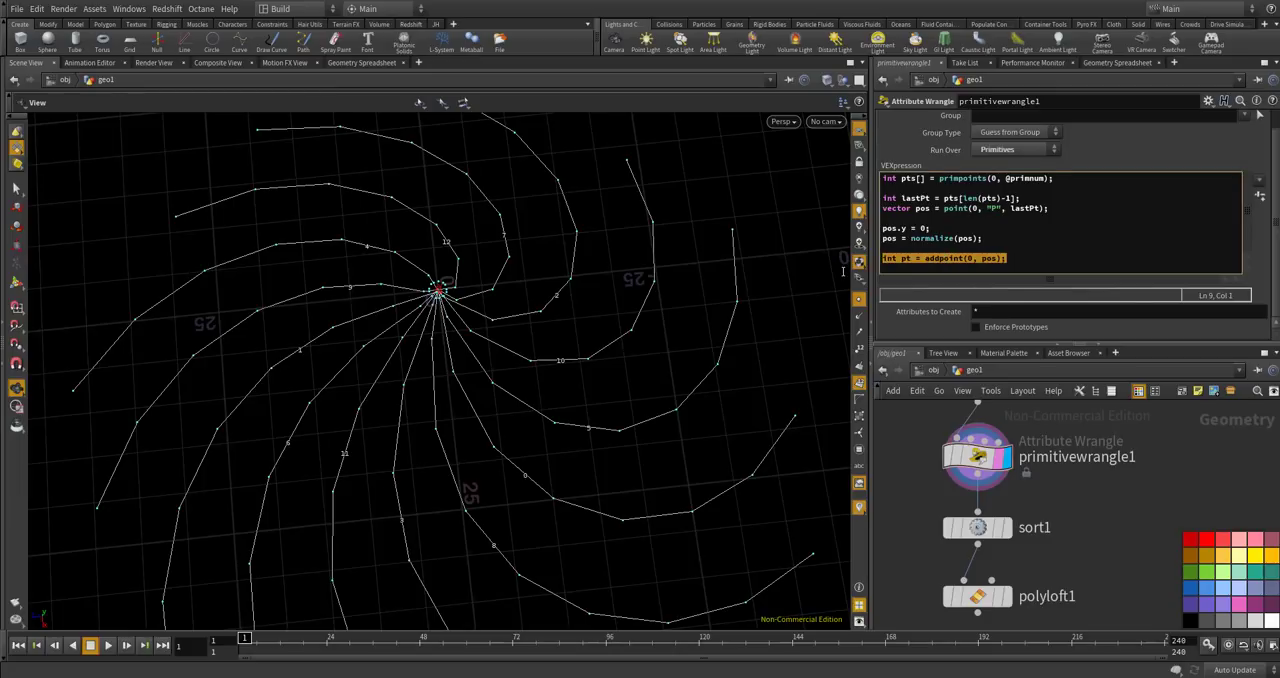
{"action": "key", "text": "BackSpace"}
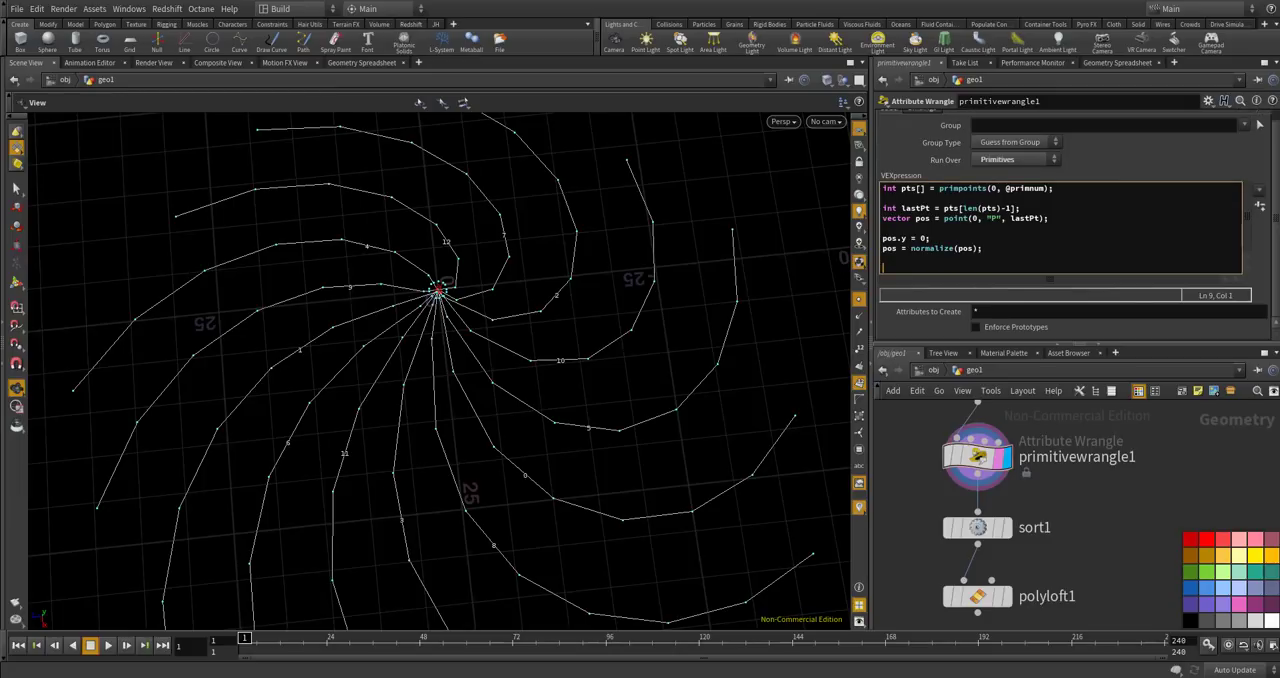
{"action": "type", "text": "flao"}
{"action": "type", "text": "oat "}
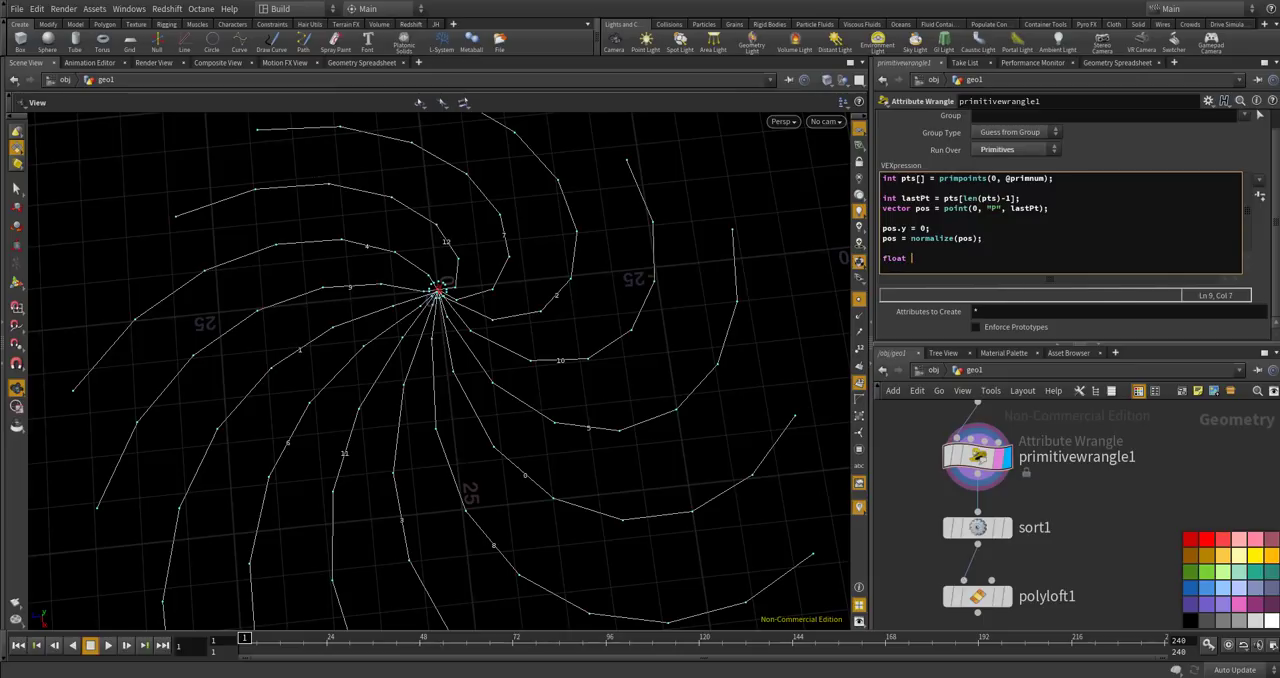
{"action": "type", "text": "angle = atans"}
{"action": "type", "text": "(po"}
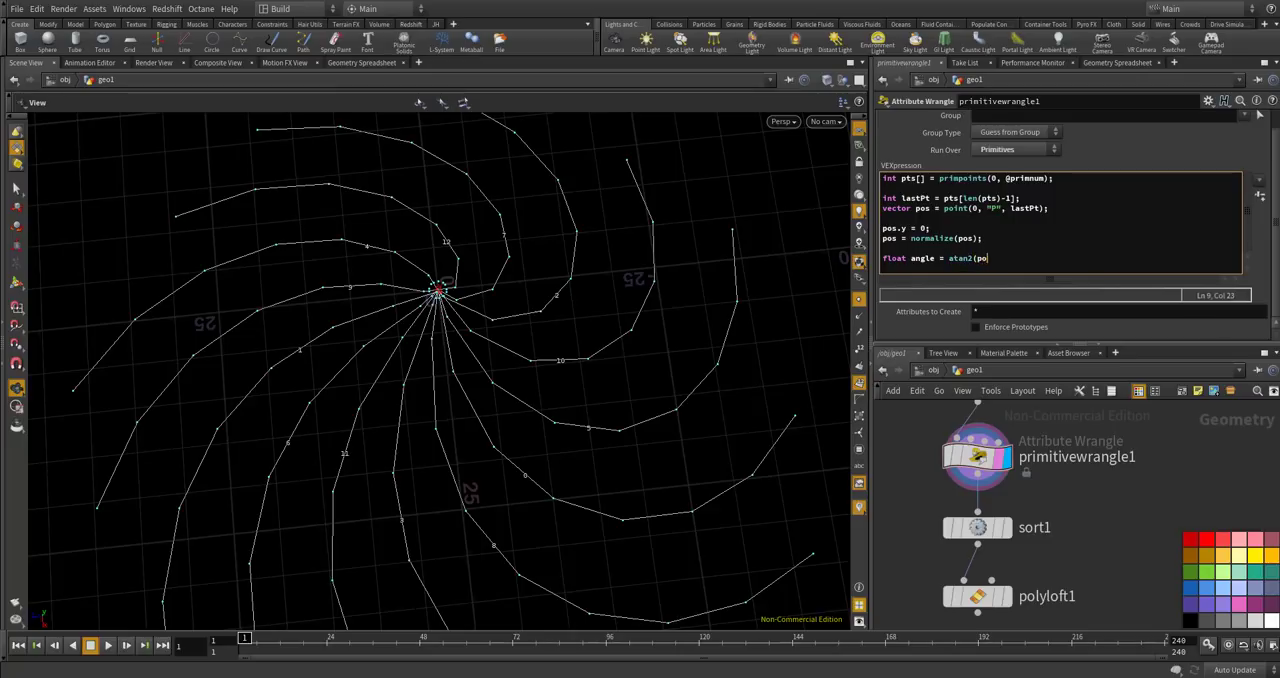
{"action": "type", "text": "s.z, po."}
{"action": "key", "text": "Return"}
{"action": "key", "text": "Return"}
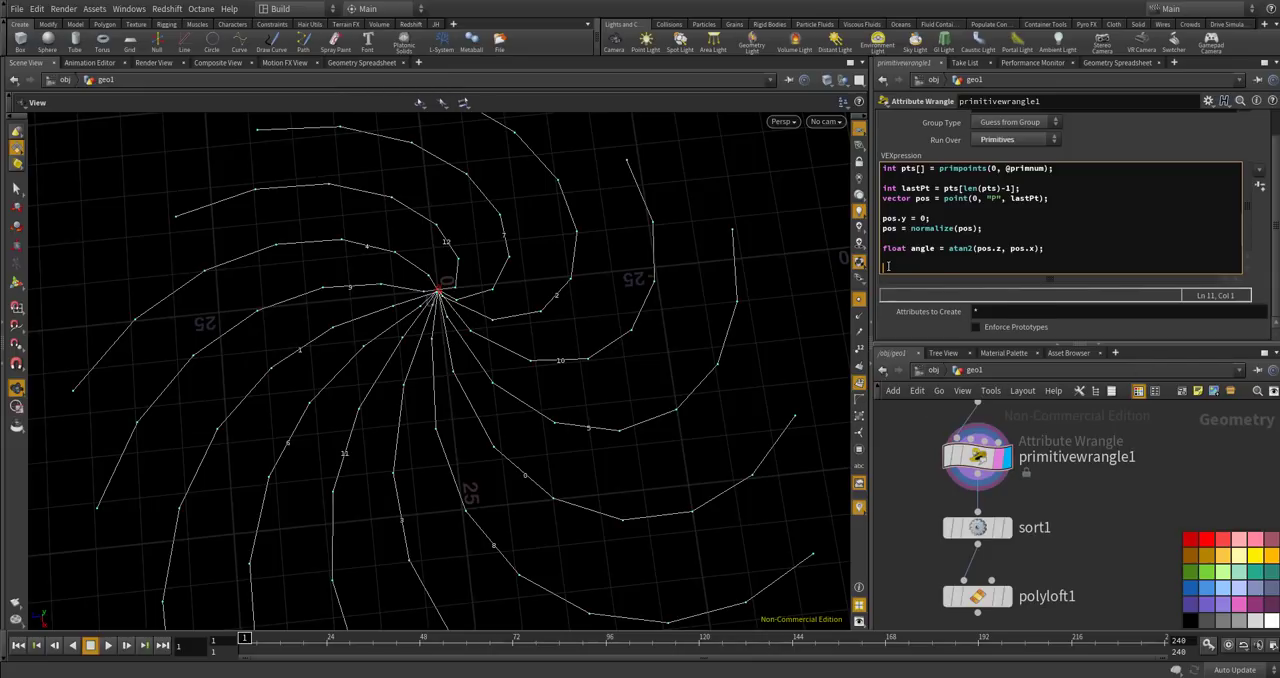
Export the angle as a primitive attribute with the line f@angle = angle;.
{"action": "type", "text": "fl"}
{"action": "type", "text": "a"}
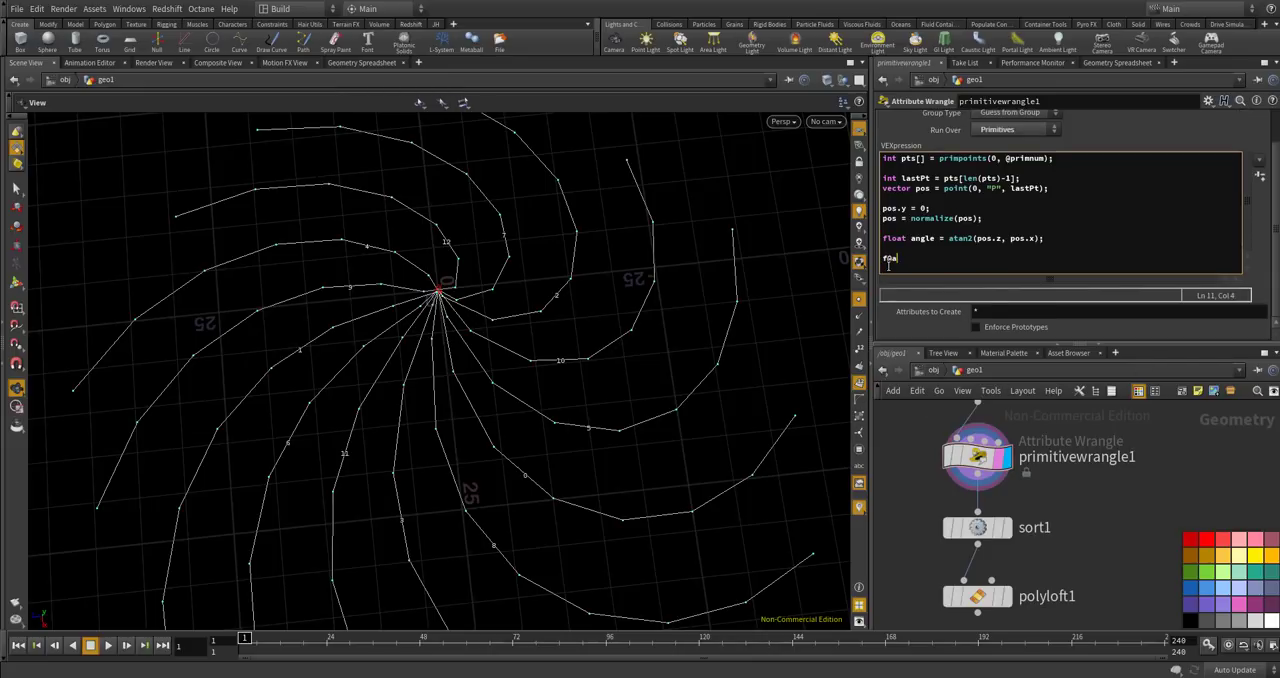
{"action": "type", "text": "tt"}
{"action": "type", "text": "a"}
{"action": "type", "text": "le - "}
{"action": "type", "text": " angle;"}
Check primitivewrangle1's angle values in the Geometry Spreadsheet's primitive data, and return to the wrangle's parameters.
{"action": "left_click", "coordinate": [976, 457]}
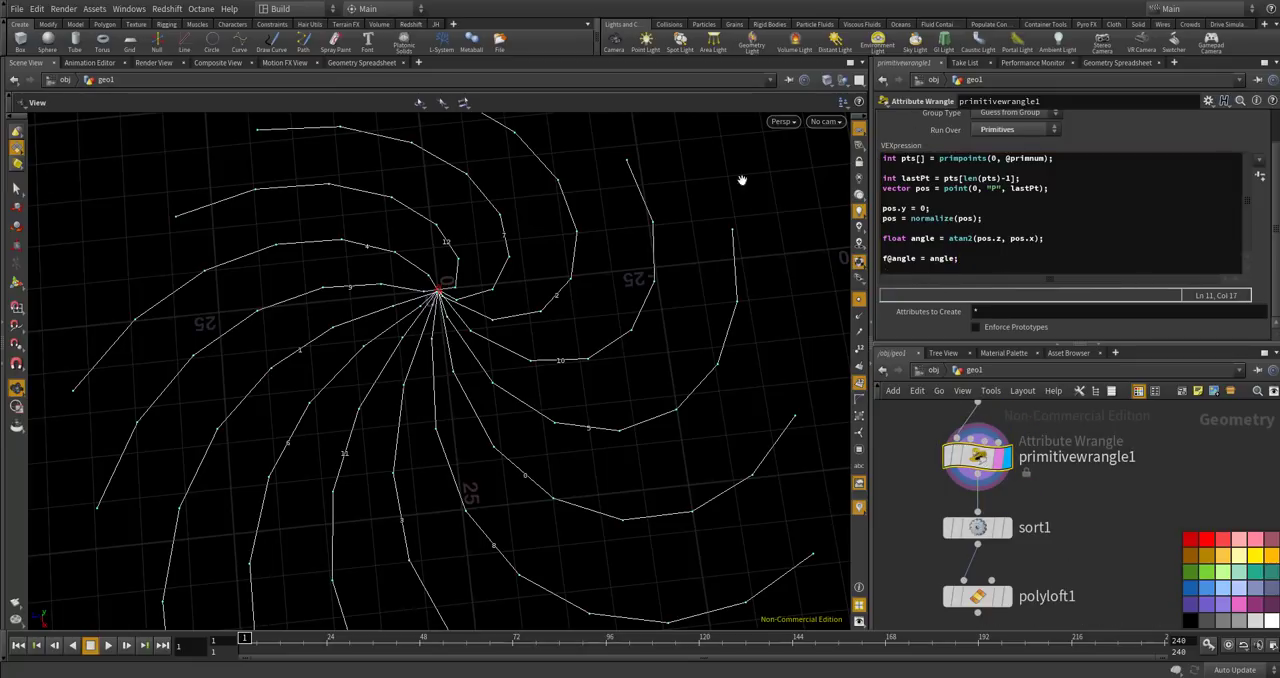
{"action": "left_click", "coordinate": [1113, 64]}
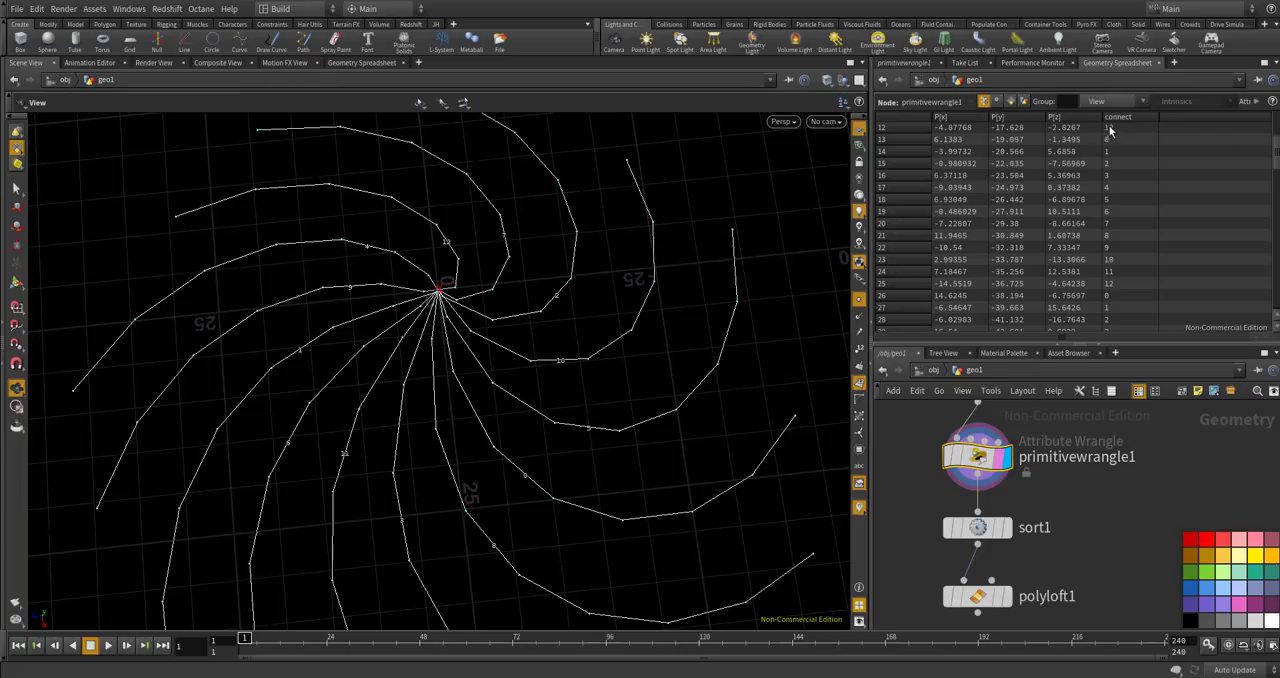
{"action": "left_click", "coordinate": [1011, 103]}
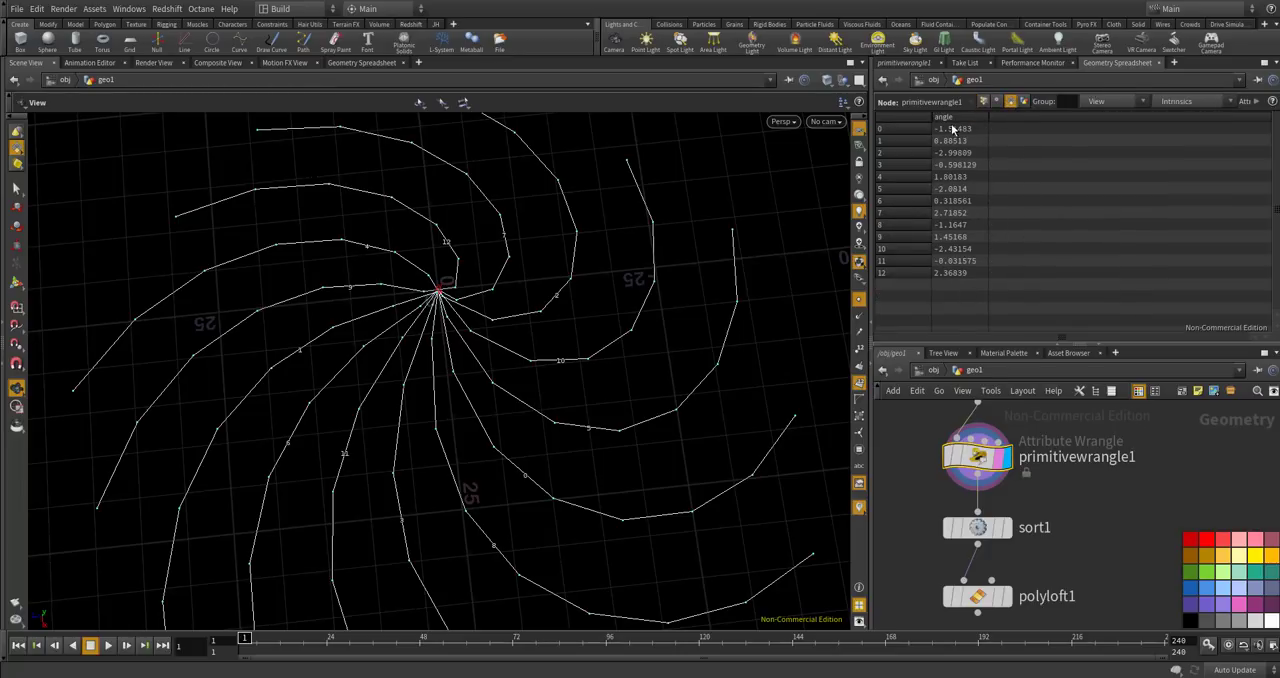
{"action": "left_click", "coordinate": [904, 63]}
Display sort1, set its by-attribute primitive sort to the angle attribute, and check the numbering order around the spiral.
{"action": "scroll", "coordinate": [1003, 548], "scroll_direction": "down", "scroll_amount": 2}
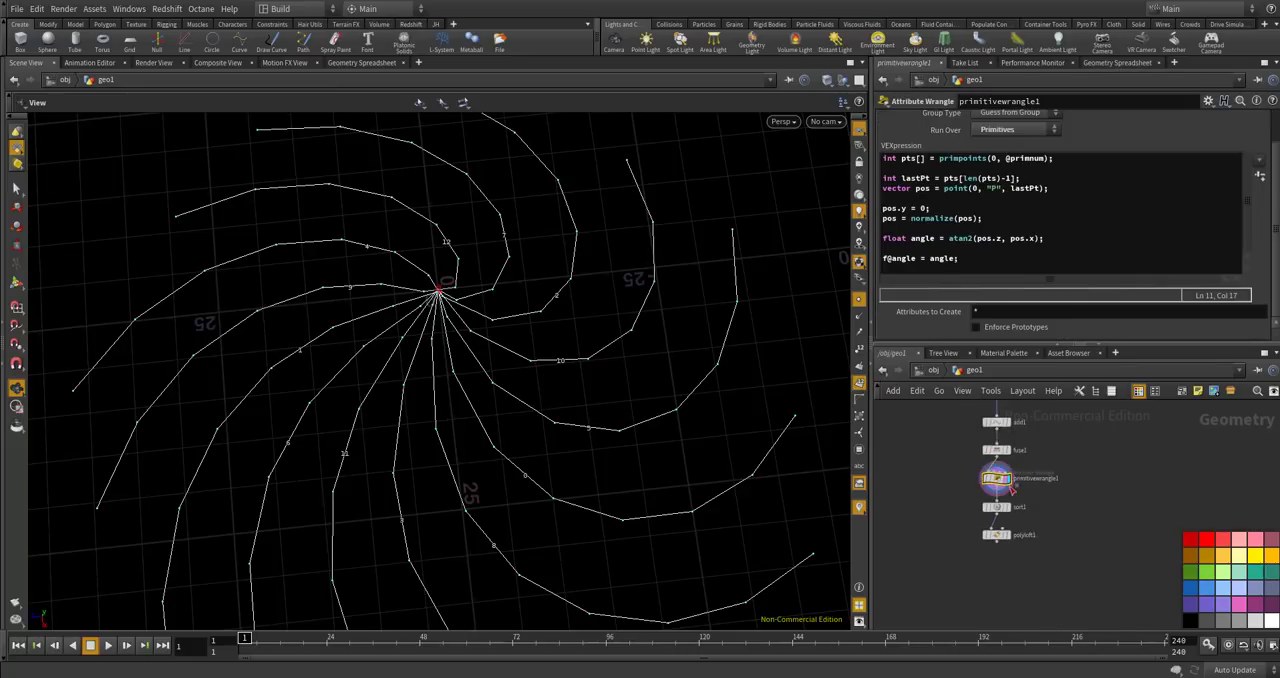
{"action": "left_click", "coordinate": [1006, 526]}
{"action": "left_click", "coordinate": [1005, 524]}
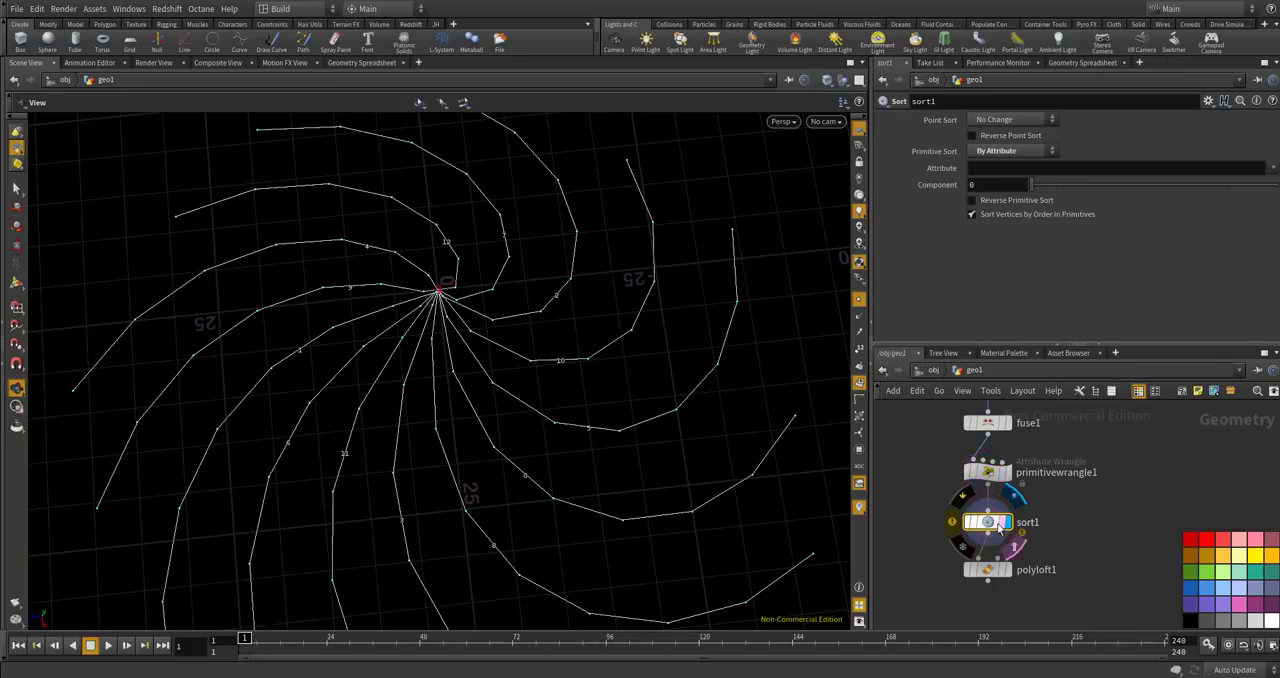
{"action": "left_click", "coordinate": [1005, 167]}
{"action": "left_click", "coordinate": [989, 151]}
{"action": "left_click", "coordinate": [989, 150]}
{"action": "left_click", "coordinate": [983, 168]}
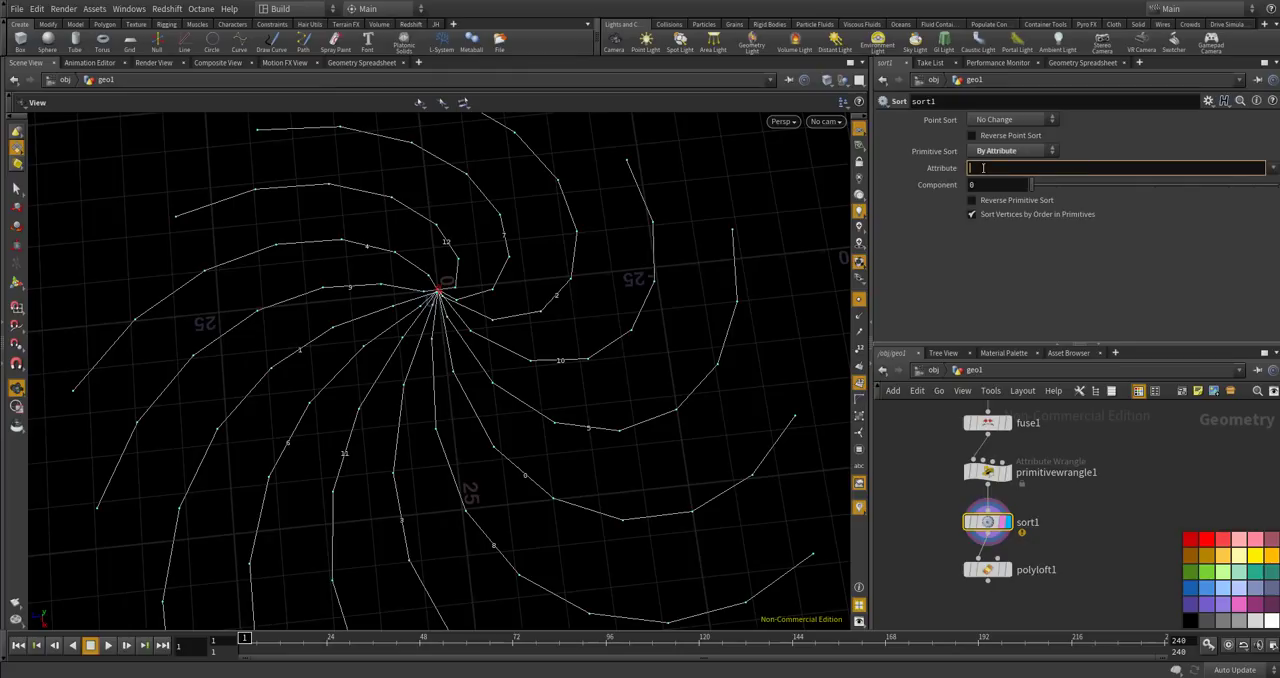
{"action": "type", "text": "angle"}
{"action": "key", "text": "Return"}
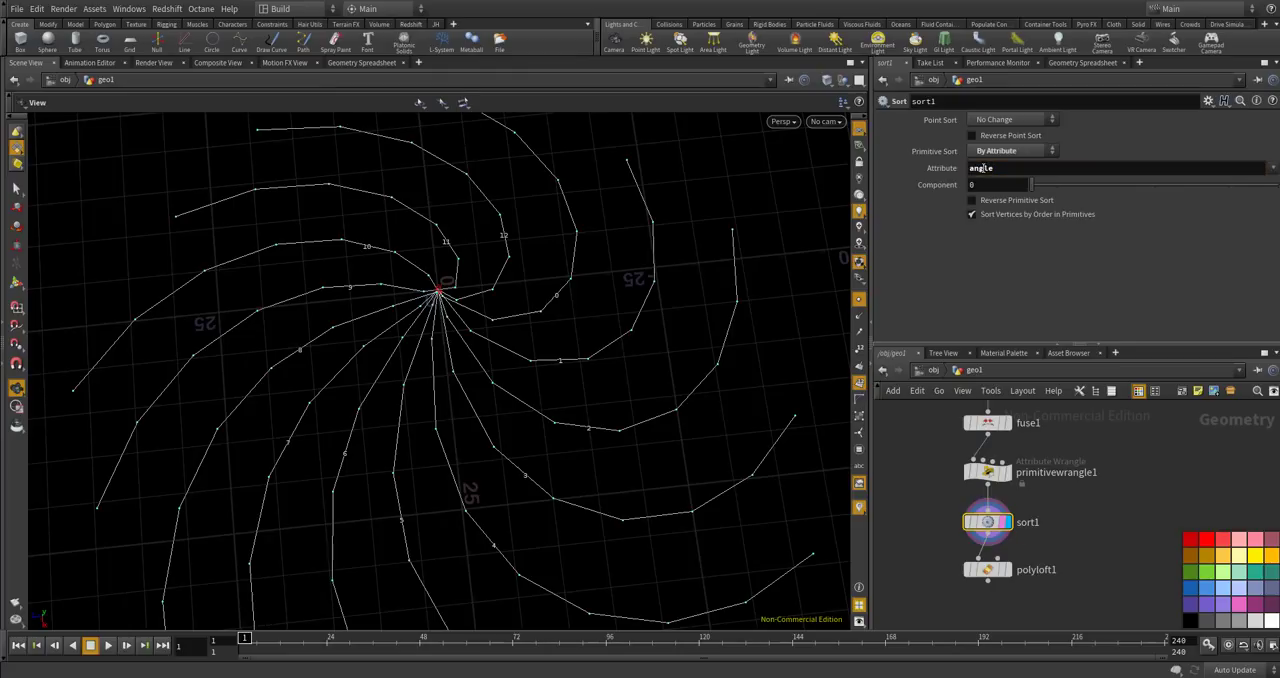
{"action": "left_click_drag", "start_coordinate": [577, 329], "coordinate": [397, 429], "text": "alt"}
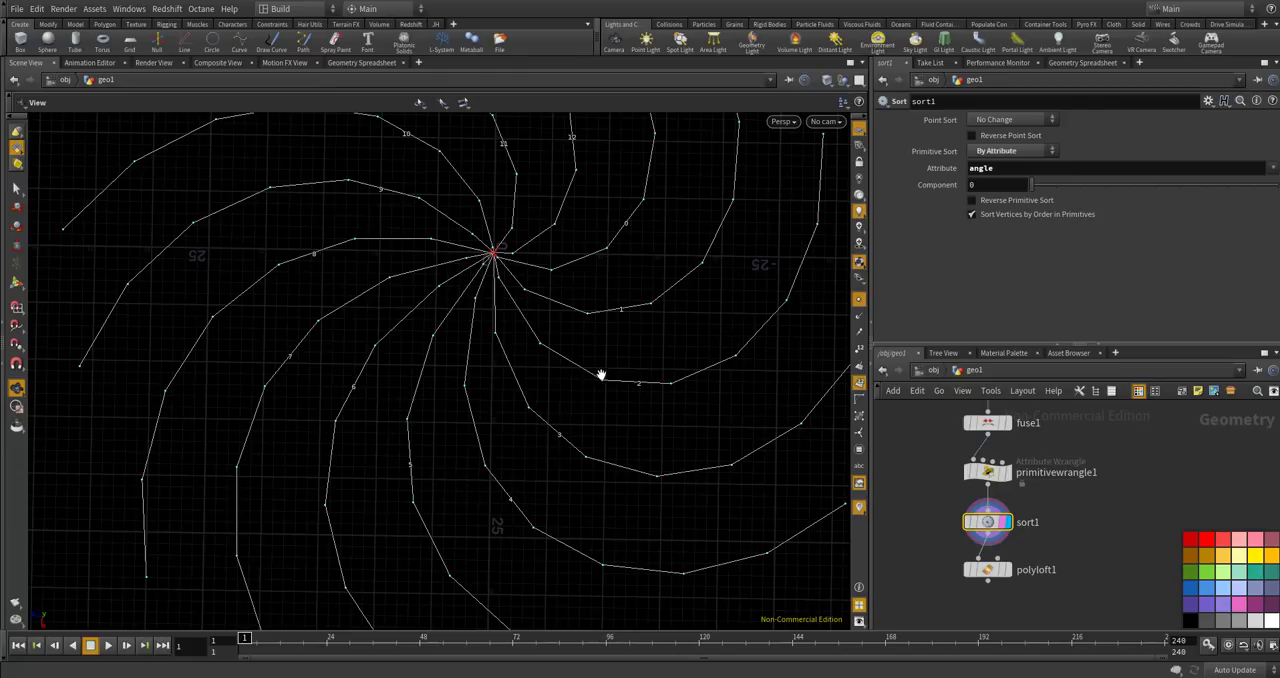
{"action": "left_click_drag", "start_coordinate": [603, 371], "coordinate": [602, 357], "text": "alt"}
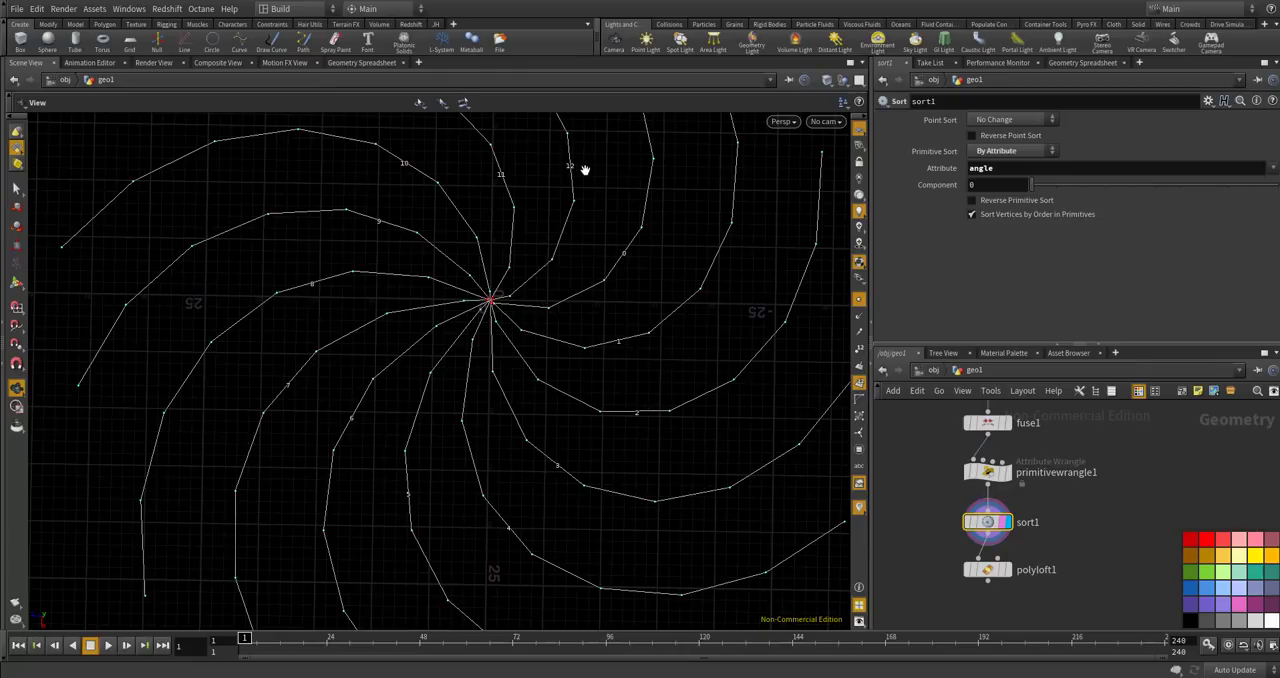
{"action": "left_click_drag", "start_coordinate": [617, 248], "coordinate": [617, 320]}
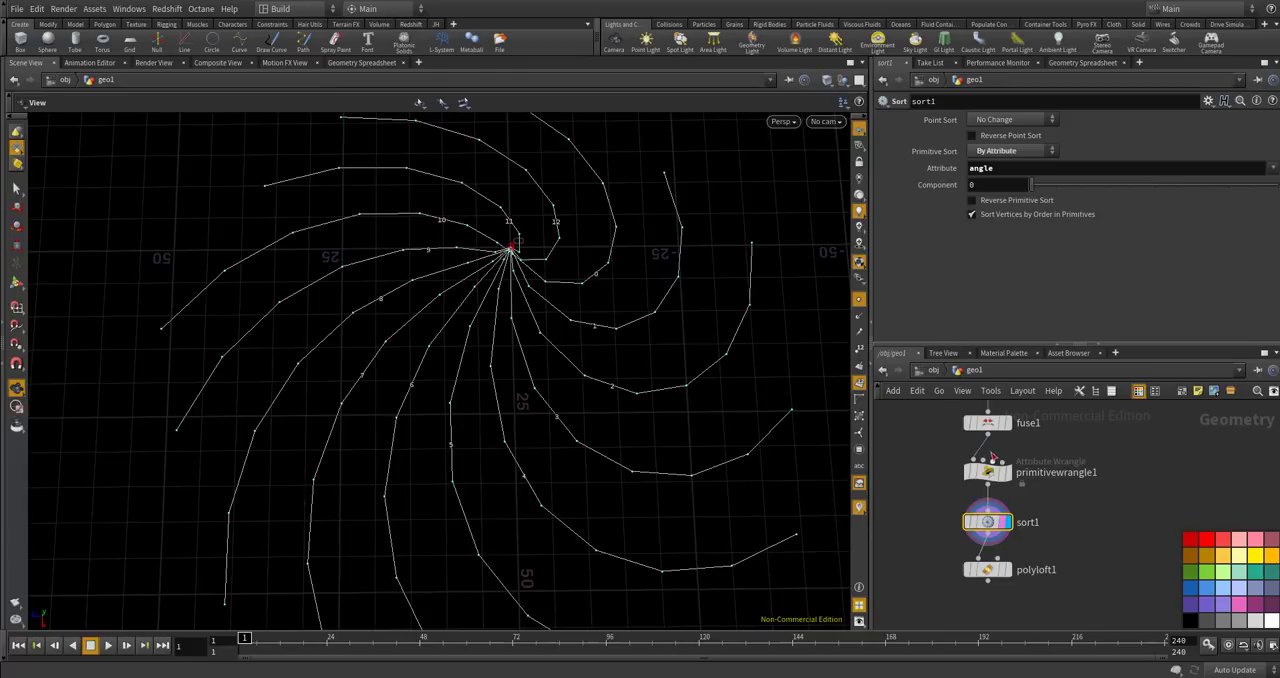
Display polyloft1 and set its V Wrap to On to close the gap in the lofted surface.
{"action": "scroll", "coordinate": [992, 456], "scroll_direction": "down", "scroll_amount": 1}
{"action": "scroll", "coordinate": [1017, 557], "scroll_direction": "up", "scroll_amount": 2}
{"action": "left_click", "coordinate": [1004, 522]}
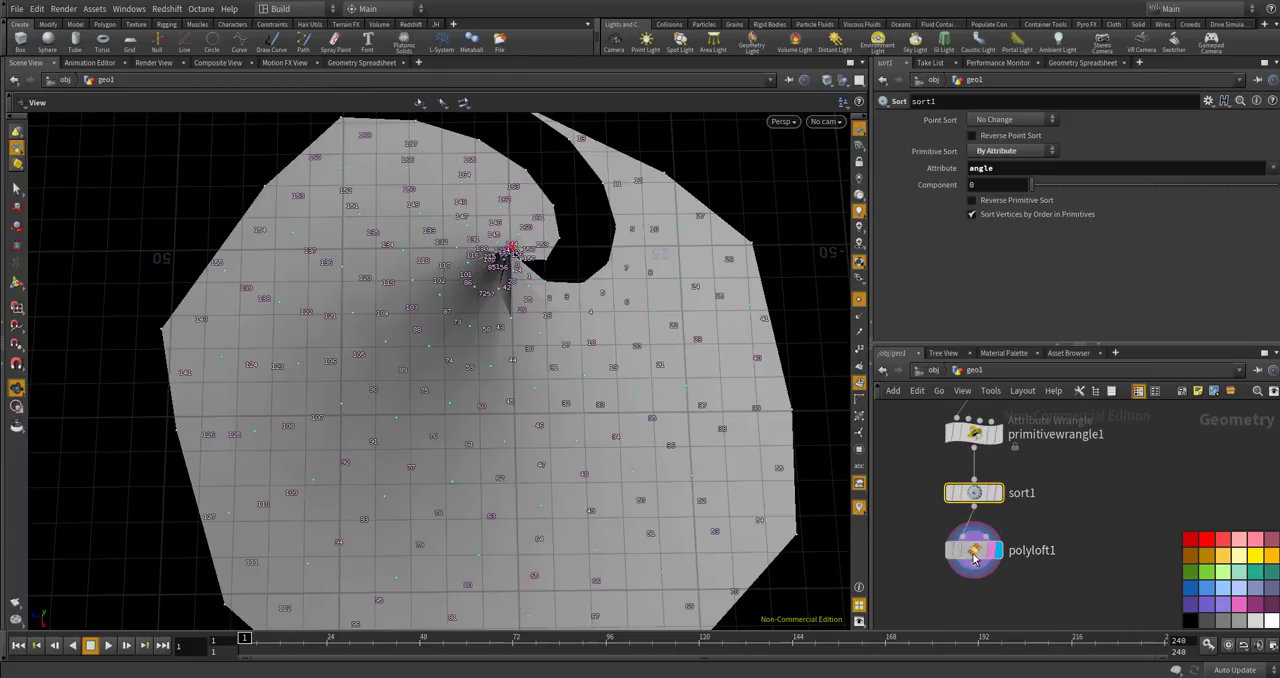
{"action": "left_click", "coordinate": [973, 552]}
{"action": "left_click_drag", "start_coordinate": [540, 357], "coordinate": [572, 370]}
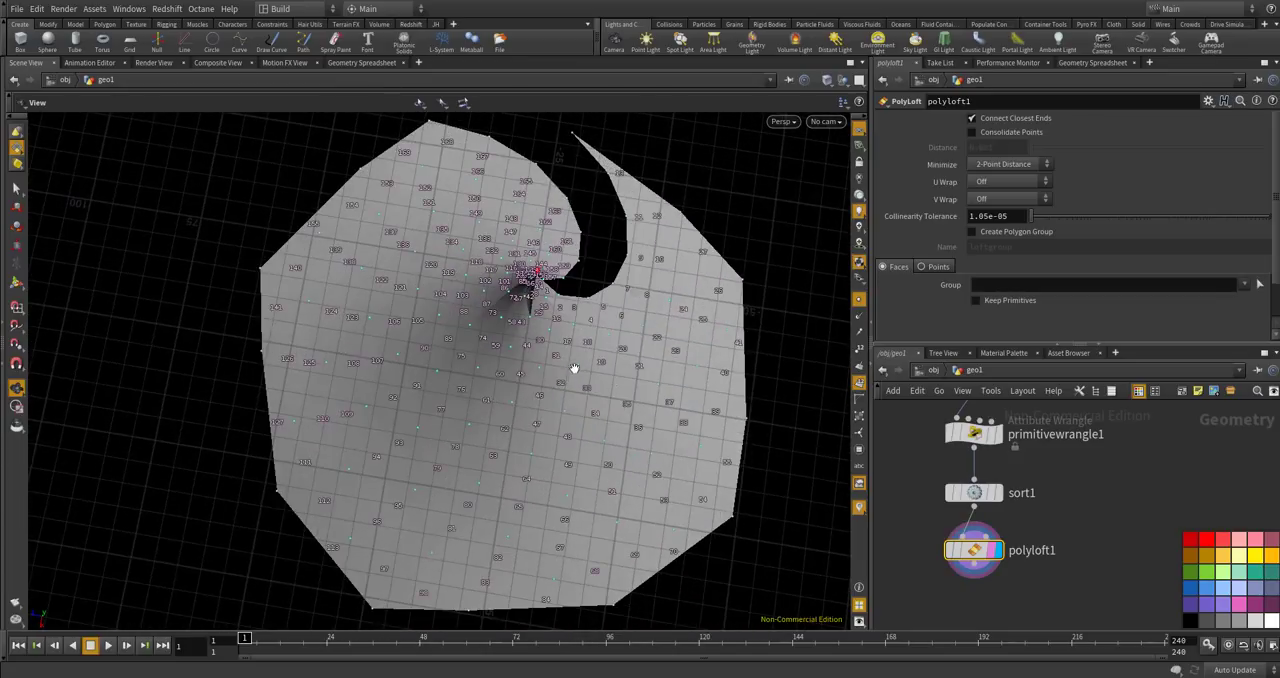
{"action": "left_click", "coordinate": [985, 199]}
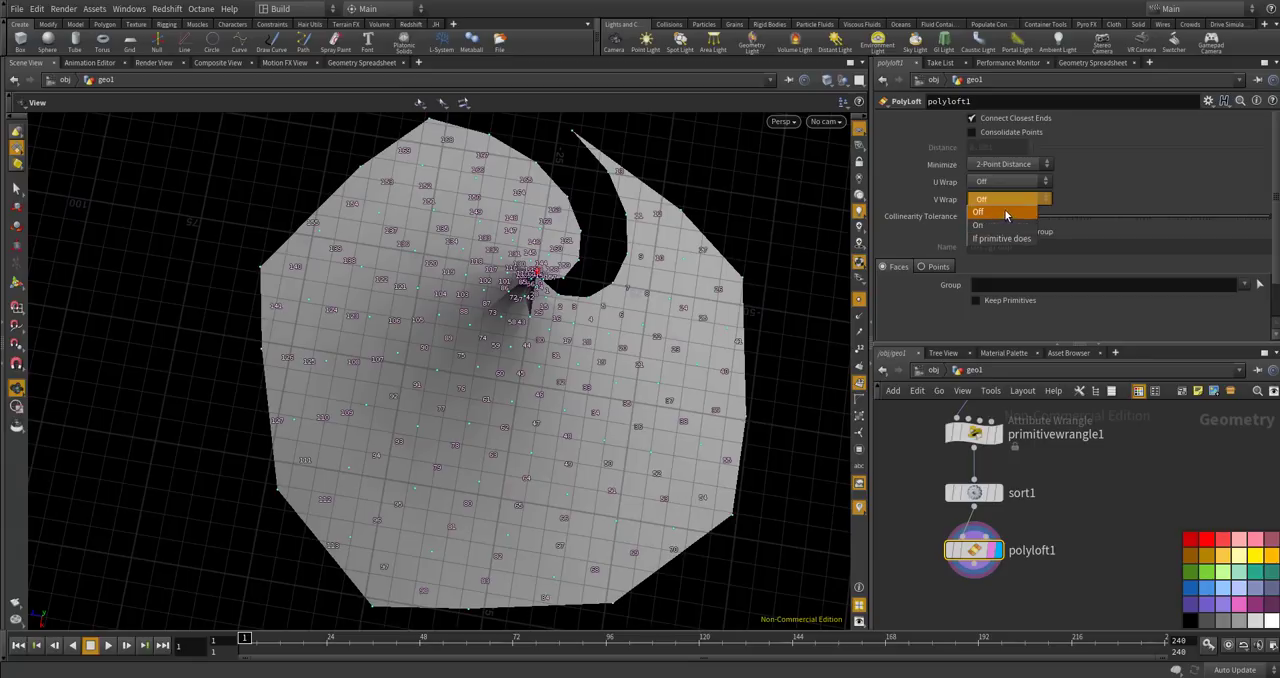
{"action": "left_click", "coordinate": [997, 216]}
{"action": "left_click_drag", "start_coordinate": [763, 281], "coordinate": [645, 282]}
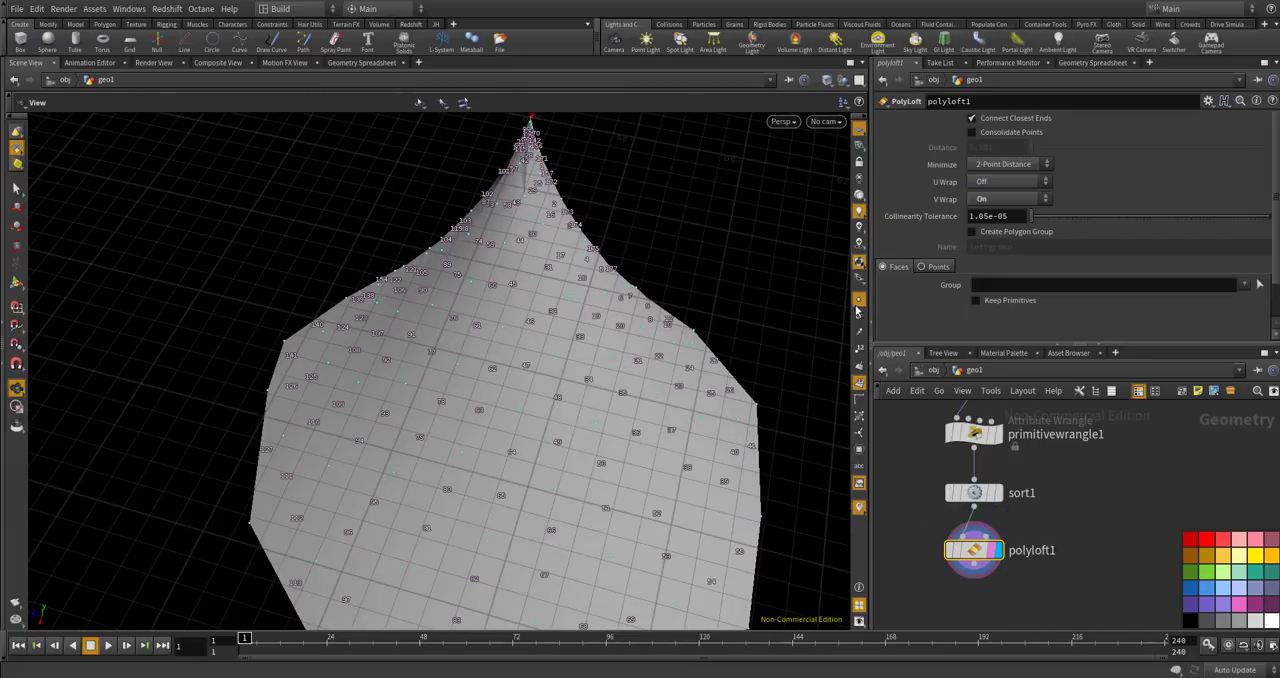
Hide the primitive numbers and point markers, and inspect the lofted cone from above and below.
{"action": "left_click", "coordinate": [859, 382]}
{"action": "left_click_drag", "start_coordinate": [714, 363], "coordinate": [573, 303]}
{"action": "left_click_drag", "start_coordinate": [640, 344], "coordinate": [577, 400]}
{"action": "left_click_drag", "start_coordinate": [690, 451], "coordinate": [454, 429]}
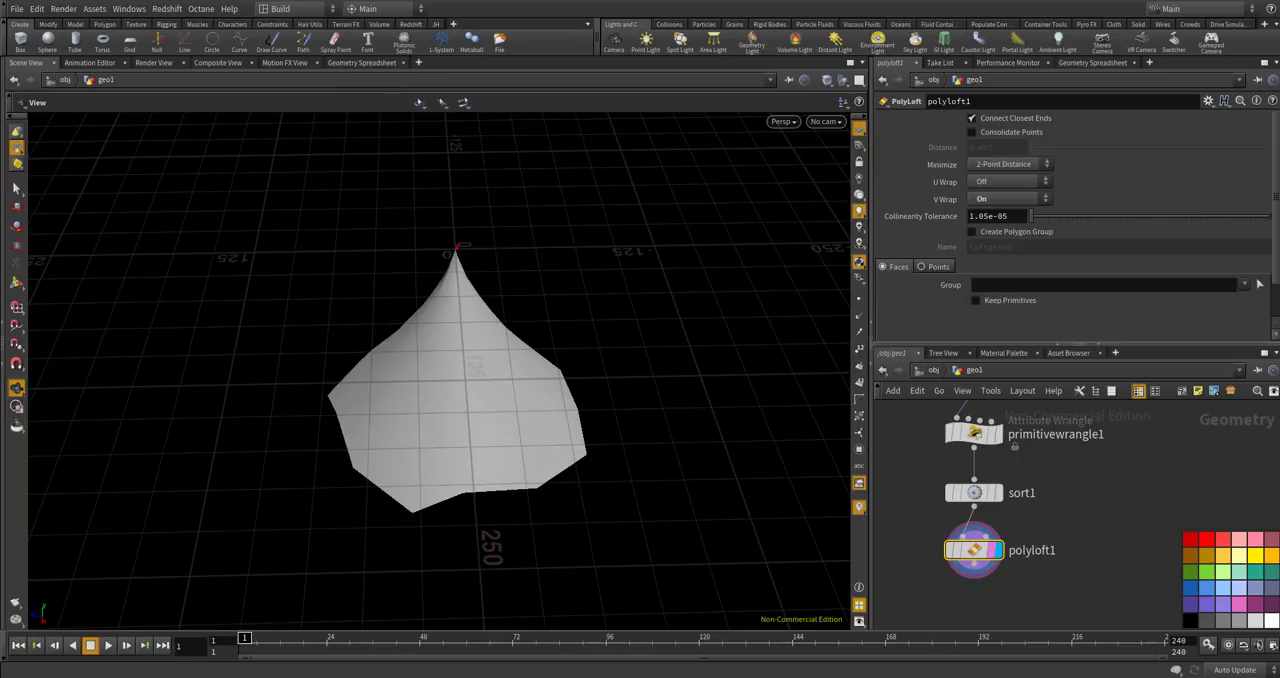
{"action": "left_click_drag", "start_coordinate": [554, 467], "coordinate": [559, 341]}
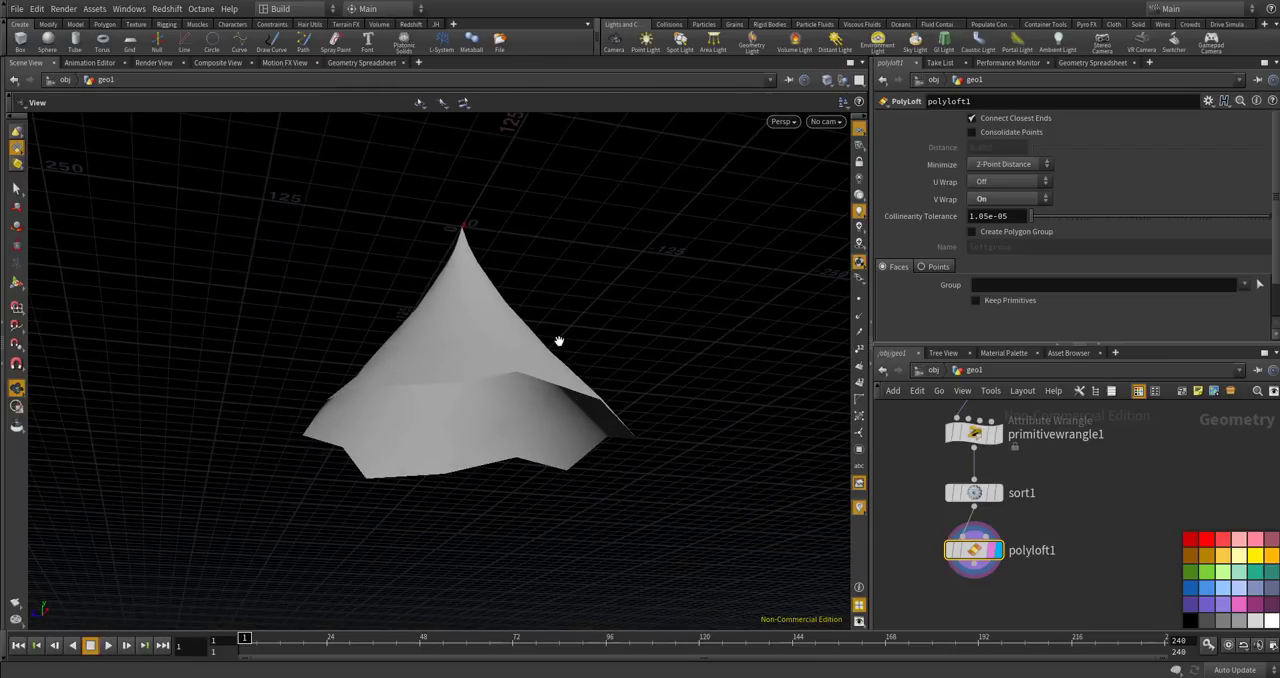
{"action": "left_click_drag", "start_coordinate": [509, 400], "coordinate": [671, 286]}
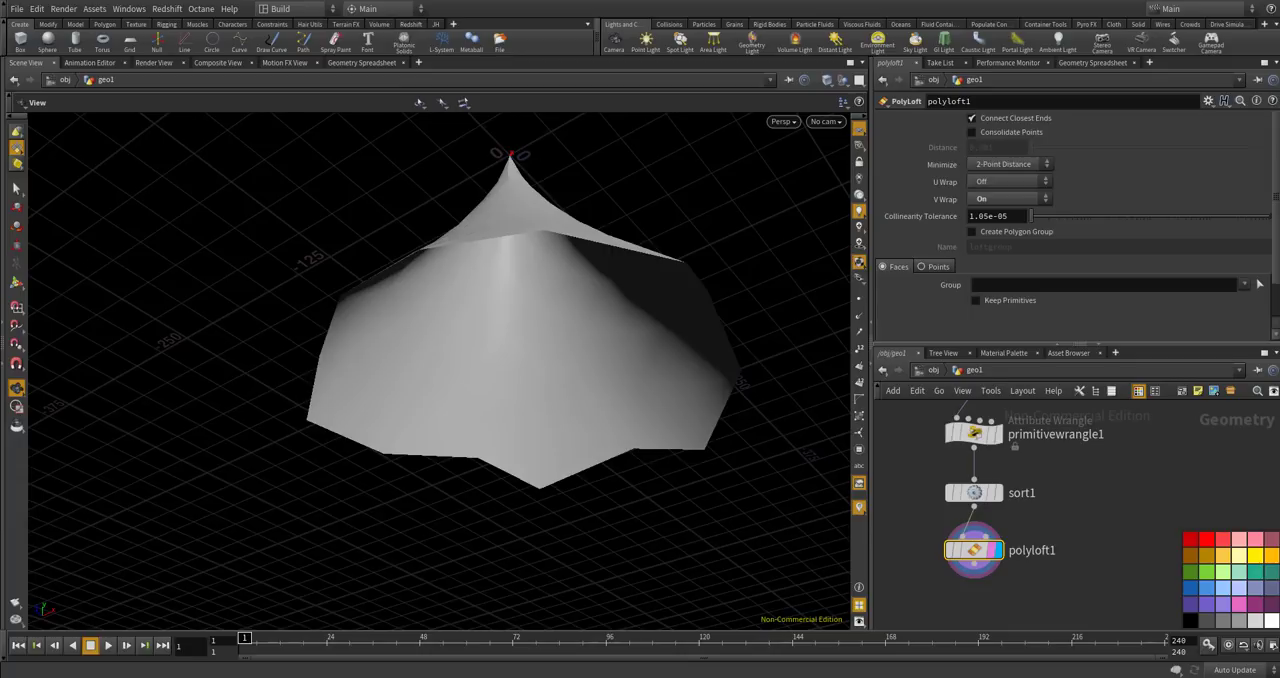
{"action": "left_click_drag", "start_coordinate": [745, 381], "coordinate": [776, 378]}
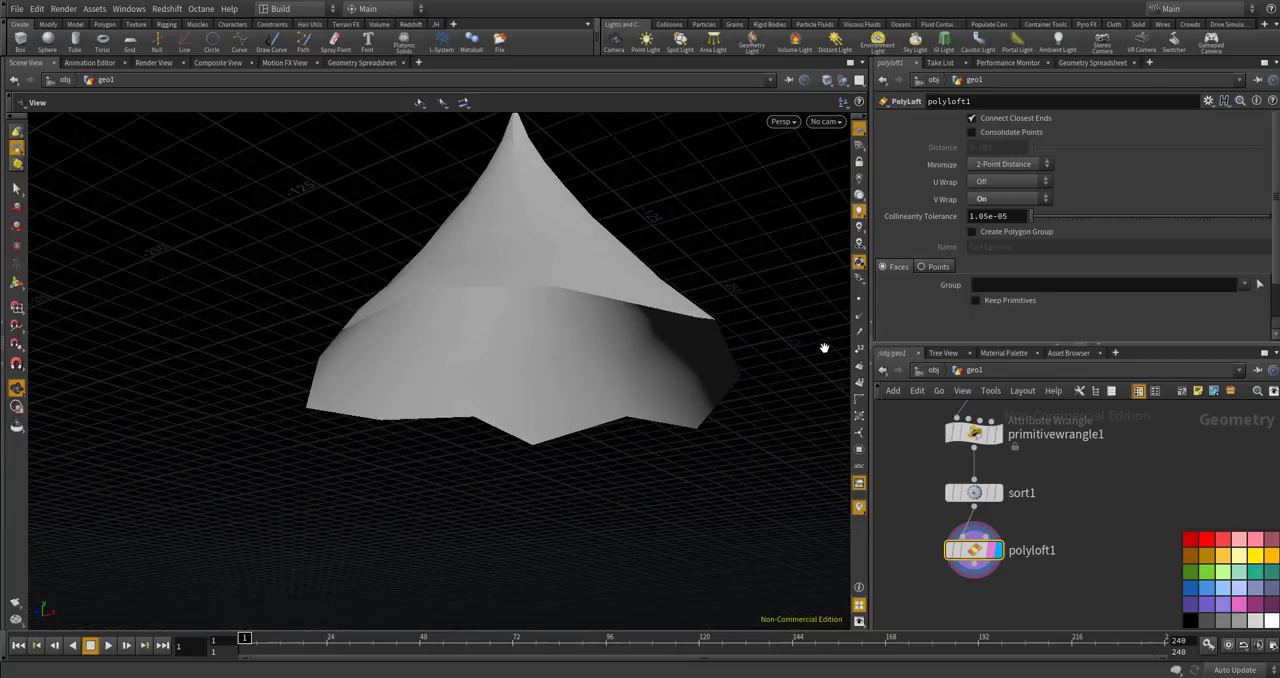
Turn on point and normal display in the viewport and examine the lofted surface up close.
{"action": "left_click_drag", "start_coordinate": [732, 286], "coordinate": [774, 323]}
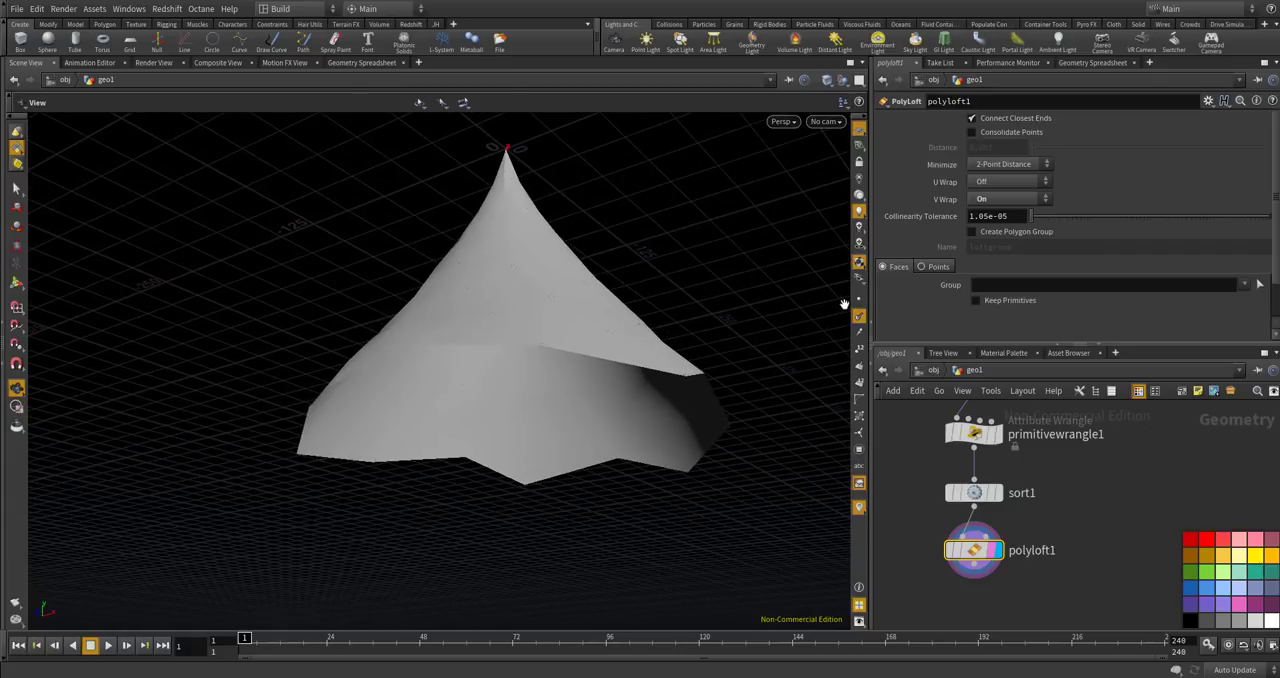
{"action": "left_click_drag", "start_coordinate": [658, 397], "coordinate": [704, 301]}
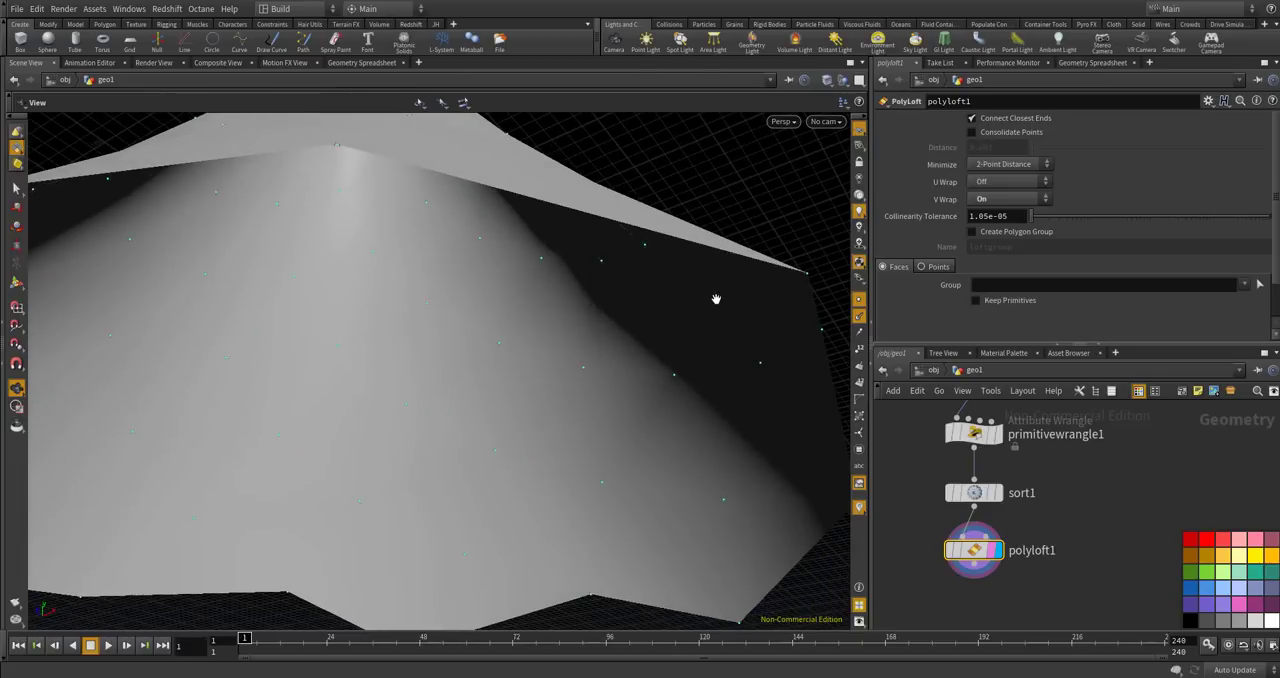
{"action": "left_click_drag", "start_coordinate": [671, 338], "coordinate": [564, 448]}
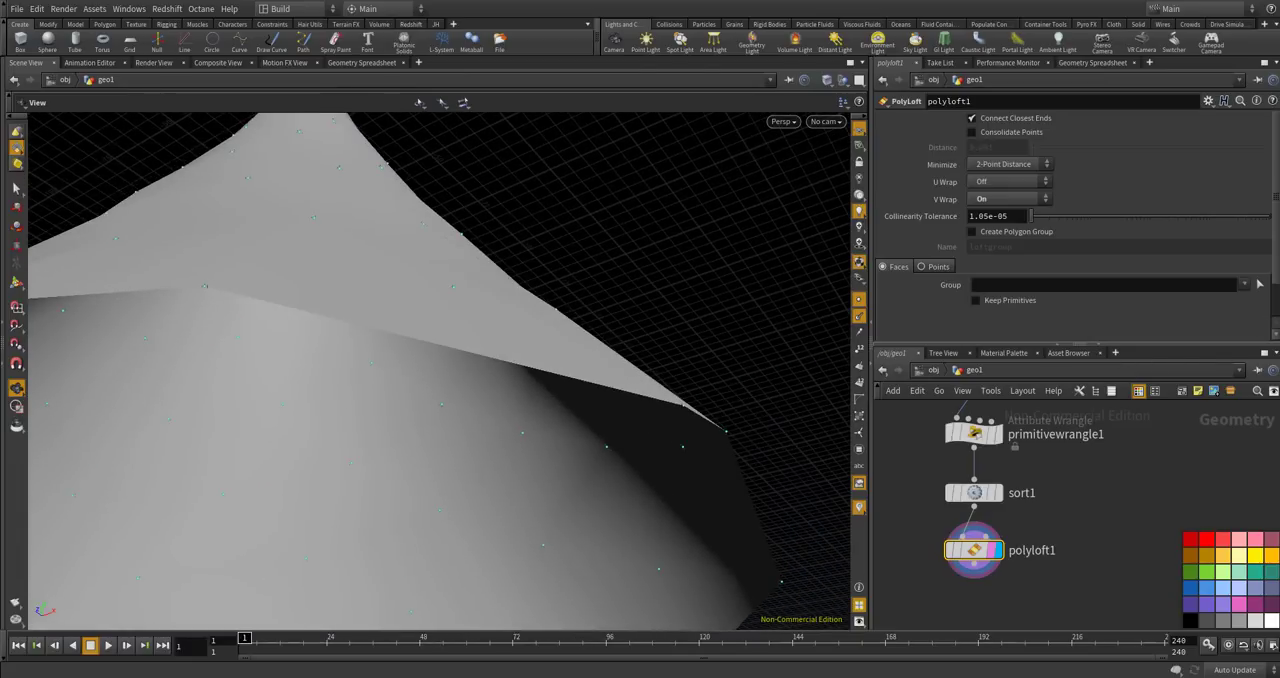
{"action": "scroll", "coordinate": [671, 489], "scroll_direction": "up", "scroll_amount": 5}
{"action": "left_click_drag", "start_coordinate": [671, 489], "coordinate": [703, 426]}
{"action": "scroll", "coordinate": [687, 416], "scroll_direction": "up", "scroll_amount": 5}
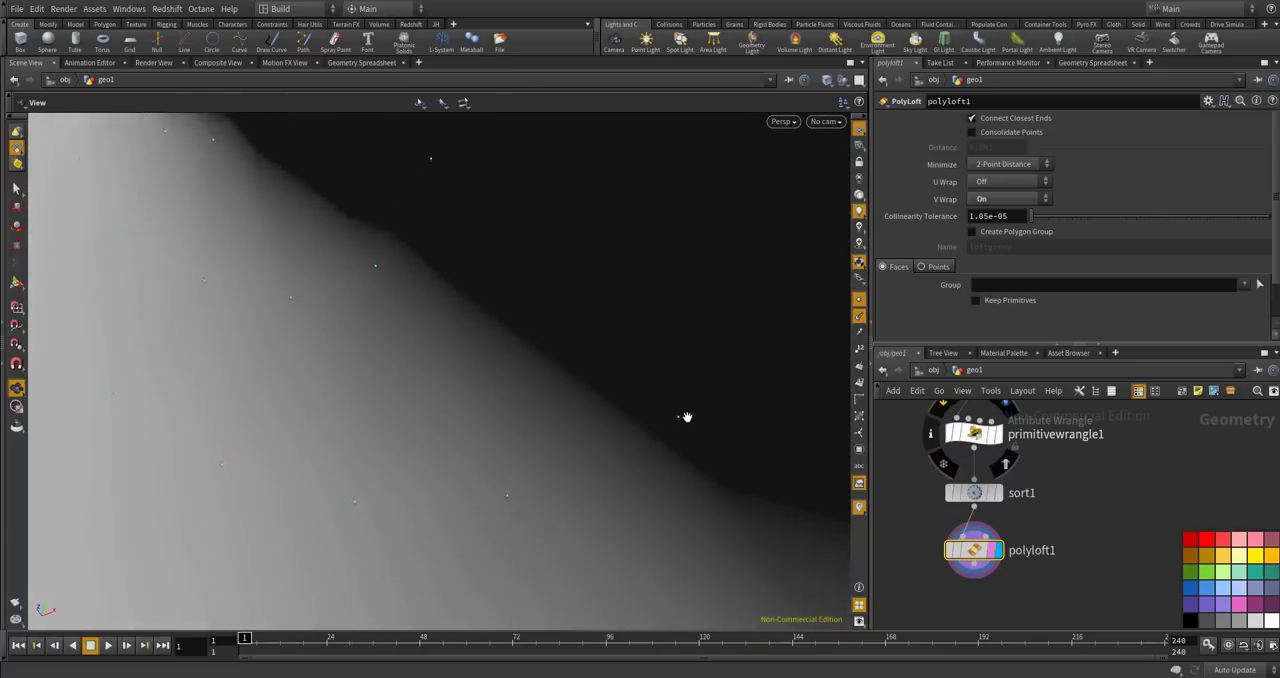
{"action": "scroll", "coordinate": [682, 418], "scroll_direction": "down", "scroll_amount": 8}
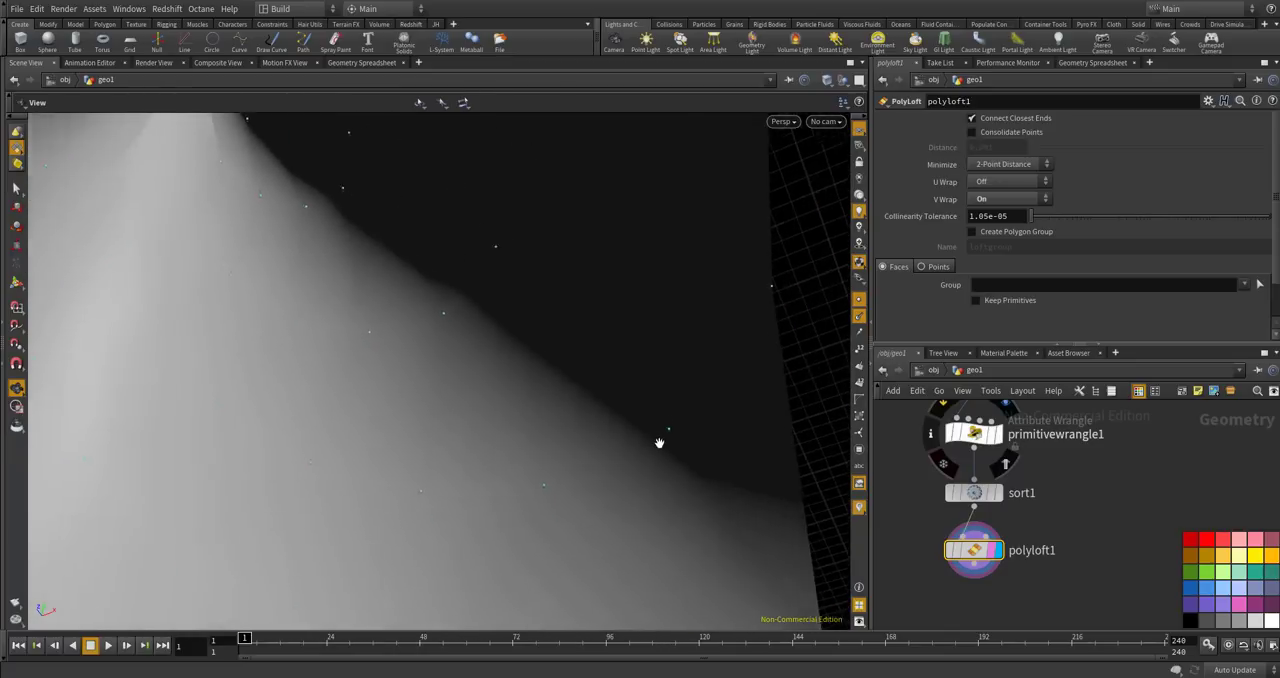
{"action": "scroll", "coordinate": [645, 424], "scroll_direction": "down", "scroll_amount": 4}
{"action": "scroll", "coordinate": [616, 436], "scroll_direction": "down", "scroll_amount": 5}
{"action": "mouse_move", "coordinate": [629, 412]}
{"action": "left_mouse_down"}
{"action": "mouse_move", "coordinate": [617, 437]}
{"action": "mouse_move", "coordinate": [606, 420]}
{"action": "left_mouse_up"}
{"action": "left_click_drag", "start_coordinate": [615, 341], "coordinate": [697, 357]}
Set Scale Normal to 10 in the viewport's guide display options so the normals' direction can be judged.
{"action": "key", "text": "d"}
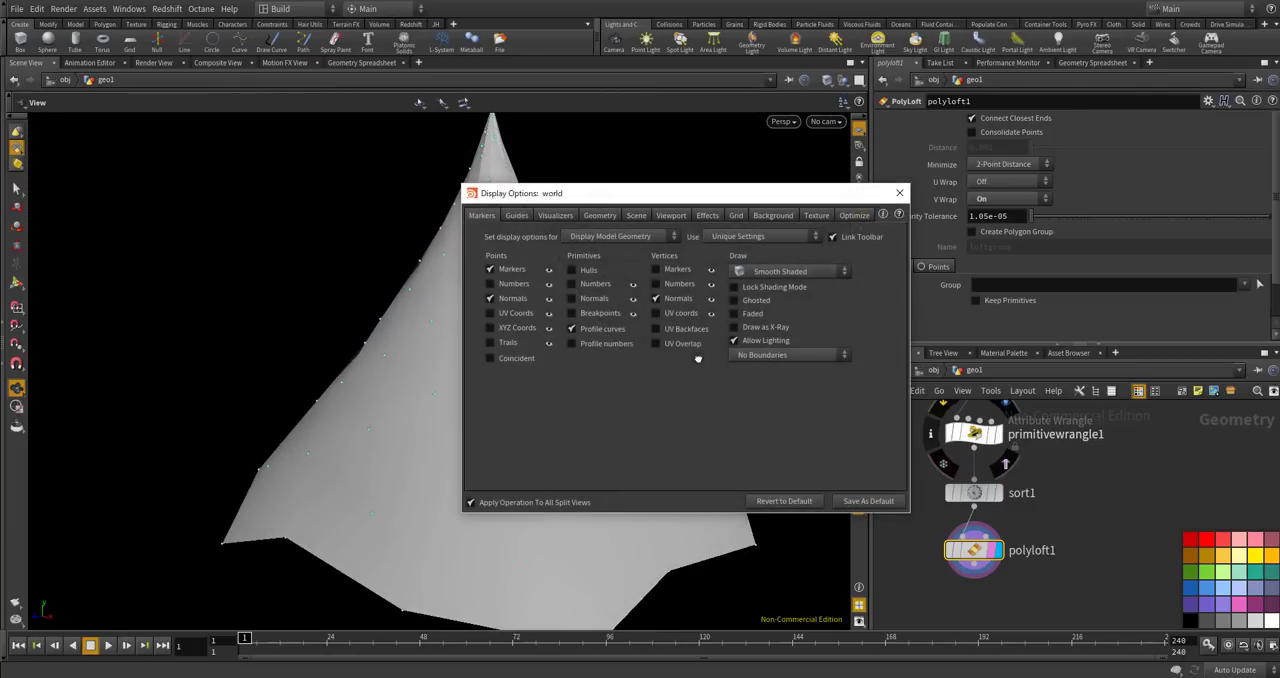
{"action": "left_click", "coordinate": [557, 216]}
{"action": "left_click_drag", "start_coordinate": [596, 196], "coordinate": [890, 175]}
{"action": "left_click", "coordinate": [781, 206]}
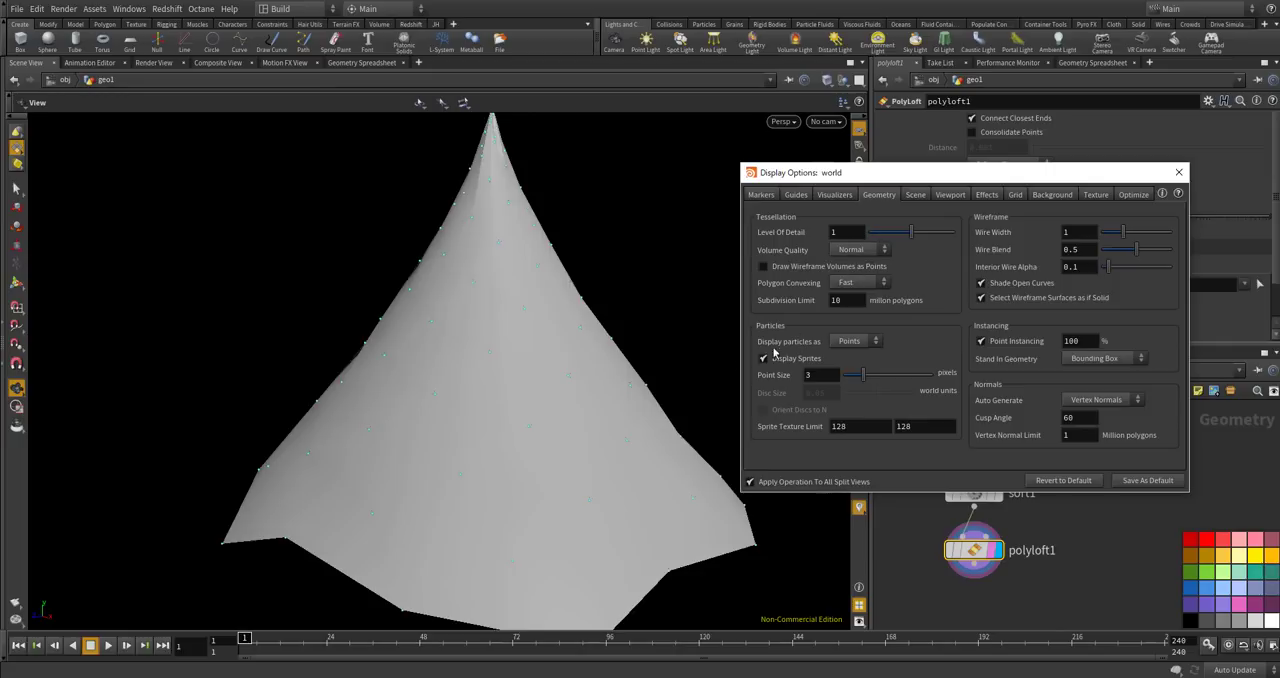
{"action": "left_click_drag", "start_coordinate": [606, 429], "coordinate": [700, 252]}
{"action": "left_click", "coordinate": [796, 195]}
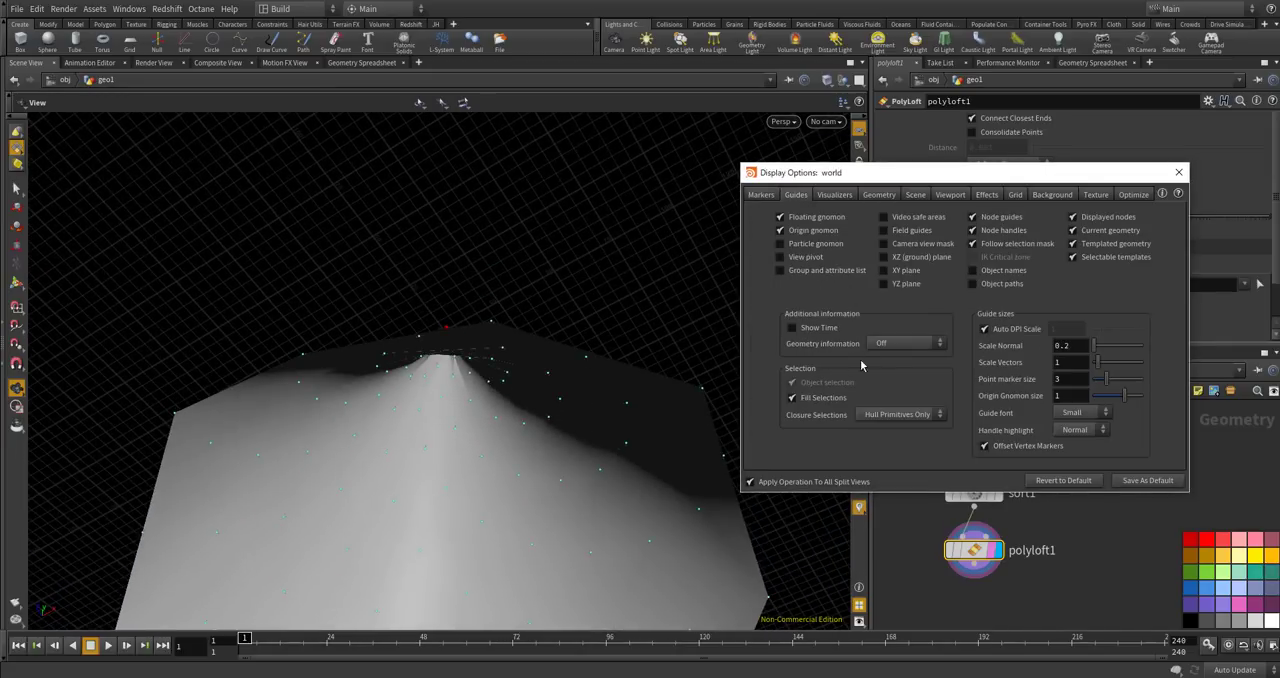
{"action": "left_click_drag", "start_coordinate": [1104, 352], "coordinate": [1152, 350]}
{"action": "left_click_drag", "start_coordinate": [466, 357], "coordinate": [437, 479]}
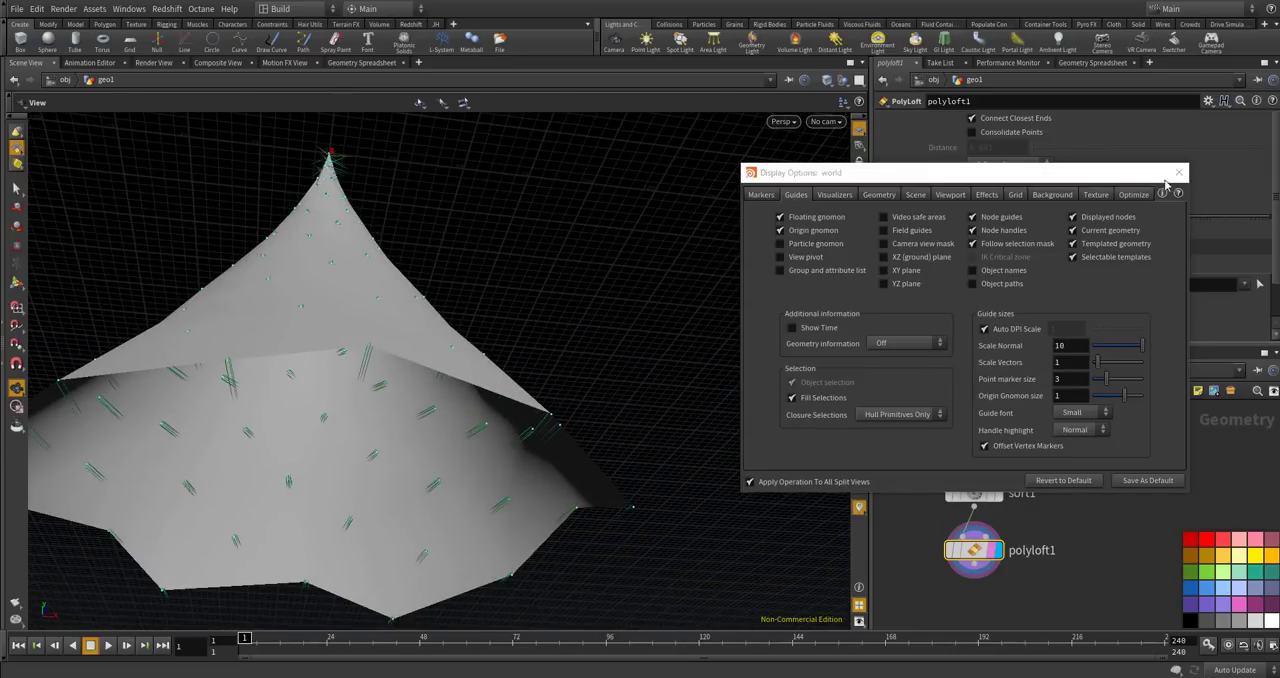
{"action": "left_click", "coordinate": [1178, 172]}
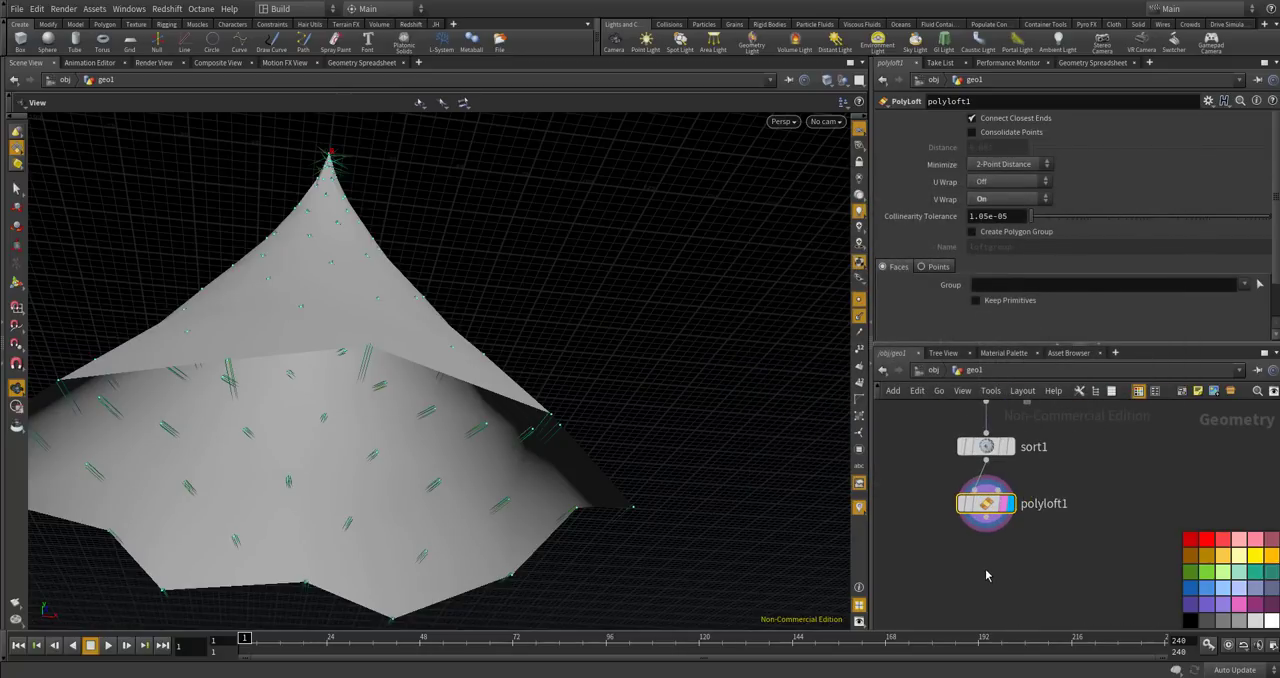
Add a Reverse node after polyloft1, display it, and inspect the direction of the cone's normals.
{"action": "key", "text": "Tab"}
{"action": "type", "text": "rever"}
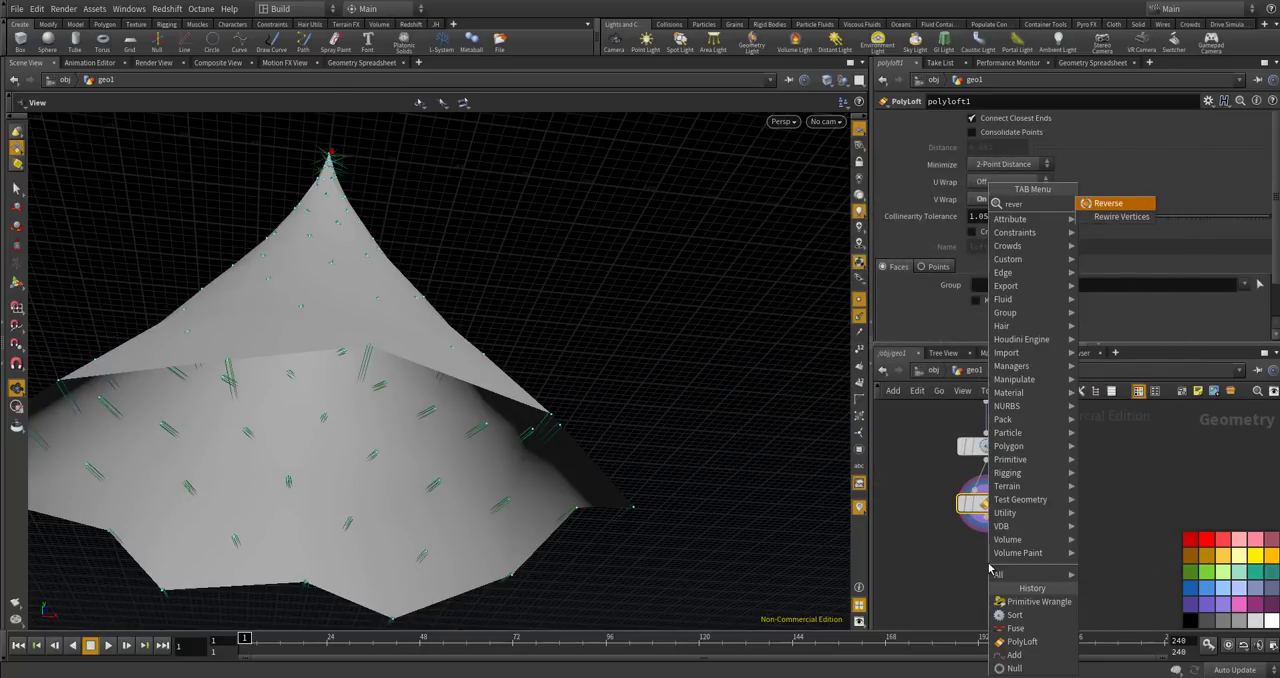
{"action": "key", "text": "Return"}
{"action": "left_click", "coordinate": [988, 564]}
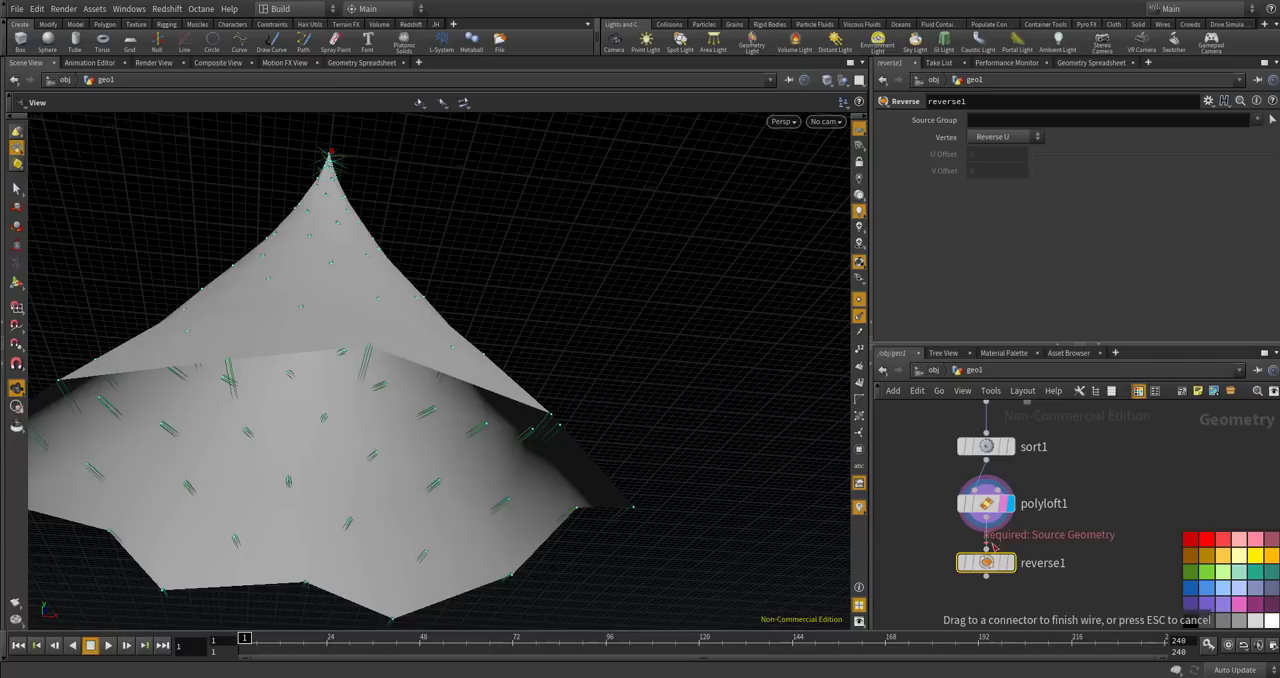
{"action": "left_click", "coordinate": [1011, 565]}
{"action": "left_click_drag", "start_coordinate": [655, 385], "coordinate": [610, 470]}
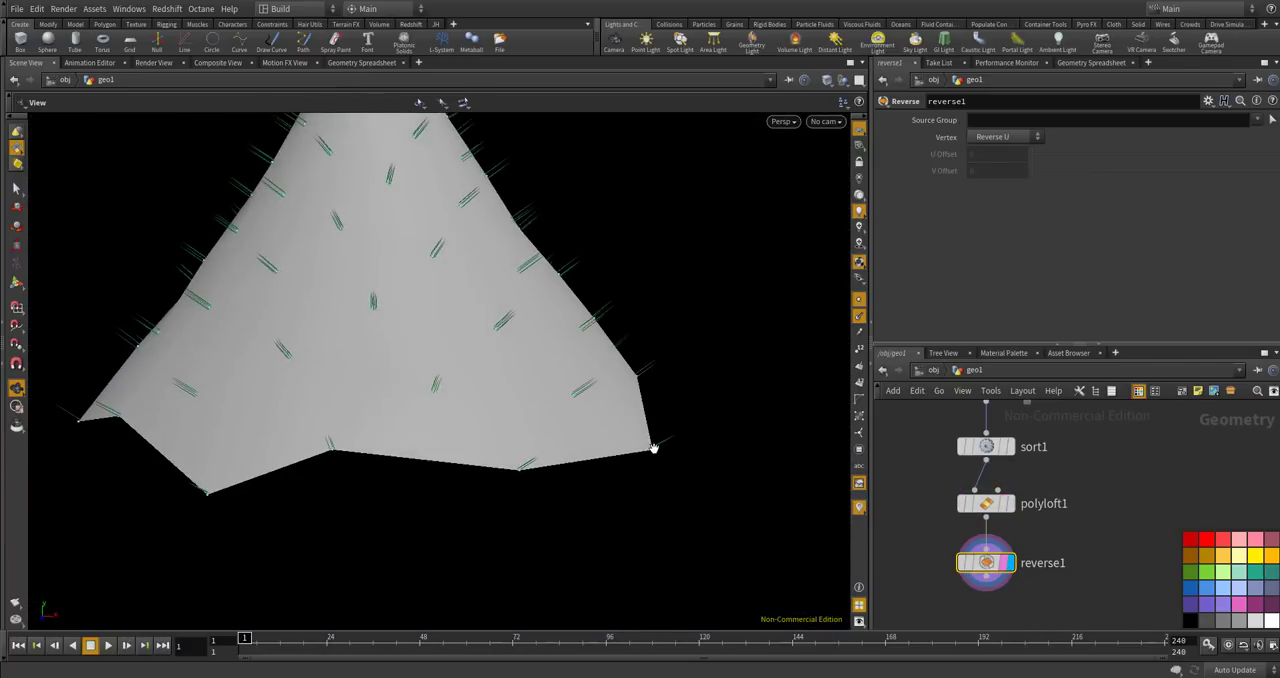
{"action": "scroll", "coordinate": [652, 447], "scroll_direction": "down", "scroll_amount": 1}
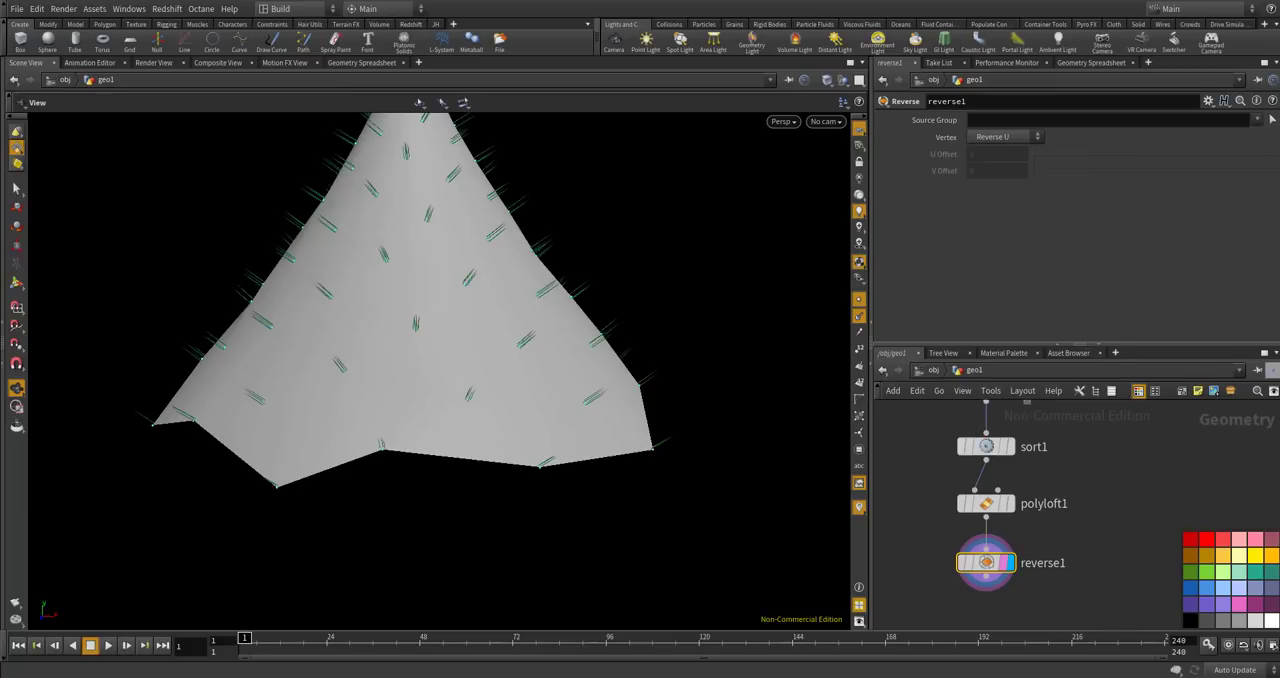
{"action": "left_click_drag", "start_coordinate": [650, 418], "coordinate": [470, 445]}
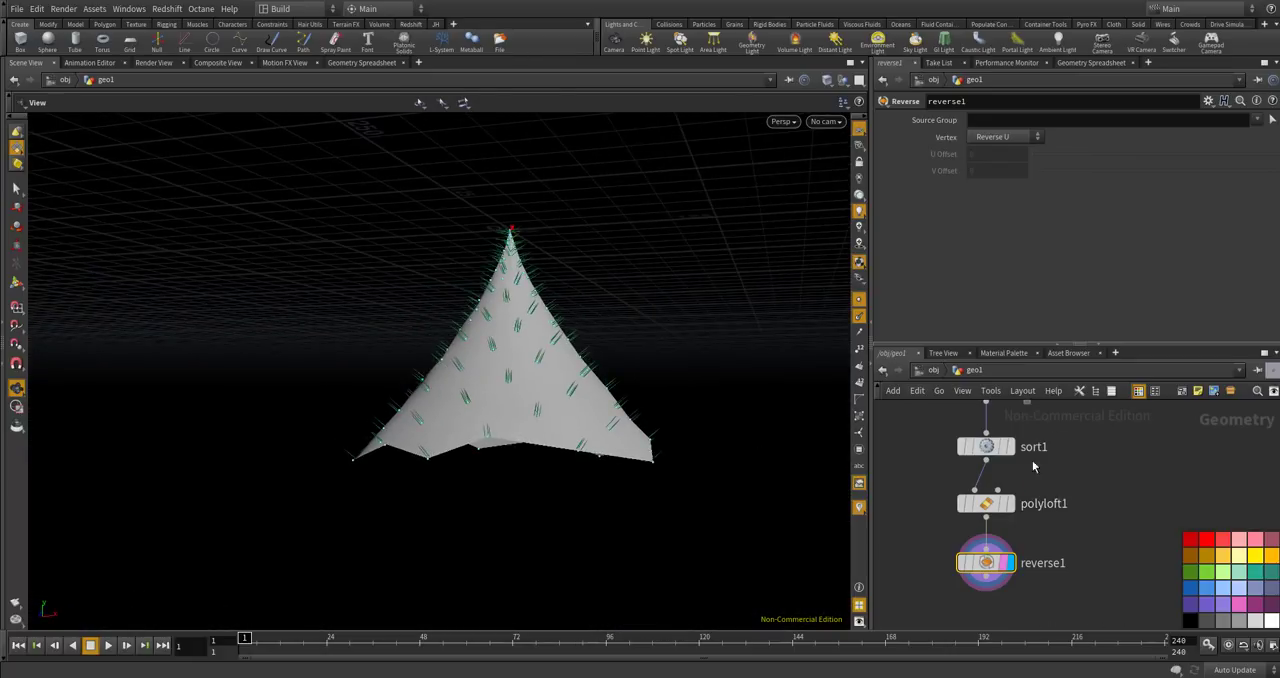
Add a Group node, connect reverse1's output to it, and display it.
{"action": "scroll", "coordinate": [1040, 470], "scroll_direction": "down", "scroll_amount": 3}
{"action": "key", "text": "Tab"}
{"action": "type", "text": "group"}
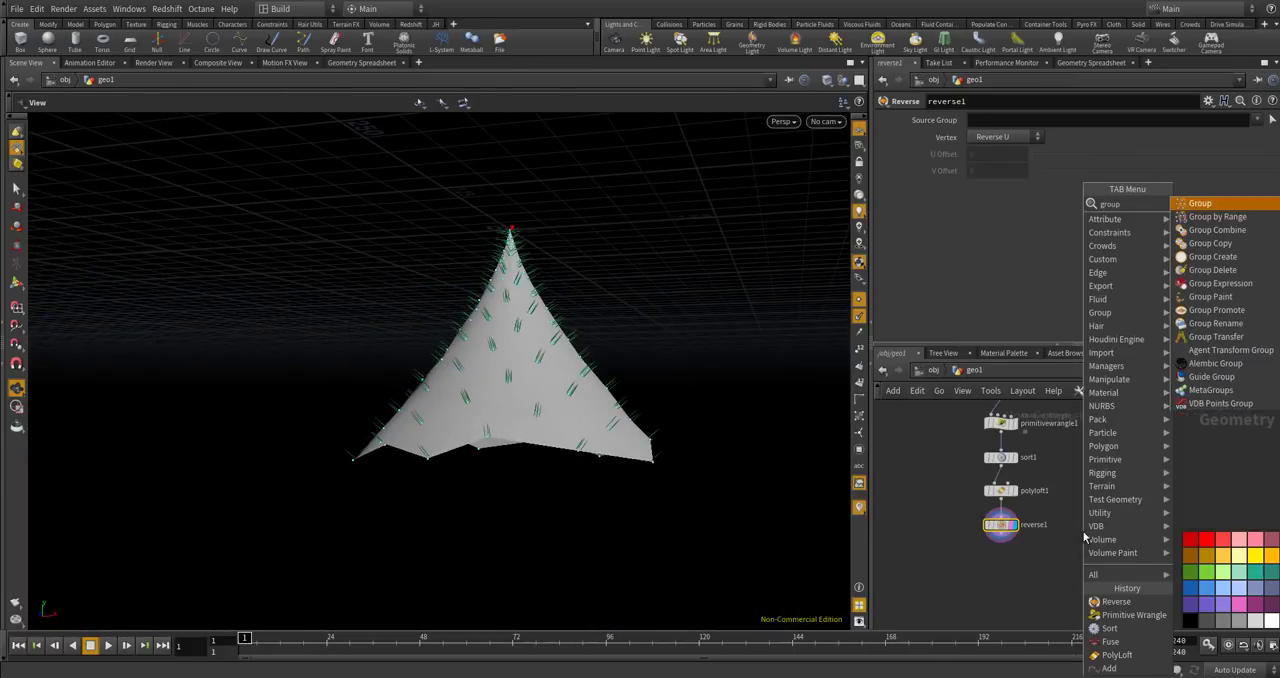
{"action": "key", "text": "Return"}
{"action": "left_click", "coordinate": [1066, 565]}
{"action": "scroll", "coordinate": [1040, 561], "scroll_direction": "up", "scroll_amount": 4}
{"action": "left_click_drag", "start_coordinate": [958, 515], "coordinate": [1079, 550]}
{"action": "left_click", "coordinate": [1122, 568]}
{"action": "left_click", "coordinate": [1106, 570]}
Set the Group node's type to Points and include points by unshared edges.
{"action": "left_click", "coordinate": [1003, 135]}
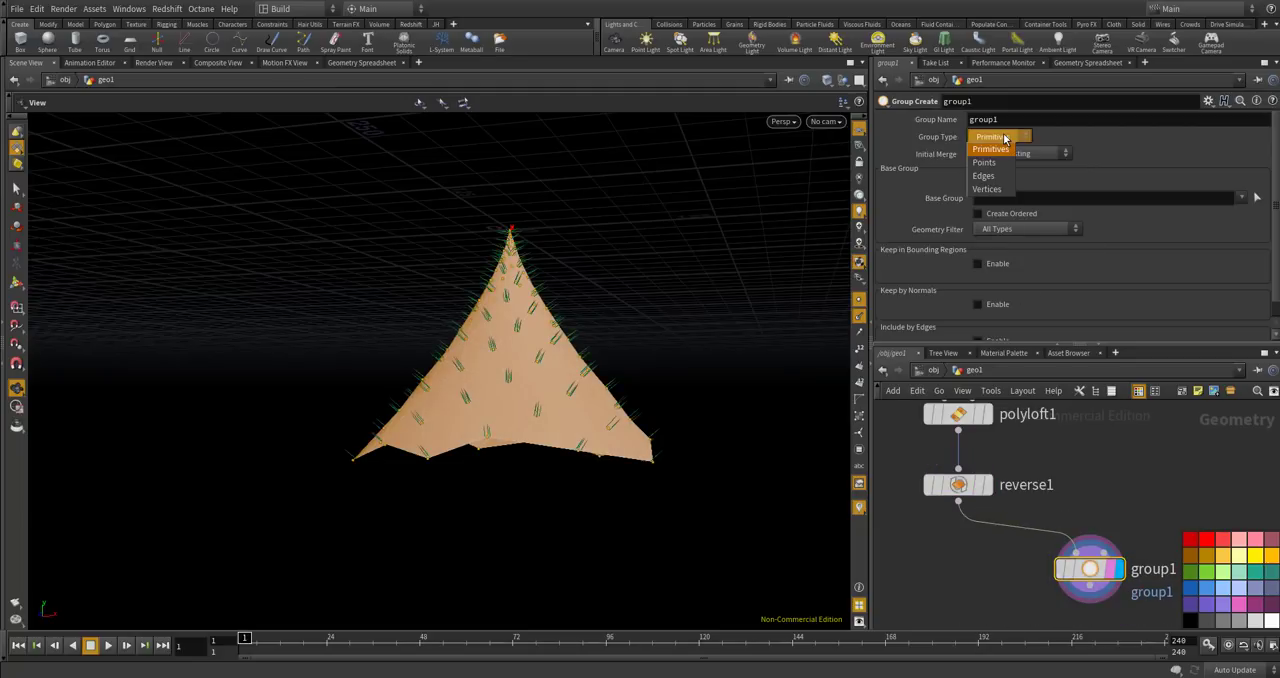
{"action": "left_click", "coordinate": [985, 162]}
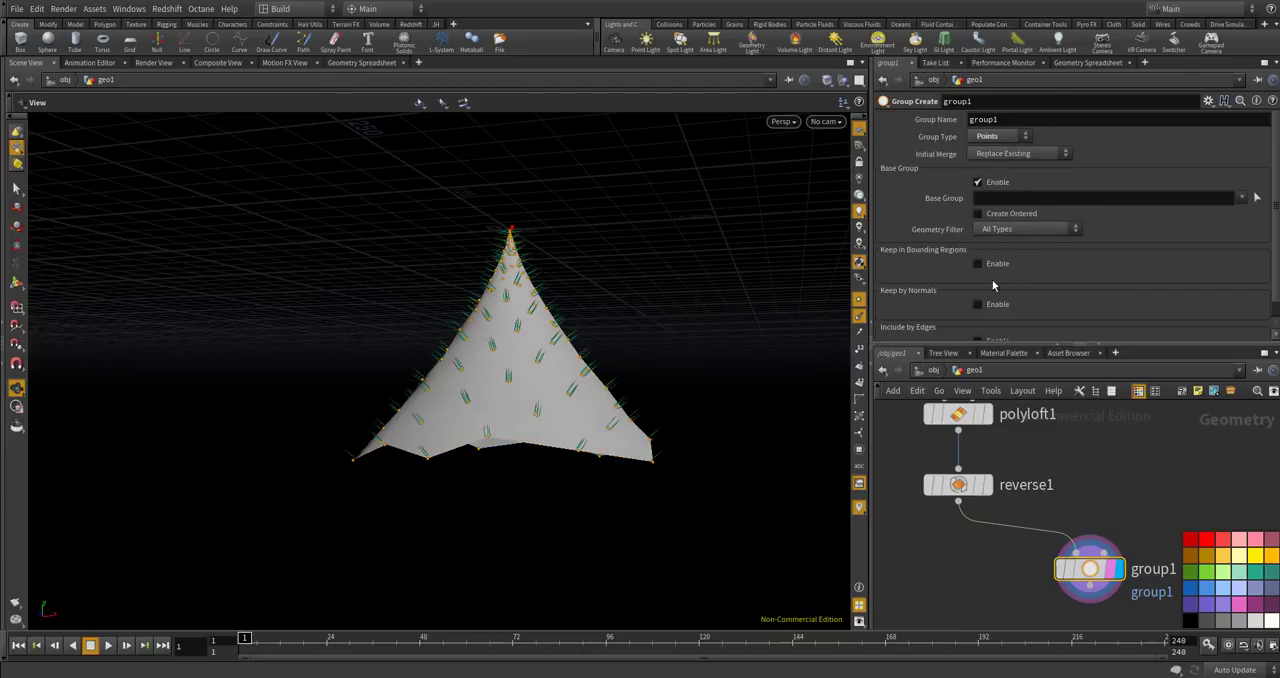
{"action": "scroll", "coordinate": [1010, 285], "scroll_direction": "down", "scroll_amount": 1}
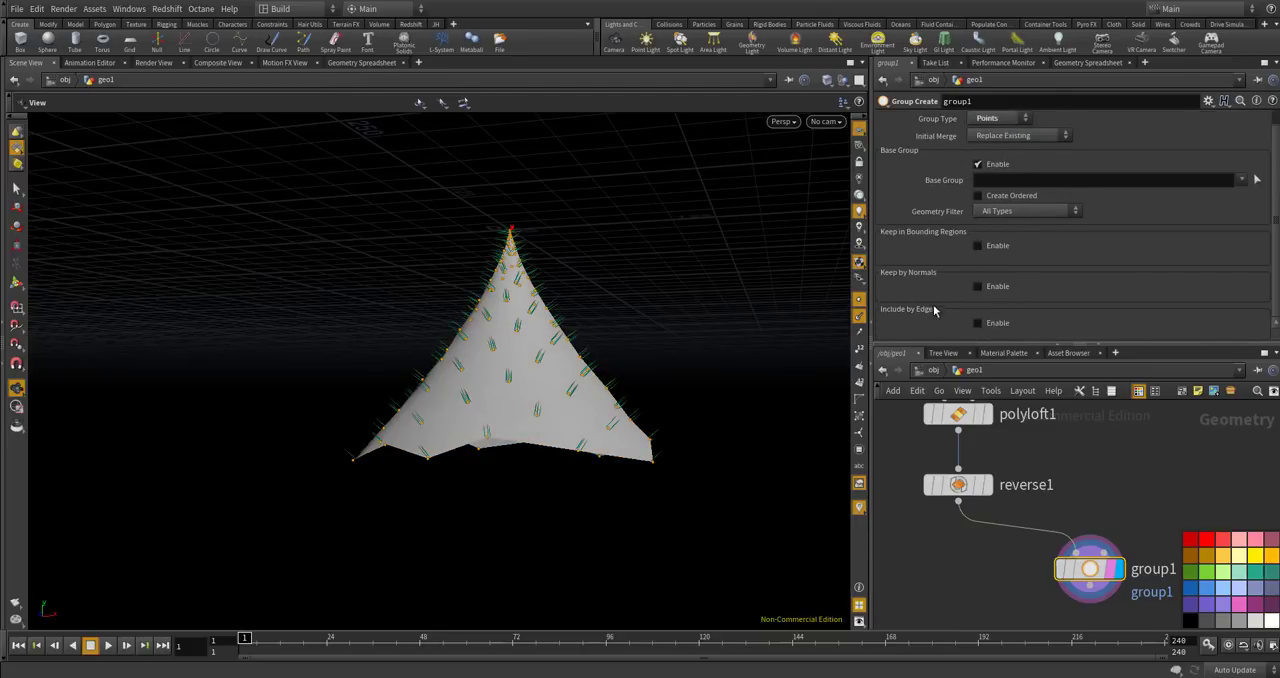
{"action": "left_click", "coordinate": [977, 323]}
{"action": "scroll", "coordinate": [1010, 325], "scroll_direction": "down", "scroll_amount": 3}
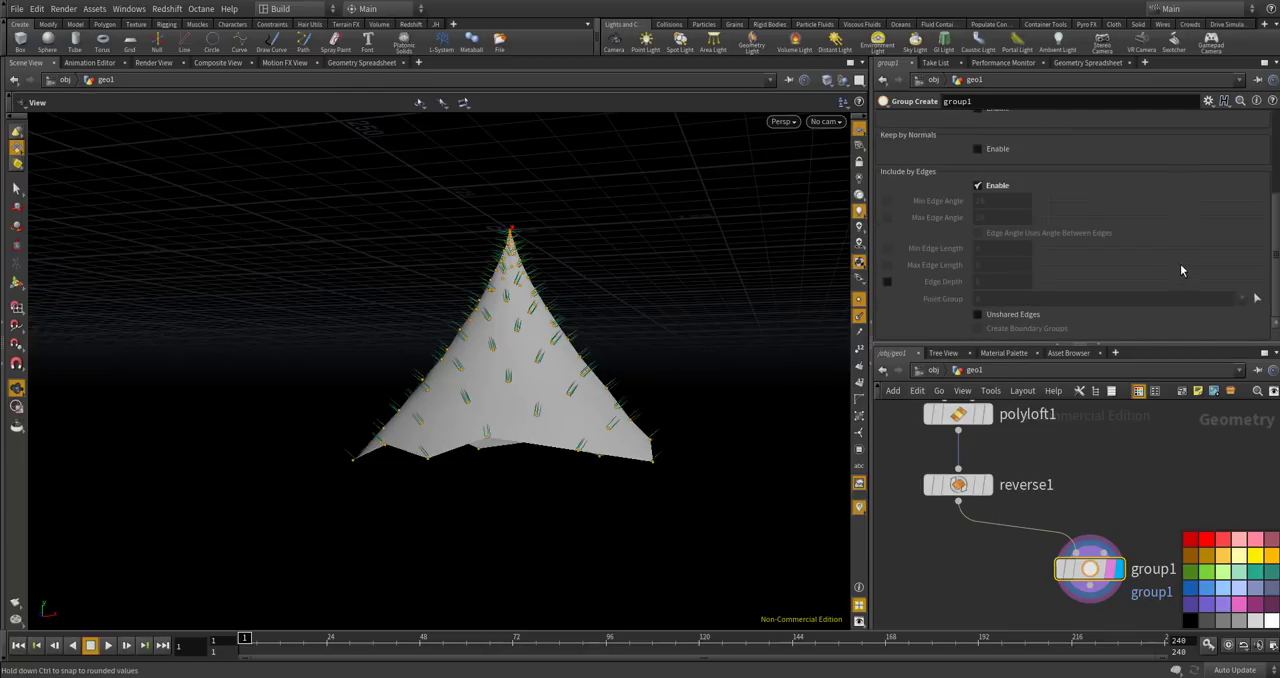
{"action": "left_click", "coordinate": [978, 314]}
{"action": "left_click_drag", "start_coordinate": [605, 456], "coordinate": [577, 471]}
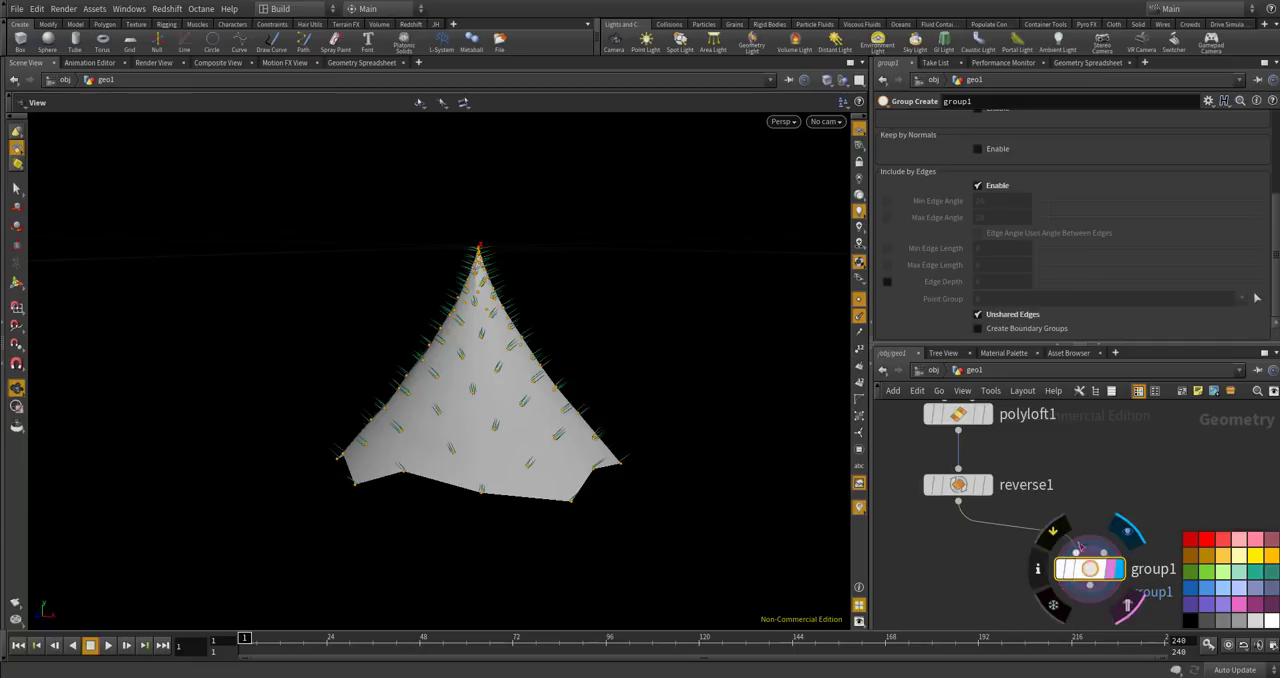
Disable the group's base group, name the group "bottom", and inspect the grouped points around the cone's lower rim.
{"action": "scroll", "coordinate": [1006, 251], "scroll_direction": "up", "scroll_amount": 3}
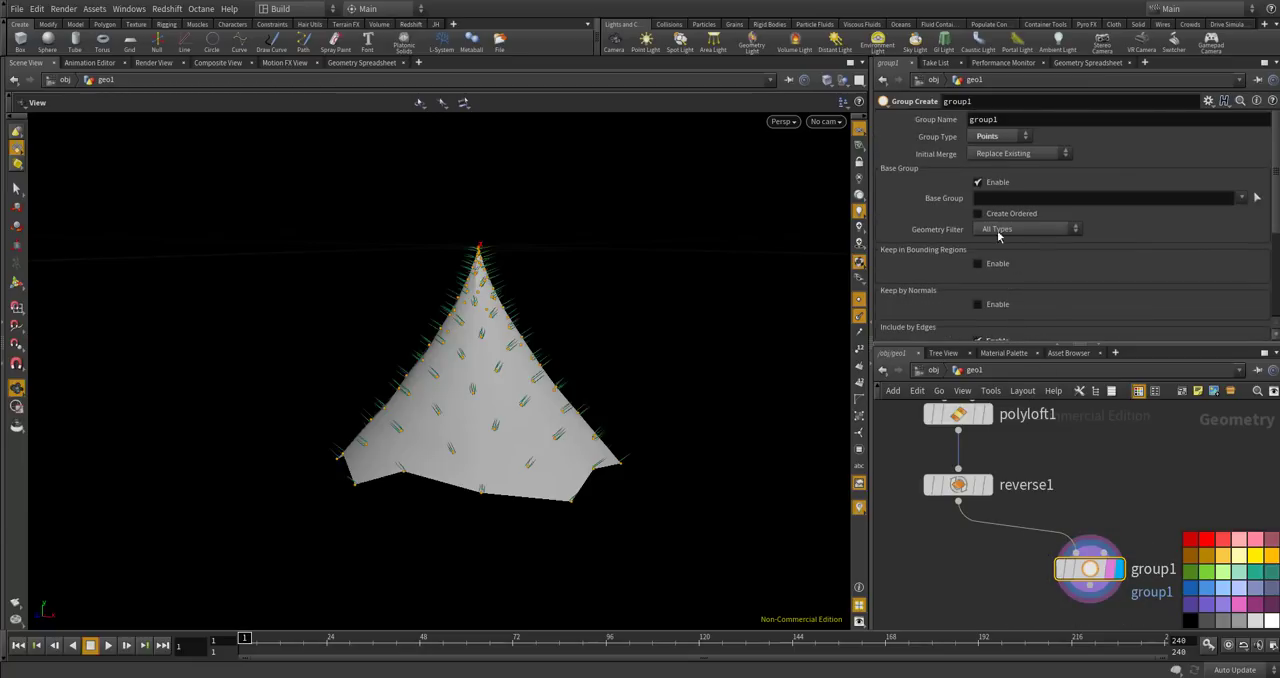
{"action": "left_click", "coordinate": [978, 183]}
{"action": "left_click", "coordinate": [999, 119]}
{"action": "type", "text": "bottom"}
{"action": "key", "text": "Return"}
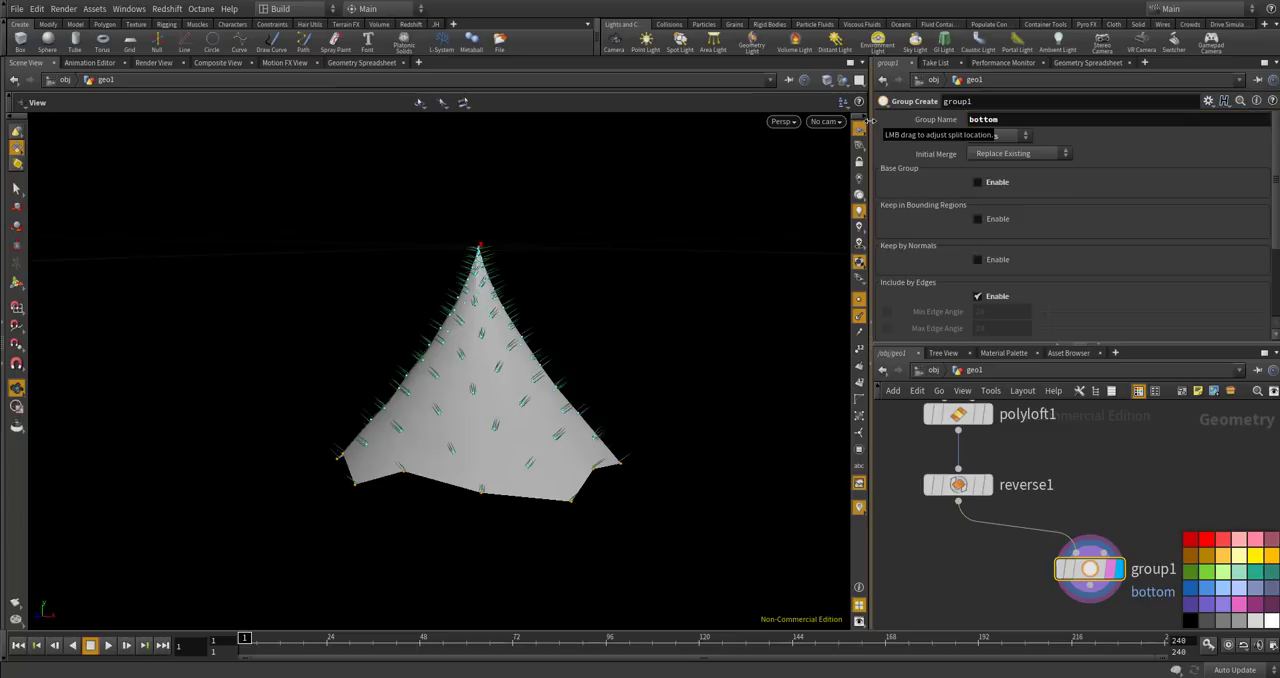
{"action": "left_click_drag", "start_coordinate": [669, 277], "coordinate": [309, 406]}
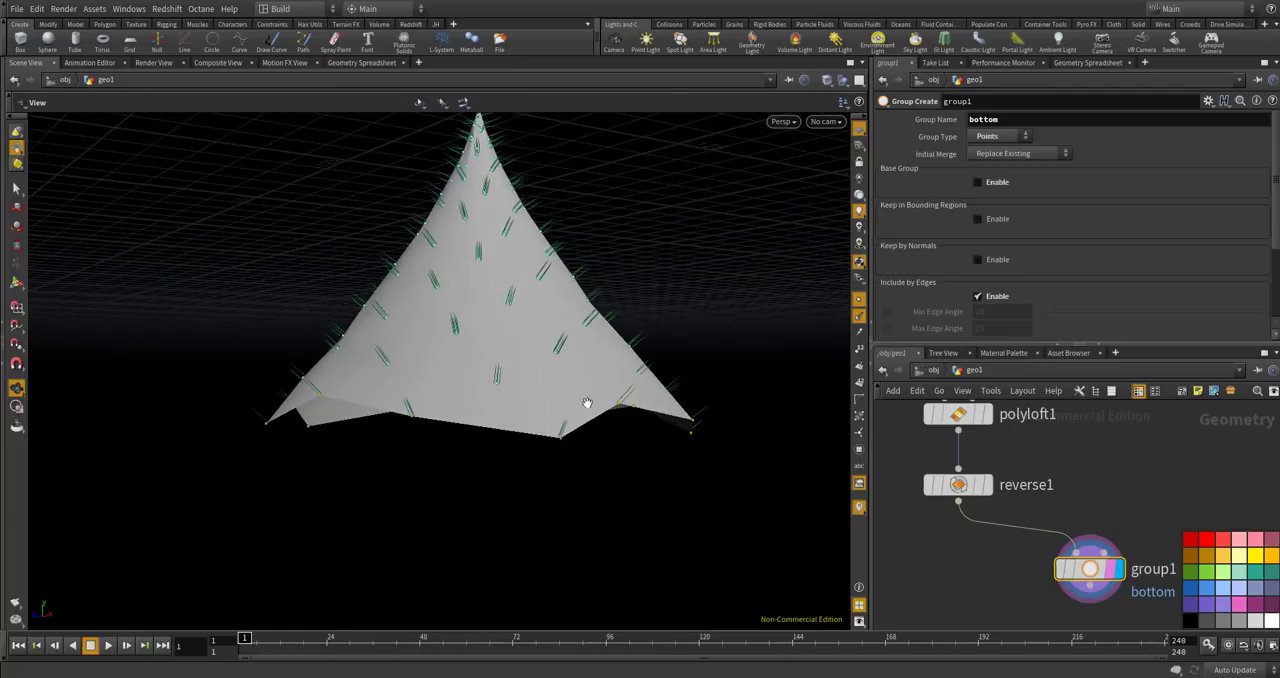
{"action": "left_click_drag", "start_coordinate": [594, 460], "coordinate": [540, 443]}
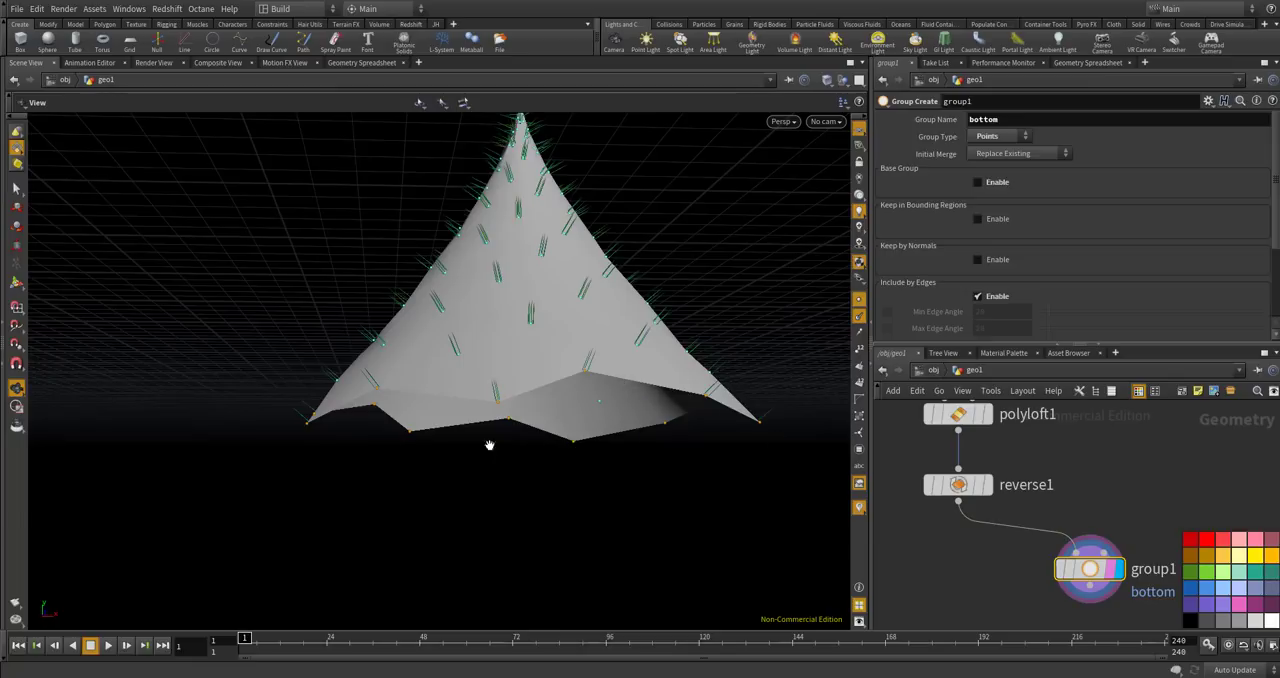
{"action": "left_click_drag", "start_coordinate": [600, 449], "coordinate": [407, 379]}
Add a Blast node after group1 and display it.
{"action": "scroll", "coordinate": [1018, 525], "scroll_direction": "down", "scroll_amount": 5}
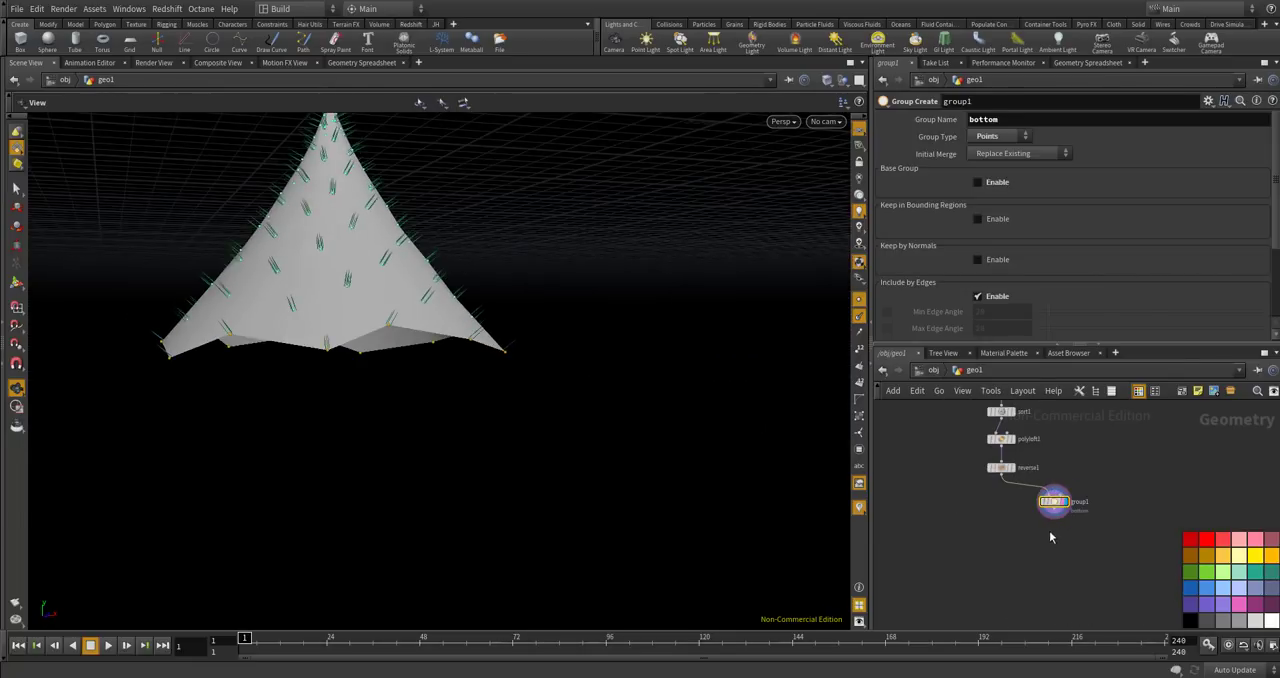
{"action": "scroll", "coordinate": [1060, 517], "scroll_direction": "up", "scroll_amount": 8}
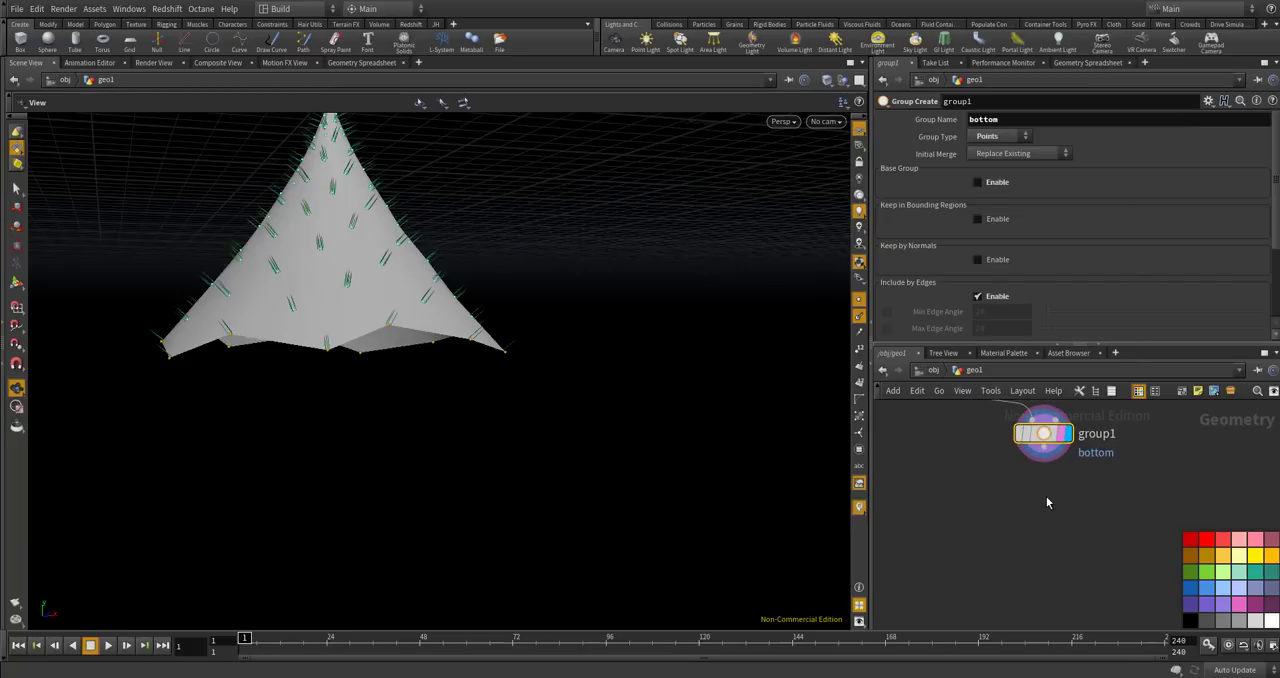
{"action": "key", "text": "Tab"}
{"action": "type", "text": "blast"}
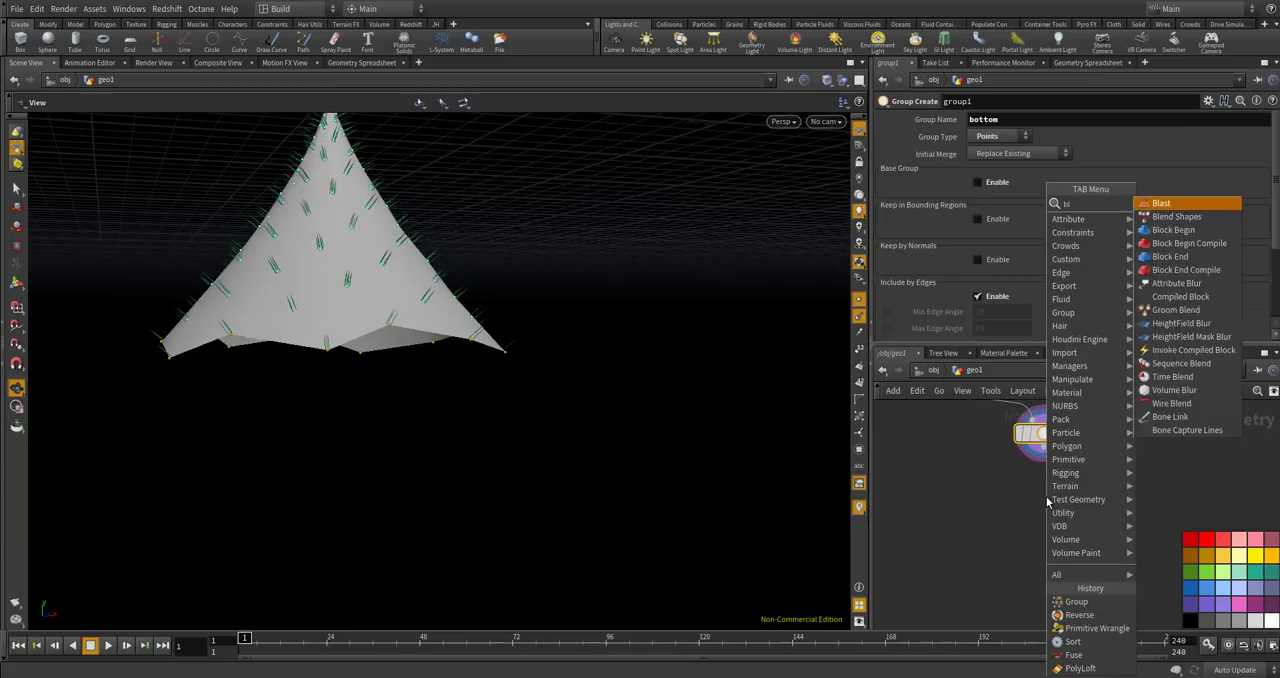
{"action": "key", "text": "Return"}
{"action": "left_click", "coordinate": [1047, 502]}
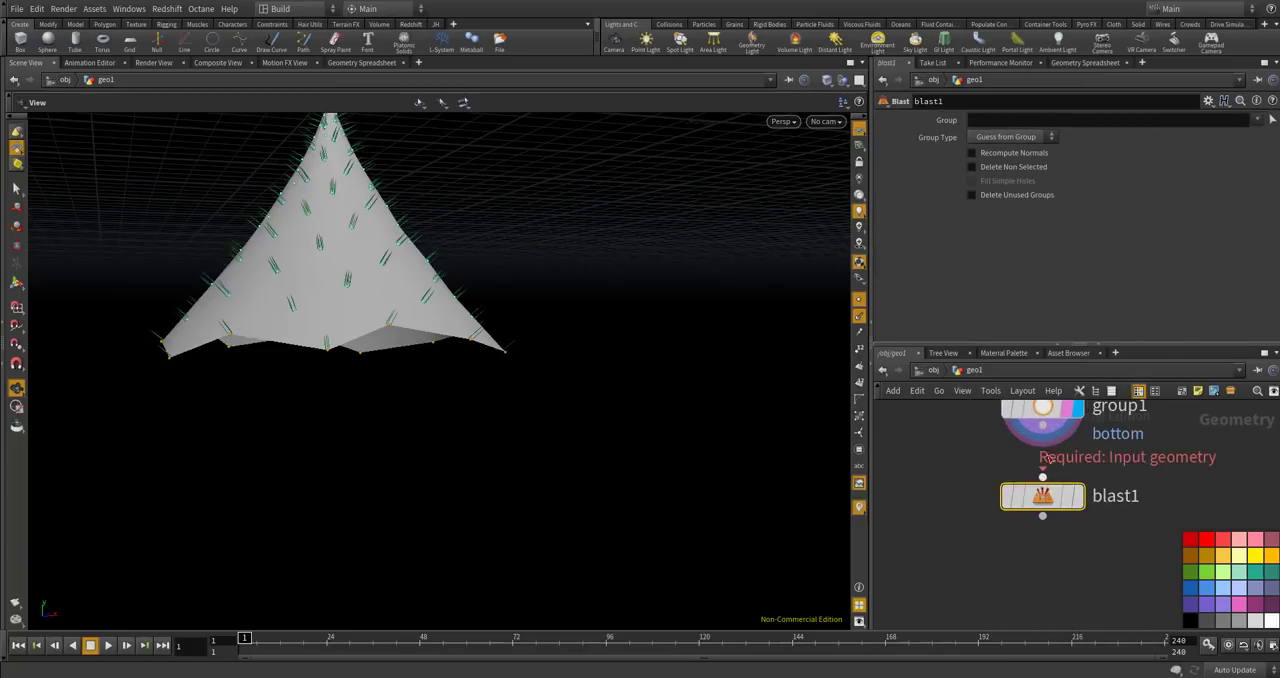
{"action": "left_click", "coordinate": [1078, 494]}
Set the Blast node's group to "bottom" and delete non-selected geometry so only the rim points remain.
{"action": "left_click", "coordinate": [1005, 120]}
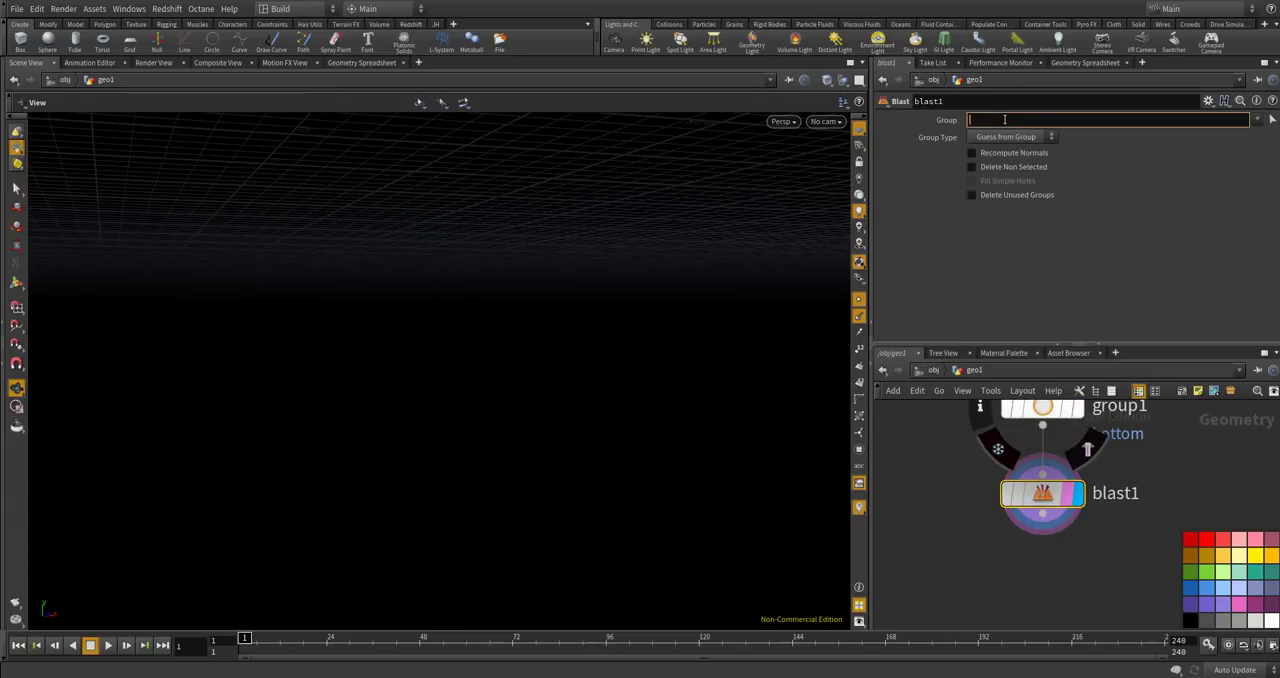
{"action": "key", "text": "Return"}
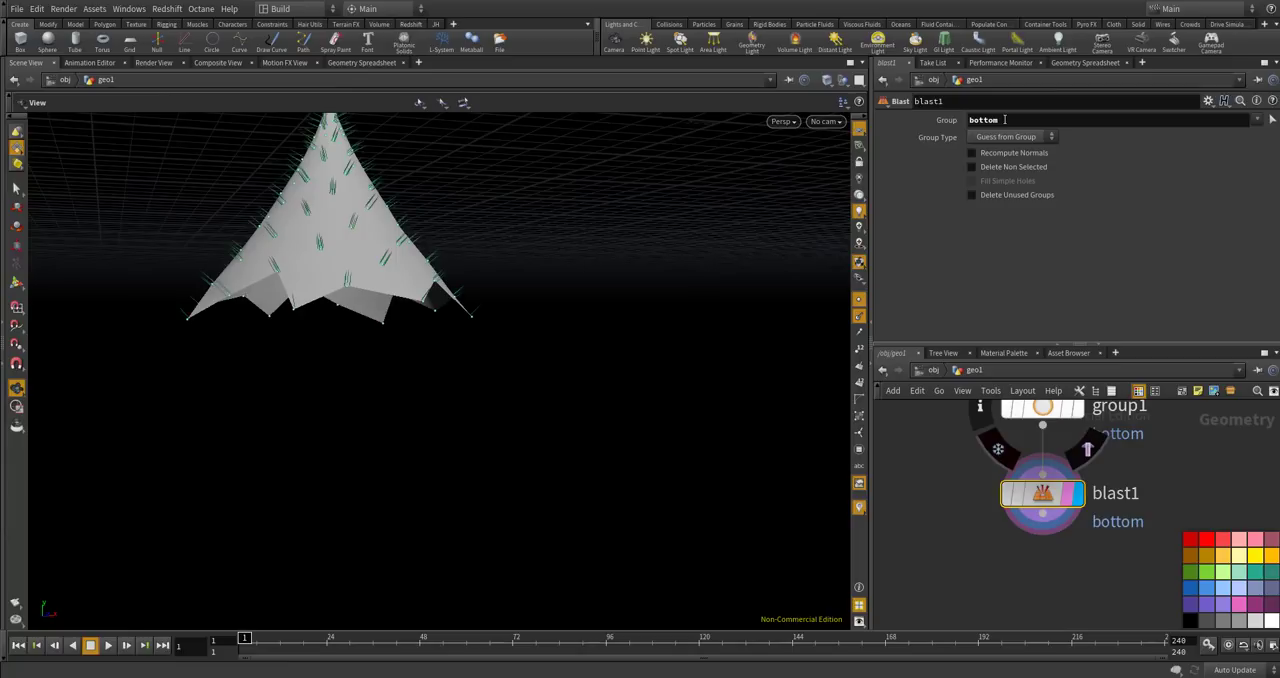
{"action": "left_click", "coordinate": [1033, 138]}
{"action": "left_click", "coordinate": [1069, 150]}
{"action": "left_click", "coordinate": [972, 167]}
{"action": "left_click_drag", "start_coordinate": [570, 295], "coordinate": [400, 438]}
{"action": "left_click_drag", "start_coordinate": [694, 369], "coordinate": [532, 238]}
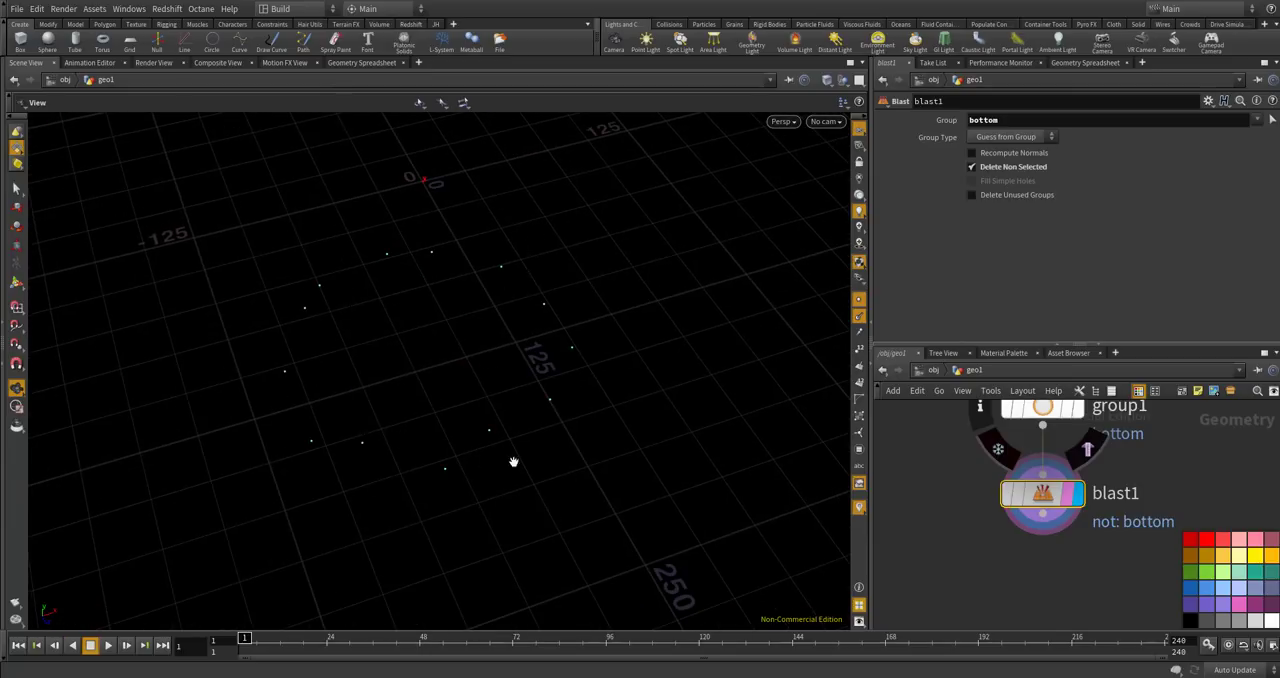
{"action": "left_click_drag", "start_coordinate": [468, 328], "coordinate": [505, 516]}
Add an Add node after blast1, connected to its output, and display it.
{"action": "scroll", "coordinate": [690, 352], "scroll_direction": "down", "scroll_amount": 1}
{"action": "key", "text": "Tab"}
{"action": "type", "text": "add"}
{"action": "key", "text": "Return"}
{"action": "left_click", "coordinate": [1043, 567]}
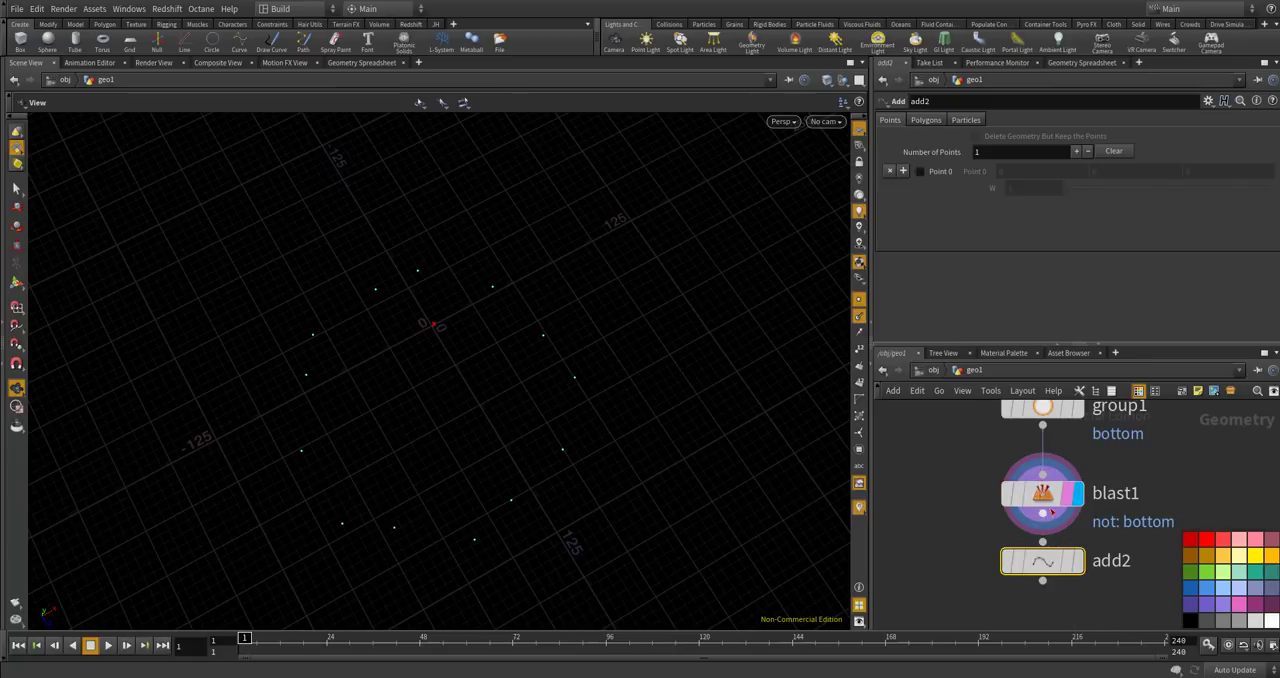
{"action": "left_click", "coordinate": [1079, 565]}
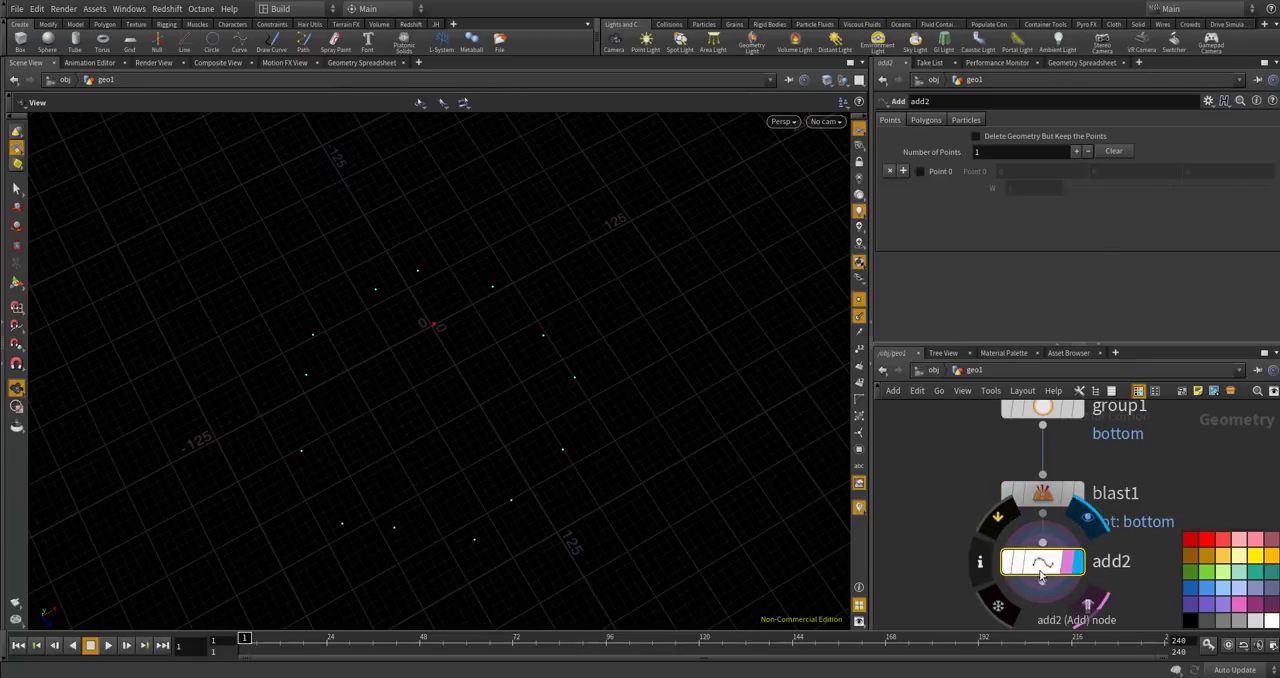
{"action": "left_click_drag", "start_coordinate": [1053, 565], "coordinate": [1053, 587]}
Set add2 to create polygons by group from all points, and turn on point numbers in the viewport.
{"action": "left_click", "coordinate": [935, 122]}
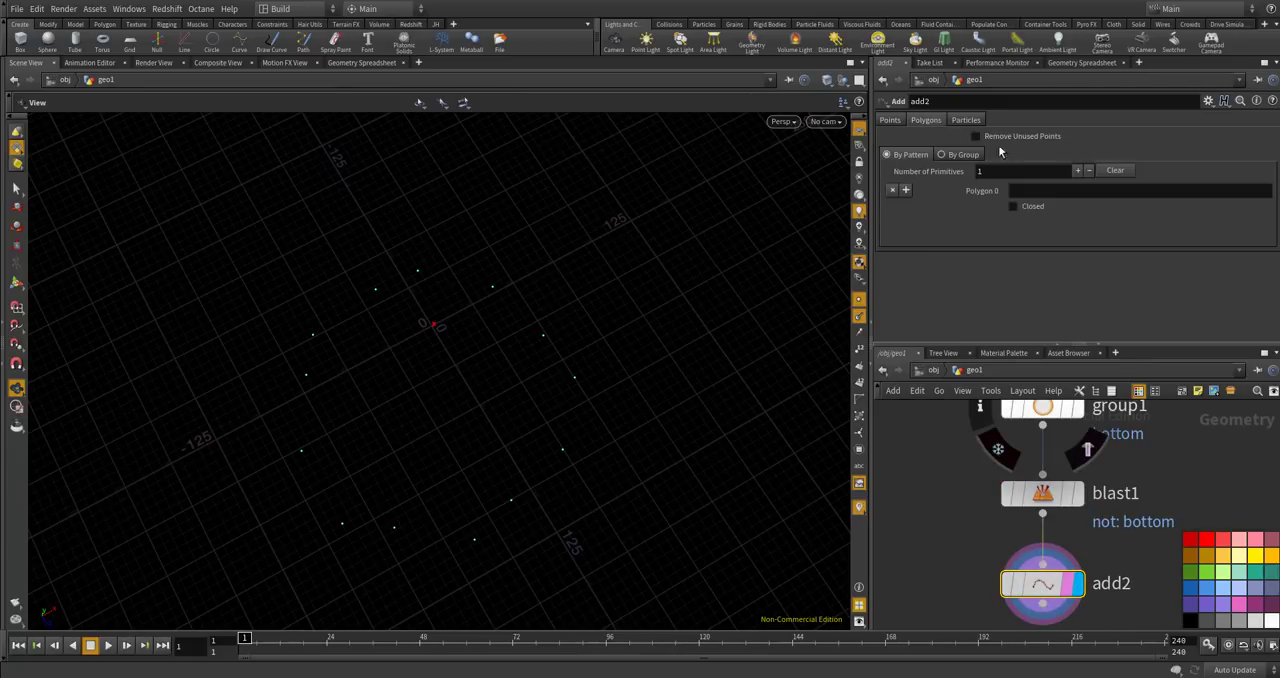
{"action": "left_click", "coordinate": [962, 155]}
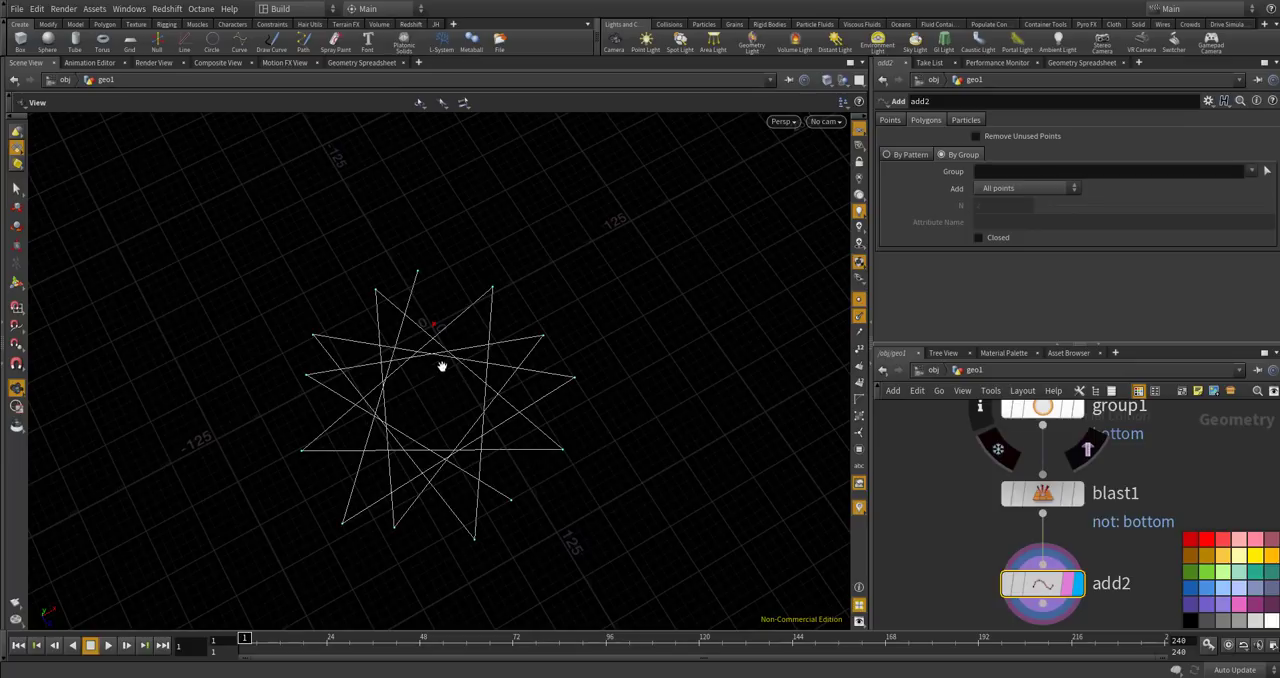
{"action": "left_click", "coordinate": [859, 349]}
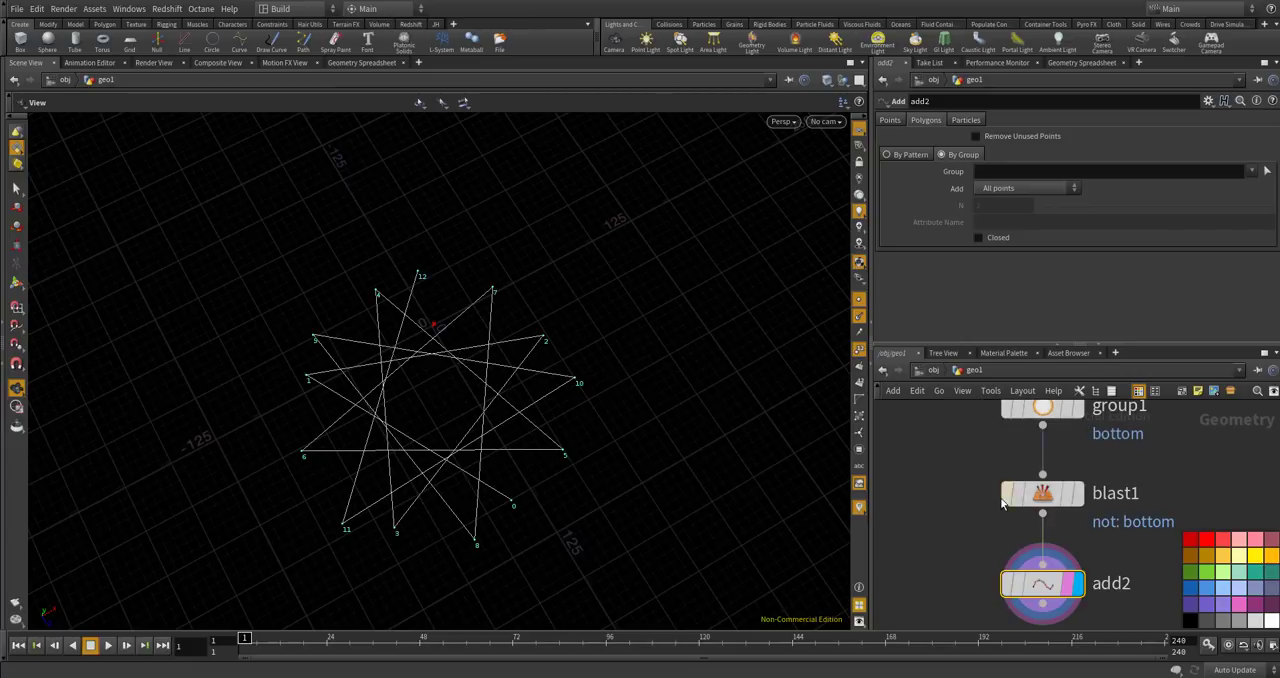
Make room below blast1 and insert a Point Wrangle node between blast1 and add2.
{"action": "scroll", "coordinate": [1026, 426], "scroll_direction": "down", "scroll_amount": 4}
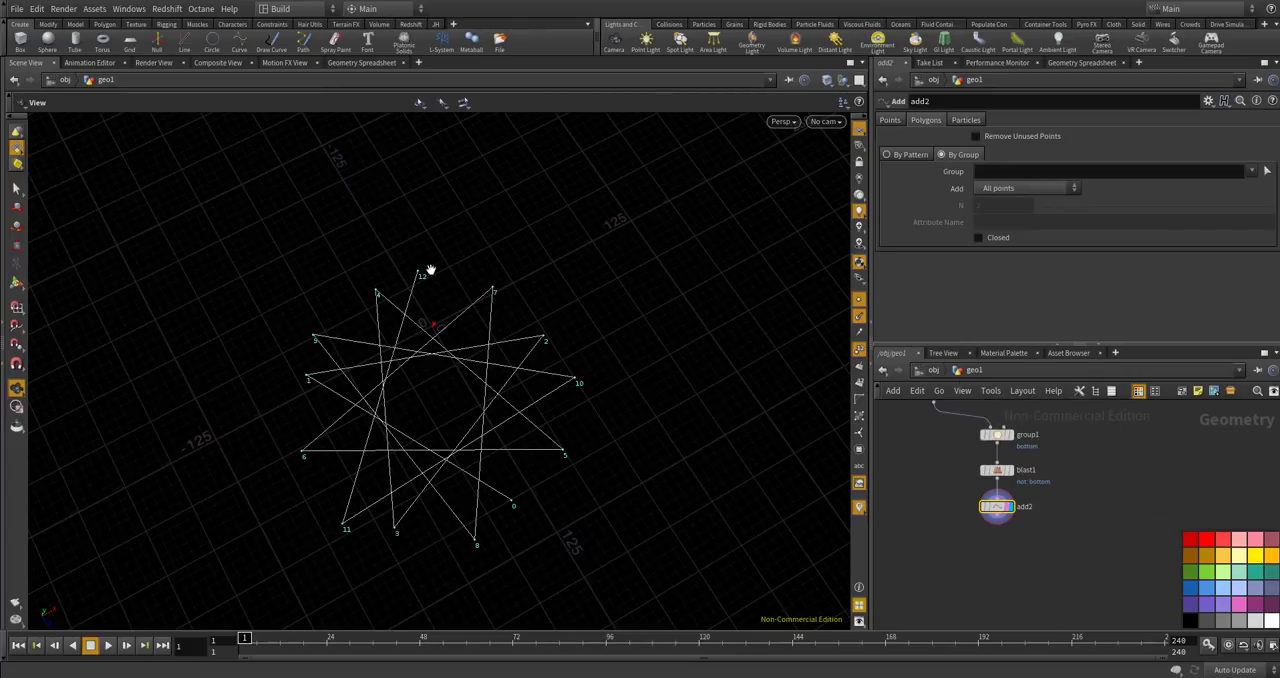
{"action": "scroll", "coordinate": [1048, 526], "scroll_direction": "up", "scroll_amount": 3}
{"action": "scroll", "coordinate": [997, 507], "scroll_direction": "down", "scroll_amount": 2}
{"action": "middle_click_drag", "start_coordinate": [1001, 514], "coordinate": [1080, 573]}
{"action": "scroll", "coordinate": [1078, 572], "scroll_direction": "down", "scroll_amount": 2}
{"action": "scroll", "coordinate": [1054, 564], "scroll_direction": "up", "scroll_amount": 1}
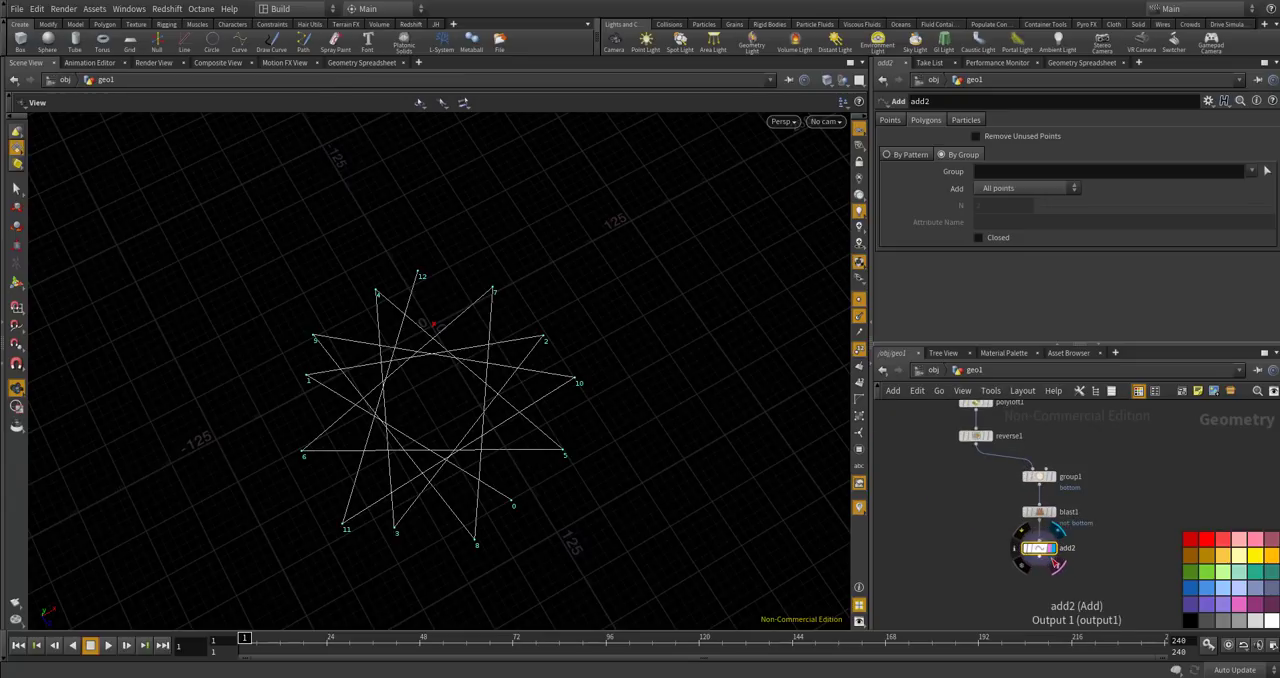
{"action": "left_click_drag", "start_coordinate": [1040, 551], "coordinate": [1040, 586]}
{"action": "middle_click_drag", "start_coordinate": [1076, 544], "coordinate": [1053, 578]}
{"action": "key", "text": "Tab"}
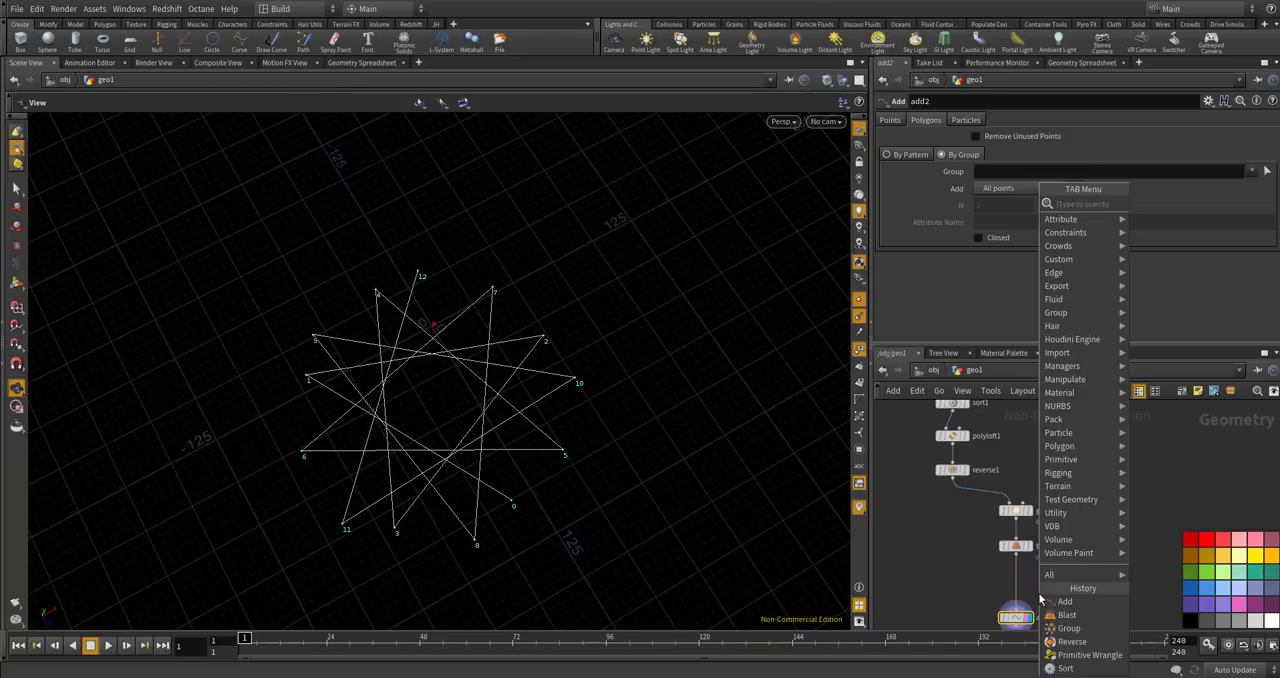
{"action": "type", "text": "point wr"}
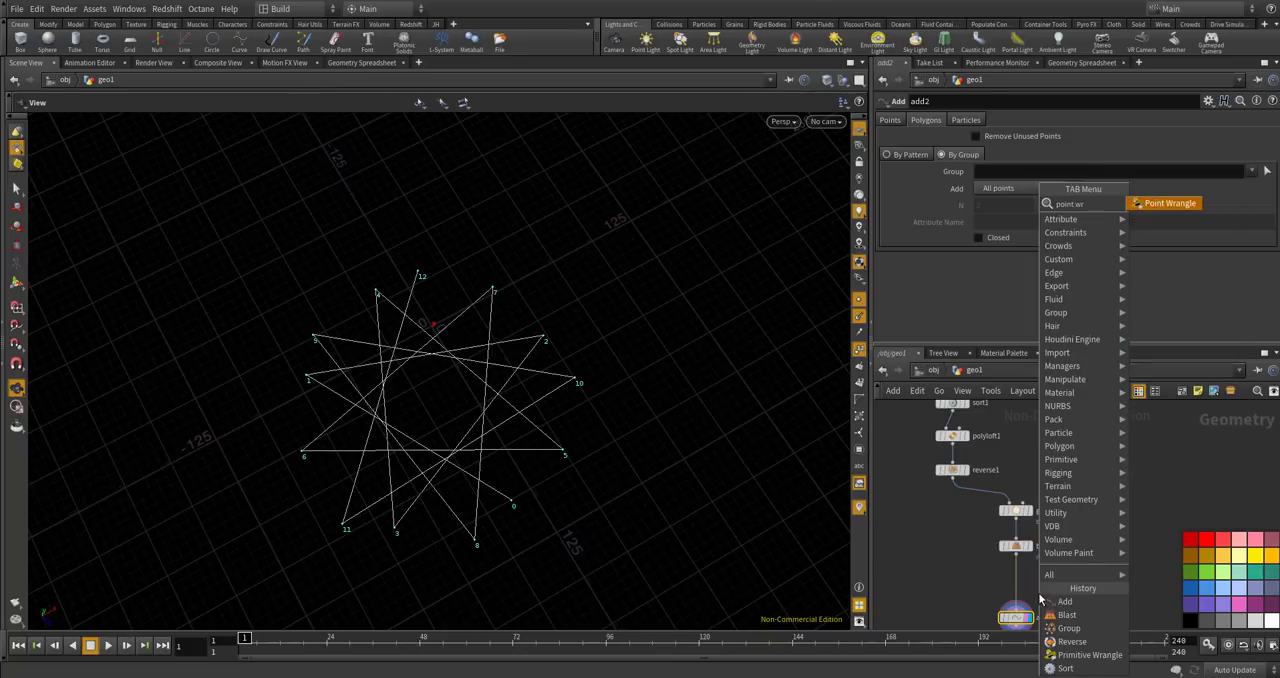
{"action": "key", "text": "Return"}
{"action": "scroll", "coordinate": [1009, 594], "scroll_direction": "up", "scroll_amount": 3}
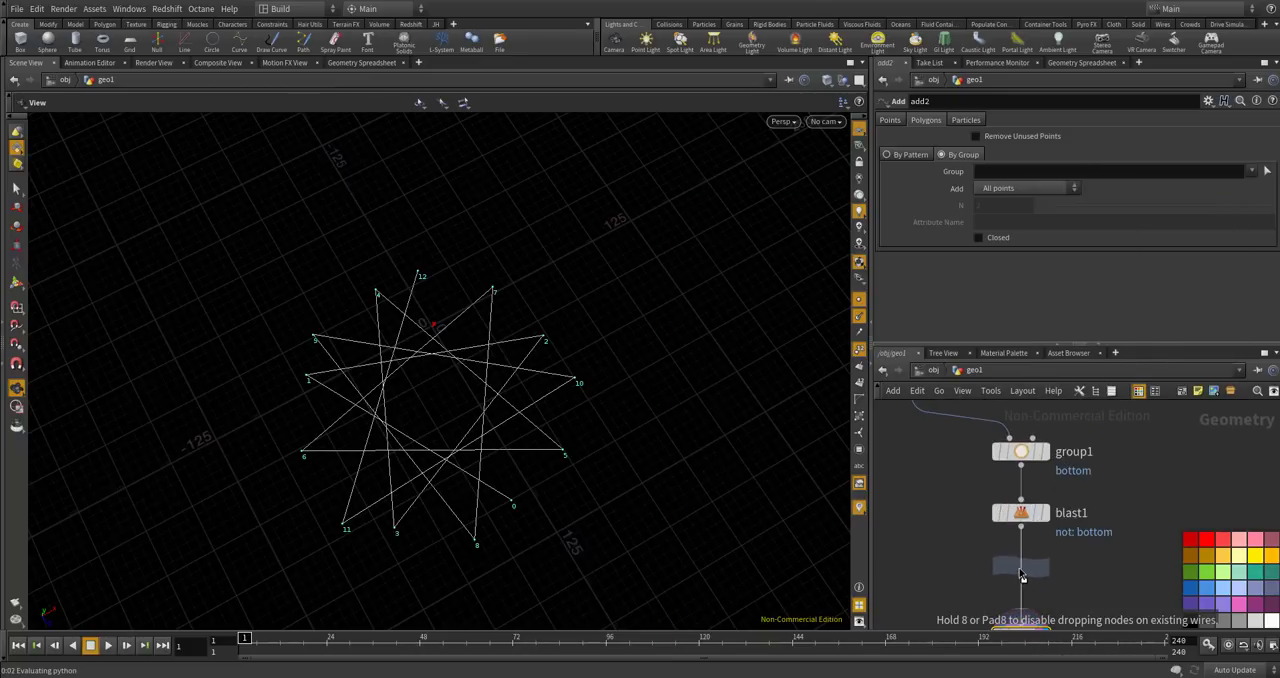
{"action": "left_click", "coordinate": [1032, 573]}
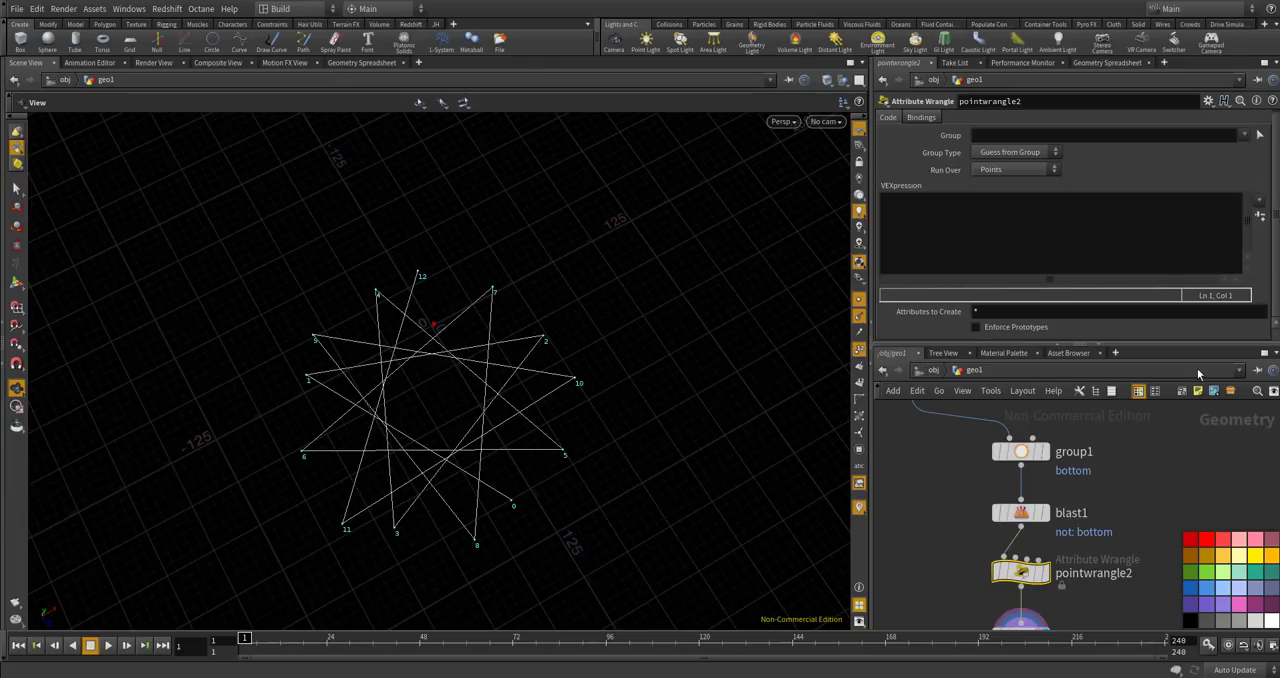
Enter the VEX expression "f@angle = atan2(@P.z, @P.x);" in pointwrangle2.
{"action": "left_click", "coordinate": [965, 250]}
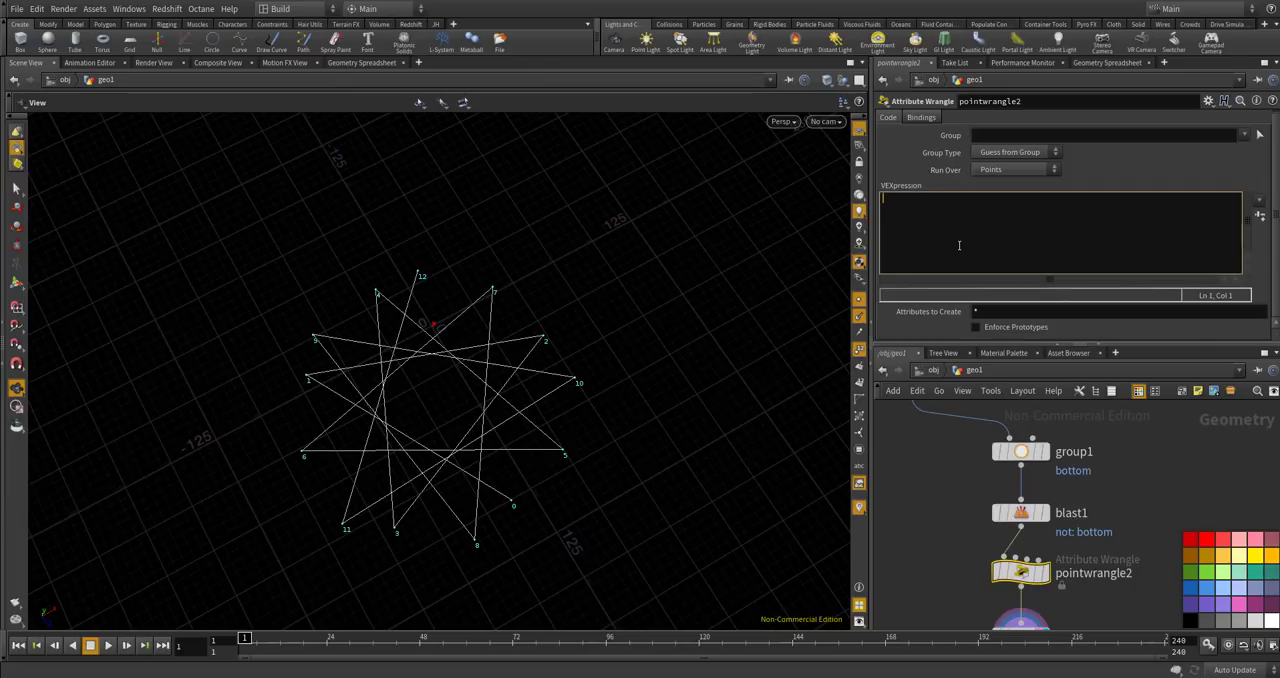
{"action": "type", "text": "f@angle = atan2(@P.z, @P.x);"}
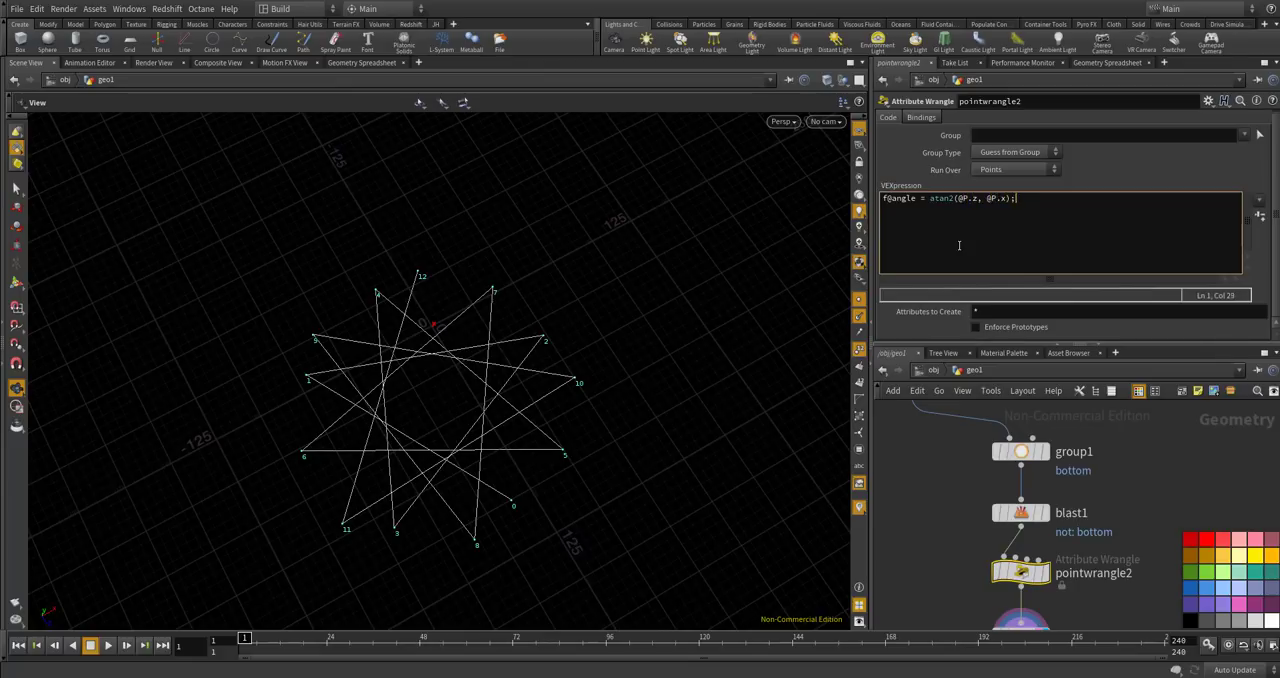
{"action": "left_click", "coordinate": [949, 486]}
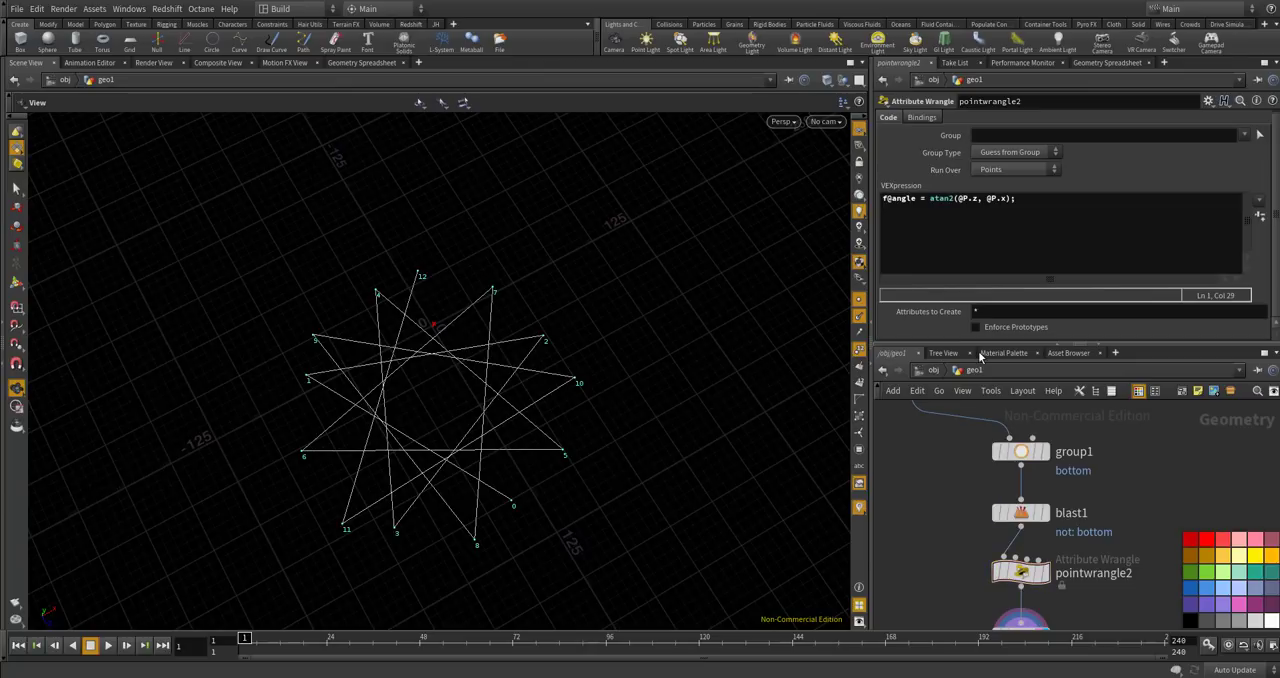
Move add2 further down and insert a Sort node between pointwrangle2 and add2.
{"action": "scroll", "coordinate": [985, 408], "scroll_direction": "down", "scroll_amount": 5}
{"action": "scroll", "coordinate": [991, 463], "scroll_direction": "up", "scroll_amount": 4}
{"action": "left_click_drag", "start_coordinate": [1005, 544], "coordinate": [1005, 599]}
{"action": "key", "text": "Tab"}
{"action": "type", "text": "sort"}
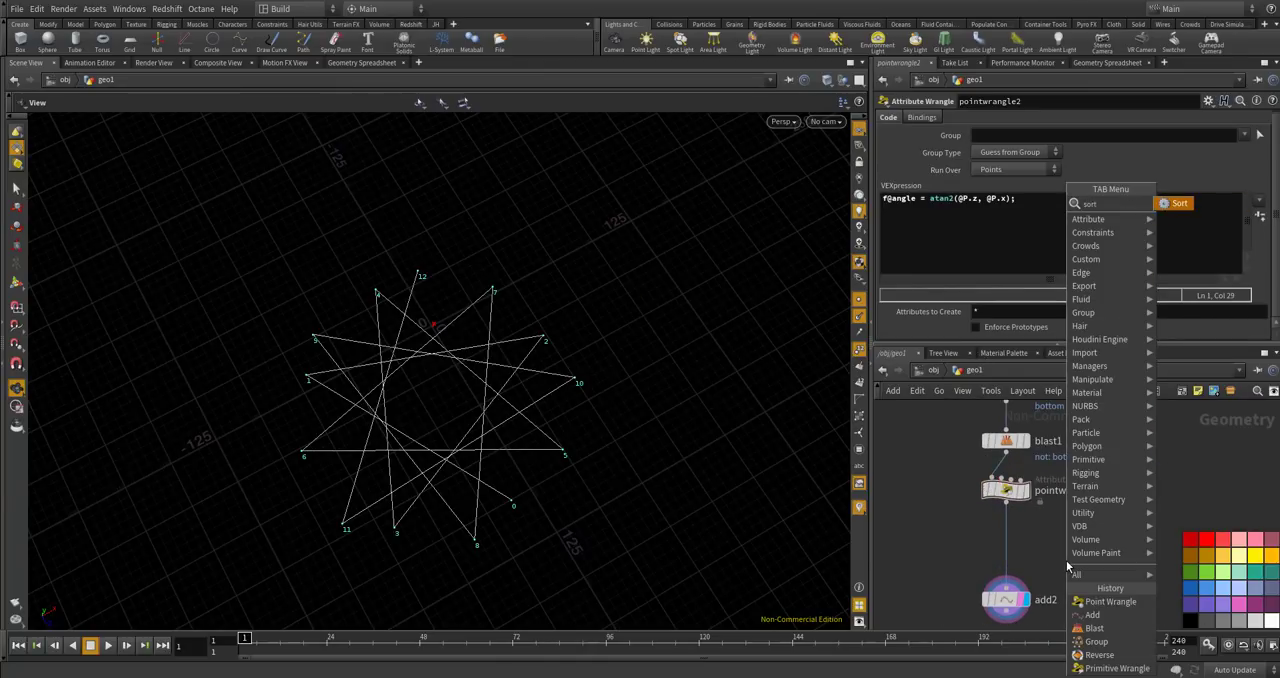
{"action": "key", "text": "Return"}
{"action": "left_click", "coordinate": [1006, 540]}
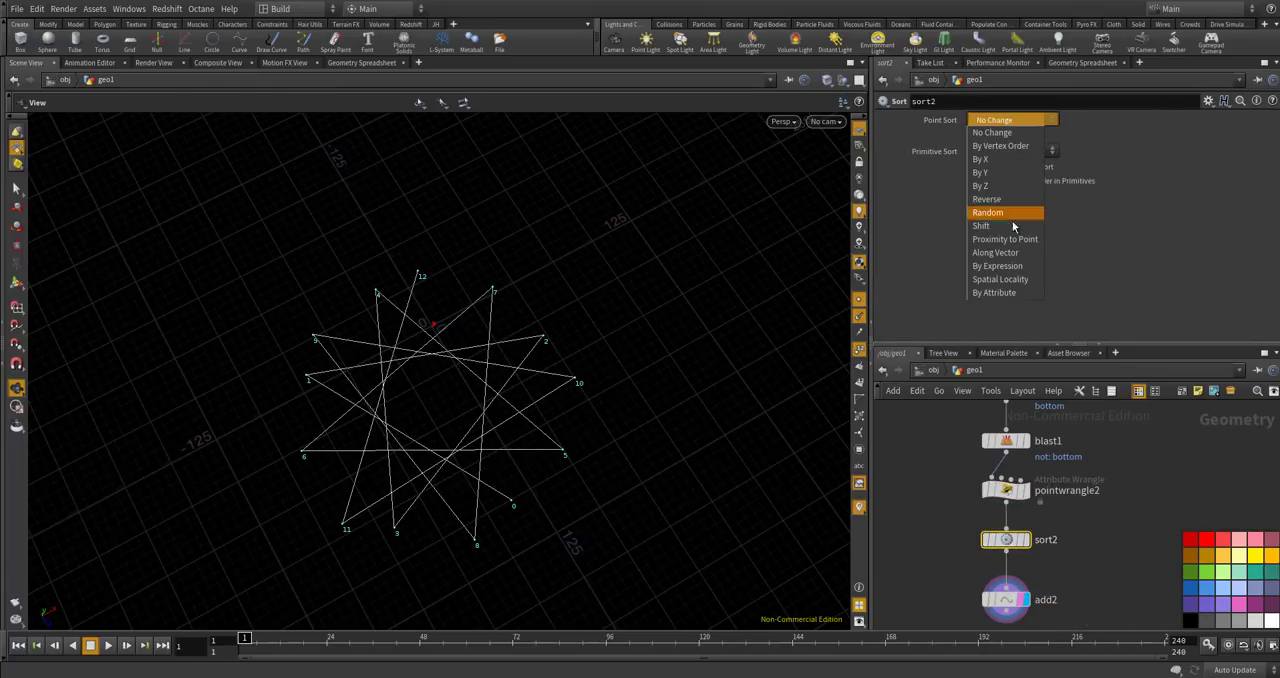
Sort the rim points by the attribute "angle" in sort2 and check the resulting polyline from above.
{"action": "left_click", "coordinate": [994, 292]}
{"action": "left_click", "coordinate": [1012, 120]}
{"action": "left_click", "coordinate": [1077, 134]}
{"action": "left_click", "coordinate": [1085, 136]}
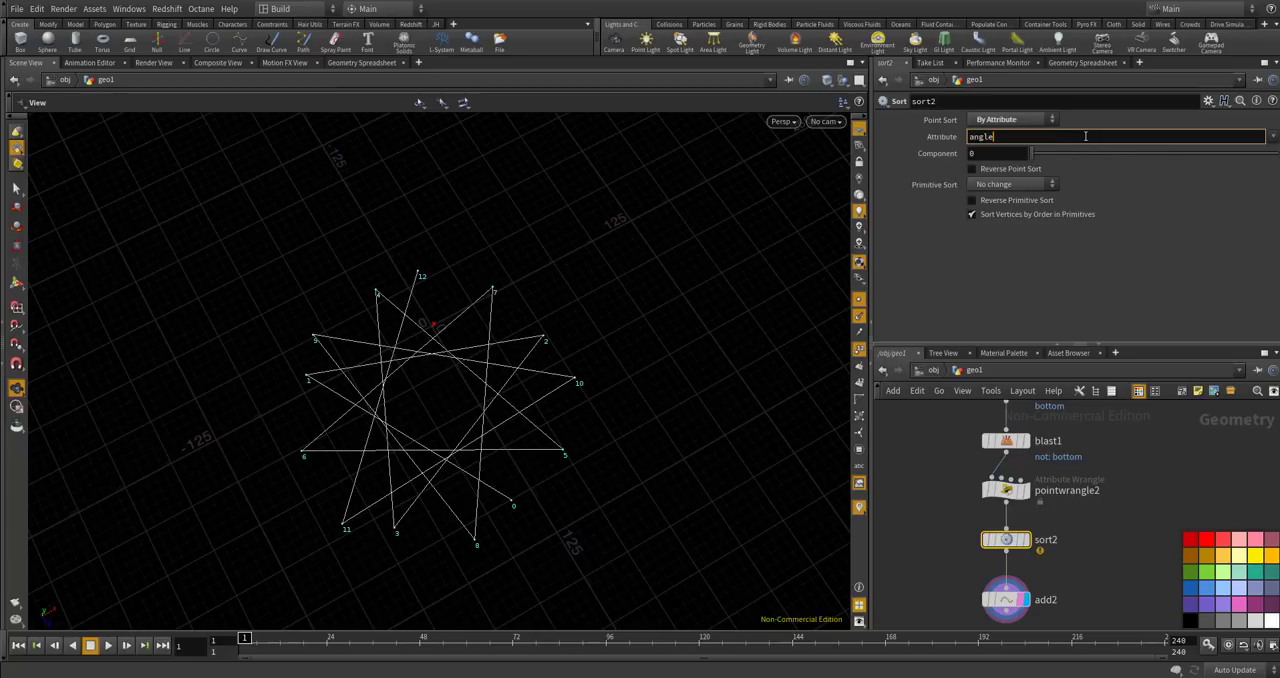
{"action": "key", "text": "Return"}
{"action": "left_click_drag", "start_coordinate": [604, 296], "coordinate": [518, 332]}
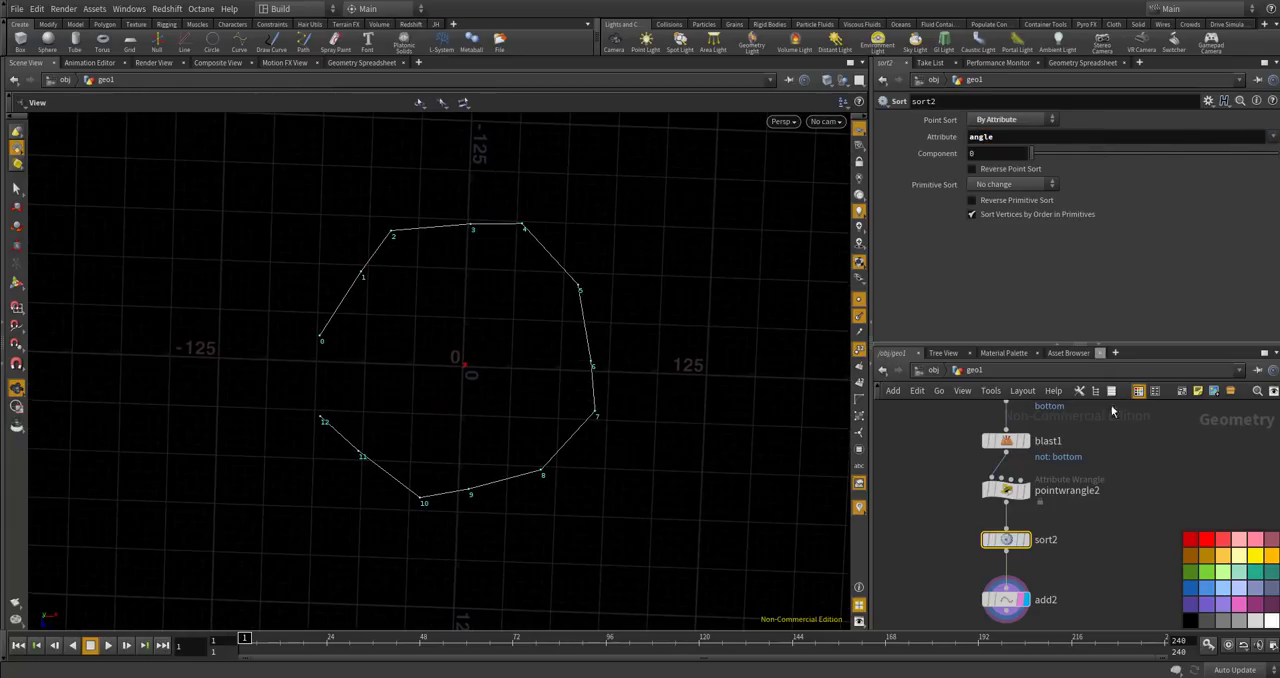
Close the add2 polyline into a filled polygon and check it in perspective.
{"action": "scroll", "coordinate": [1038, 494], "scroll_direction": "down", "scroll_amount": 3}
{"action": "scroll", "coordinate": [1014, 579], "scroll_direction": "up", "scroll_amount": 4}
{"action": "left_click", "coordinate": [1022, 536]}
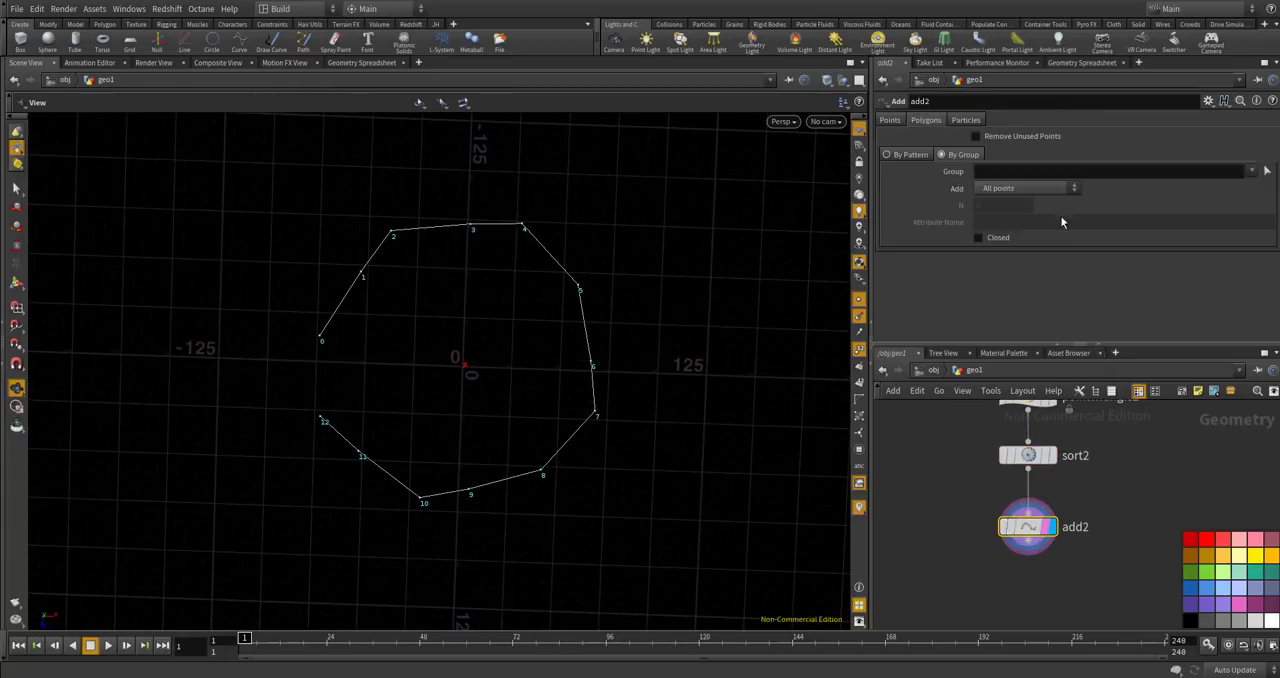
{"action": "left_click", "coordinate": [978, 240]}
{"action": "left_click_drag", "start_coordinate": [577, 437], "coordinate": [775, 423]}
{"action": "left_click_drag", "start_coordinate": [430, 311], "coordinate": [478, 354]}
Add a Divide node connected below add2 and display its result.
{"action": "key", "text": "Tab"}
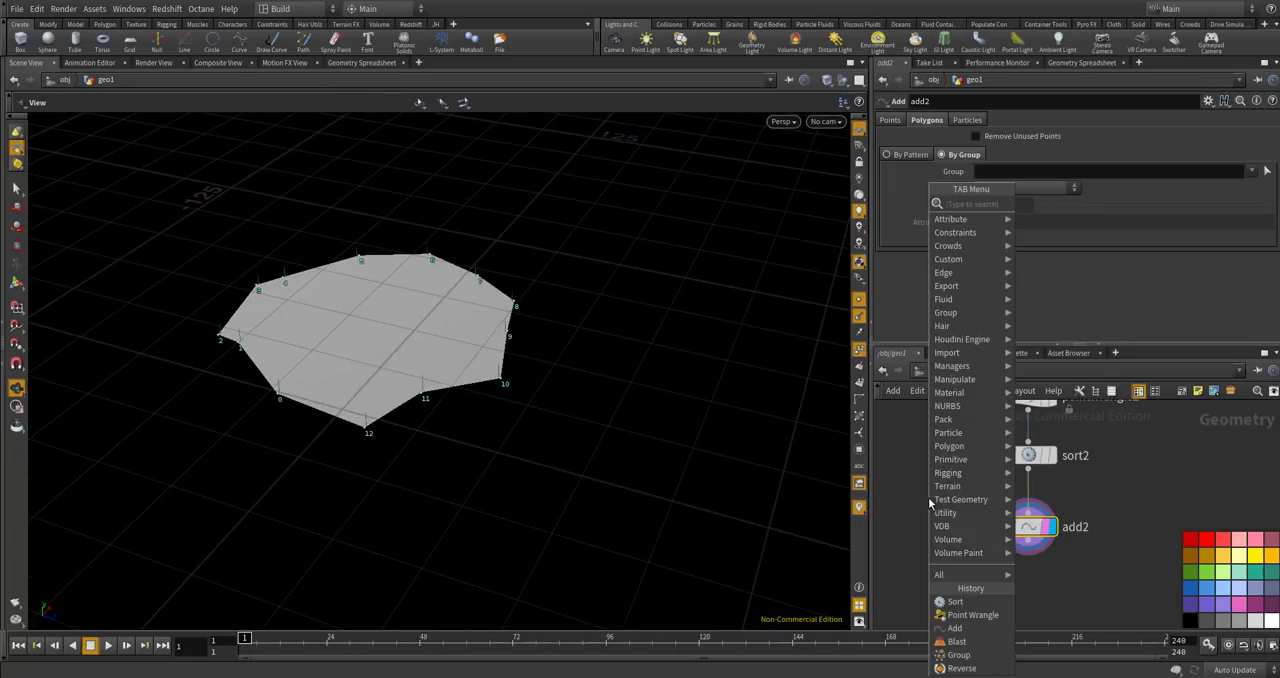
{"action": "type", "text": "divide"}
{"action": "key", "text": "Return"}
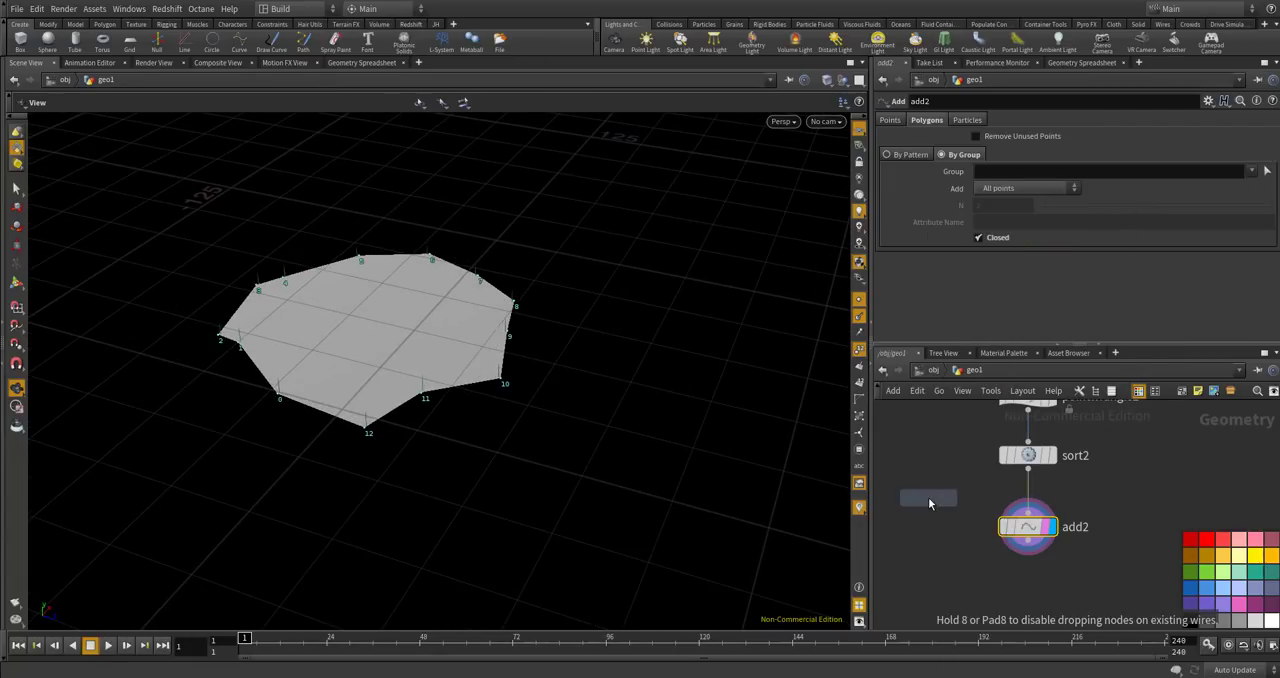
{"action": "left_click", "coordinate": [1030, 569]}
{"action": "scroll", "coordinate": [1030, 569], "scroll_direction": "up", "scroll_amount": 4}
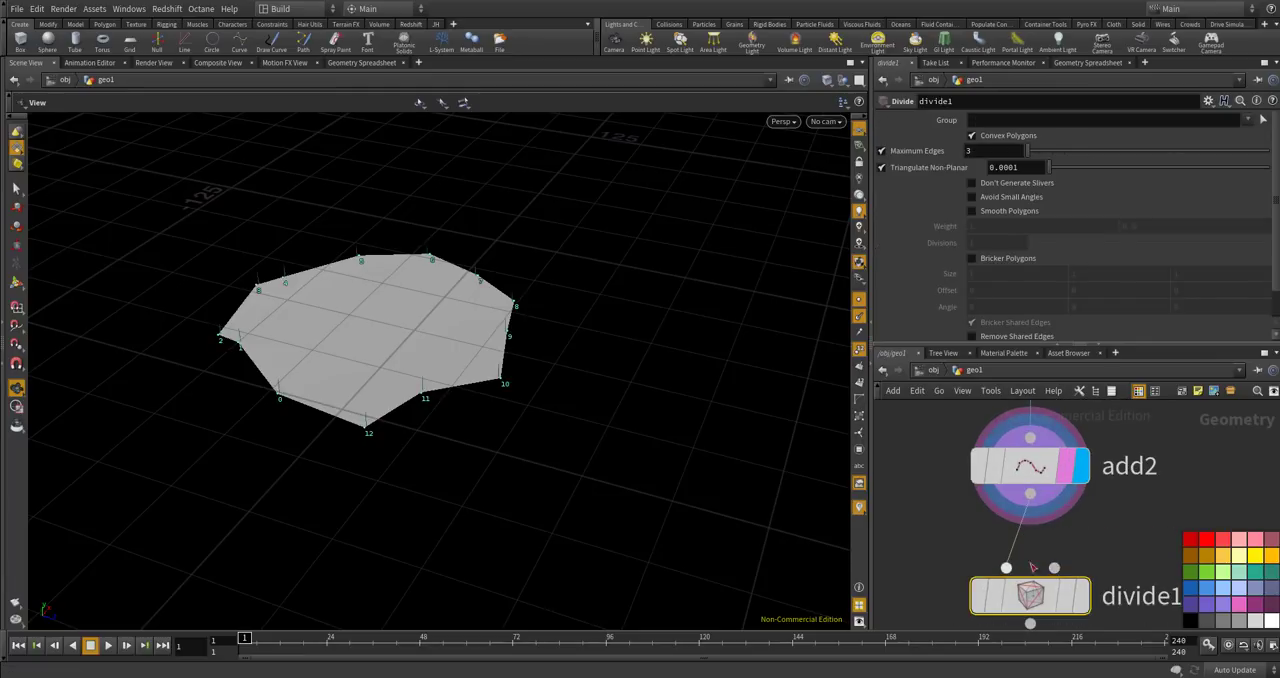
{"action": "left_click", "coordinate": [1085, 598]}
Change the viewport shading to show polygon edges over the surface and inspect the triangulation of the base polygon.
{"action": "left_click", "coordinate": [783, 121]}
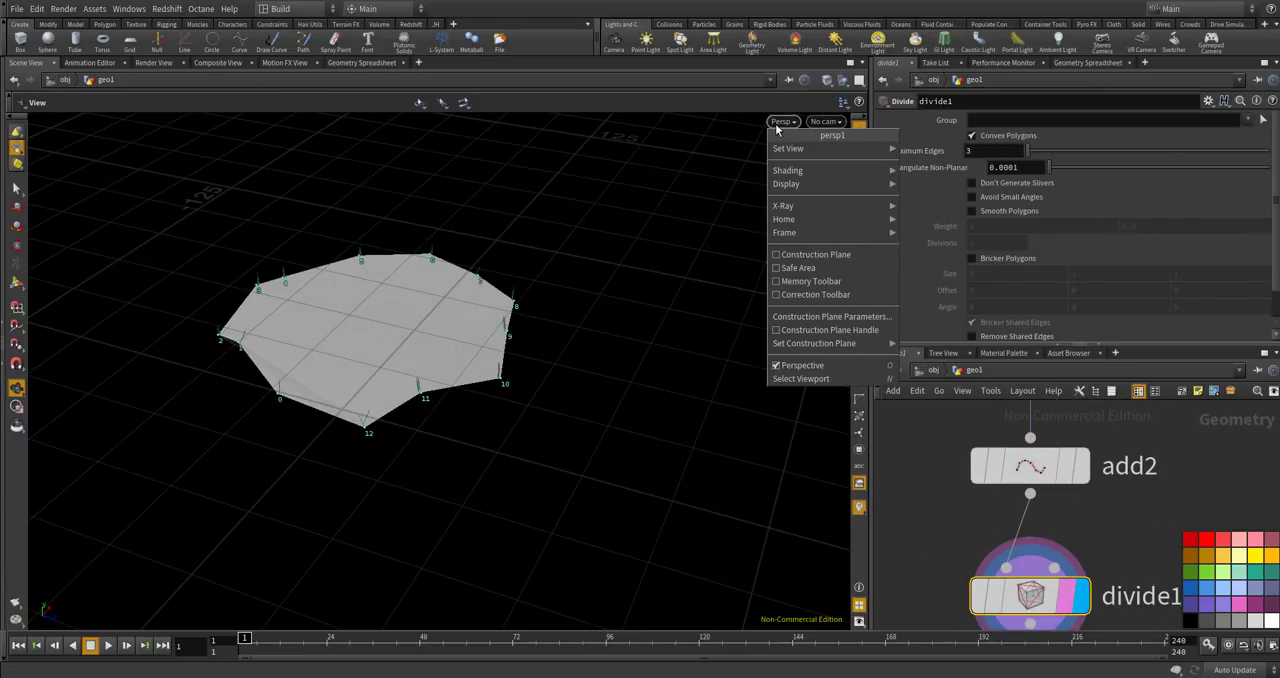
{"action": "mouse_move", "coordinate": [786, 171]}
{"action": "left_click", "coordinate": [940, 278]}
{"action": "mouse_move", "coordinate": [483, 331]}
{"action": "left_mouse_down"}
{"action": "mouse_move", "coordinate": [460, 457]}
{"action": "mouse_move", "coordinate": [631, 229]}
{"action": "mouse_move", "coordinate": [557, 234]}
{"action": "mouse_move", "coordinate": [423, 323]}
{"action": "mouse_move", "coordinate": [468, 360]}
{"action": "left_mouse_up"}
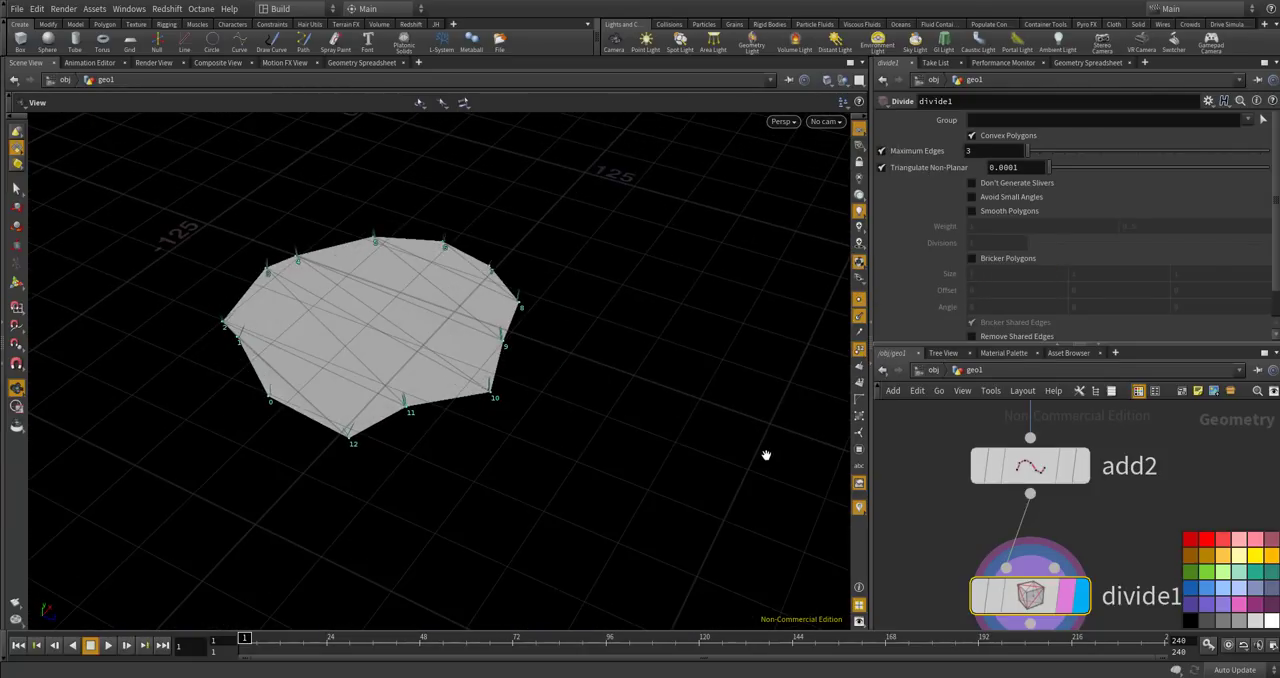
{"action": "scroll", "coordinate": [905, 446], "scroll_direction": "down", "scroll_amount": 3}
{"action": "scroll", "coordinate": [988, 560], "scroll_direction": "up", "scroll_amount": 1}
{"action": "left_click_drag", "start_coordinate": [970, 520], "coordinate": [960, 562]}
{"action": "left_click_drag", "start_coordinate": [425, 394], "coordinate": [310, 362]}
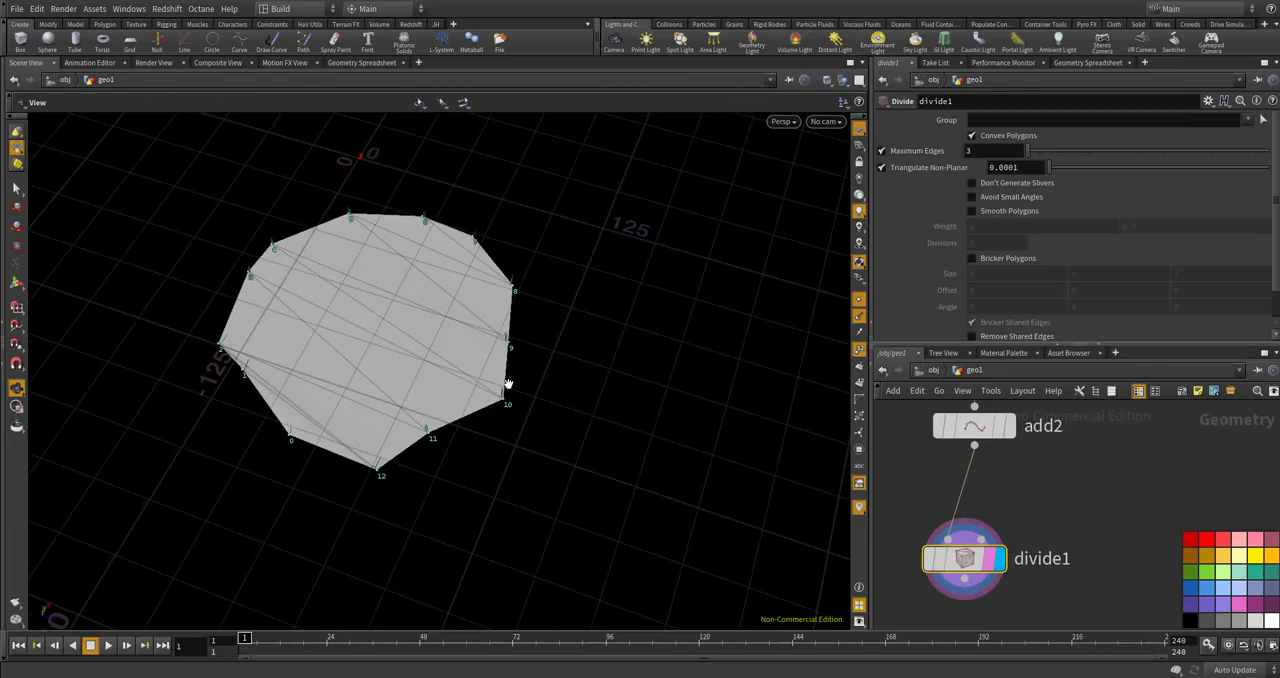
{"action": "left_click_drag", "start_coordinate": [457, 429], "coordinate": [494, 394]}
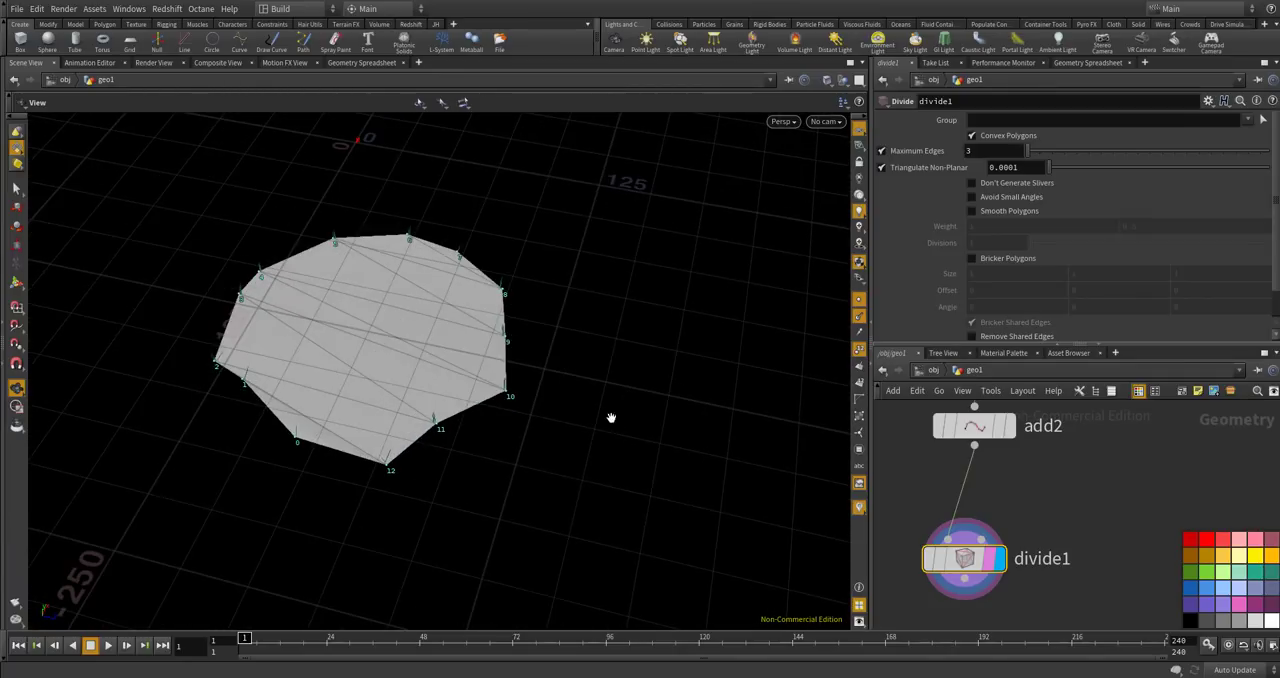
{"action": "scroll", "coordinate": [1000, 545], "scroll_direction": "down", "scroll_amount": 2}
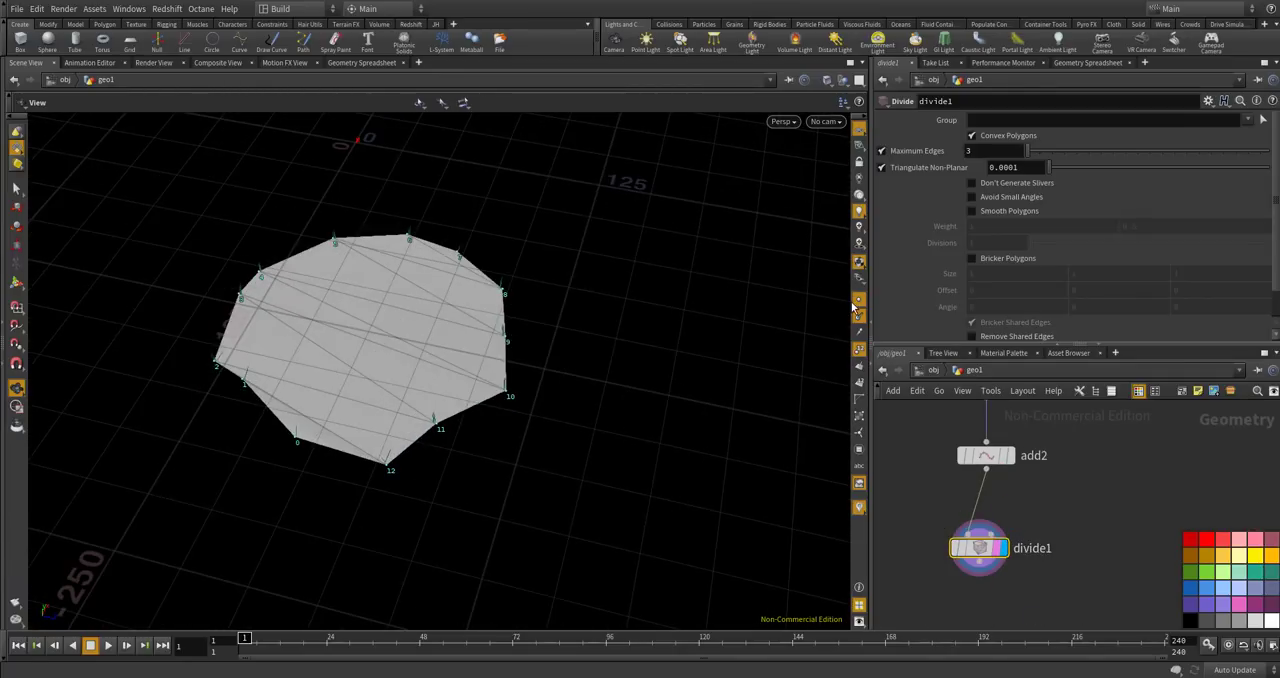
{"action": "left_click_drag", "start_coordinate": [777, 360], "coordinate": [783, 476]}
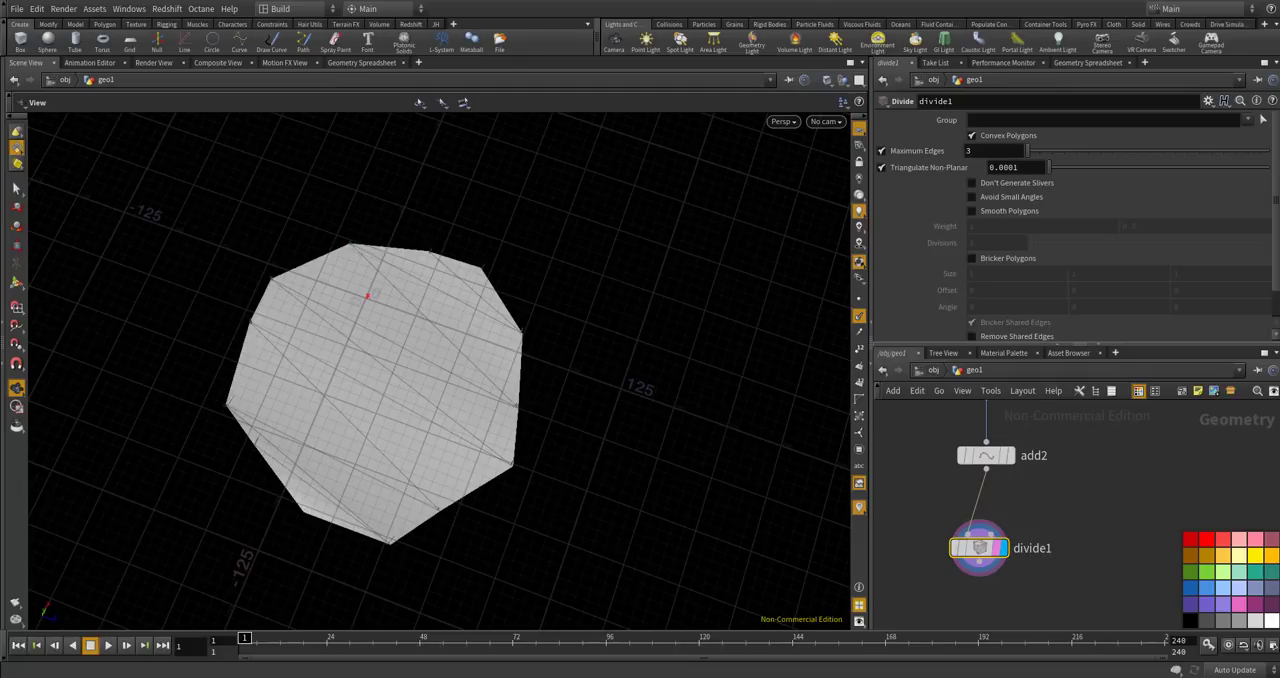
Display the reverse1 node's output and view the lofted cone with its normals.
{"action": "scroll", "coordinate": [1018, 538], "scroll_direction": "down", "scroll_amount": 4}
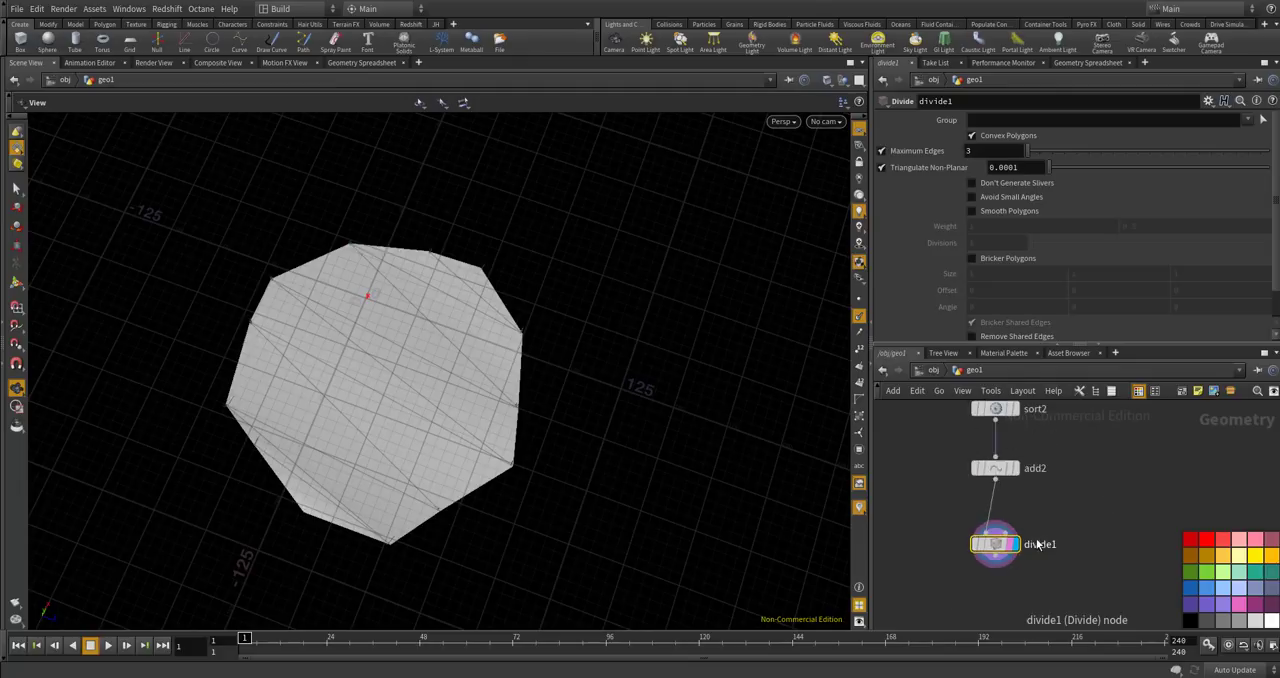
{"action": "scroll", "coordinate": [1018, 538], "scroll_direction": "down", "scroll_amount": 3}
{"action": "middle_click_drag", "start_coordinate": [1014, 436], "coordinate": [1027, 463]}
{"action": "scroll", "coordinate": [1028, 463], "scroll_direction": "up", "scroll_amount": 6}
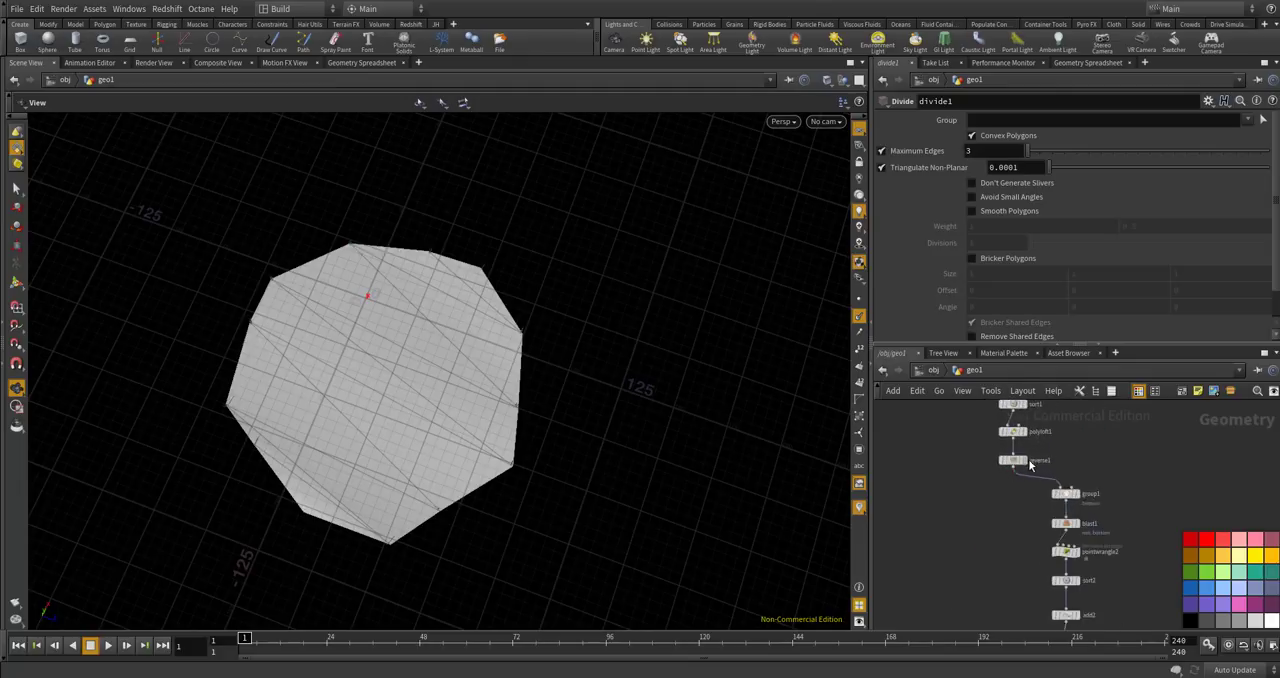
{"action": "left_click", "coordinate": [1019, 464]}
{"action": "left_click_drag", "start_coordinate": [574, 534], "coordinate": [595, 433], "text": "alt"}
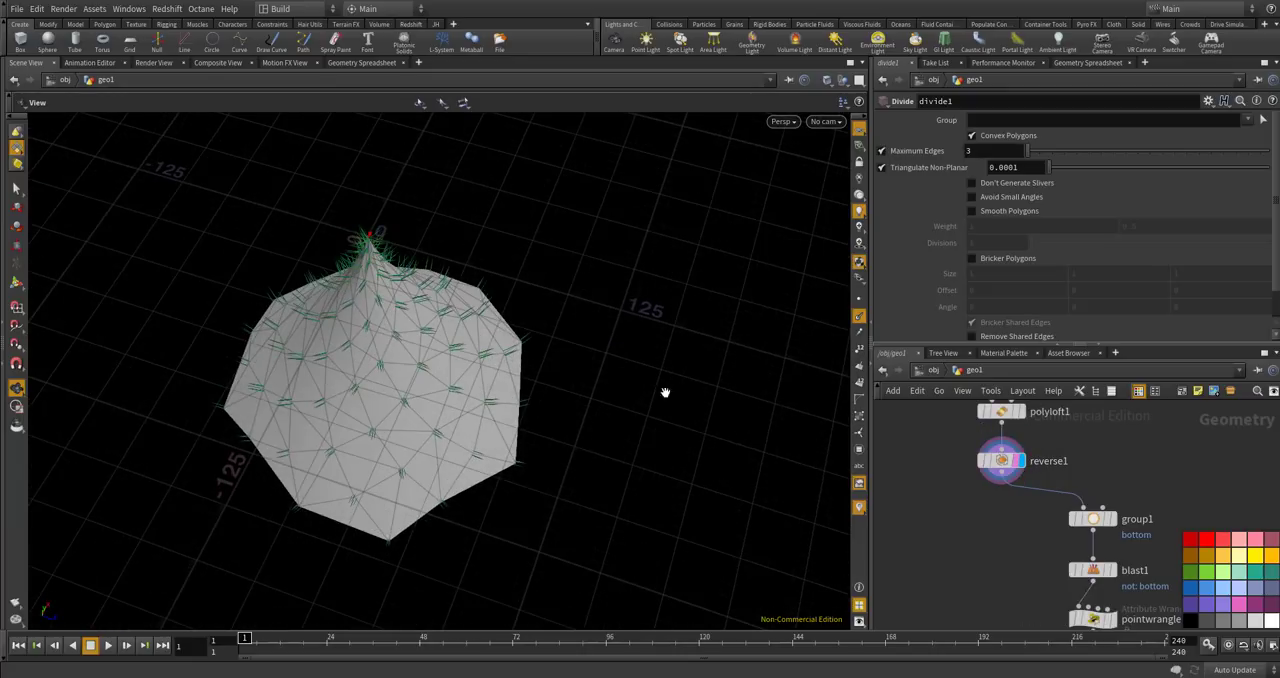
Add a Normal node and connect it to the output of reverse1.
{"action": "key", "text": "Tab"}
{"action": "type", "text": "normal"}
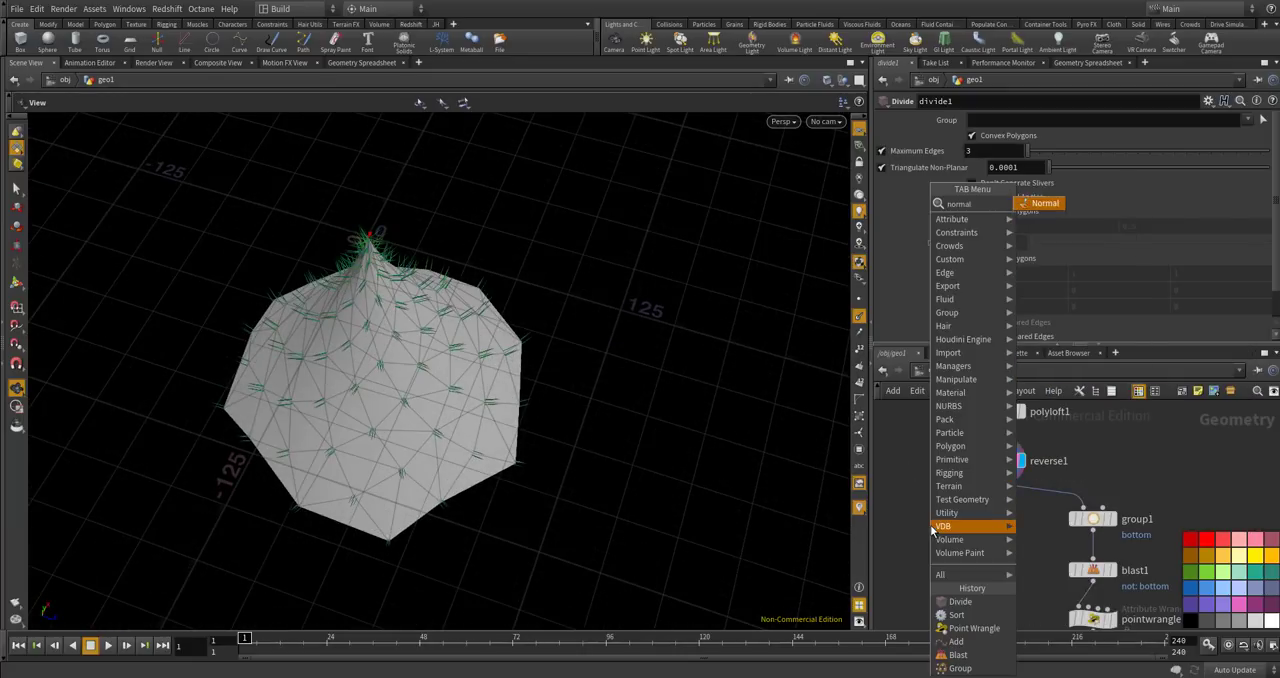
{"action": "key", "text": "Return"}
{"action": "left_click", "coordinate": [975, 545]}
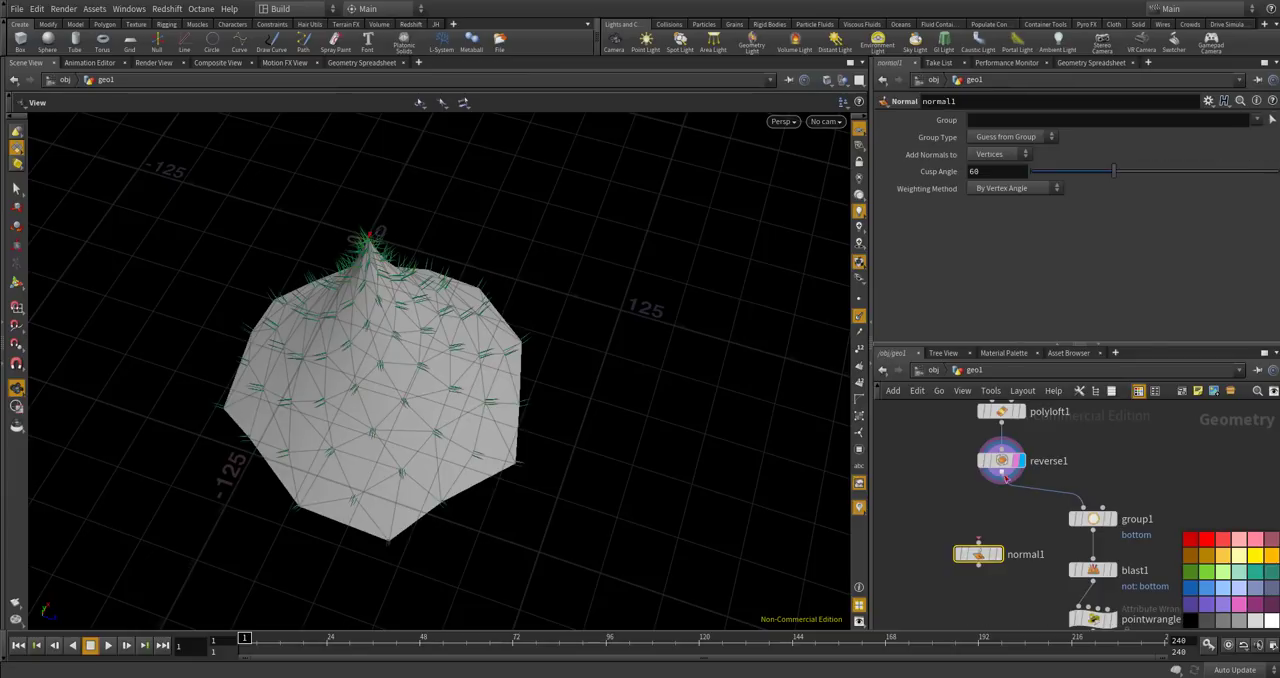
{"action": "left_click", "coordinate": [978, 543]}
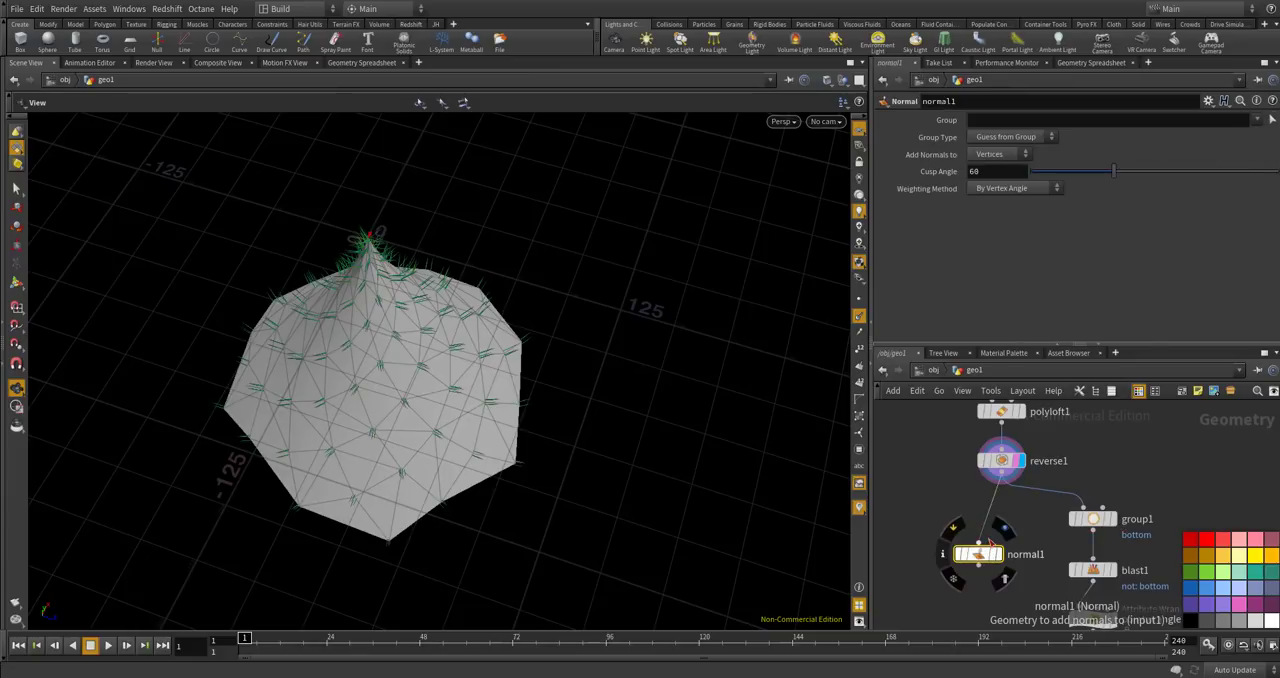
Set normal1 to add normals to Points and display its result.
{"action": "left_click", "coordinate": [1000, 155]}
{"action": "left_click", "coordinate": [1006, 170]}
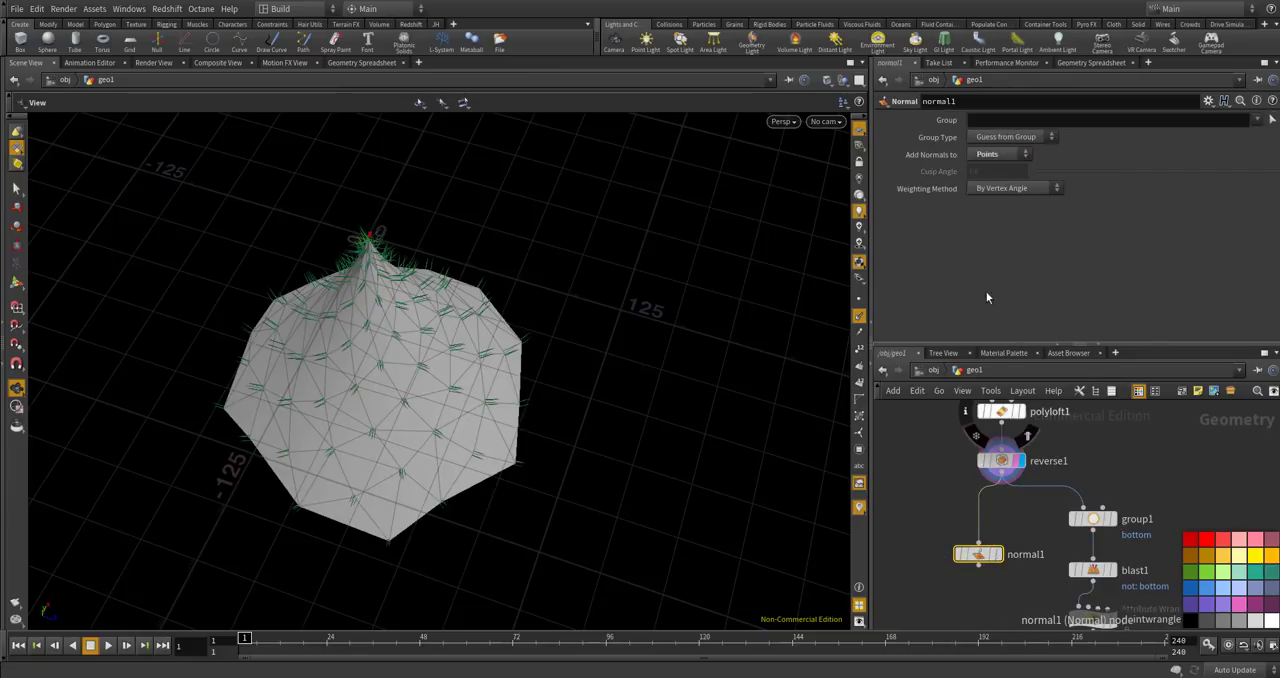
{"action": "left_click", "coordinate": [999, 563]}
{"action": "left_click_drag", "start_coordinate": [560, 446], "coordinate": [640, 295], "text": "alt"}
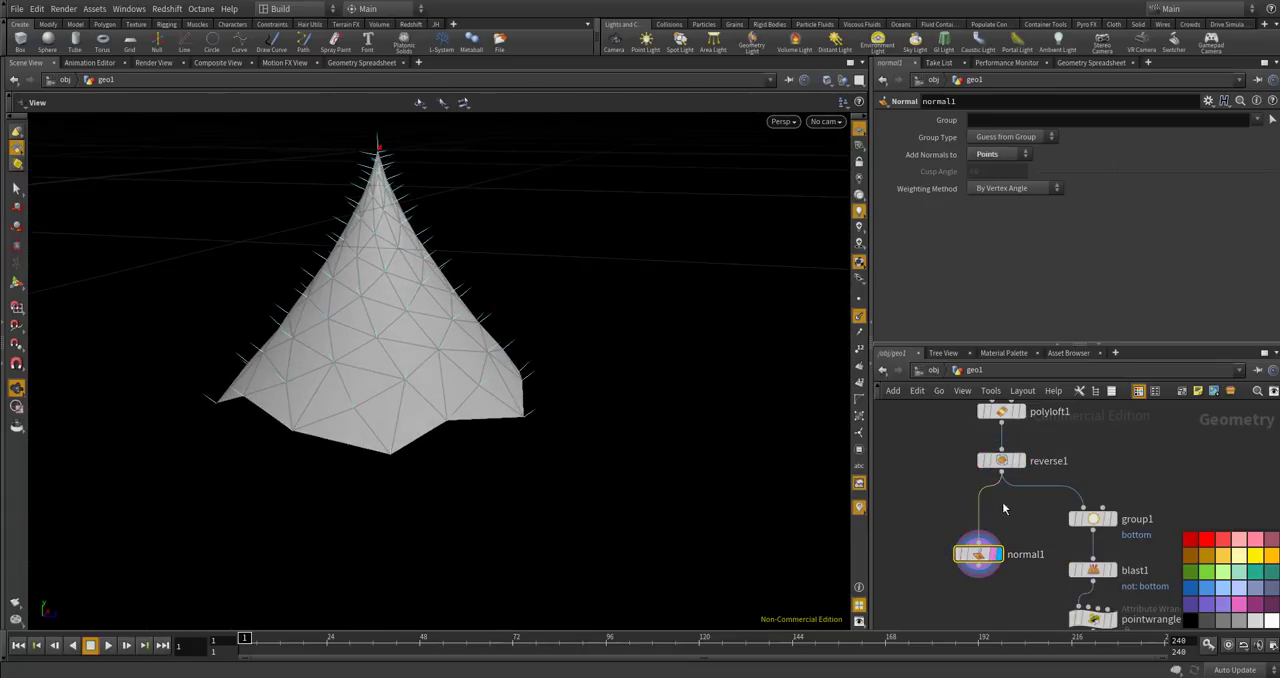
Move normal1 down the network so it sits level with divide1.
{"action": "scroll", "coordinate": [1001, 502], "scroll_direction": "down", "scroll_amount": 4}
{"action": "left_click_drag", "start_coordinate": [986, 500], "coordinate": [987, 582]}
{"action": "scroll", "coordinate": [986, 583], "scroll_direction": "up", "scroll_amount": 2}
{"action": "scroll", "coordinate": [1032, 606], "scroll_direction": "up", "scroll_amount": 4}
{"action": "middle_click_drag", "start_coordinate": [1034, 612], "coordinate": [1047, 547]}
Add a Merge node combining normal1 and divide1, and display the merged geometry.
{"action": "key", "text": "Tab"}
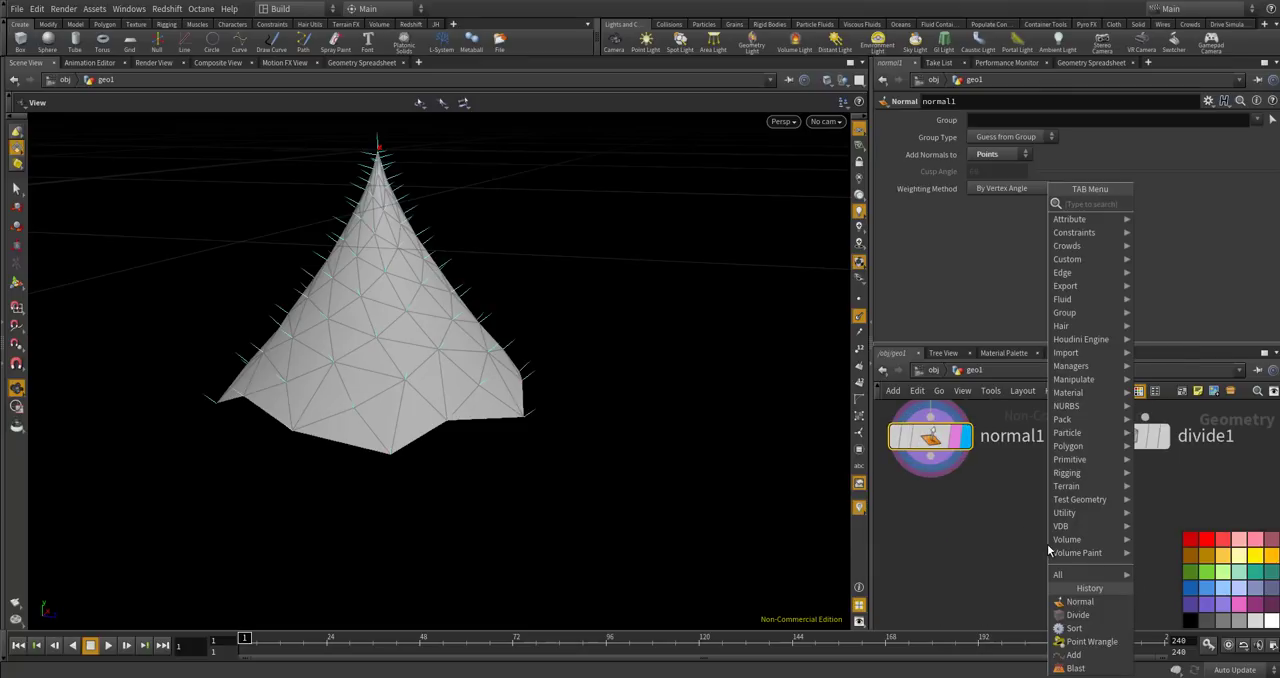
{"action": "type", "text": "ne"}
{"action": "key", "text": "BackSpace"}
{"action": "key", "text": "BackSpace"}
{"action": "type", "text": "mer"}
{"action": "key", "text": "Return"}
{"action": "left_click", "coordinate": [1047, 540]}
{"action": "left_click_drag", "start_coordinate": [930, 457], "coordinate": [1047, 521]}
{"action": "left_click_drag", "start_coordinate": [1128, 456], "coordinate": [1090, 527]}
{"action": "left_click", "coordinate": [1081, 540]}
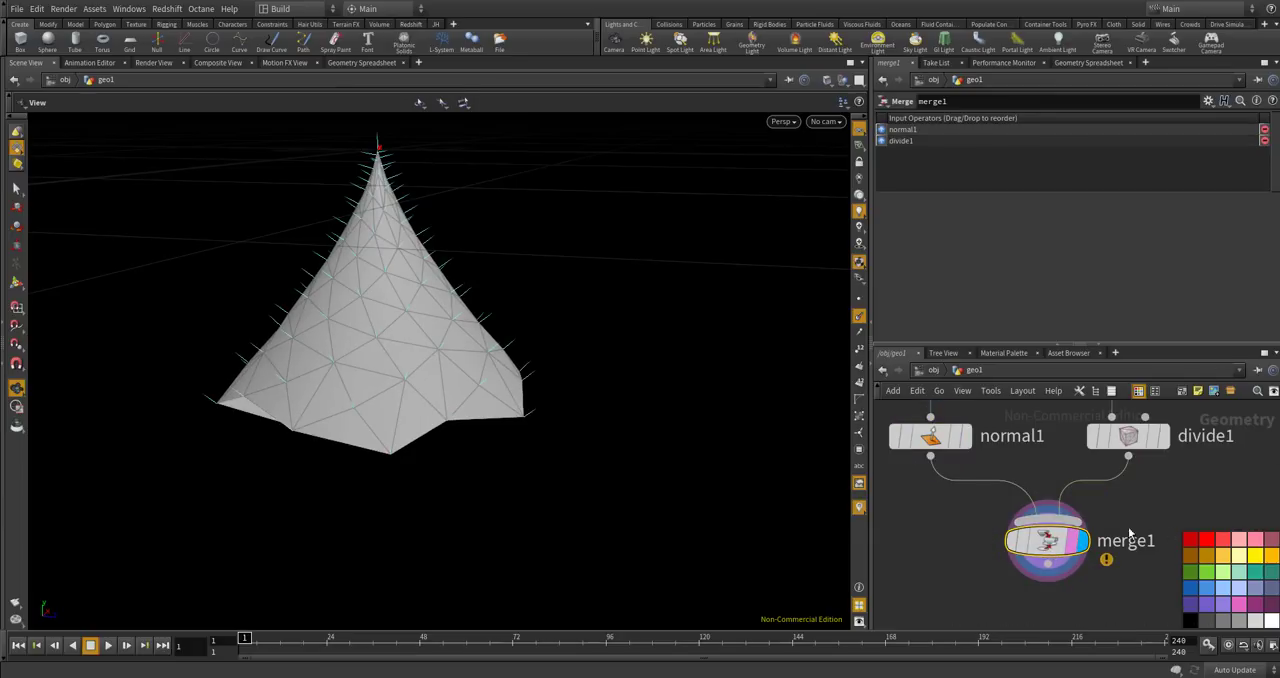
Add a Fuse node connected below merge1 and display its result.
{"action": "scroll", "coordinate": [960, 550], "scroll_direction": "up", "scroll_amount": 5}
{"action": "key", "text": "Tab"}
{"action": "type", "text": "fuse"}
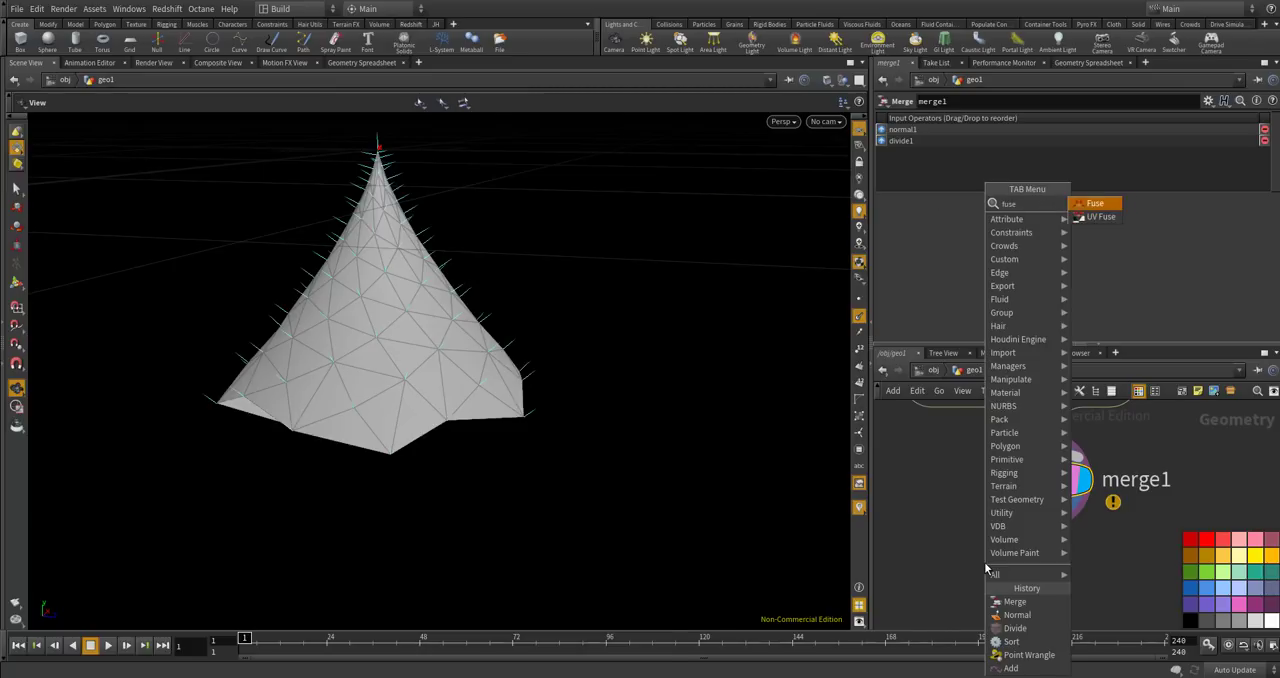
{"action": "key", "text": "Return"}
{"action": "left_click", "coordinate": [989, 571]}
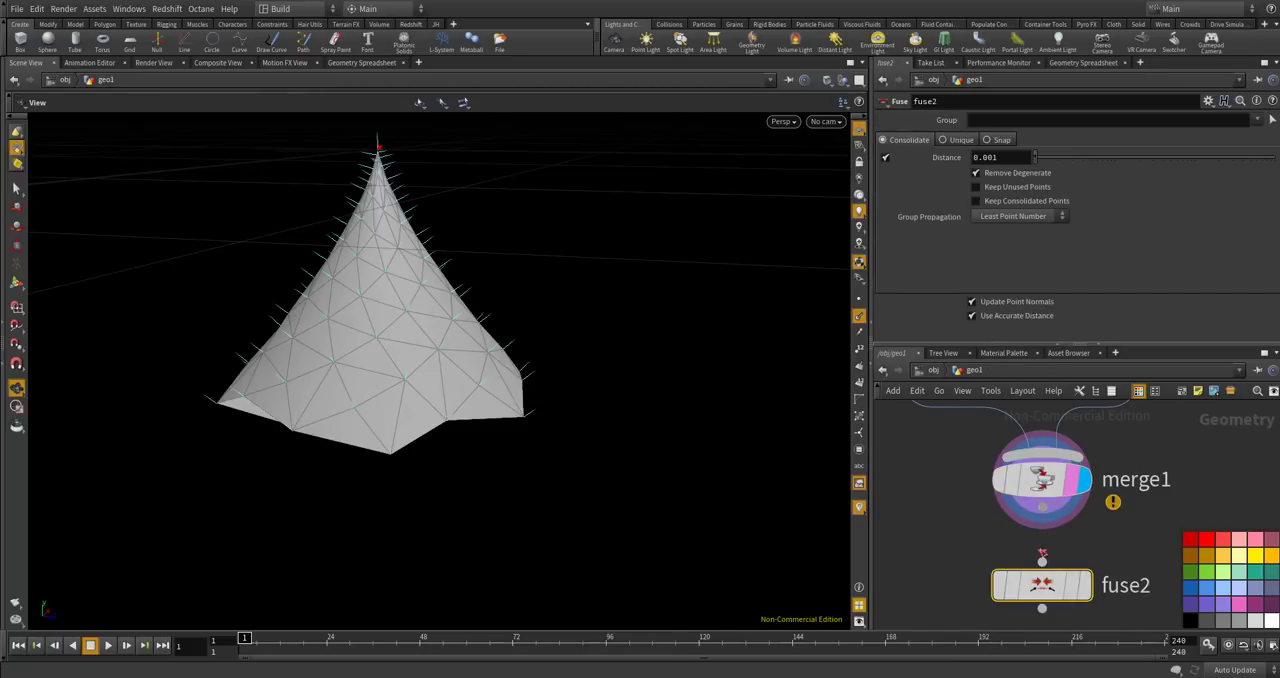
{"action": "left_click", "coordinate": [1084, 585]}
Examine the fused cone from several angles, checking its bottom cap, rim and point normals.
{"action": "left_click_drag", "start_coordinate": [614, 534], "coordinate": [588, 368]}
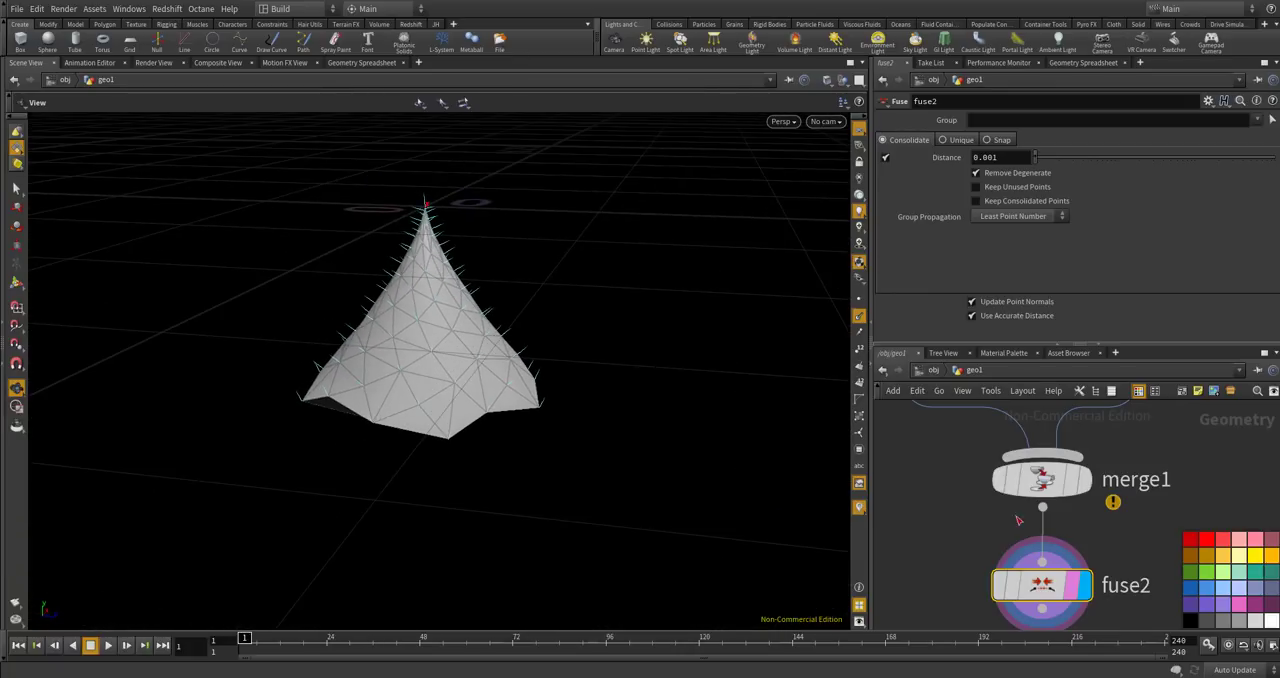
{"action": "scroll", "coordinate": [1003, 516], "scroll_direction": "down", "scroll_amount": 3}
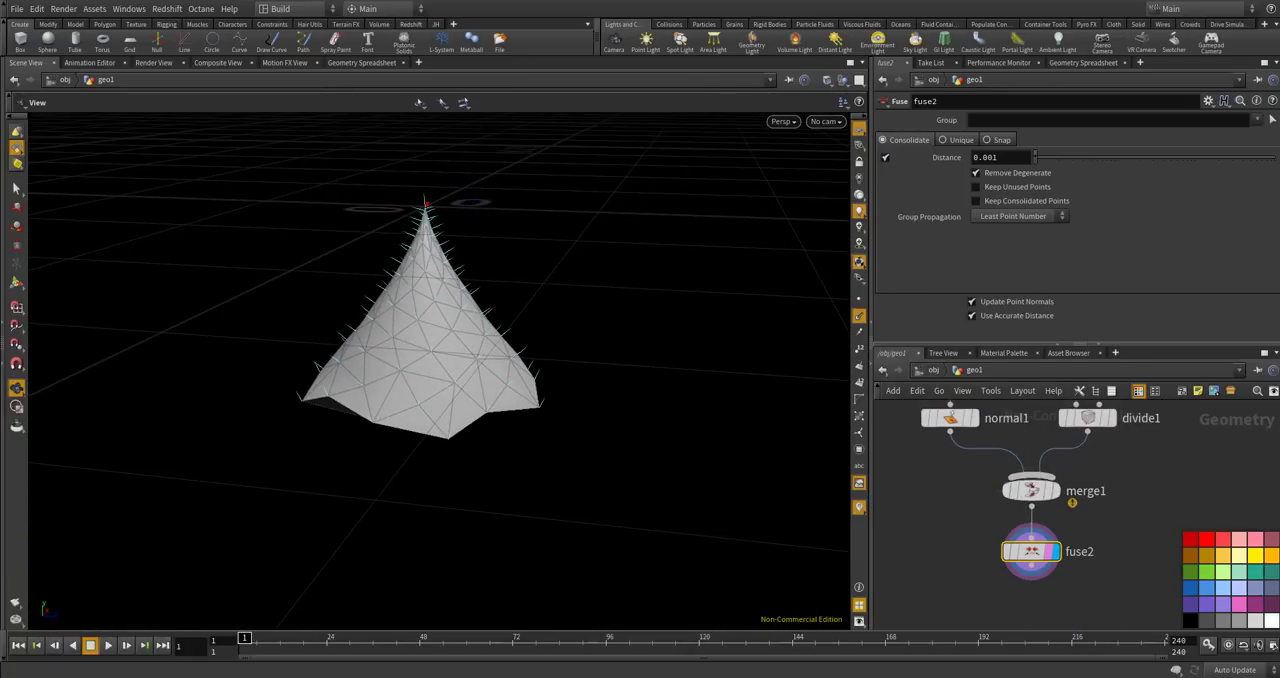
{"action": "left_click_drag", "start_coordinate": [620, 331], "coordinate": [449, 425]}
{"action": "scroll", "coordinate": [448, 425], "scroll_direction": "up", "scroll_amount": 3}
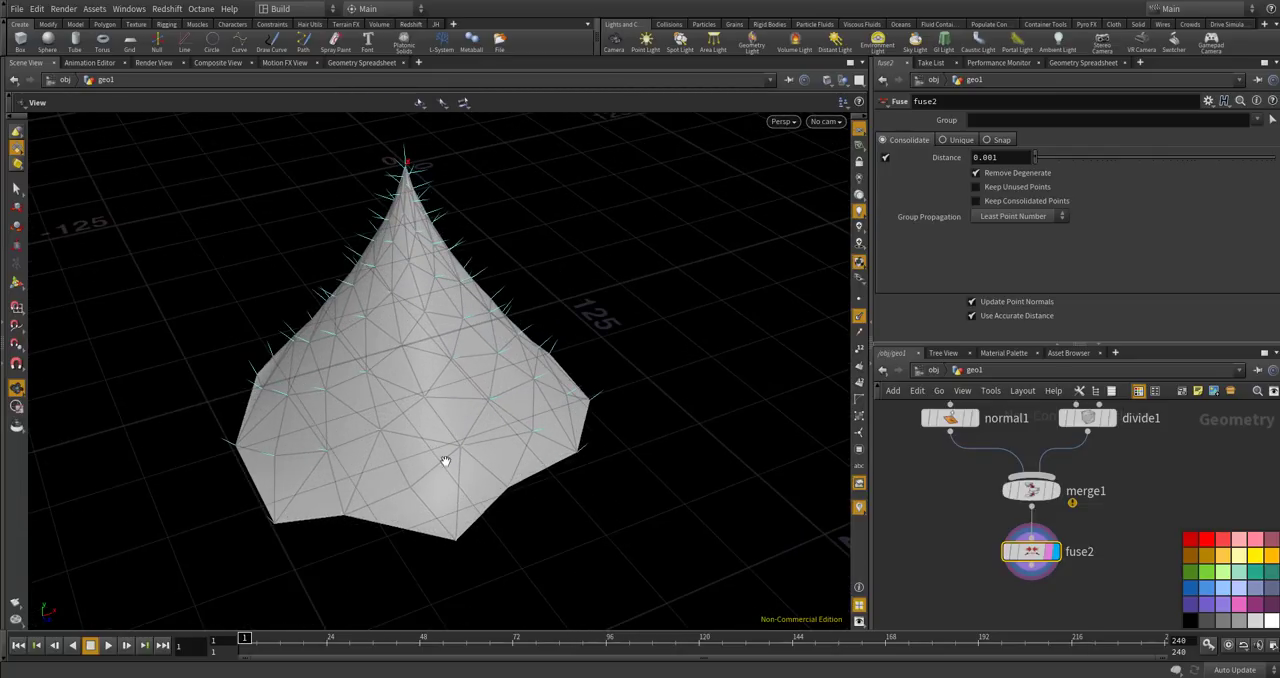
{"action": "left_click_drag", "start_coordinate": [442, 434], "coordinate": [474, 384]}
{"action": "scroll", "coordinate": [397, 264], "scroll_direction": "down", "scroll_amount": 3}
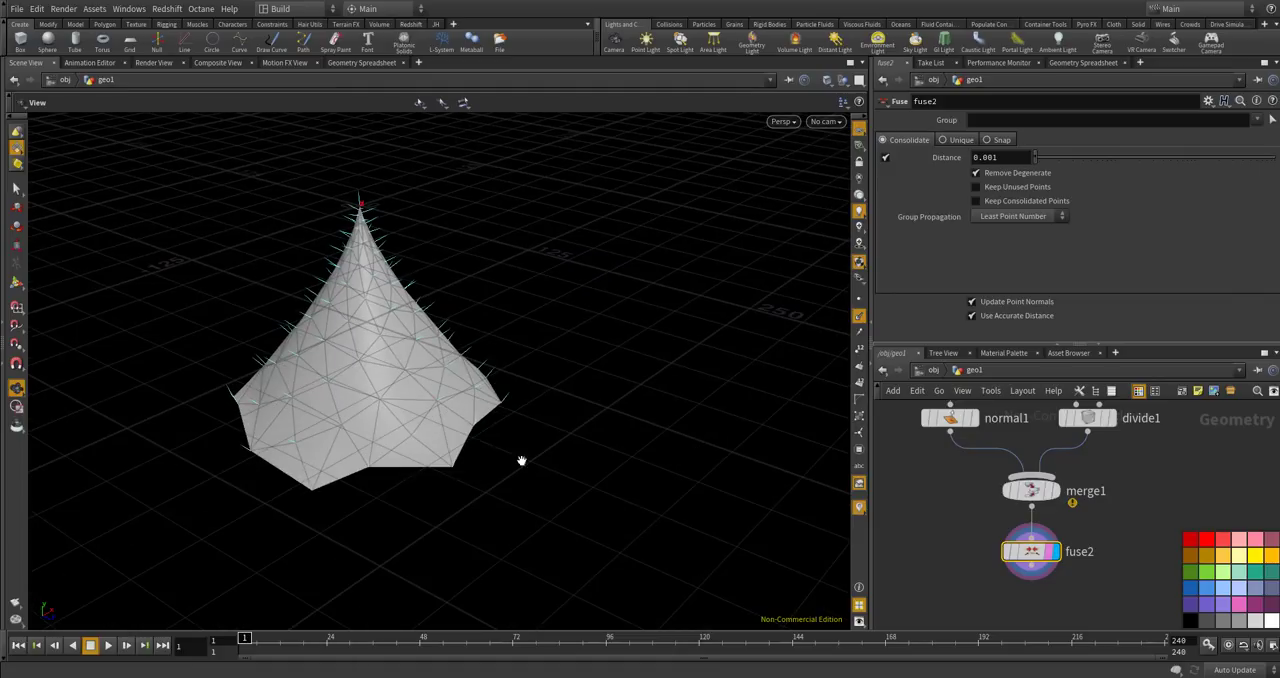
{"action": "scroll", "coordinate": [388, 455], "scroll_direction": "up", "scroll_amount": 6}
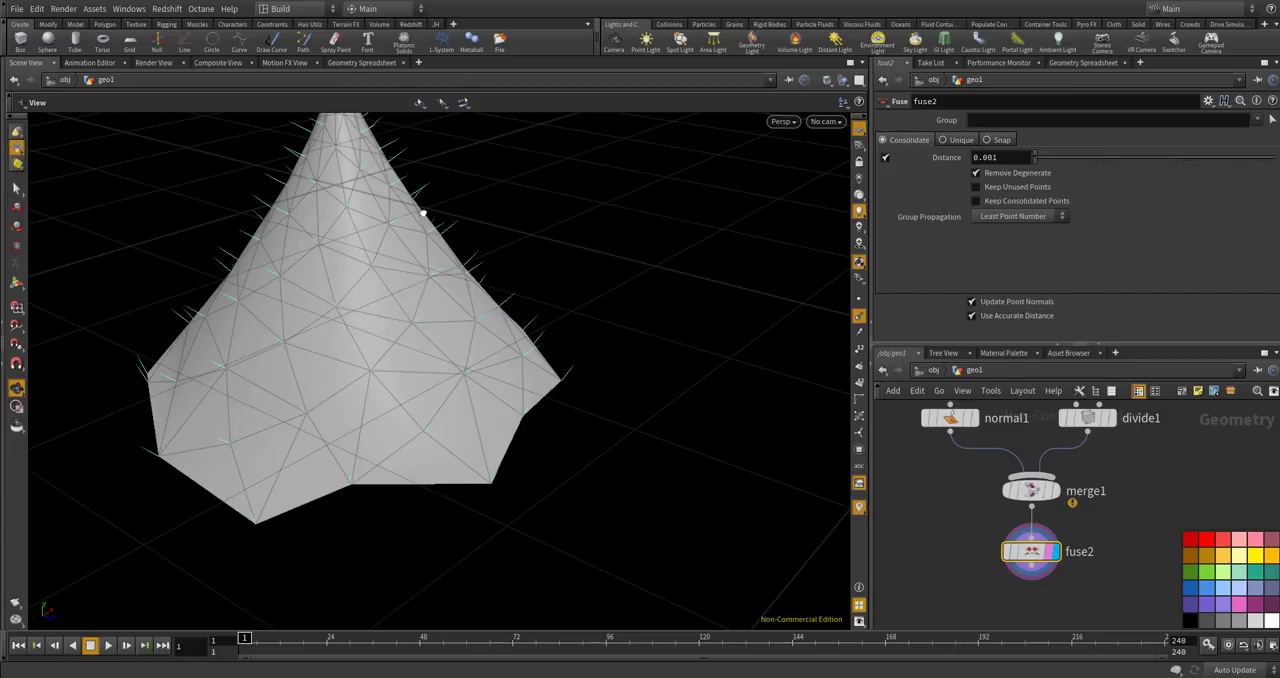
{"action": "scroll", "coordinate": [406, 219], "scroll_direction": "up", "scroll_amount": 5}
{"action": "scroll", "coordinate": [366, 203], "scroll_direction": "up", "scroll_amount": 2}
{"action": "scroll", "coordinate": [357, 195], "scroll_direction": "up", "scroll_amount": 2}
{"action": "left_click_drag", "start_coordinate": [539, 228], "coordinate": [489, 309]}
{"action": "scroll", "coordinate": [441, 316], "scroll_direction": "down", "scroll_amount": 4}
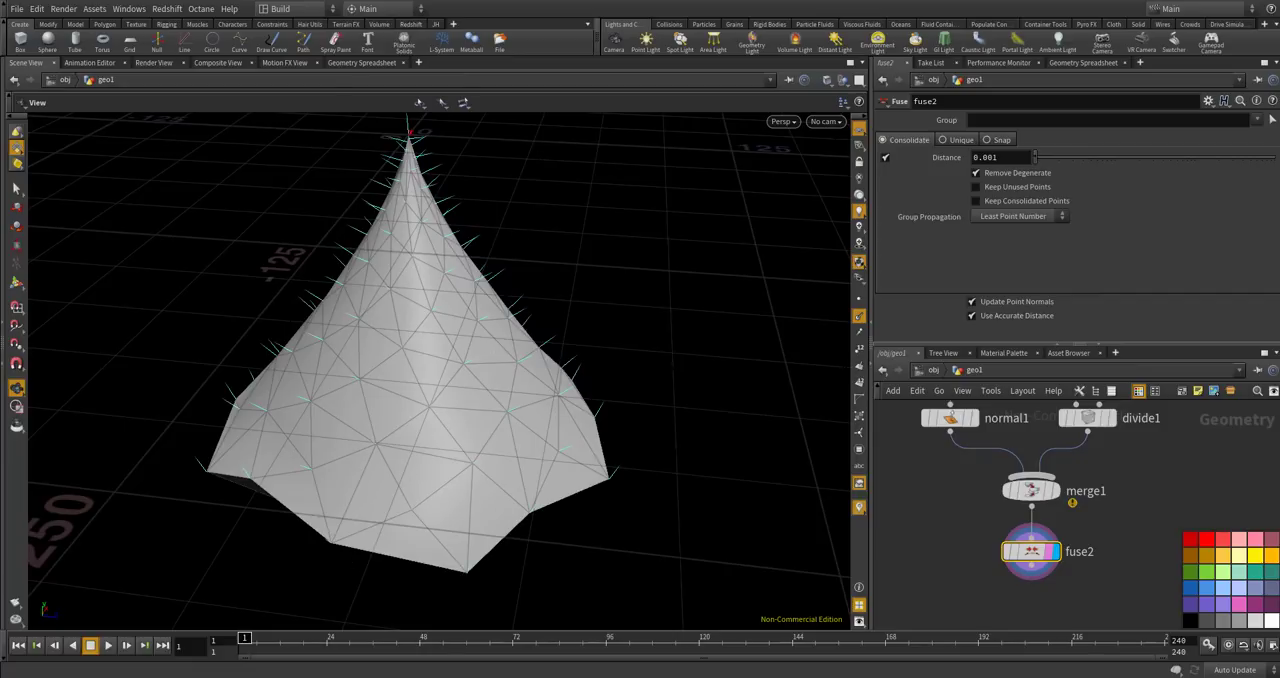
Switch to the browser to look at the Romanesco Broccoli reference page, and return to Houdini to compare the fused cone with it.
{"action": "mouse_move", "coordinate": [279, 677]}
{"action": "left_click", "coordinate": [279, 640]}
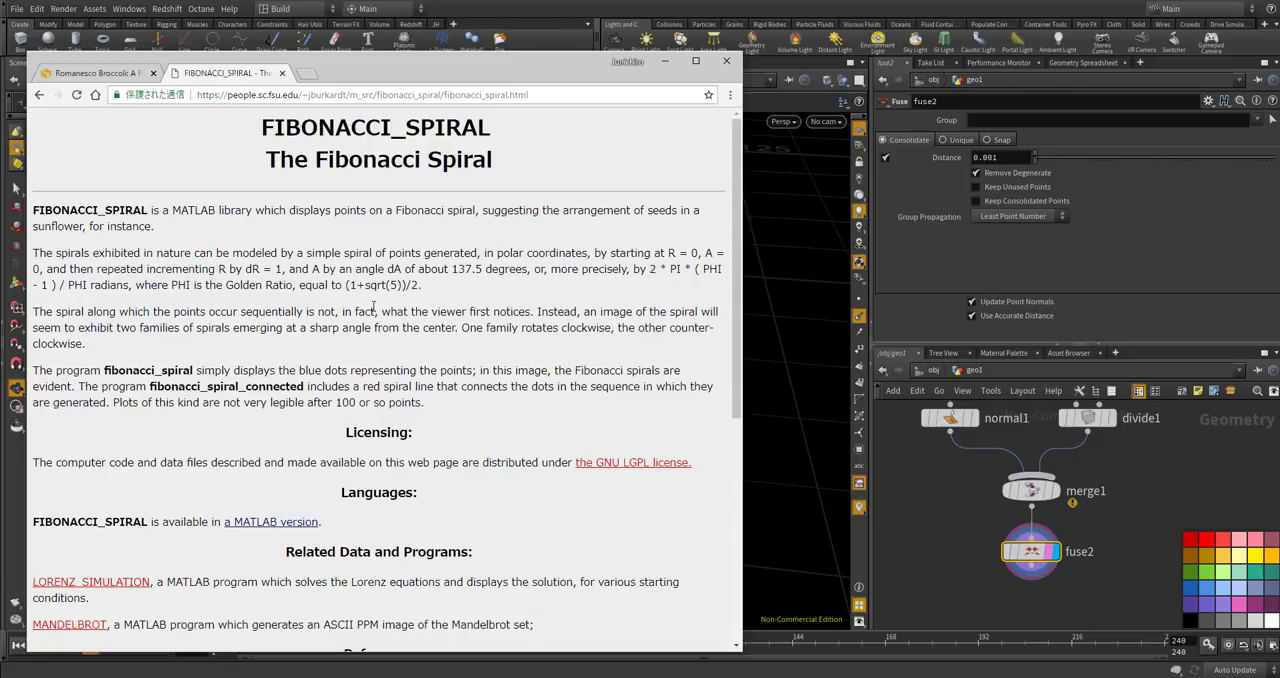
{"action": "left_click", "coordinate": [140, 75]}
{"action": "left_click", "coordinate": [814, 283]}
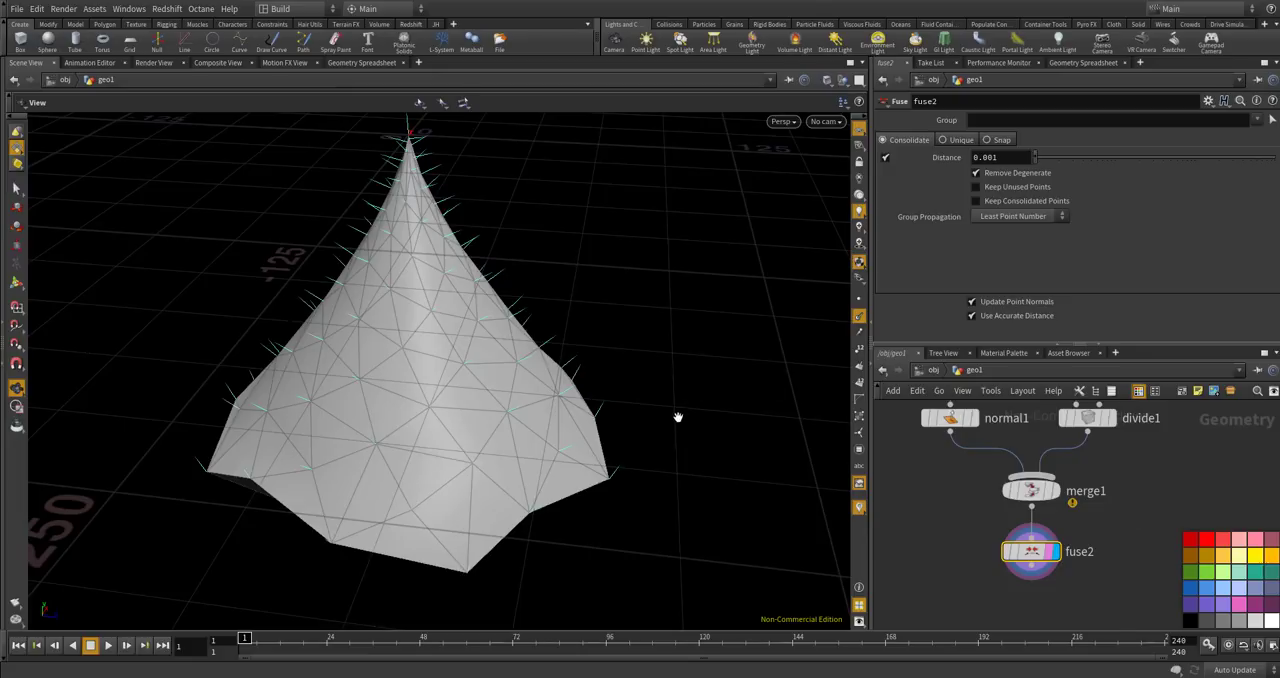
{"action": "left_click_drag", "start_coordinate": [678, 417], "coordinate": [680, 381]}
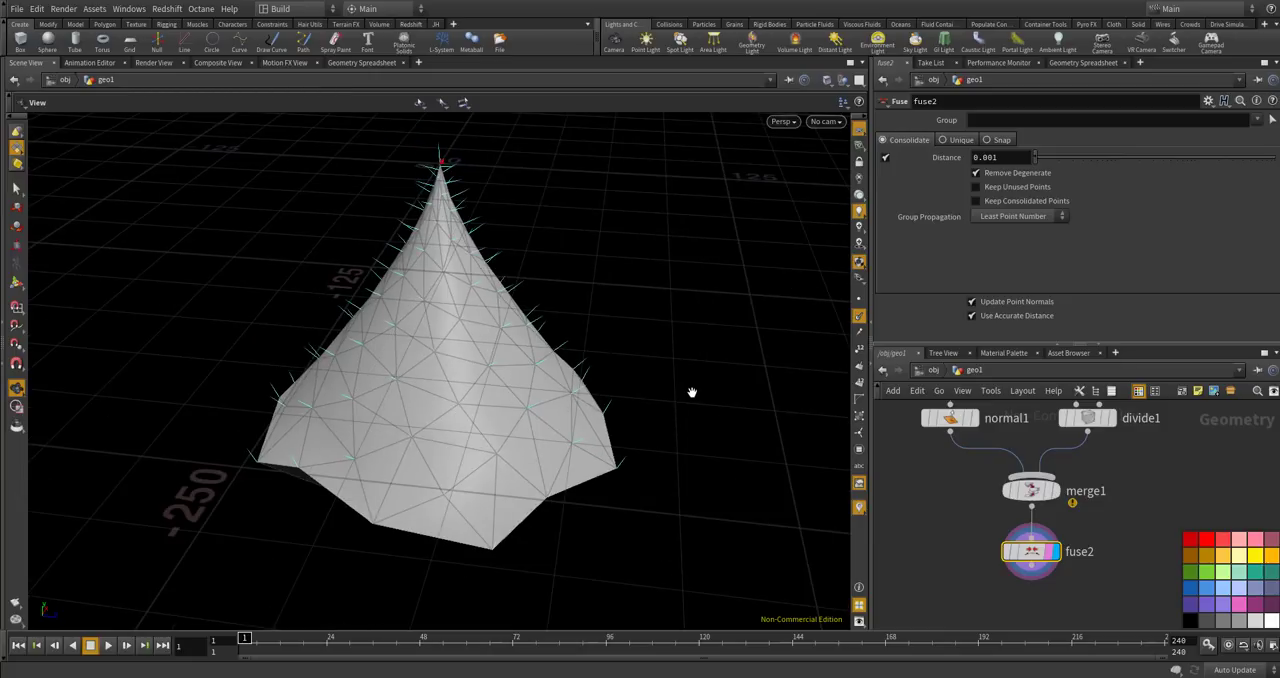
{"action": "left_click_drag", "start_coordinate": [692, 391], "coordinate": [538, 402]}
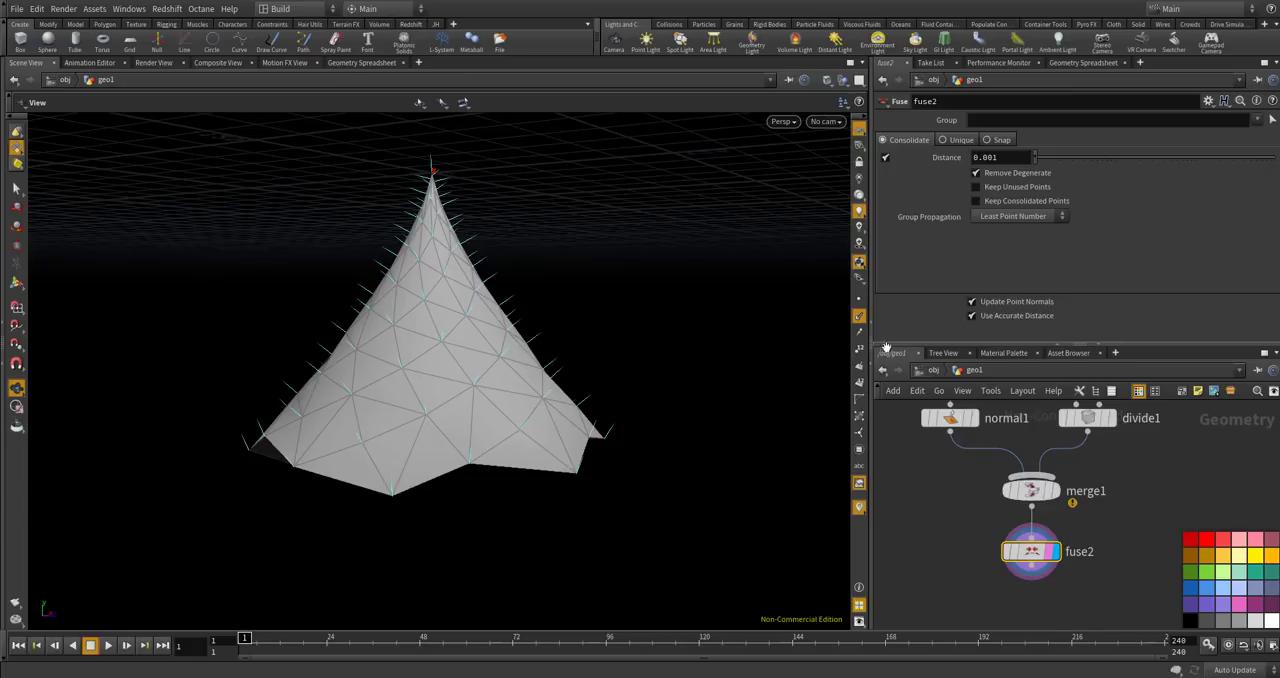
{"action": "left_click_drag", "start_coordinate": [598, 330], "coordinate": [351, 306]}
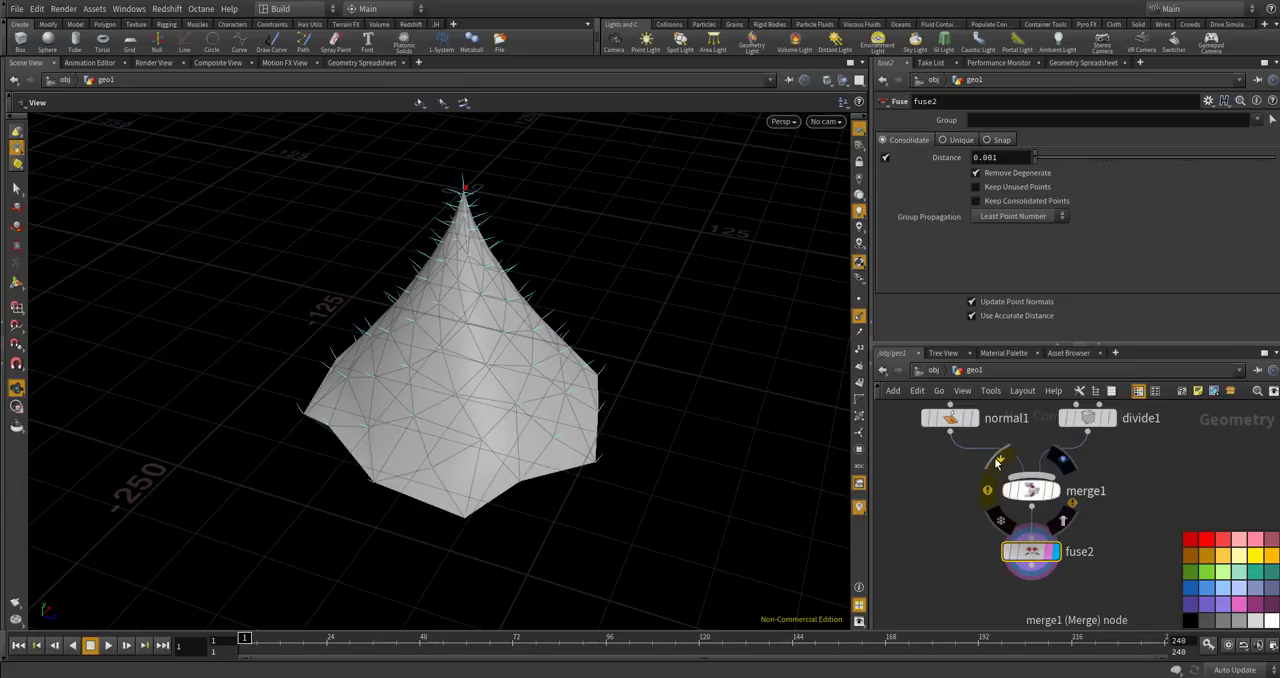
{"action": "left_click_drag", "start_coordinate": [594, 434], "coordinate": [547, 336]}
{"action": "scroll", "coordinate": [551, 344], "scroll_direction": "up", "scroll_amount": 5}
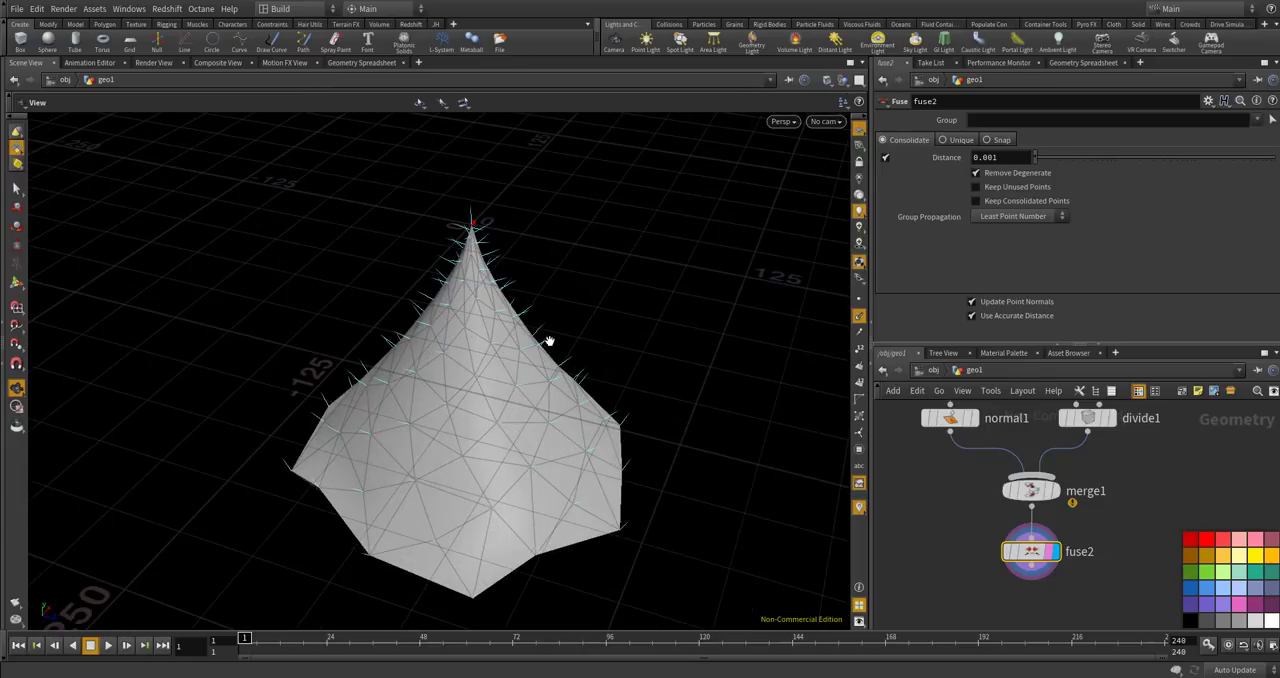
{"action": "left_click_drag", "start_coordinate": [532, 398], "coordinate": [424, 220]}
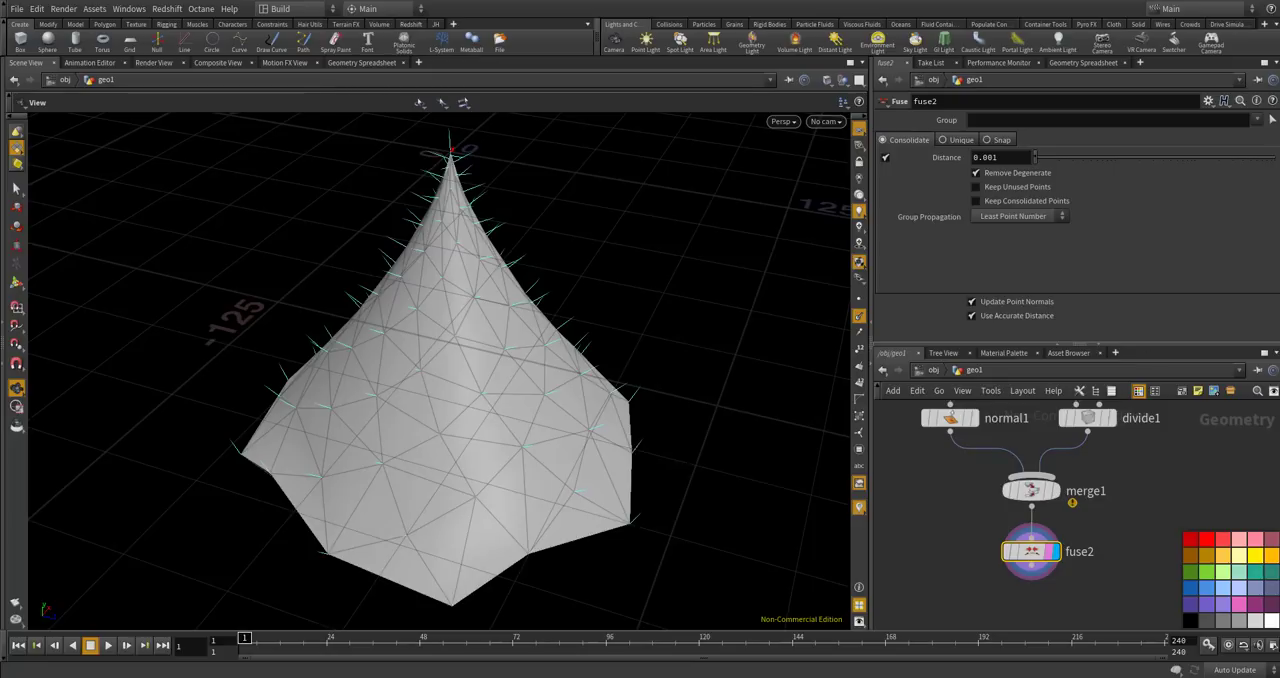
Add a Copy Stamp node below fuse2 in the network.
{"action": "scroll", "coordinate": [978, 524], "scroll_direction": "down", "scroll_amount": 4}
{"action": "scroll", "coordinate": [970, 552], "scroll_direction": "up", "scroll_amount": 3}
{"action": "key", "text": "Tab"}
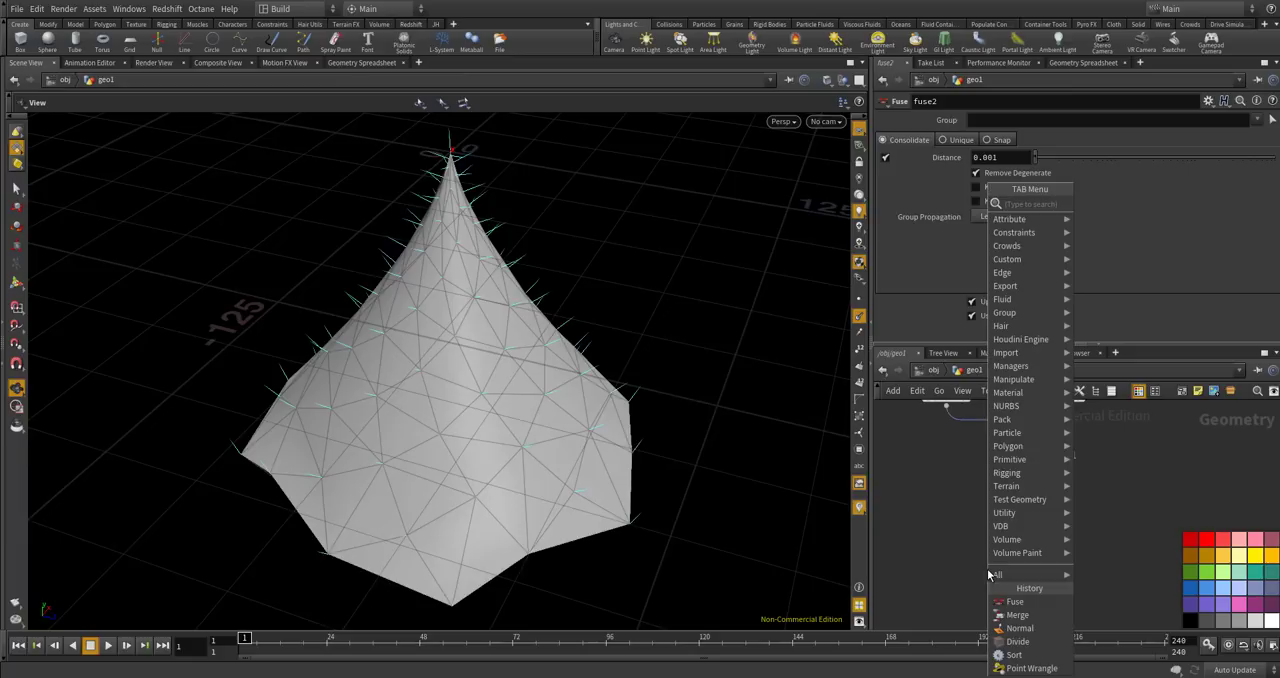
{"action": "type", "text": "copy stam"}
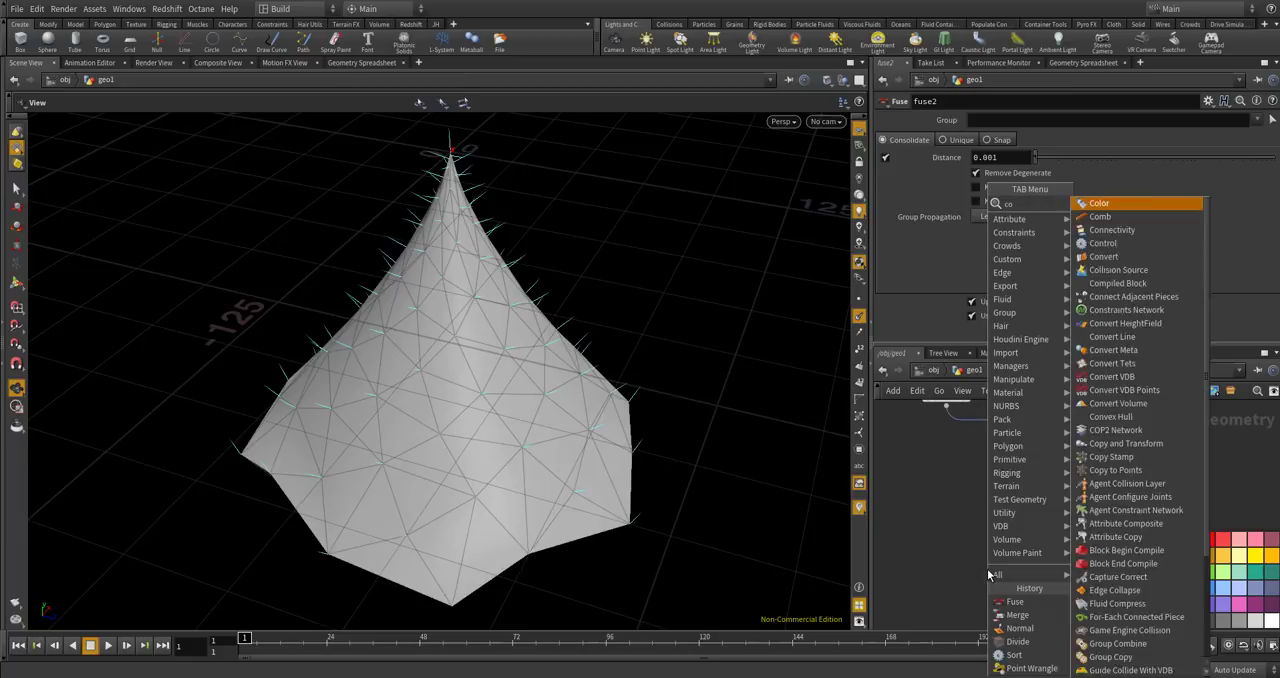
{"action": "key", "text": "Return"}
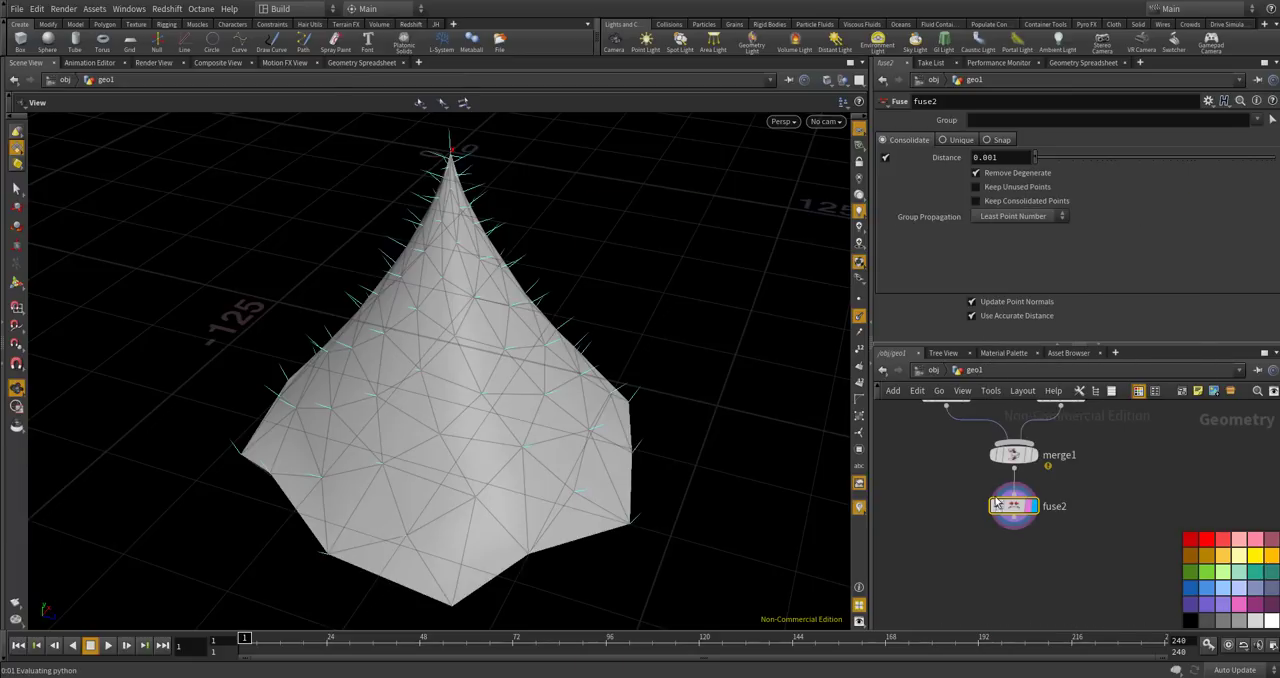
{"action": "left_click", "coordinate": [986, 516]}
{"action": "scroll", "coordinate": [972, 480], "scroll_direction": "up", "scroll_amount": 5}
{"action": "scroll", "coordinate": [973, 530], "scroll_direction": "up", "scroll_amount": 1}
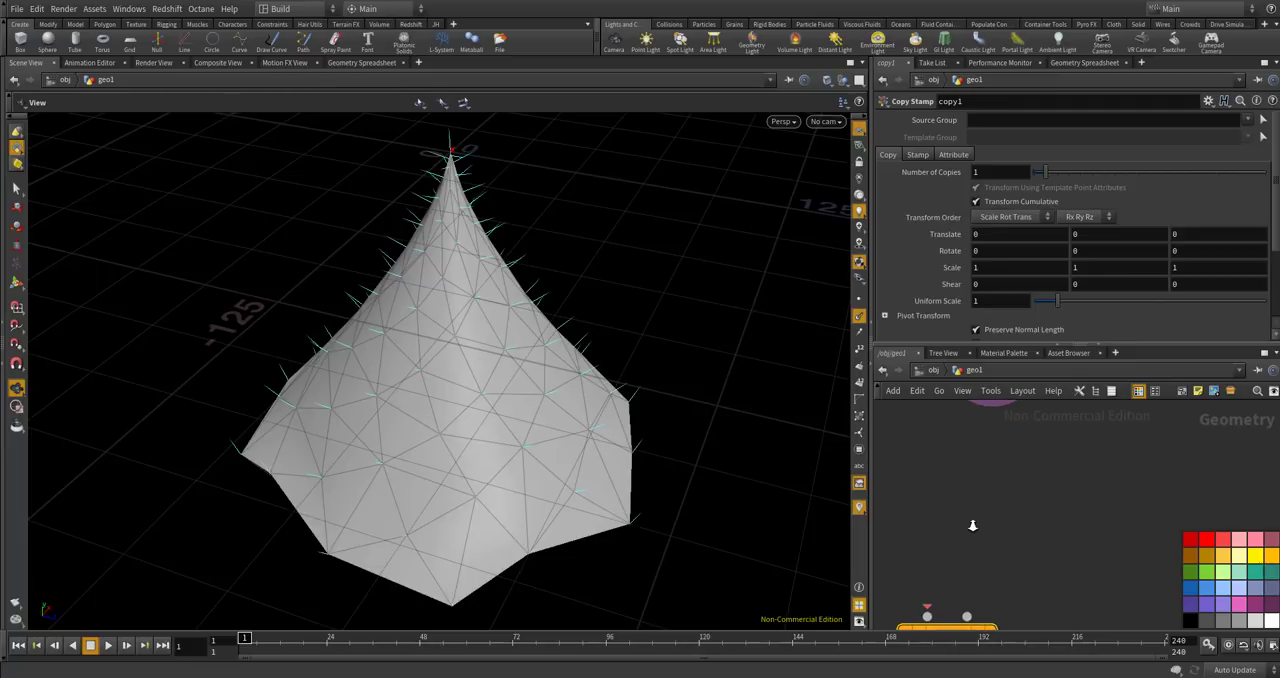
Add a Pack node connected below fuse2, display its result, and place the Copy Stamp node beneath it.
{"action": "key", "text": "Tab"}
{"action": "type", "text": "pack"}
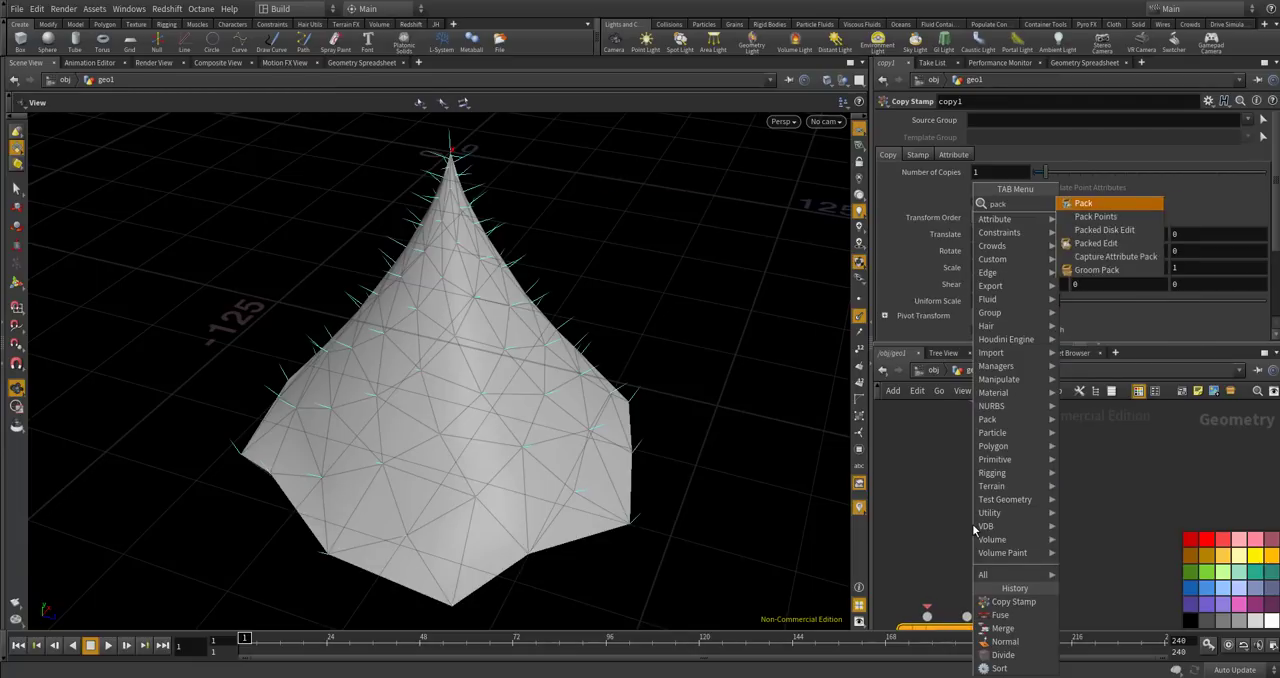
{"action": "key", "text": "Return"}
{"action": "left_click", "coordinate": [972, 523]}
{"action": "scroll", "coordinate": [1011, 486], "scroll_direction": "up", "scroll_amount": 2}
{"action": "left_click_drag", "start_coordinate": [1011, 486], "coordinate": [1012, 598]}
{"action": "mouse_move", "coordinate": [1012, 598]}
{"action": "scroll", "coordinate": [1012, 598], "scroll_direction": "up", "scroll_amount": 2}
{"action": "left_click", "coordinate": [1068, 565]}
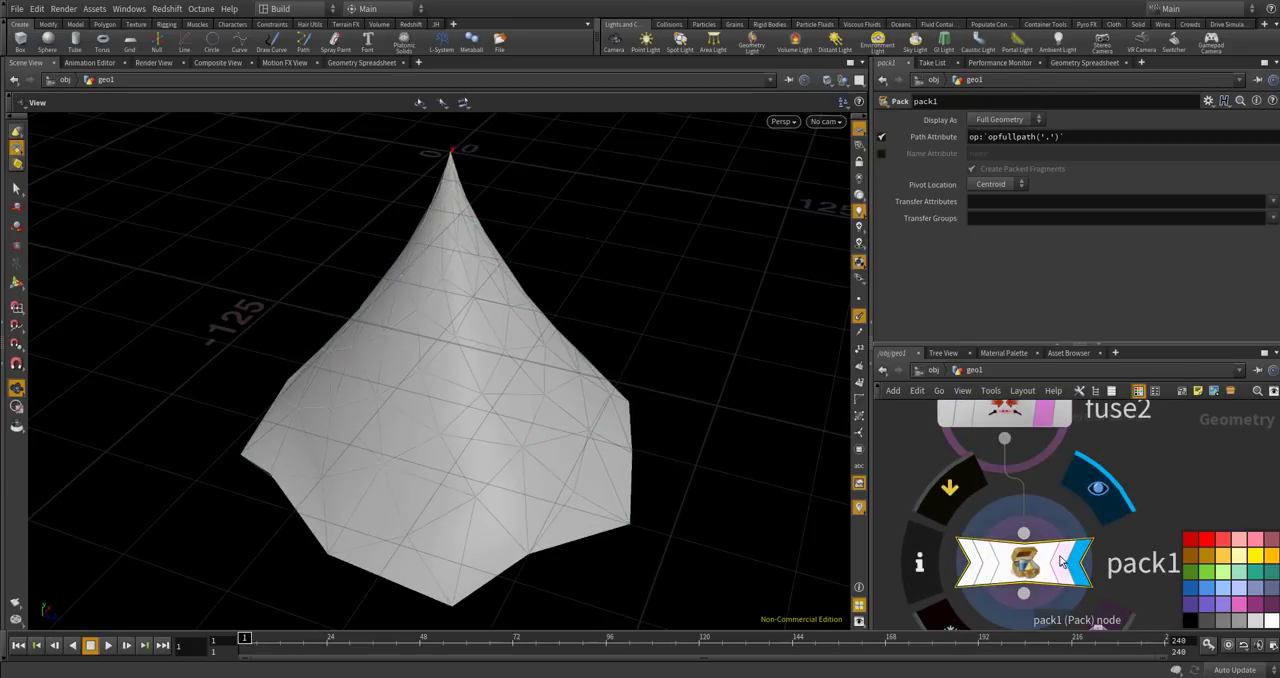
{"action": "scroll", "coordinate": [1080, 491], "scroll_direction": "down", "scroll_amount": 5}
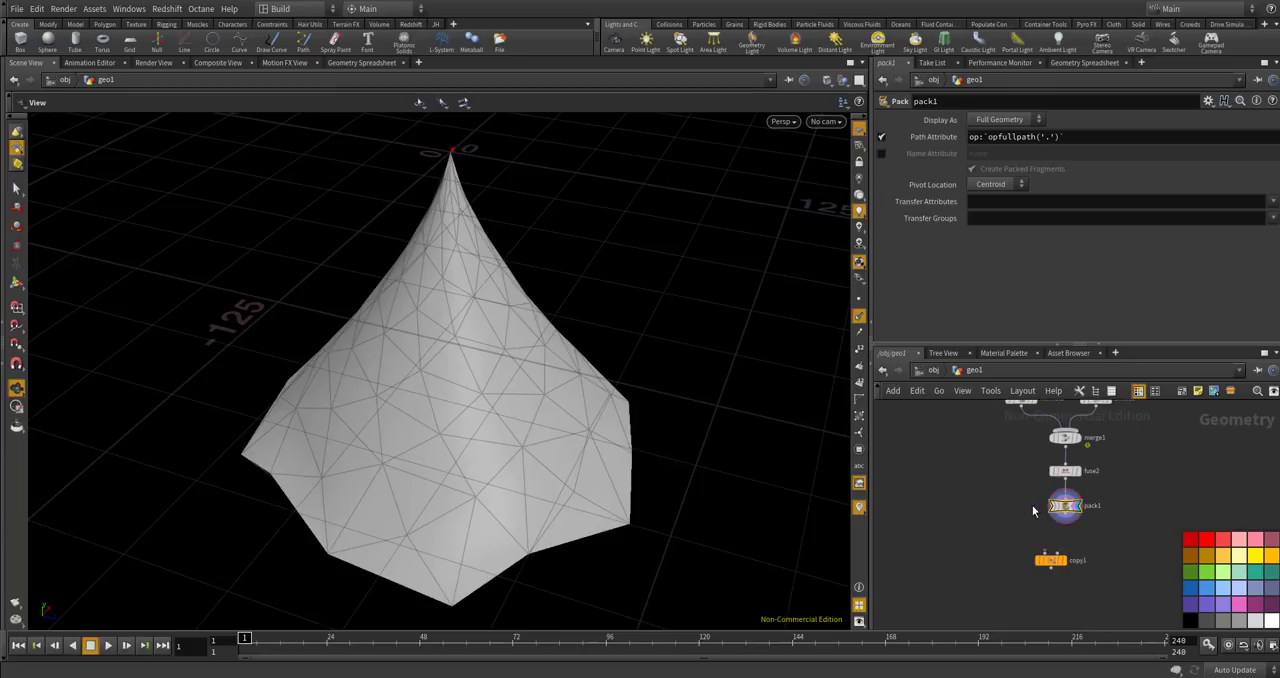
{"action": "scroll", "coordinate": [1055, 548], "scroll_direction": "up", "scroll_amount": 2}
{"action": "left_click_drag", "start_coordinate": [1048, 567], "coordinate": [999, 586]}
{"action": "scroll", "coordinate": [1012, 582], "scroll_direction": "down", "scroll_amount": 2}
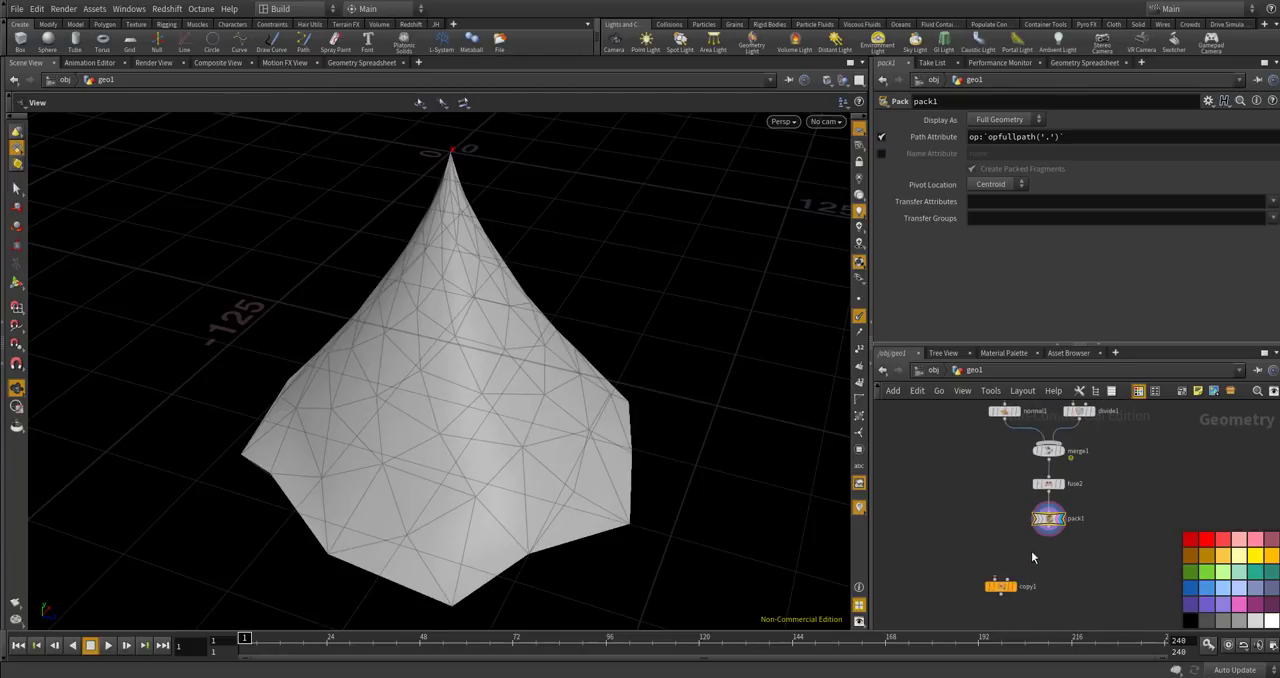
Try wiring normal1 into the Copy Stamp node's first input and pack1 into its template input.
{"action": "left_click_drag", "start_coordinate": [1004, 418], "coordinate": [1001, 587]}
{"action": "scroll", "coordinate": [1005, 594], "scroll_direction": "up", "scroll_amount": 3}
{"action": "left_click_drag", "start_coordinate": [1045, 528], "coordinate": [1004, 594]}
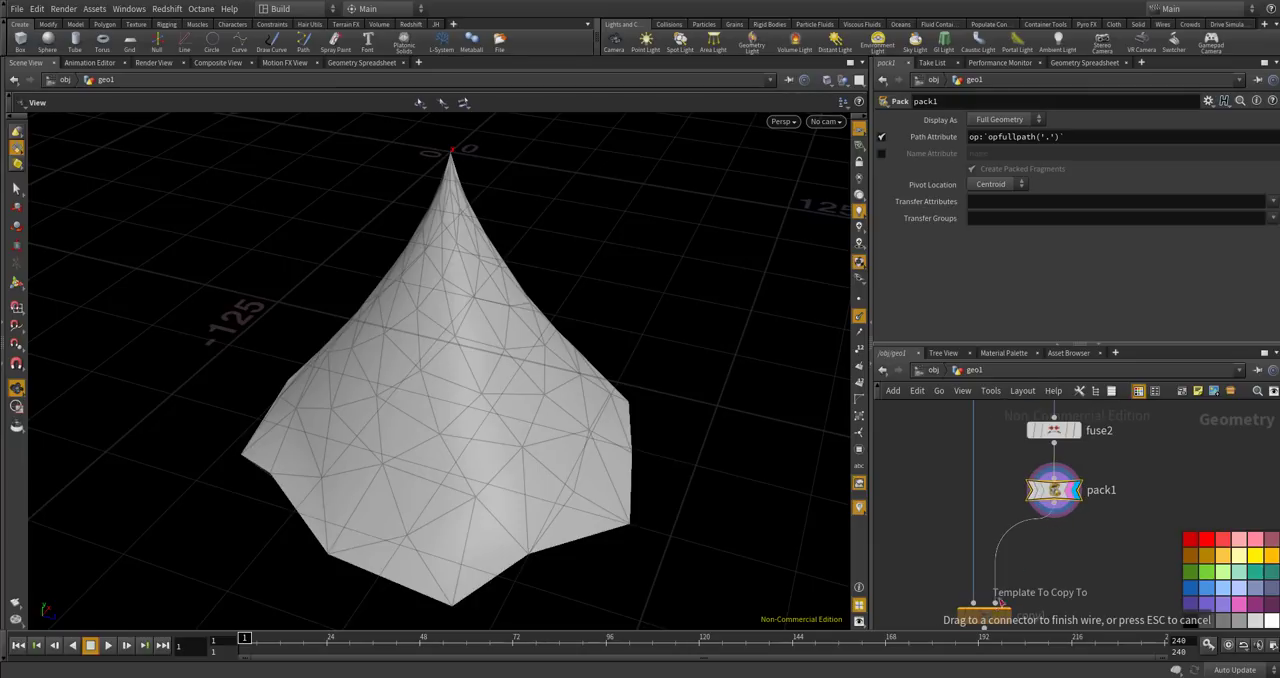
{"action": "scroll", "coordinate": [1004, 594], "scroll_direction": "down", "scroll_amount": 2}
Rewire the Copy Stamp node with pack1 as its first input and normal1 as its template input, and display the copies.
{"action": "left_click_drag", "start_coordinate": [1033, 546], "coordinate": [986, 596]}
{"action": "left_click_drag", "start_coordinate": [988, 436], "coordinate": [999, 597]}
{"action": "scroll", "coordinate": [985, 502], "scroll_direction": "down", "scroll_amount": 2}
{"action": "scroll", "coordinate": [998, 595], "scroll_direction": "up", "scroll_amount": 4}
{"action": "left_click", "coordinate": [998, 537]}
{"action": "scroll", "coordinate": [563, 346], "scroll_direction": "down", "scroll_amount": 6}
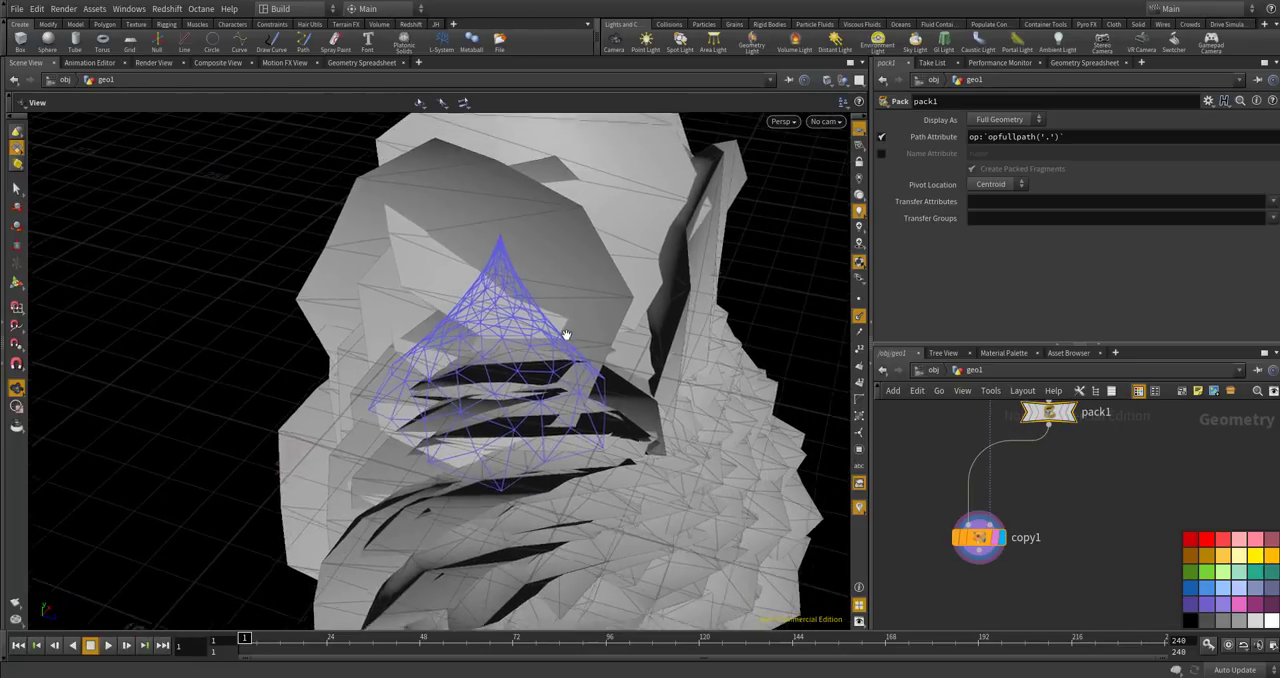
{"action": "left_click_drag", "start_coordinate": [503, 346], "coordinate": [623, 317]}
{"action": "left_click_drag", "start_coordinate": [755, 252], "coordinate": [477, 403]}
{"action": "scroll", "coordinate": [1038, 468], "scroll_direction": "down", "scroll_amount": 3}
{"action": "scroll", "coordinate": [1014, 502], "scroll_direction": "up", "scroll_amount": 3}
Insert a Transform node between pack1 and copy1.
{"action": "left_click_drag", "start_coordinate": [1014, 501], "coordinate": [953, 545]}
{"action": "middle_click_drag", "start_coordinate": [1085, 438], "coordinate": [1007, 533]}
{"action": "left_click_drag", "start_coordinate": [991, 520], "coordinate": [988, 505]}
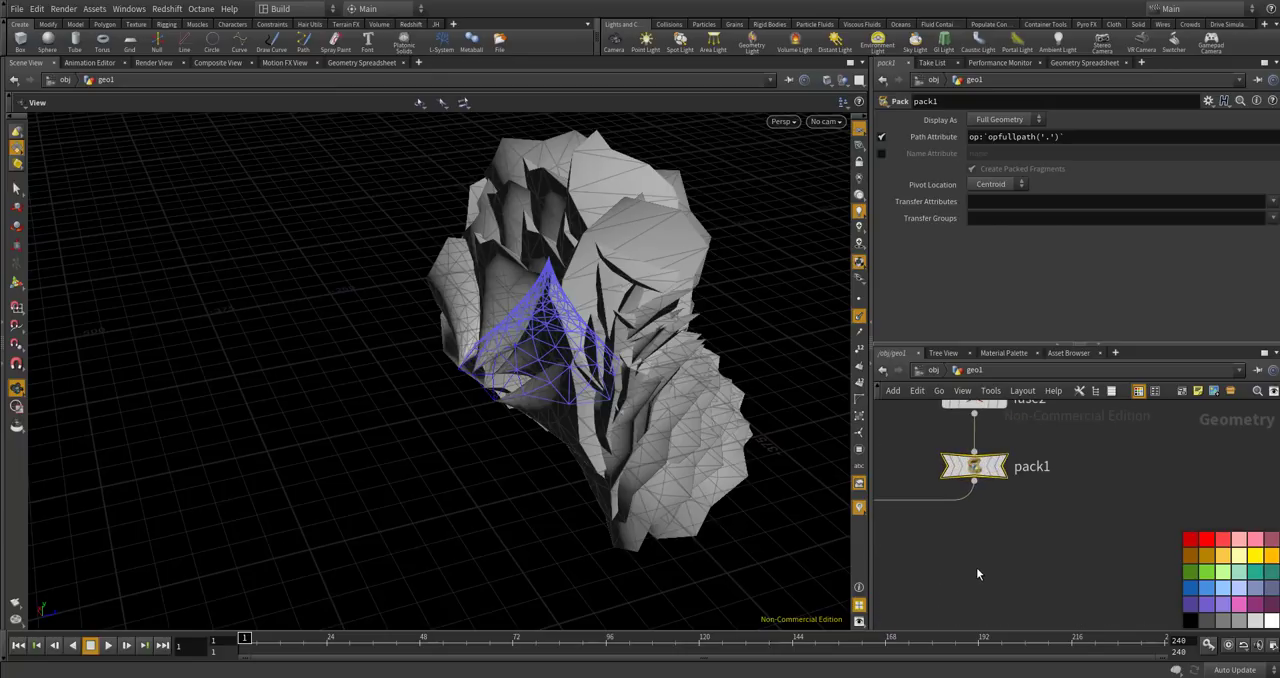
{"action": "key", "text": "Tab"}
{"action": "type", "text": "trans"}
{"action": "key", "text": "Return"}
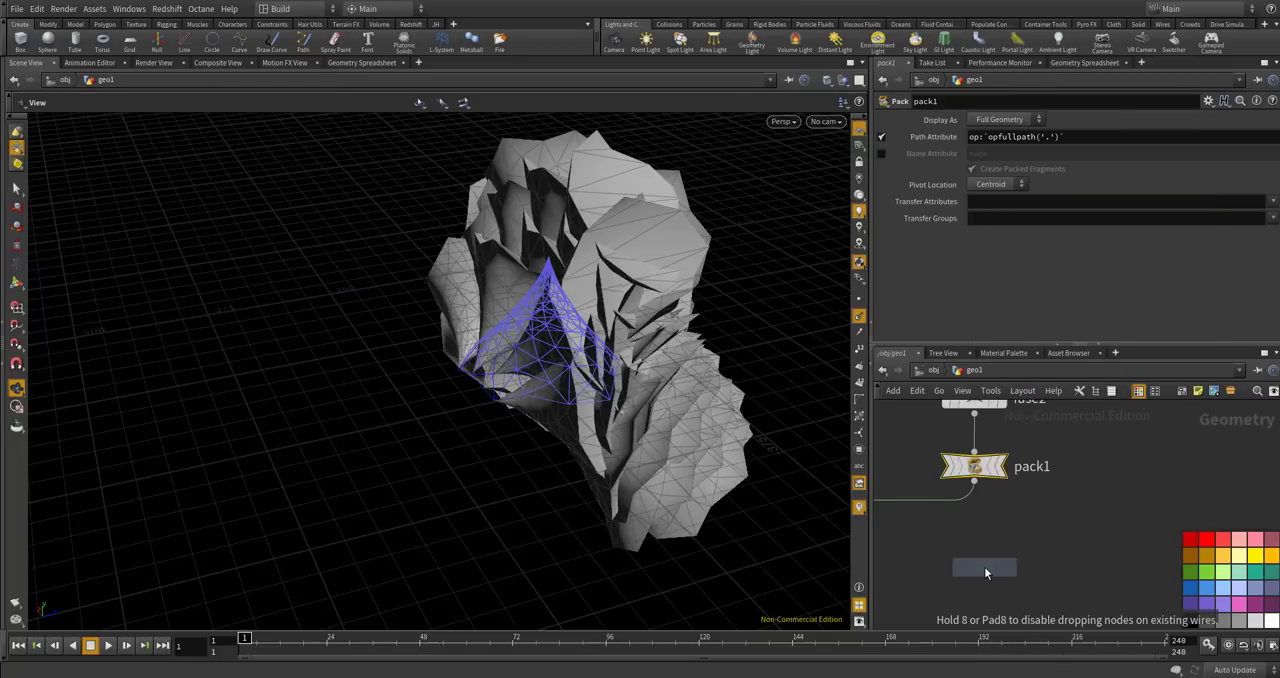
{"action": "left_click", "coordinate": [910, 528]}
{"action": "left_click_drag", "start_coordinate": [911, 531], "coordinate": [1001, 545]}
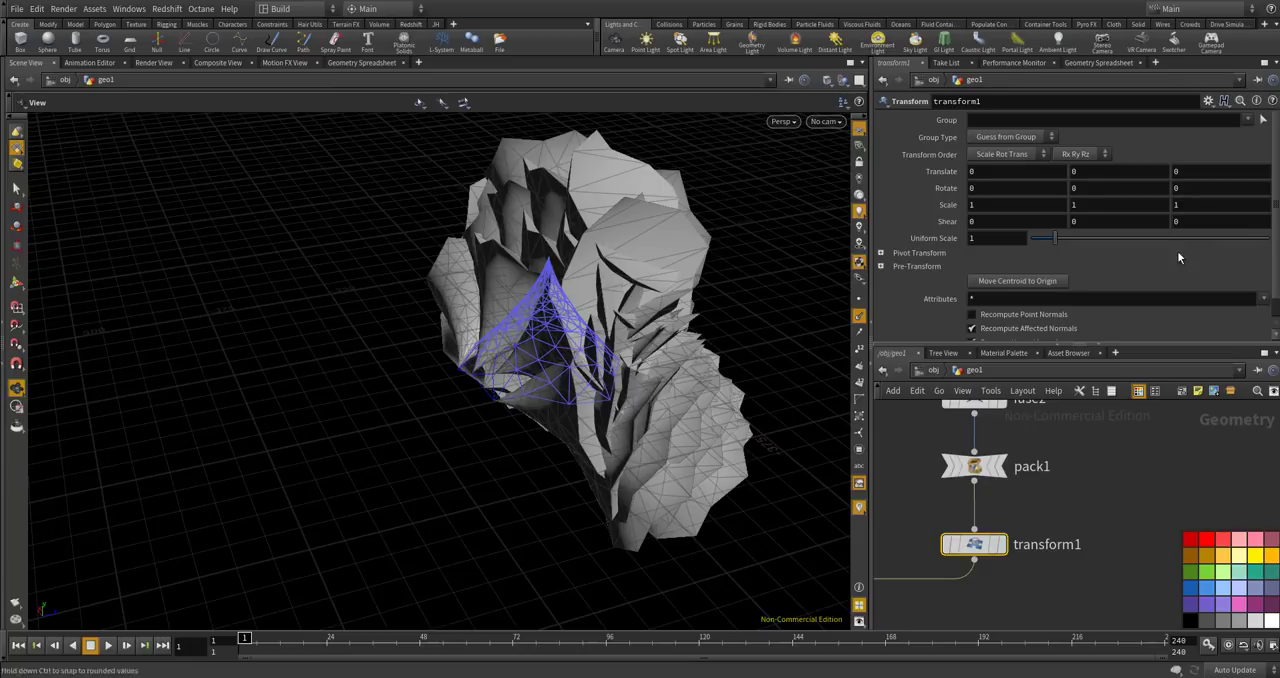
Set the Transform node's X rotation to 90.
{"action": "left_click", "coordinate": [1028, 191]}
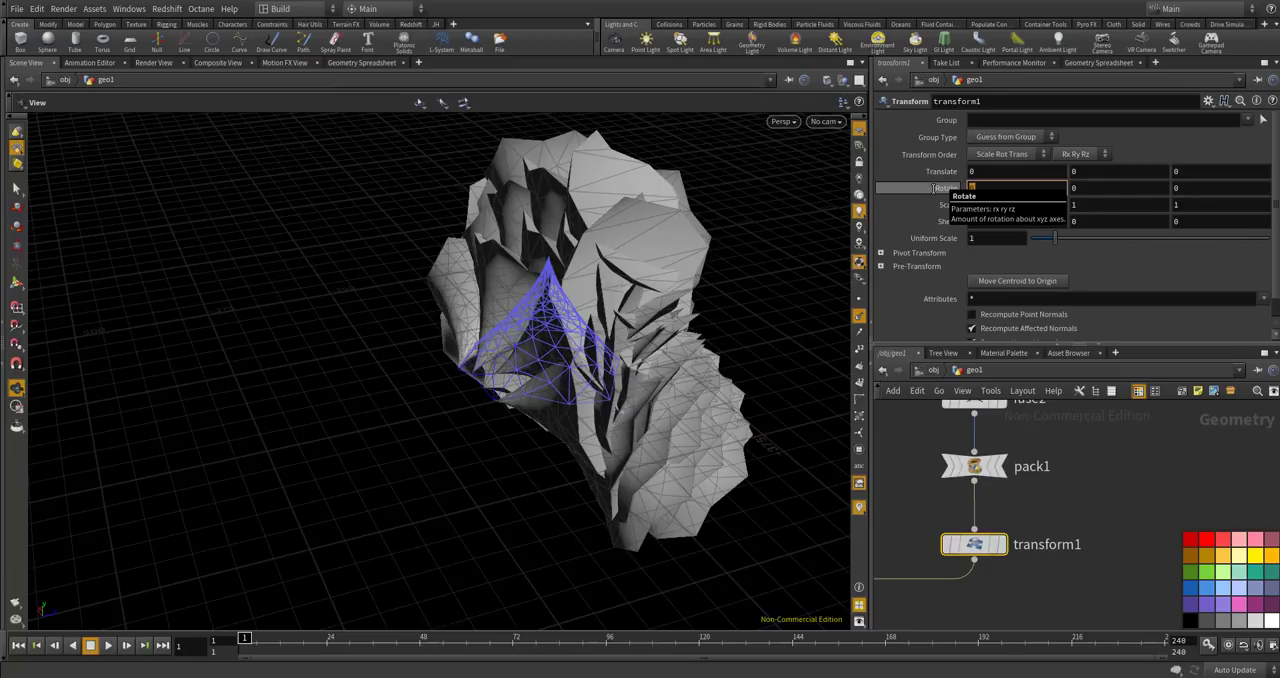
{"action": "type", "text": "90"}
{"action": "key", "text": "Return"}
Examine the orientation and size of the copied cones around the original cone's tip and sides.
{"action": "left_click_drag", "start_coordinate": [584, 263], "coordinate": [545, 320]}
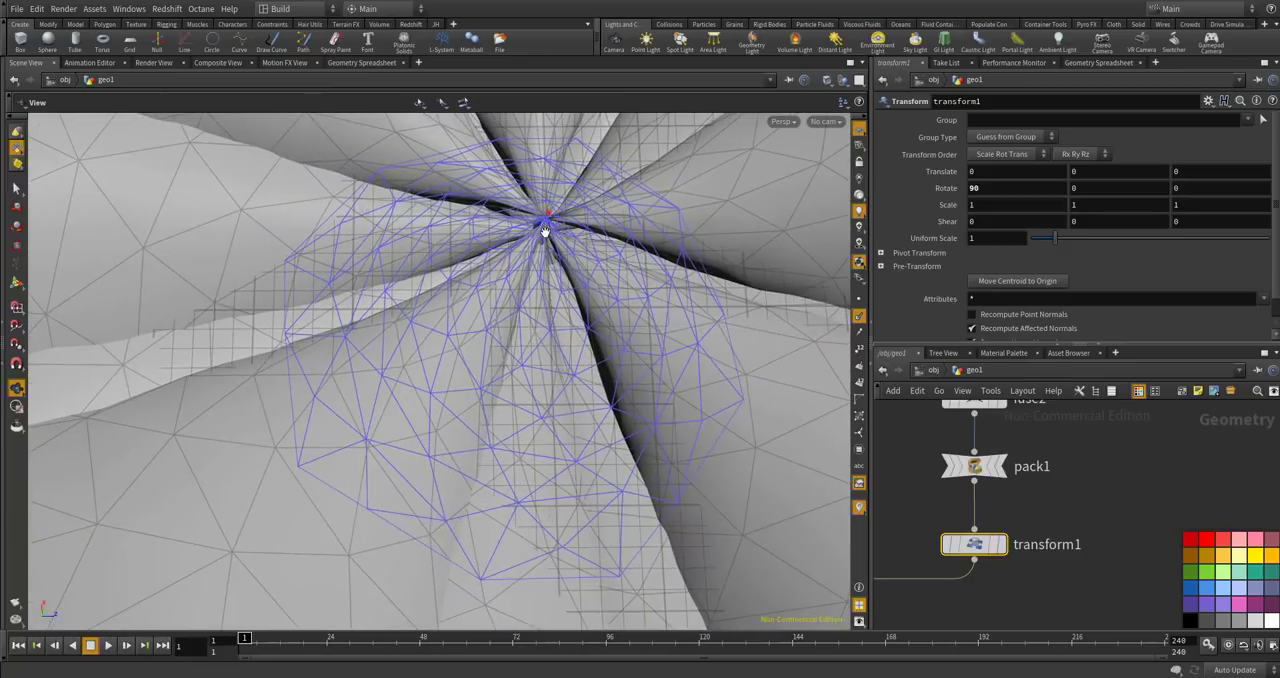
{"action": "left_click_drag", "start_coordinate": [545, 232], "coordinate": [572, 297]}
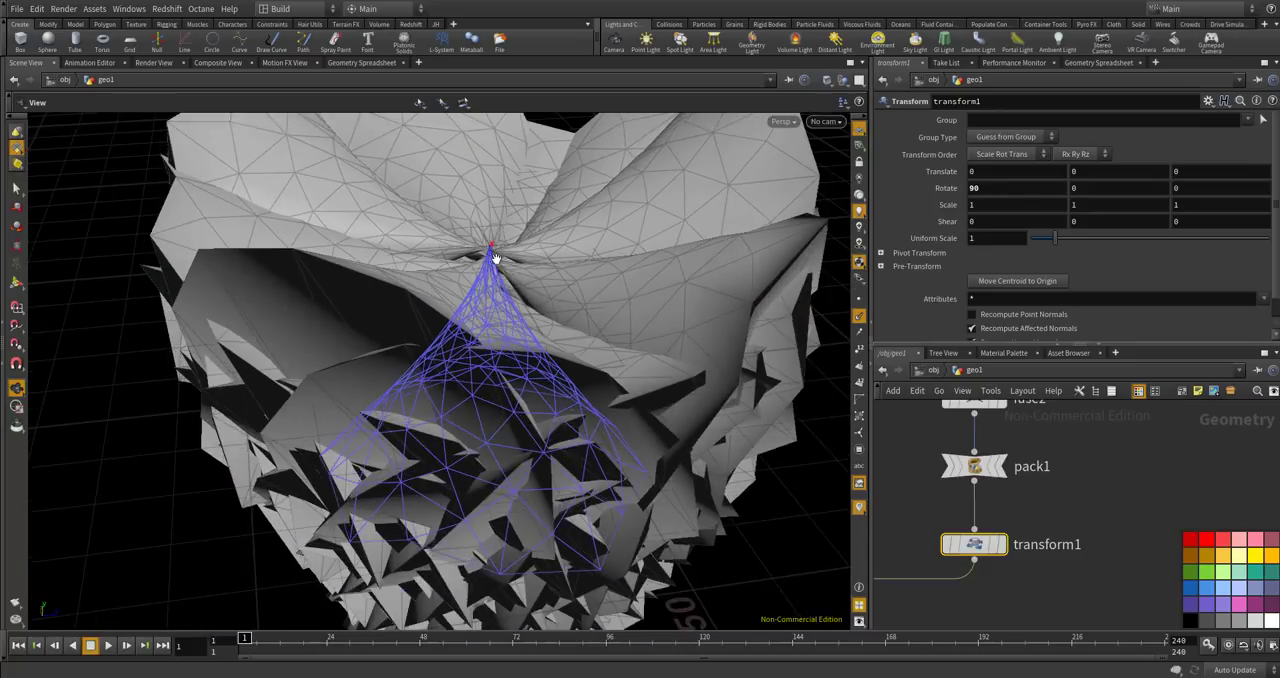
{"action": "scroll", "coordinate": [495, 253], "scroll_direction": "up", "scroll_amount": 5}
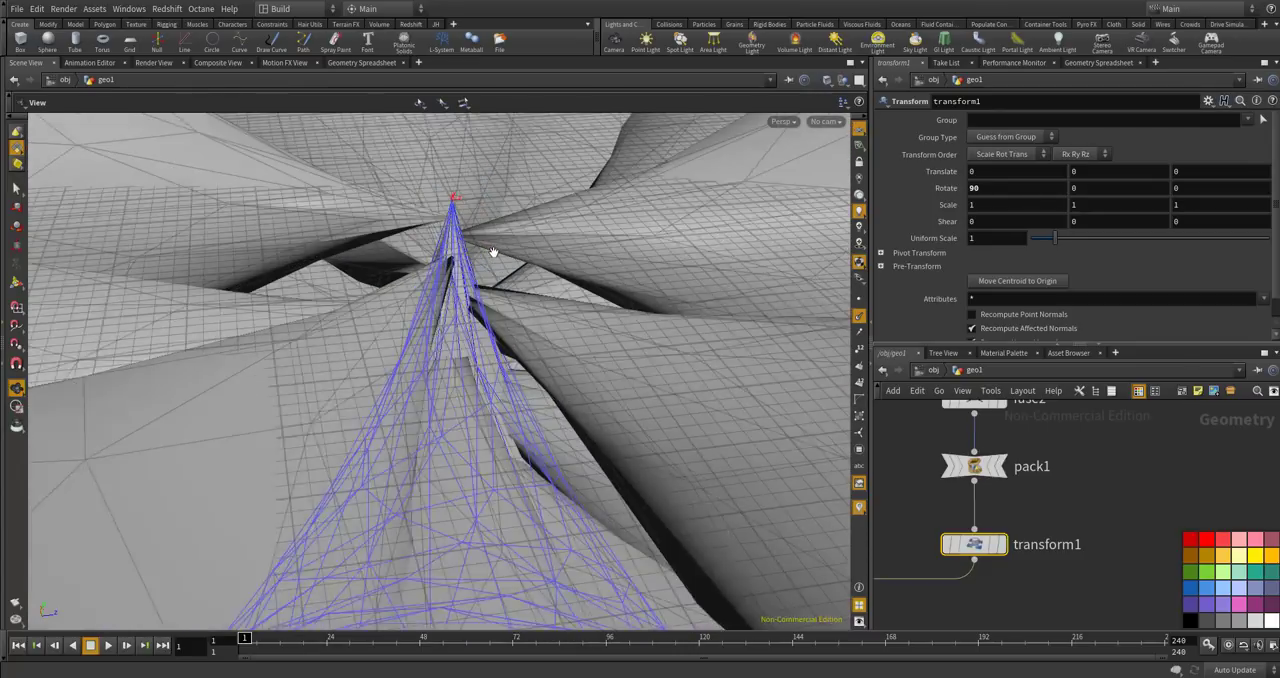
{"action": "right_click_drag", "start_coordinate": [446, 186], "coordinate": [449, 201]}
{"action": "left_click_drag", "start_coordinate": [446, 192], "coordinate": [434, 199]}
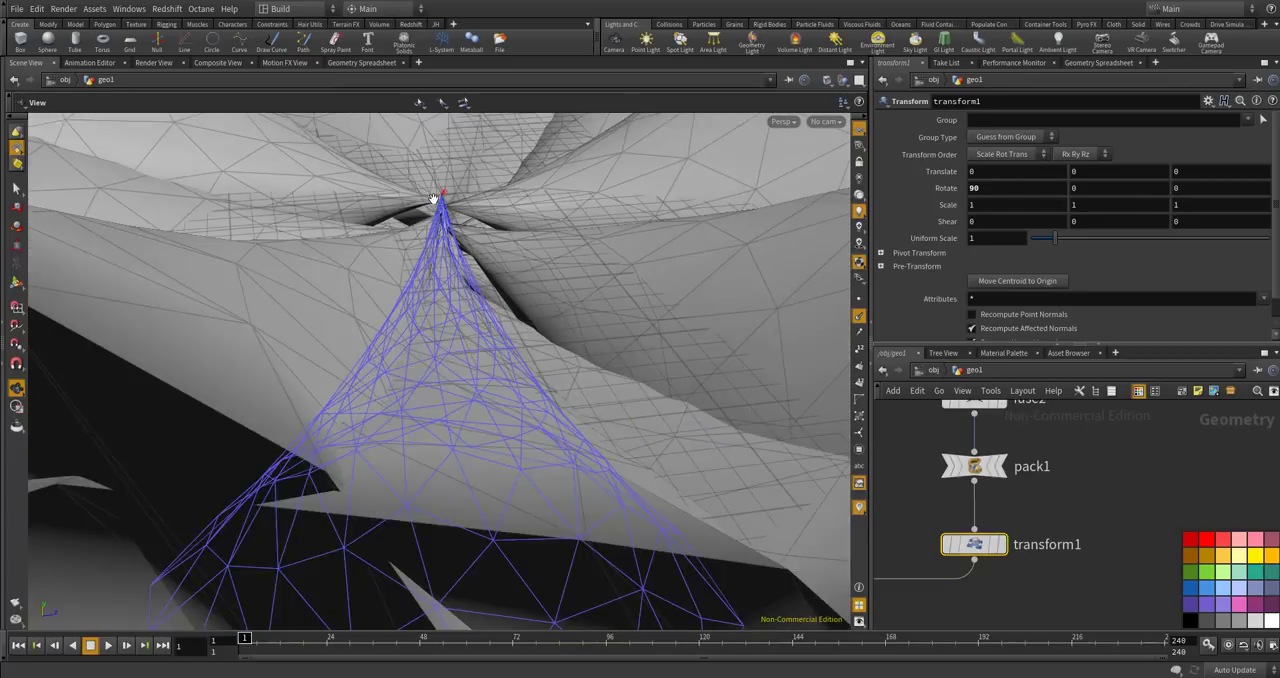
{"action": "scroll", "coordinate": [436, 200], "scroll_direction": "down", "scroll_amount": 8}
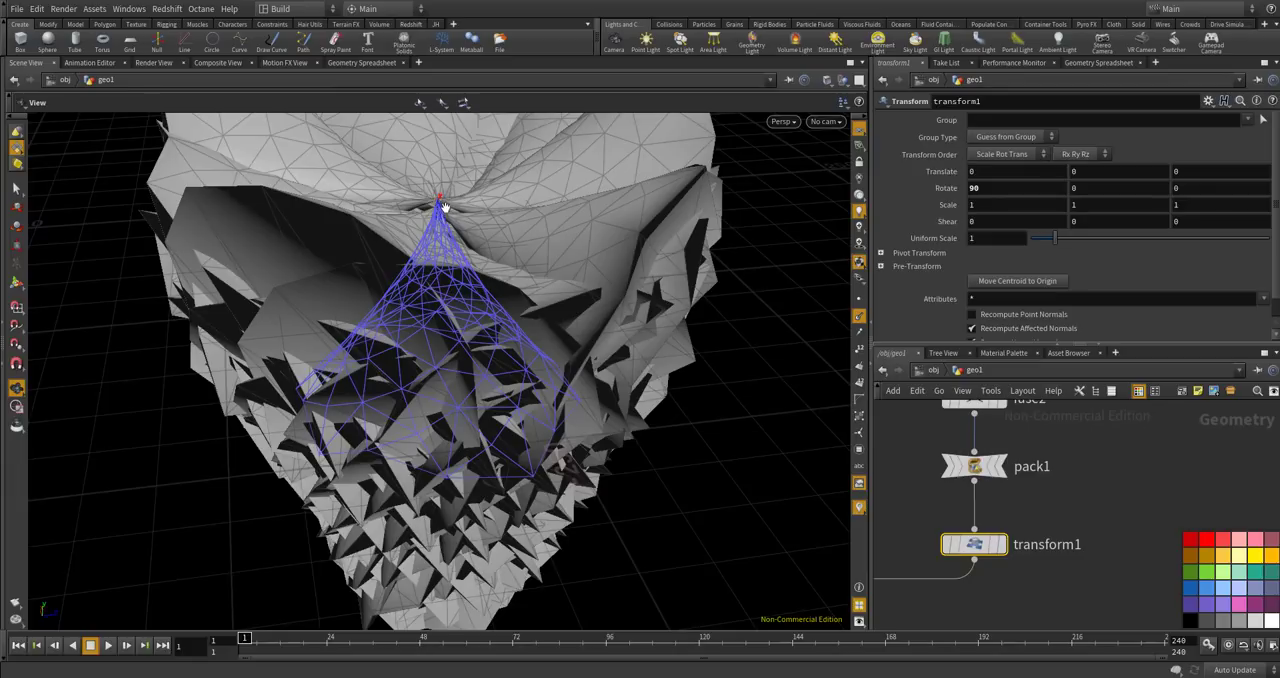
{"action": "scroll", "coordinate": [481, 446], "scroll_direction": "down", "scroll_amount": 4}
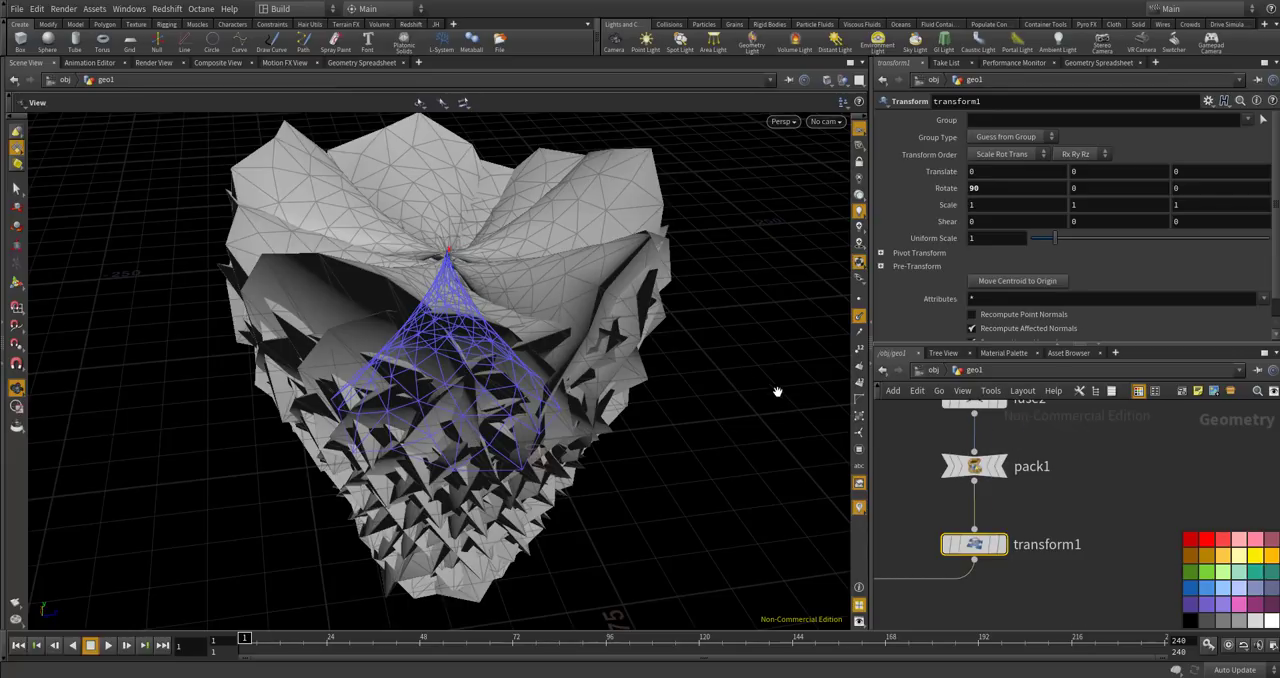
{"action": "scroll", "coordinate": [1057, 516], "scroll_direction": "down", "scroll_amount": 6}
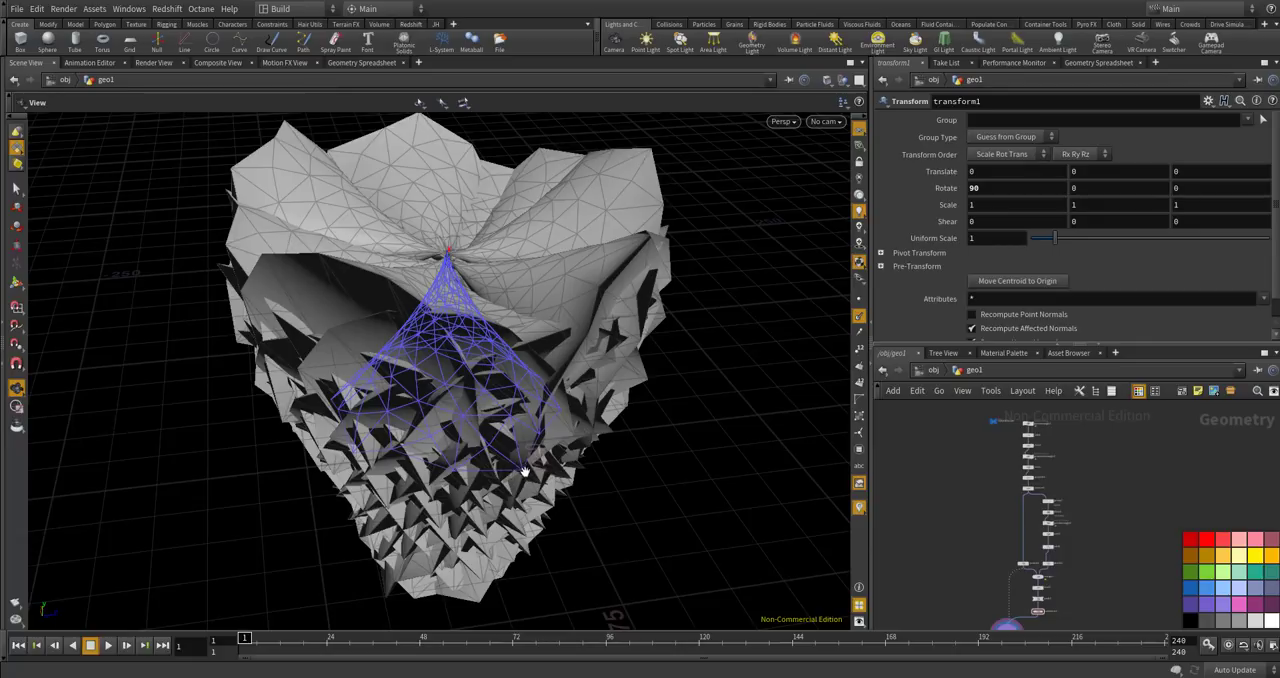
{"action": "scroll", "coordinate": [448, 248], "scroll_direction": "up", "scroll_amount": 2}
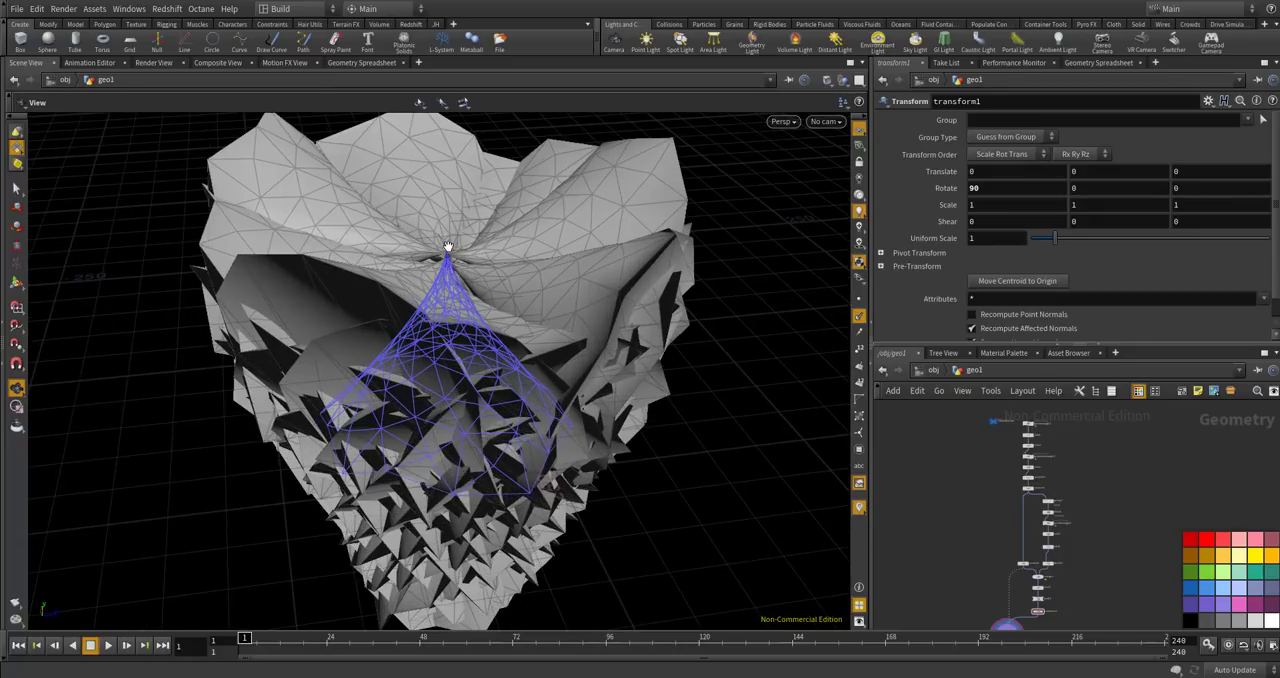
Open pointwrangle1's VEX code and add a new line after the connect attribute call in the second loop.
{"action": "scroll", "coordinate": [1058, 444], "scroll_direction": "up", "scroll_amount": 4}
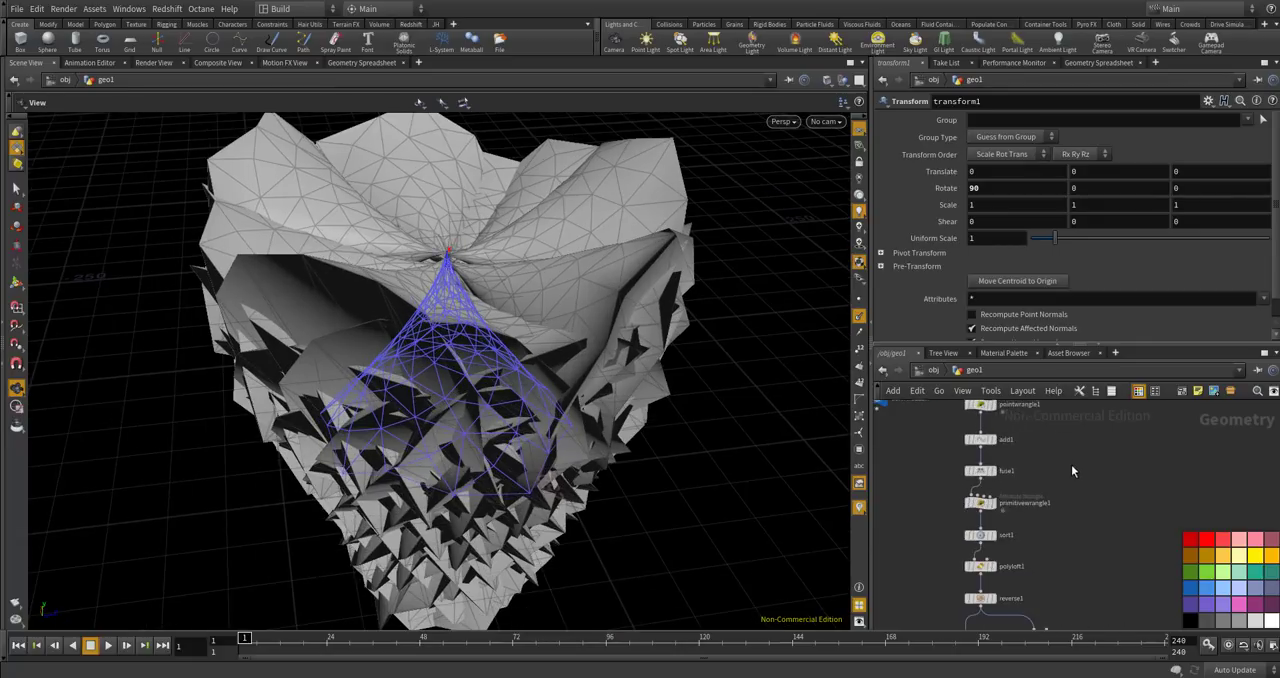
{"action": "scroll", "coordinate": [1022, 514], "scroll_direction": "up", "scroll_amount": 3}
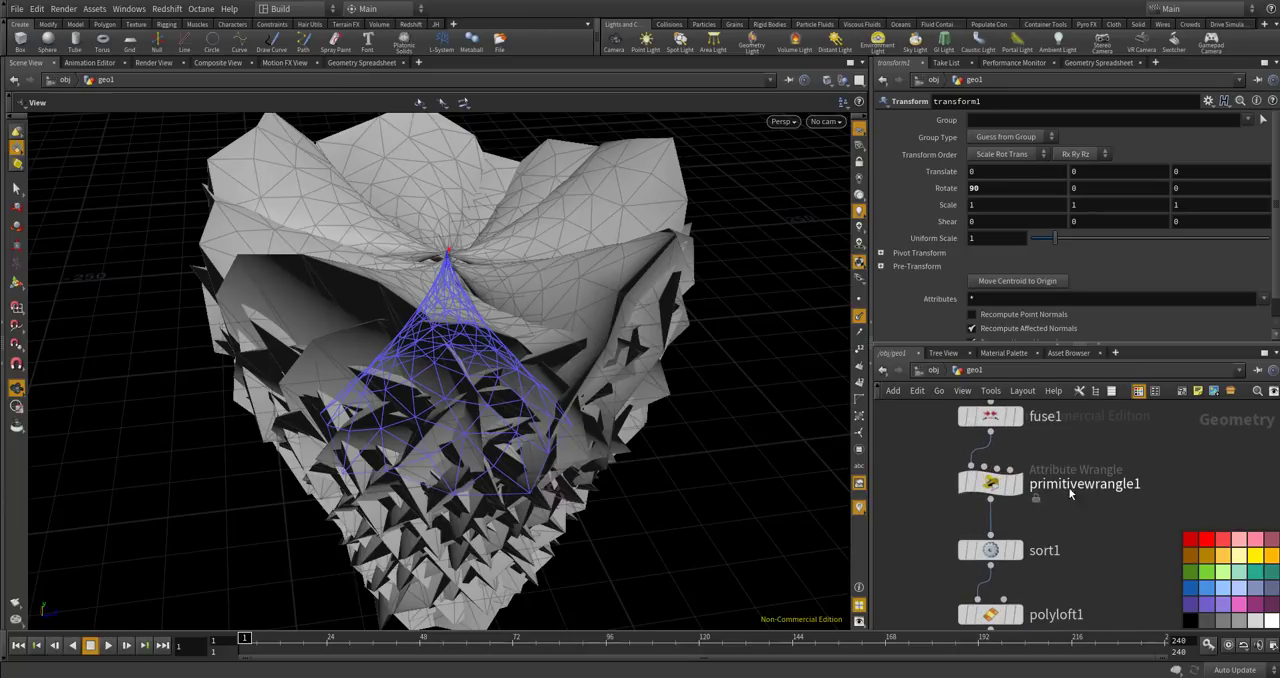
{"action": "scroll", "coordinate": [1051, 526], "scroll_direction": "down", "scroll_amount": 5}
{"action": "middle_click_drag", "start_coordinate": [1080, 483], "coordinate": [1086, 509]}
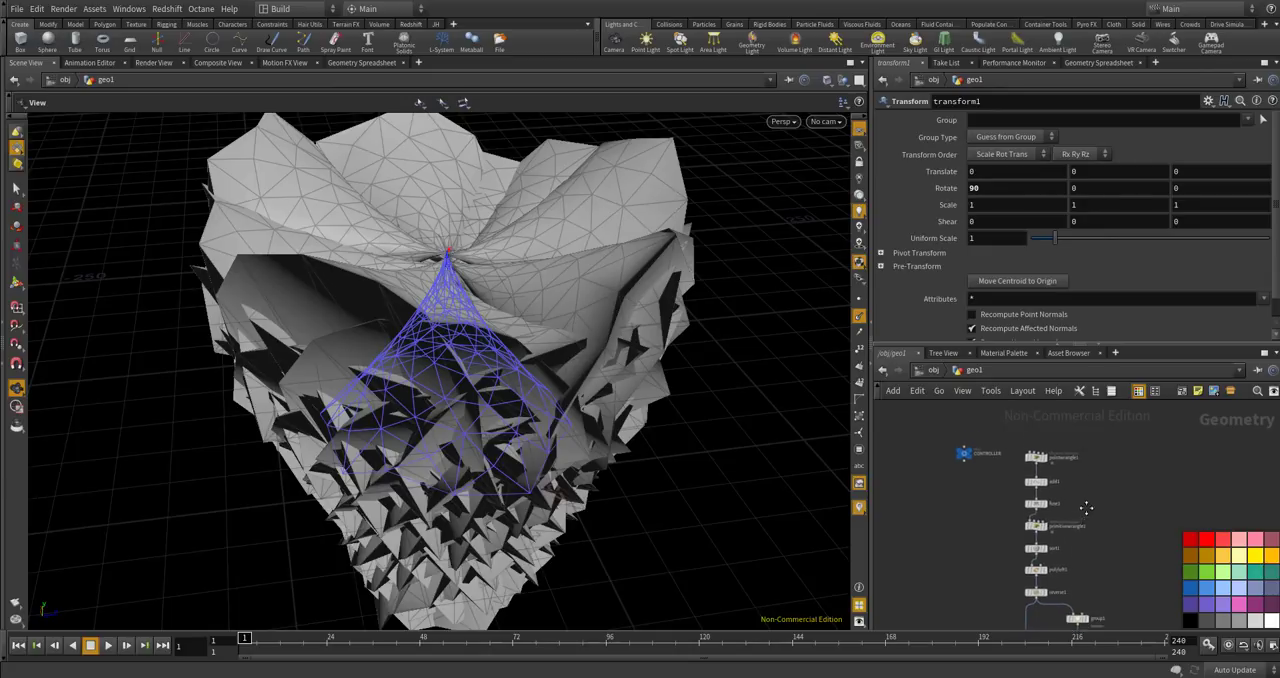
{"action": "scroll", "coordinate": [1066, 484], "scroll_direction": "up", "scroll_amount": 3}
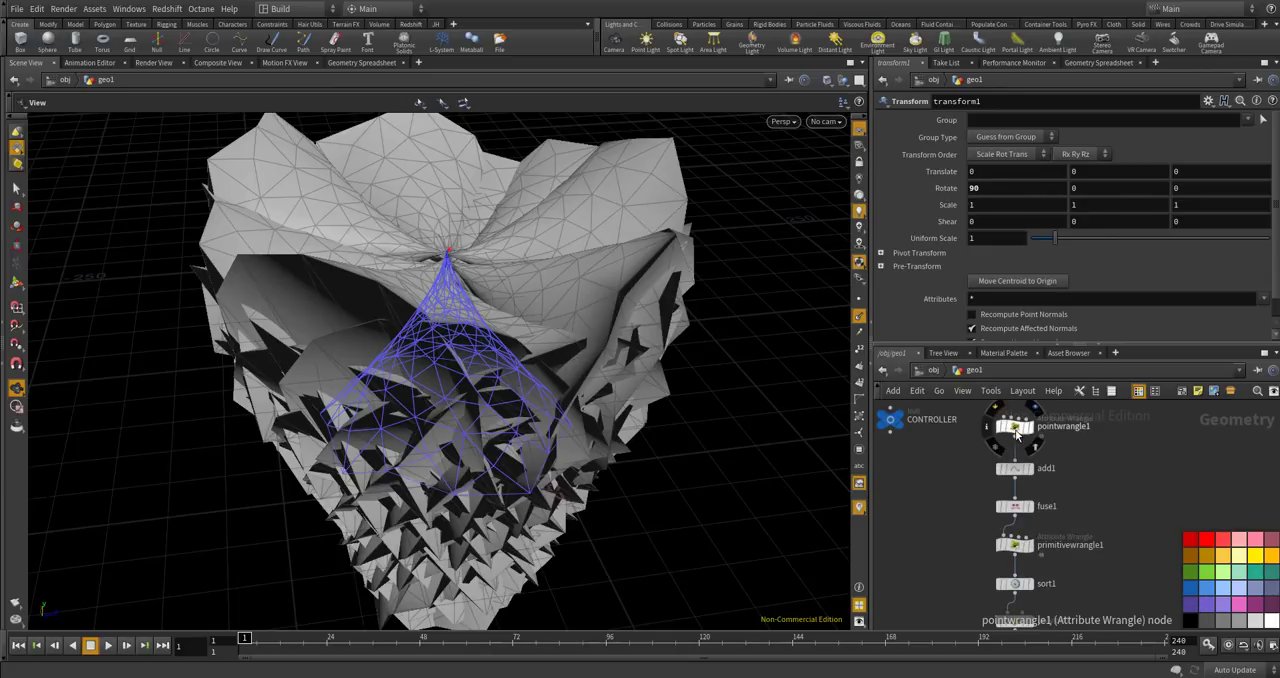
{"action": "left_click", "coordinate": [1017, 433]}
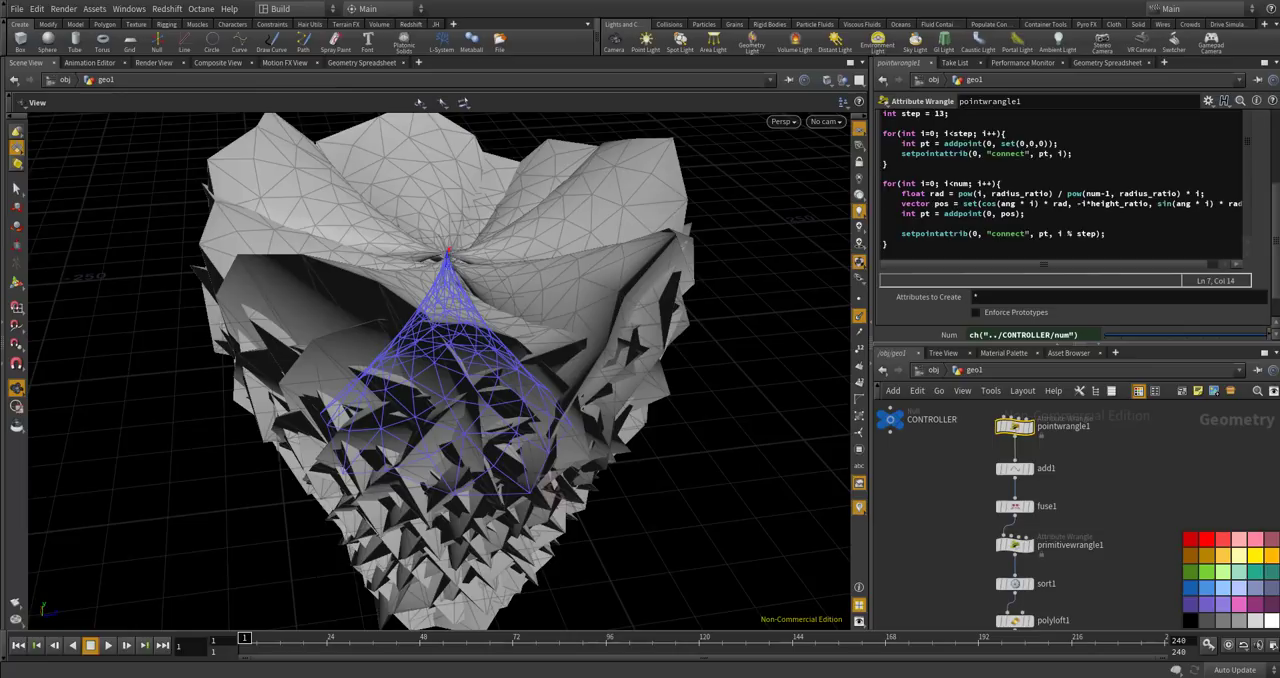
{"action": "left_click", "coordinate": [1068, 234]}
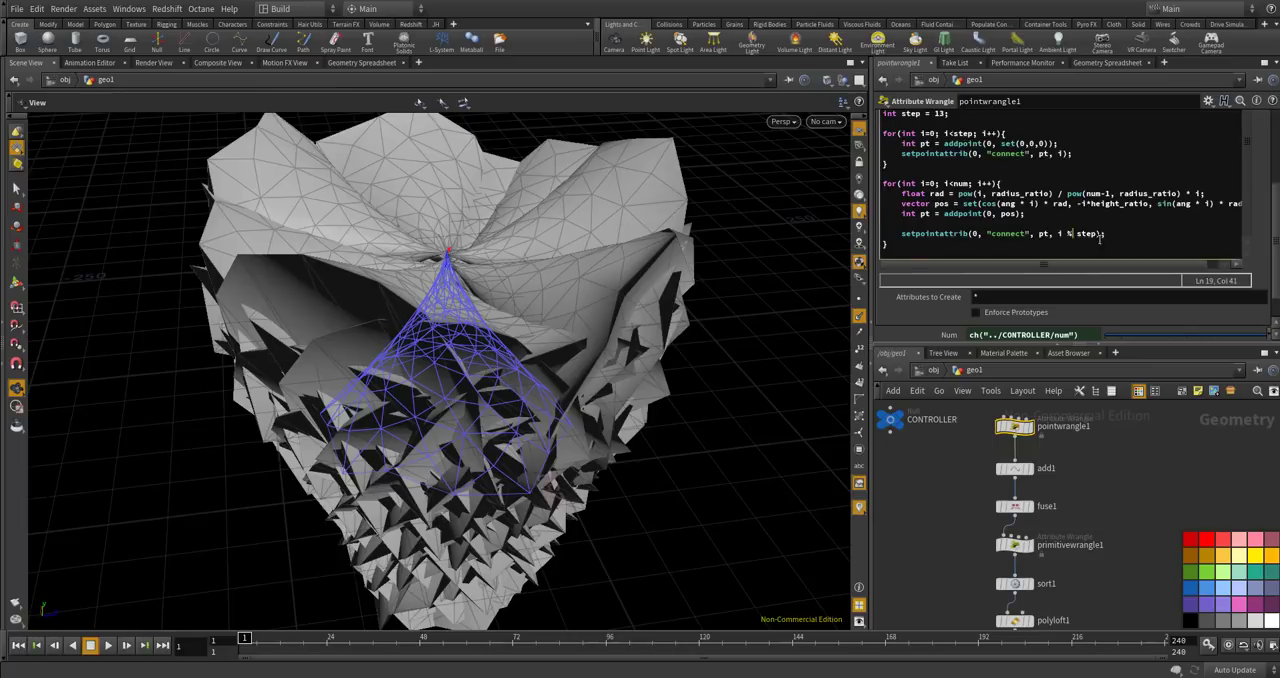
{"action": "key", "text": "Return"}
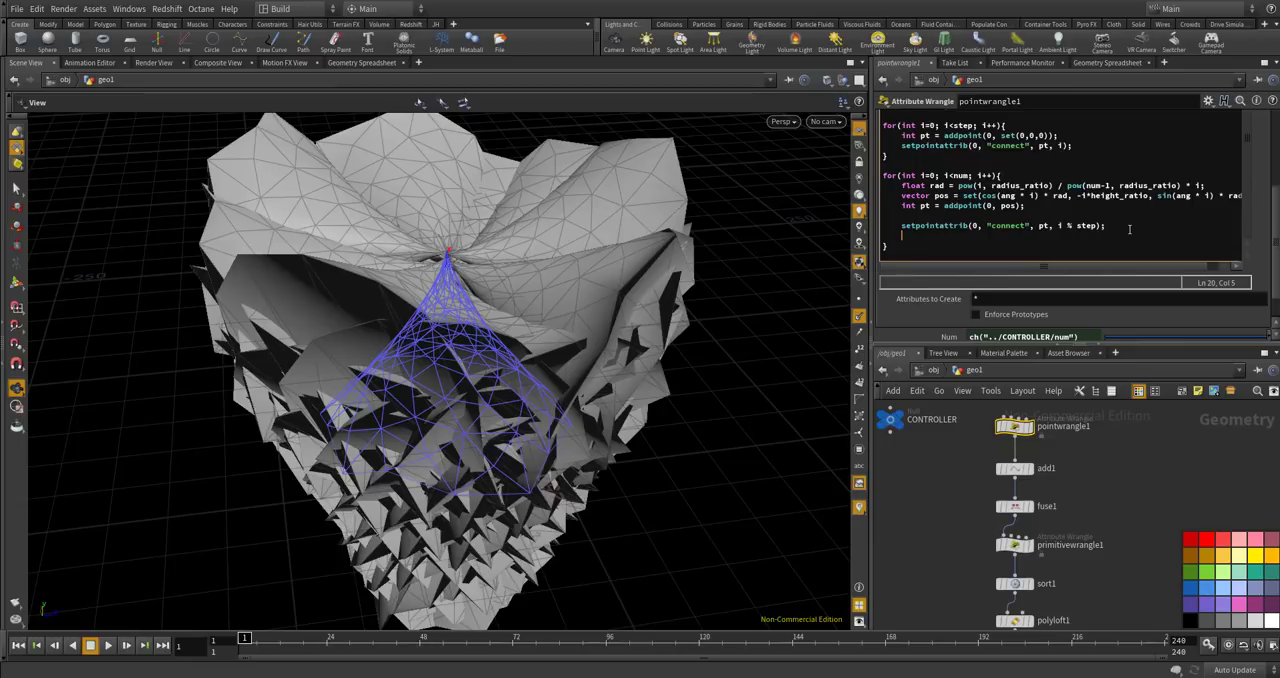
Begin a setpointattrib call on geometry 0 for the "pscale" attribute of pt on the new line.
{"action": "type", "text": "s"}
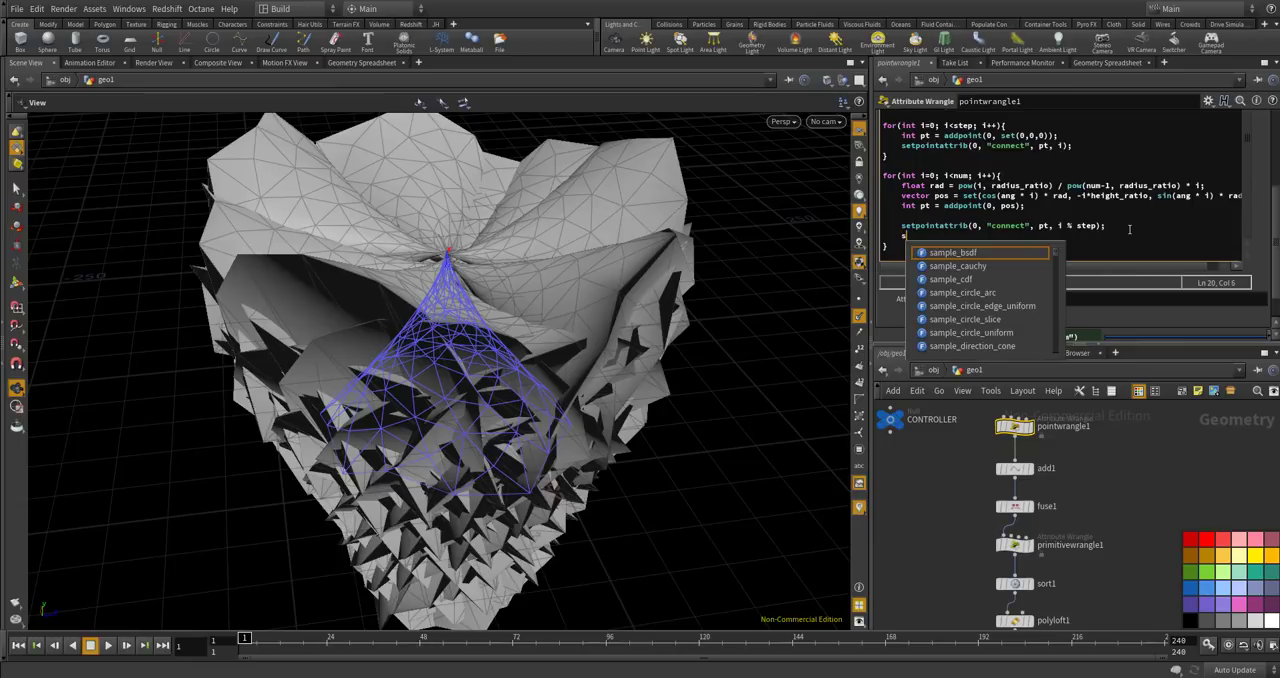
{"action": "type", "text": "etpointatrt"}
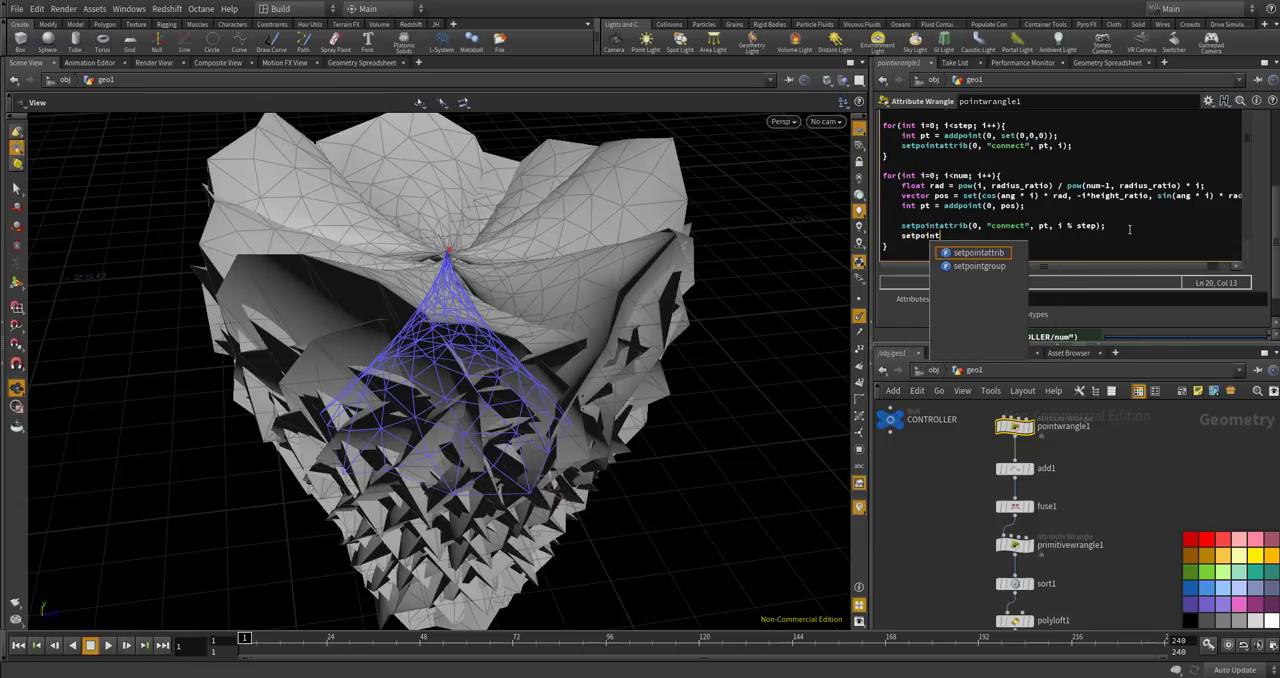
{"action": "key", "text": "BackSpace"}
{"action": "key", "text": "BackSpace"}
{"action": "type", "text": "tri"}
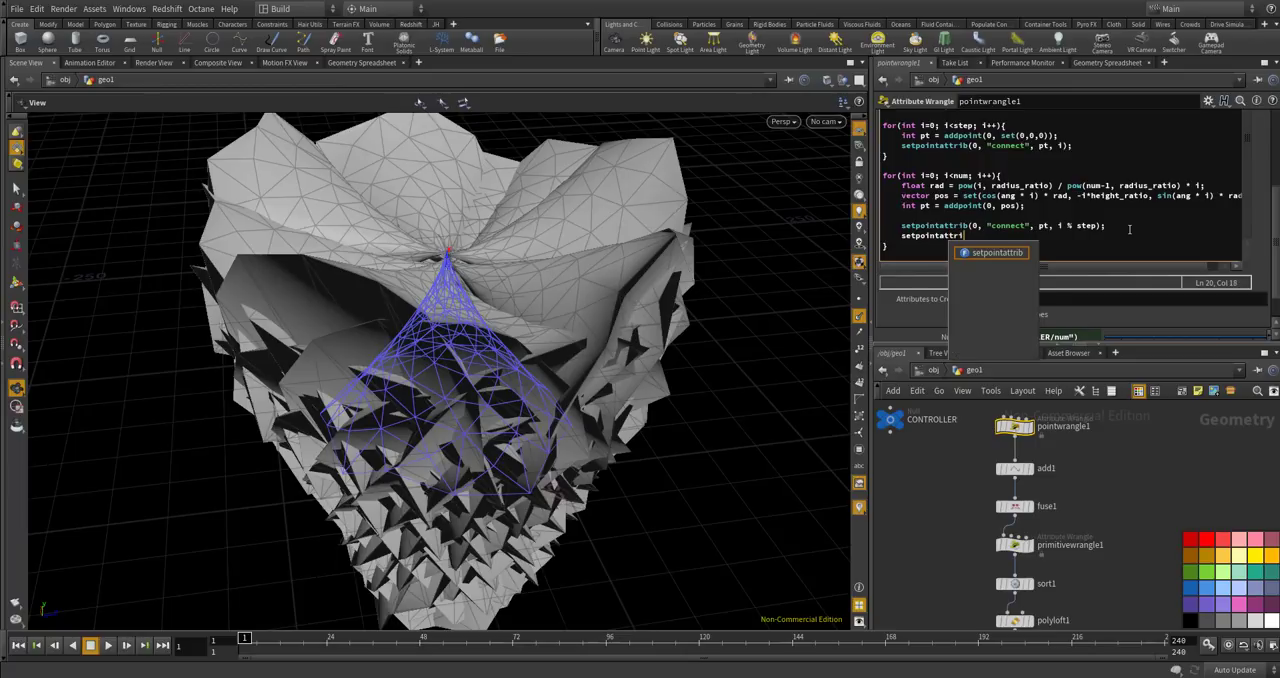
{"action": "type", "text": "b(0, \"pscale\", pt, i"}
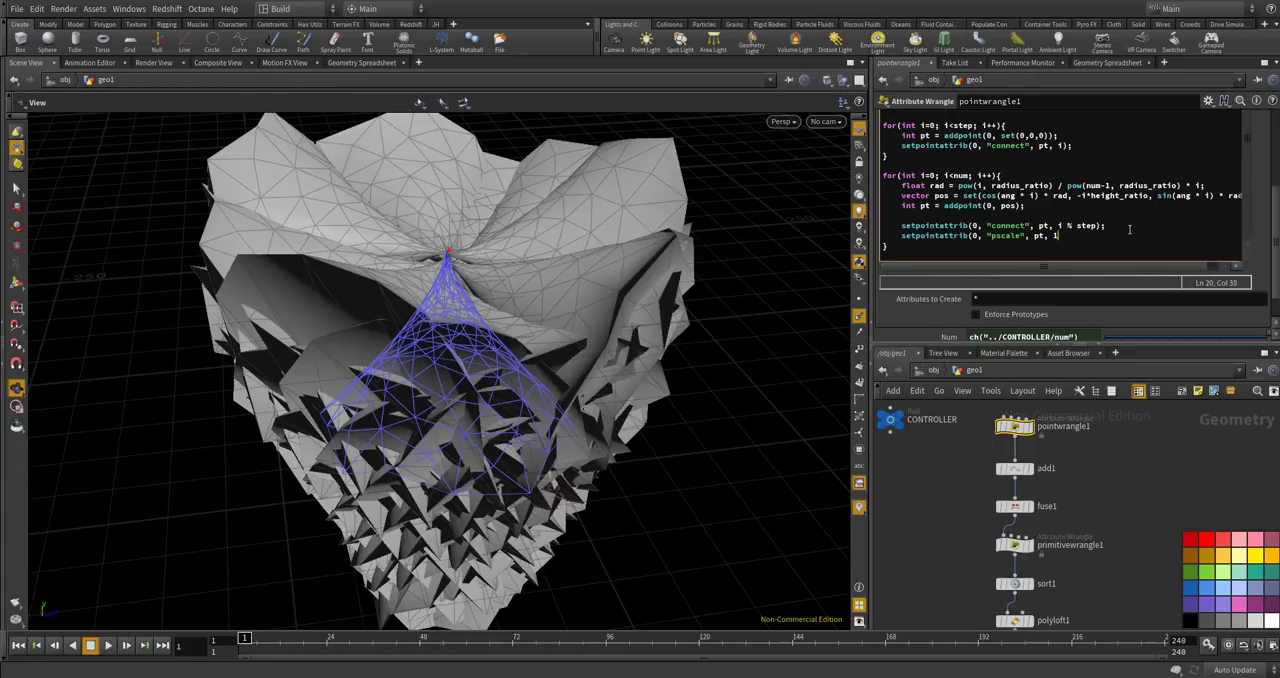
Complete the pscale call with the value i / float(num), apply the code, and inspect the scaled copies.
{"action": "key", "text": "BackSpace"}
{"action": "type", "text": "i"}
{"action": "type", "text": "/ ("}
{"action": "type", "text": "loat(num)"}
{"action": "left_click", "coordinate": [1148, 472]}
{"action": "left_click_drag", "start_coordinate": [602, 425], "coordinate": [505, 250]}
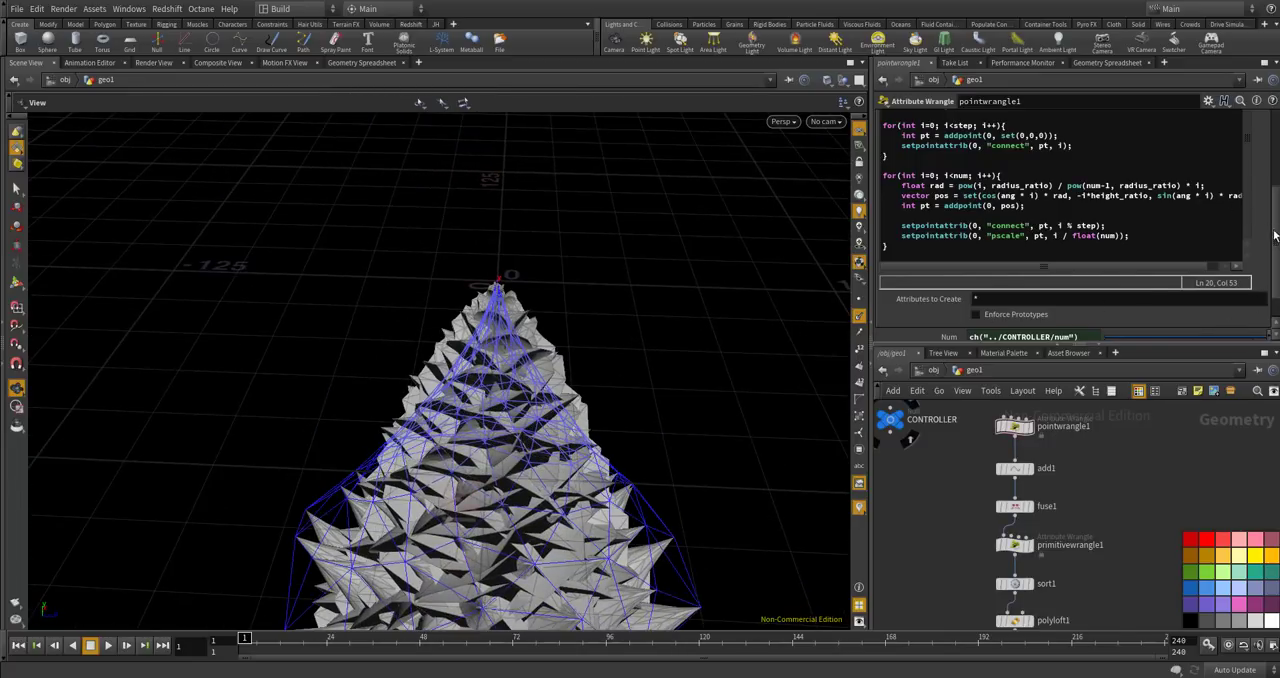
Declare float scale_ratio = chf("scale_ratio"); on a new line below the radius_ratio declaration in pointwrangle1's code.
{"action": "scroll", "coordinate": [1273, 235], "scroll_direction": "up", "scroll_amount": 5}
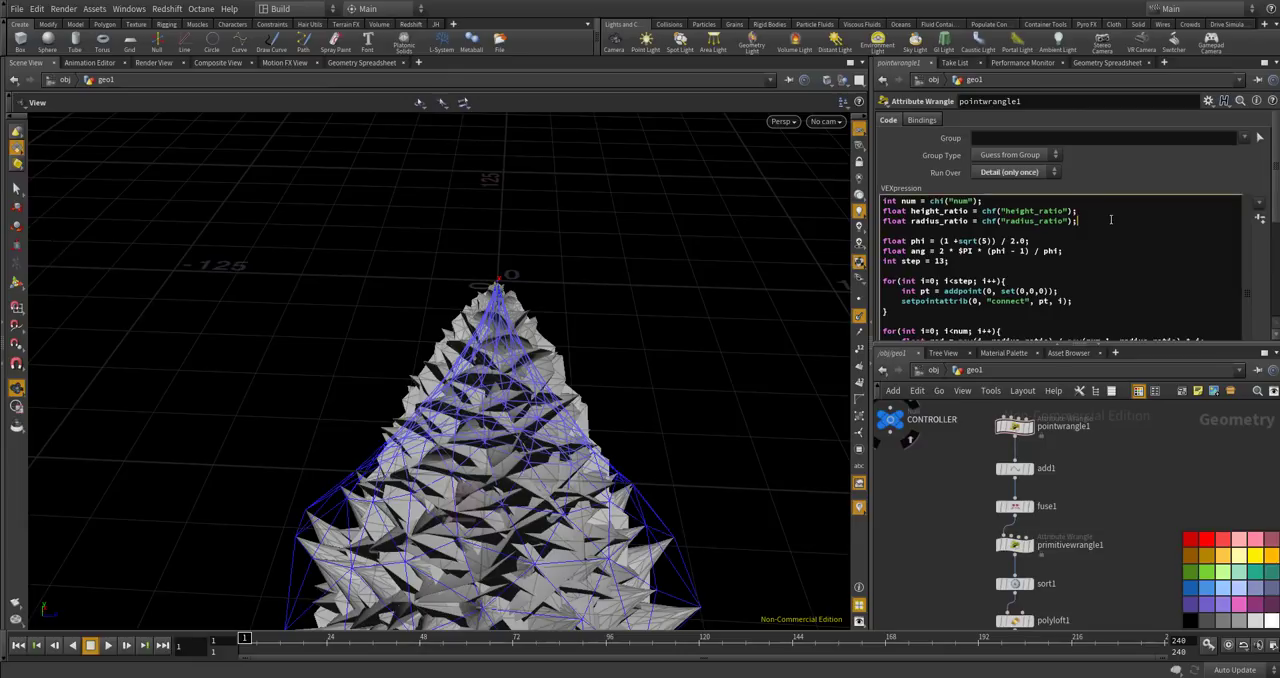
{"action": "key", "text": "Return"}
{"action": "type", "text": "float "}
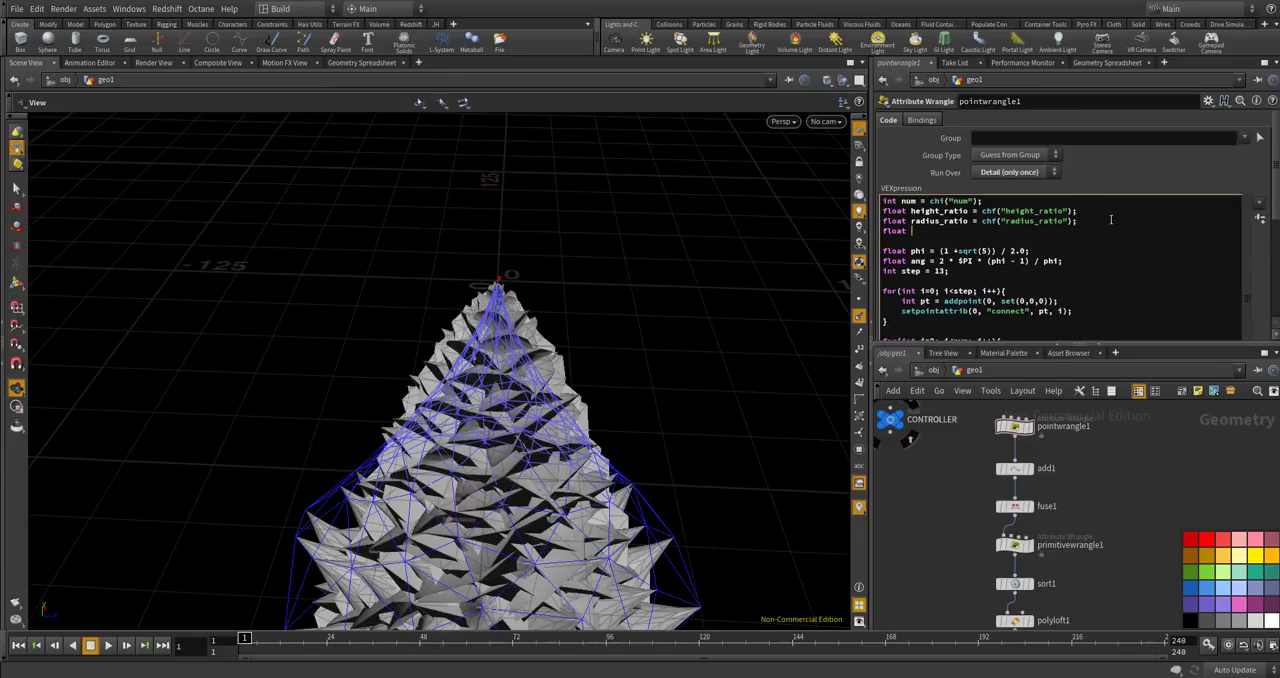
{"action": "type", "text": "scale_ratio = chf(\"scale"}
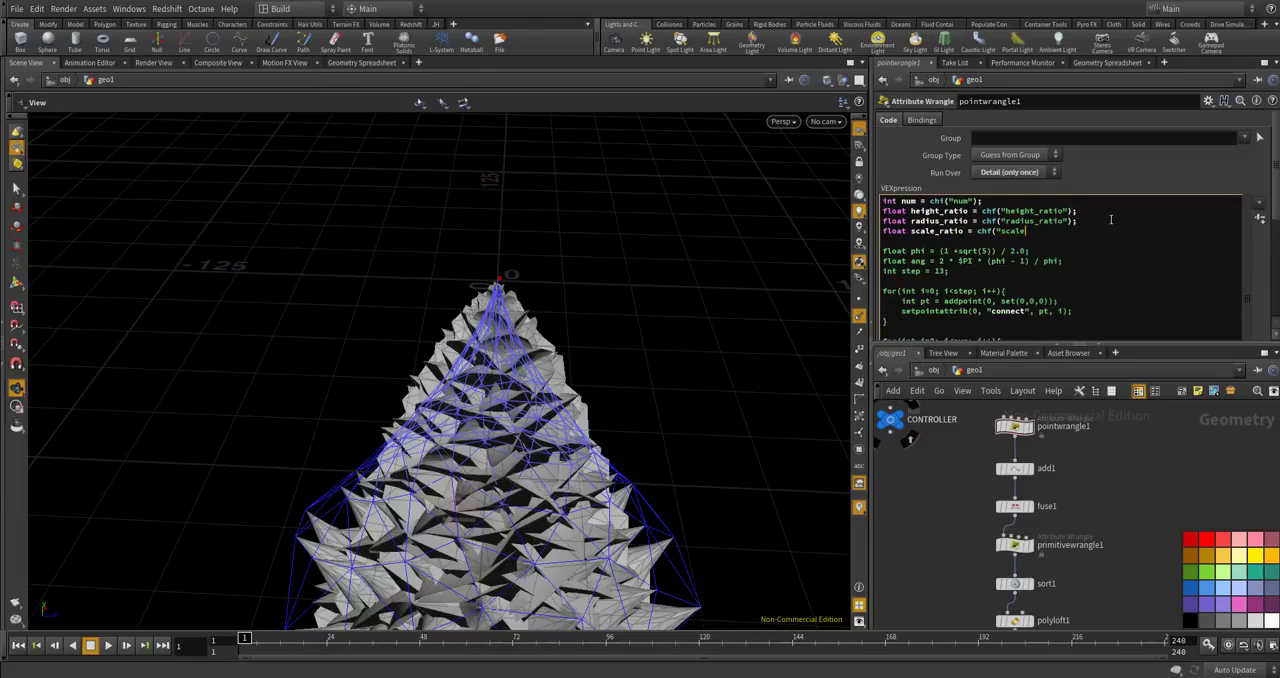
{"action": "type", "text": "_ratio\");"}
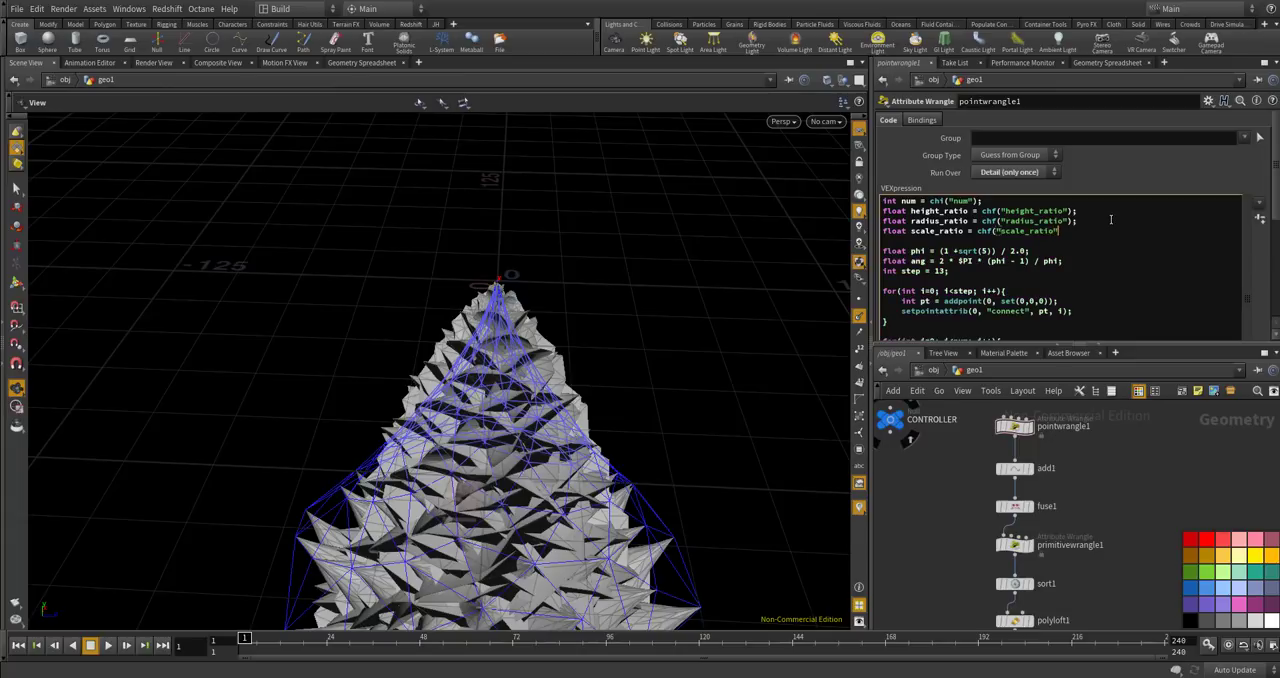
{"action": "type", "text": ";"}
Add a float parameter to the CONTROLLER node's interface, named scale_ratio and labelled "scale ratio".
{"action": "left_click", "coordinate": [890, 419]}
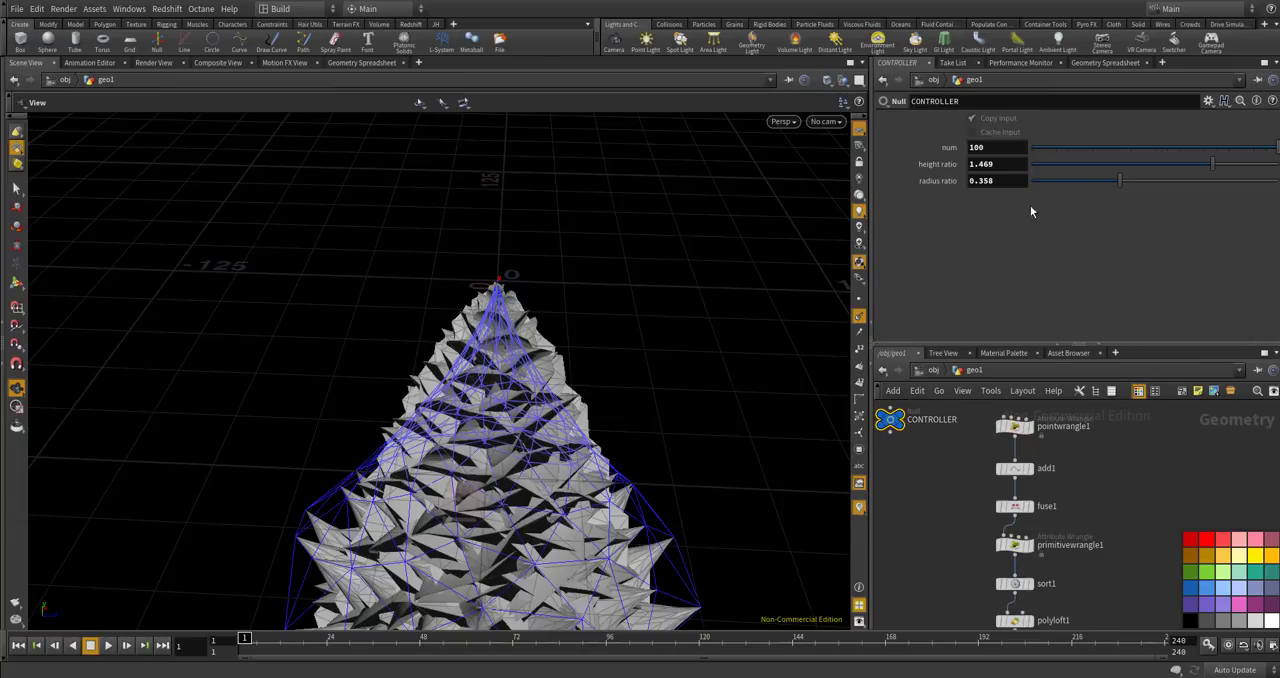
{"action": "left_click", "coordinate": [1208, 101]}
{"action": "left_click", "coordinate": [1200, 131]}
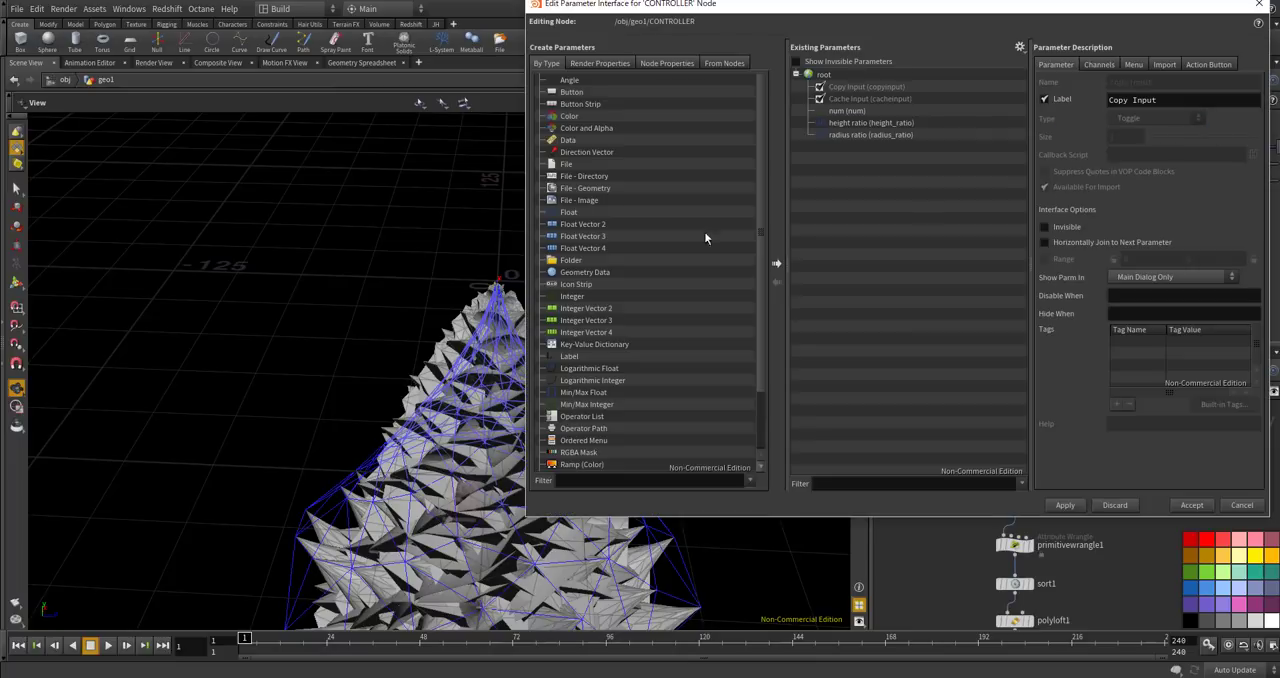
{"action": "left_click_drag", "start_coordinate": [568, 212], "coordinate": [880, 200]}
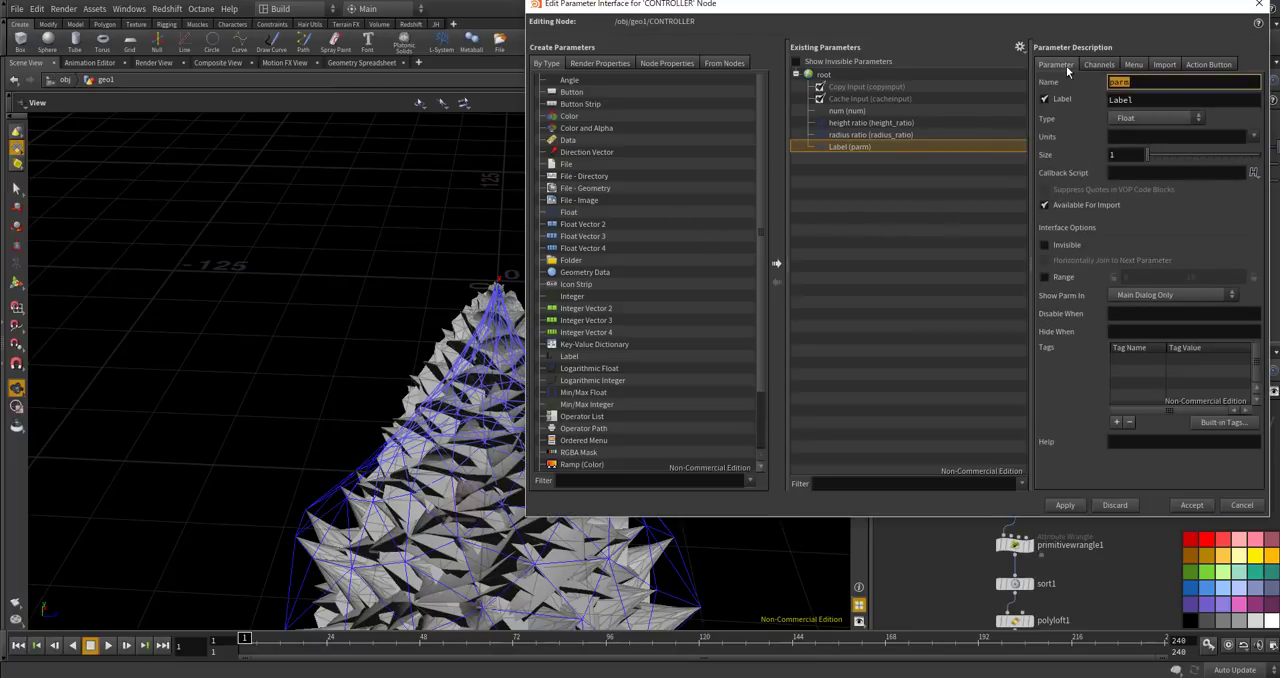
{"action": "type", "text": "scale_ratio"}
{"action": "key", "text": "Tab"}
{"action": "type", "text": "scale ratio"}
{"action": "key", "text": "Return"}
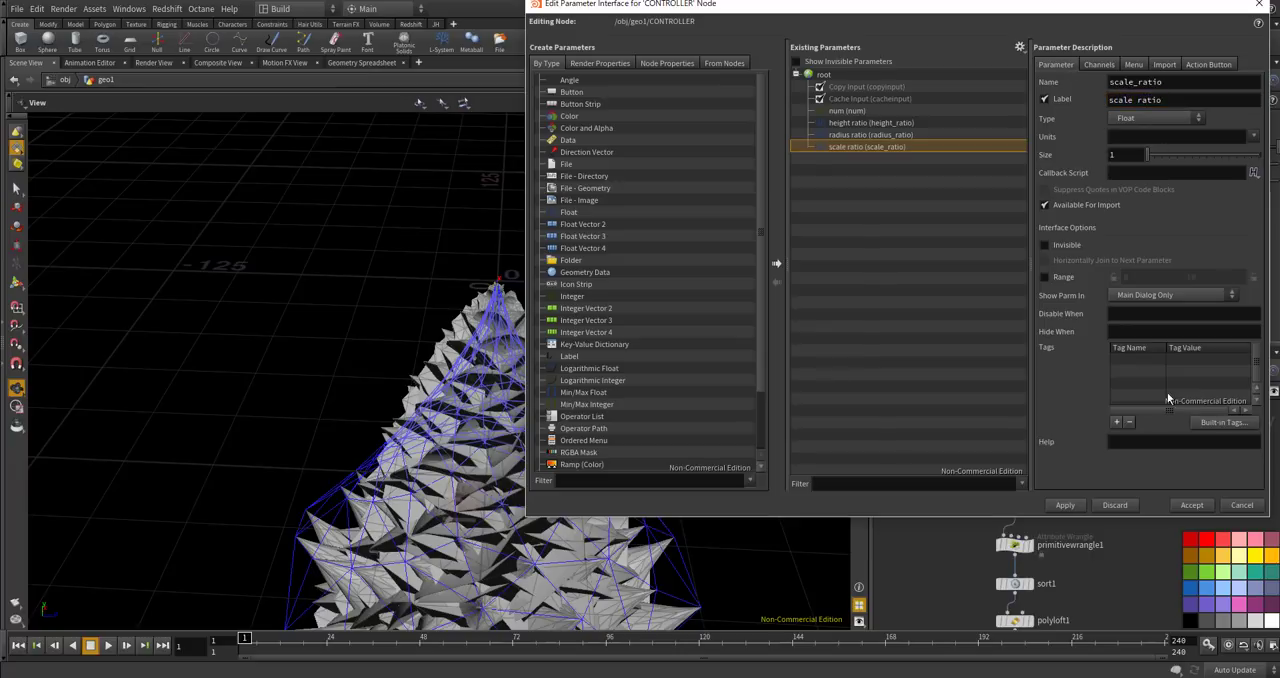
Enable the scale ratio parameter's range, set its maximum to 1, and accept the CONTROLLER interface changes.
{"action": "left_click", "coordinate": [1044, 279]}
{"action": "left_click_drag", "start_coordinate": [1210, 276], "coordinate": [1140, 267]}
{"action": "type", "text": "1"}
{"action": "key", "text": "Return"}
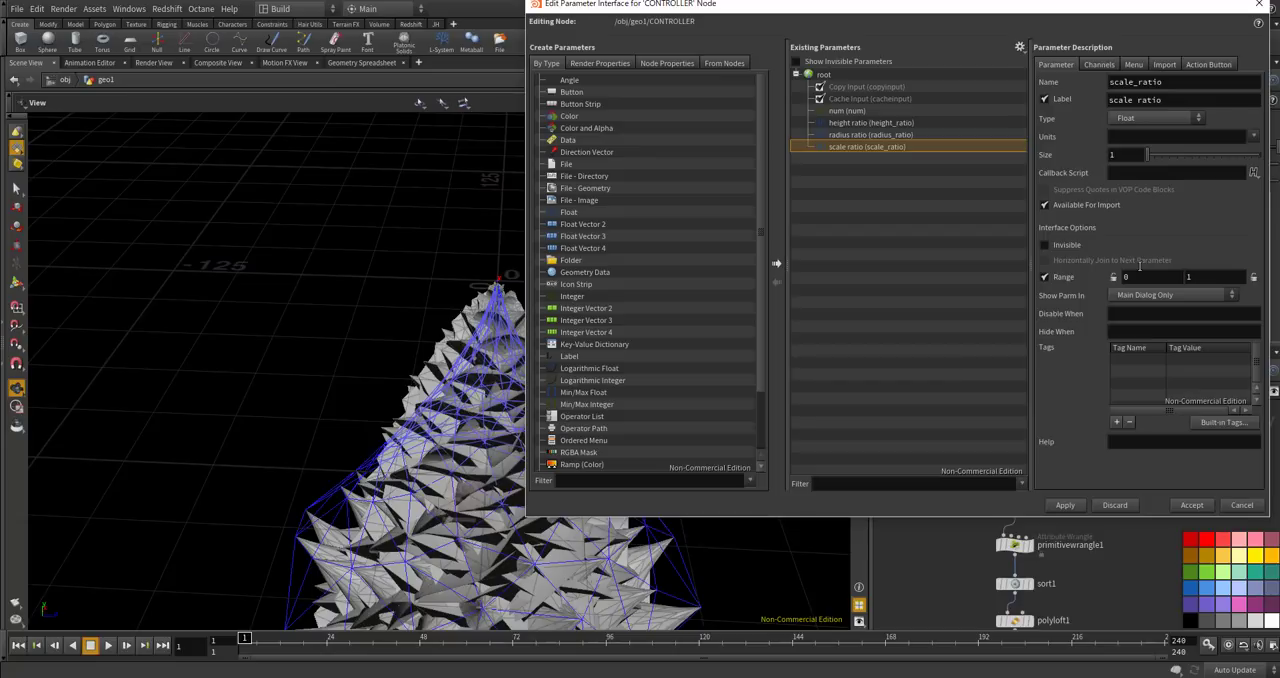
{"action": "left_click", "coordinate": [1069, 505]}
{"action": "left_click", "coordinate": [1189, 505]}
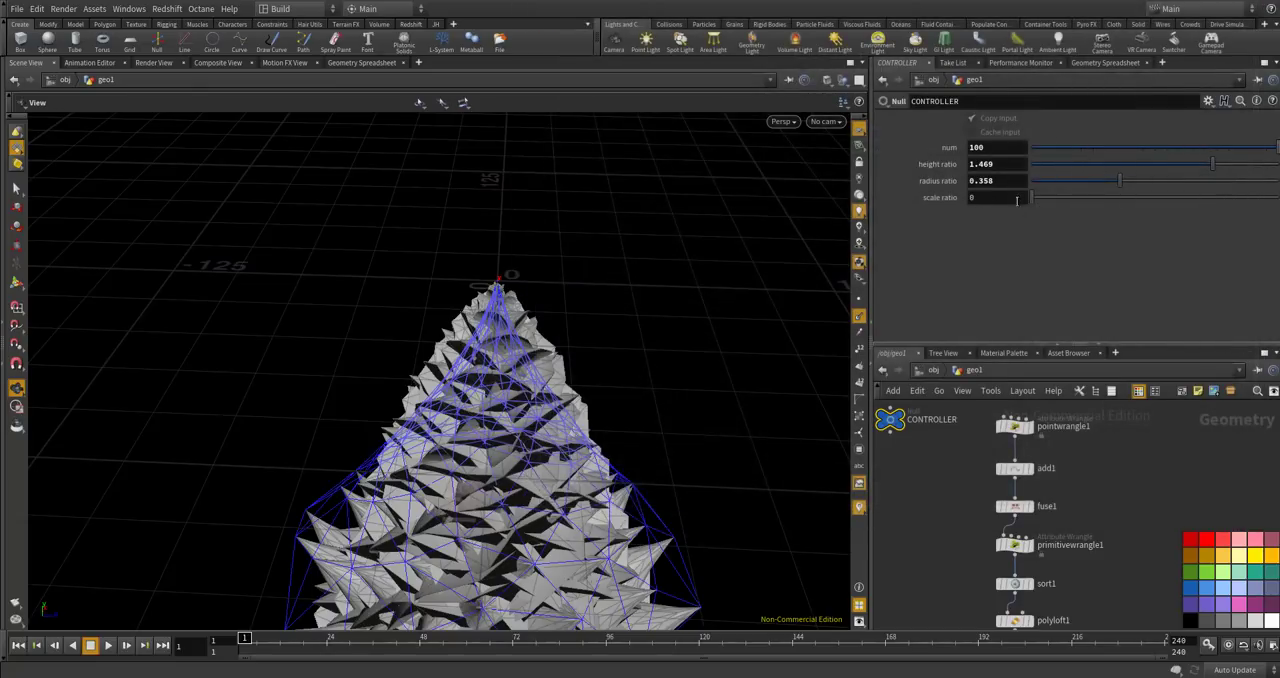
Set CONTROLLER's scale ratio to 0.304 and copy the parameter for referencing.
{"action": "right_click", "coordinate": [1008, 199]}
{"action": "left_click", "coordinate": [997, 200]}
{"action": "left_click", "coordinate": [997, 198]}
{"action": "right_click", "coordinate": [997, 197]}
{"action": "left_click", "coordinate": [1036, 268]}
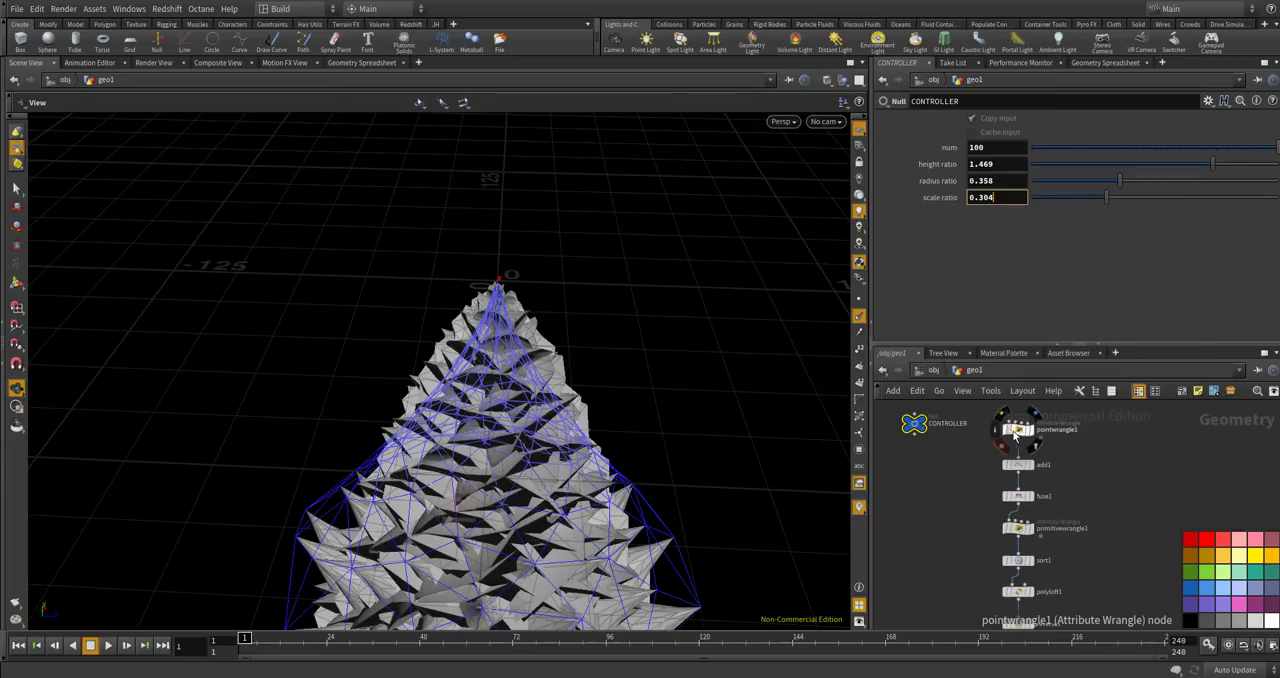
Link pointwrangle1's Scale Ratio to CONTROLLER's scale_ratio with a pasted relative reference.
{"action": "left_click", "coordinate": [1015, 426]}
{"action": "scroll", "coordinate": [1266, 226], "scroll_direction": "down", "scroll_amount": 5}
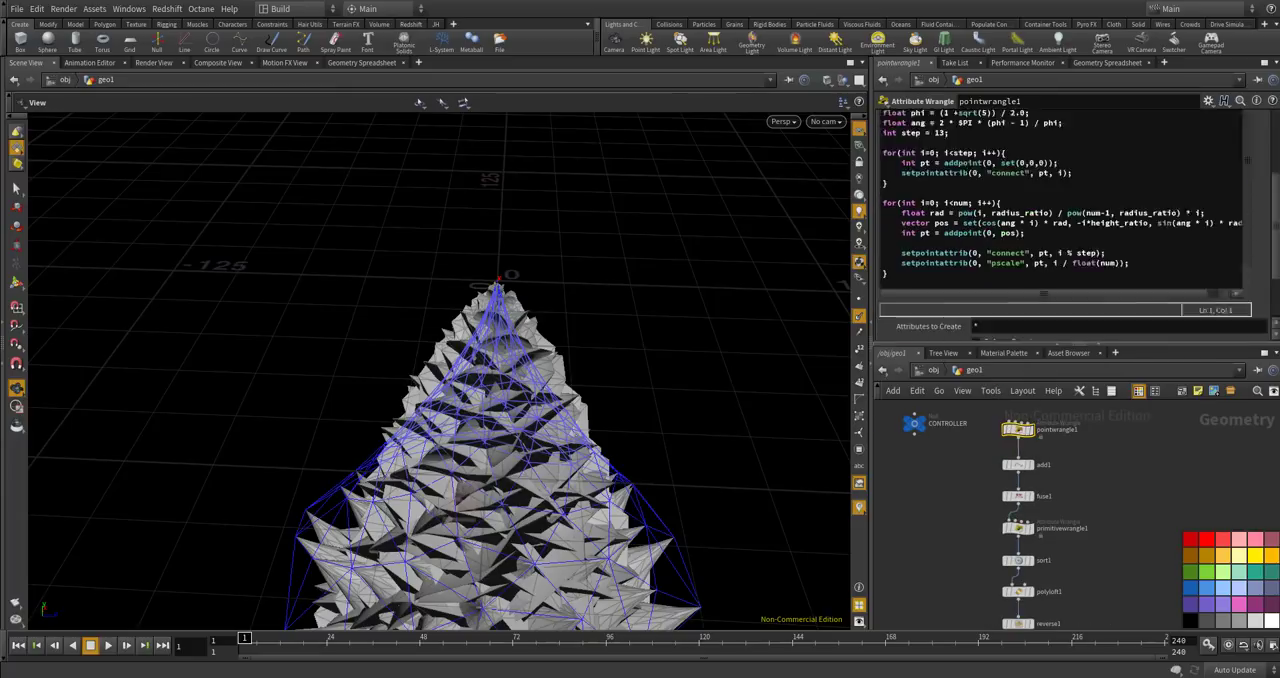
{"action": "right_click", "coordinate": [1004, 335]}
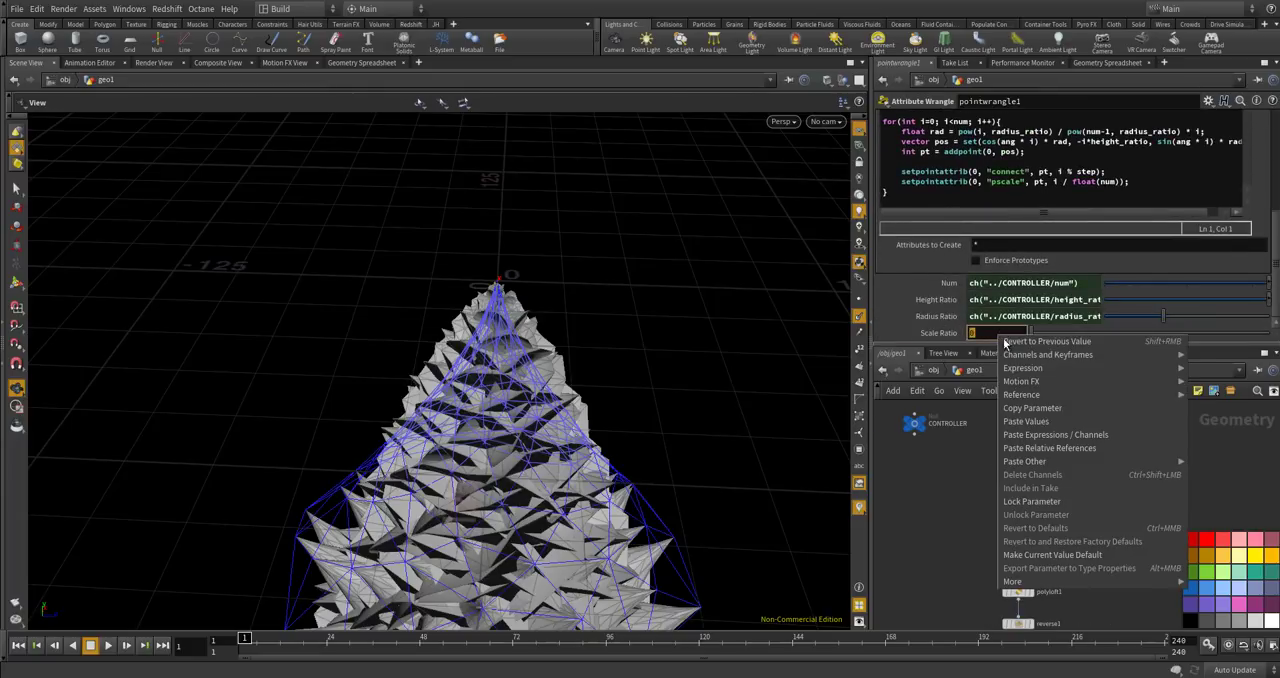
{"action": "left_click", "coordinate": [1035, 448]}
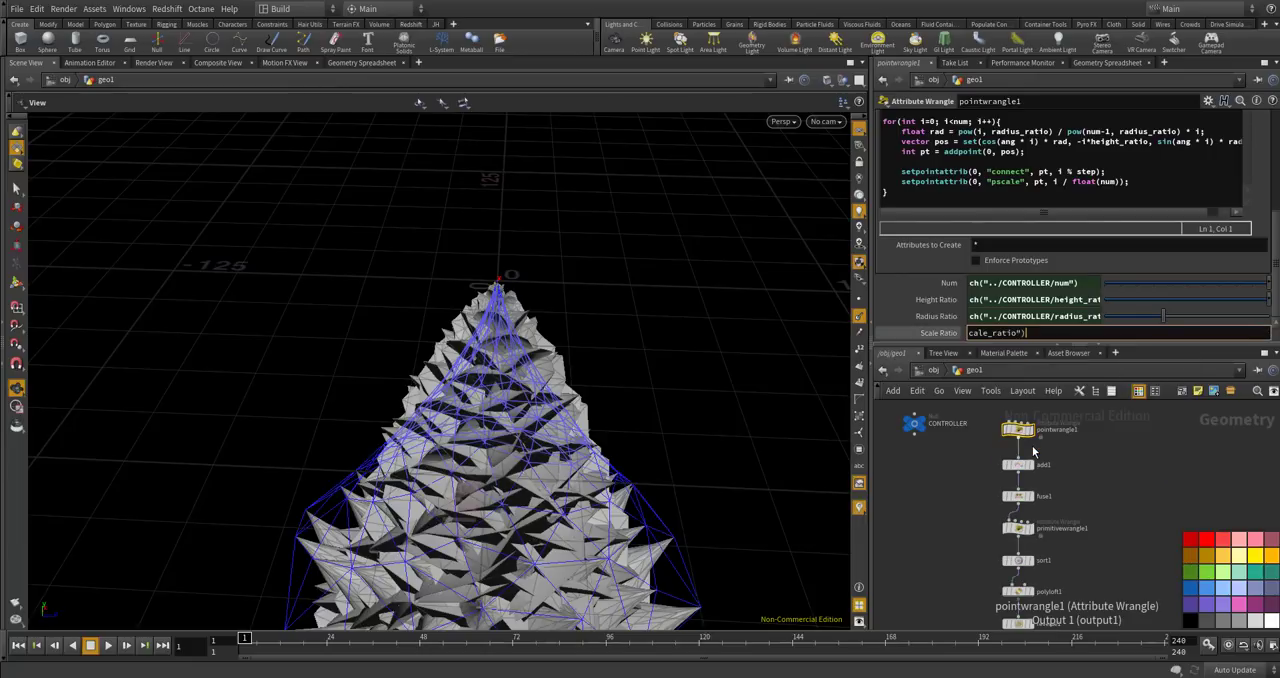
Multiply the pscale value by scale_ratio in pointwrangle1's setpointattrib call and apply the code.
{"action": "left_click", "coordinate": [1118, 182]}
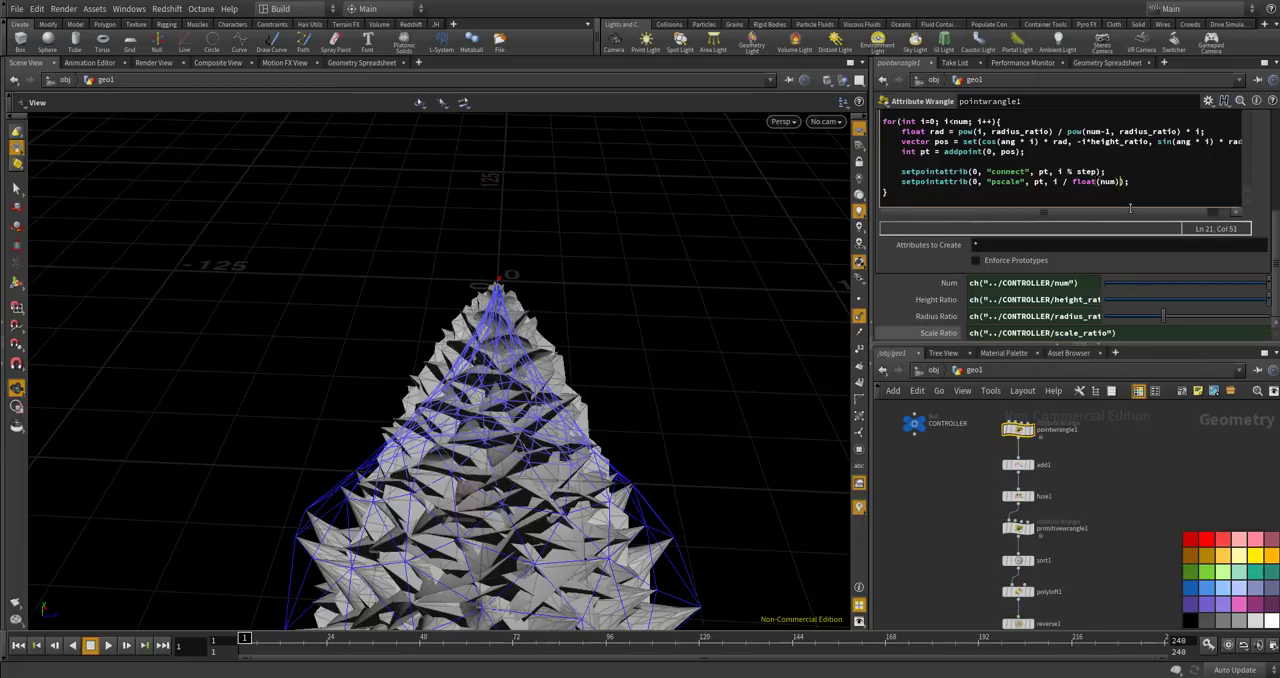
{"action": "type", "text": "* "}
{"action": "type", "text": "scaler"}
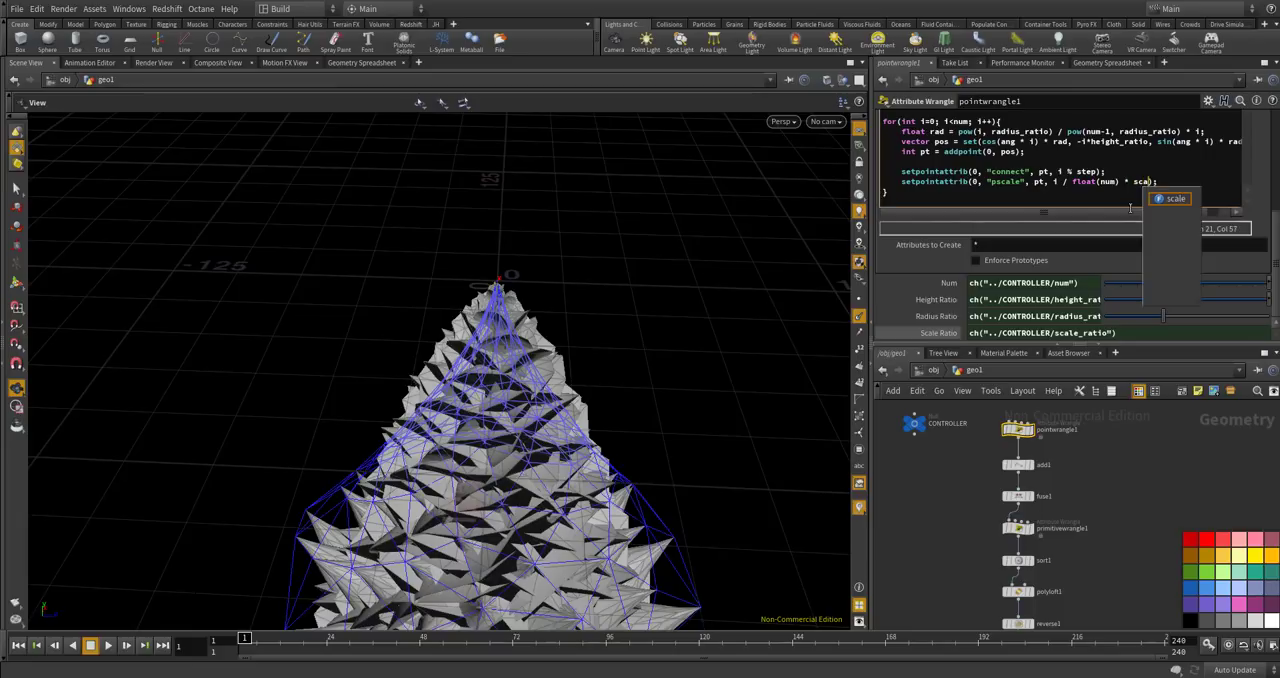
{"action": "type", "text": "ratio"}
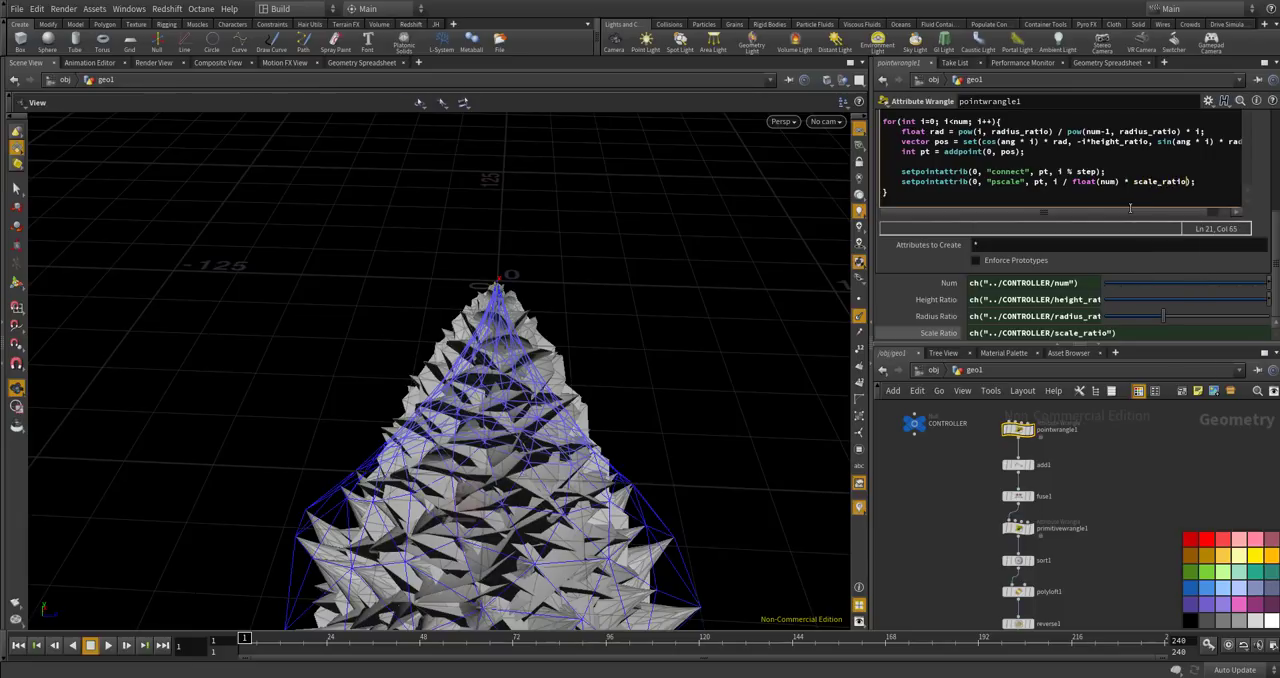
{"action": "left_click", "coordinate": [1130, 478]}
Examine the scaled cone copies from the tip down to the base and the nodes that feed copy1.
{"action": "left_click_drag", "start_coordinate": [438, 375], "coordinate": [578, 398]}
{"action": "left_click_drag", "start_coordinate": [503, 415], "coordinate": [534, 356]}
{"action": "left_click_drag", "start_coordinate": [367, 351], "coordinate": [340, 373]}
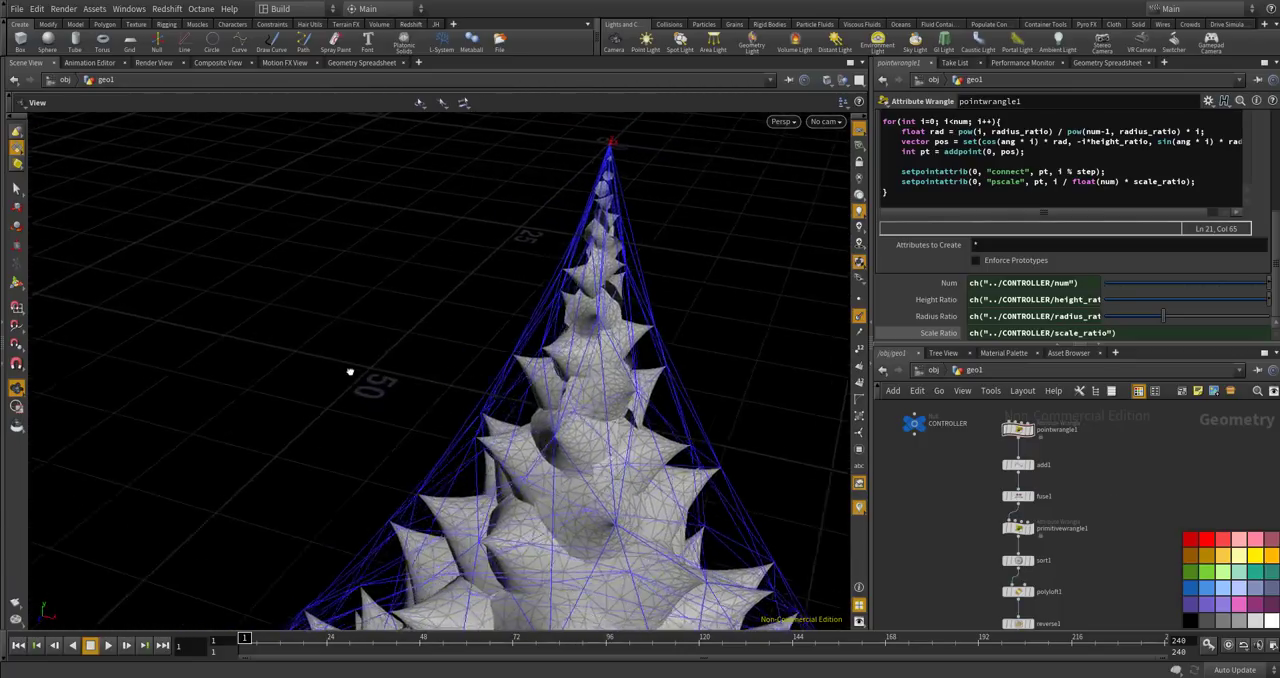
{"action": "left_click_drag", "start_coordinate": [506, 316], "coordinate": [410, 278]}
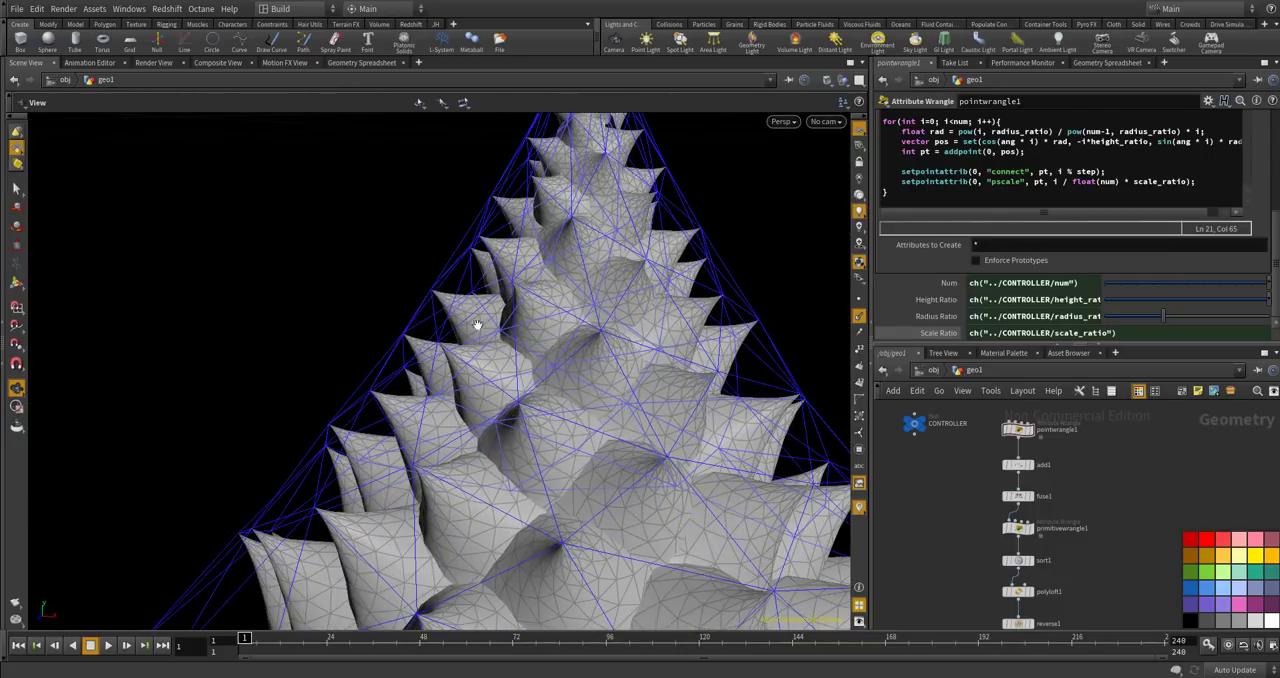
{"action": "left_click_drag", "start_coordinate": [584, 262], "coordinate": [578, 241]}
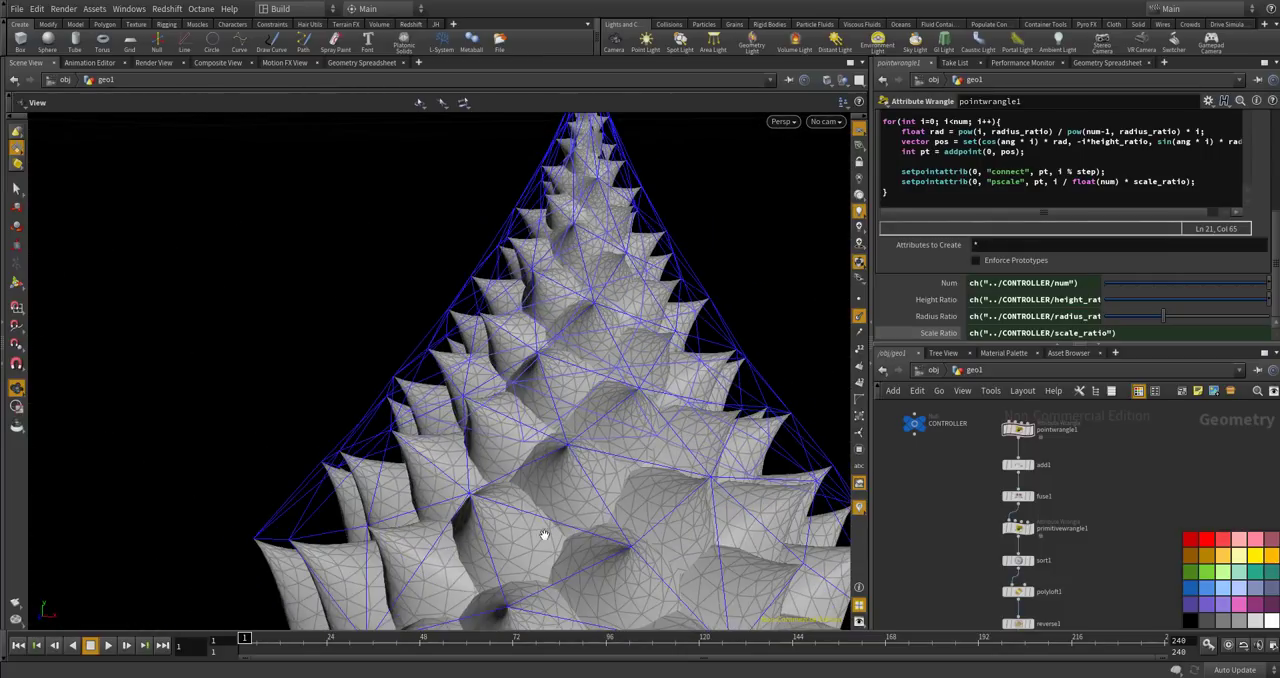
{"action": "scroll", "coordinate": [498, 411], "scroll_direction": "down", "scroll_amount": 5}
{"action": "left_click_drag", "start_coordinate": [484, 462], "coordinate": [401, 432]}
{"action": "scroll", "coordinate": [422, 443], "scroll_direction": "up", "scroll_amount": 5}
{"action": "scroll", "coordinate": [454, 411], "scroll_direction": "down", "scroll_amount": 3}
{"action": "scroll", "coordinate": [1020, 552], "scroll_direction": "down", "scroll_amount": 5}
{"action": "scroll", "coordinate": [986, 566], "scroll_direction": "up", "scroll_amount": 2}
{"action": "scroll", "coordinate": [986, 562], "scroll_direction": "down", "scroll_amount": 2}
{"action": "scroll", "coordinate": [986, 608], "scroll_direction": "up", "scroll_amount": 5}
{"action": "scroll", "coordinate": [999, 600], "scroll_direction": "down", "scroll_amount": 4}
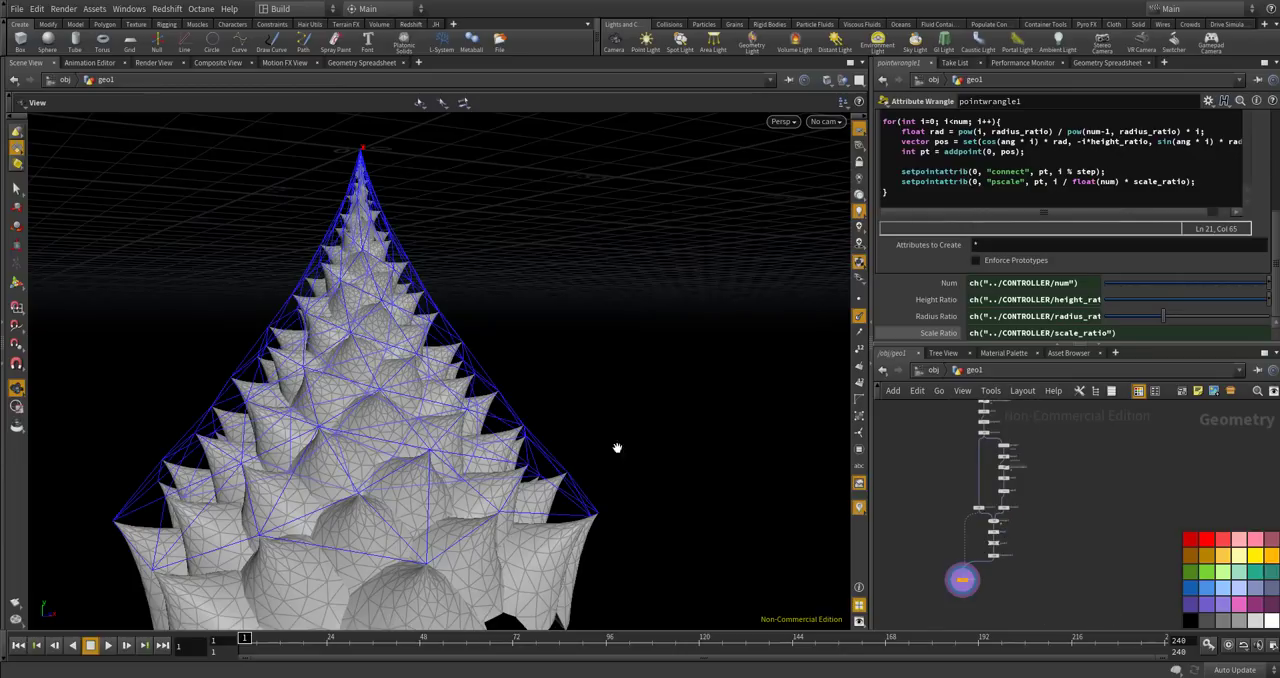
{"action": "scroll", "coordinate": [1017, 543], "scroll_direction": "up", "scroll_amount": 6}
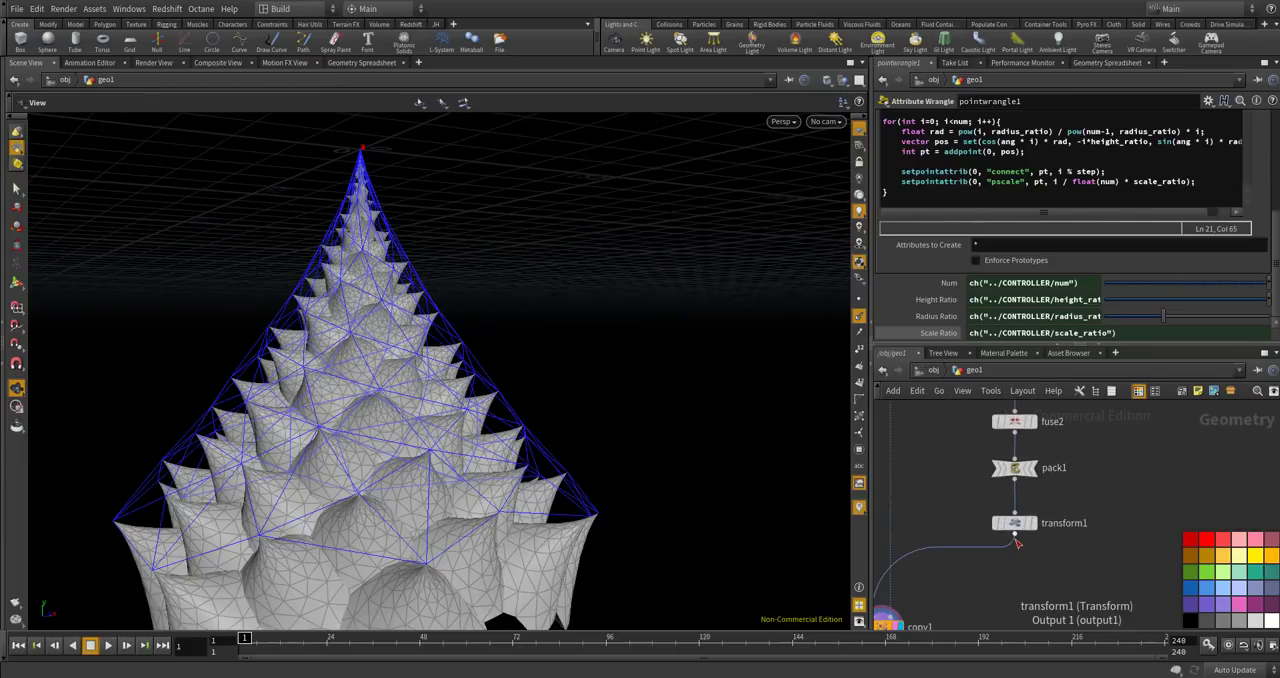
{"action": "scroll", "coordinate": [1020, 558], "scroll_direction": "down", "scroll_amount": 4}
{"action": "scroll", "coordinate": [997, 458], "scroll_direction": "up", "scroll_amount": 4}
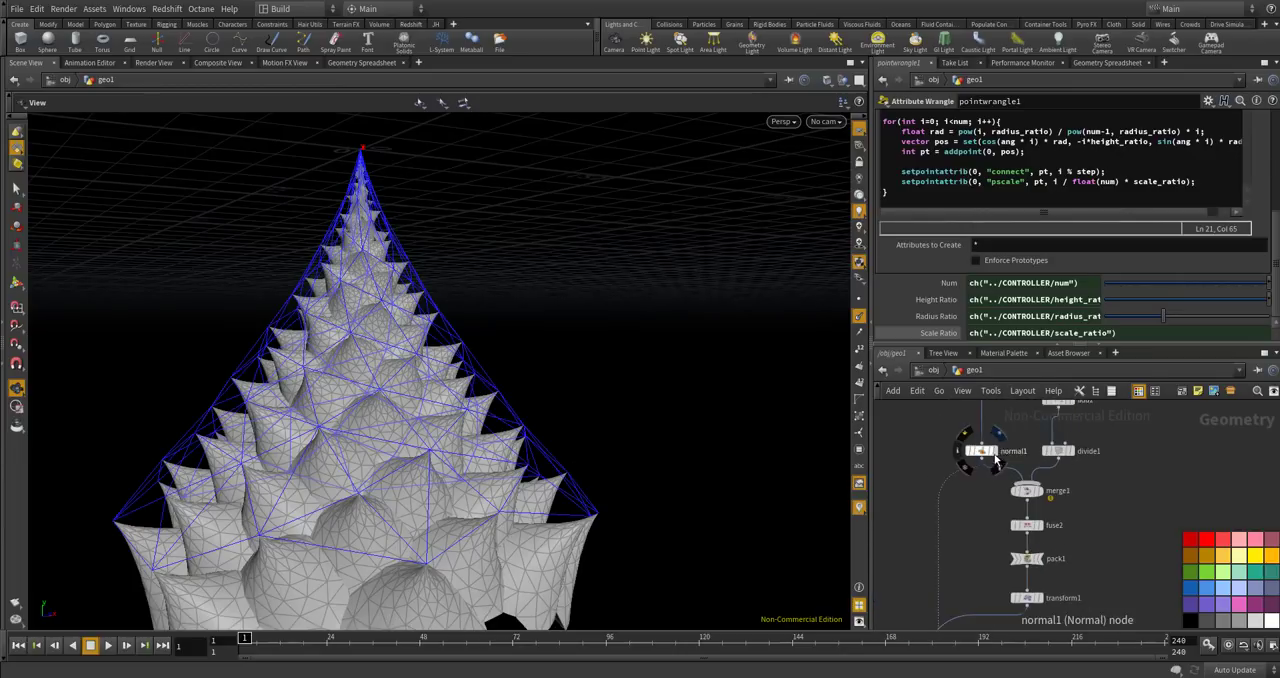
Compare normal1's single cone with copy1's result by displaying each in turn, and examine the copies' placement on the surface.
{"action": "left_click", "coordinate": [995, 452]}
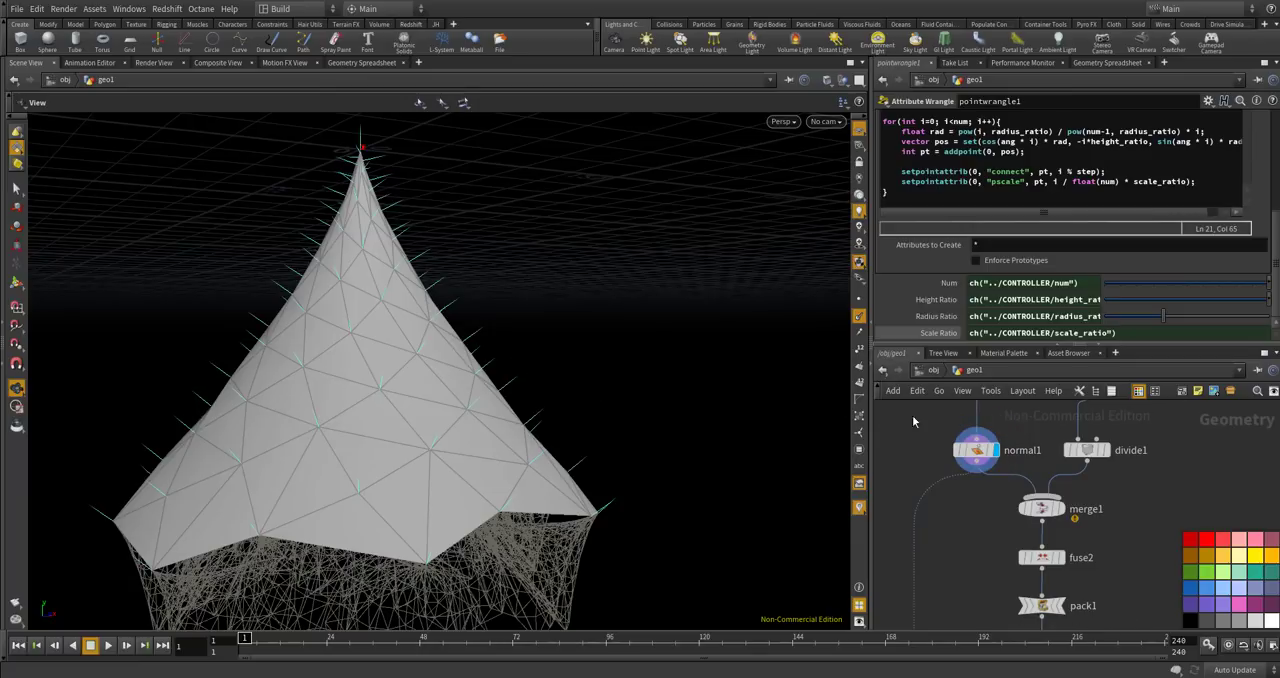
{"action": "left_click", "coordinate": [1003, 475]}
{"action": "scroll", "coordinate": [1022, 418], "scroll_direction": "down", "scroll_amount": 4}
{"action": "scroll", "coordinate": [1007, 570], "scroll_direction": "up", "scroll_amount": 3}
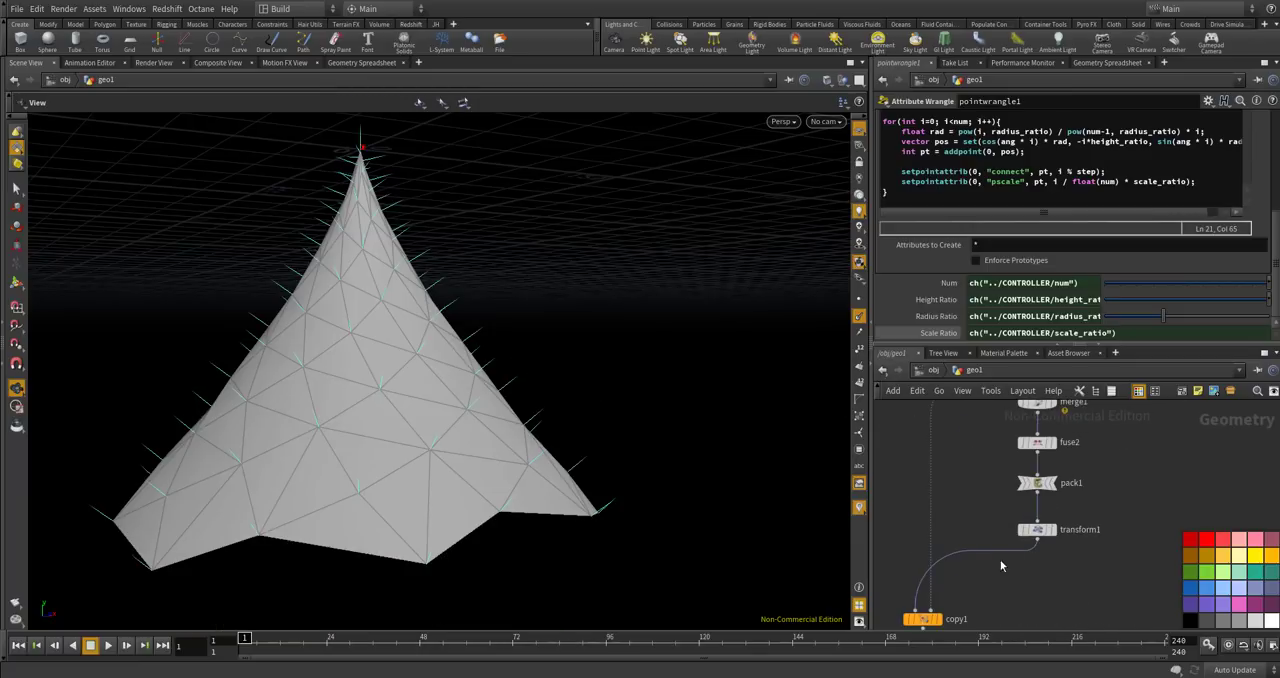
{"action": "scroll", "coordinate": [990, 570], "scroll_direction": "down", "scroll_amount": 2}
{"action": "left_click", "coordinate": [942, 607]}
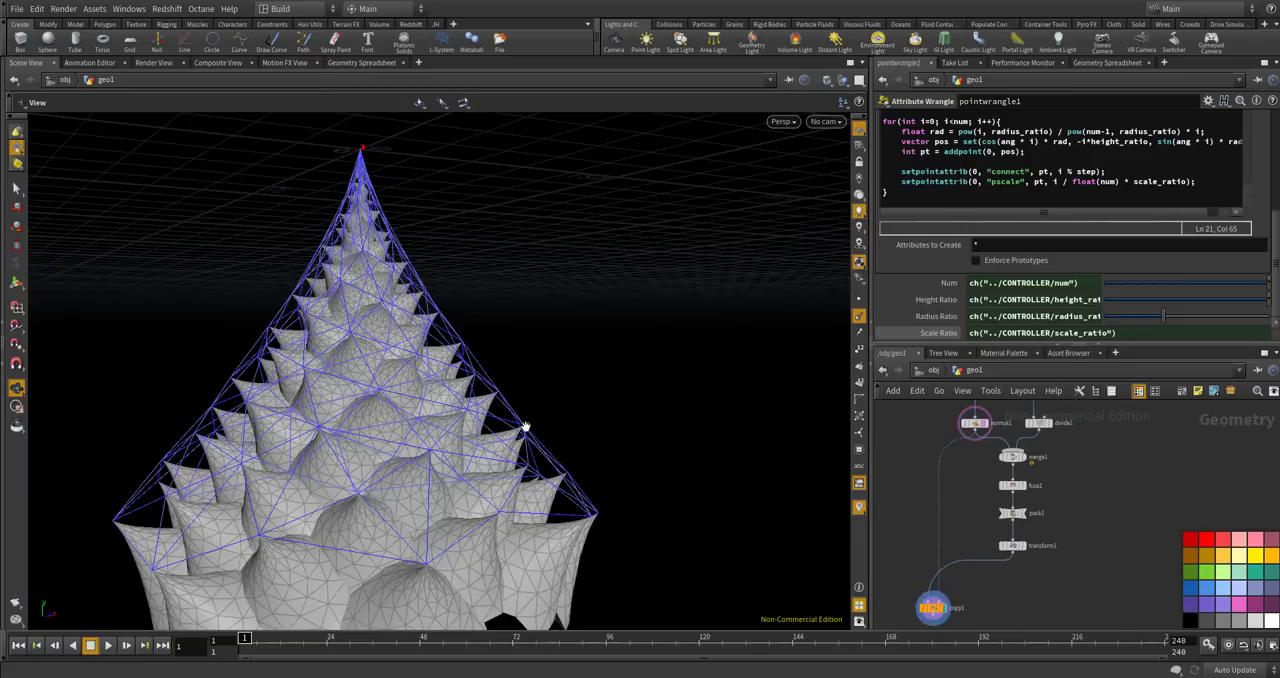
{"action": "scroll", "coordinate": [369, 205], "scroll_direction": "down", "scroll_amount": 2}
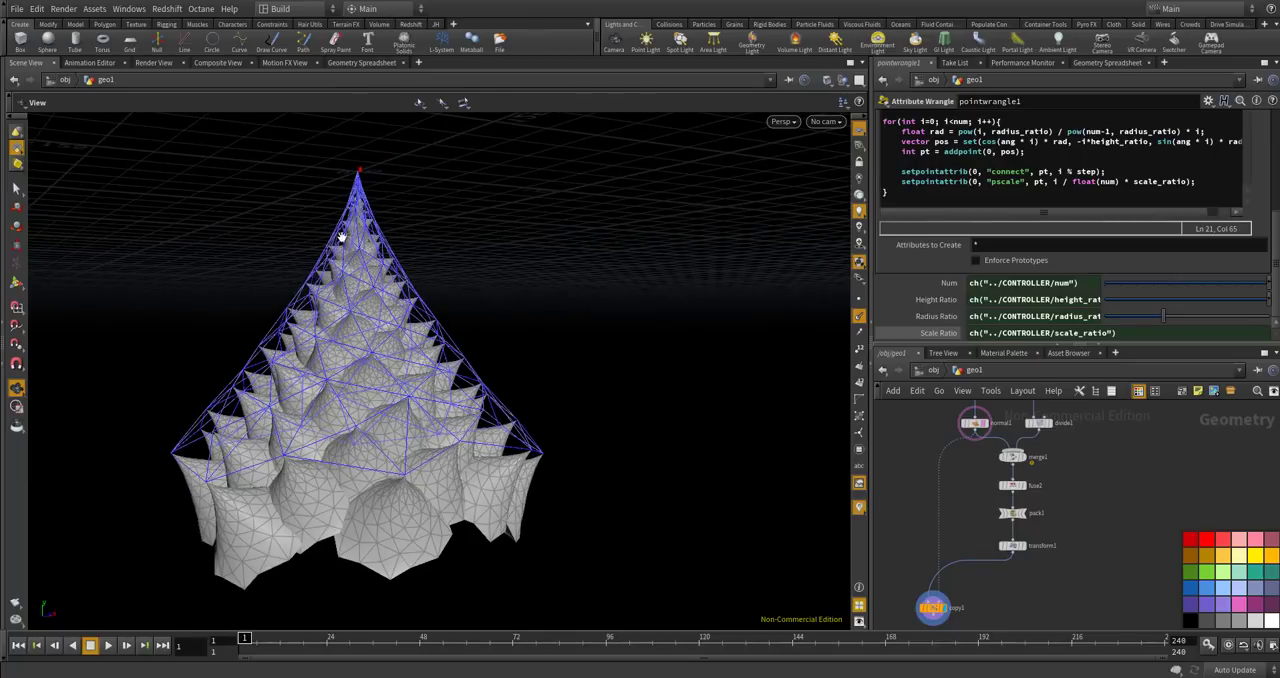
{"action": "left_click_drag", "start_coordinate": [399, 243], "coordinate": [745, 438]}
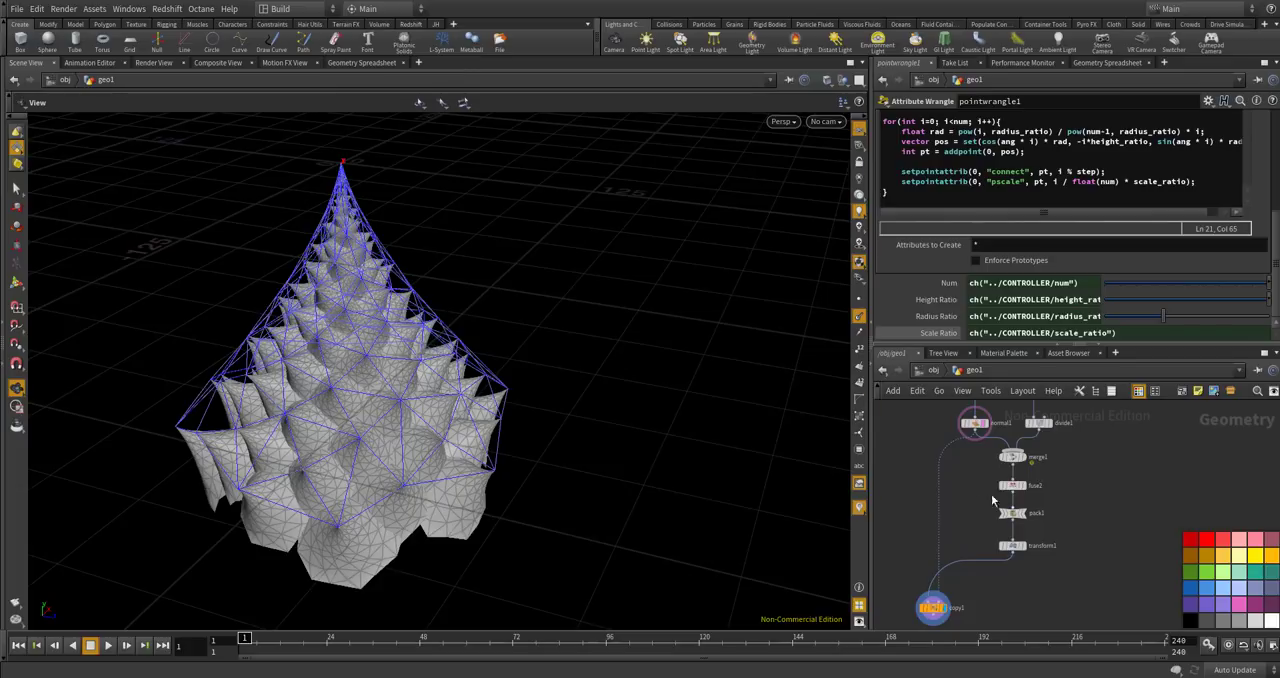
{"action": "middle_click_drag", "start_coordinate": [987, 463], "coordinate": [957, 547]}
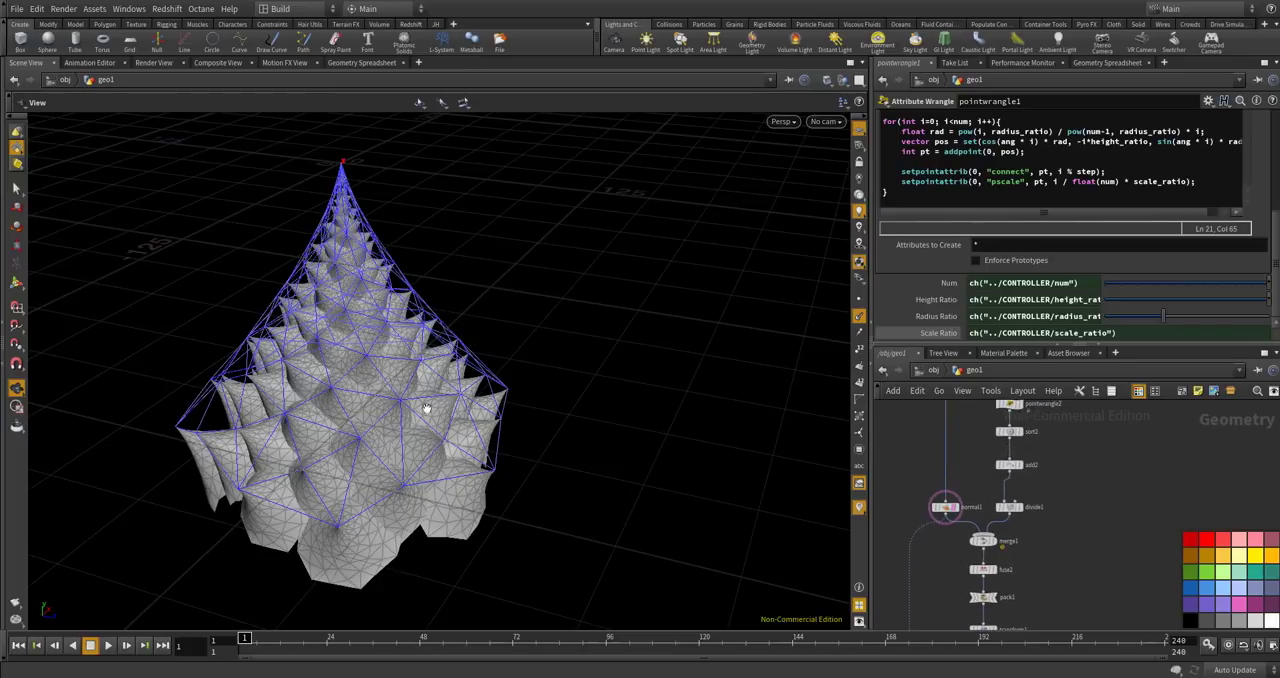
{"action": "scroll", "coordinate": [430, 408], "scroll_direction": "up", "scroll_amount": 4}
{"action": "left_click_drag", "start_coordinate": [472, 320], "coordinate": [357, 213]}
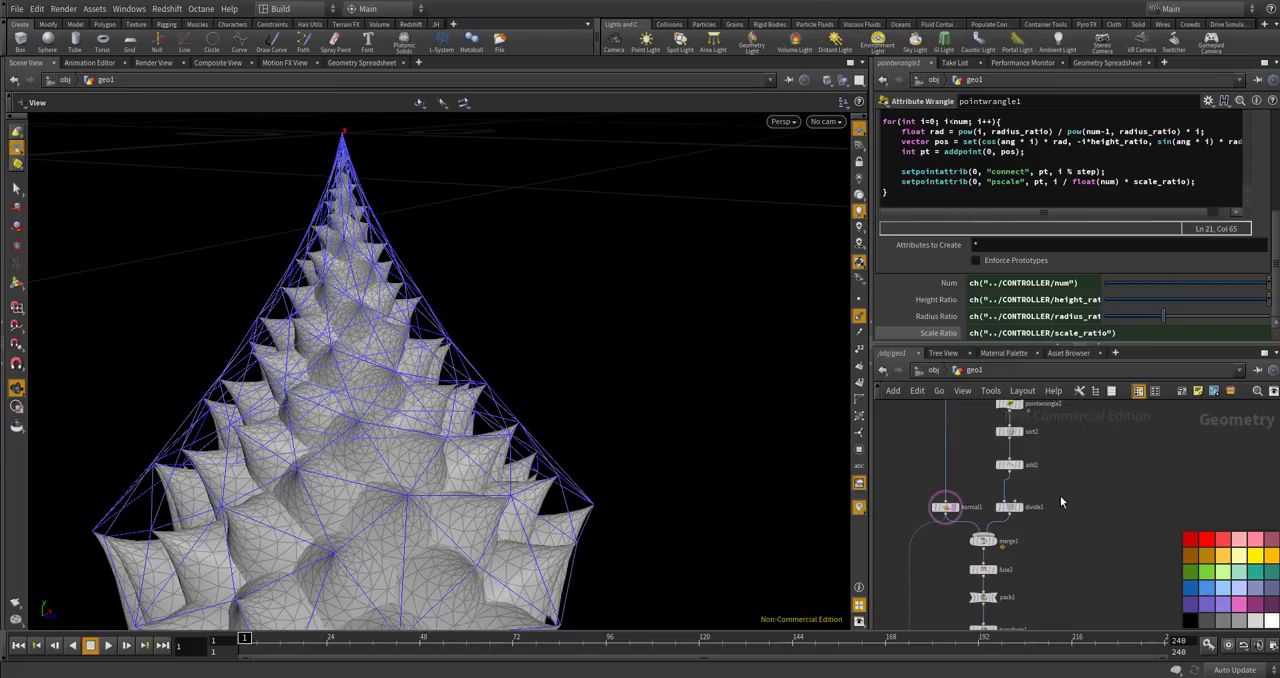
Set transform1's Z translation to 10 and inspect the shifted copies on the cone.
{"action": "scroll", "coordinate": [1052, 489], "scroll_direction": "up", "scroll_amount": 3}
{"action": "middle_click_drag", "start_coordinate": [1059, 531], "coordinate": [1092, 418]}
{"action": "middle_click_drag", "start_coordinate": [1032, 580], "coordinate": [1077, 483]}
{"action": "scroll", "coordinate": [1045, 523], "scroll_direction": "up", "scroll_amount": 1}
{"action": "scroll", "coordinate": [1045, 528], "scroll_direction": "up", "scroll_amount": 1}
{"action": "left_click", "coordinate": [993, 530]}
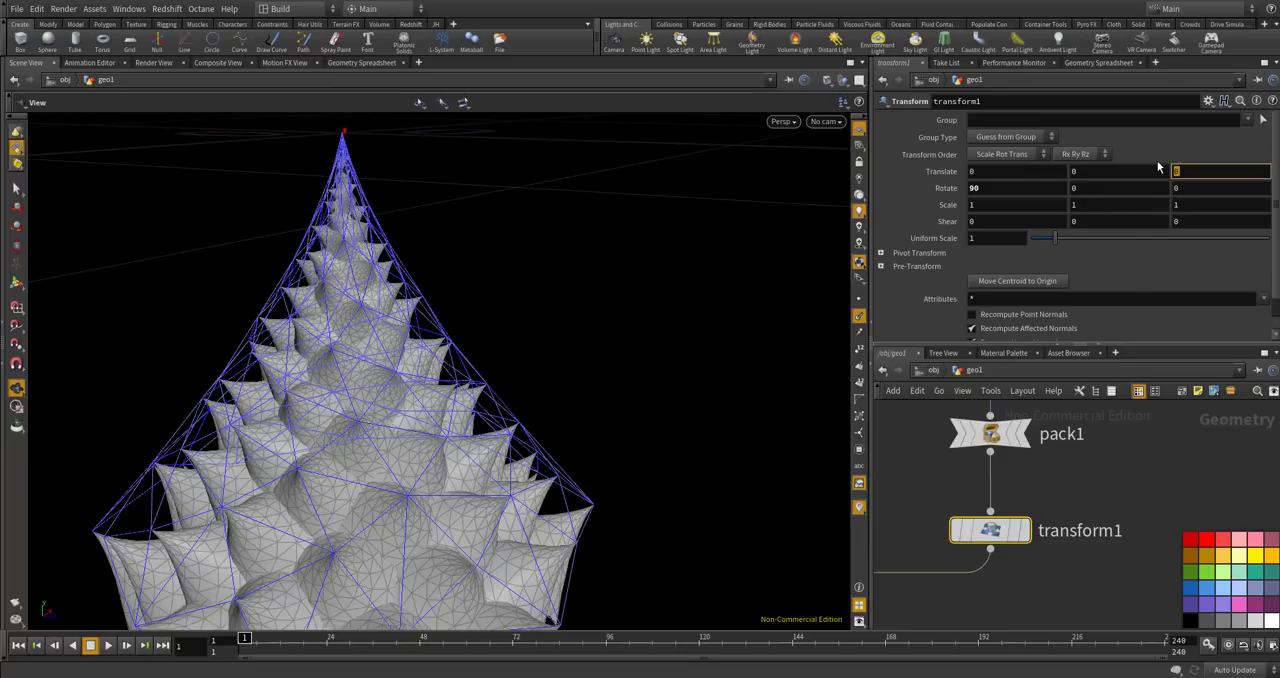
{"action": "key", "text": "Return"}
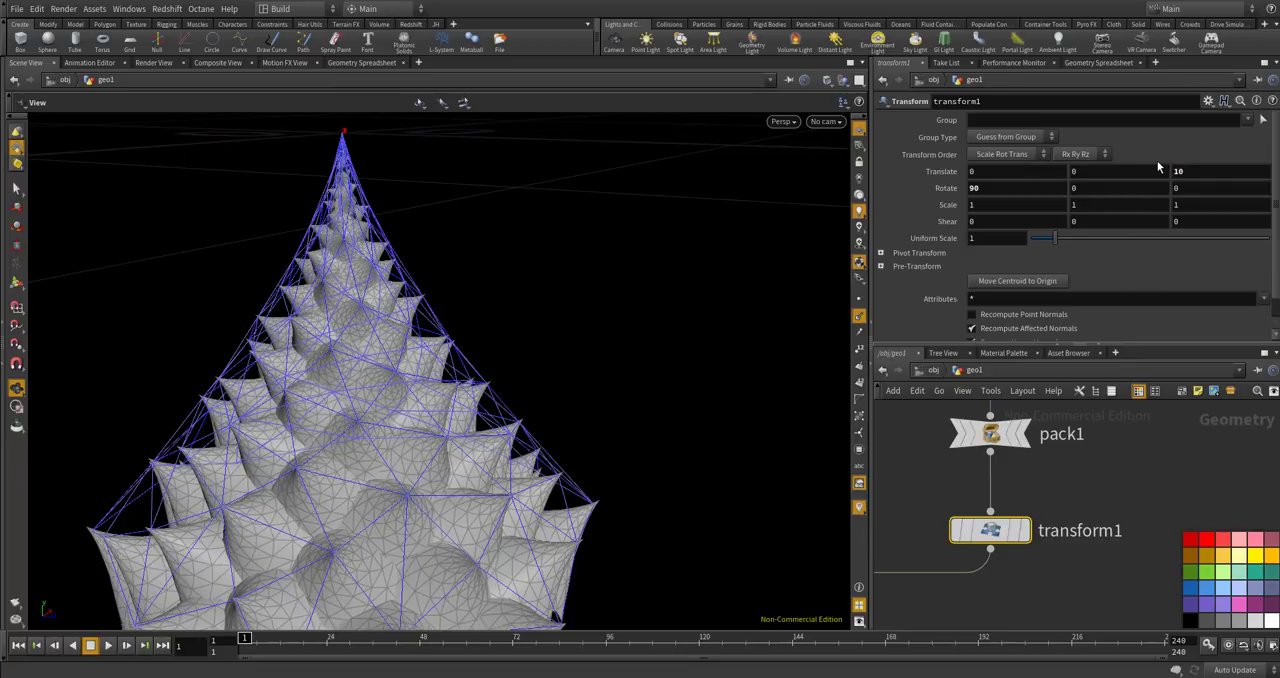
{"action": "scroll", "coordinate": [1072, 469], "scroll_direction": "down", "scroll_amount": 10}
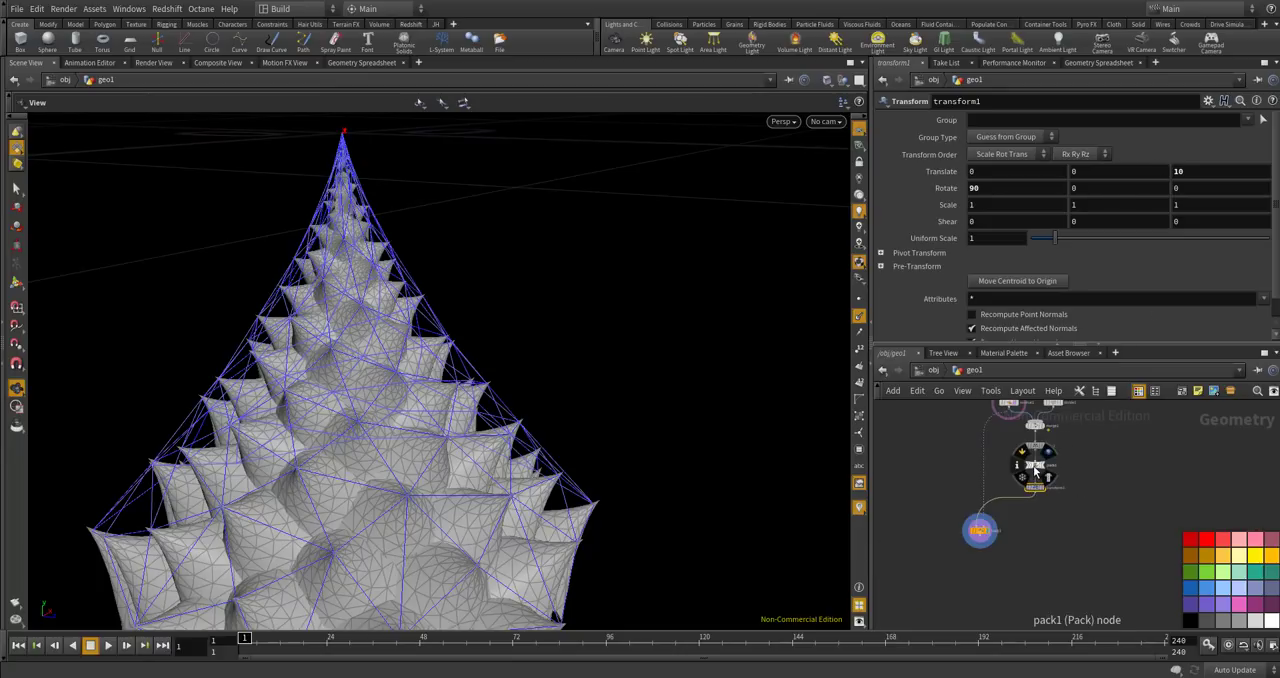
{"action": "scroll", "coordinate": [997, 508], "scroll_direction": "up", "scroll_amount": 8}
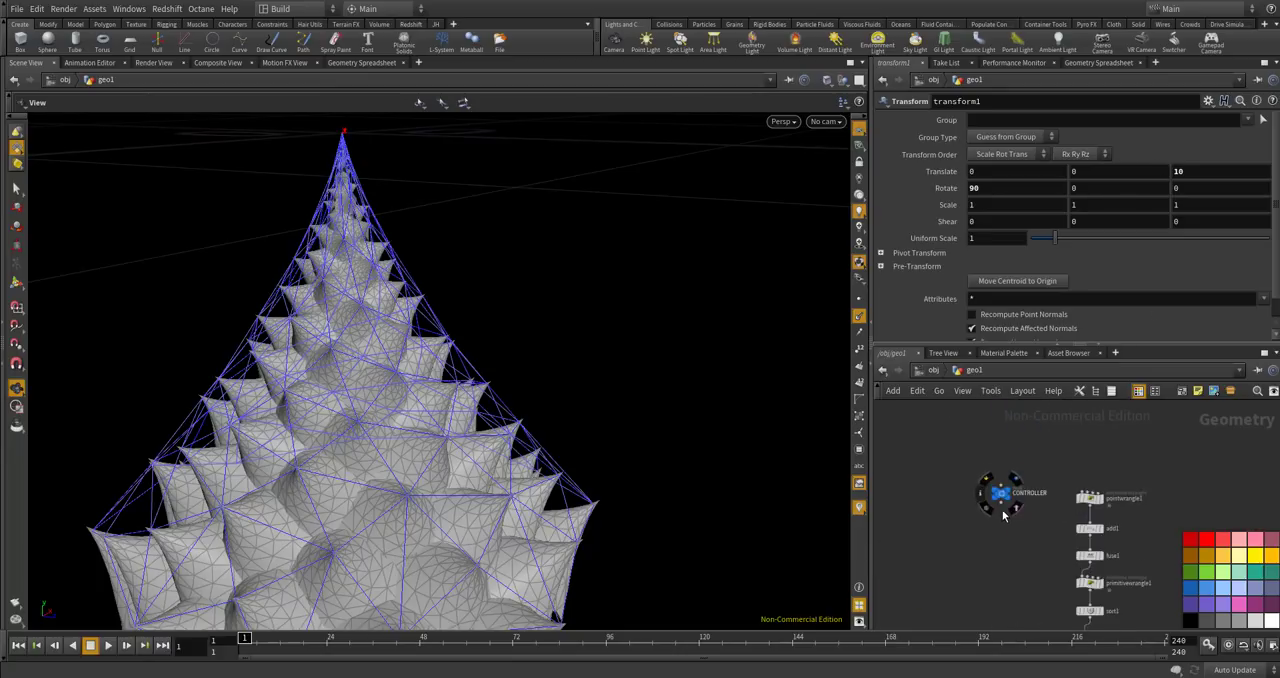
{"action": "left_click_drag", "start_coordinate": [310, 460], "coordinate": [290, 515]}
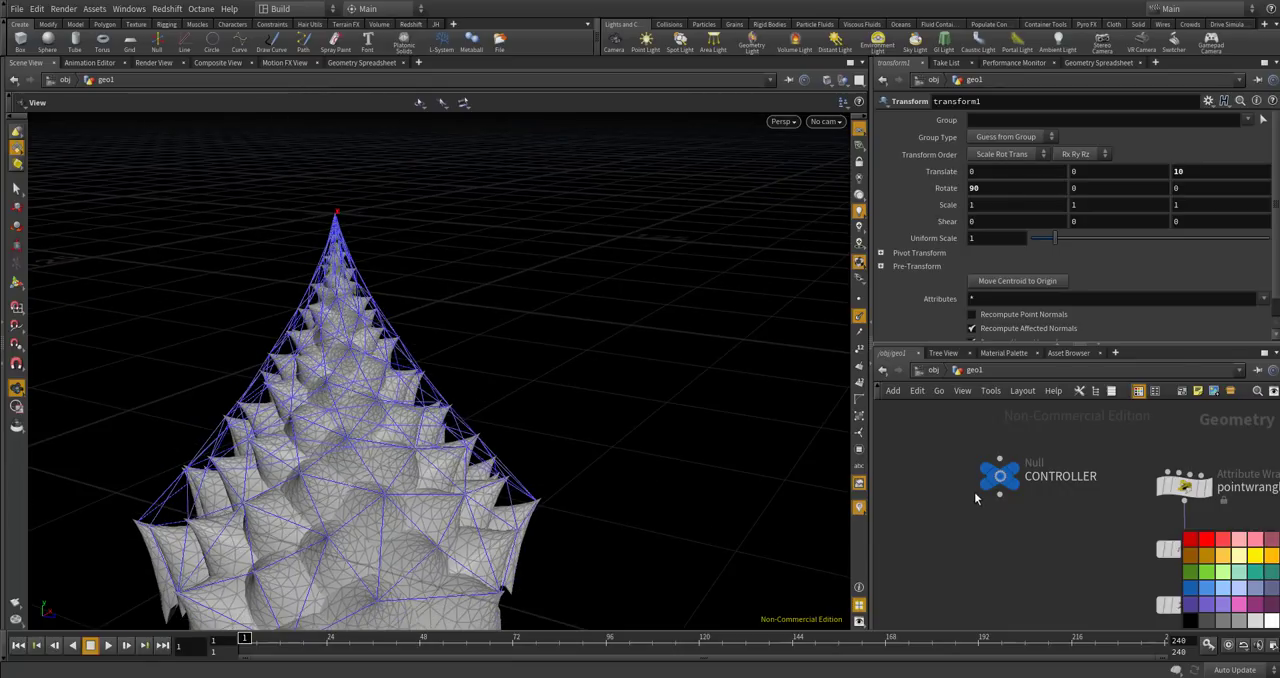
Link transform1's Z translation to CONTROLLER's num parameter by a relative reference and inspect the offset copies on the cone.
{"action": "left_click", "coordinate": [999, 476]}
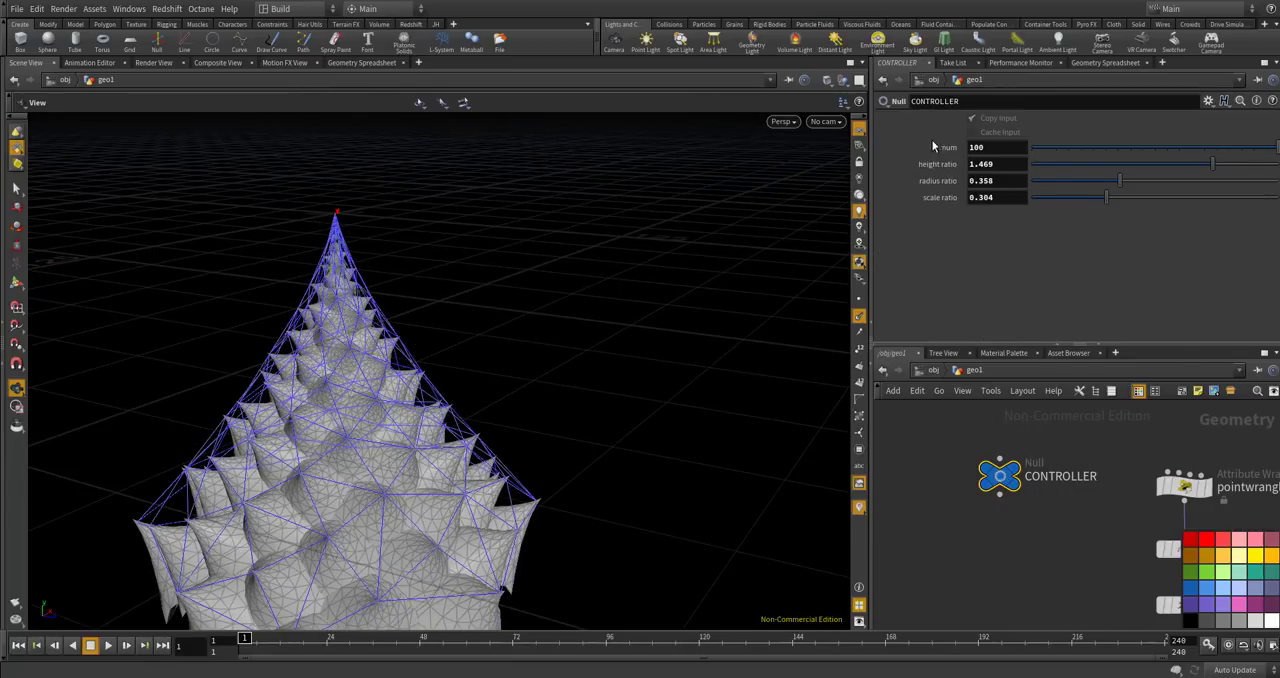
{"action": "right_click", "coordinate": [981, 147]}
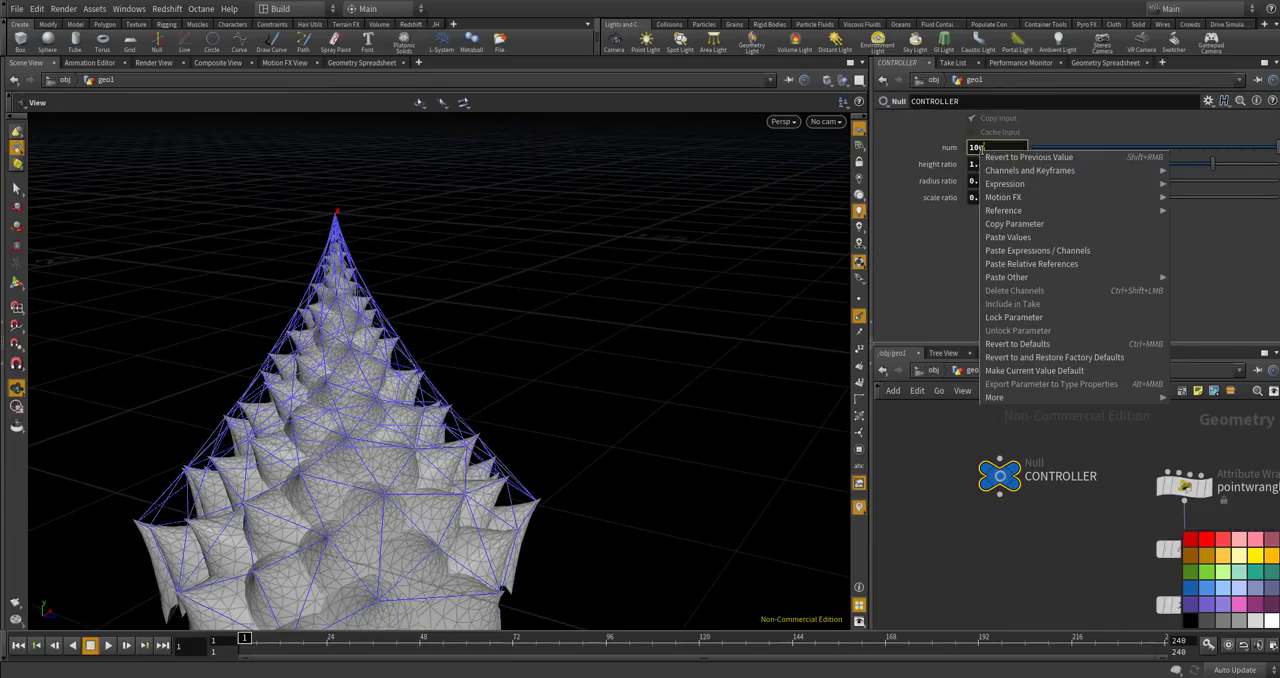
{"action": "left_click", "coordinate": [1004, 221]}
{"action": "scroll", "coordinate": [980, 447], "scroll_direction": "down", "scroll_amount": 3}
{"action": "scroll", "coordinate": [1010, 550], "scroll_direction": "up", "scroll_amount": 5}
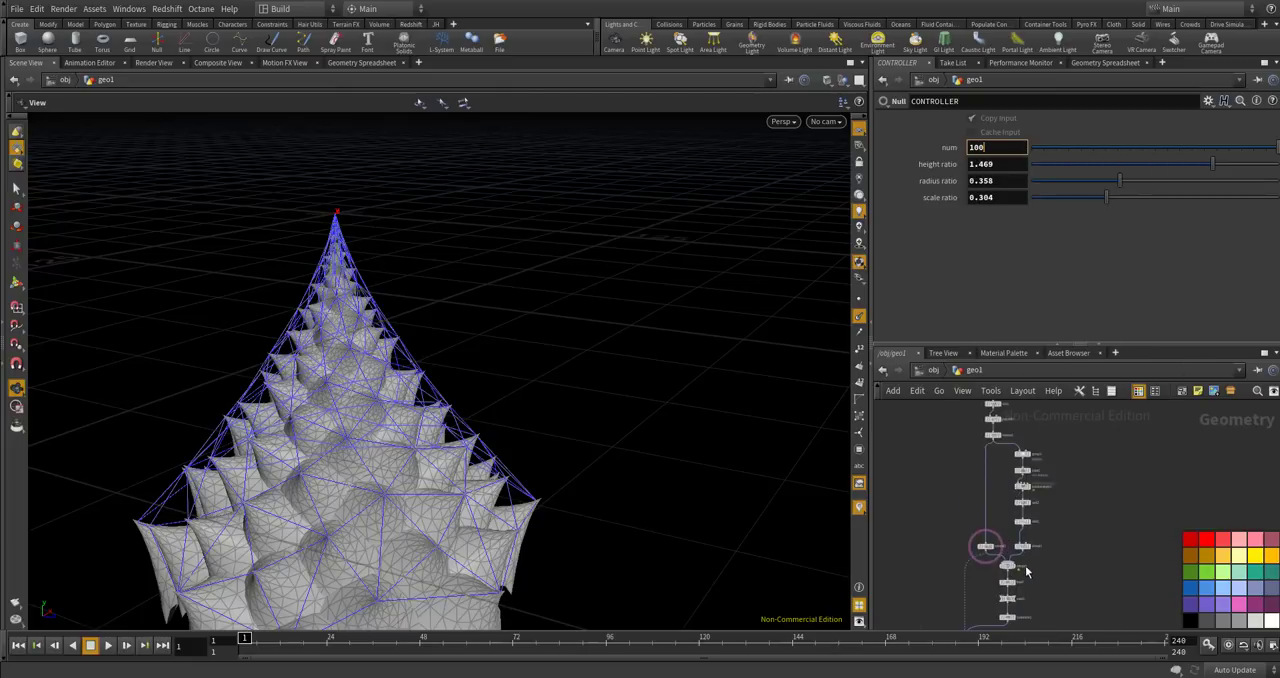
{"action": "scroll", "coordinate": [1010, 550], "scroll_direction": "down", "scroll_amount": 3}
{"action": "scroll", "coordinate": [1005, 546], "scroll_direction": "up", "scroll_amount": 4}
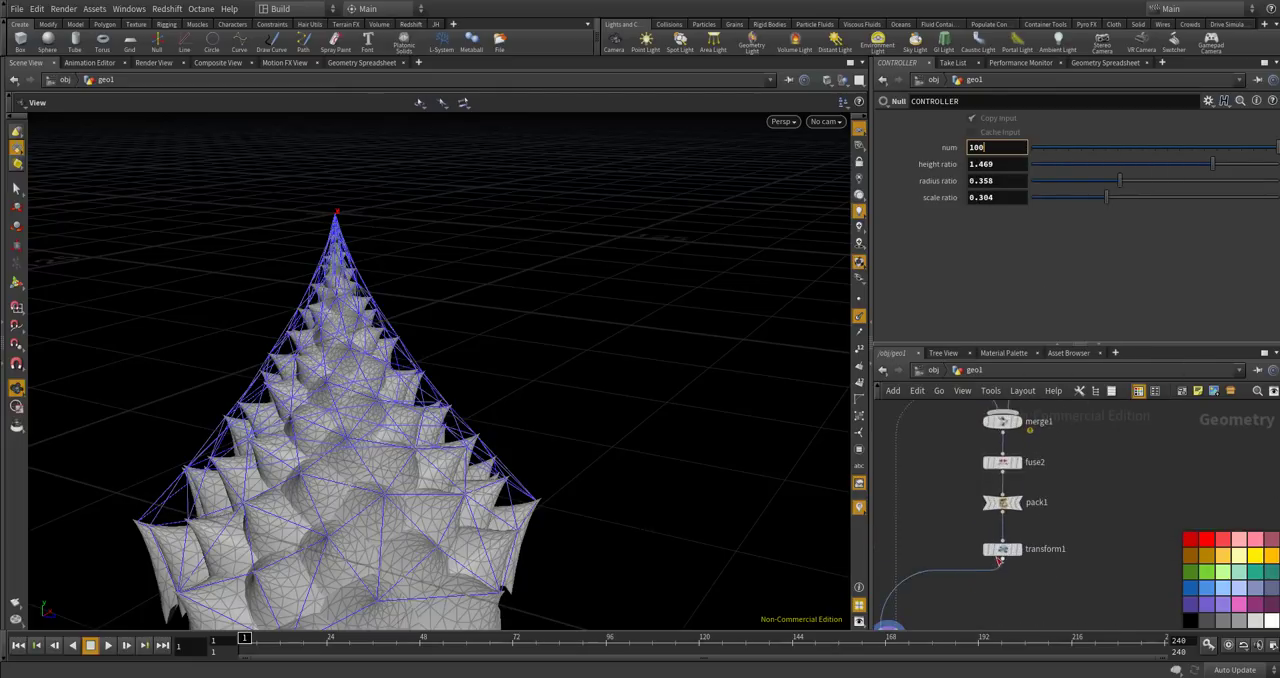
{"action": "left_click", "coordinate": [1005, 546]}
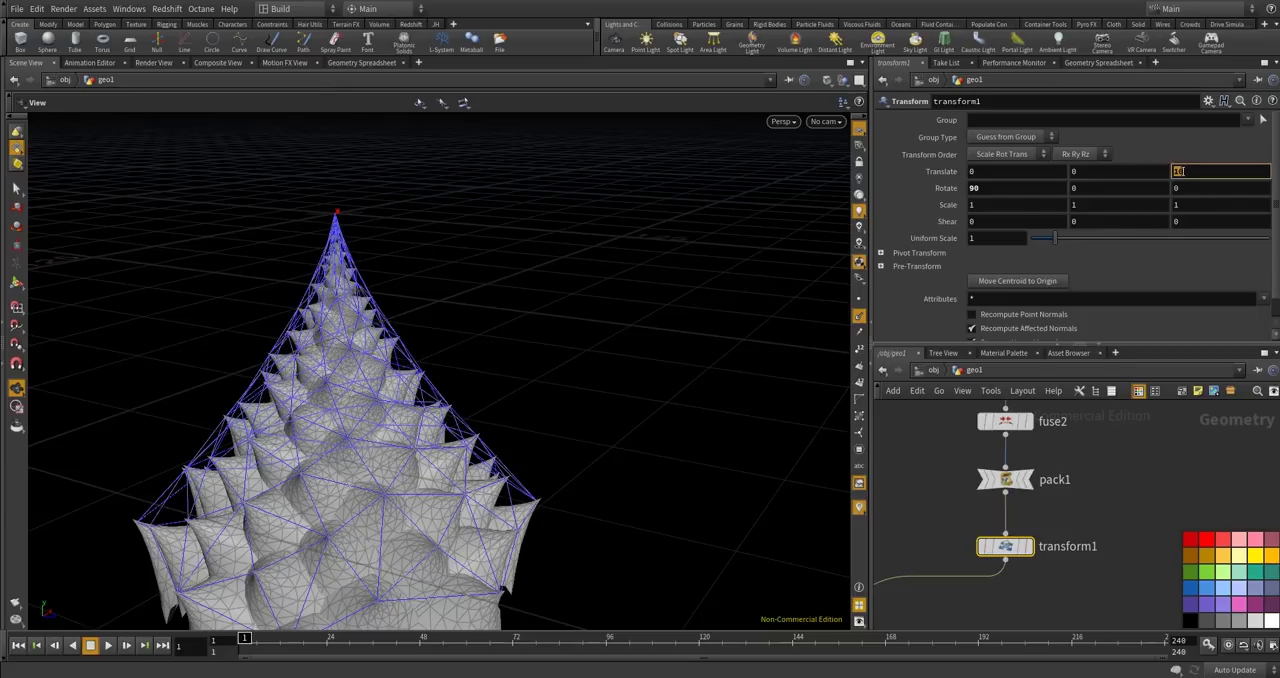
{"action": "right_click", "coordinate": [1210, 171]}
{"action": "left_click", "coordinate": [1204, 281]}
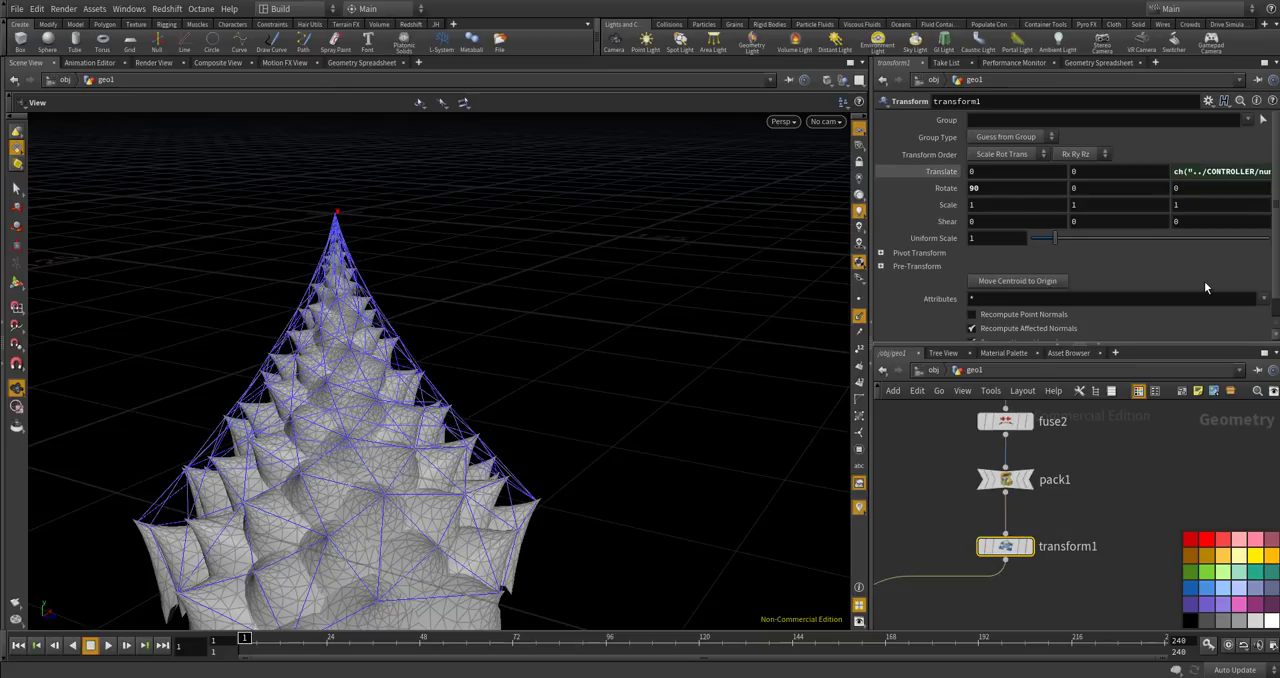
{"action": "left_click_drag", "start_coordinate": [519, 428], "coordinate": [490, 306]}
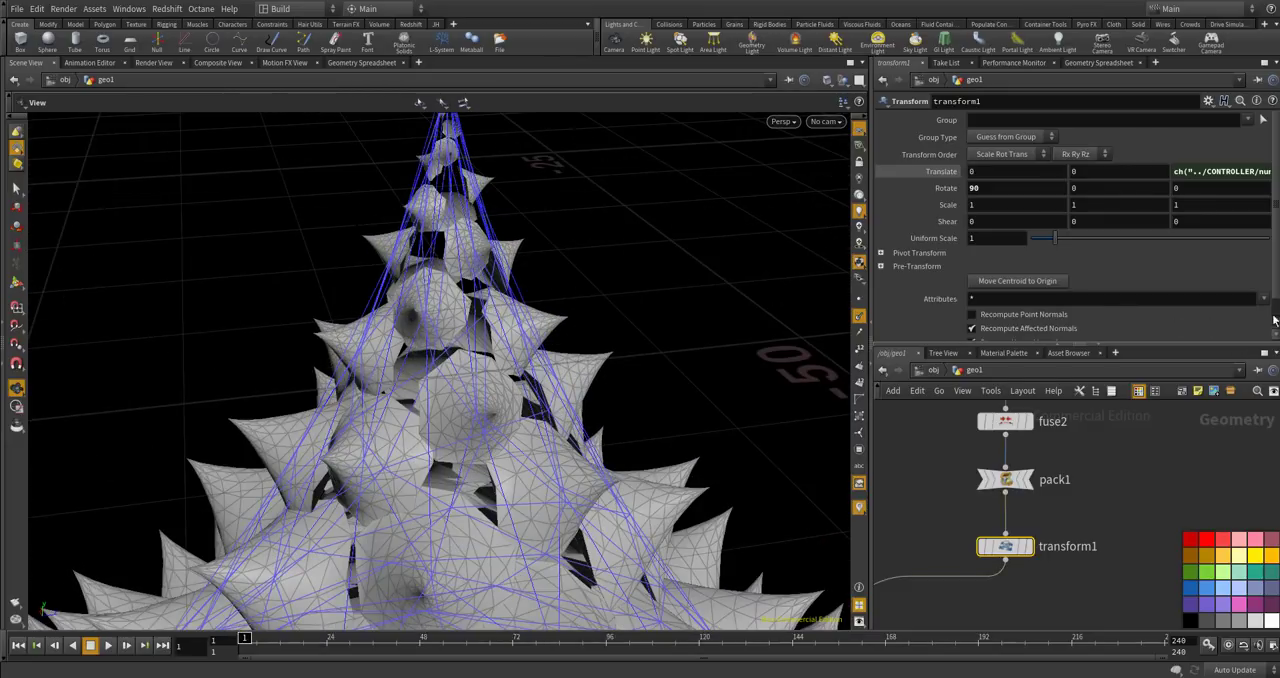
{"action": "left_click_drag", "start_coordinate": [648, 358], "coordinate": [518, 408]}
Set CONTROLLER's num to 80.
{"action": "scroll", "coordinate": [1043, 524], "scroll_direction": "down", "scroll_amount": 6}
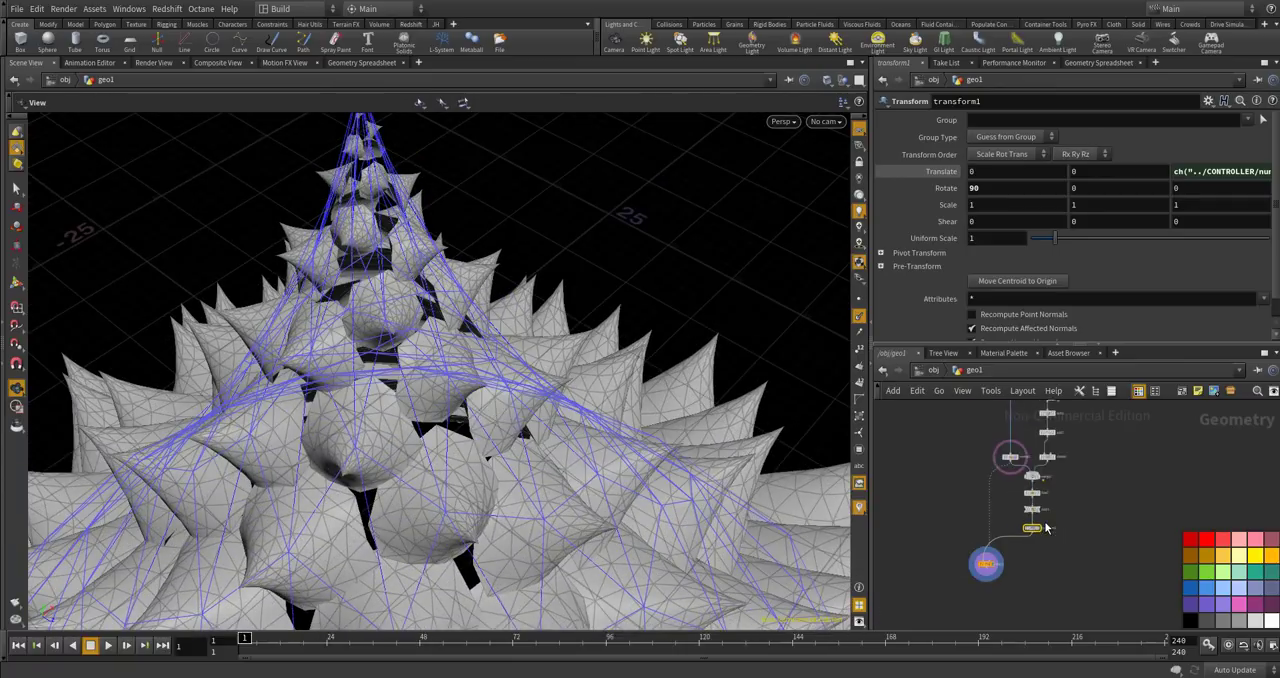
{"action": "scroll", "coordinate": [680, 417], "scroll_direction": "down", "scroll_amount": 3}
{"action": "left_click_drag", "start_coordinate": [680, 417], "coordinate": [690, 372]}
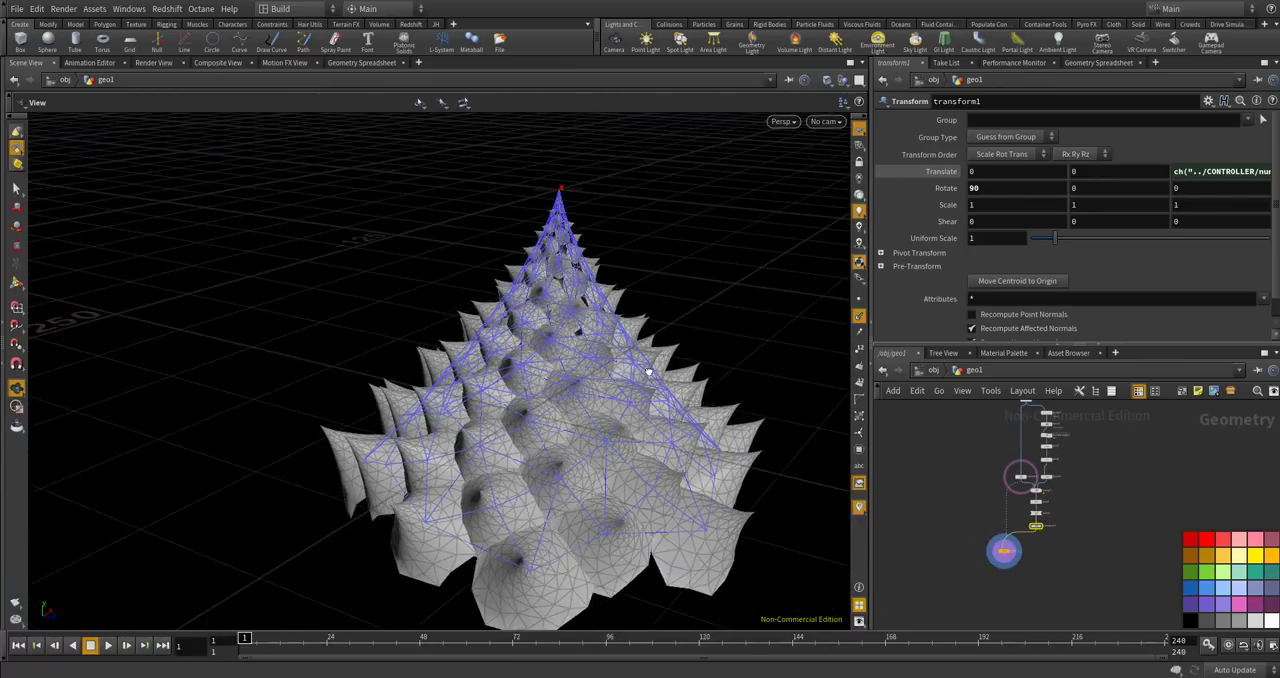
{"action": "scroll", "coordinate": [945, 470], "scroll_direction": "down", "scroll_amount": 4}
{"action": "scroll", "coordinate": [940, 479], "scroll_direction": "up", "scroll_amount": 8}
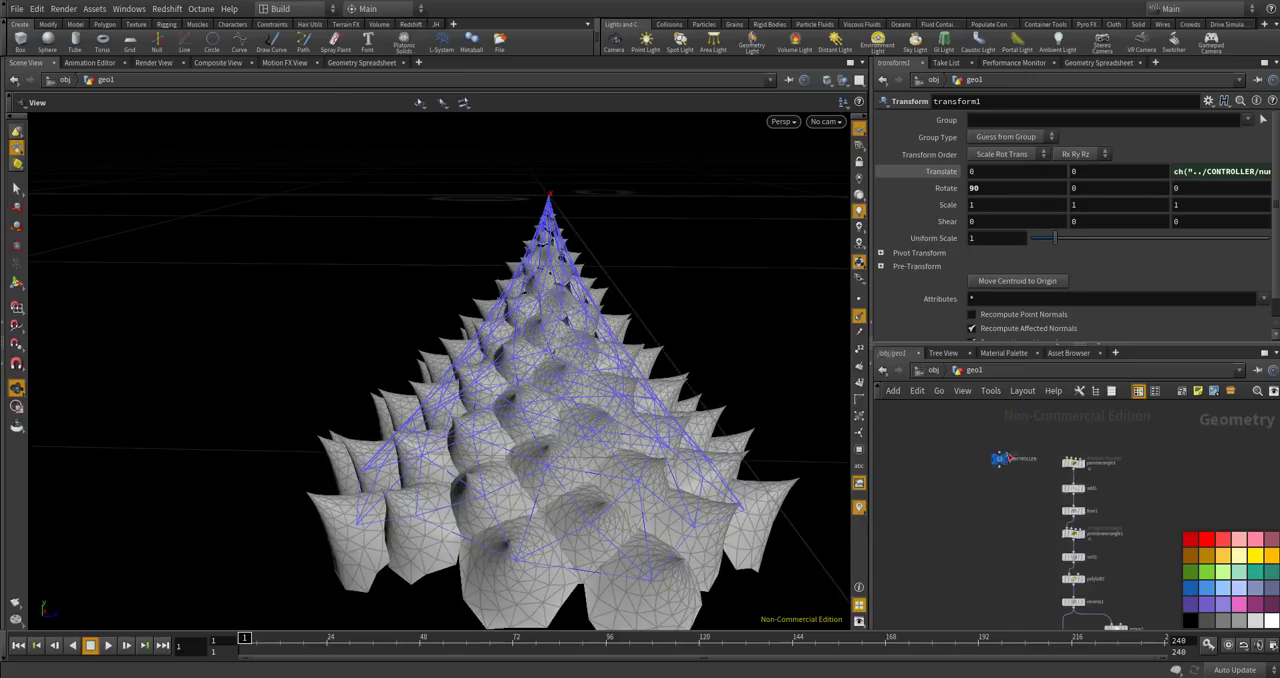
{"action": "left_click", "coordinate": [942, 480]}
{"action": "type", "text": "80"}
{"action": "key", "text": "Return"}
{"action": "left_click_drag", "start_coordinate": [657, 426], "coordinate": [723, 443]}
Display normal1's base cone, then switch the display back to copy1 to compare it with the copied cones.
{"action": "scroll", "coordinate": [1100, 595], "scroll_direction": "down", "scroll_amount": 3}
{"action": "scroll", "coordinate": [972, 438], "scroll_direction": "down", "scroll_amount": 7}
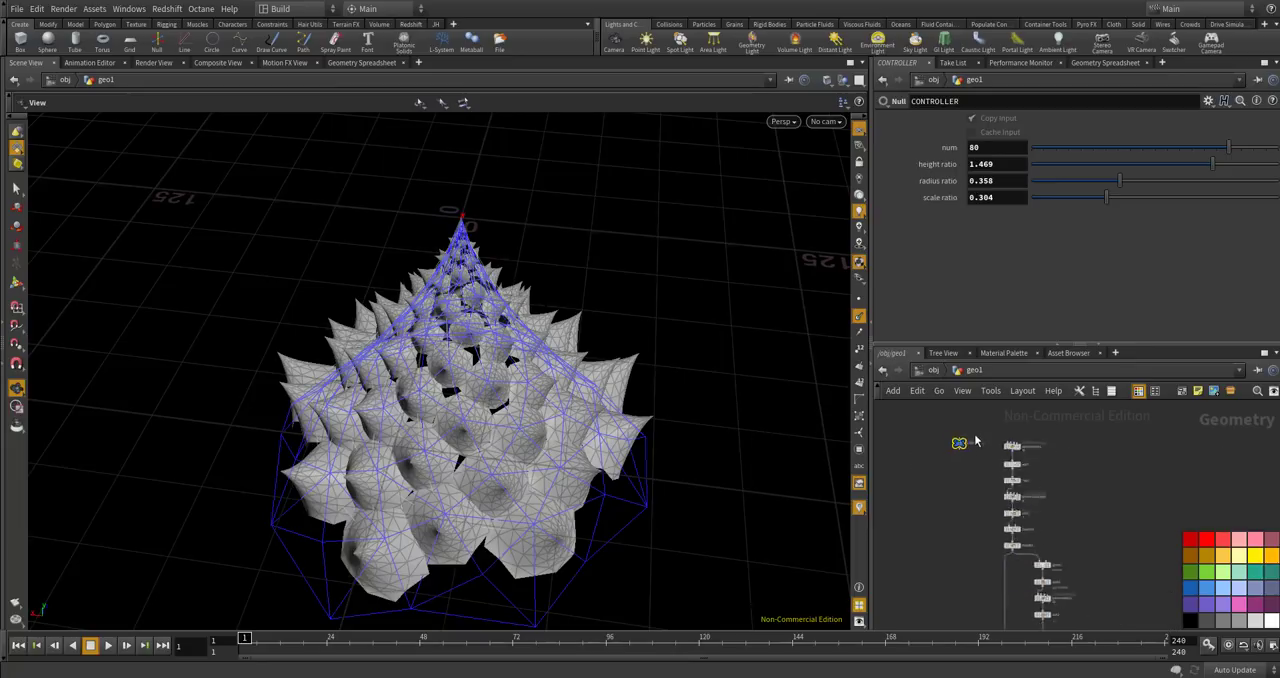
{"action": "scroll", "coordinate": [986, 503], "scroll_direction": "up", "scroll_amount": 7}
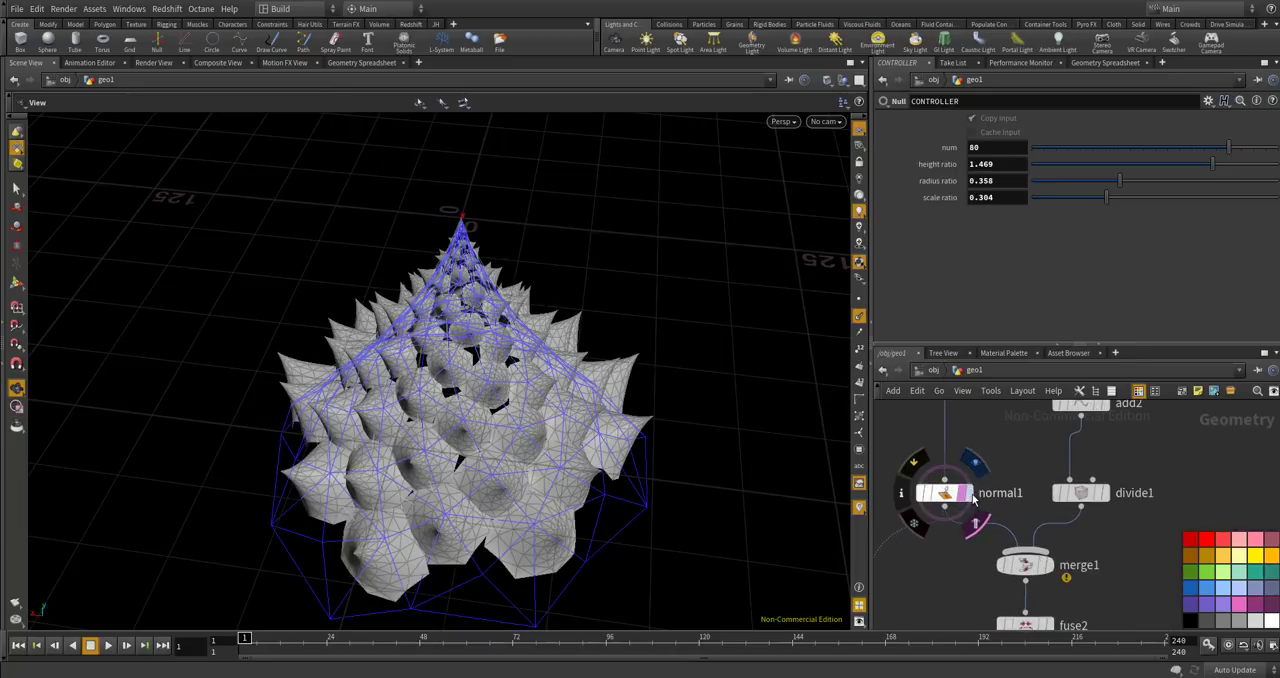
{"action": "left_click", "coordinate": [965, 493]}
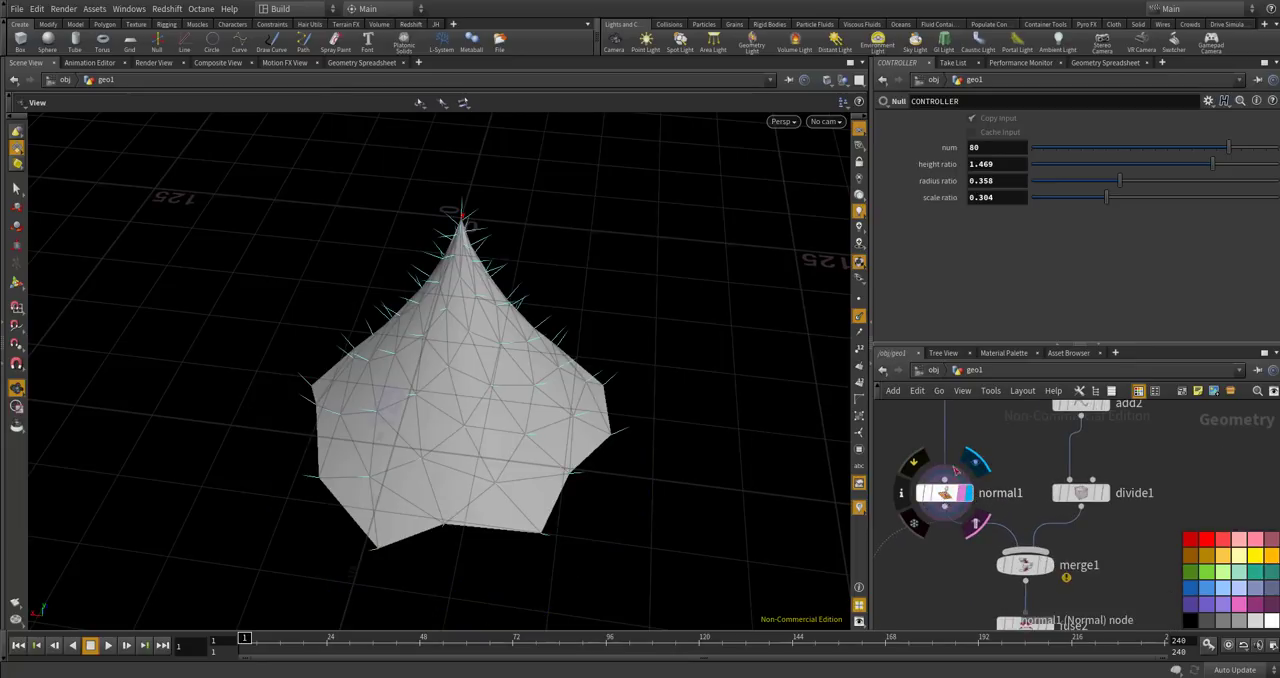
{"action": "scroll", "coordinate": [972, 445], "scroll_direction": "down", "scroll_amount": 5}
{"action": "scroll", "coordinate": [993, 533], "scroll_direction": "up", "scroll_amount": 4}
{"action": "scroll", "coordinate": [990, 480], "scroll_direction": "down", "scroll_amount": 4}
{"action": "scroll", "coordinate": [938, 582], "scroll_direction": "up", "scroll_amount": 3}
{"action": "scroll", "coordinate": [960, 530], "scroll_direction": "up", "scroll_amount": 3}
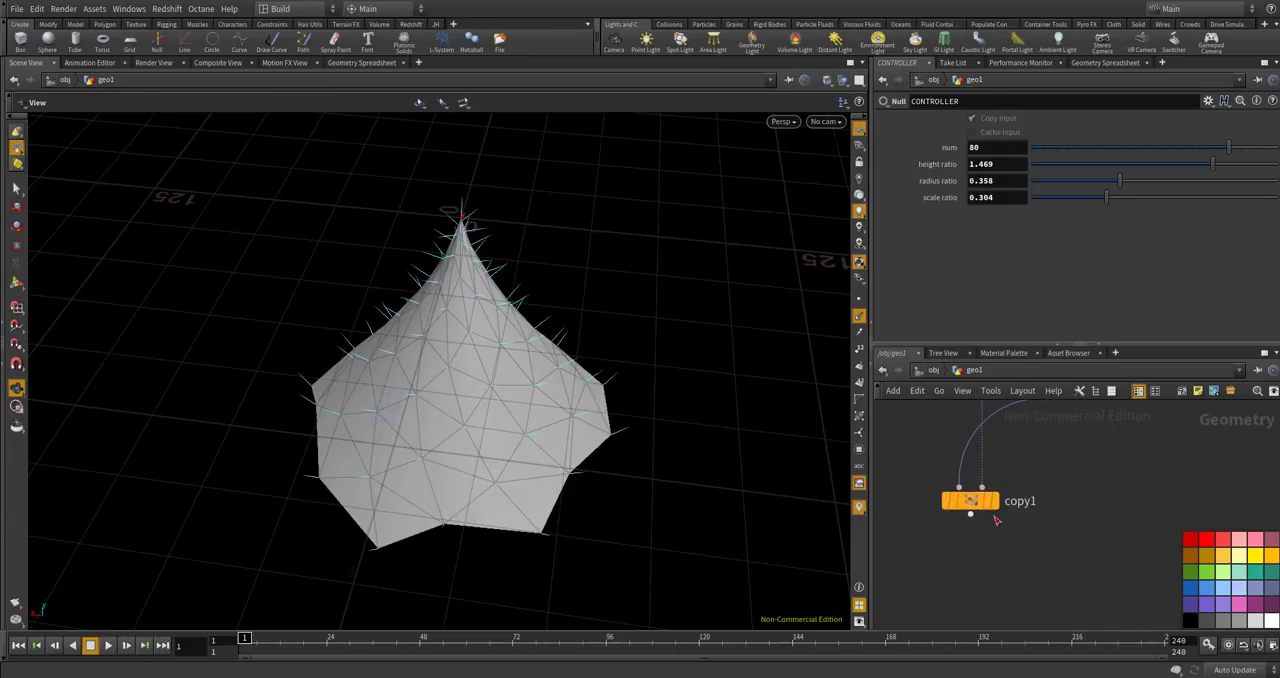
{"action": "left_click", "coordinate": [1005, 466]}
{"action": "left_click", "coordinate": [975, 500]}
{"action": "left_click_drag", "start_coordinate": [624, 371], "coordinate": [549, 382]}
{"action": "scroll", "coordinate": [478, 302], "scroll_direction": "up", "scroll_amount": 6}
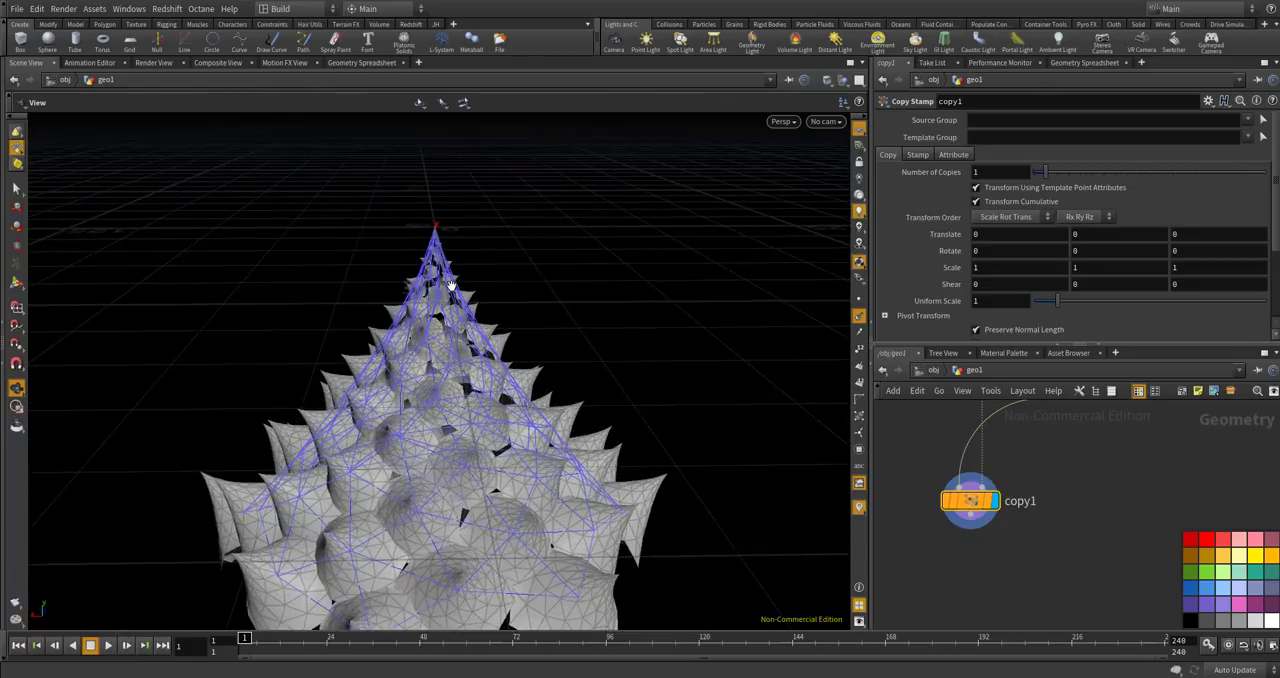
Examine the gaps between the copied cones from several angles and the fuse2, pack1 and transform1 nodes feeding copy1.
{"action": "left_click_drag", "start_coordinate": [472, 300], "coordinate": [420, 338]}
{"action": "scroll", "coordinate": [417, 342], "scroll_direction": "up", "scroll_amount": 5}
{"action": "scroll", "coordinate": [417, 342], "scroll_direction": "down", "scroll_amount": 10}
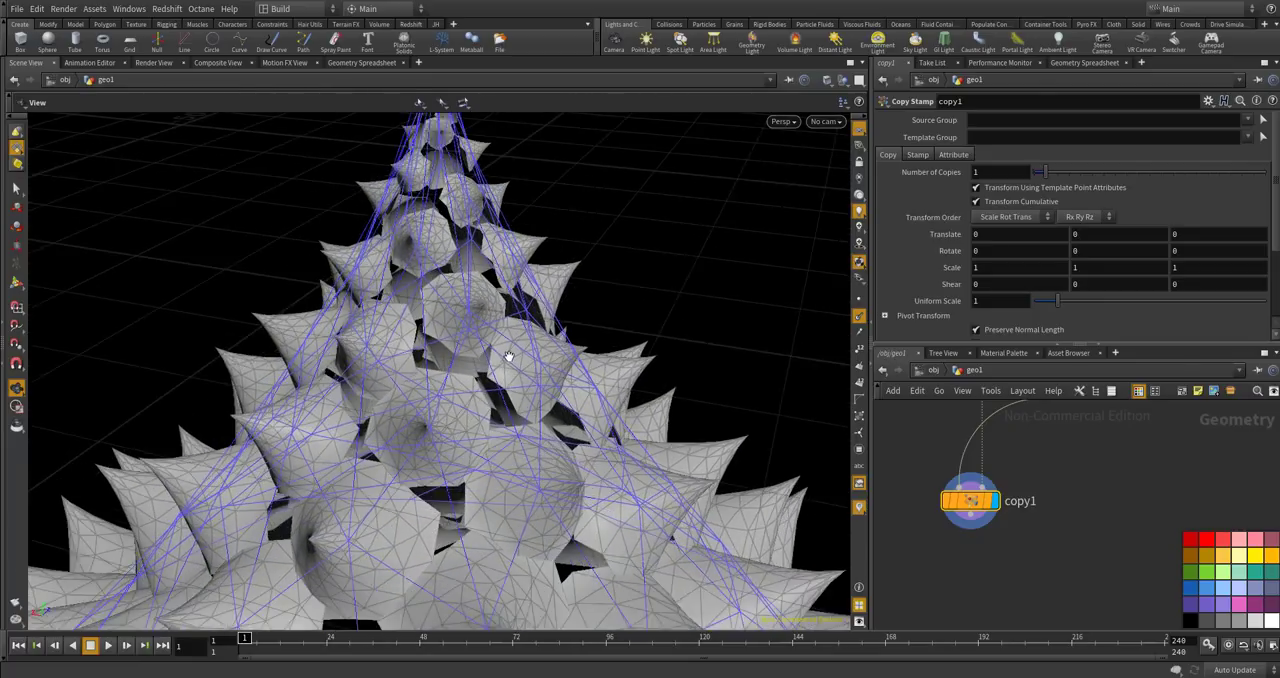
{"action": "left_click_drag", "start_coordinate": [344, 411], "coordinate": [590, 366]}
{"action": "left_click_drag", "start_coordinate": [539, 250], "coordinate": [568, 400]}
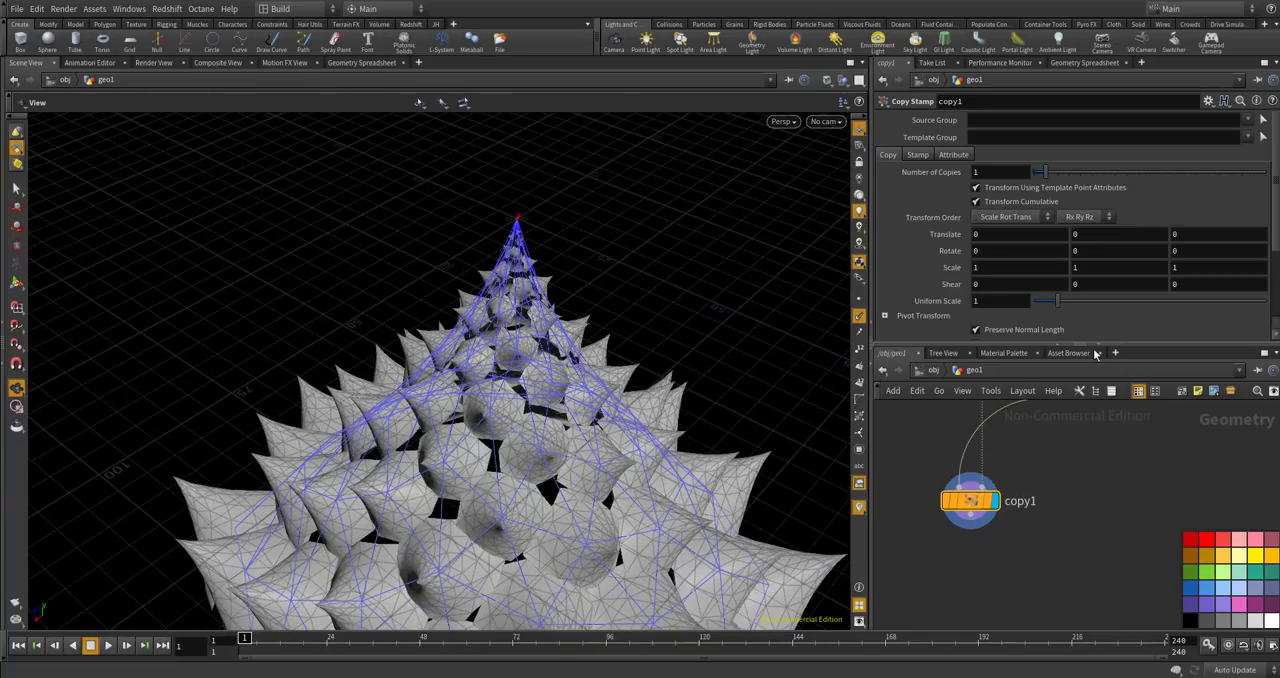
{"action": "scroll", "coordinate": [1037, 495], "scroll_direction": "down", "scroll_amount": 5}
{"action": "middle_click_drag", "start_coordinate": [1055, 477], "coordinate": [1045, 545]}
{"action": "scroll", "coordinate": [1043, 508], "scroll_direction": "up", "scroll_amount": 7}
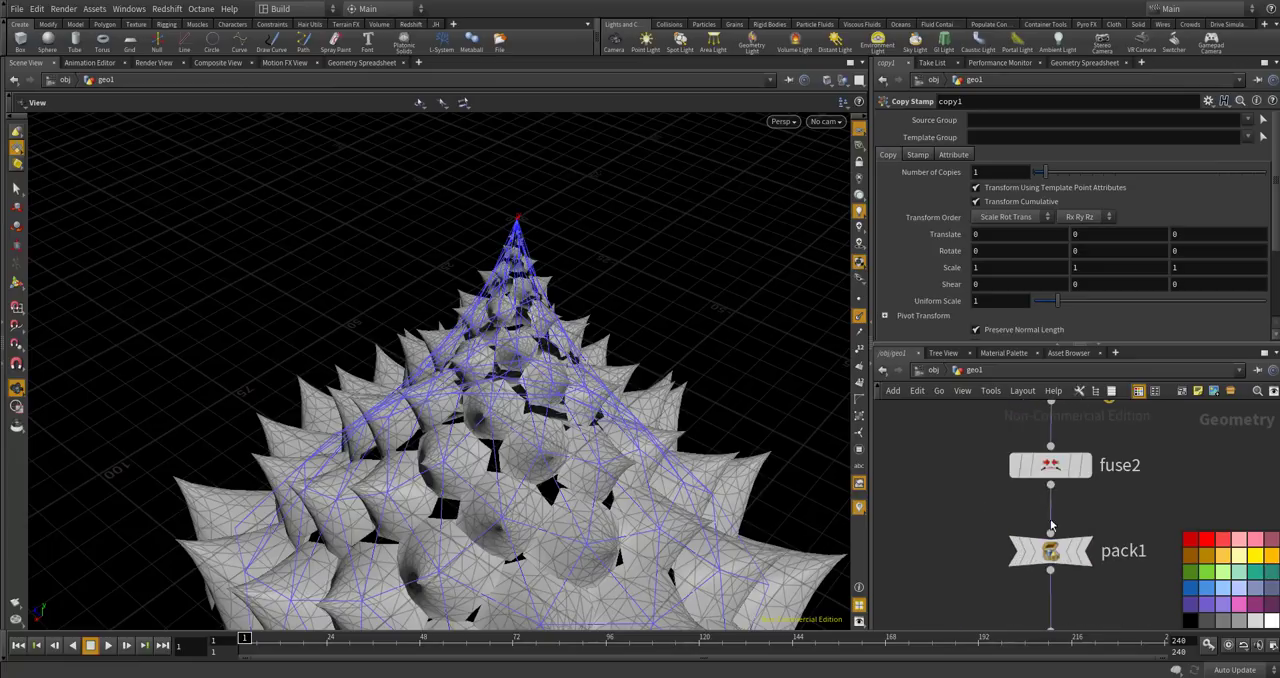
{"action": "scroll", "coordinate": [1087, 532], "scroll_direction": "down", "scroll_amount": 4}
{"action": "left_click_drag", "start_coordinate": [477, 458], "coordinate": [517, 383]}
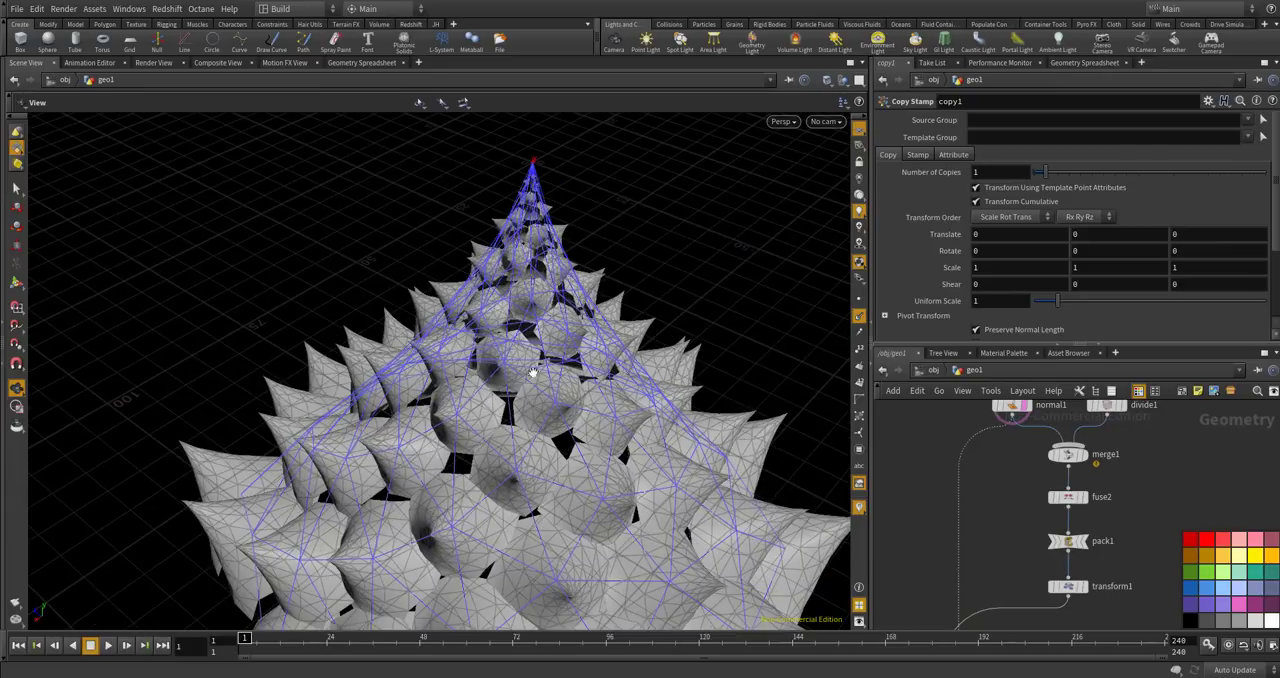
Review the pscale setpointattrib line in pointwrangle1's code.
{"action": "scroll", "coordinate": [1060, 540], "scroll_direction": "down", "scroll_amount": 8}
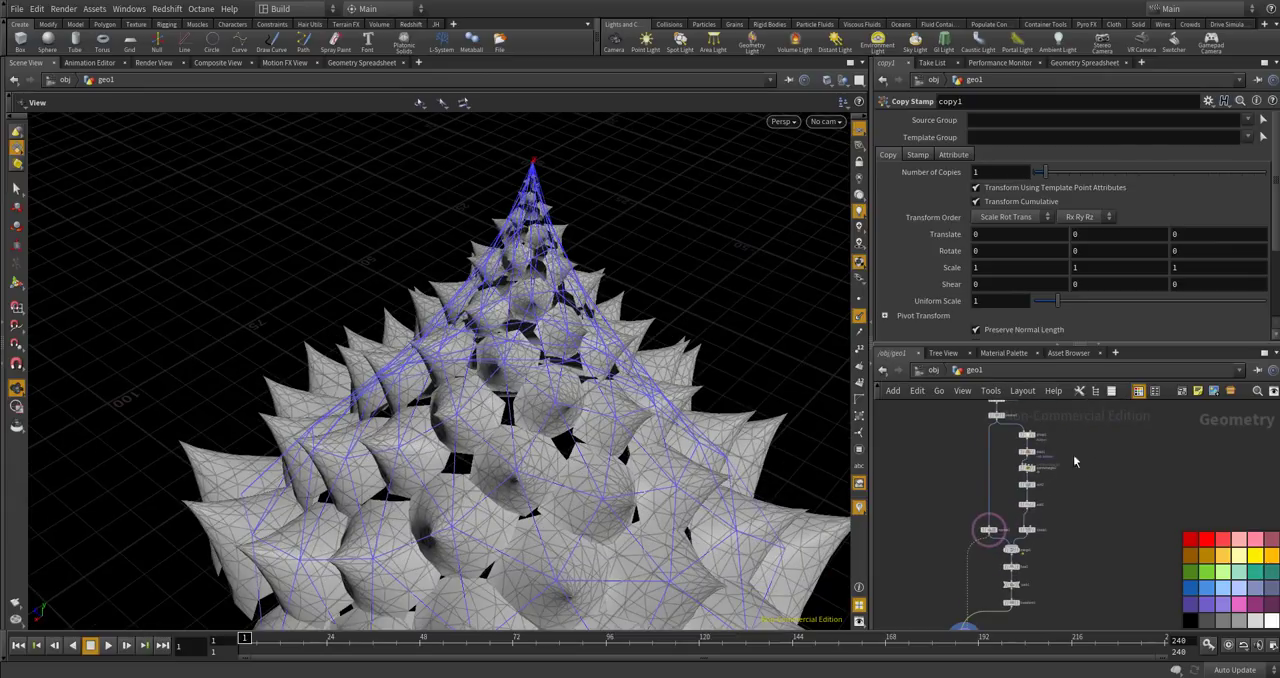
{"action": "scroll", "coordinate": [1088, 566], "scroll_direction": "up", "scroll_amount": 6}
{"action": "left_click", "coordinate": [972, 414]}
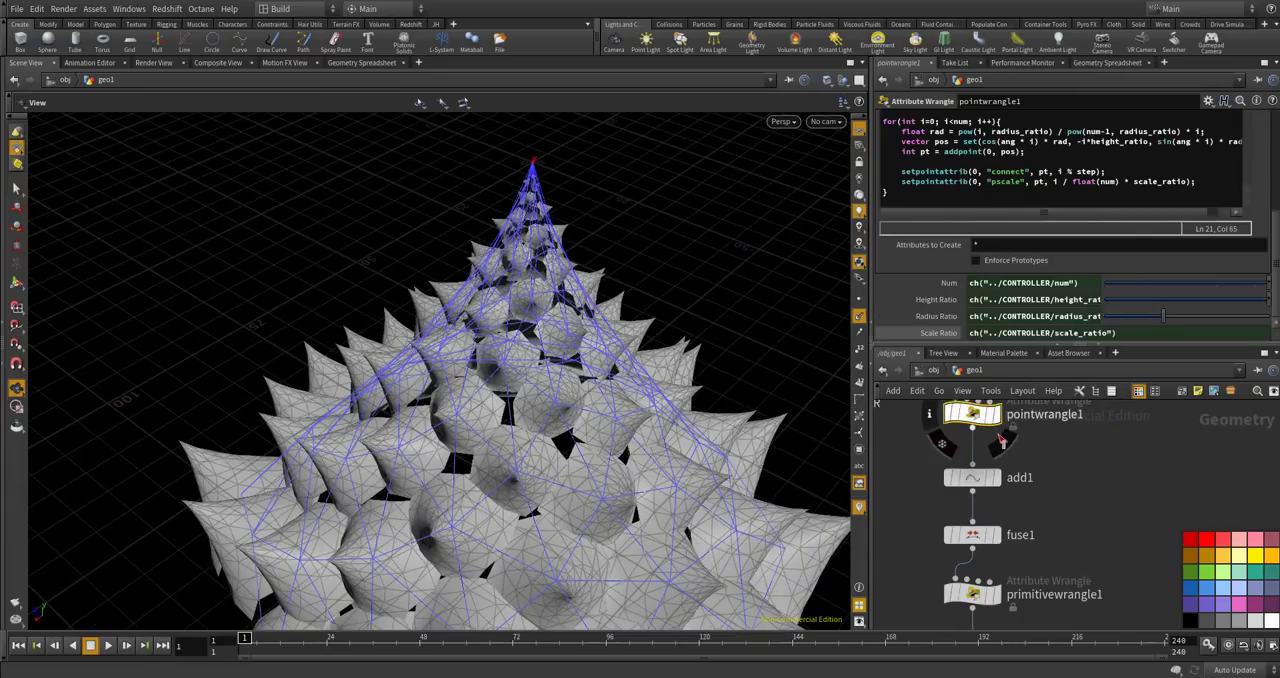
{"action": "left_click", "coordinate": [1123, 181]}
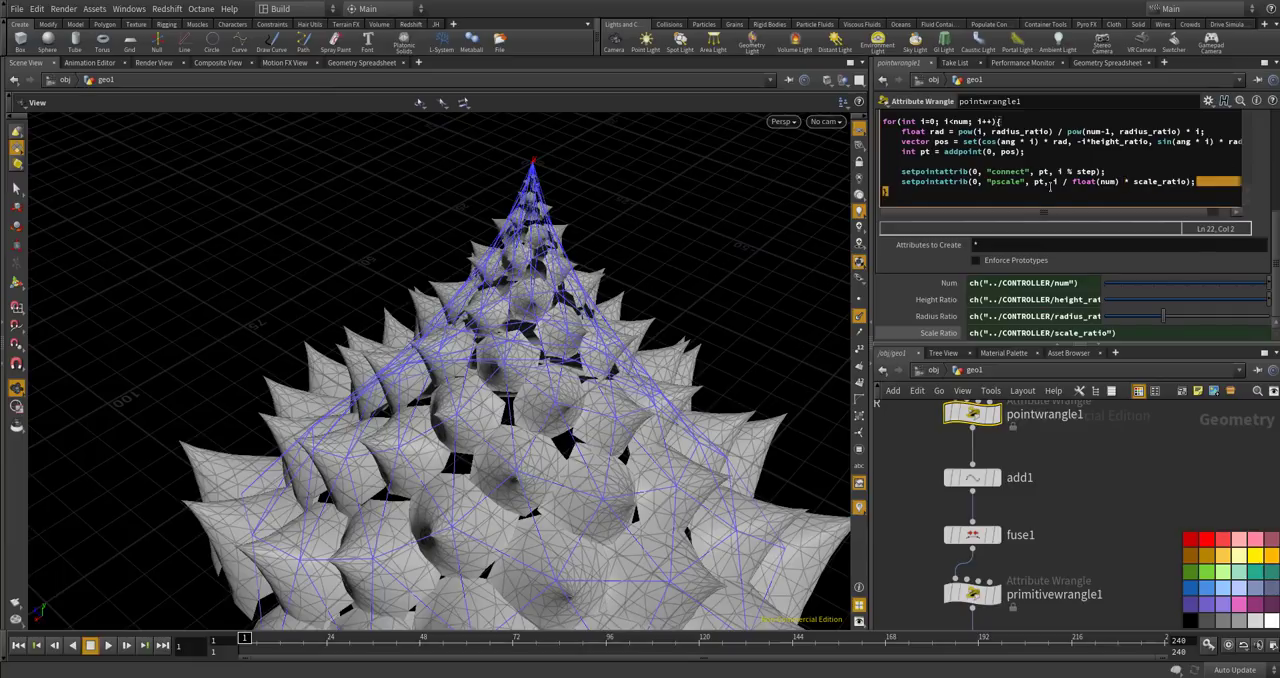
{"action": "left_click_drag", "start_coordinate": [1066, 184], "coordinate": [913, 183]}
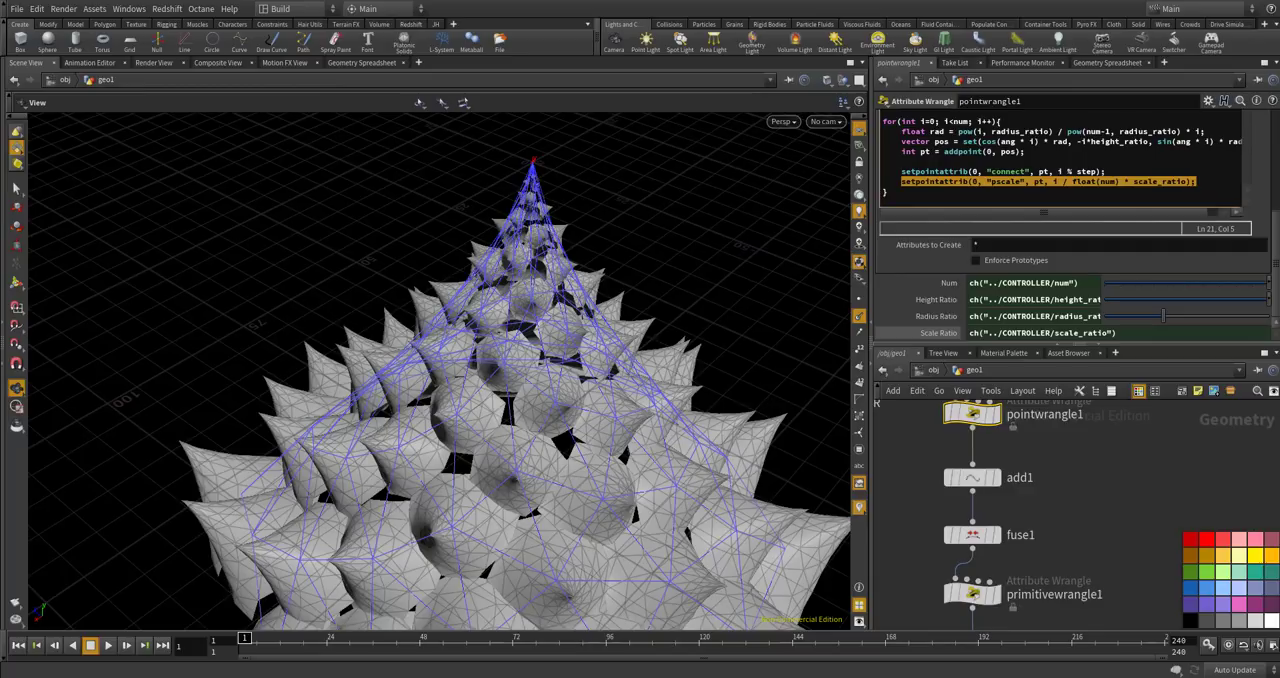
{"action": "left_click", "coordinate": [1169, 188]}
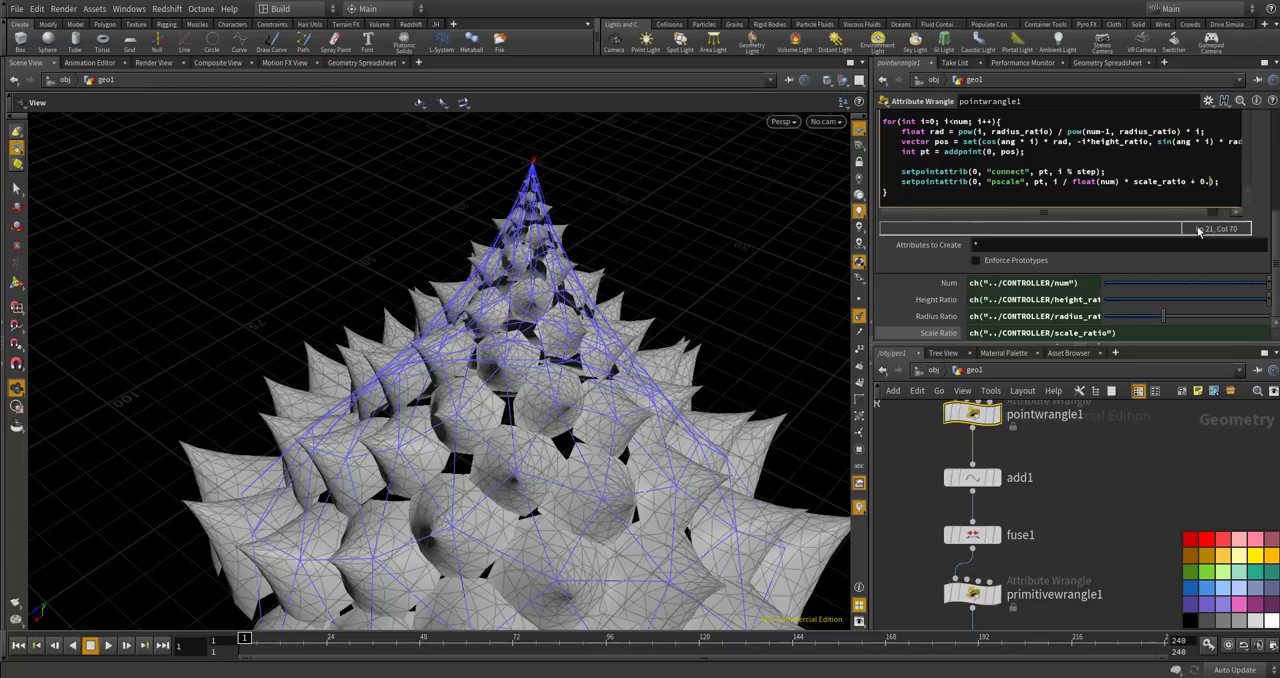
Try constant pscale offsets of 0.1 and 0.01 in pointwrangle1's setpointattrib line, settling on 0.015.
{"action": "left_click", "coordinate": [1112, 479]}
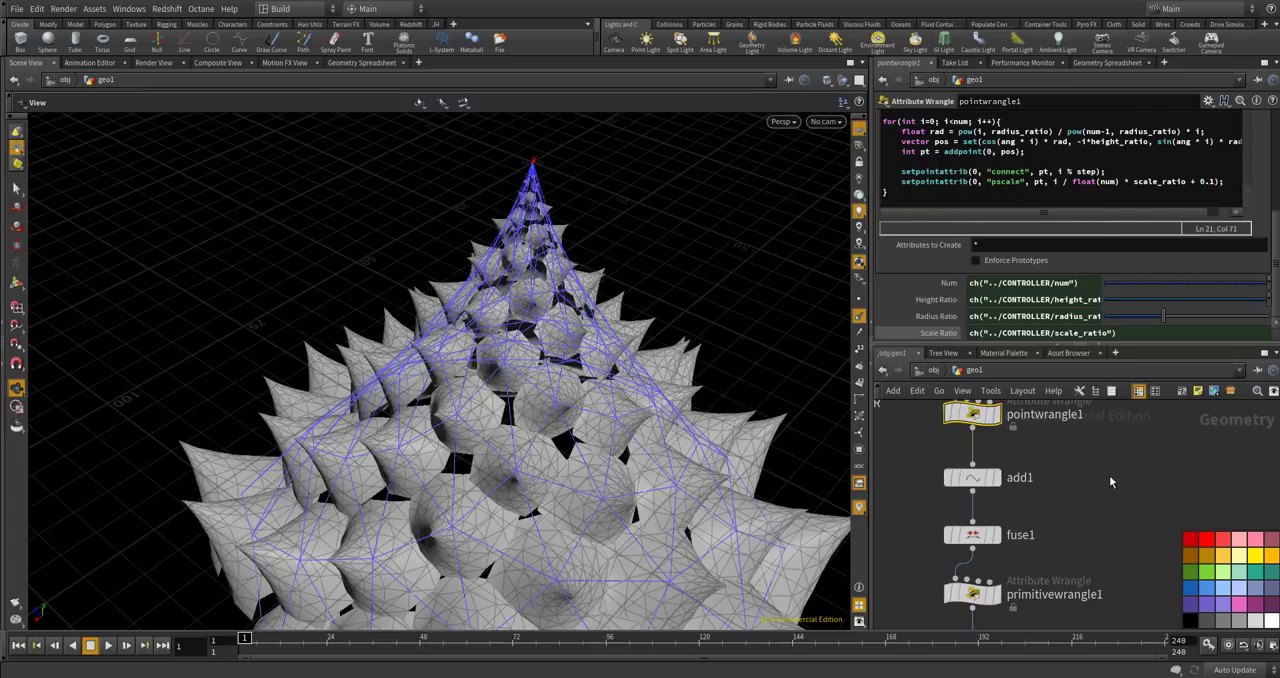
{"action": "left_click_drag", "start_coordinate": [623, 390], "coordinate": [611, 350]}
{"action": "left_click", "coordinate": [1212, 182]}
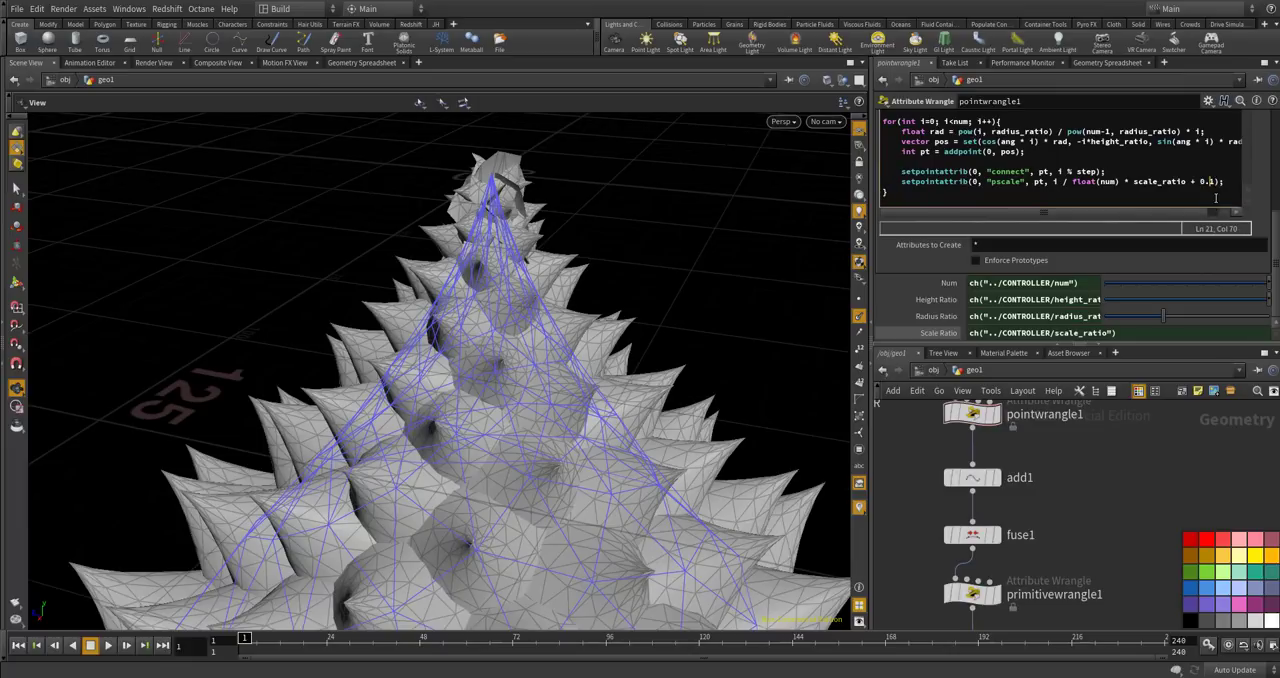
{"action": "type", "text": "0"}
{"action": "left_click", "coordinate": [1114, 463]}
{"action": "mouse_move", "coordinate": [688, 326]}
{"action": "left_mouse_down"}
{"action": "mouse_move", "coordinate": [680, 286]}
{"action": "mouse_move", "coordinate": [761, 263]}
{"action": "mouse_move", "coordinate": [664, 318]}
{"action": "left_mouse_up"}
{"action": "left_click", "coordinate": [1221, 183]}
{"action": "type", "text": "5"}
{"action": "left_click", "coordinate": [1152, 482]}
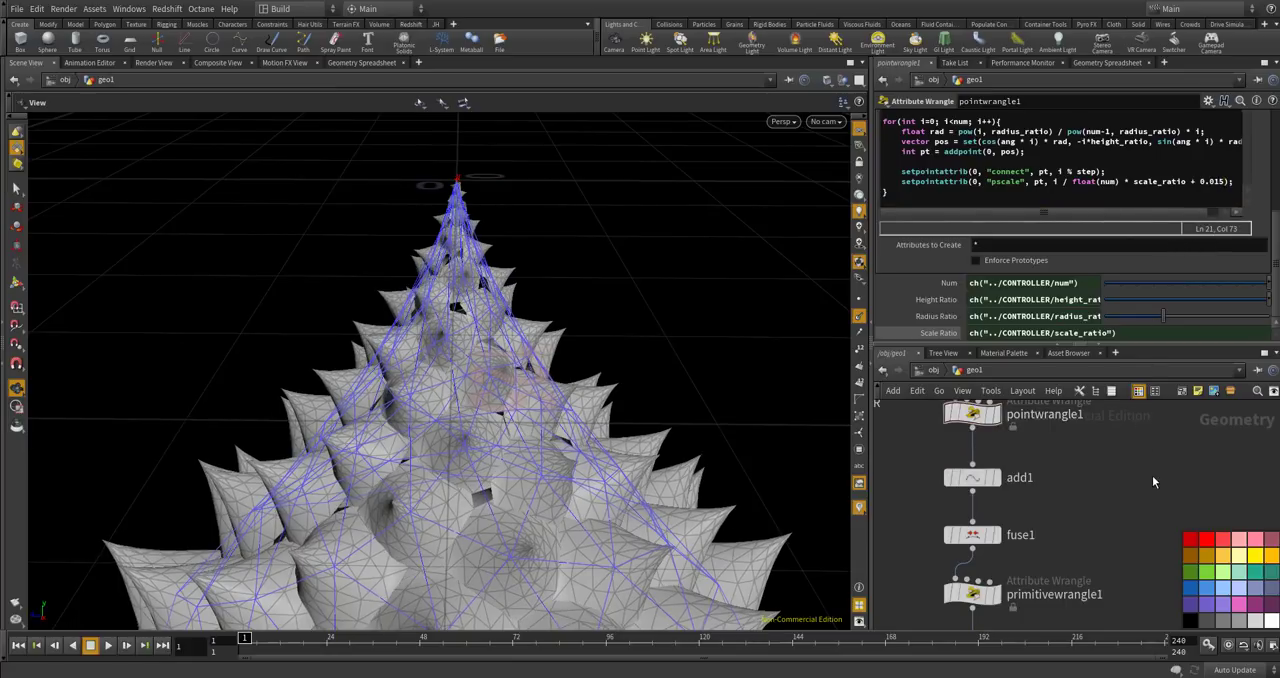
Try another pscale offset in pointwrangle1, return it to 0.015 and inspect the copied cones from several angles.
{"action": "left_click_drag", "start_coordinate": [585, 328], "coordinate": [590, 258]}
{"action": "scroll", "coordinate": [590, 258], "scroll_direction": "down", "scroll_amount": 2}
{"action": "left_click_drag", "start_coordinate": [1213, 181], "coordinate": [1227, 181]}
{"action": "left_click_drag", "start_coordinate": [605, 397], "coordinate": [697, 322]}
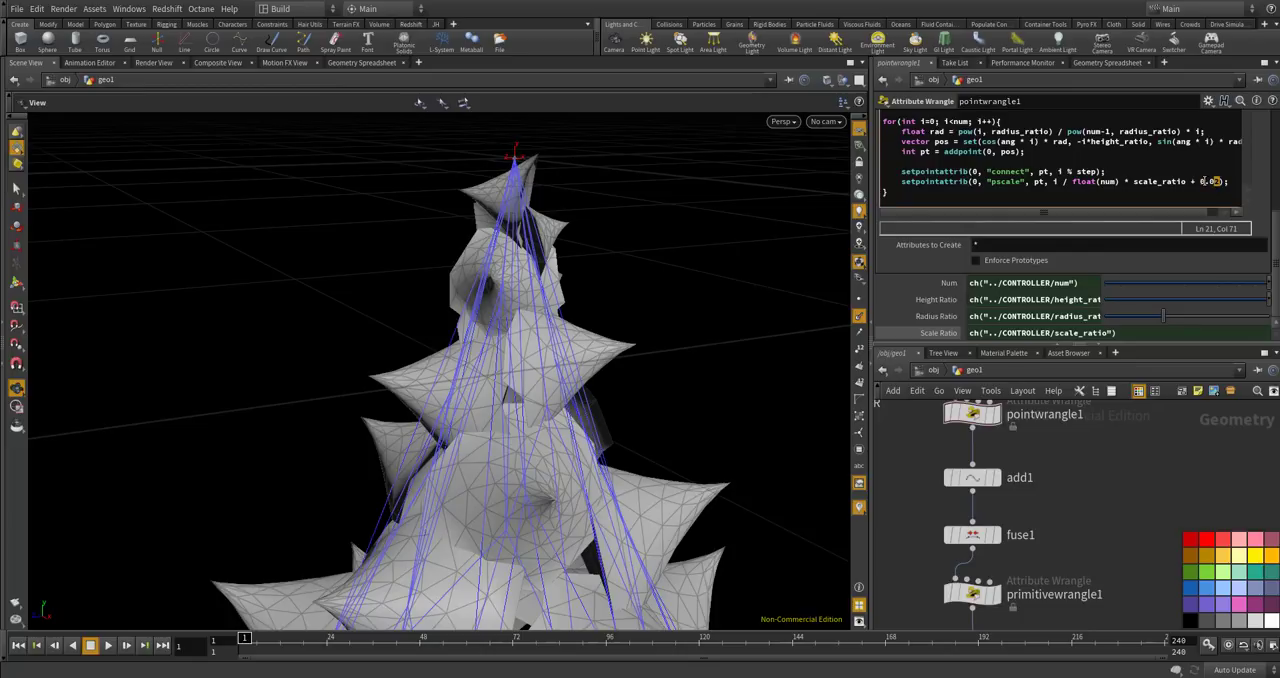
{"action": "left_click_drag", "start_coordinate": [620, 320], "coordinate": [590, 381]}
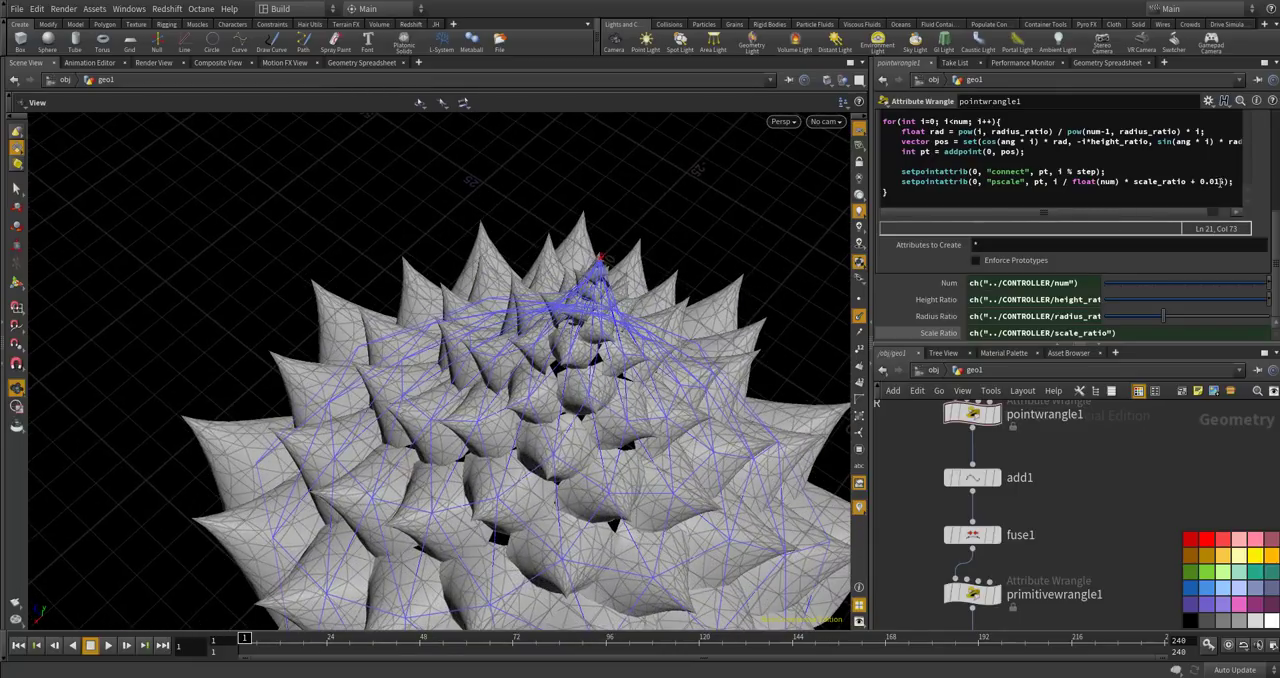
{"action": "mouse_move", "coordinate": [560, 312]}
{"action": "left_mouse_down"}
{"action": "mouse_move", "coordinate": [606, 411]}
{"action": "mouse_move", "coordinate": [590, 320]}
{"action": "mouse_move", "coordinate": [608, 243]}
{"action": "mouse_move", "coordinate": [640, 338]}
{"action": "mouse_move", "coordinate": [541, 300]}
{"action": "left_mouse_up"}
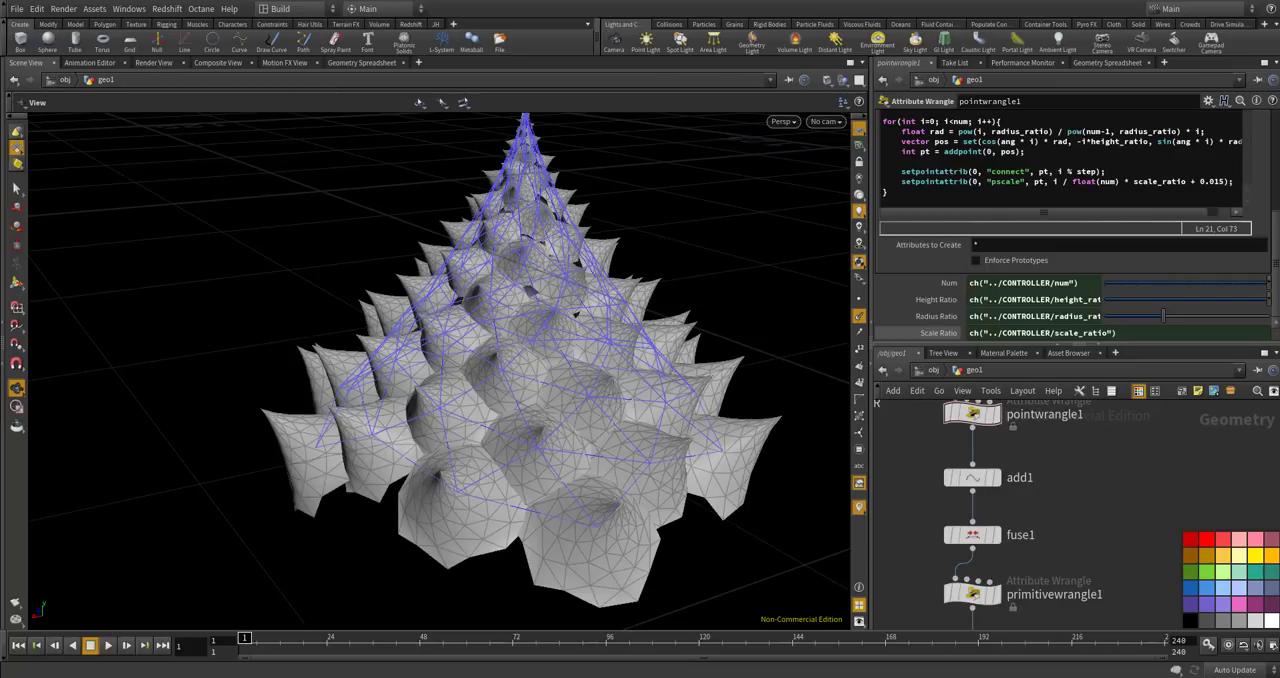
Add a Null node connected below copy1.
{"action": "scroll", "coordinate": [1024, 496], "scroll_direction": "down", "scroll_amount": 3}
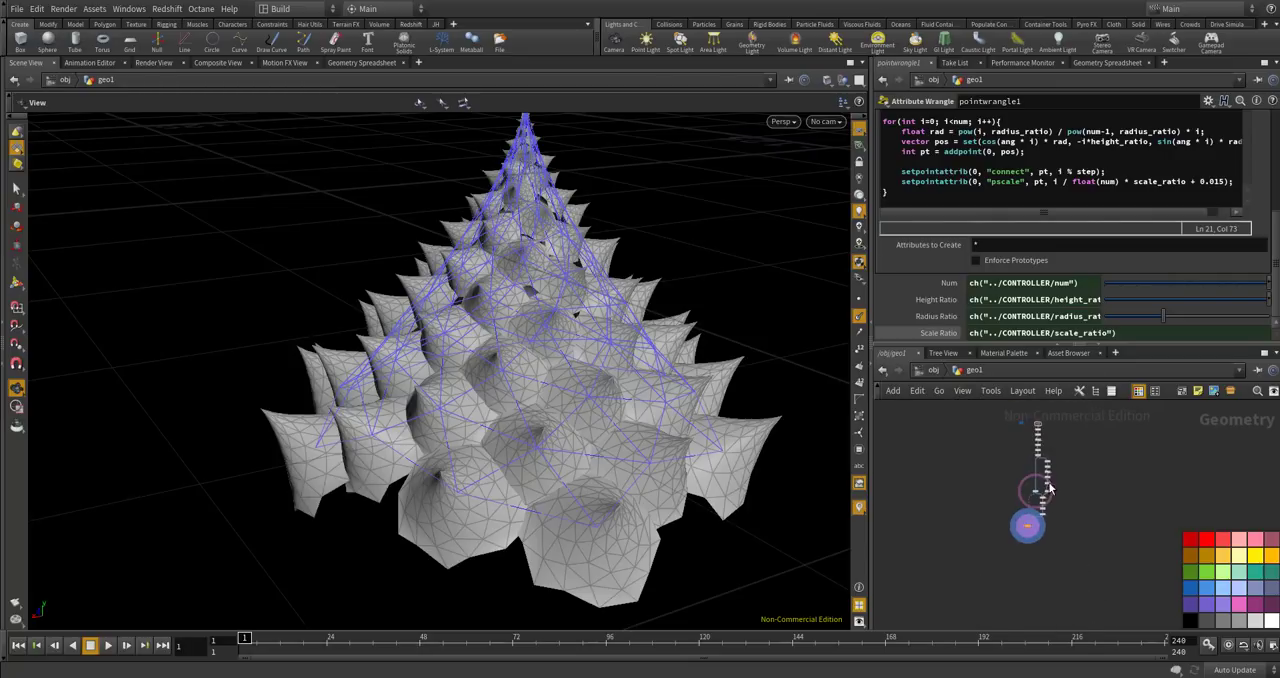
{"action": "scroll", "coordinate": [943, 485], "scroll_direction": "down", "scroll_amount": 5}
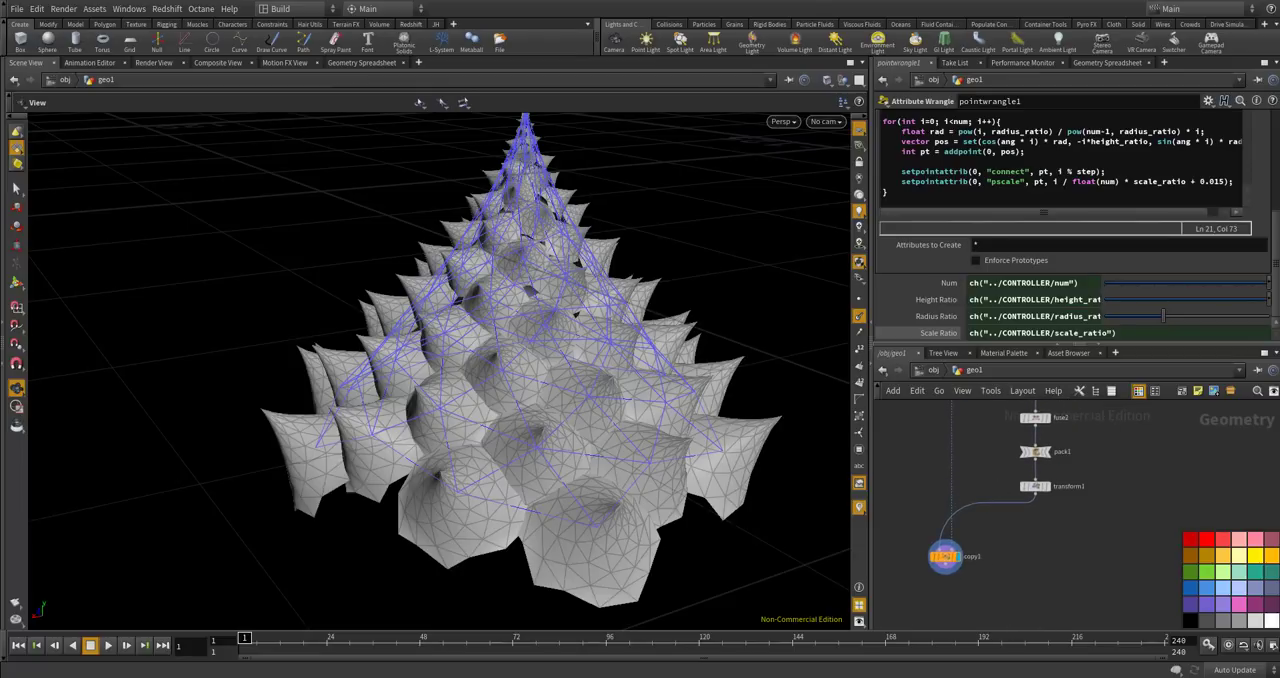
{"action": "scroll", "coordinate": [938, 566], "scroll_direction": "up", "scroll_amount": 3}
{"action": "left_click", "coordinate": [942, 560]}
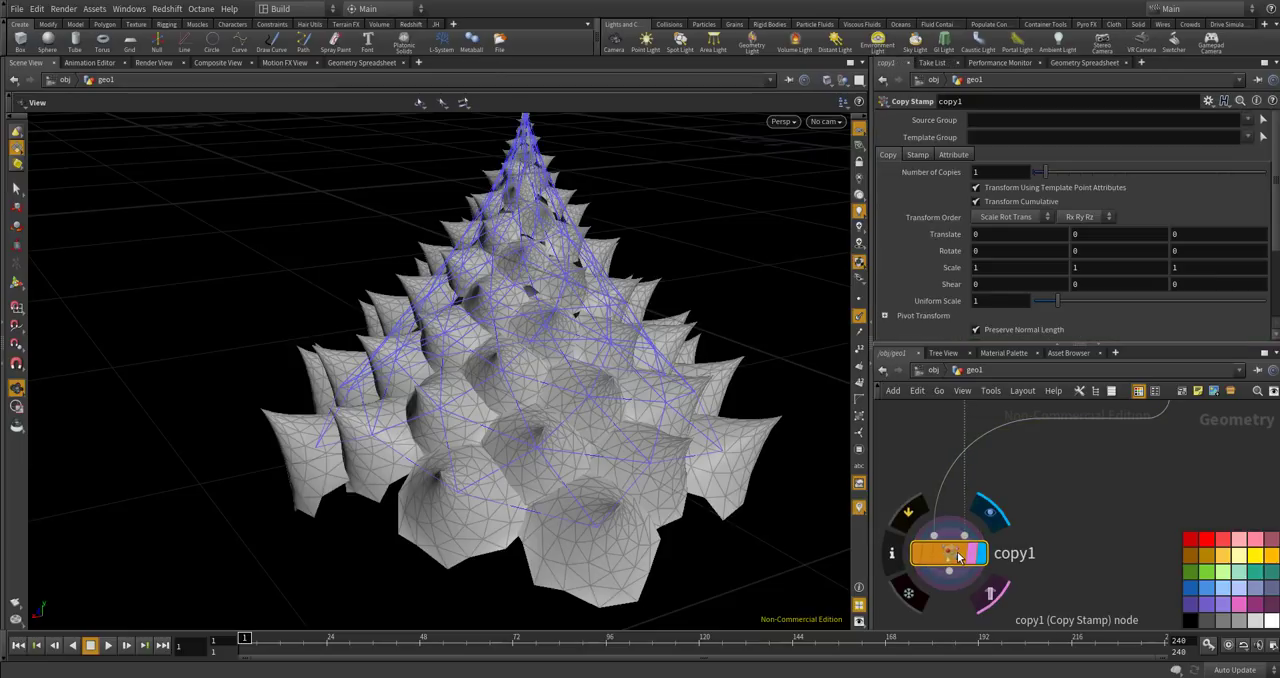
{"action": "scroll", "coordinate": [958, 558], "scroll_direction": "down", "scroll_amount": 3}
{"action": "scroll", "coordinate": [958, 558], "scroll_direction": "up", "scroll_amount": 2}
{"action": "key", "text": "Tab"}
{"action": "type", "text": "null"}
{"action": "key", "text": "Return"}
{"action": "left_click", "coordinate": [945, 531]}
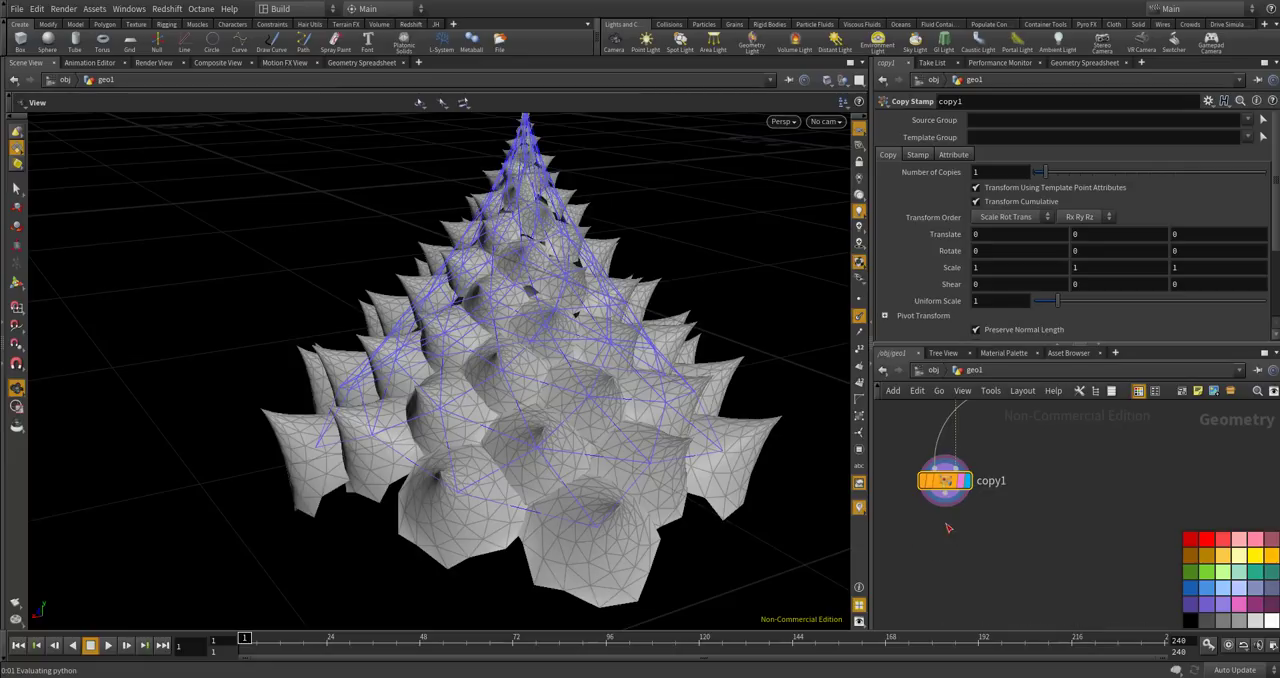
{"action": "scroll", "coordinate": [945, 531], "scroll_direction": "up", "scroll_amount": 1}
Rename the null below copy1 as FIRST.
{"action": "double_click", "coordinate": [990, 545]}
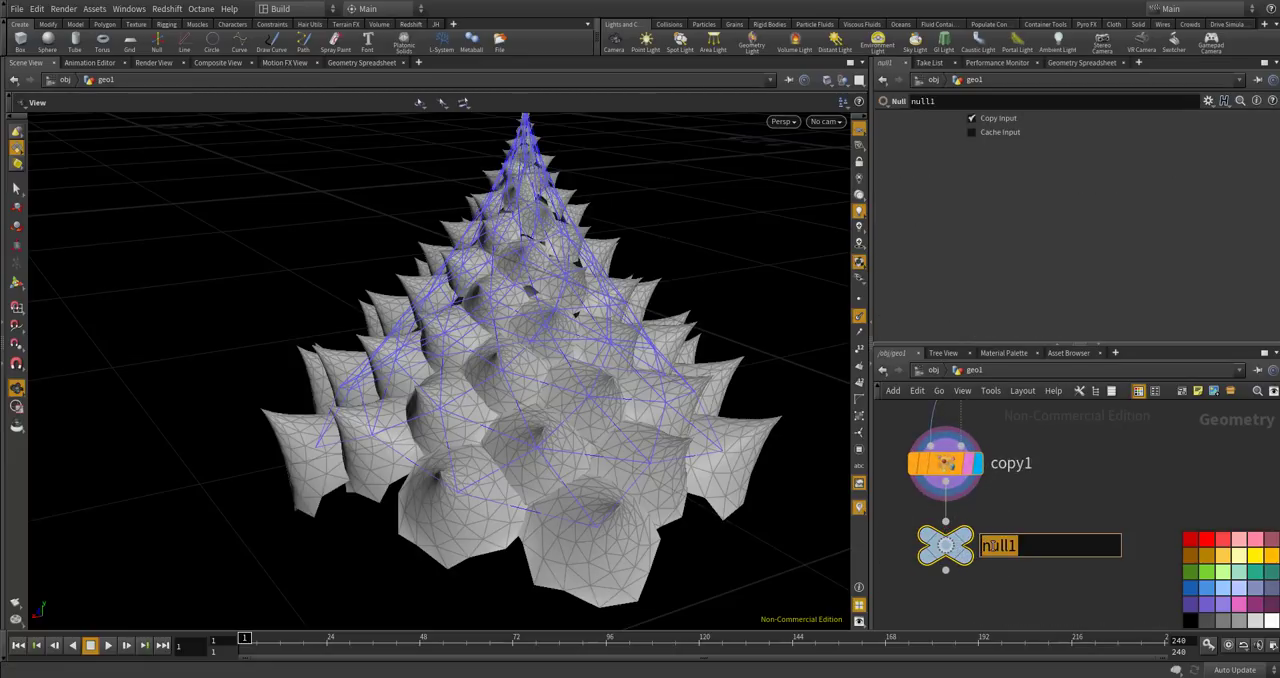
{"action": "type", "text": "B"}
{"action": "key", "text": "BackSpace"}
{"action": "key", "text": "BackSpace"}
{"action": "type", "text": "FIRST"}
{"action": "key", "text": "Return"}
{"action": "key", "text": "h"}
Insert a Null on the wire running from normal1 to copy1 and name it BASE.
{"action": "scroll", "coordinate": [950, 482], "scroll_direction": "up", "scroll_amount": 6}
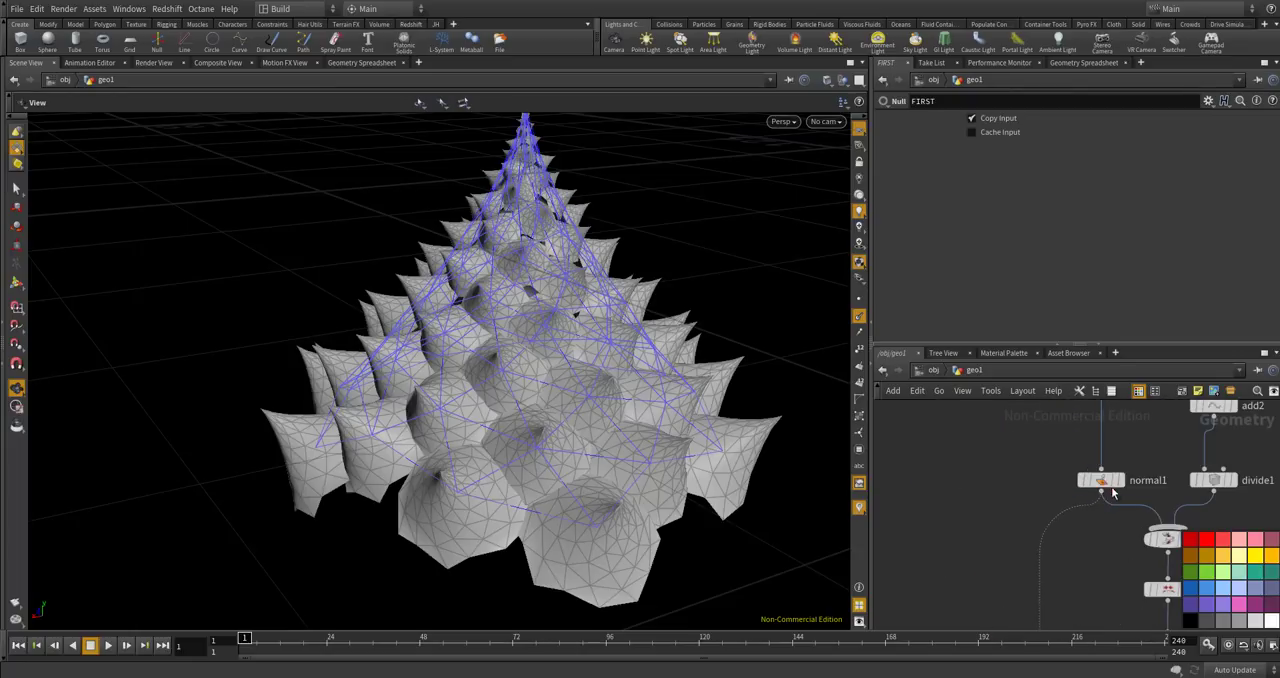
{"action": "key", "text": "Tab"}
{"action": "type", "text": "nu"}
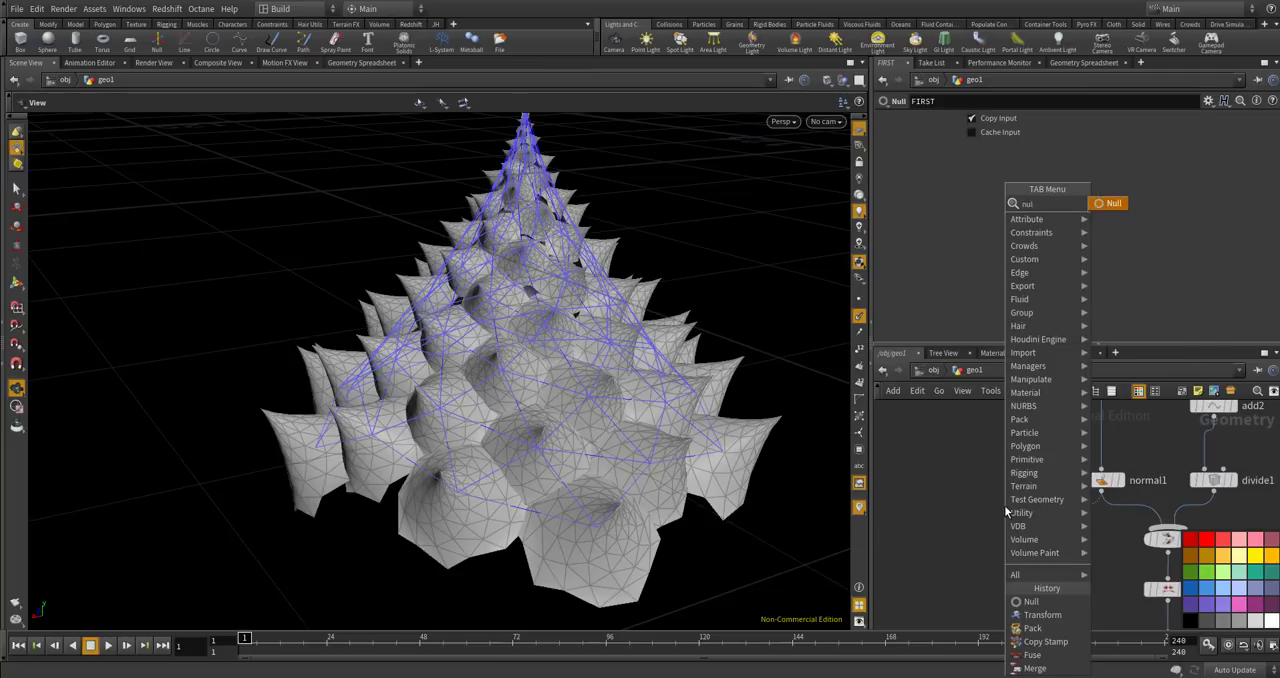
{"action": "key", "text": "Return"}
{"action": "left_click", "coordinate": [1050, 528]}
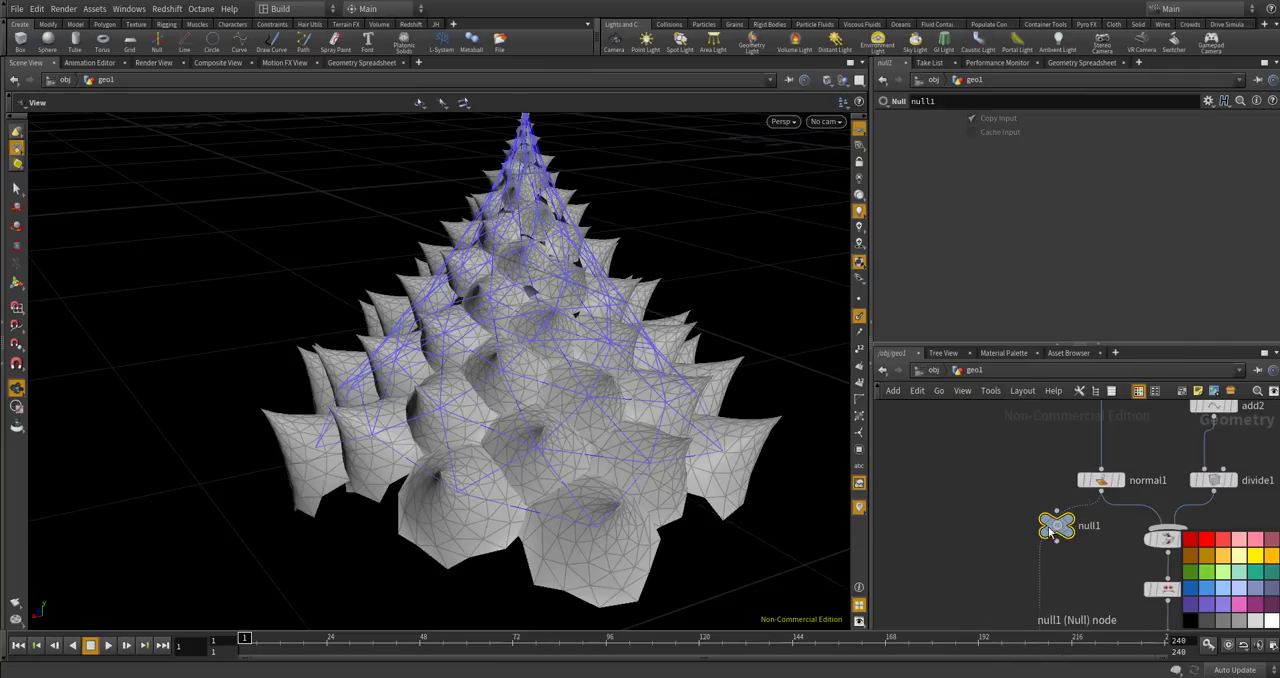
{"action": "double_click", "coordinate": [1082, 526]}
{"action": "type", "text": "BA"}
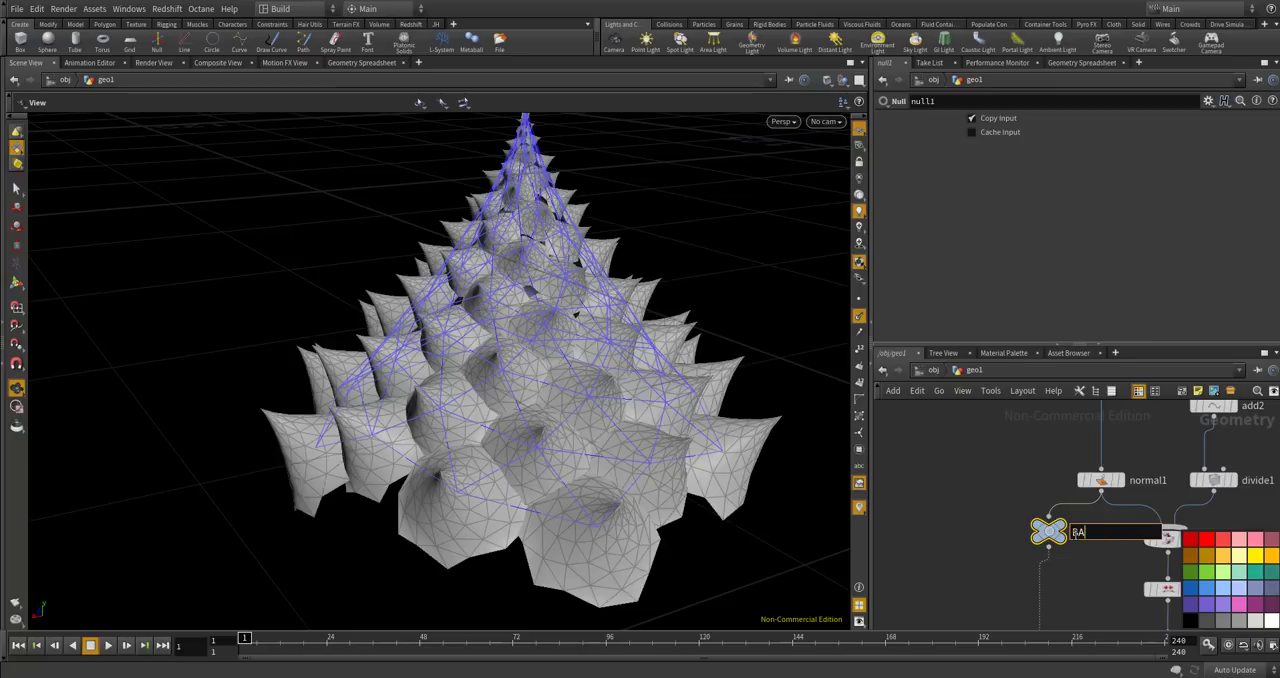
{"action": "type", "text": "SE"}
{"action": "key", "text": "Return"}
Colour the BASE and FIRST null nodes orange.
{"action": "scroll", "coordinate": [1040, 485], "scroll_direction": "down", "scroll_amount": 5}
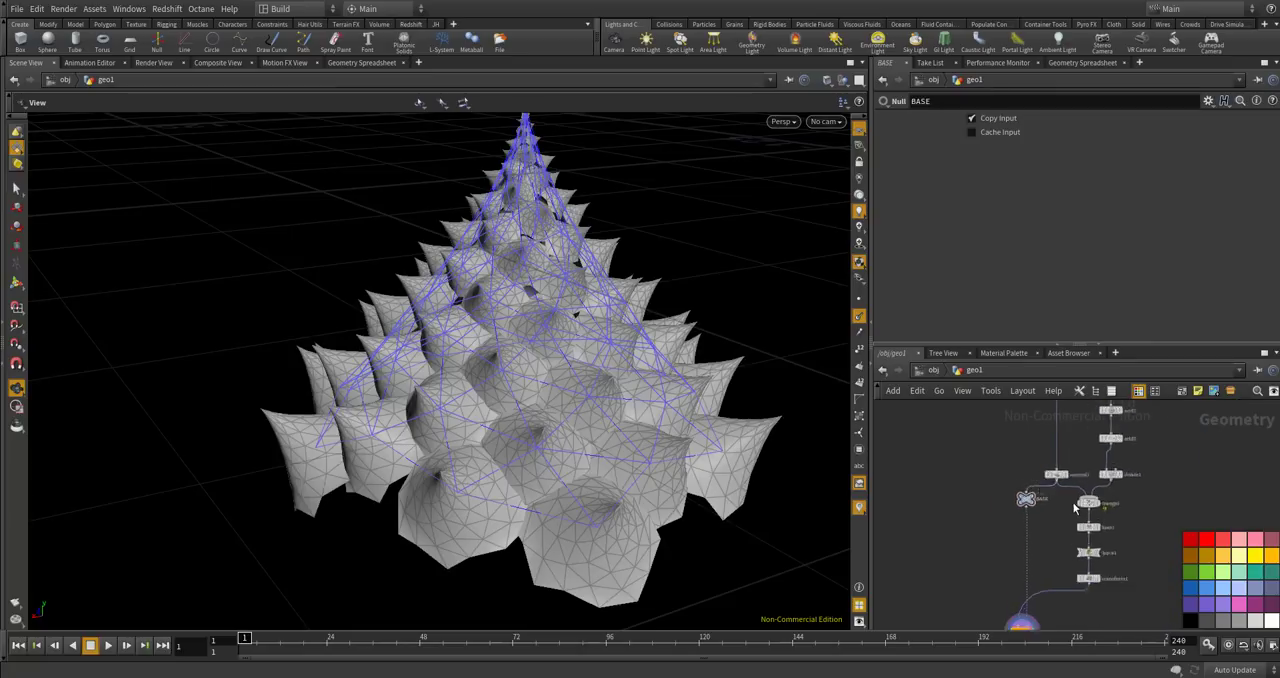
{"action": "scroll", "coordinate": [1055, 490], "scroll_direction": "up", "scroll_amount": 5}
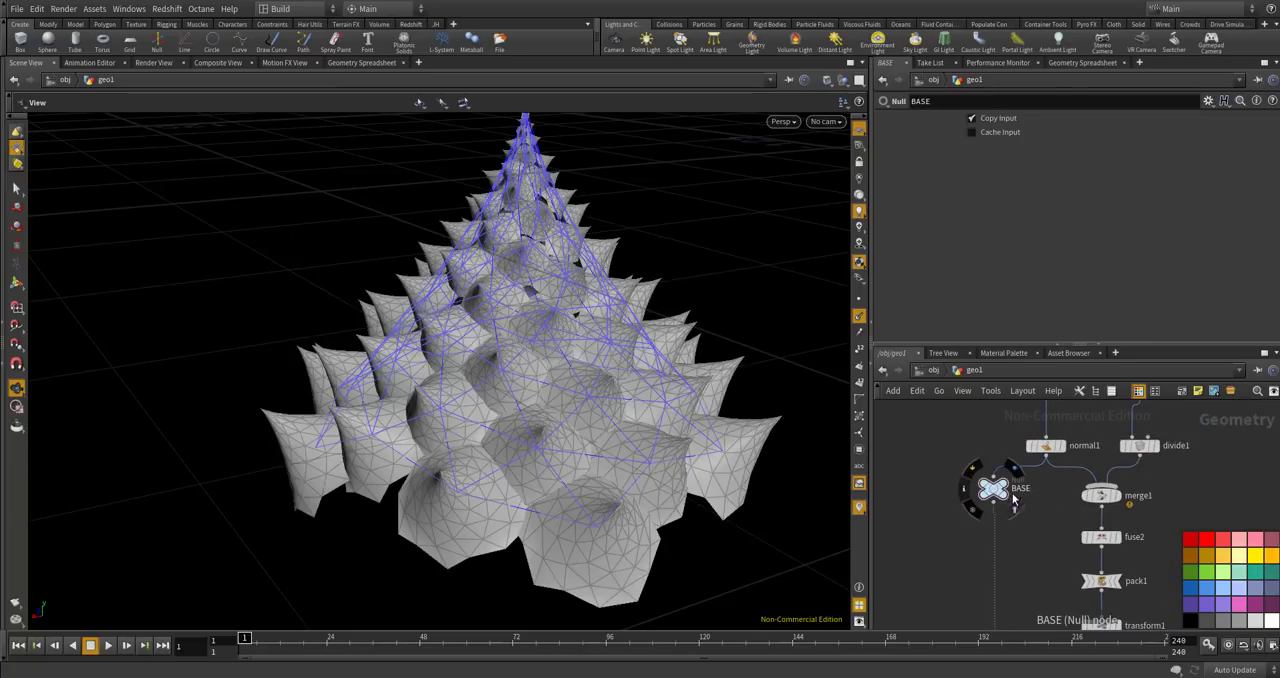
{"action": "left_click", "coordinate": [1267, 558]}
{"action": "left_click", "coordinate": [1269, 562]}
{"action": "scroll", "coordinate": [1005, 465], "scroll_direction": "down", "scroll_amount": 4}
{"action": "scroll", "coordinate": [998, 562], "scroll_direction": "up", "scroll_amount": 6}
{"action": "left_click", "coordinate": [966, 594]}
{"action": "scroll", "coordinate": [1010, 515], "scroll_direction": "down", "scroll_amount": 4}
{"action": "middle_click_drag", "start_coordinate": [1003, 509], "coordinate": [969, 482]}
Review the node chain from the BASE null down to copy1 and FIRST.
{"action": "scroll", "coordinate": [1028, 549], "scroll_direction": "up", "scroll_amount": 3}
{"action": "scroll", "coordinate": [1010, 550], "scroll_direction": "down", "scroll_amount": 2}
{"action": "scroll", "coordinate": [975, 472], "scroll_direction": "up", "scroll_amount": 3}
{"action": "scroll", "coordinate": [1003, 460], "scroll_direction": "up", "scroll_amount": 3}
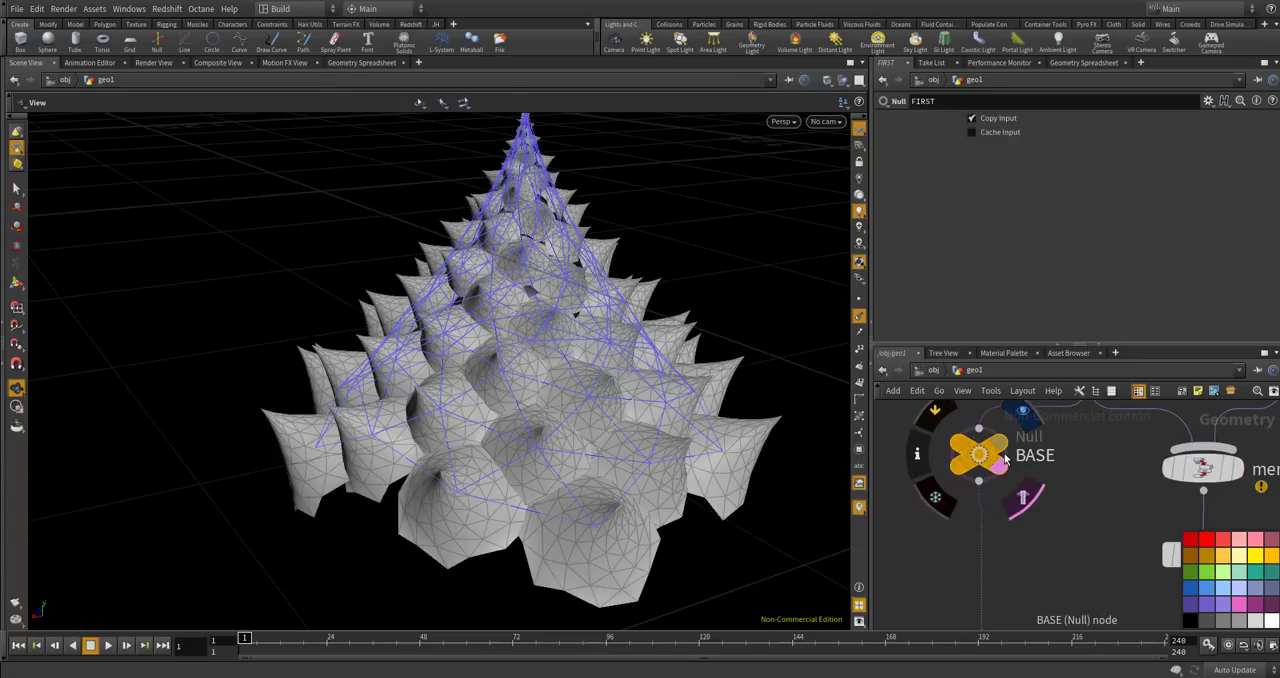
{"action": "scroll", "coordinate": [988, 534], "scroll_direction": "down", "scroll_amount": 5}
{"action": "scroll", "coordinate": [988, 534], "scroll_direction": "up", "scroll_amount": 3}
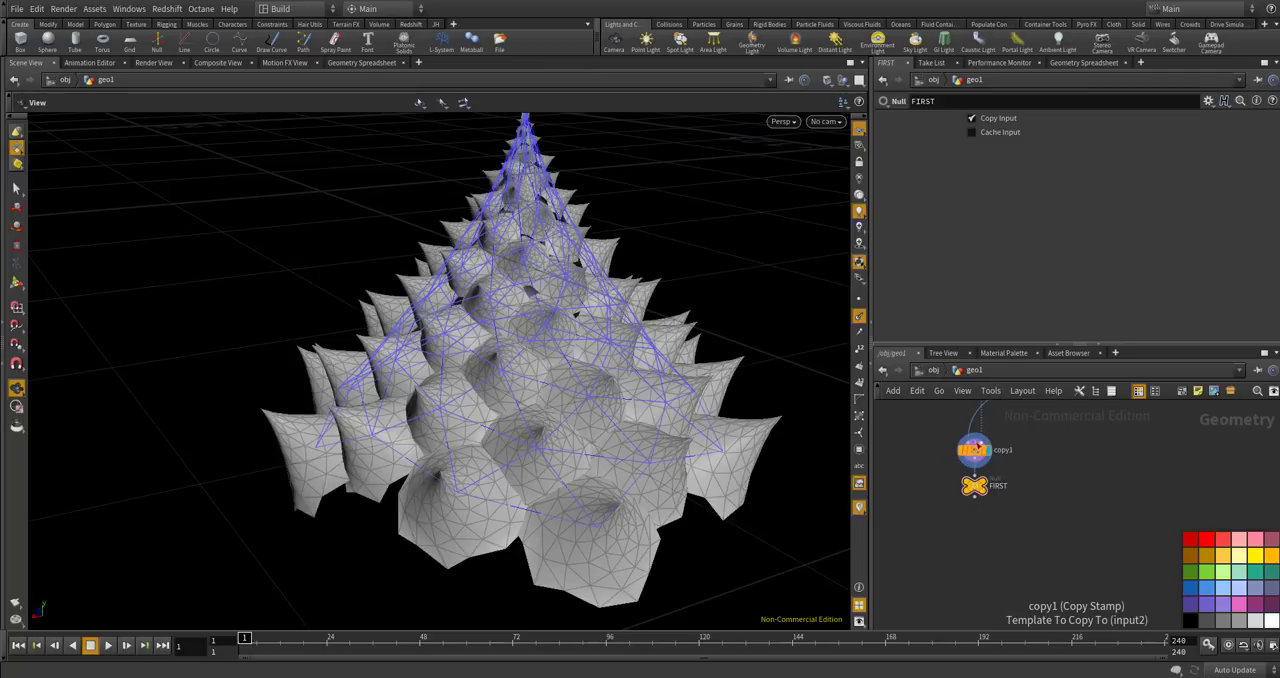
{"action": "scroll", "coordinate": [976, 436], "scroll_direction": "down", "scroll_amount": 3}
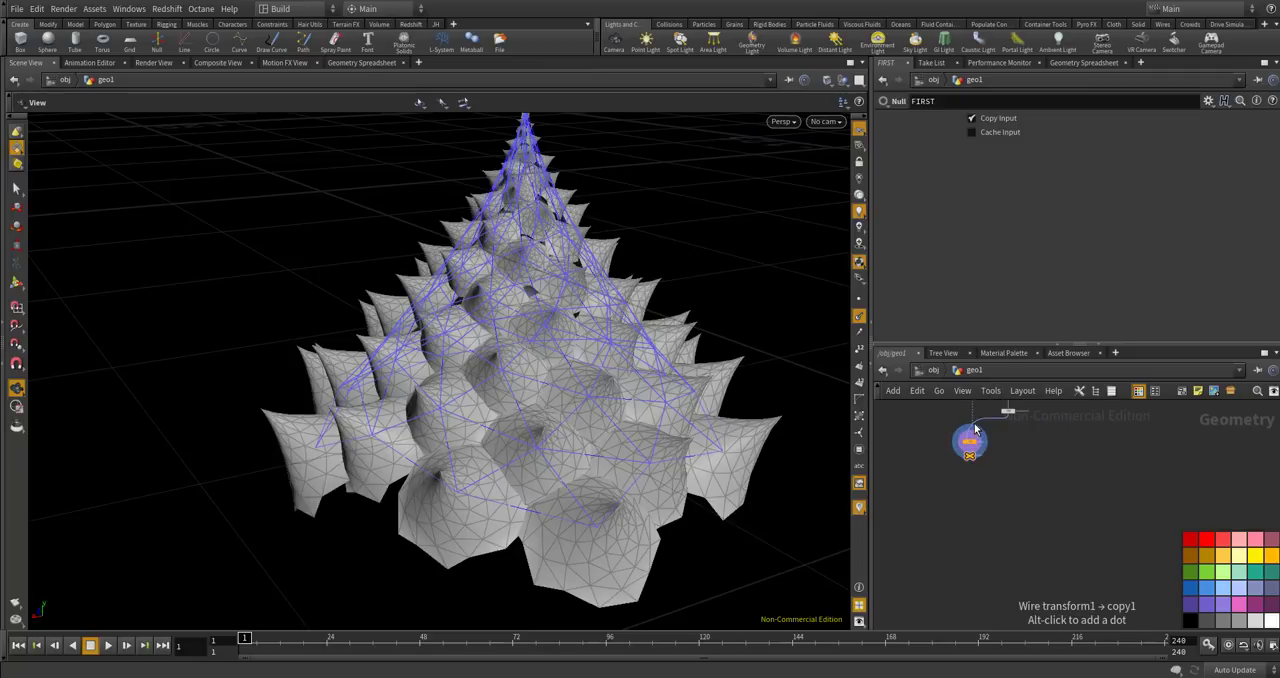
{"action": "scroll", "coordinate": [976, 432], "scroll_direction": "up", "scroll_amount": 2}
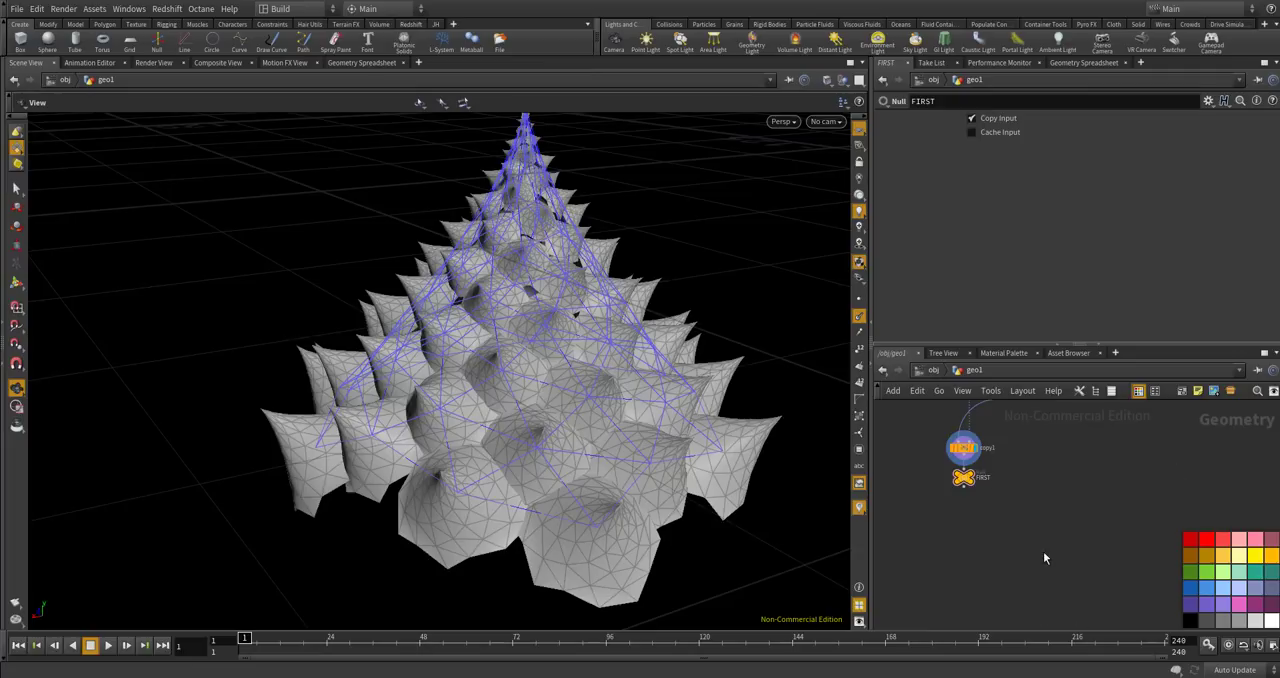
Inspect FIRST's packed primitives in the Geometry Spreadsheet.
{"action": "key", "text": "Tab"}
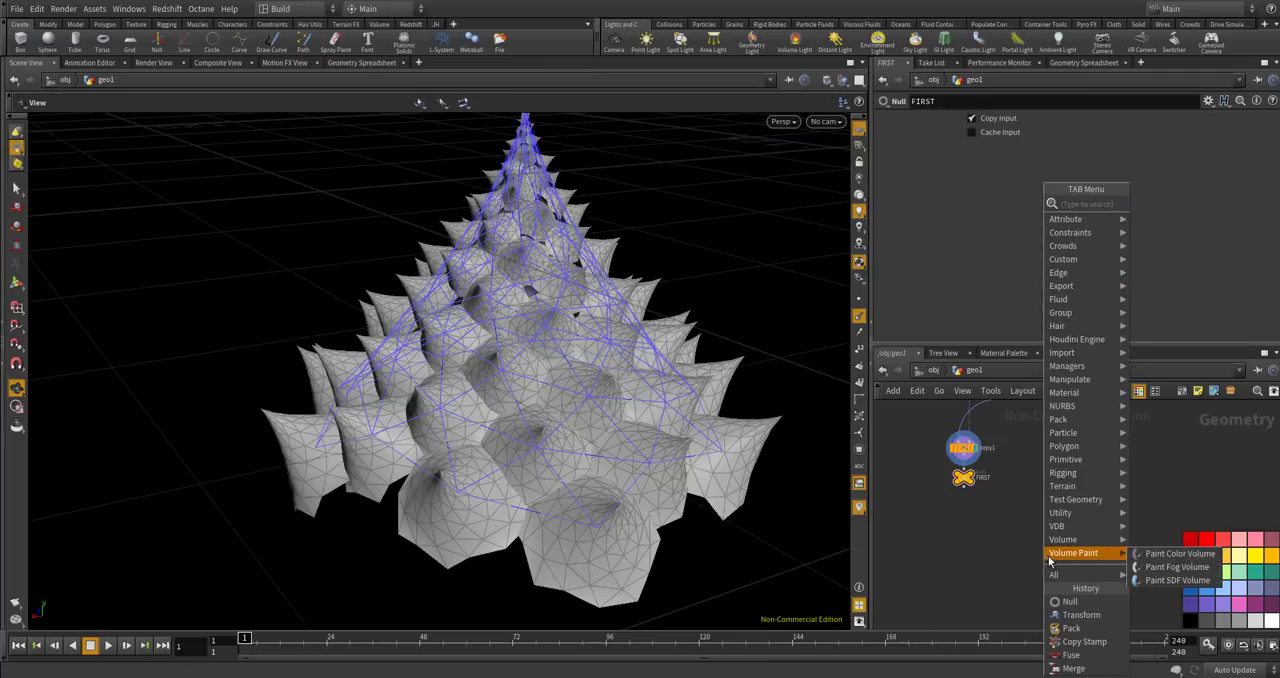
{"action": "left_click", "coordinate": [1088, 63]}
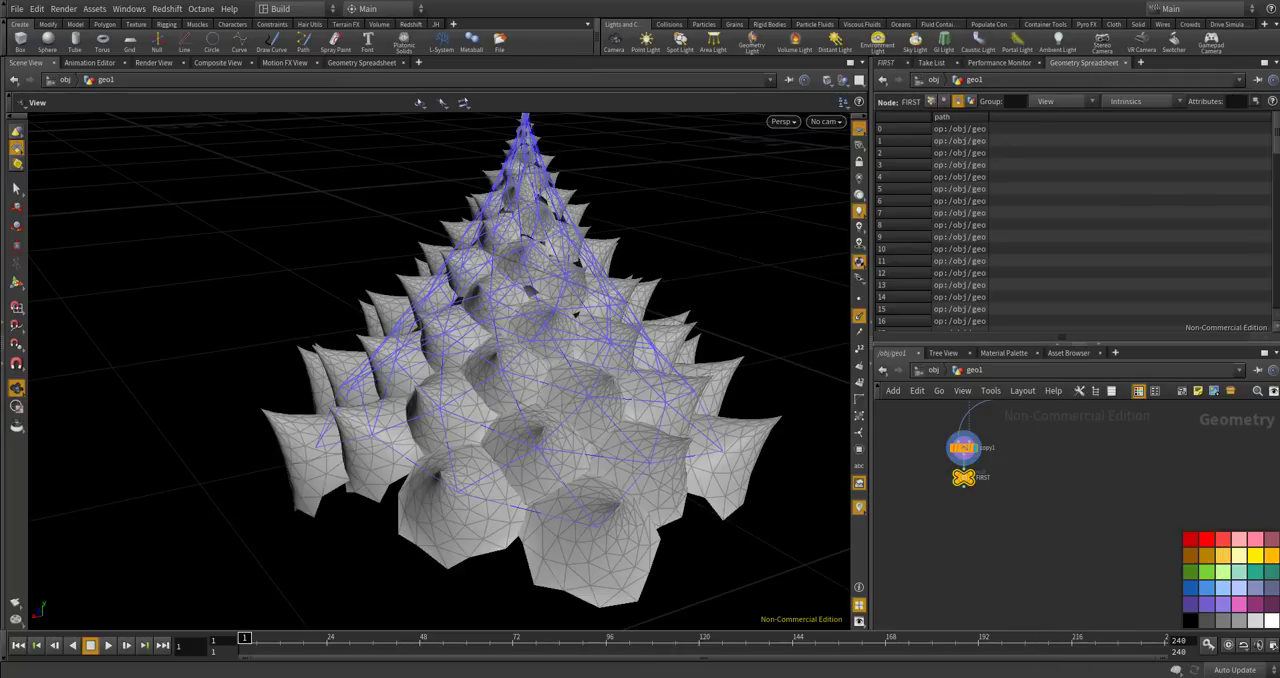
{"action": "mouse_move", "coordinate": [1276, 136]}
{"action": "left_mouse_down"}
{"action": "mouse_move", "coordinate": [1277, 300]}
{"action": "mouse_move", "coordinate": [1277, 134]}
{"action": "left_mouse_up"}
{"action": "scroll", "coordinate": [975, 510], "scroll_direction": "up", "scroll_amount": 3}
Add a For-Each Primitive block fed by the FIRST null, and save the scene.
{"action": "key", "text": "Tab"}
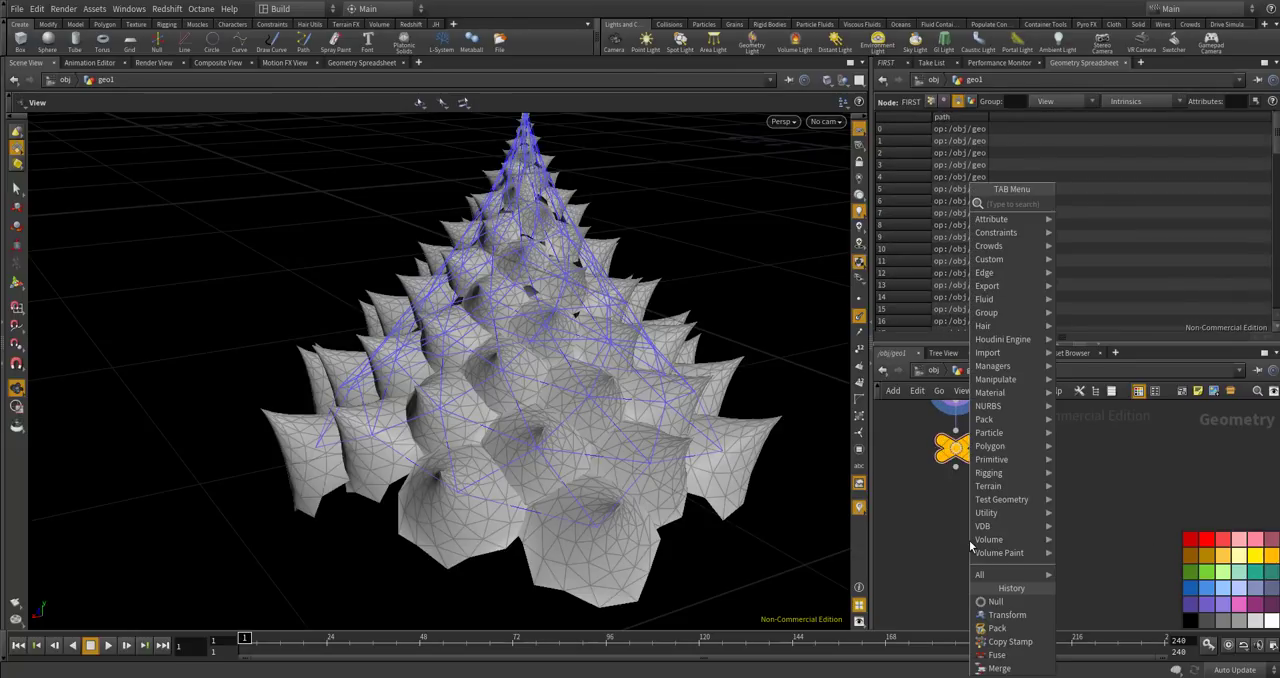
{"action": "type", "text": "foreach"}
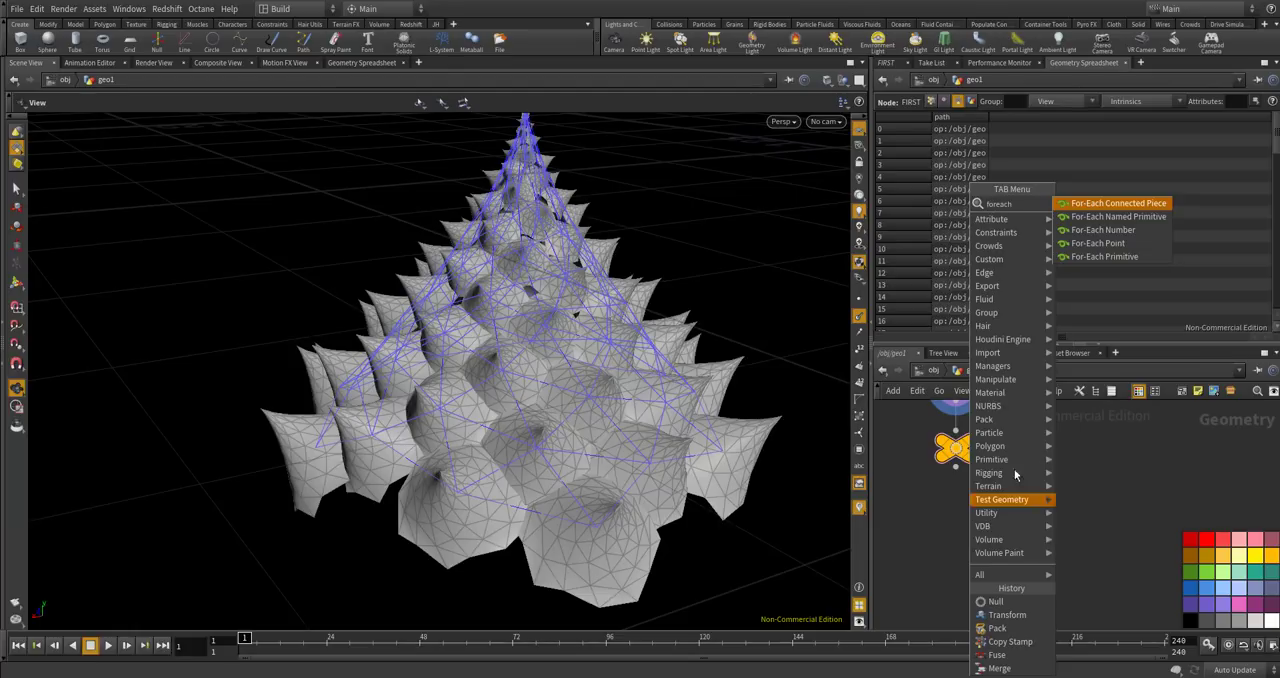
{"action": "left_click", "coordinate": [1105, 256]}
{"action": "left_click", "coordinate": [1021, 530]}
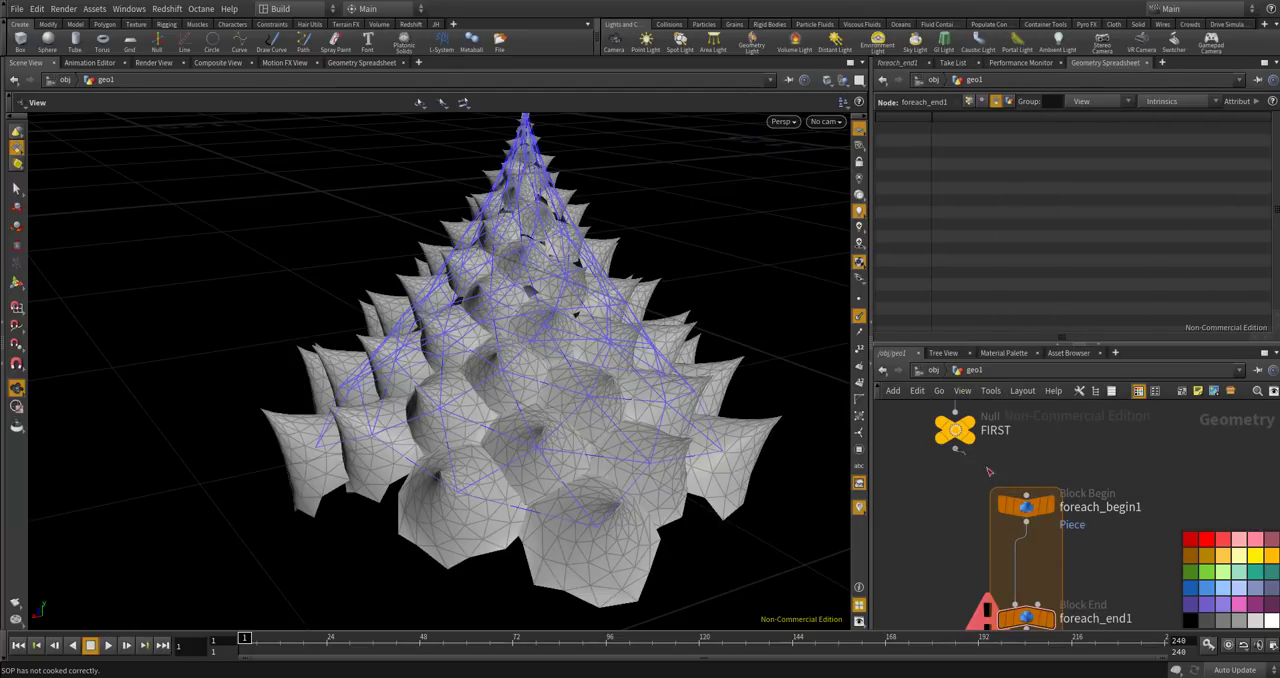
{"action": "scroll", "coordinate": [1055, 447], "scroll_direction": "down", "scroll_amount": 3}
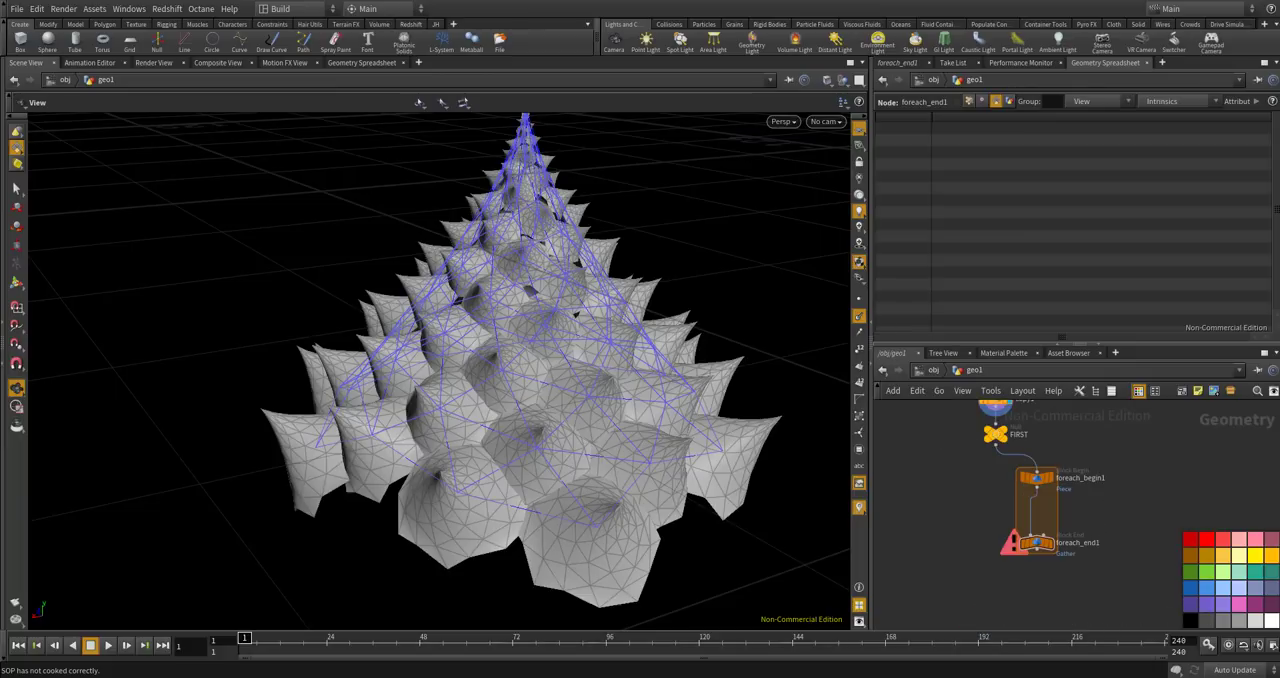
{"action": "key", "text": "ctrl+s"}
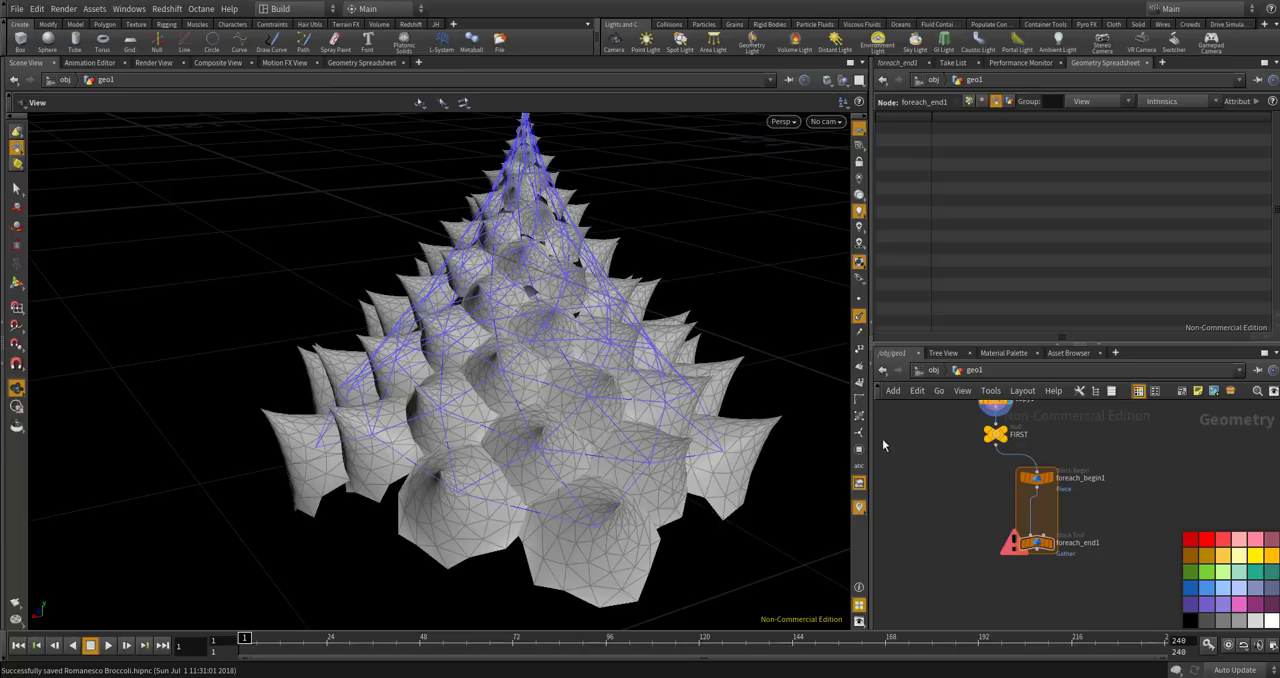
Move foreach_end1 further down the network to make room for nodes inside the loop.
{"action": "scroll", "coordinate": [529, 188], "scroll_direction": "down", "scroll_amount": 3}
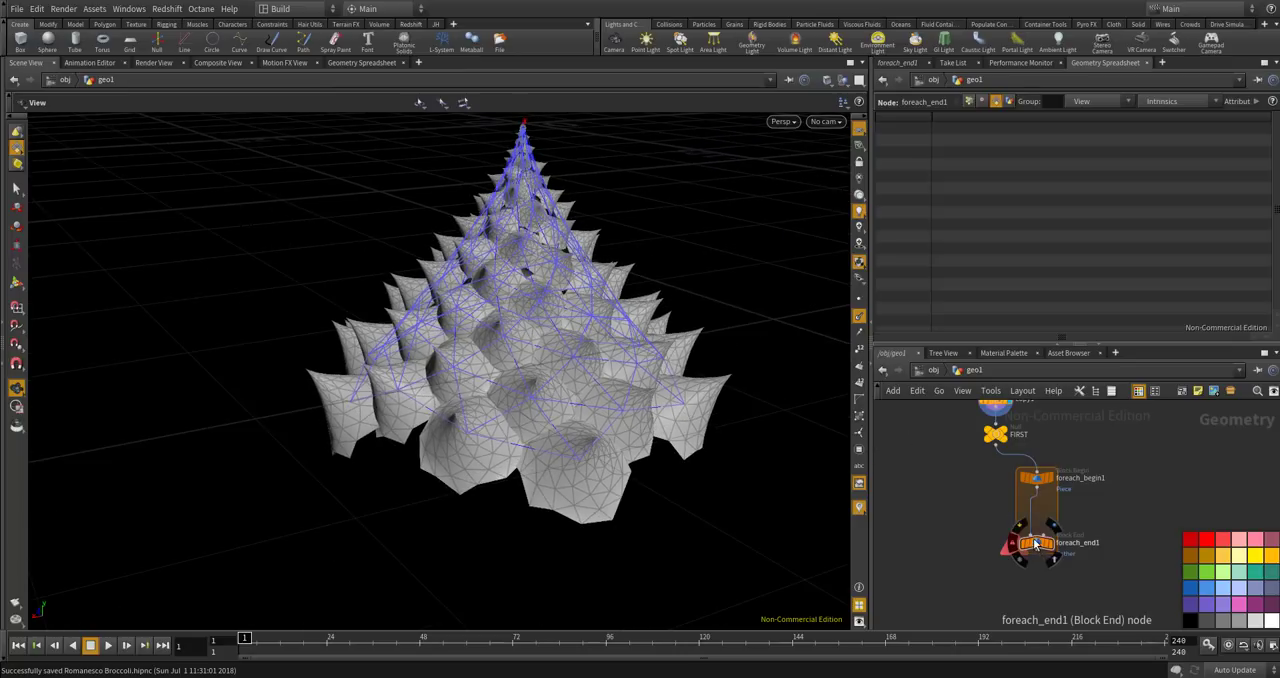
{"action": "middle_click_drag", "start_coordinate": [1026, 584], "coordinate": [1027, 494]}
{"action": "left_click_drag", "start_coordinate": [1022, 458], "coordinate": [1022, 591]}
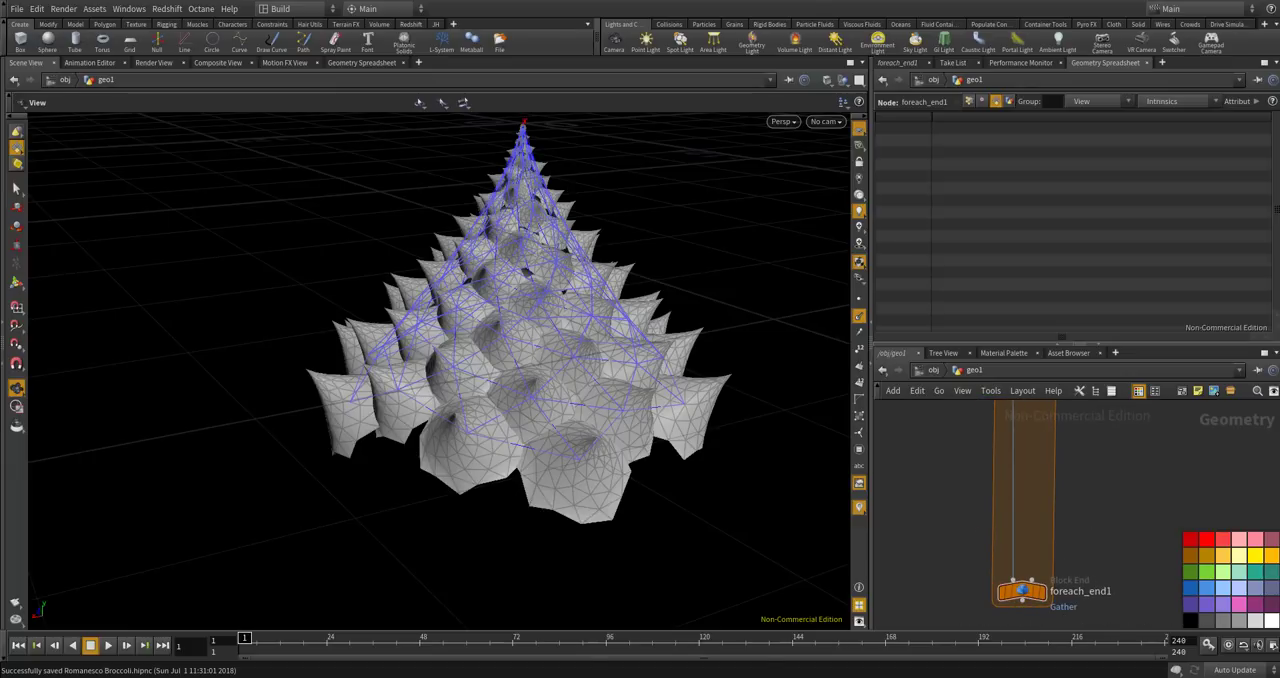
Insert a Null node inside the loop between foreach_begin1 and foreach_end1.
{"action": "middle_click_drag", "start_coordinate": [1130, 449], "coordinate": [1116, 577]}
{"action": "key", "text": "Tab"}
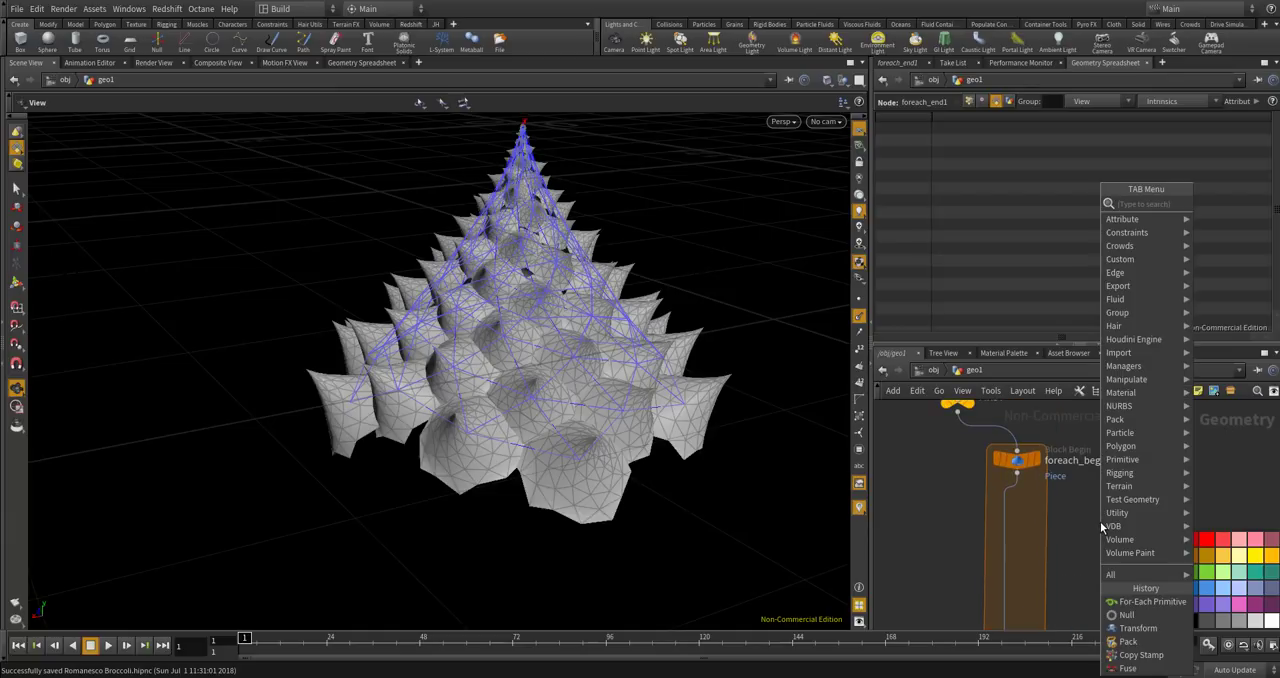
{"action": "type", "text": "null"}
{"action": "key", "text": "Return"}
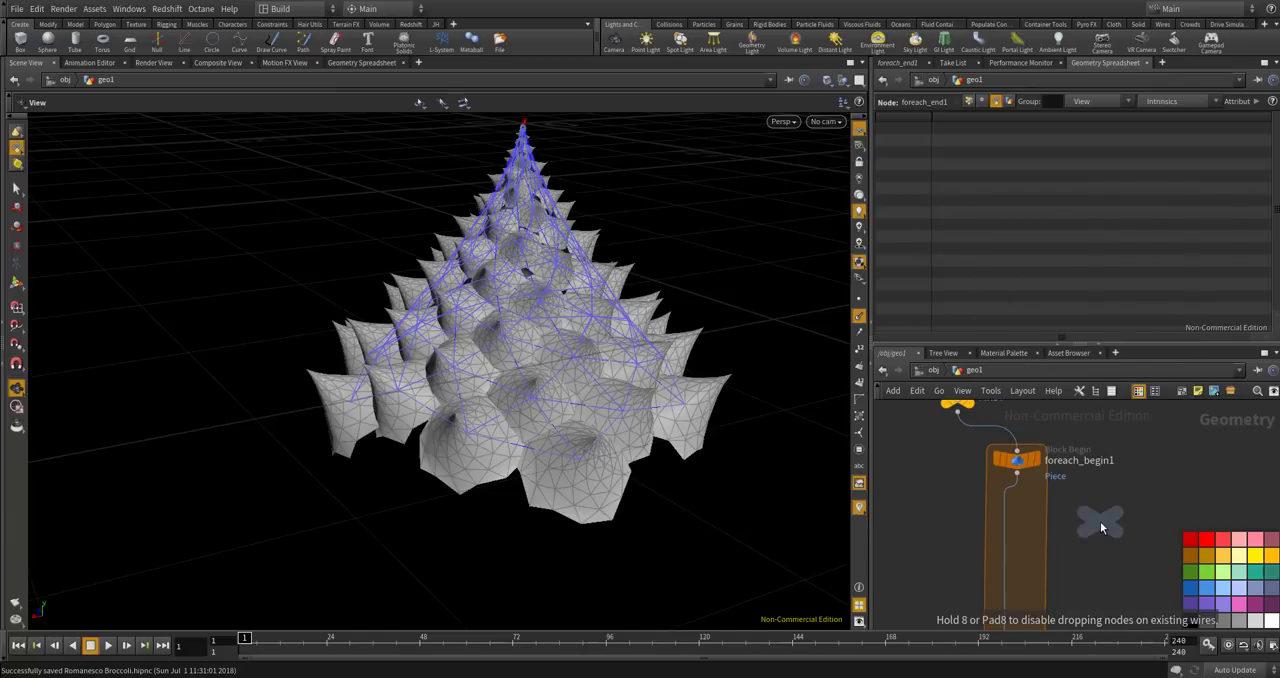
{"action": "left_click", "coordinate": [1005, 507]}
{"action": "key", "text": "ctrl+s"}
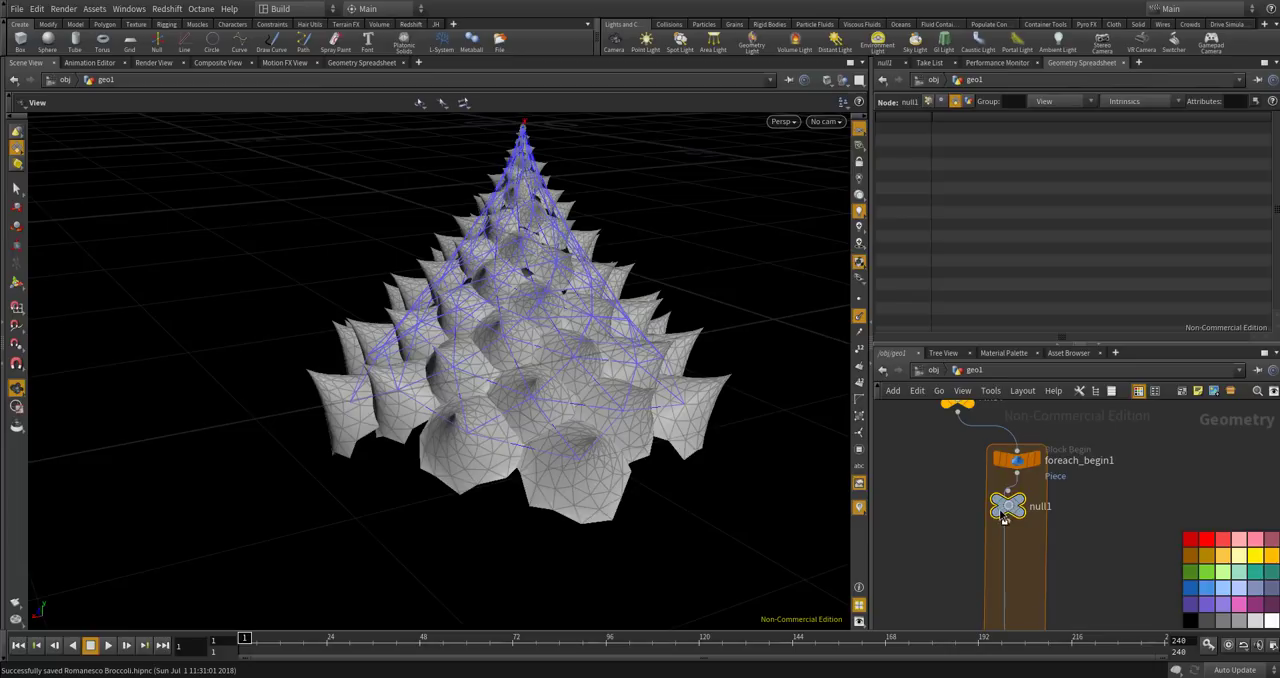
{"action": "left_click_drag", "start_coordinate": [1005, 511], "coordinate": [1020, 521]}
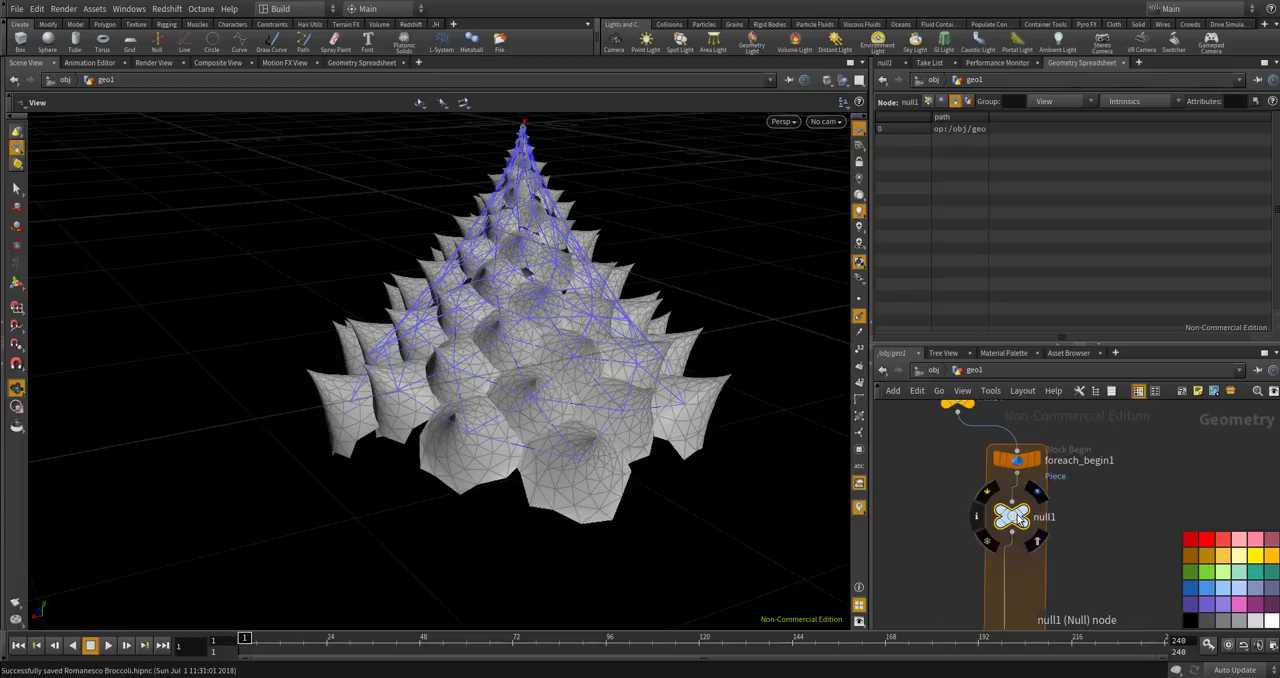
Insert an Unpack node between null1 and foreach_end1 inside the loop, offset to the side of the chain.
{"action": "scroll", "coordinate": [1010, 515], "scroll_direction": "up", "scroll_amount": 2}
{"action": "key", "text": "Tab"}
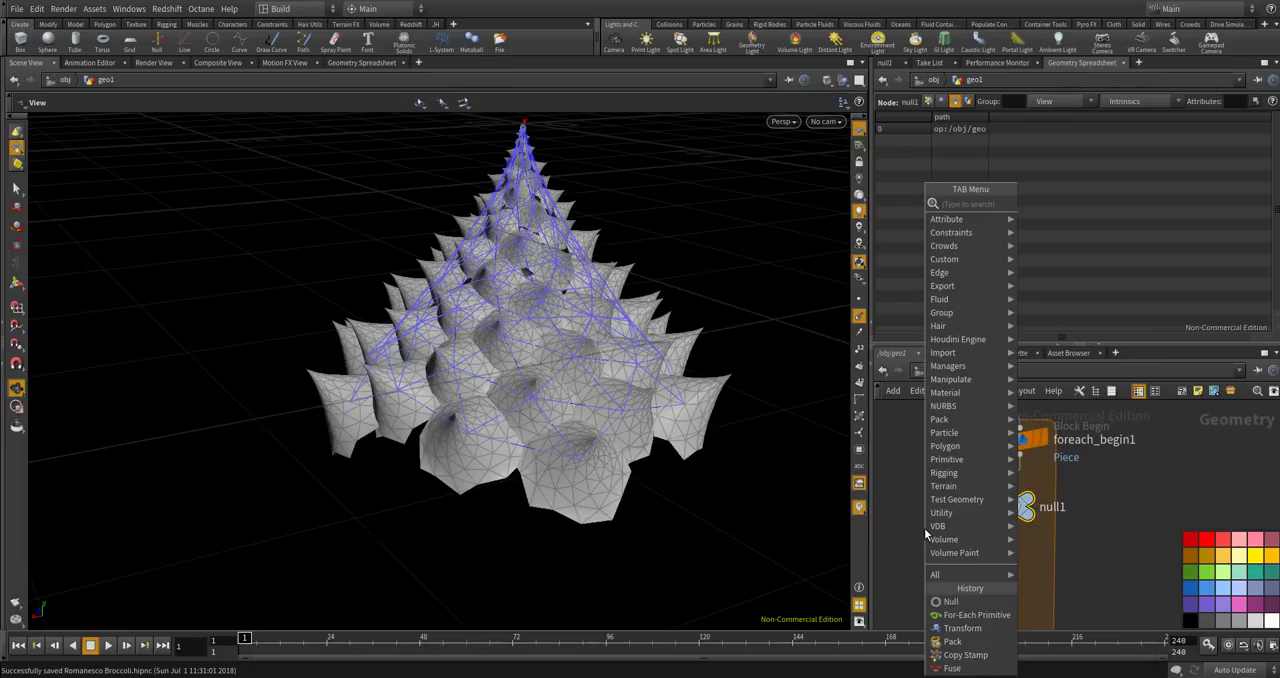
{"action": "type", "text": "unpa"}
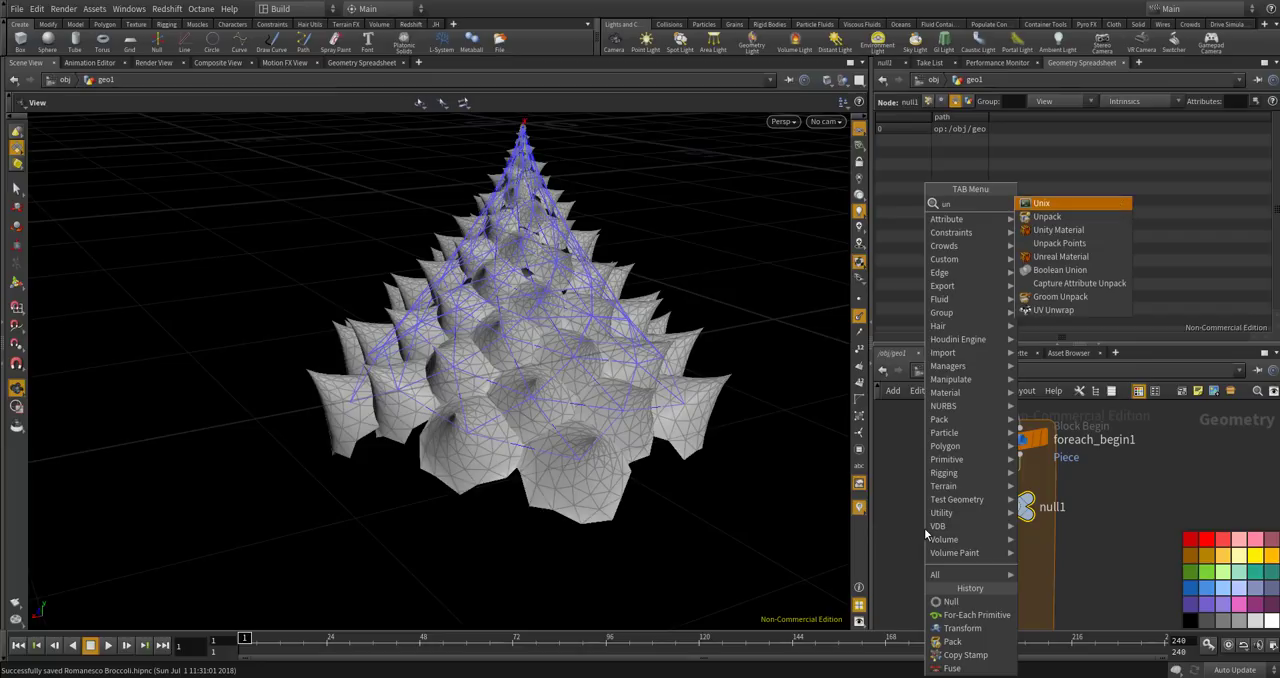
{"action": "key", "text": "Return"}
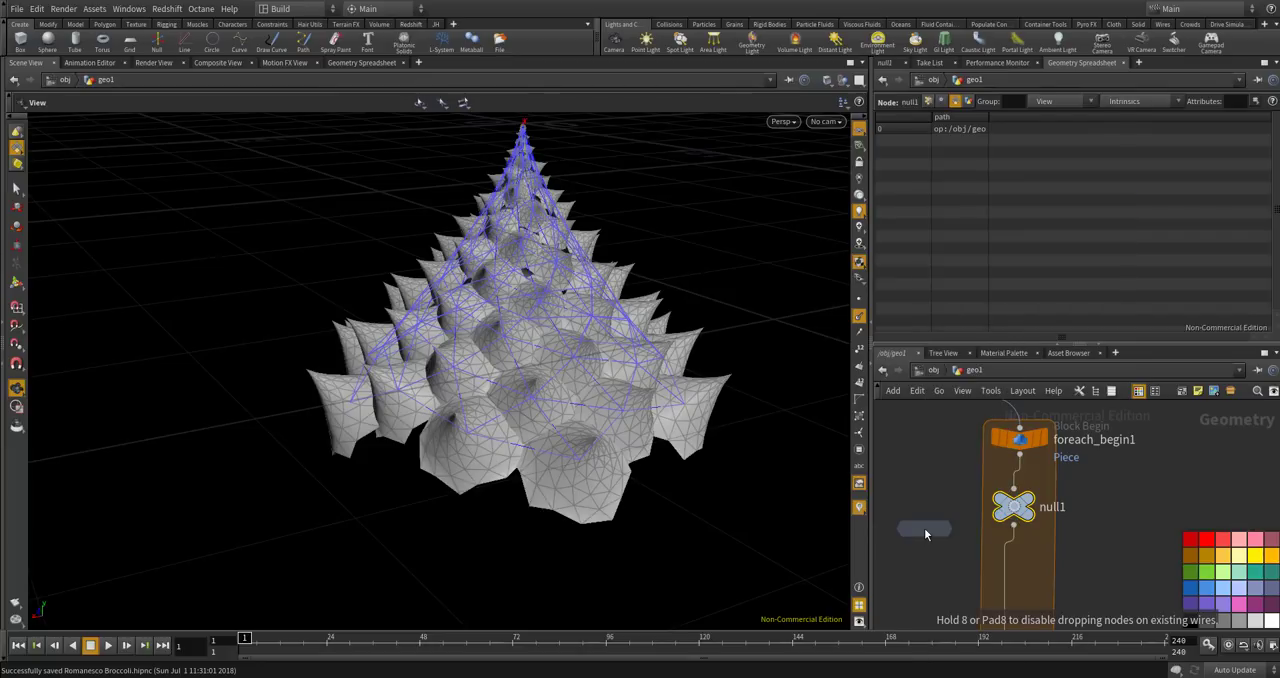
{"action": "left_click", "coordinate": [1005, 574]}
{"action": "left_click_drag", "start_coordinate": [1005, 576], "coordinate": [963, 590]}
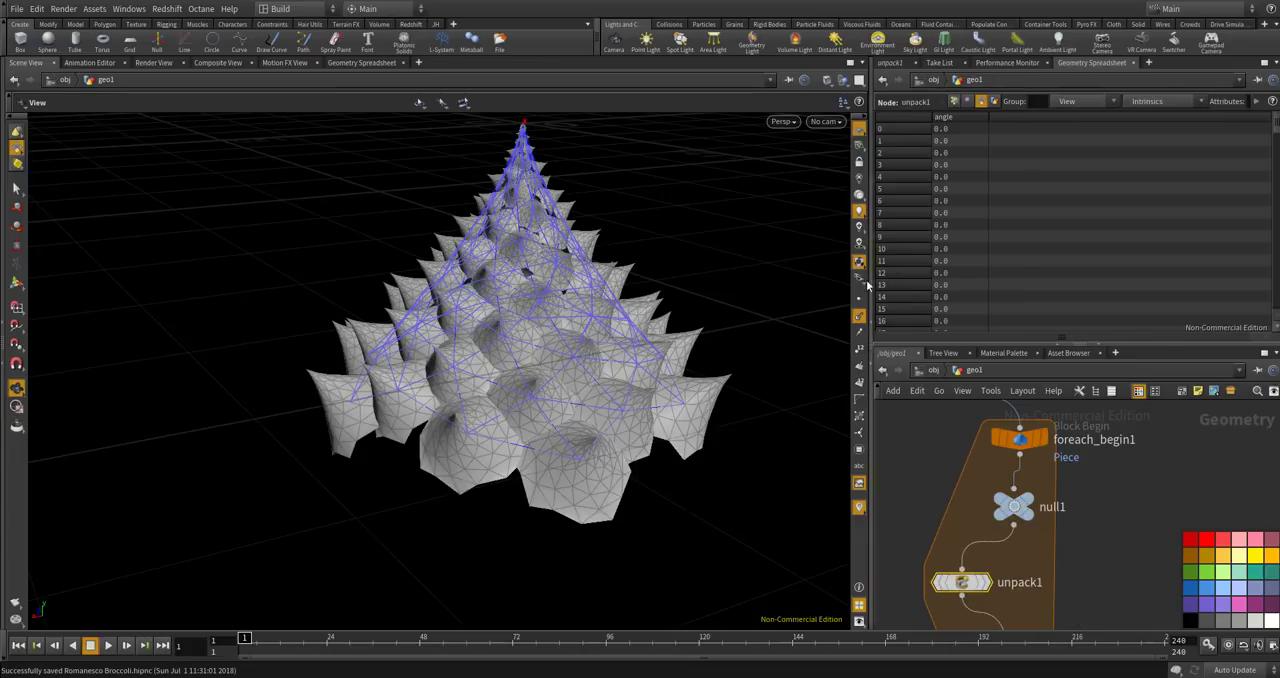
Display unpack1 and examine the unpacked cone with its normals at the origin.
{"action": "left_click", "coordinate": [985, 583]}
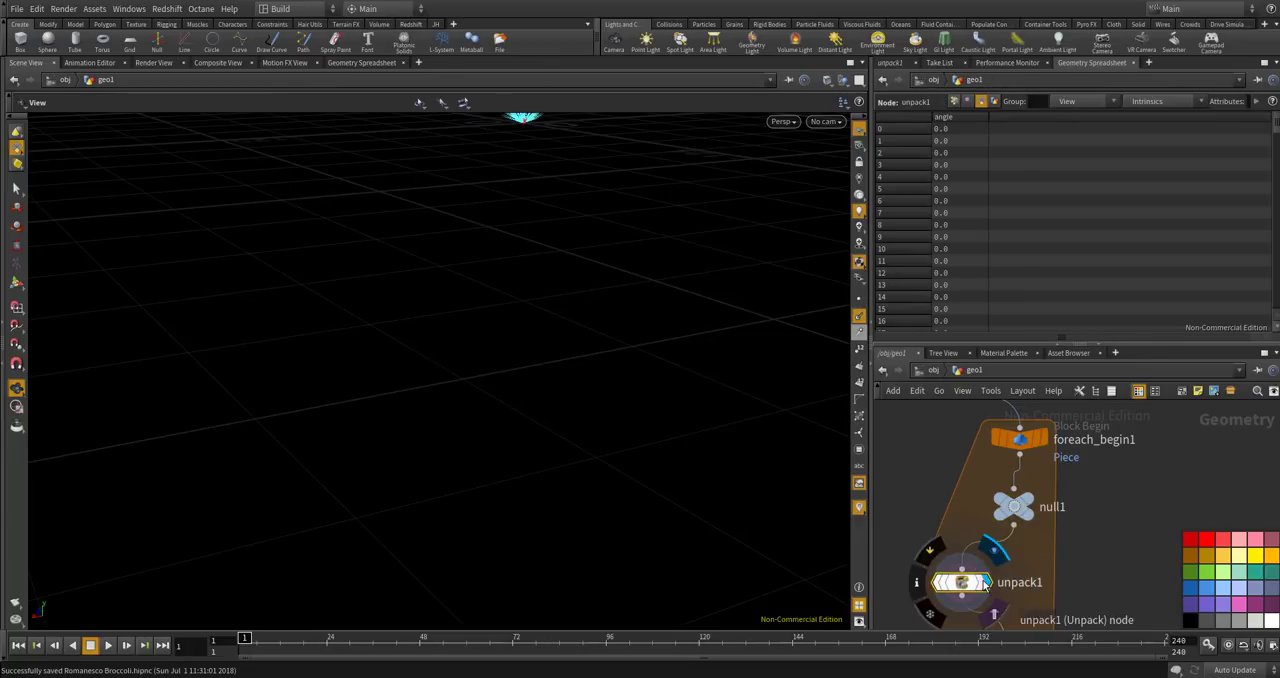
{"action": "middle_click_drag", "start_coordinate": [538, 145], "coordinate": [578, 361]}
{"action": "scroll", "coordinate": [578, 361], "scroll_direction": "up", "scroll_amount": 10}
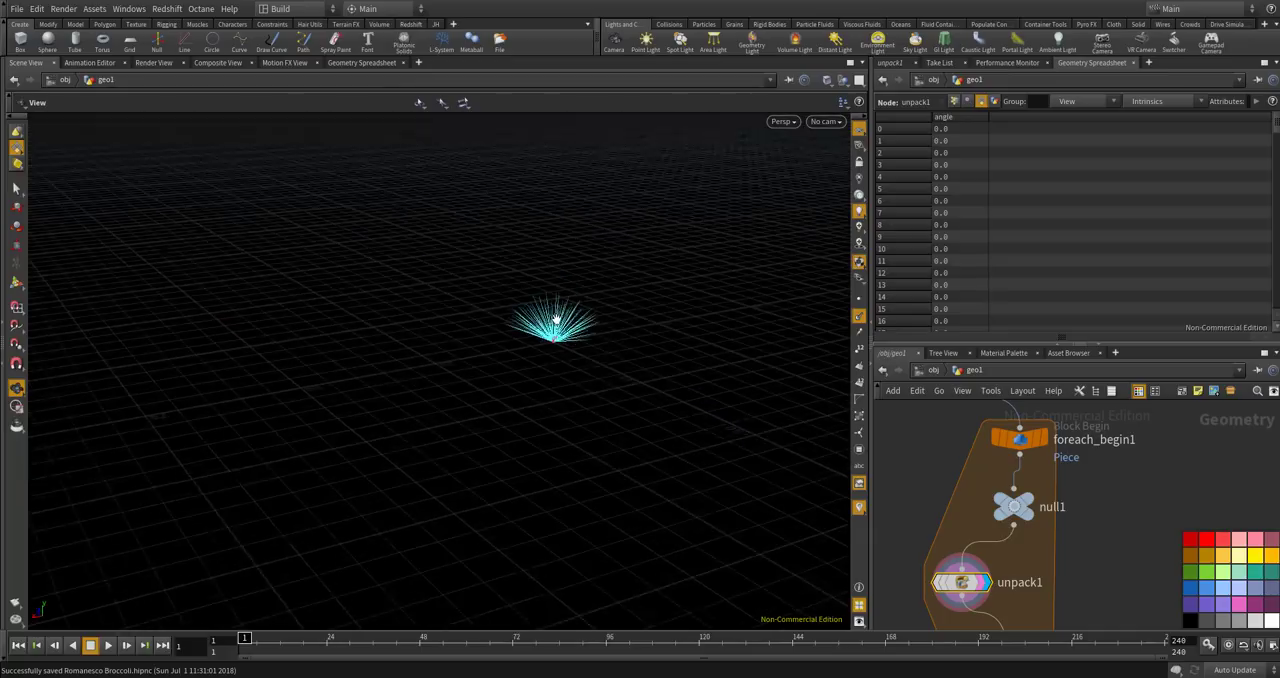
{"action": "scroll", "coordinate": [532, 345], "scroll_direction": "up", "scroll_amount": 8}
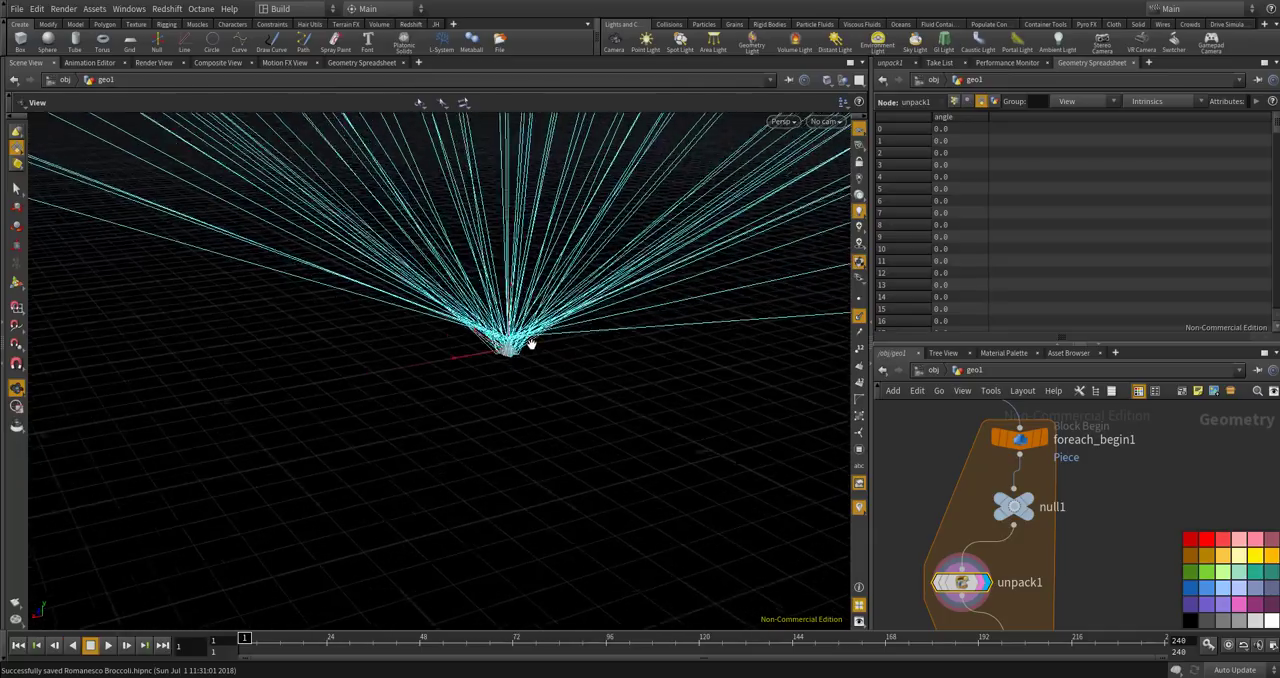
{"action": "scroll", "coordinate": [531, 346], "scroll_direction": "down", "scroll_amount": 2}
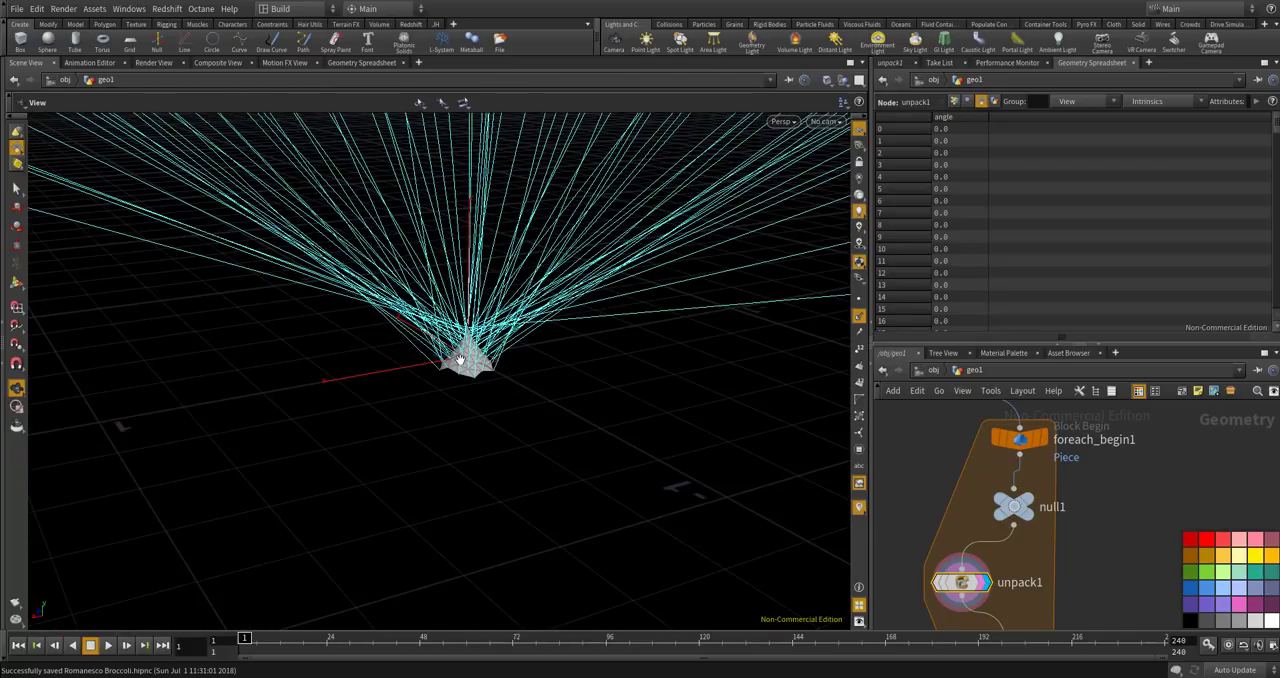
{"action": "scroll", "coordinate": [459, 358], "scroll_direction": "up", "scroll_amount": 5}
{"action": "scroll", "coordinate": [461, 357], "scroll_direction": "down", "scroll_amount": 4}
{"action": "scroll", "coordinate": [470, 340], "scroll_direction": "down", "scroll_amount": 6}
{"action": "scroll", "coordinate": [465, 331], "scroll_direction": "down", "scroll_amount": 4}
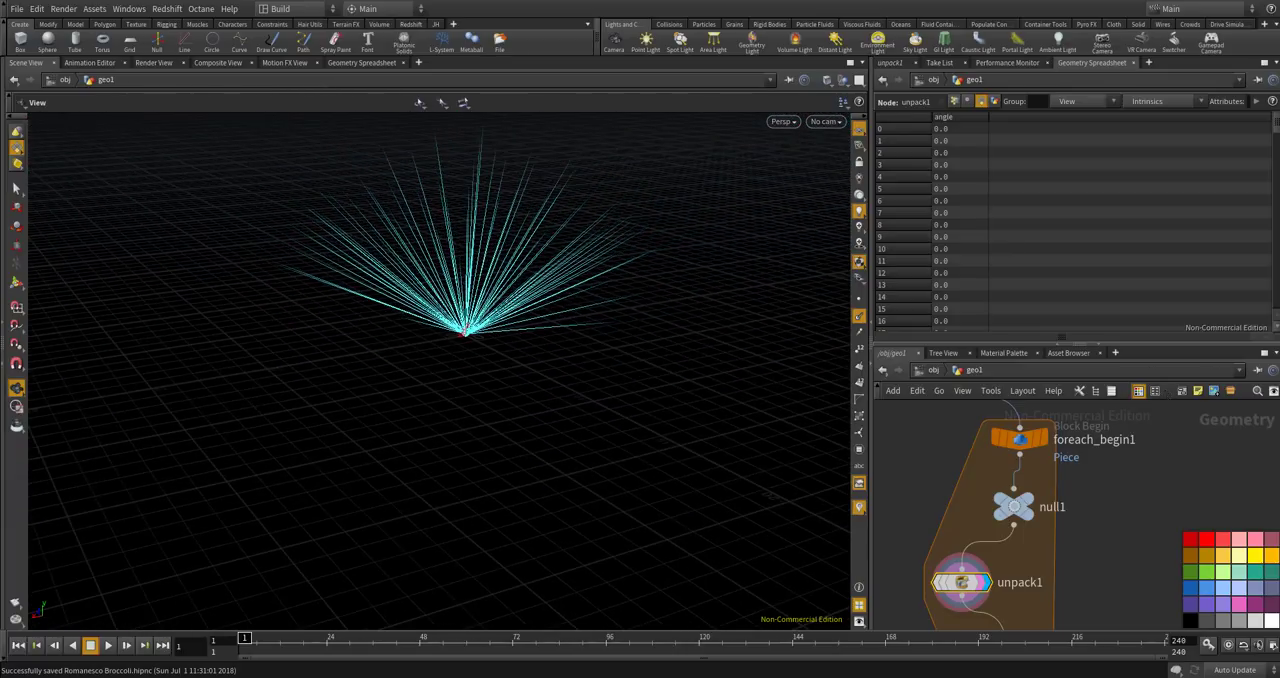
{"action": "scroll", "coordinate": [997, 563], "scroll_direction": "up", "scroll_amount": 2}
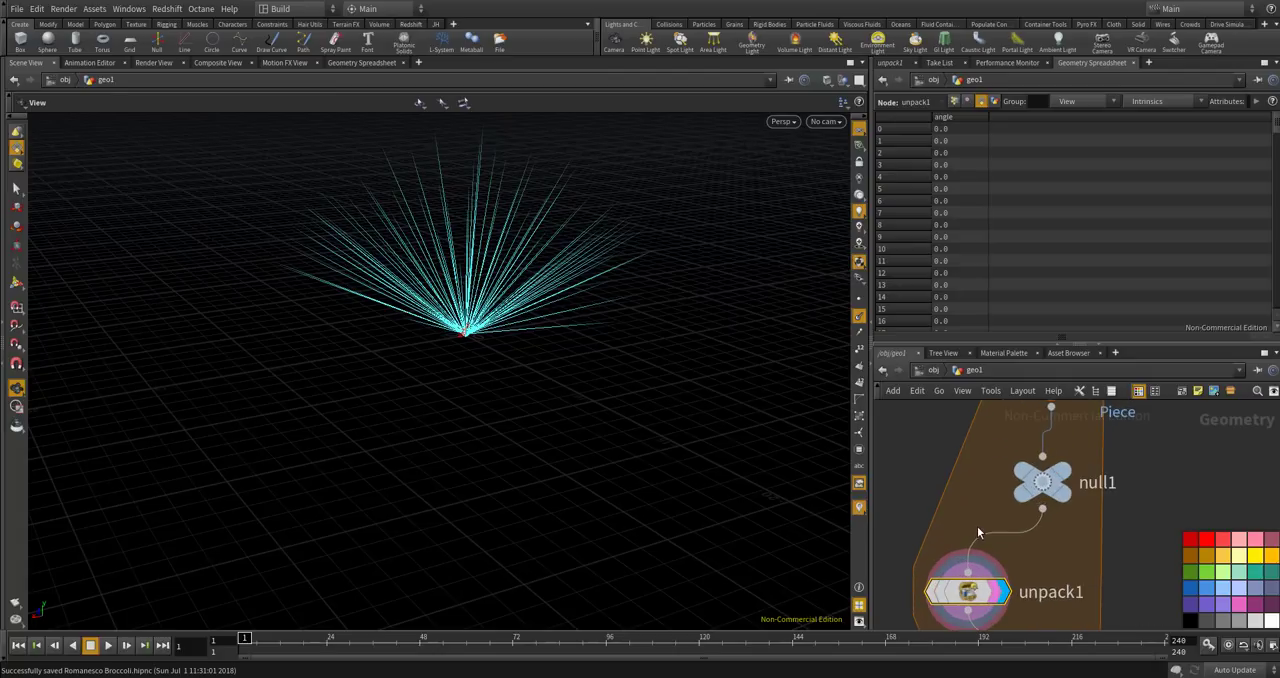
Hide the point normals in the viewport and check the single unpacked cone.
{"action": "left_click", "coordinate": [858, 315]}
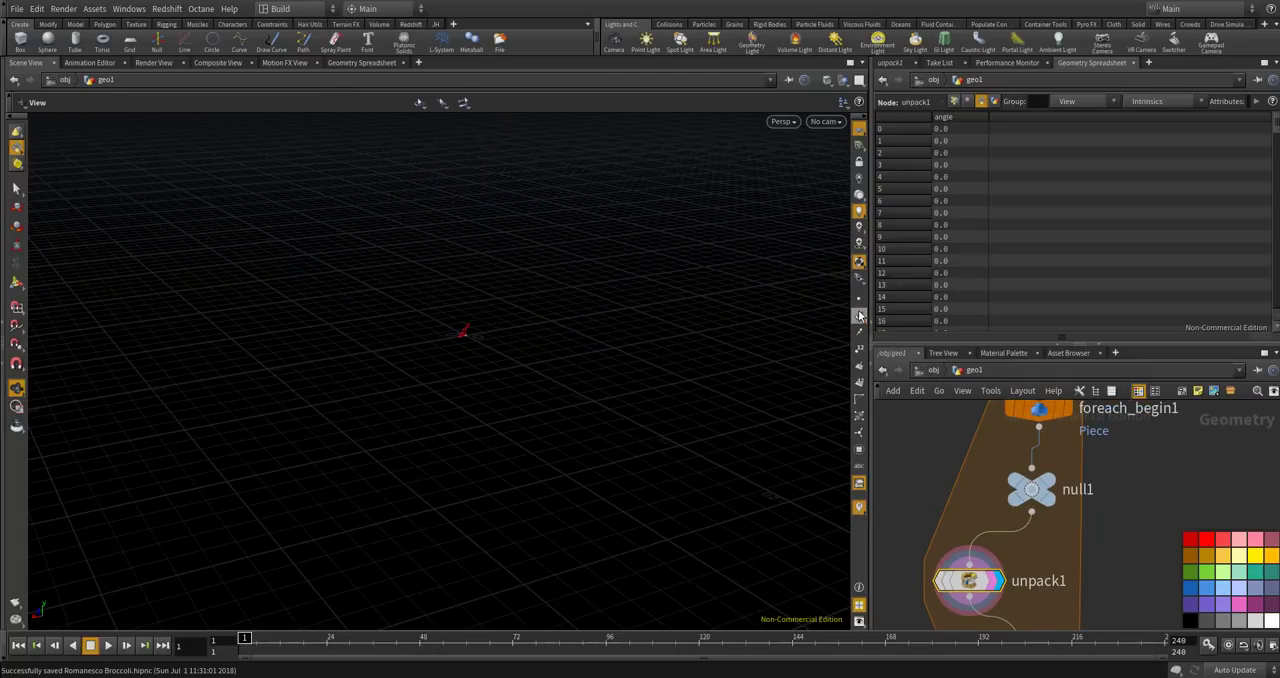
{"action": "scroll", "coordinate": [990, 470], "scroll_direction": "down", "scroll_amount": 4}
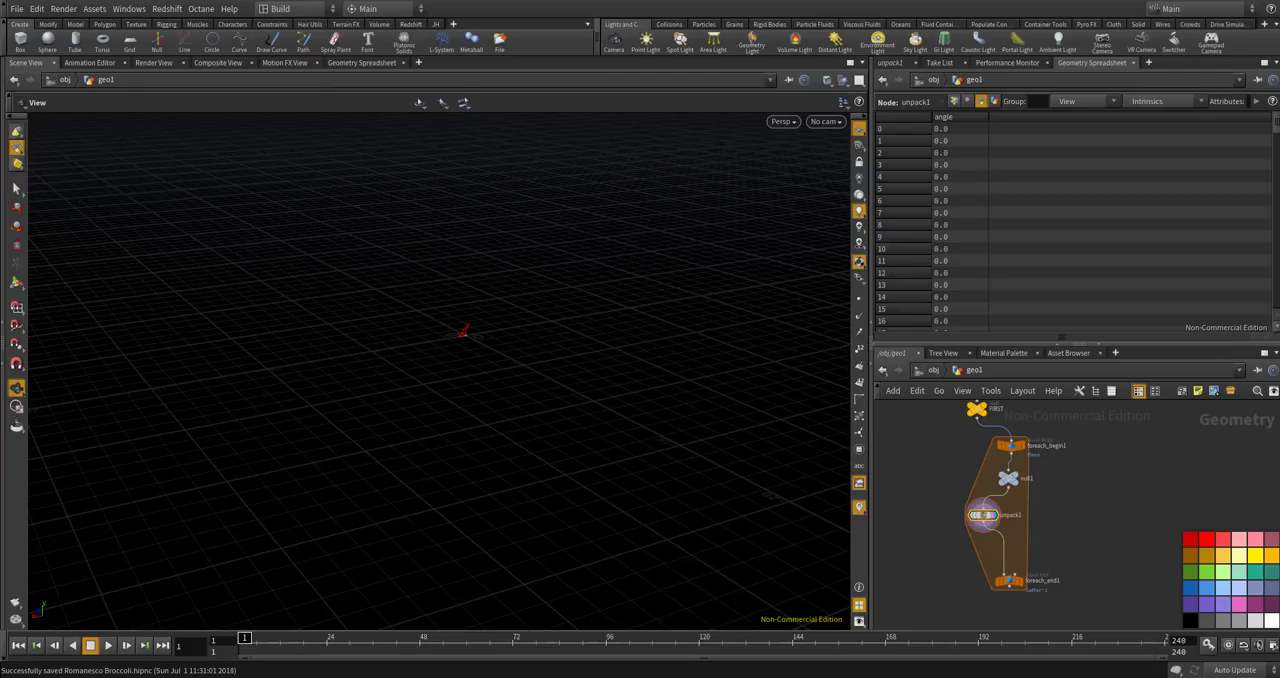
{"action": "scroll", "coordinate": [1035, 525], "scroll_direction": "up", "scroll_amount": 2}
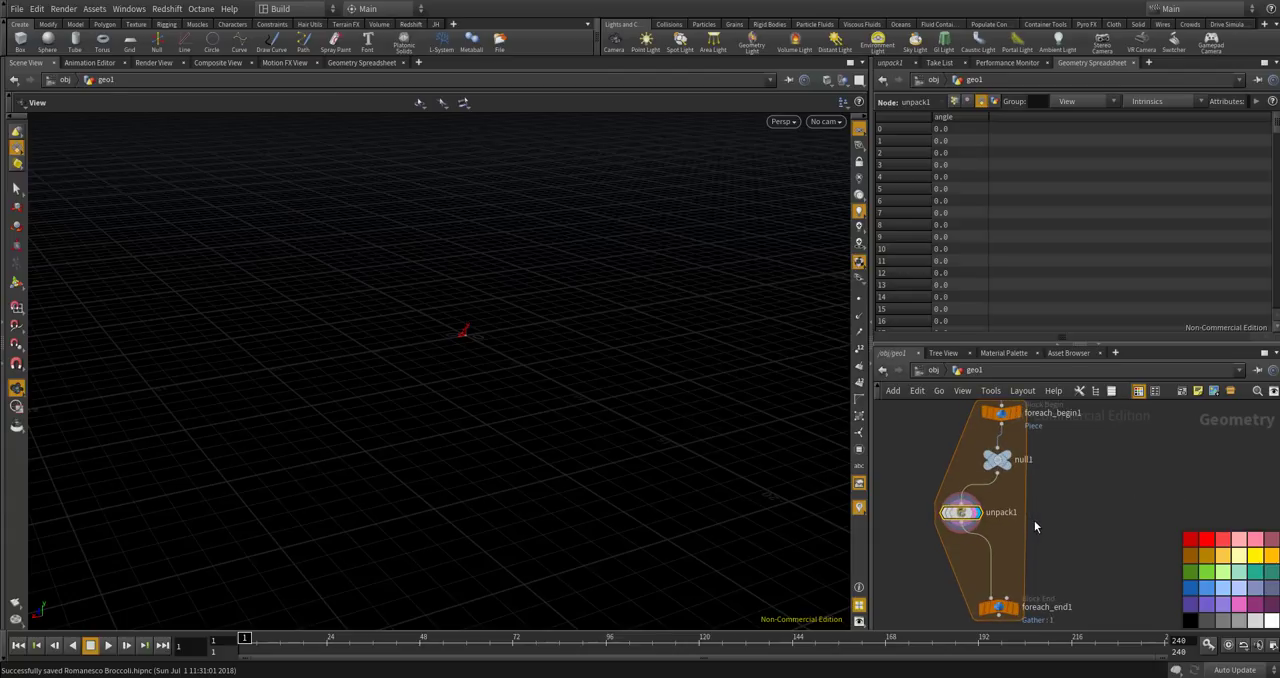
{"action": "scroll", "coordinate": [470, 338], "scroll_direction": "up", "scroll_amount": 8}
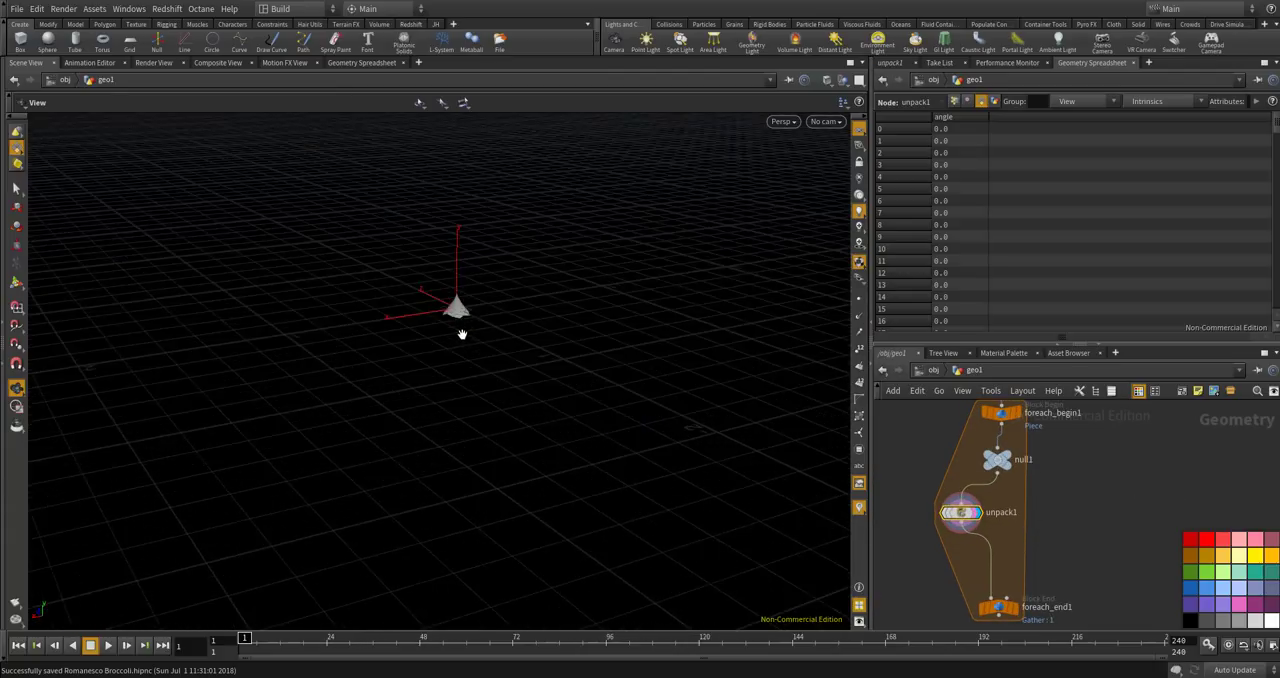
{"action": "scroll", "coordinate": [462, 334], "scroll_direction": "up", "scroll_amount": 3}
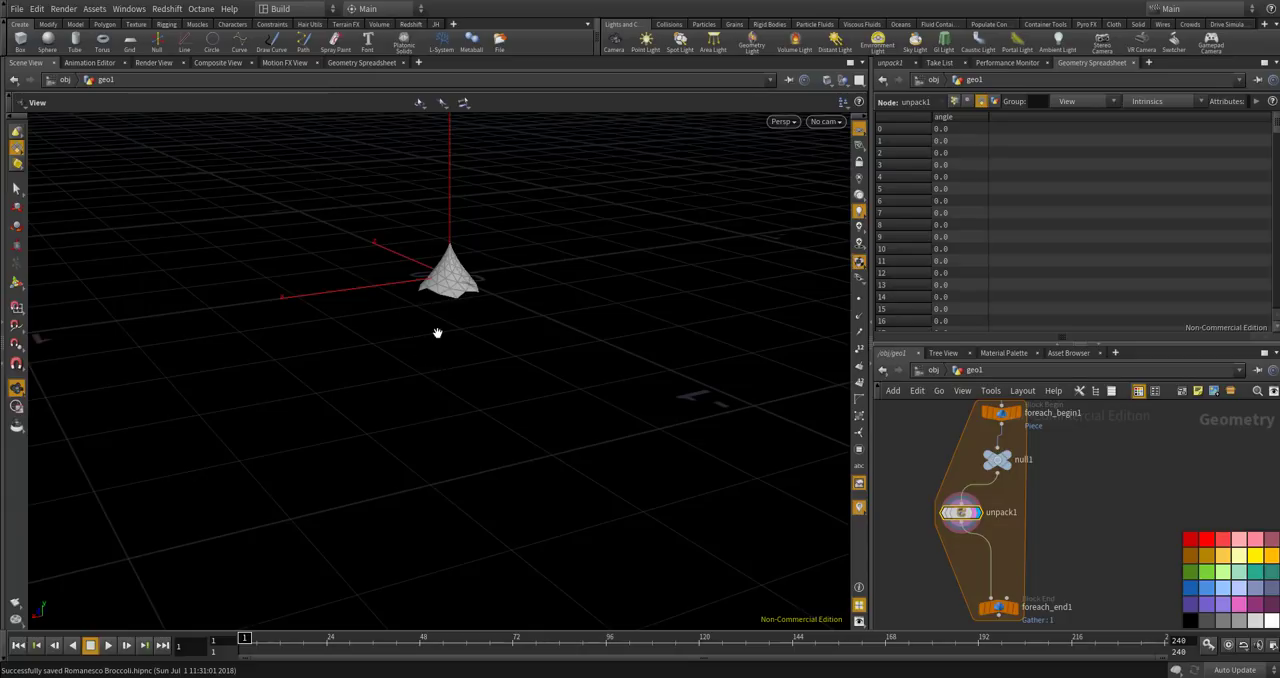
{"action": "scroll", "coordinate": [409, 311], "scroll_direction": "down", "scroll_amount": 6}
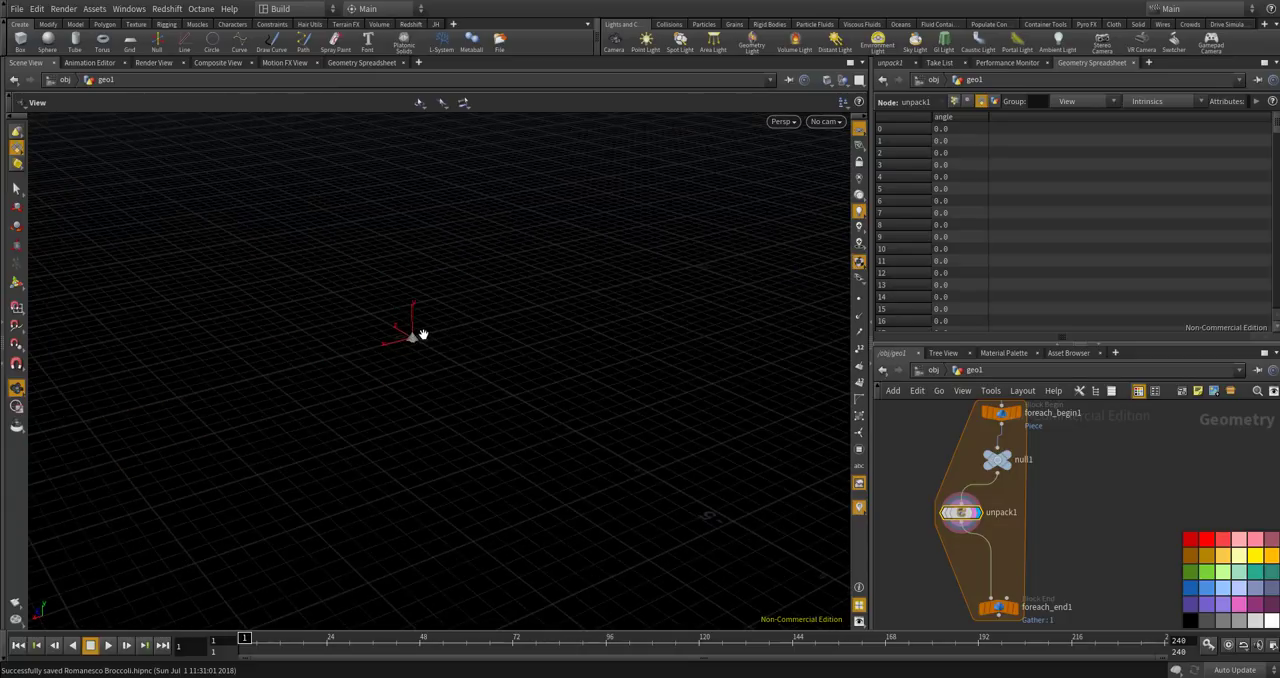
Display the FIRST null and examine the full arrangement of cone copies from its tip down to the base.
{"action": "mouse_move", "coordinate": [954, 518]}
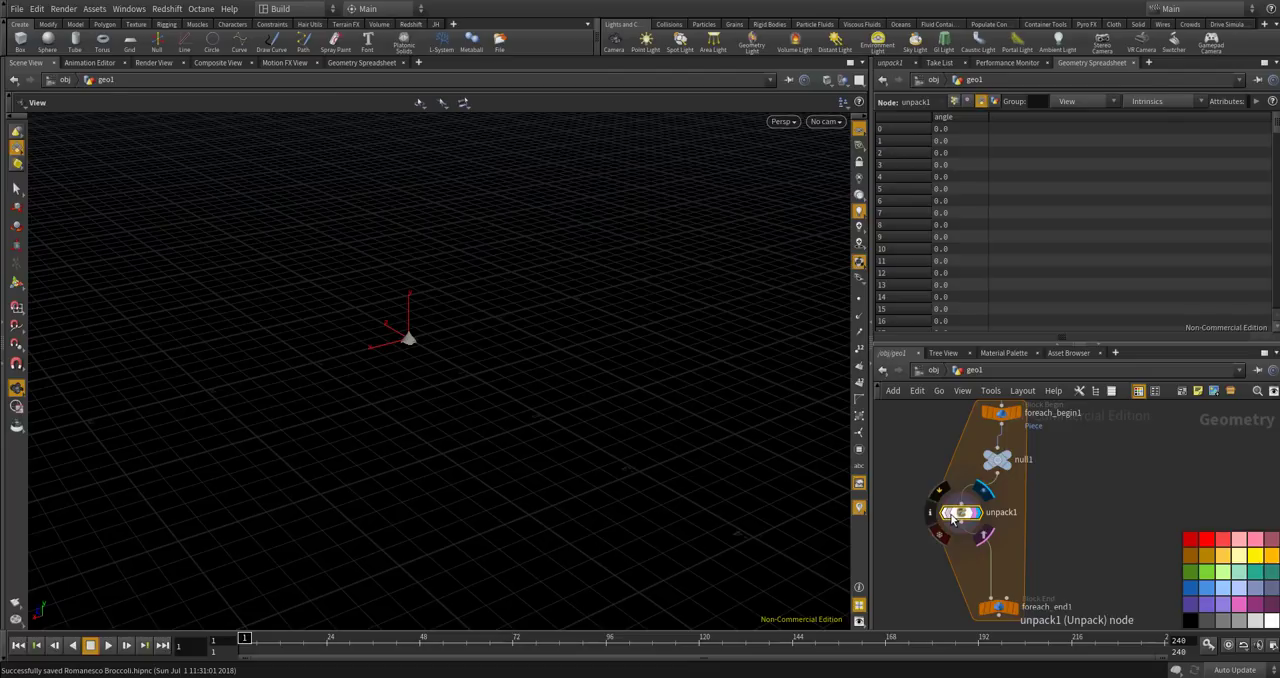
{"action": "scroll", "coordinate": [1005, 473], "scroll_direction": "down", "scroll_amount": 3}
{"action": "scroll", "coordinate": [1009, 455], "scroll_direction": "up", "scroll_amount": 5}
{"action": "scroll", "coordinate": [1009, 453], "scroll_direction": "down", "scroll_amount": 5}
{"action": "middle_click_drag", "start_coordinate": [951, 514], "coordinate": [954, 580]}
{"action": "scroll", "coordinate": [966, 465], "scroll_direction": "up", "scroll_amount": 5}
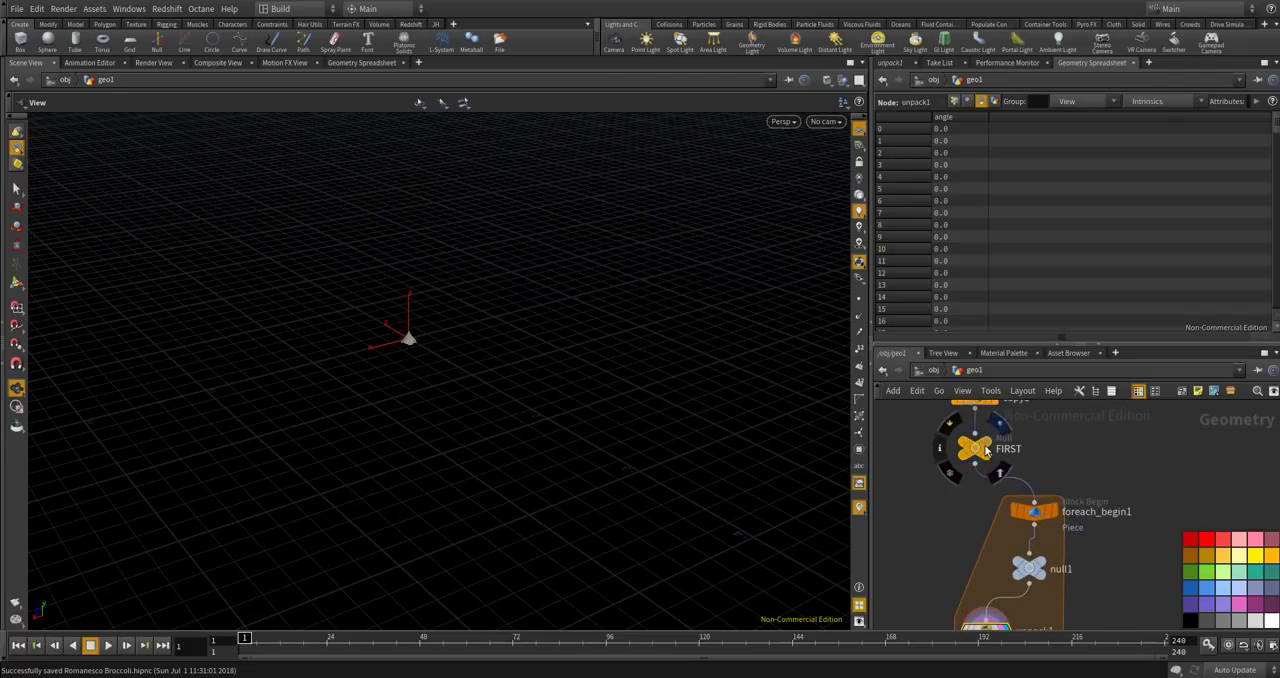
{"action": "left_click", "coordinate": [985, 446]}
{"action": "scroll", "coordinate": [540, 420], "scroll_direction": "down", "scroll_amount": 8}
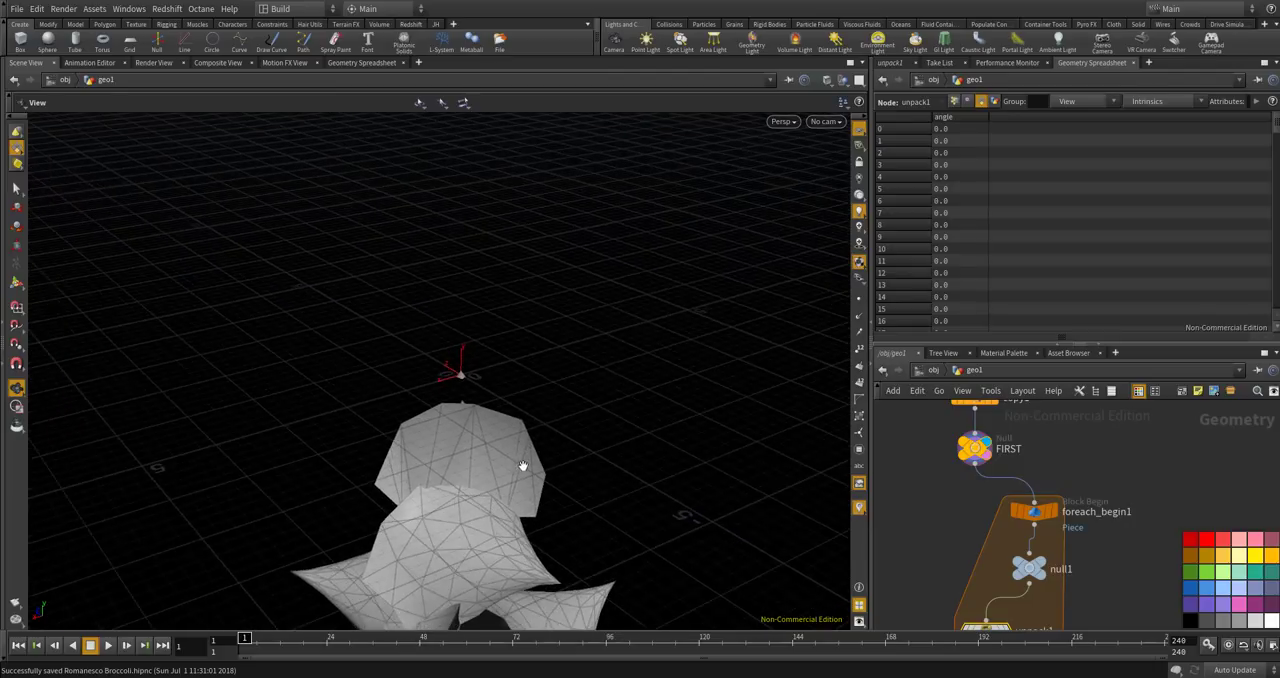
{"action": "scroll", "coordinate": [514, 504], "scroll_direction": "down", "scroll_amount": 4}
{"action": "middle_click_drag", "start_coordinate": [513, 498], "coordinate": [517, 363]}
{"action": "scroll", "coordinate": [511, 449], "scroll_direction": "down", "scroll_amount": 6}
{"action": "middle_click_drag", "start_coordinate": [520, 522], "coordinate": [514, 426]}
{"action": "scroll", "coordinate": [514, 426], "scroll_direction": "down", "scroll_amount": 3}
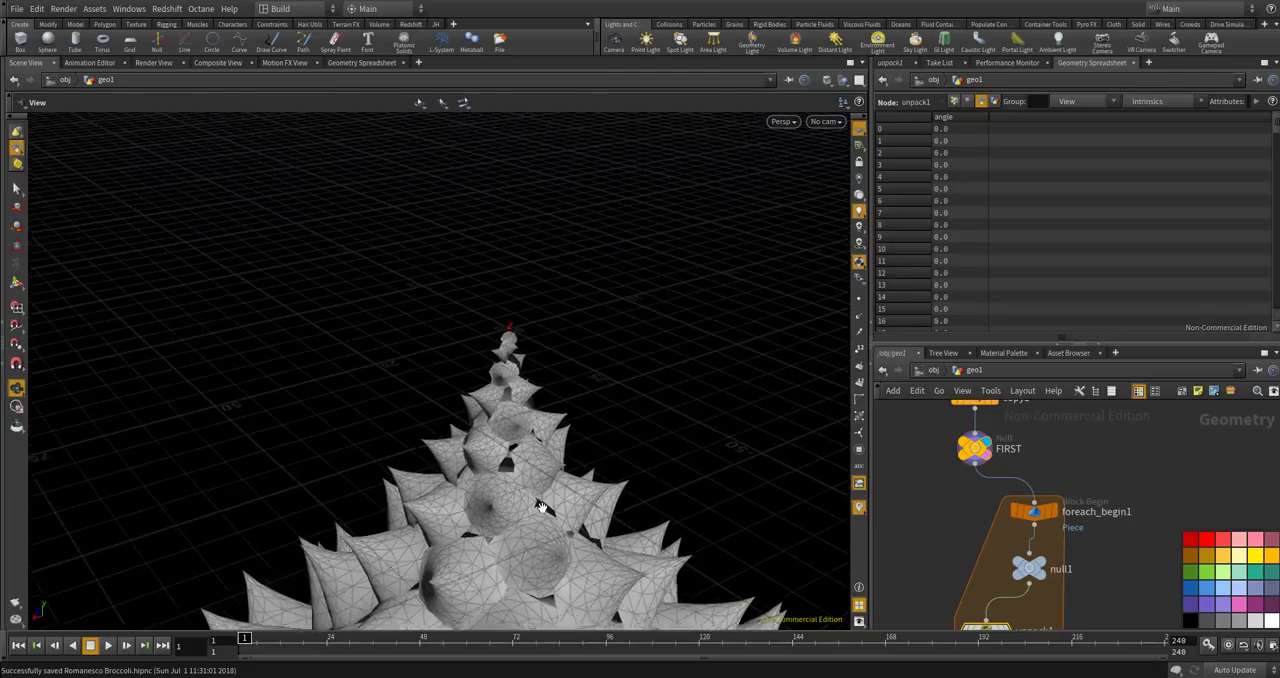
{"action": "middle_click_drag", "start_coordinate": [543, 503], "coordinate": [557, 337]}
{"action": "scroll", "coordinate": [557, 337], "scroll_direction": "down", "scroll_amount": 3}
{"action": "left_click_drag", "start_coordinate": [551, 397], "coordinate": [586, 380]}
{"action": "scroll", "coordinate": [594, 398], "scroll_direction": "up", "scroll_amount": 2}
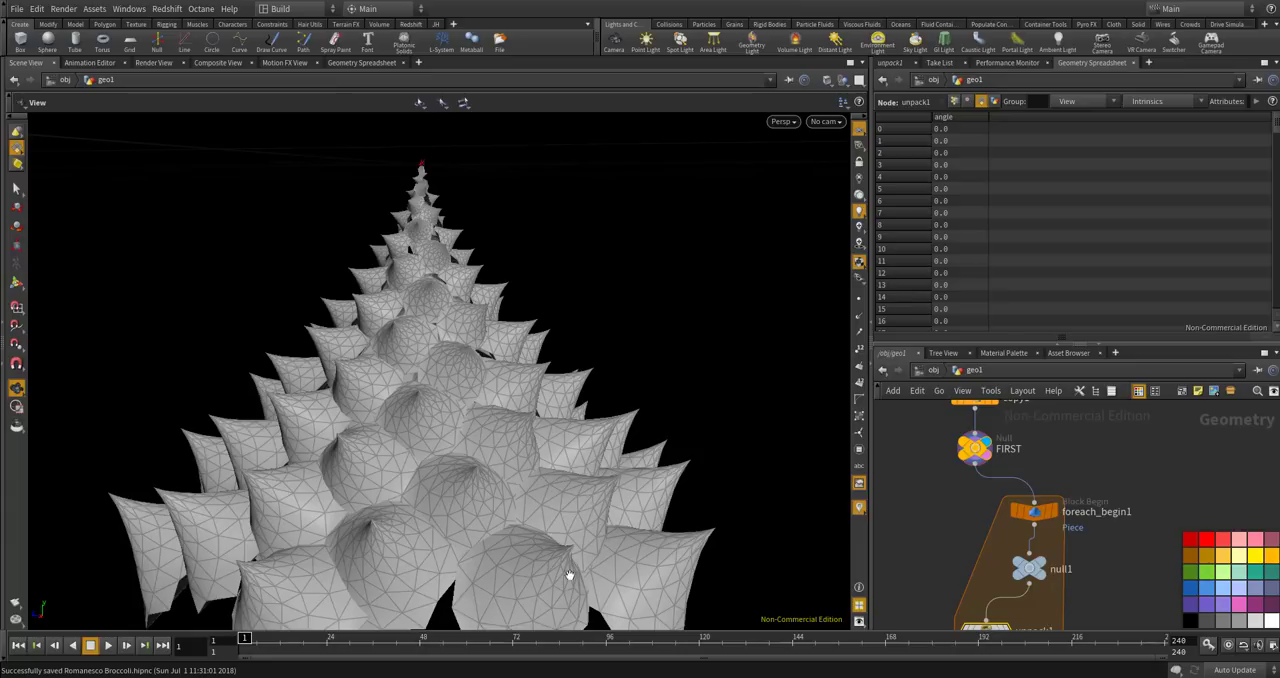
{"action": "left_click_drag", "start_coordinate": [664, 570], "coordinate": [489, 193]}
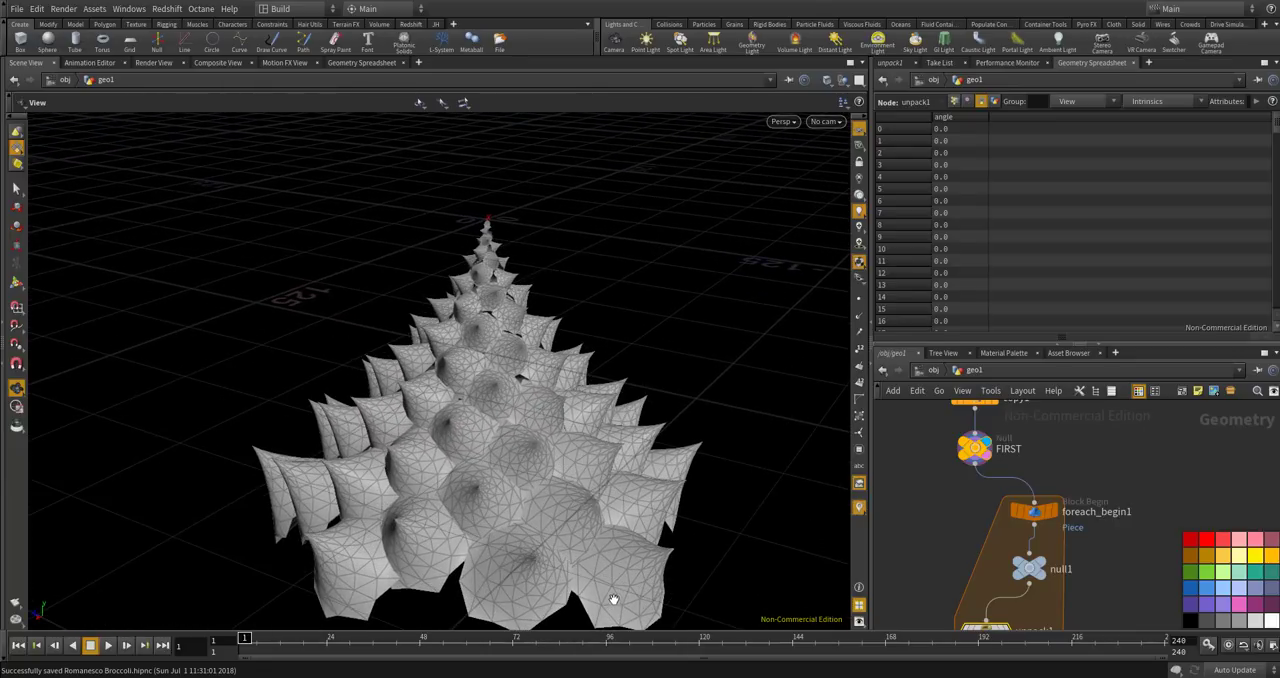
{"action": "left_click_drag", "start_coordinate": [612, 598], "coordinate": [582, 498]}
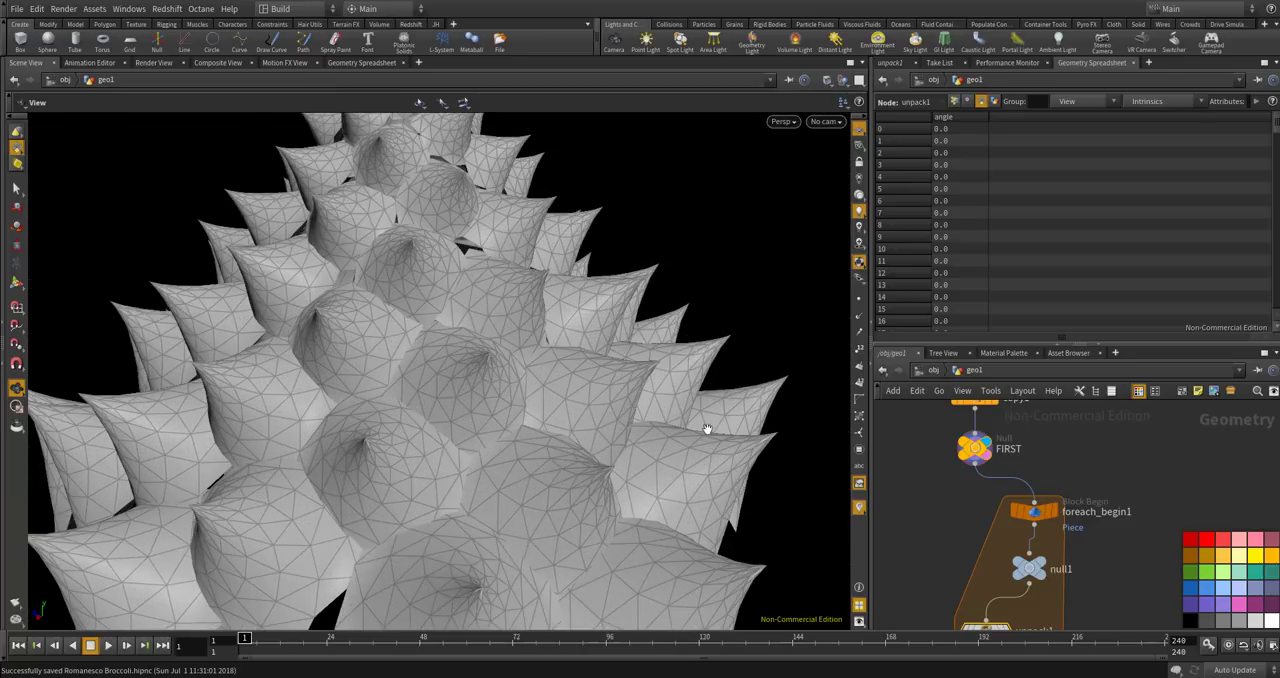
Add a Point Wrangle node beside unpack1 in the loop and wire null1 into its first input.
{"action": "scroll", "coordinate": [708, 430], "scroll_direction": "down", "scroll_amount": 3}
{"action": "middle_click_drag", "start_coordinate": [928, 463], "coordinate": [864, 388]}
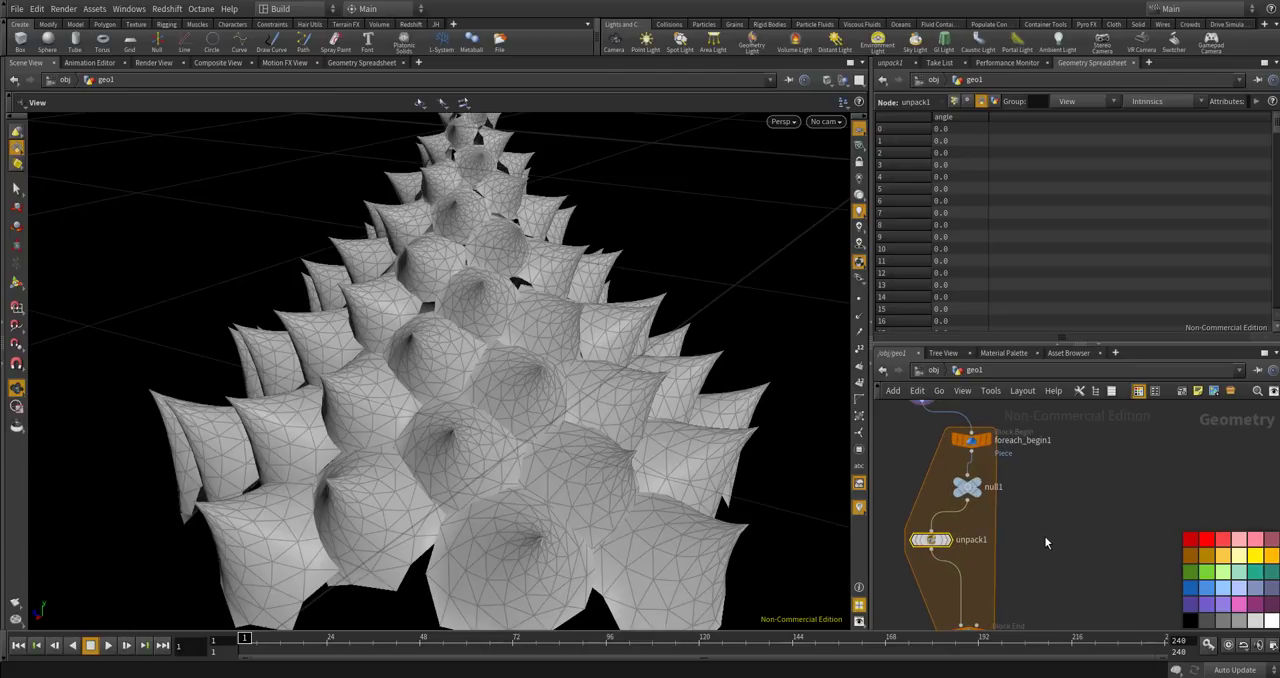
{"action": "key", "text": "Tab"}
{"action": "type", "text": "point wra"}
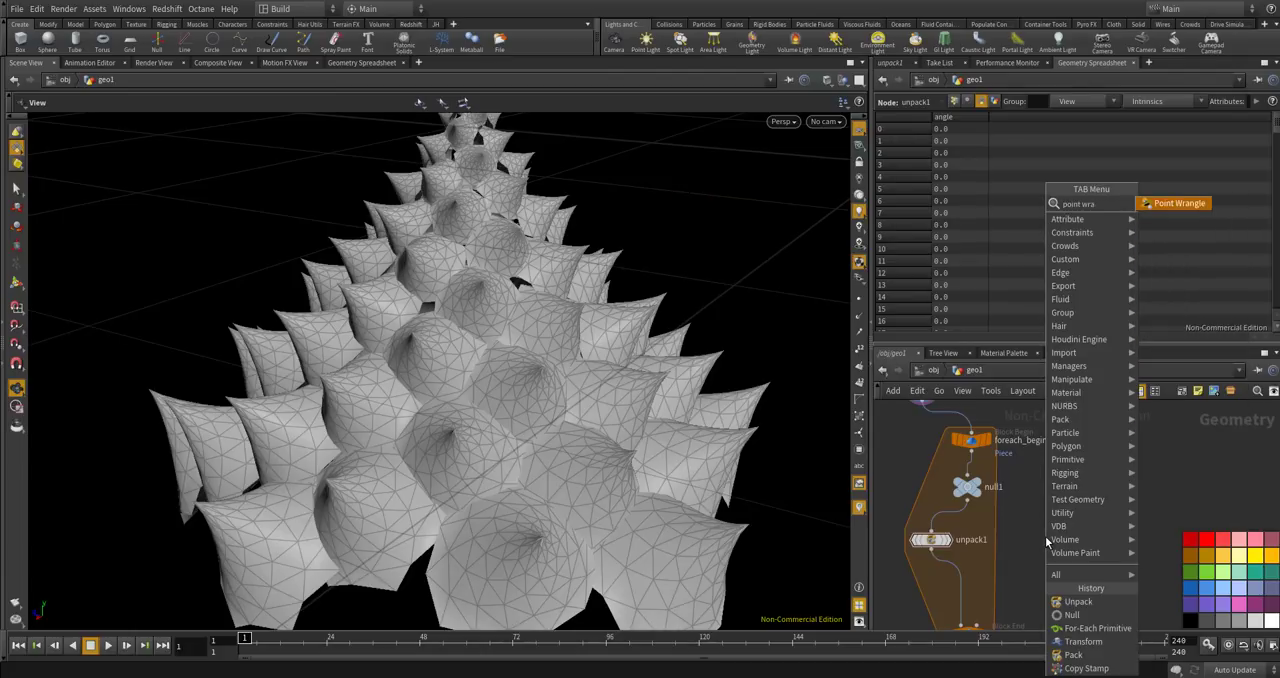
{"action": "key", "text": "Return"}
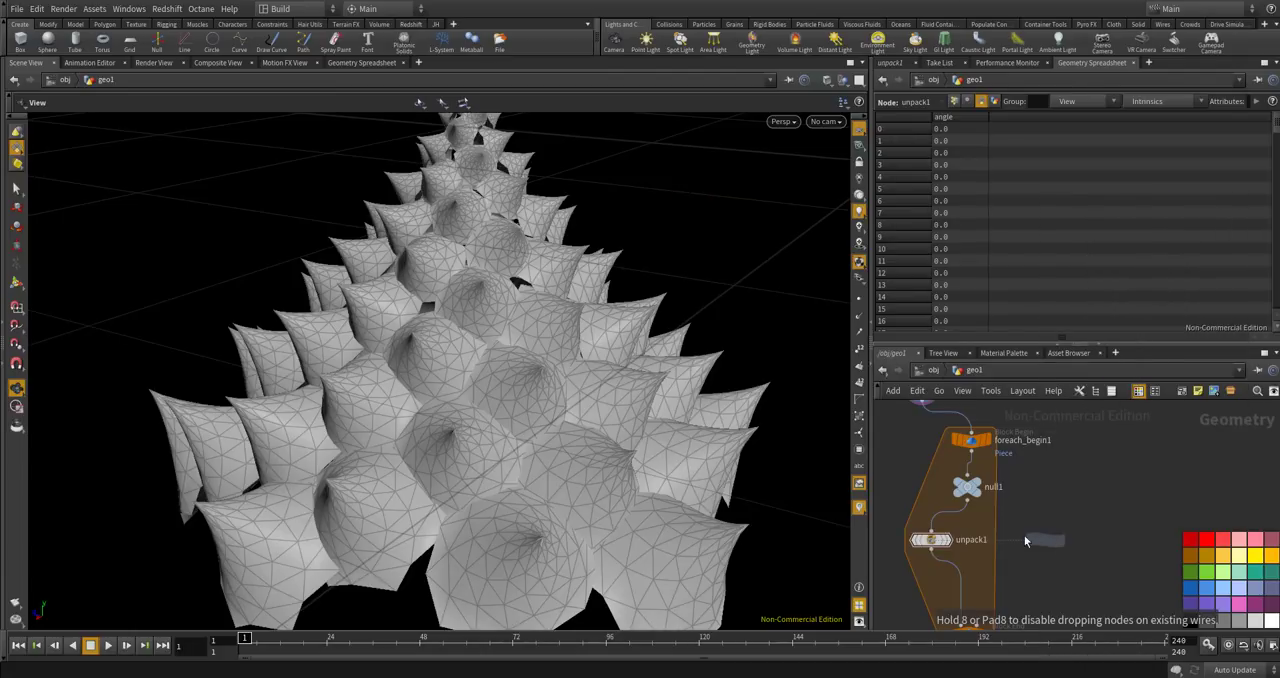
{"action": "left_click", "coordinate": [1000, 542]}
{"action": "scroll", "coordinate": [1000, 540], "scroll_direction": "up", "scroll_amount": 2}
{"action": "left_click_drag", "start_coordinate": [946, 482], "coordinate": [984, 532]}
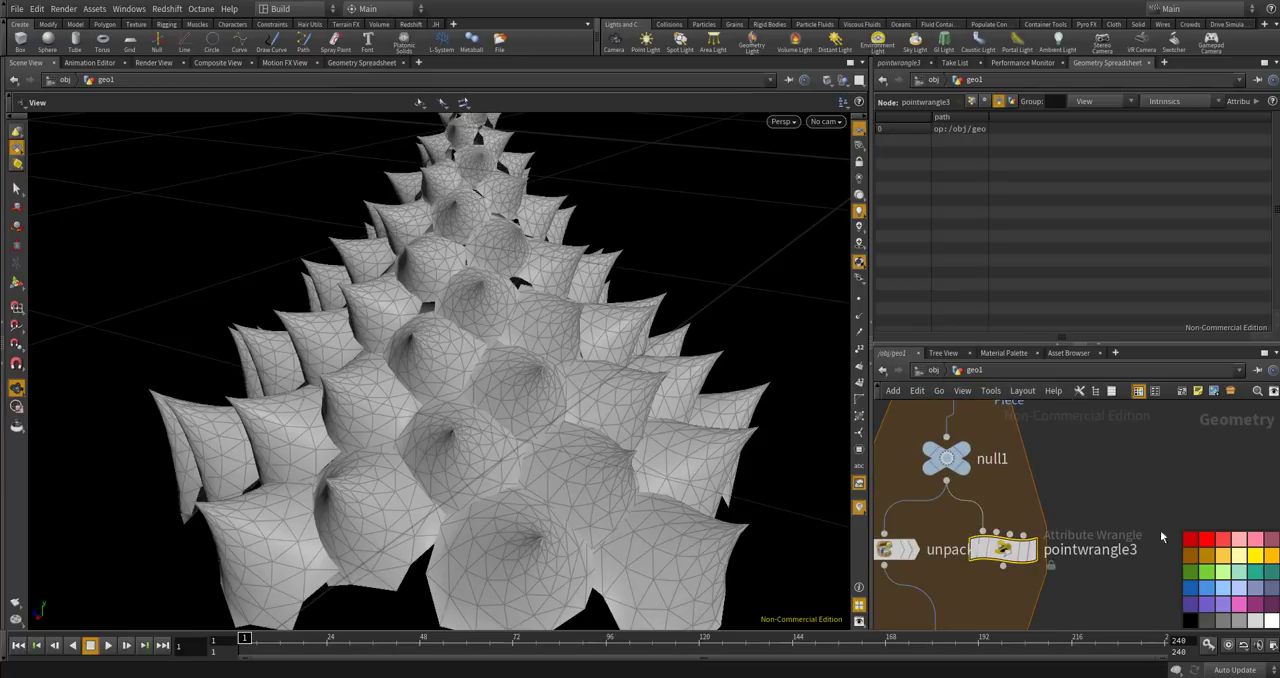
Rewire the point wrangle's first input to the output of unpack1.
{"action": "scroll", "coordinate": [1130, 535], "scroll_direction": "up", "scroll_amount": 3}
{"action": "scroll", "coordinate": [1022, 508], "scroll_direction": "down", "scroll_amount": 4}
{"action": "scroll", "coordinate": [1044, 515], "scroll_direction": "up", "scroll_amount": 4}
{"action": "scroll", "coordinate": [1077, 467], "scroll_direction": "down", "scroll_amount": 4}
{"action": "middle_click_drag", "start_coordinate": [1078, 503], "coordinate": [1137, 462]}
{"action": "scroll", "coordinate": [1090, 461], "scroll_direction": "up", "scroll_amount": 2}
{"action": "left_click_drag", "start_coordinate": [939, 470], "coordinate": [1046, 541]}
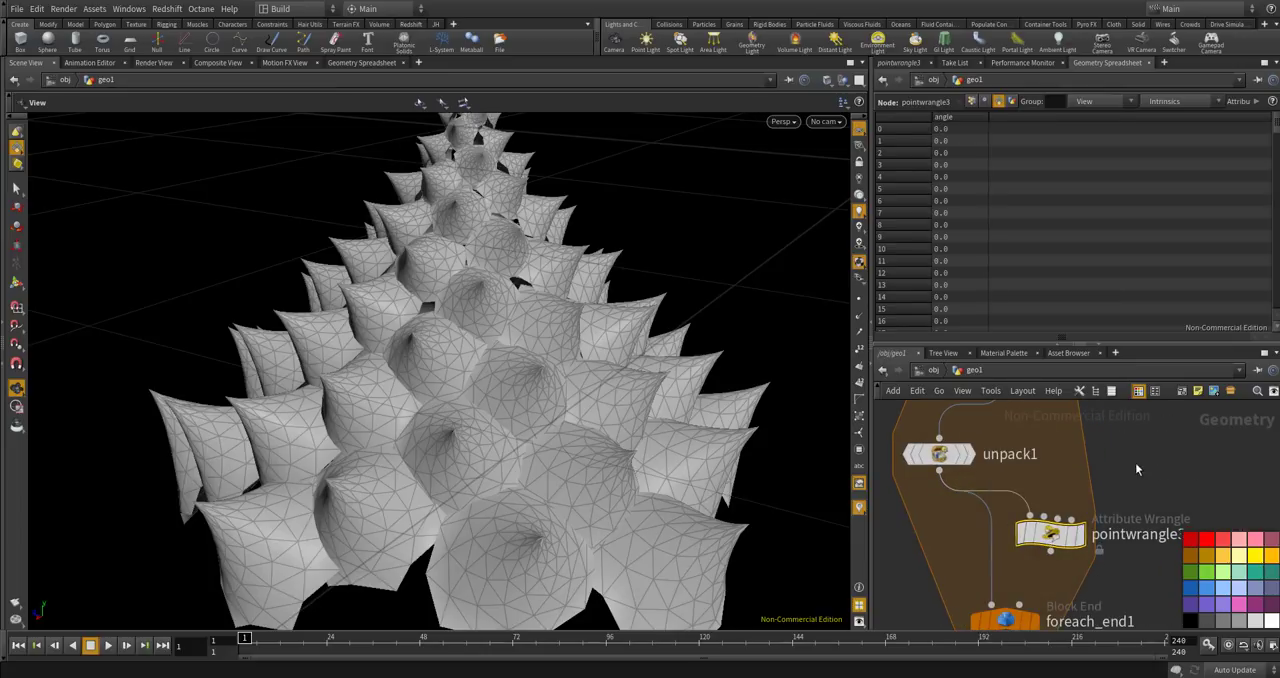
Inspect null1's point attributes in the Geometry Spreadsheet.
{"action": "middle_click_drag", "start_coordinate": [1134, 462], "coordinate": [1123, 541]}
{"action": "scroll", "coordinate": [1123, 540], "scroll_direction": "up", "scroll_amount": 2}
{"action": "middle_click_drag", "start_coordinate": [1092, 502], "coordinate": [1114, 531]}
{"action": "scroll", "coordinate": [1114, 531], "scroll_direction": "up", "scroll_amount": 1}
{"action": "left_click", "coordinate": [978, 485]}
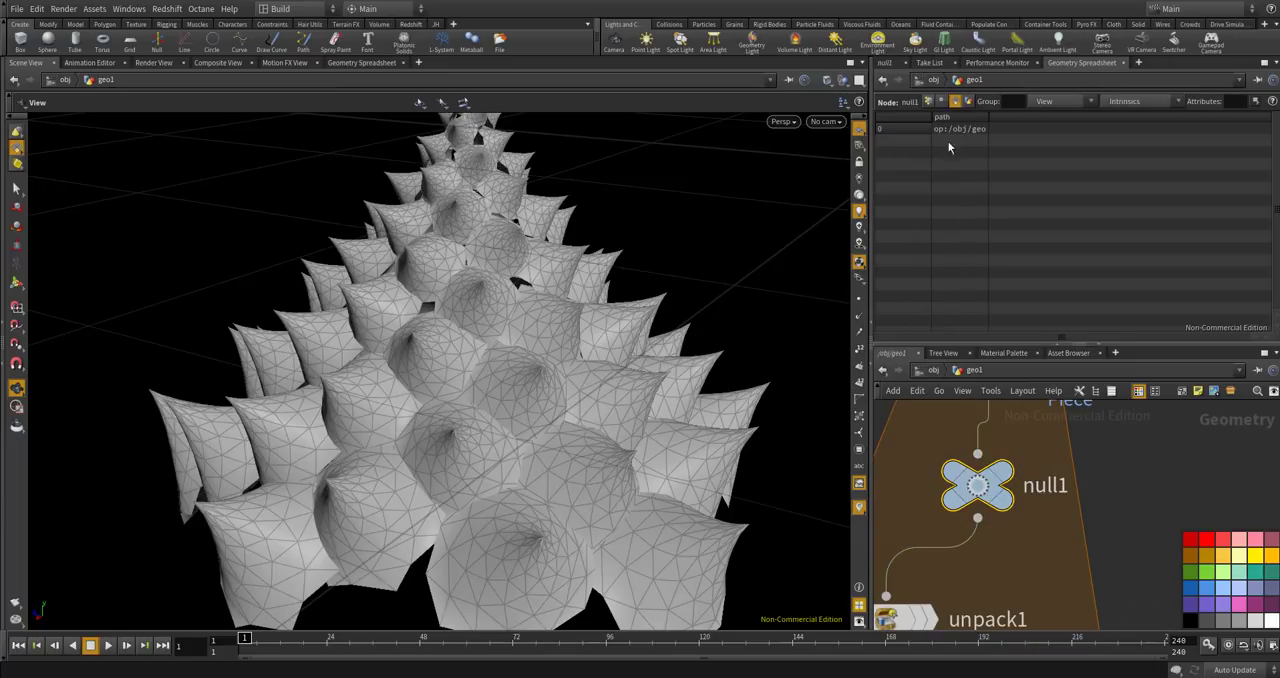
{"action": "left_click", "coordinate": [927, 102]}
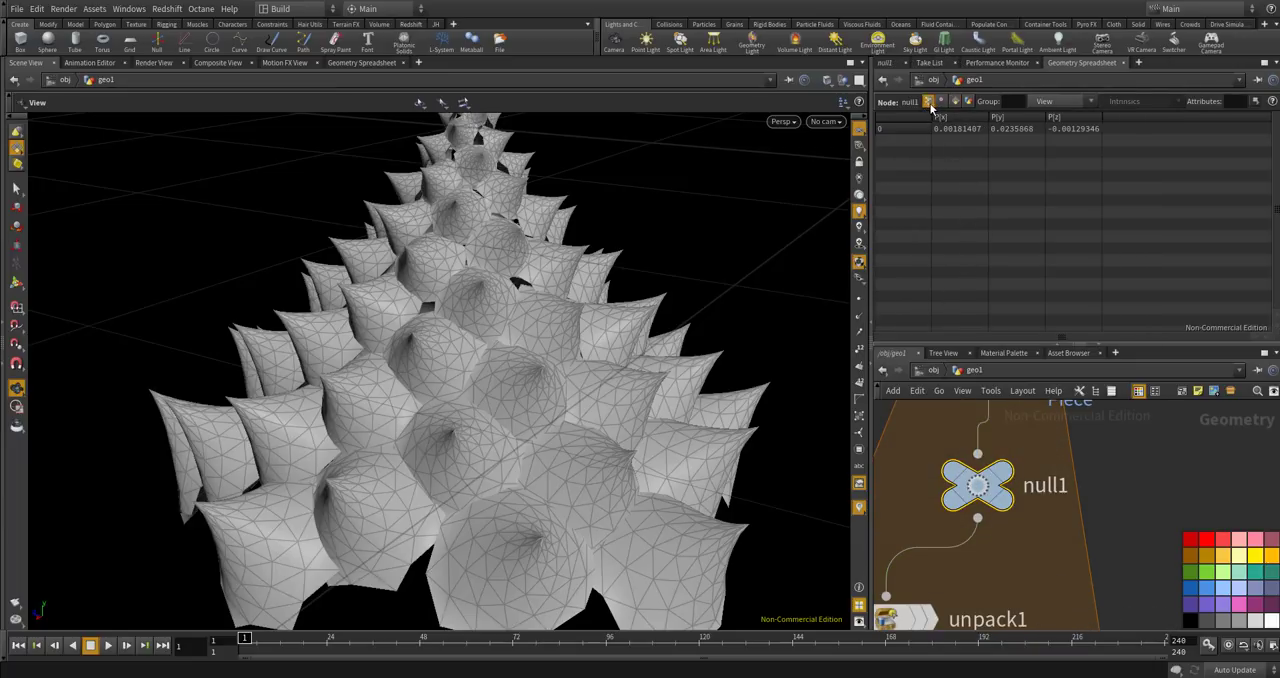
On the copy1 node, enable Use Template Point Attributes and set only pscale as the attribute in the To Point Set field.
{"action": "middle_click_drag", "start_coordinate": [1084, 463], "coordinate": [1087, 565]}
{"action": "scroll", "coordinate": [1082, 566], "scroll_direction": "down", "scroll_amount": 4}
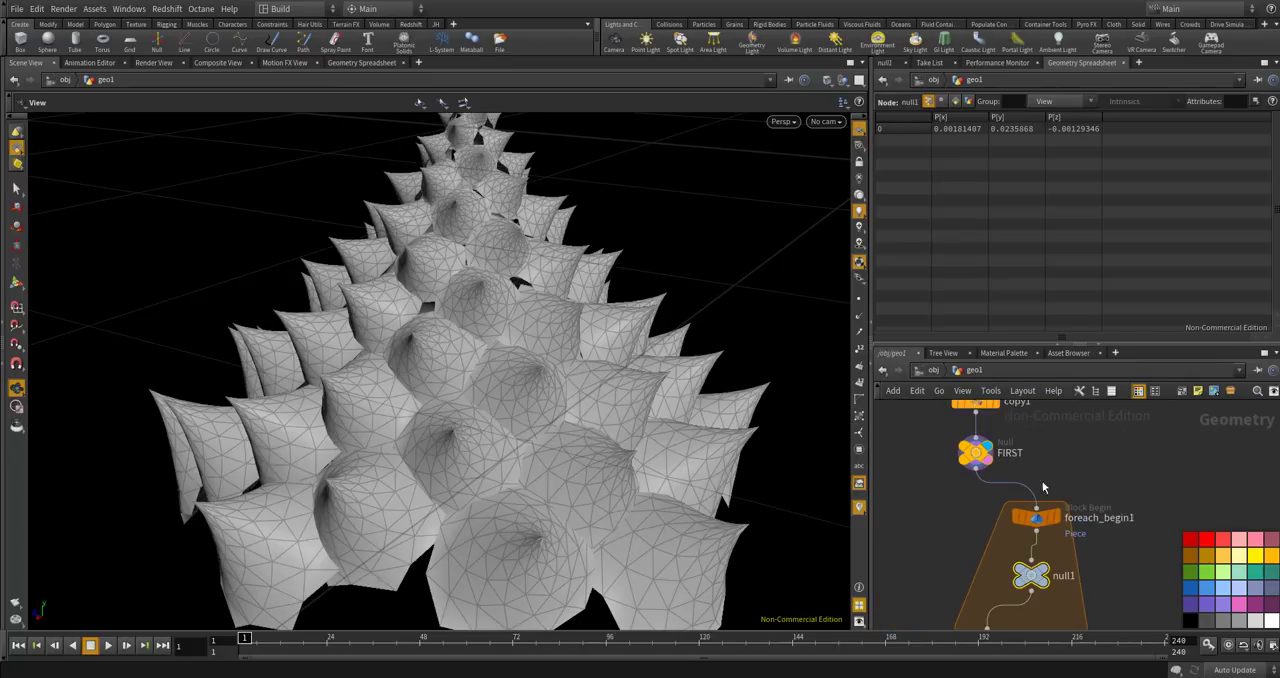
{"action": "middle_click_drag", "start_coordinate": [1054, 518], "coordinate": [1058, 626]}
{"action": "scroll", "coordinate": [1040, 528], "scroll_direction": "up", "scroll_amount": 3}
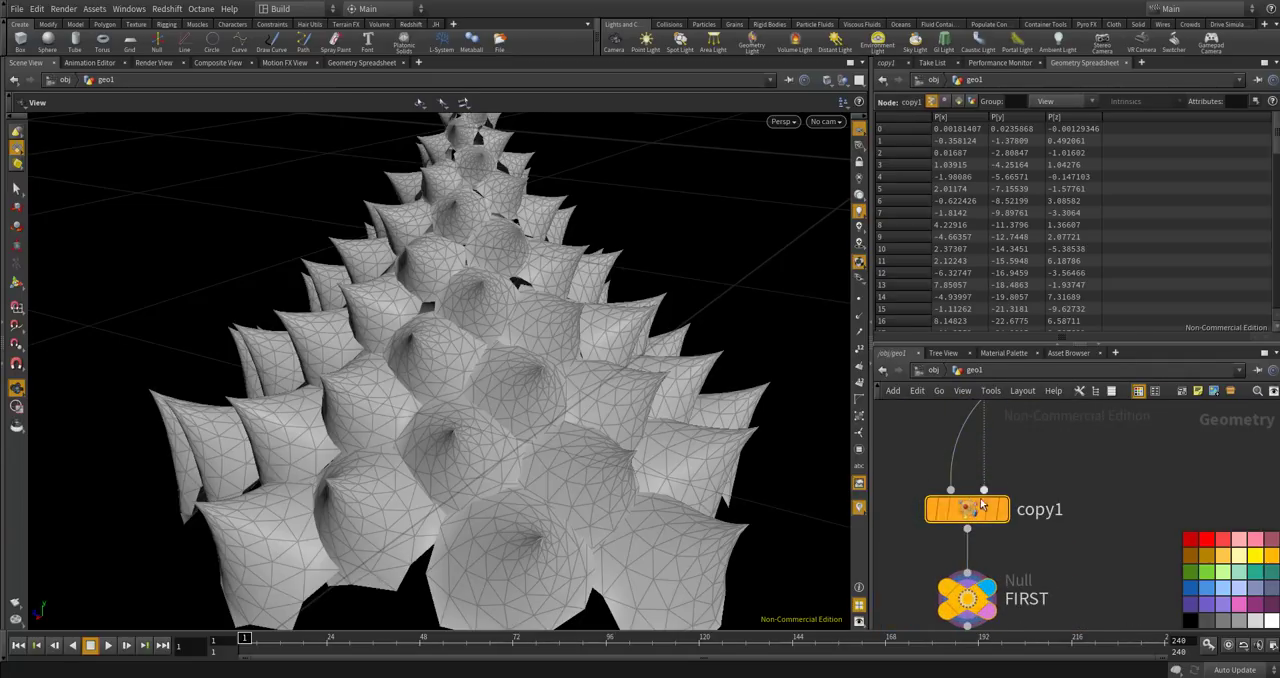
{"action": "scroll", "coordinate": [983, 505], "scroll_direction": "down", "scroll_amount": 4}
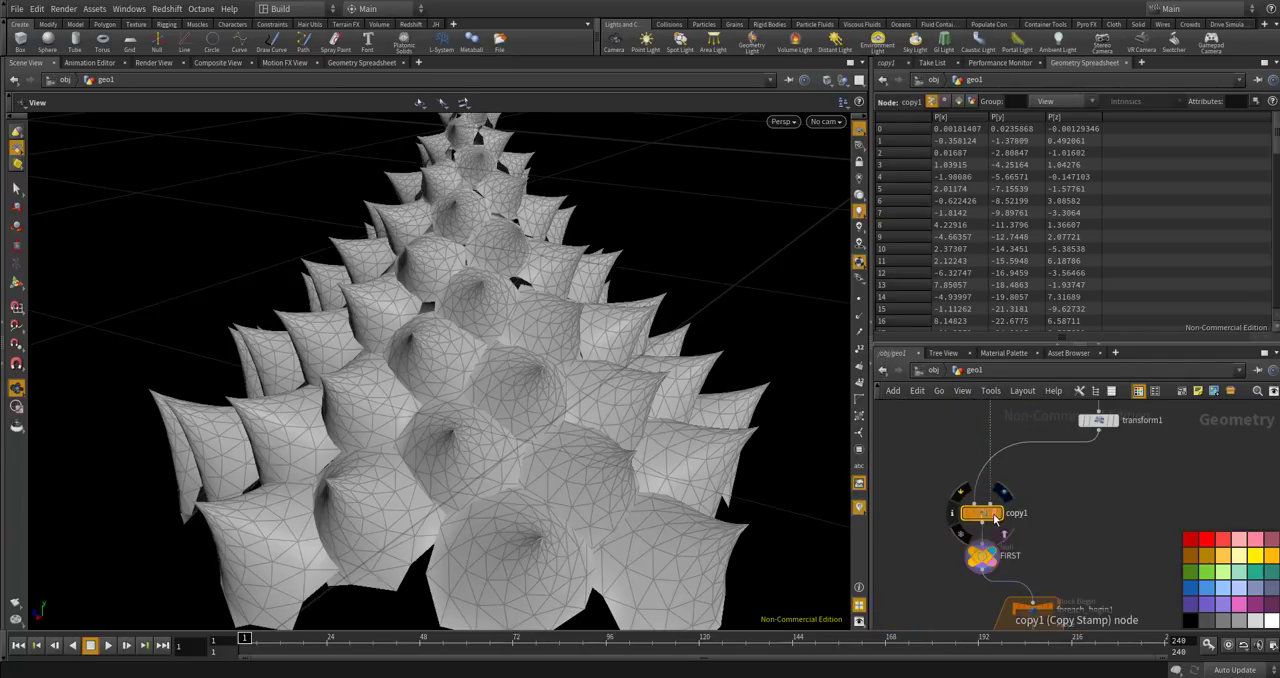
{"action": "left_click", "coordinate": [886, 62]}
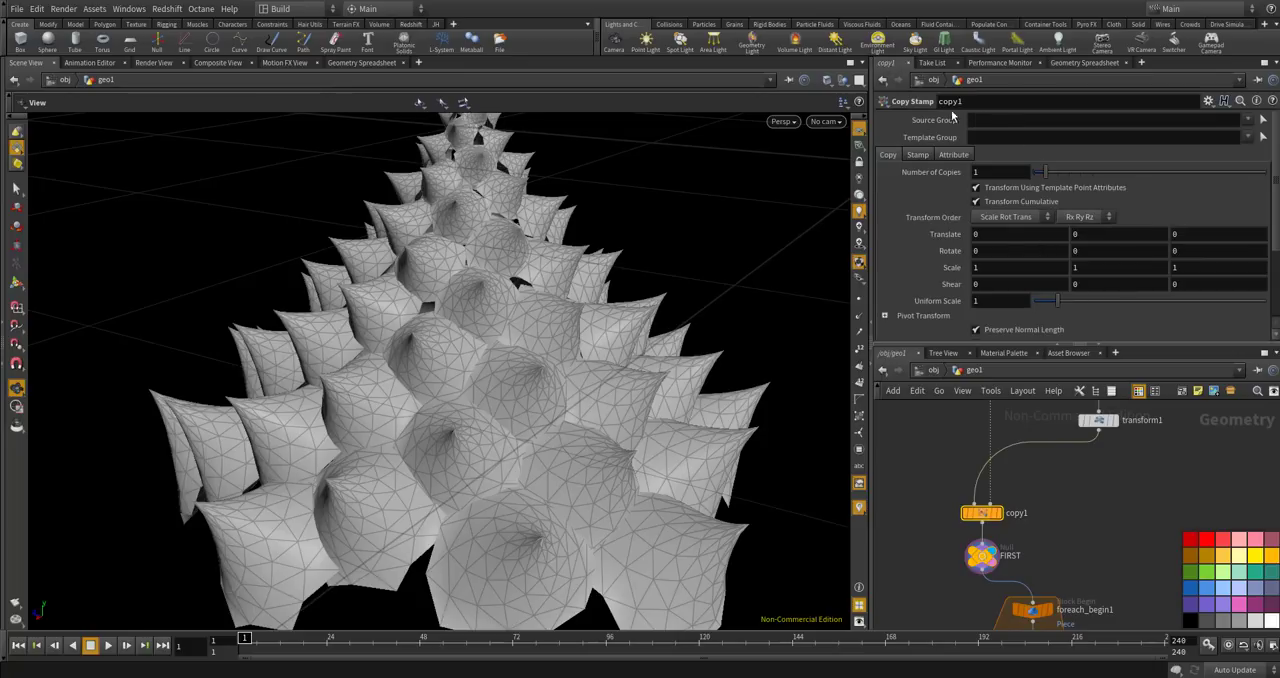
{"action": "left_click", "coordinate": [952, 155]}
{"action": "left_click", "coordinate": [975, 171]}
{"action": "type", "text": "pscale"}
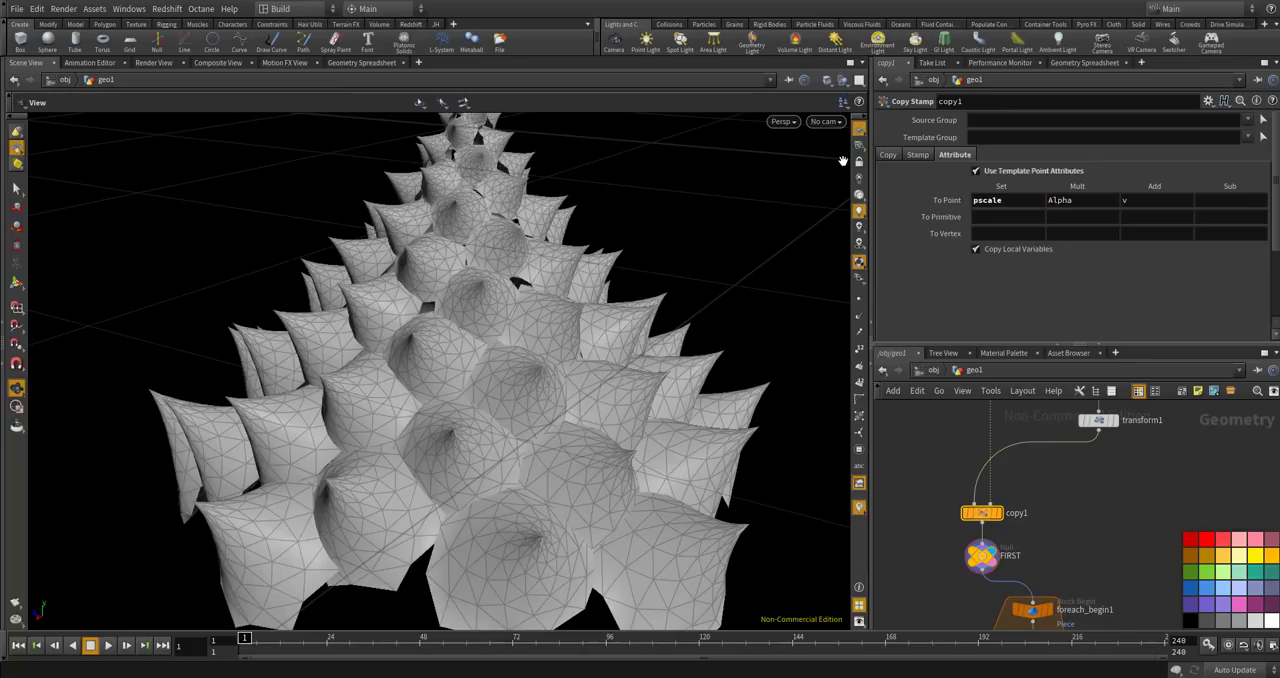
Inspect the FIRST node's point attributes in the Geometry Spreadsheet, checking pscale through to the last points.
{"action": "scroll", "coordinate": [1008, 459], "scroll_direction": "down", "scroll_amount": 3}
{"action": "scroll", "coordinate": [1002, 546], "scroll_direction": "up", "scroll_amount": 5}
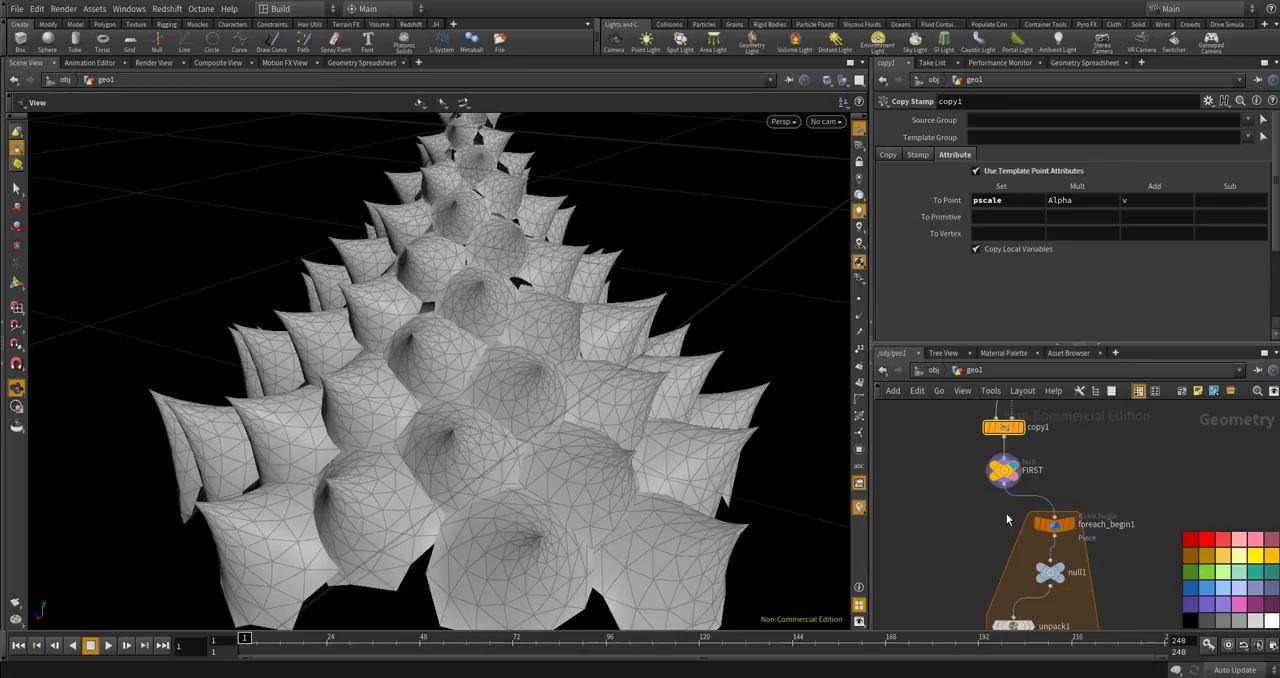
{"action": "left_click", "coordinate": [1003, 468]}
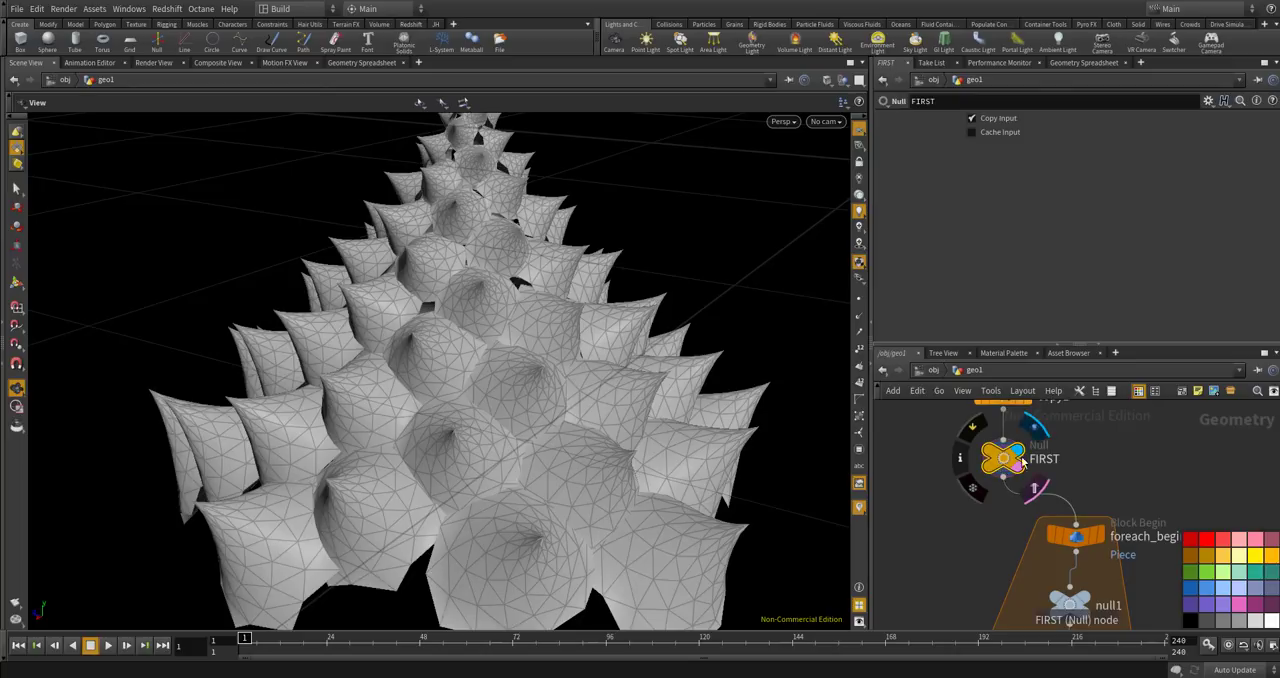
{"action": "left_click", "coordinate": [1080, 62]}
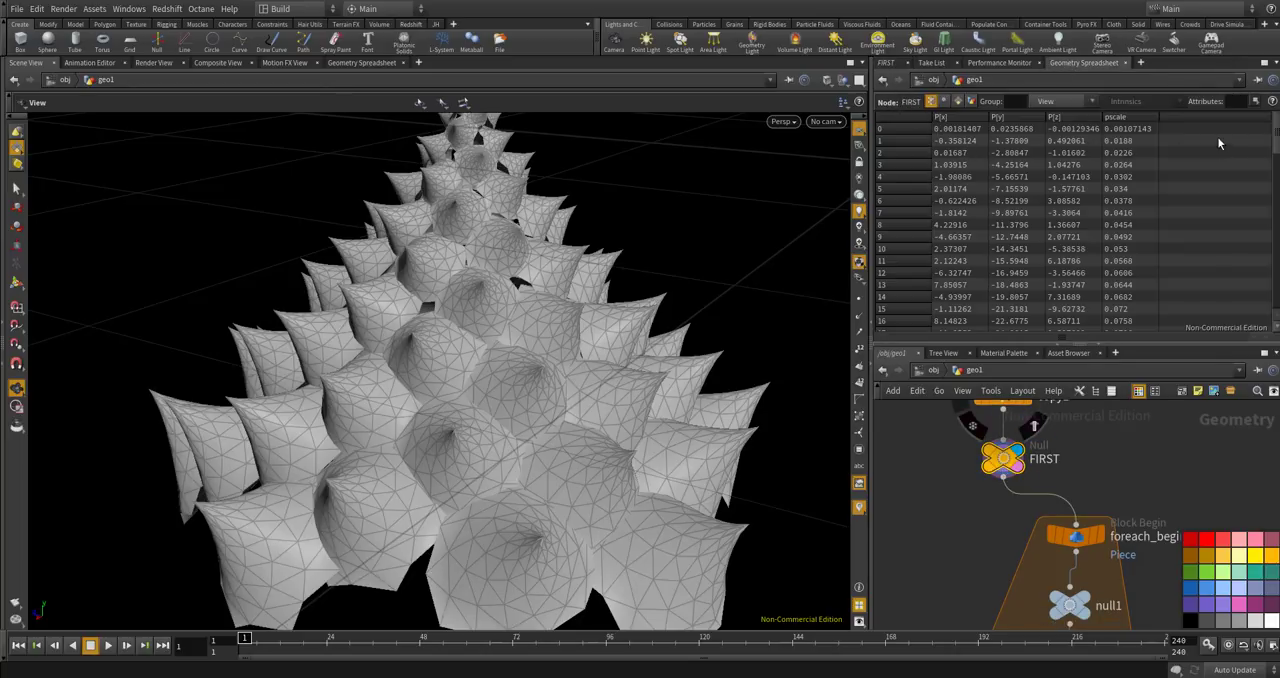
{"action": "left_click_drag", "start_coordinate": [1275, 130], "coordinate": [1275, 300]}
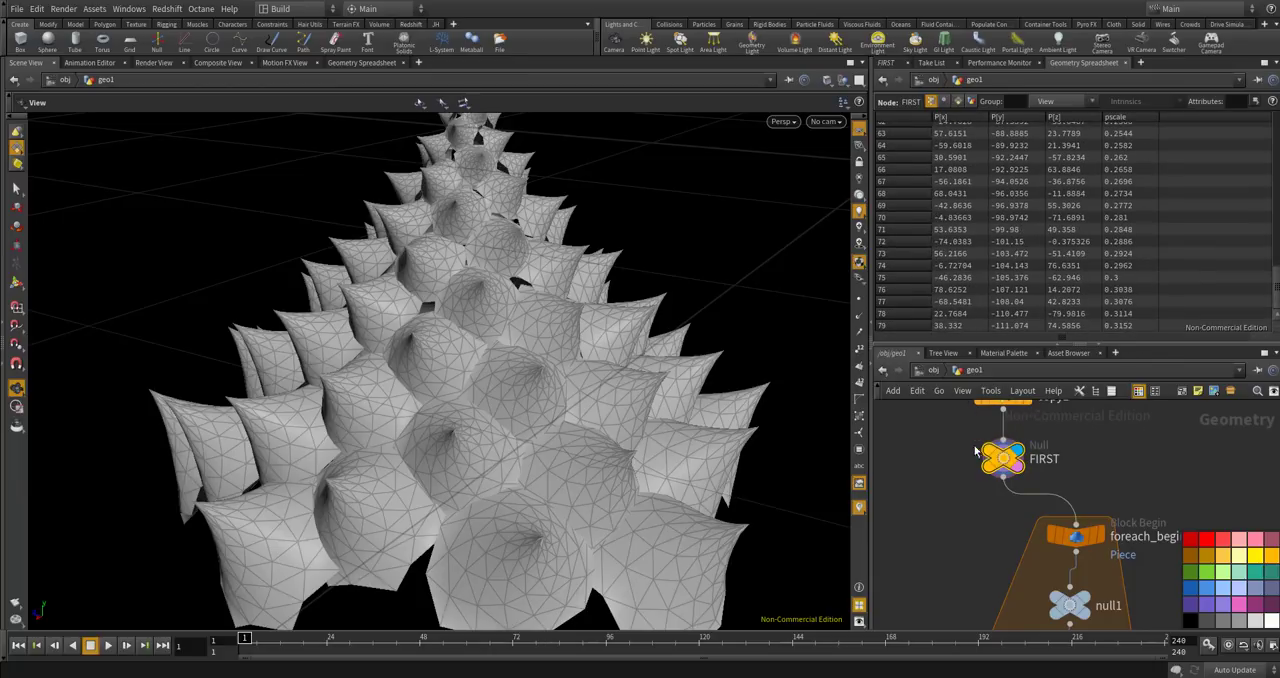
Examine null1's single-point attributes inside the loop, checking whether pscale is carried for the current piece.
{"action": "scroll", "coordinate": [971, 422], "scroll_direction": "down", "scroll_amount": 5}
{"action": "scroll", "coordinate": [988, 473], "scroll_direction": "up", "scroll_amount": 4}
{"action": "left_click", "coordinate": [1006, 451]}
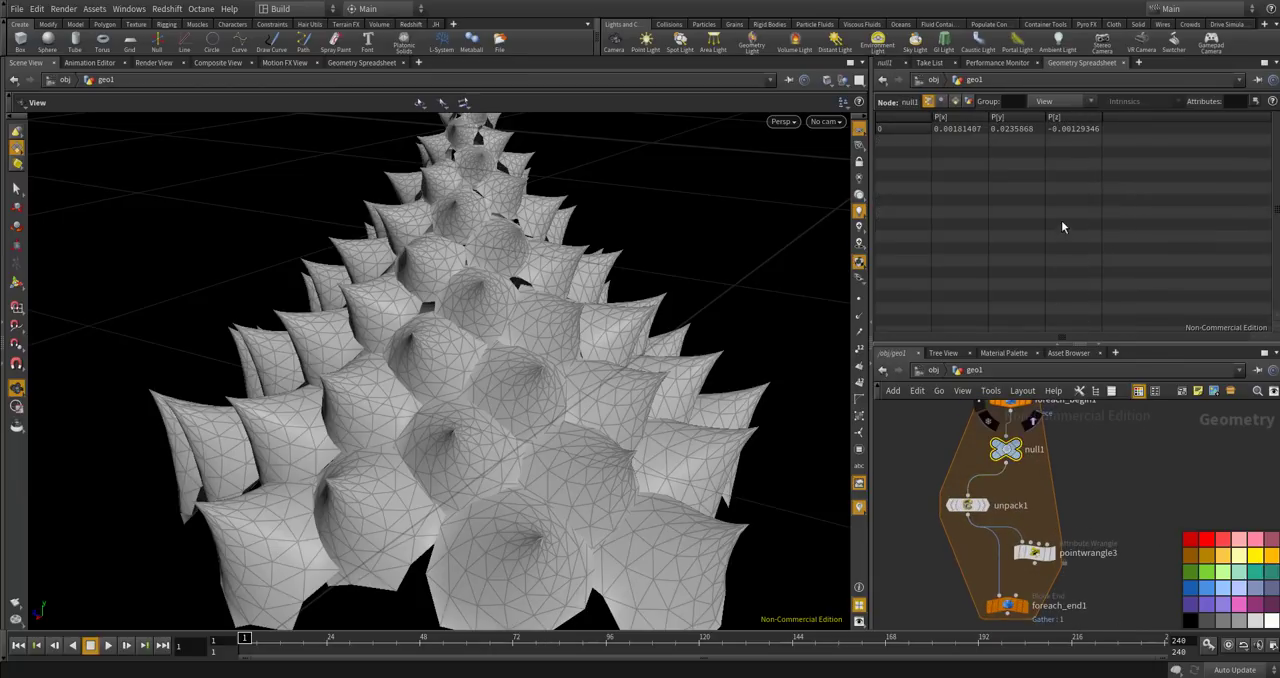
{"action": "scroll", "coordinate": [1015, 430], "scroll_direction": "down", "scroll_amount": 4}
{"action": "scroll", "coordinate": [1035, 519], "scroll_direction": "up", "scroll_amount": 4}
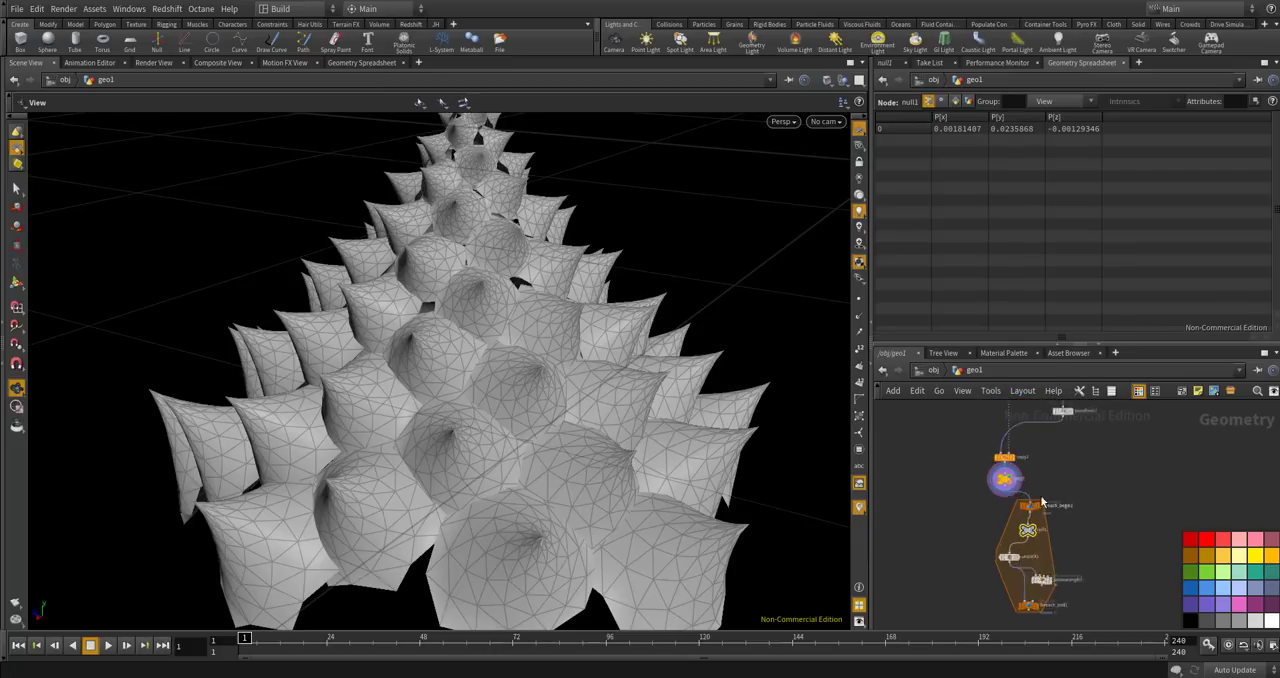
{"action": "left_click", "coordinate": [1043, 547]}
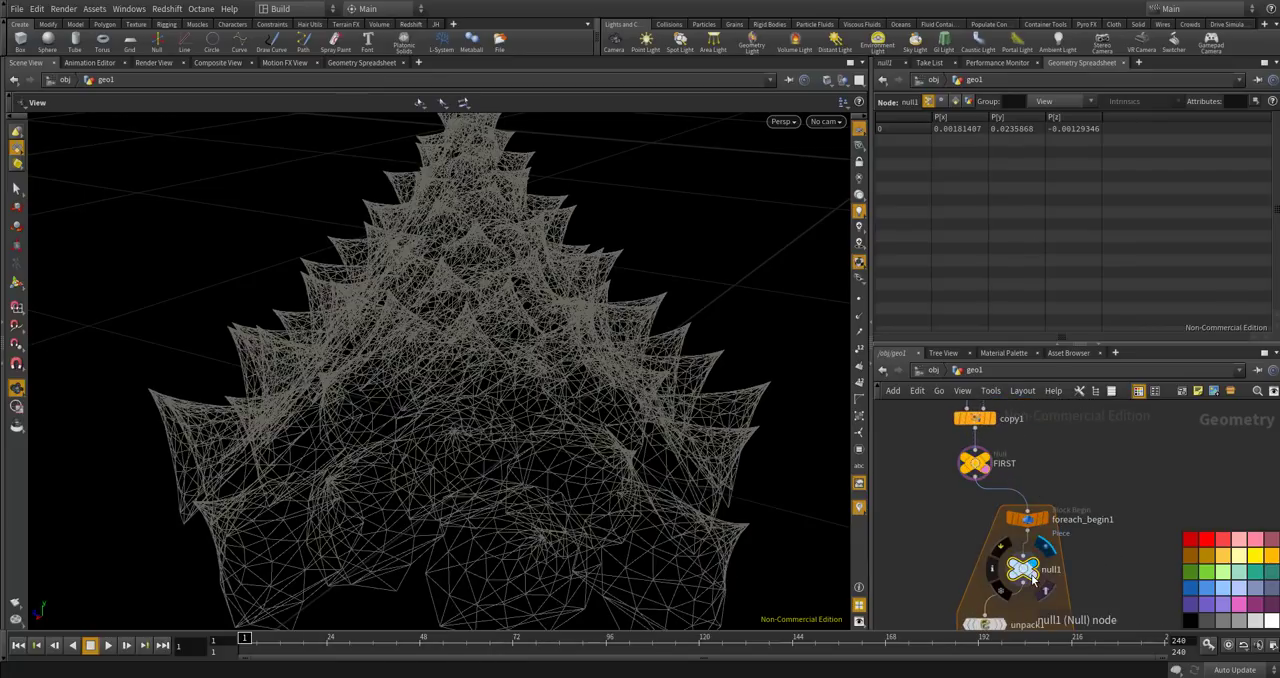
{"action": "left_click", "coordinate": [1052, 495]}
{"action": "scroll", "coordinate": [1056, 430], "scroll_direction": "down", "scroll_amount": 4}
{"action": "scroll", "coordinate": [1052, 547], "scroll_direction": "up", "scroll_amount": 4}
{"action": "left_click", "coordinate": [1053, 549]}
{"action": "scroll", "coordinate": [1052, 520], "scroll_direction": "down", "scroll_amount": 4}
{"action": "scroll", "coordinate": [1051, 492], "scroll_direction": "up", "scroll_amount": 4}
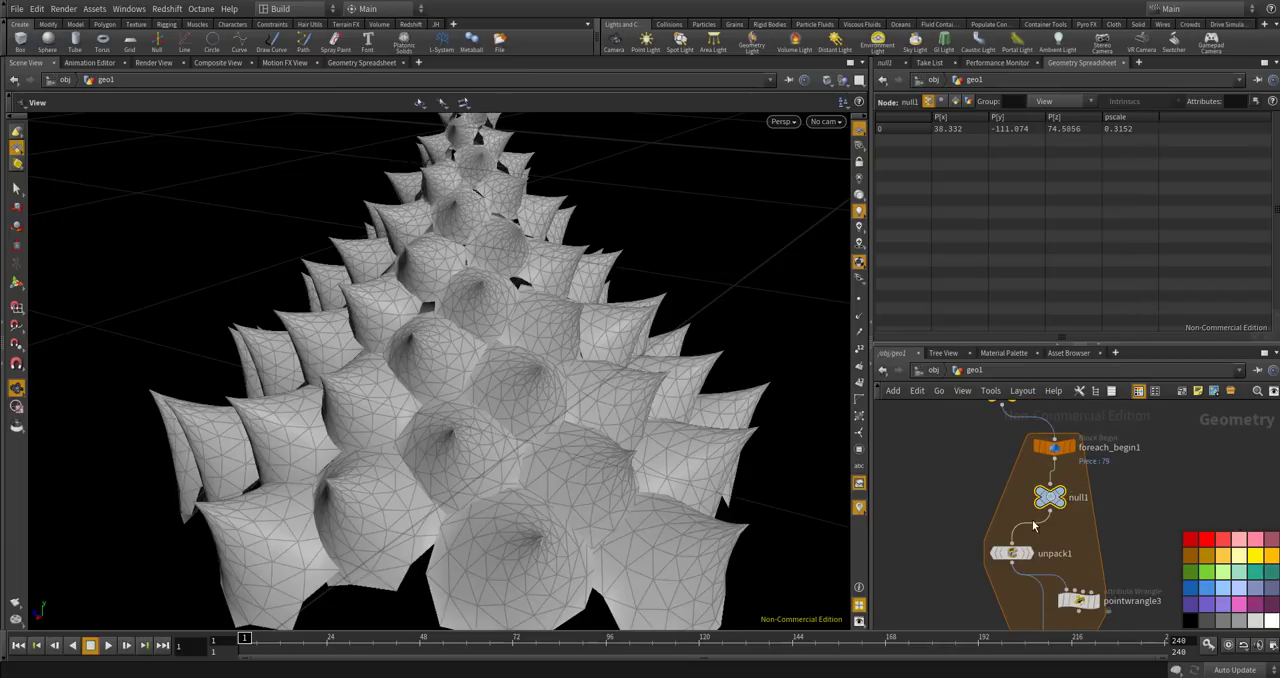
Wire null1's output into the second input of pointwrangle3 and reposition the wrangle slightly.
{"action": "scroll", "coordinate": [1080, 600], "scroll_direction": "down", "scroll_amount": 3}
{"action": "scroll", "coordinate": [1108, 540], "scroll_direction": "up", "scroll_amount": 4}
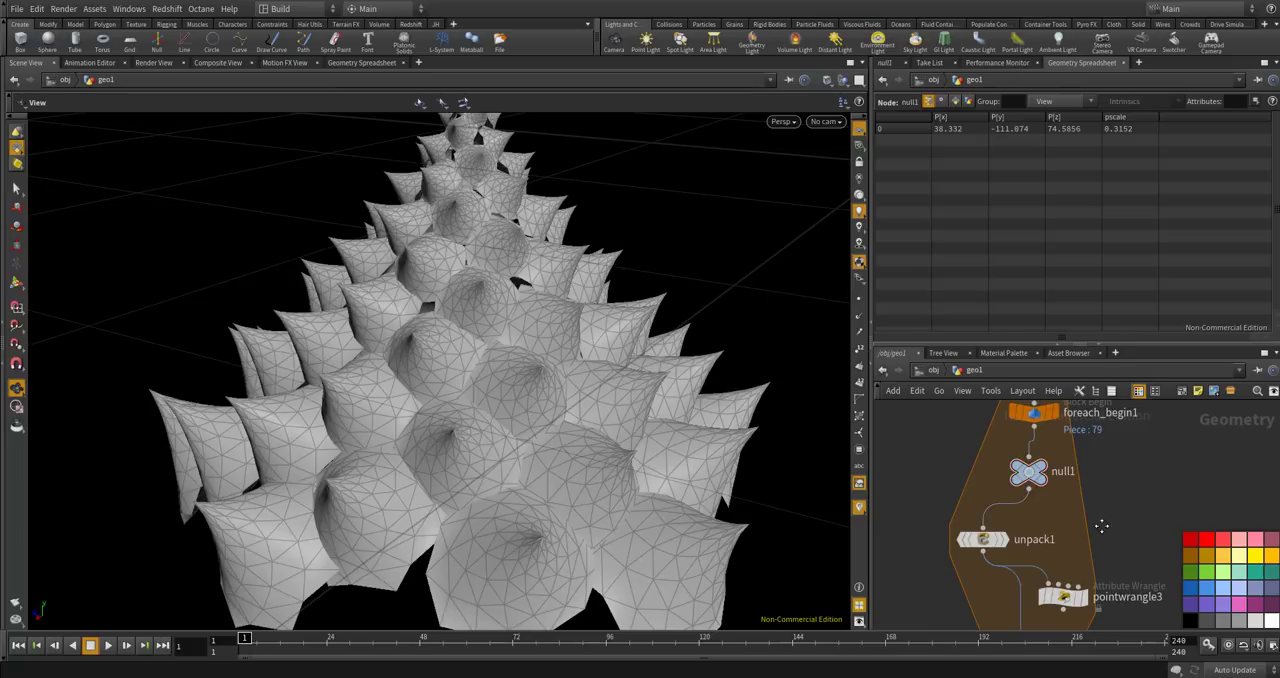
{"action": "scroll", "coordinate": [1060, 515], "scroll_direction": "up", "scroll_amount": 2}
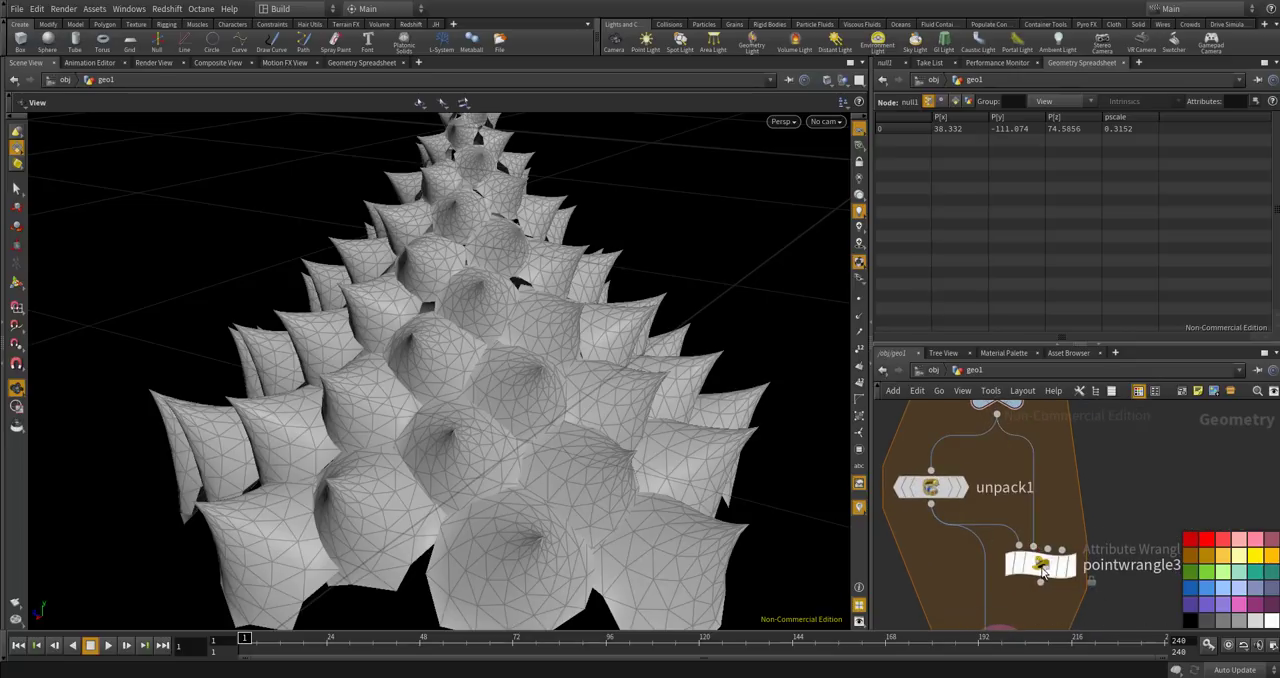
{"action": "left_click_drag", "start_coordinate": [1040, 565], "coordinate": [1030, 561]}
Inspect the point attributes of unpack1 in the spreadsheet, checking the pscale column down to the last points.
{"action": "left_click", "coordinate": [930, 487]}
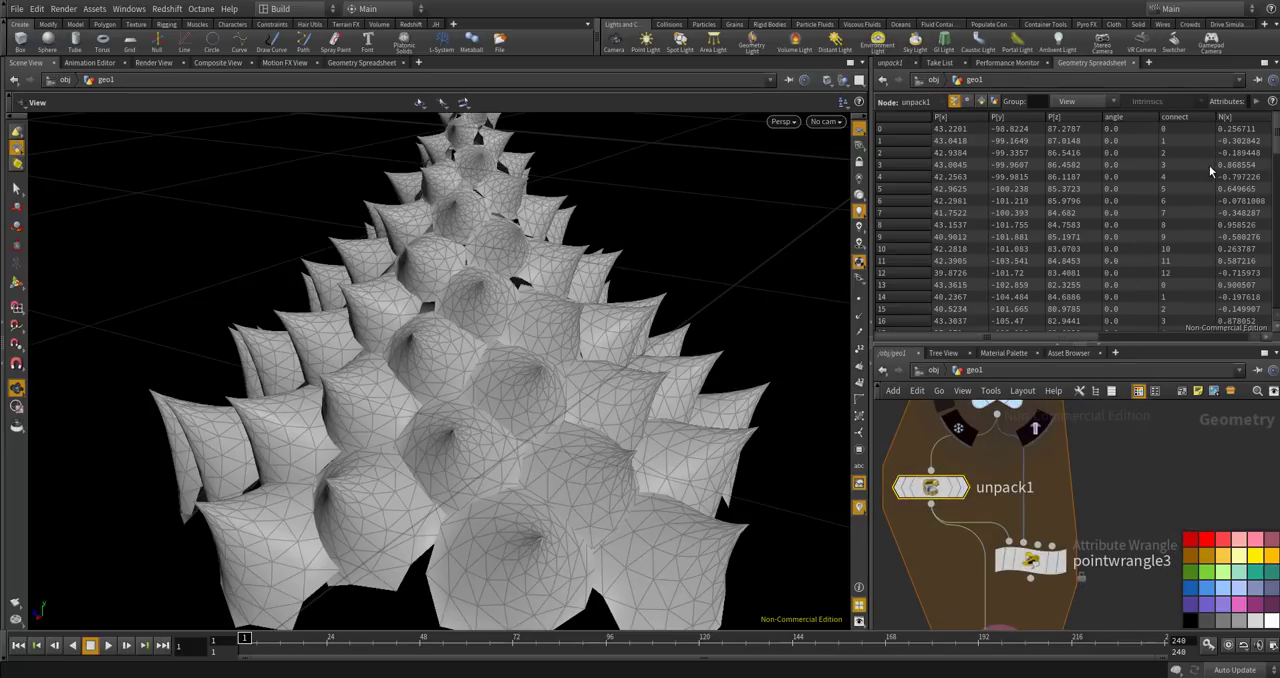
{"action": "left_click_drag", "start_coordinate": [1055, 340], "coordinate": [1117, 338]}
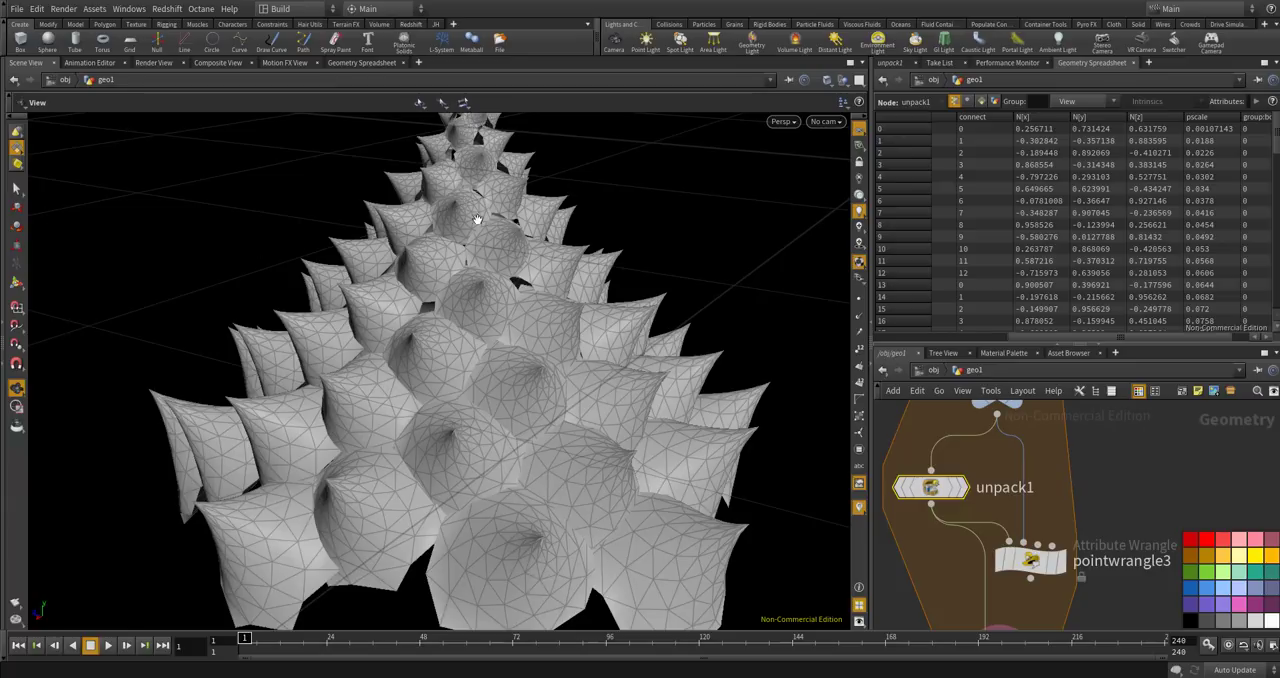
{"action": "mouse_move", "coordinate": [1025, 415]}
{"action": "left_click_drag", "start_coordinate": [1275, 151], "coordinate": [1275, 292]}
{"action": "scroll", "coordinate": [1044, 487], "scroll_direction": "down", "scroll_amount": 4}
{"action": "scroll", "coordinate": [1015, 553], "scroll_direction": "up", "scroll_amount": 3}
Enter the VEXpression f@pscale = f@pscale * point(1, "pscale", 0); in pointwrangle3.
{"action": "left_click", "coordinate": [1055, 490]}
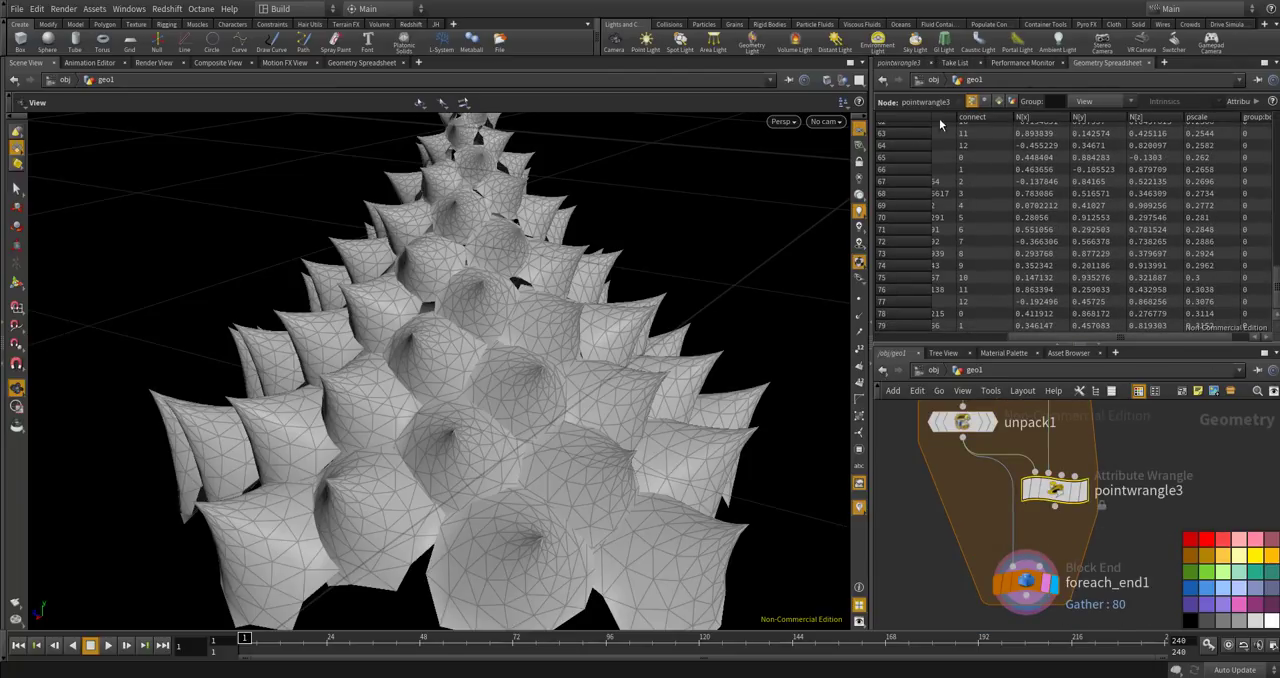
{"action": "left_click", "coordinate": [899, 63]}
{"action": "left_click", "coordinate": [970, 223]}
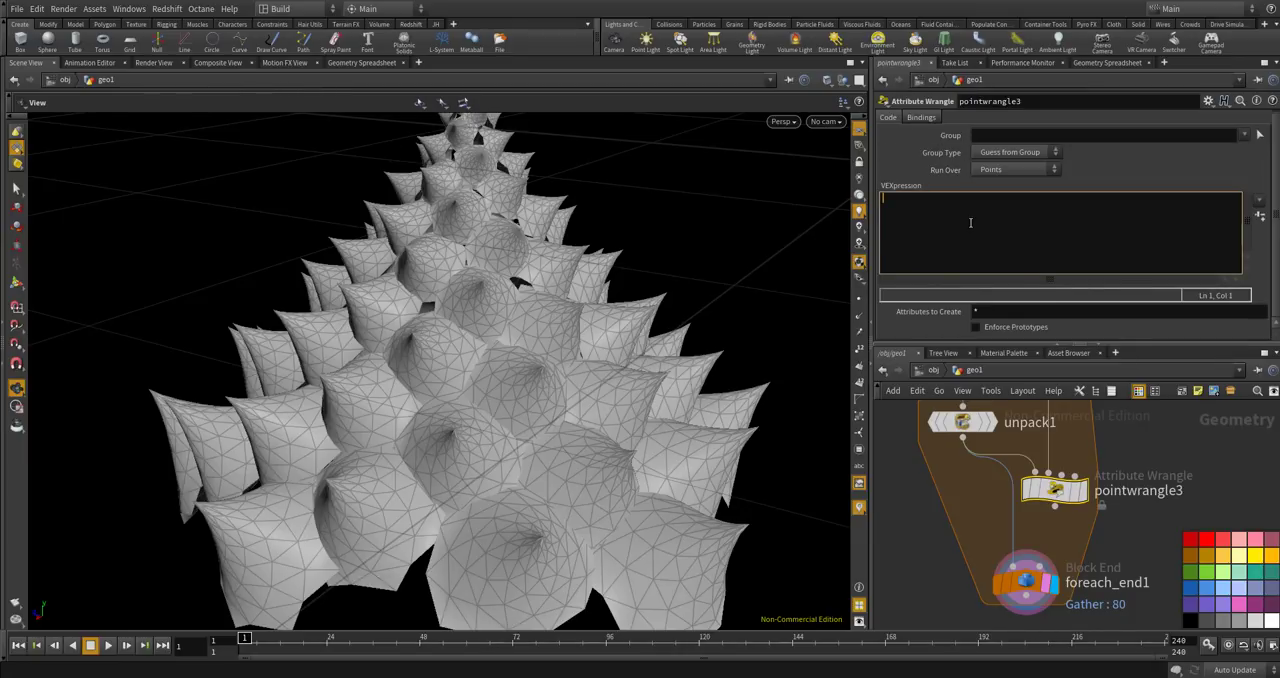
{"action": "type", "text": "f@pa"}
{"action": "type", "text": "cale"}
{"action": "type", "text": "= f@pscal"}
{"action": "type", "text": "e * point("}
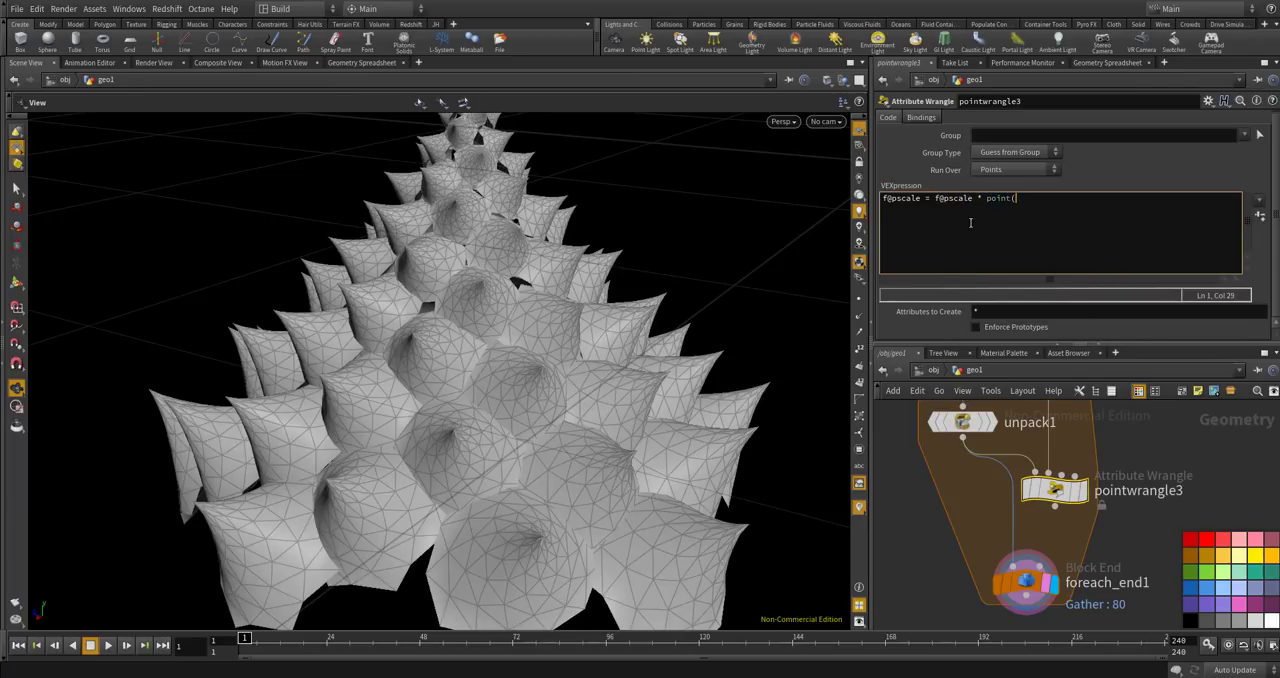
{"action": "type", "text": "1, "}
{"action": "type", "text": "\"scp"}
{"action": "type", "text": "a"}
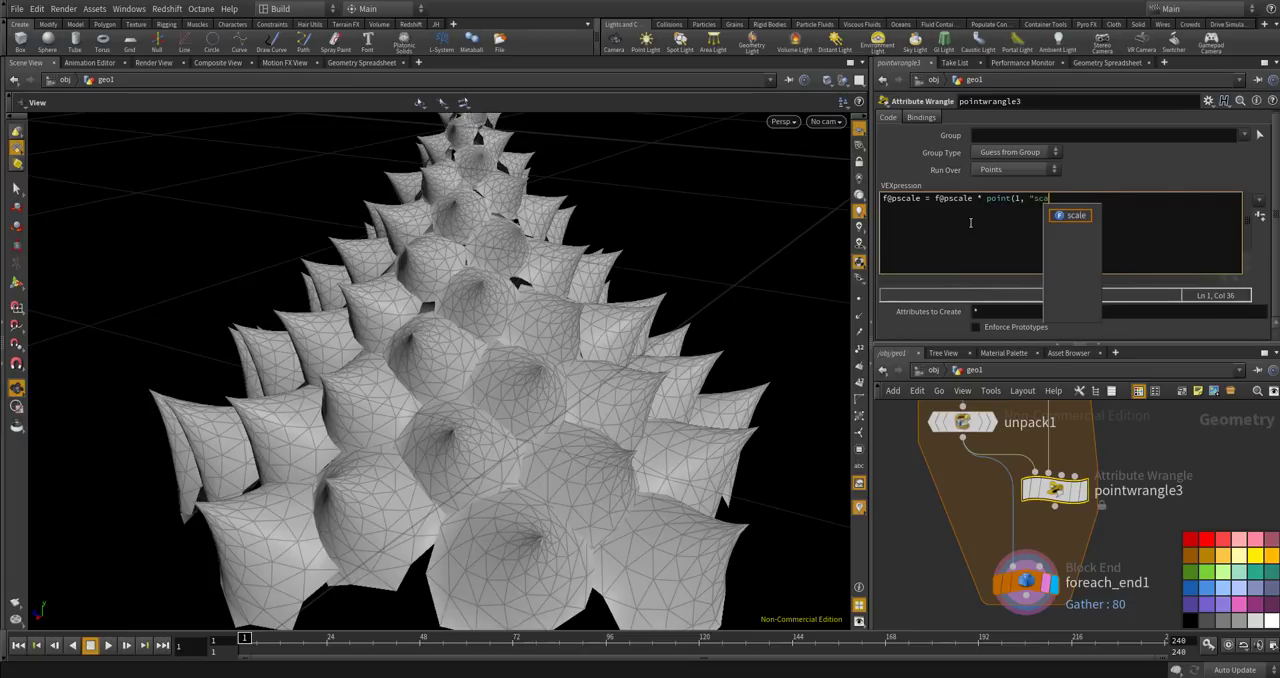
{"action": "type", "text": "le"}
{"action": "key", "text": "BackSpace"}
{"action": "key", "text": "BackSpace"}
{"action": "key", "text": "BackSpace"}
{"action": "key", "text": "BackSpace"}
{"action": "key", "text": "BackSpace"}
{"action": "type", "text": "pscale\", 0);"}
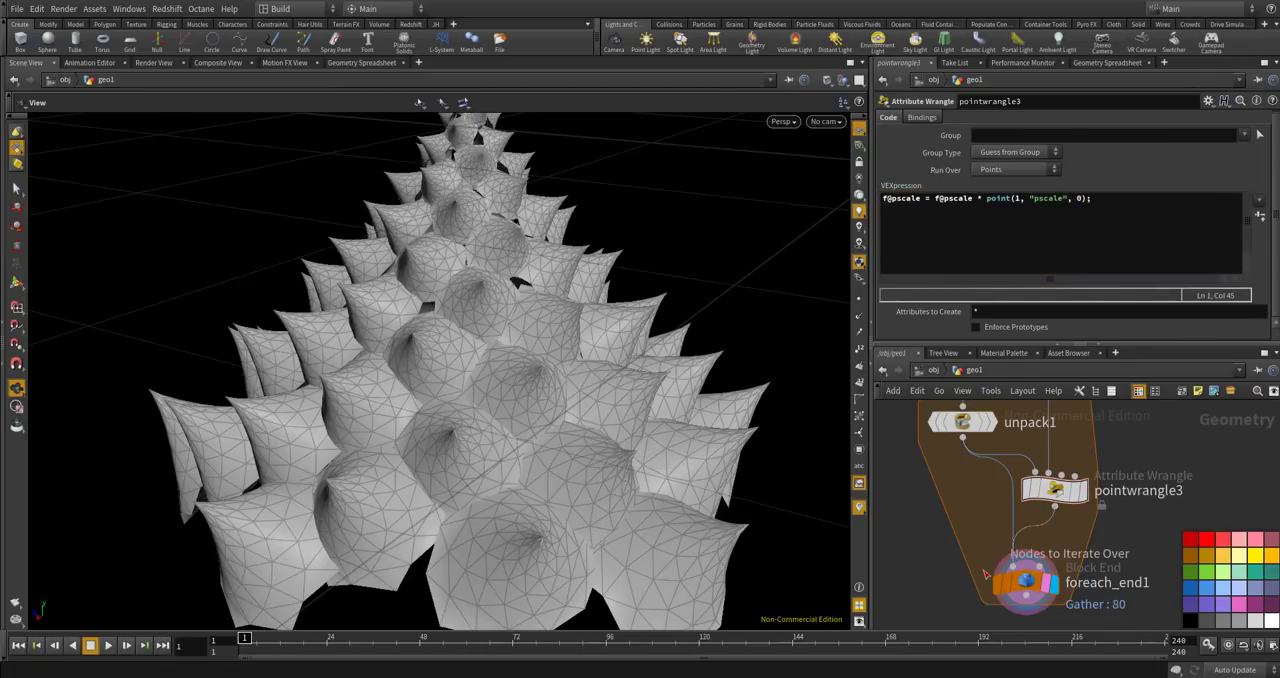
Connect pointwrangle3's output to foreach_end1 in place of unpack1 and line the wrangle up above it.
{"action": "left_click_drag", "start_coordinate": [1054, 489], "coordinate": [1025, 495]}
{"action": "scroll", "coordinate": [1075, 430], "scroll_direction": "down", "scroll_amount": 3}
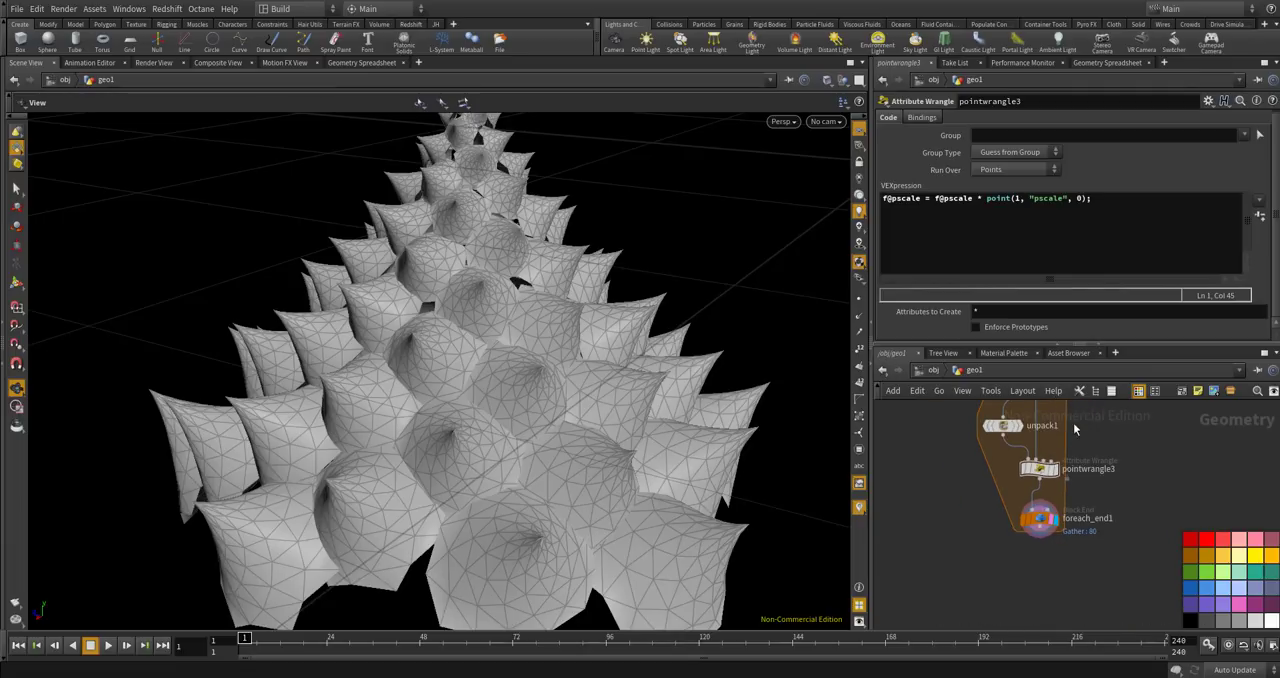
{"action": "left_click", "coordinate": [1111, 217]}
{"action": "scroll", "coordinate": [1075, 496], "scroll_direction": "up", "scroll_amount": 3}
{"action": "scroll", "coordinate": [1045, 510], "scroll_direction": "down", "scroll_amount": 3}
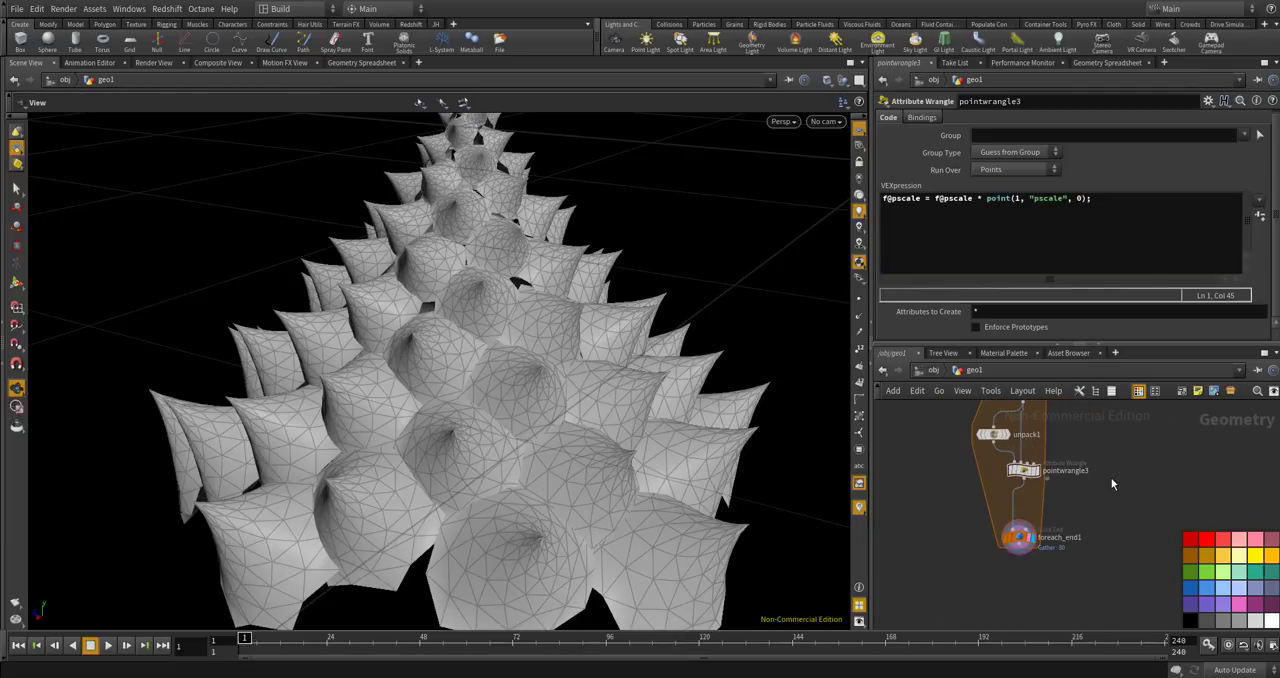
Add a Copy Stamp node beside the For-Each loop.
{"action": "key", "text": "Tab"}
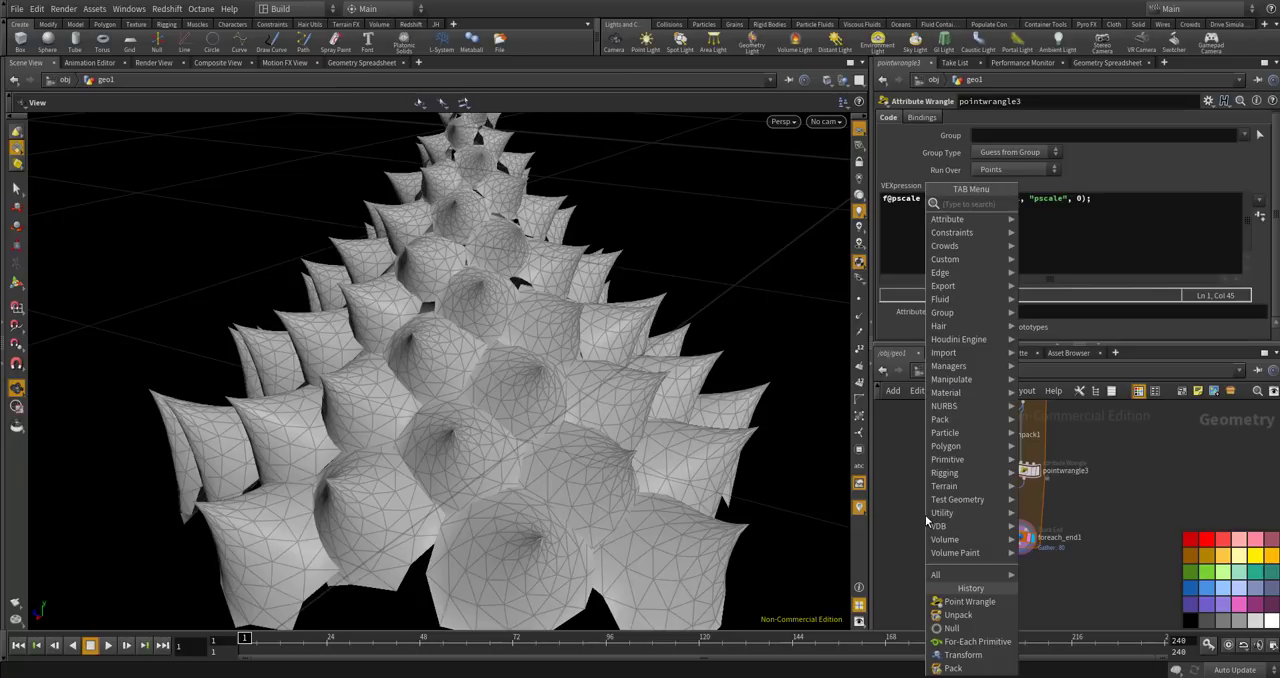
{"action": "type", "text": "copy"}
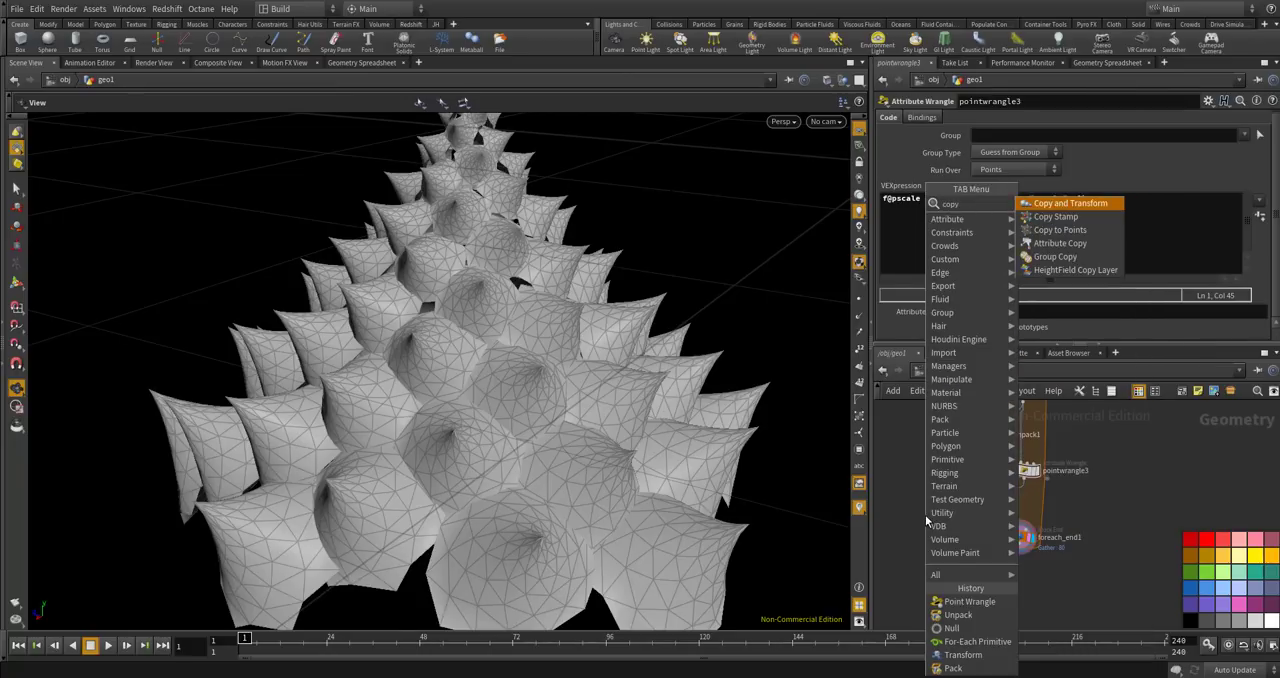
{"action": "key", "text": "Return"}
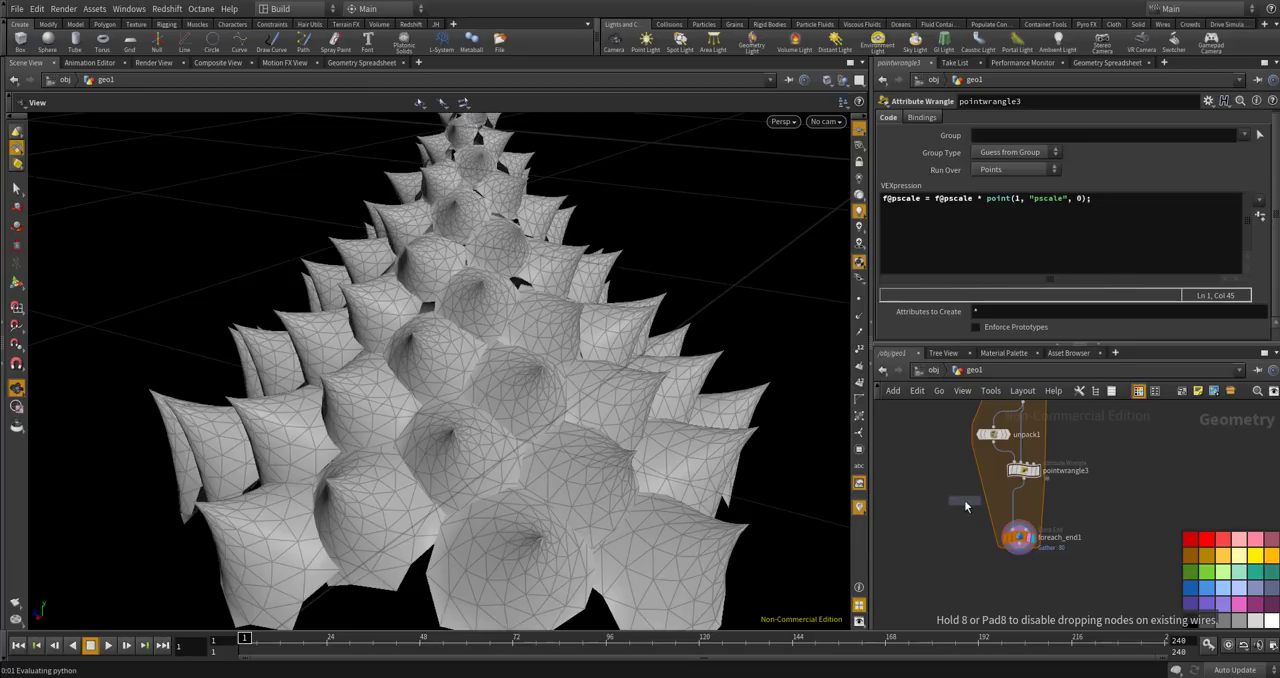
{"action": "left_click", "coordinate": [940, 507]}
{"action": "scroll", "coordinate": [945, 560], "scroll_direction": "down", "scroll_amount": 3}
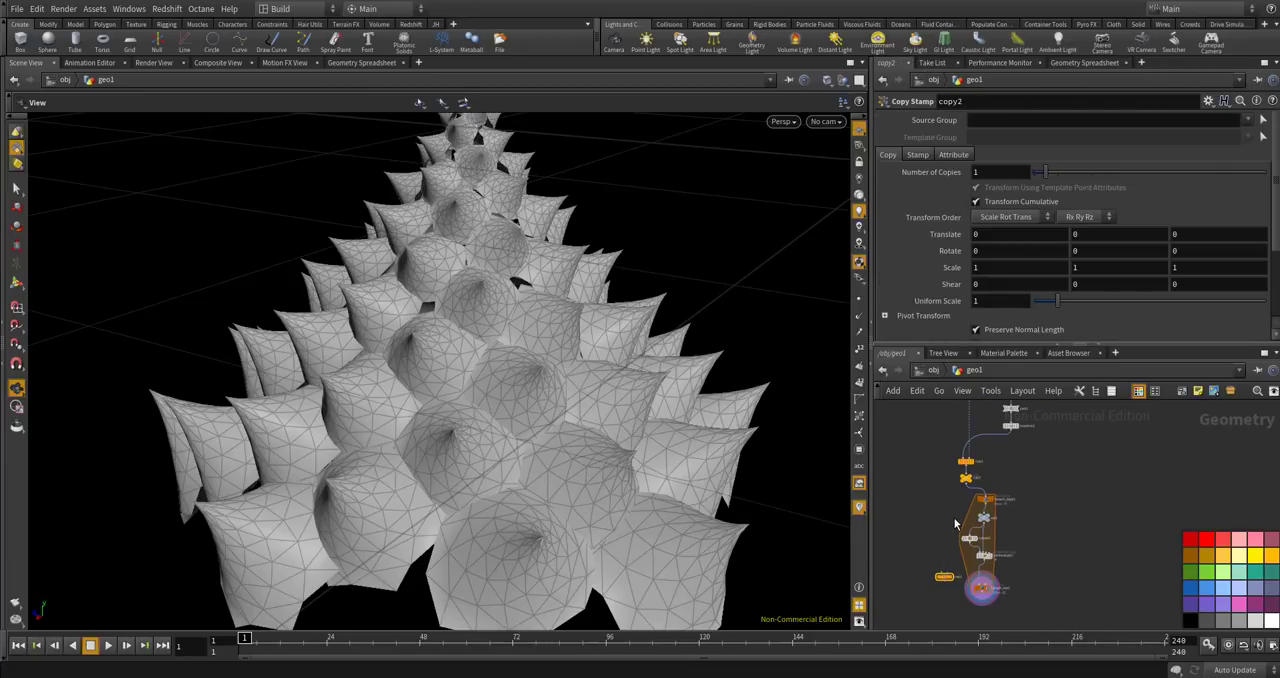
Wire the upstream source geometry into copy2's Primitives To Copy input and place copy2 beside the loop end.
{"action": "scroll", "coordinate": [955, 515], "scroll_direction": "up", "scroll_amount": 3}
{"action": "middle_click_drag", "start_coordinate": [937, 471], "coordinate": [923, 596]}
{"action": "scroll", "coordinate": [1029, 499], "scroll_direction": "up", "scroll_amount": 3}
{"action": "left_click", "coordinate": [1027, 473]}
{"action": "scroll", "coordinate": [1102, 446], "scroll_direction": "down", "scroll_amount": 6}
{"action": "scroll", "coordinate": [1048, 540], "scroll_direction": "up", "scroll_amount": 6}
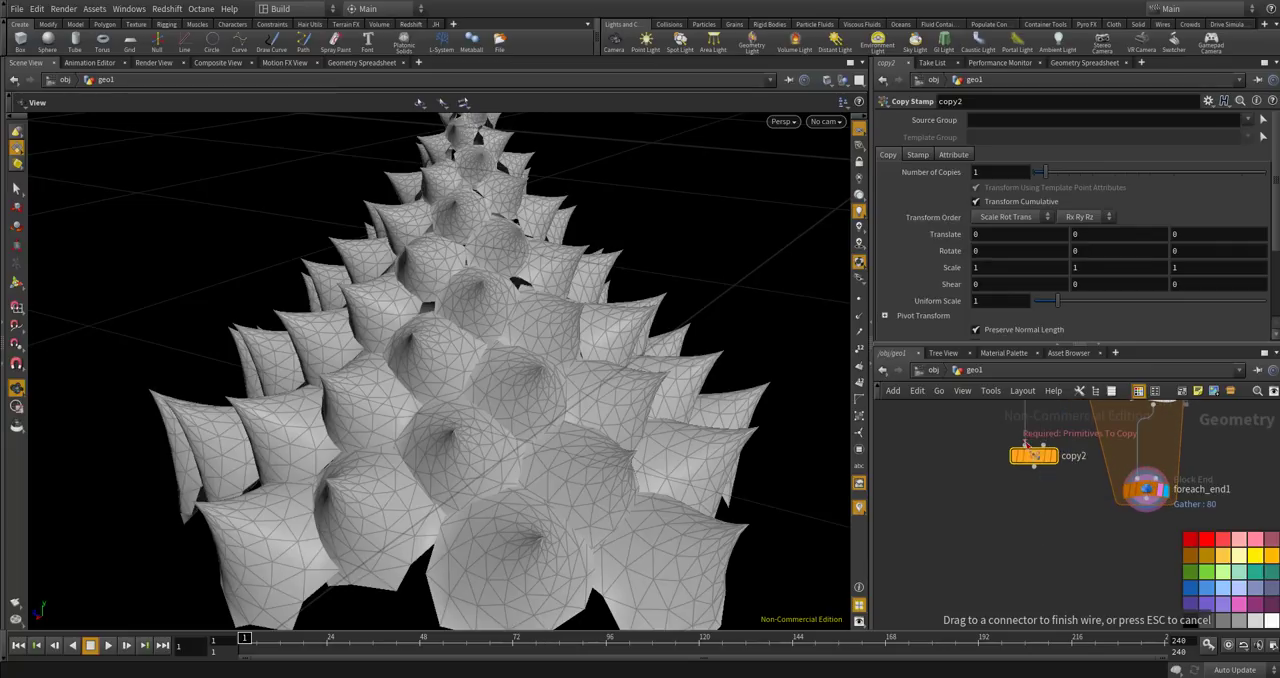
{"action": "left_click", "coordinate": [1026, 446]}
{"action": "middle_click_drag", "start_coordinate": [1066, 503], "coordinate": [1009, 586]}
{"action": "scroll", "coordinate": [1009, 586], "scroll_direction": "up", "scroll_amount": 2}
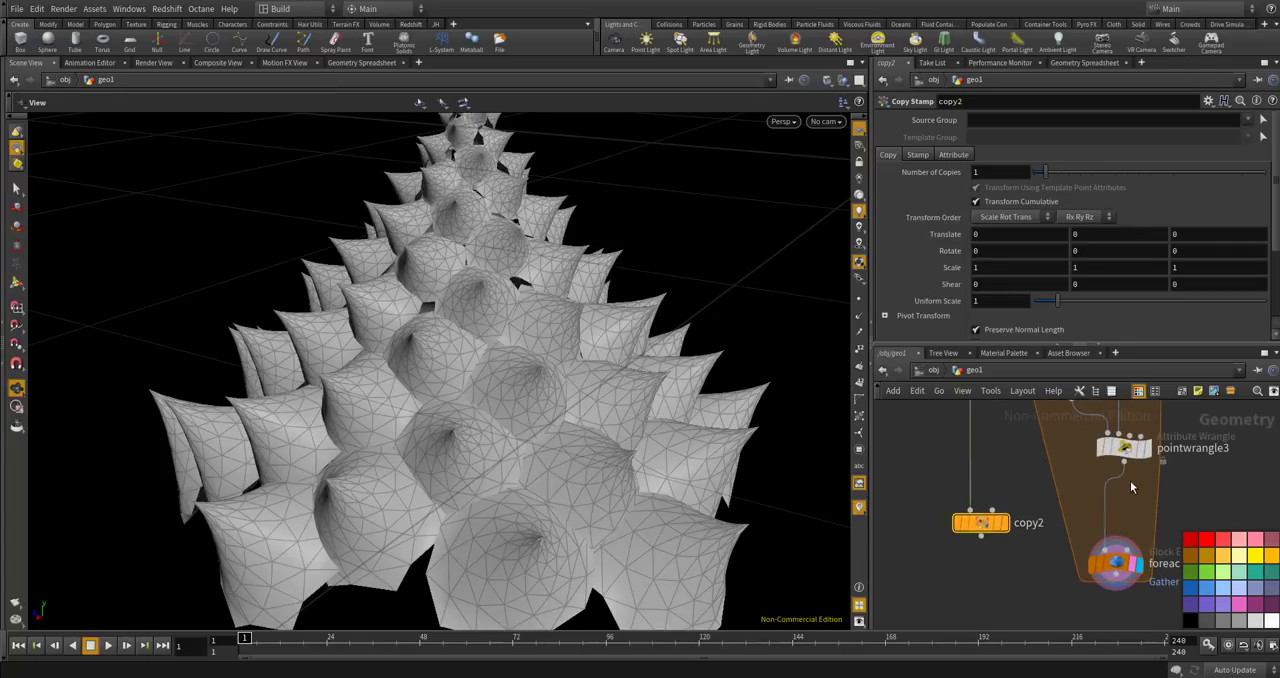
Move pointwrangle3's output wire from foreach_end1 to copy2's Template To Copy To input and display copy2.
{"action": "left_click", "coordinate": [1108, 508]}
{"action": "left_click", "coordinate": [1125, 524]}
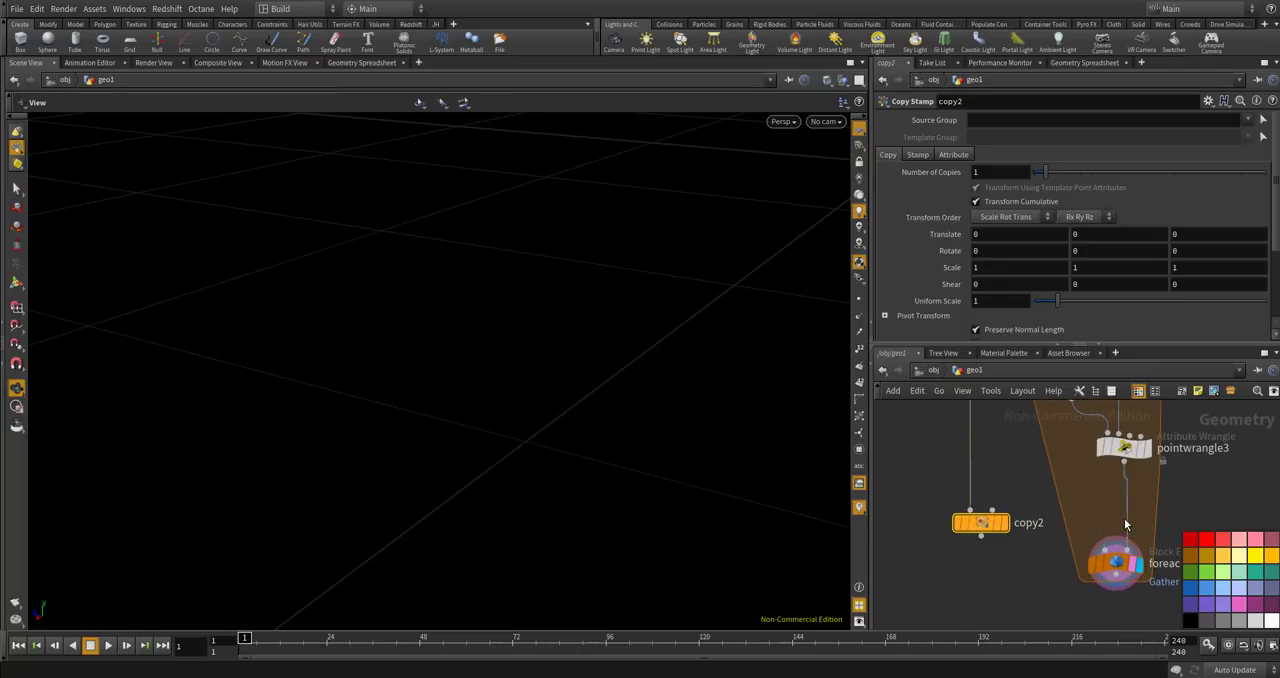
{"action": "left_click", "coordinate": [1126, 512]}
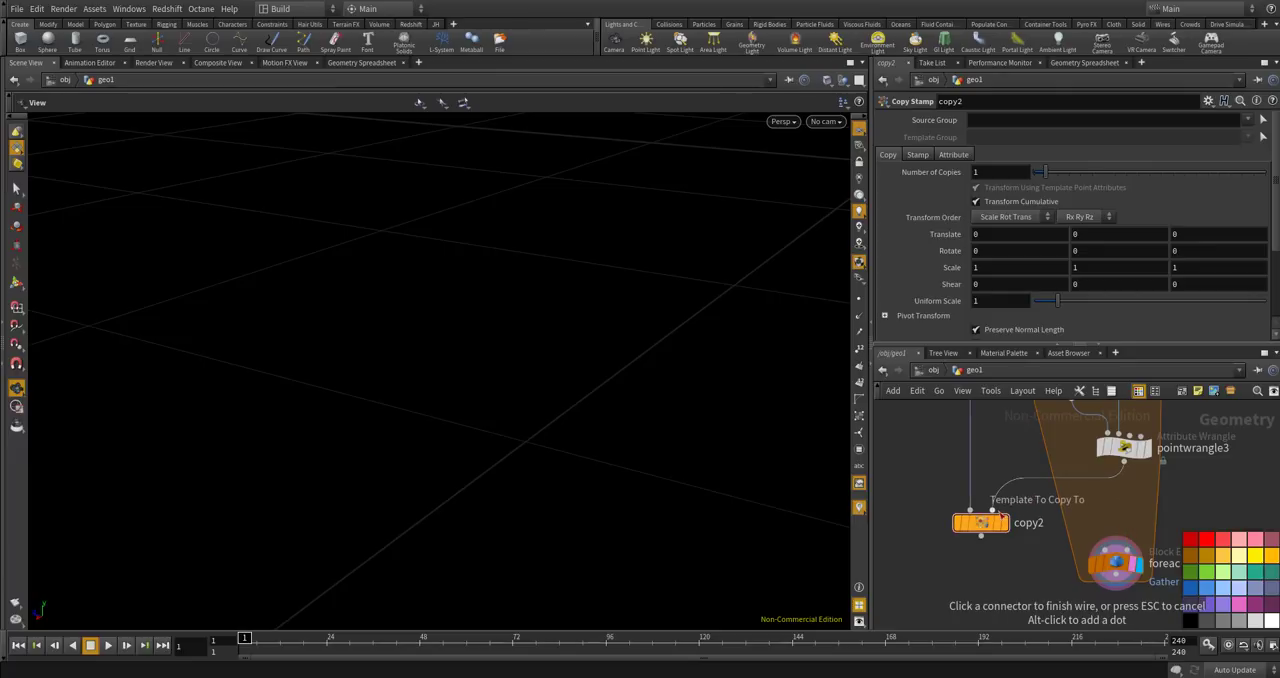
{"action": "left_click", "coordinate": [1000, 516]}
{"action": "left_click", "coordinate": [1004, 522]}
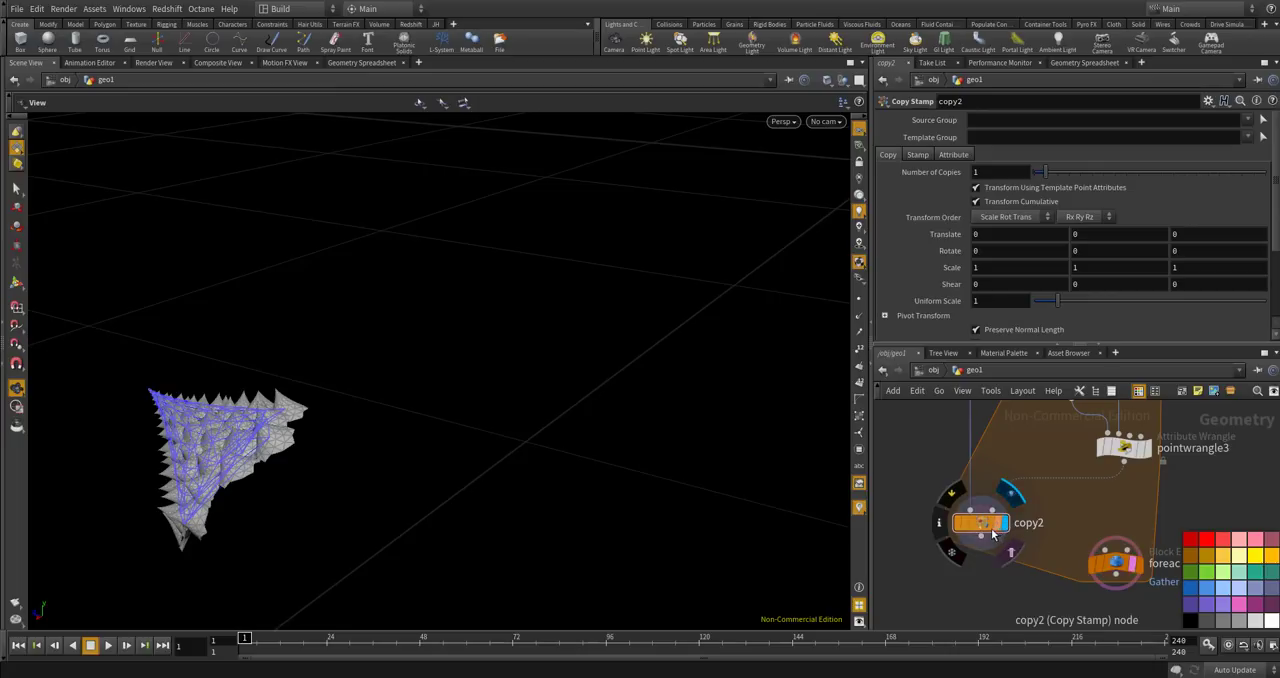
Wire copy2's output into foreach_end1 and display the loop's merged result in the viewport.
{"action": "left_click_drag", "start_coordinate": [981, 538], "coordinate": [1105, 550]}
{"action": "left_click", "coordinate": [1139, 565]}
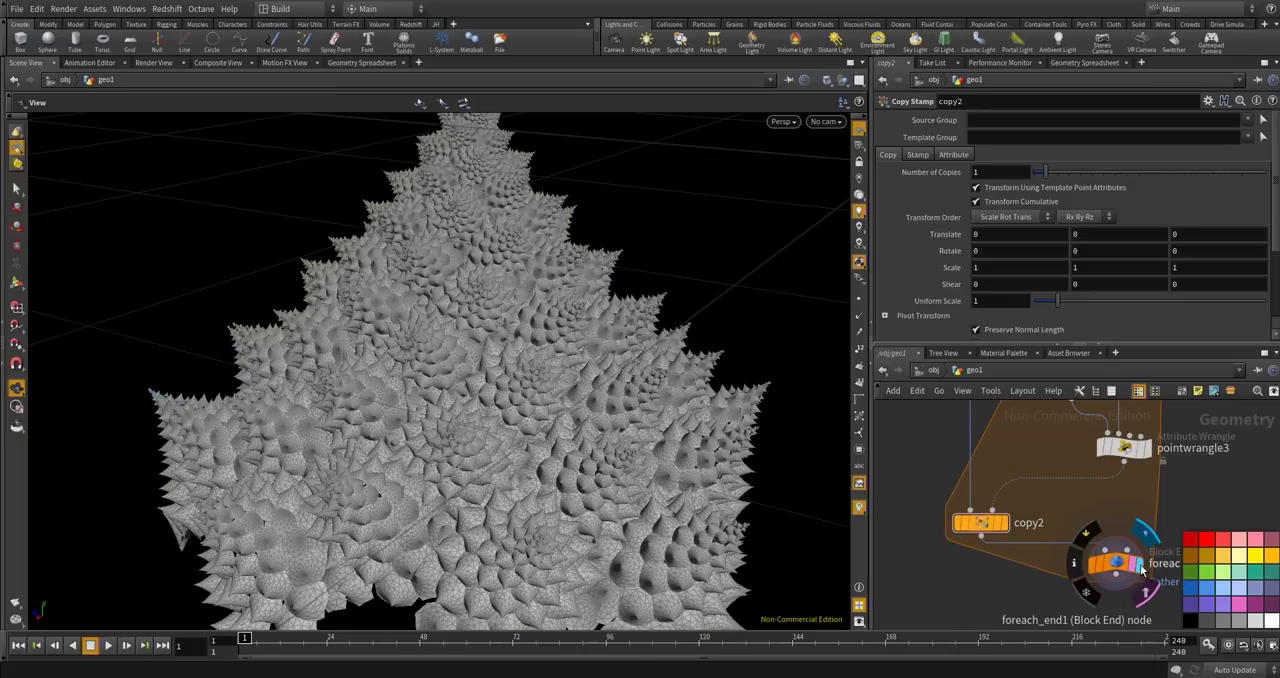
{"action": "left_click", "coordinate": [1118, 564]}
{"action": "left_click_drag", "start_coordinate": [636, 450], "coordinate": [584, 432]}
{"action": "left_click_drag", "start_coordinate": [546, 298], "coordinate": [622, 480]}
{"action": "scroll", "coordinate": [548, 415], "scroll_direction": "up", "scroll_amount": 6}
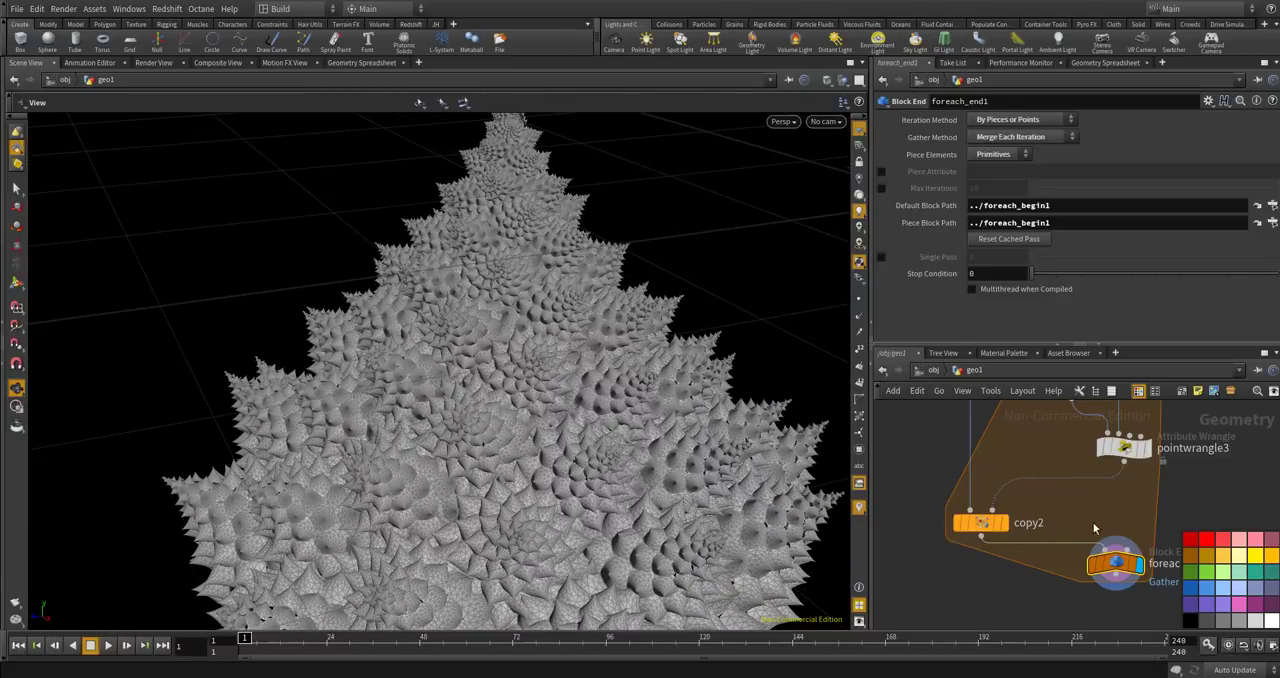
Tidy the network by repositioning copy2 and foreach_end1 below pointwrangle3.
{"action": "left_click_drag", "start_coordinate": [988, 525], "coordinate": [1024, 519]}
{"action": "left_click_drag", "start_coordinate": [1115, 563], "coordinate": [1094, 591]}
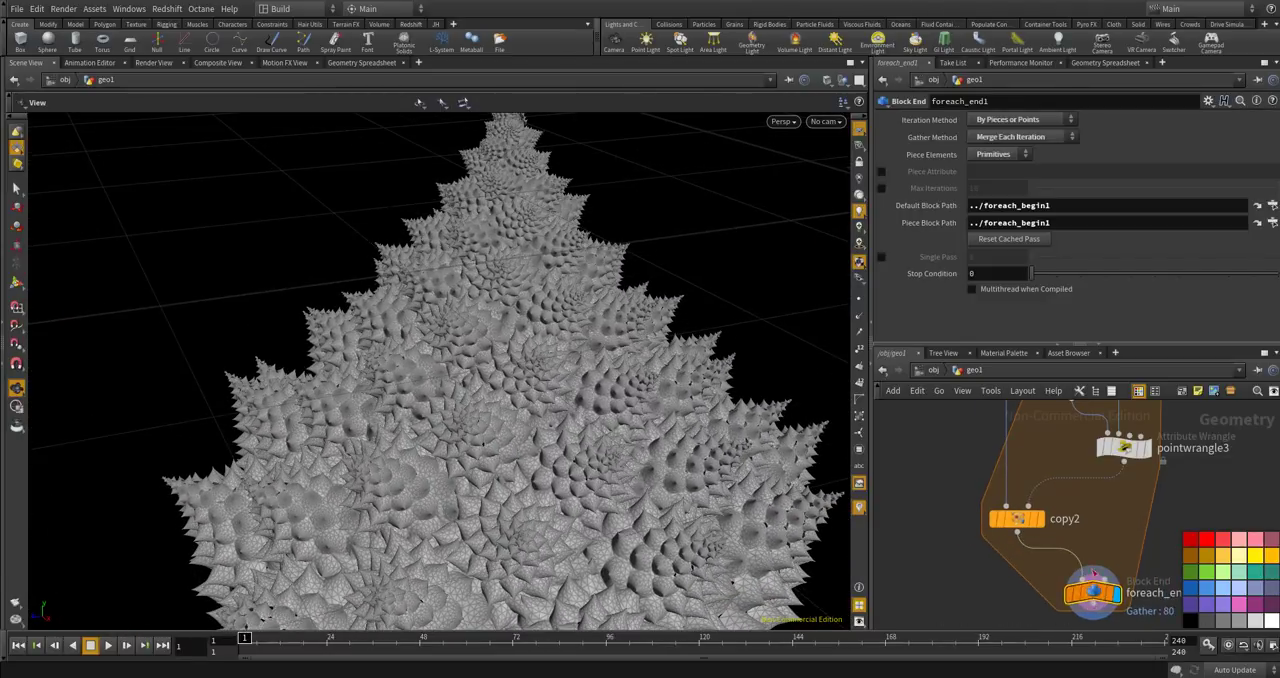
{"action": "scroll", "coordinate": [1075, 534], "scroll_direction": "down", "scroll_amount": 6}
{"action": "scroll", "coordinate": [1077, 540], "scroll_direction": "up", "scroll_amount": 5}
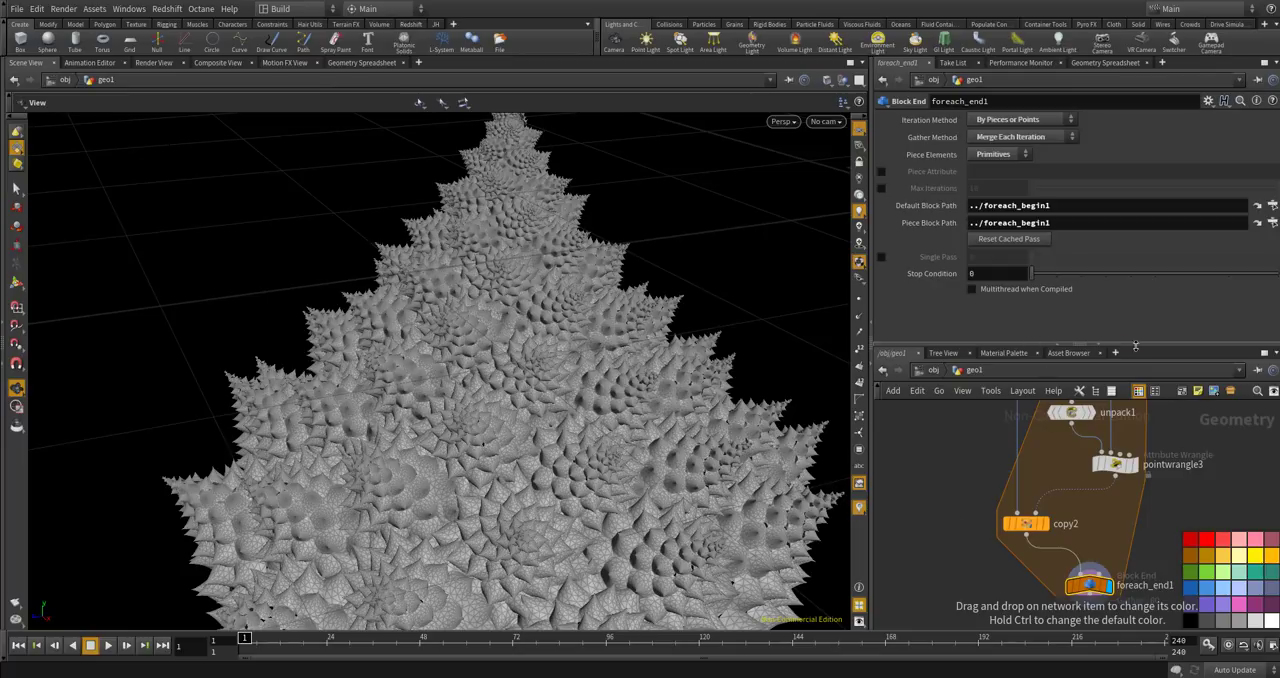
Check the node information of foreach_end1.
{"action": "key", "text": "f"}
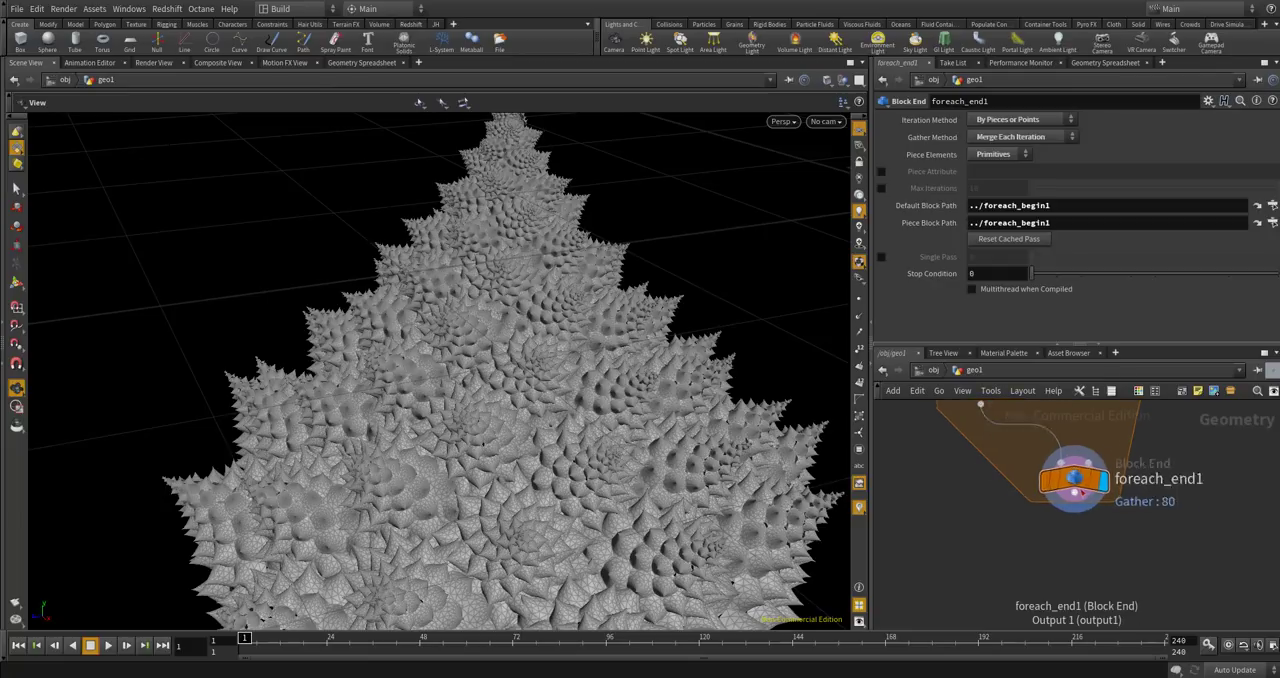
{"action": "scroll", "coordinate": [1080, 481], "scroll_direction": "up", "scroll_amount": 2}
{"action": "middle_click", "coordinate": [1080, 481]}
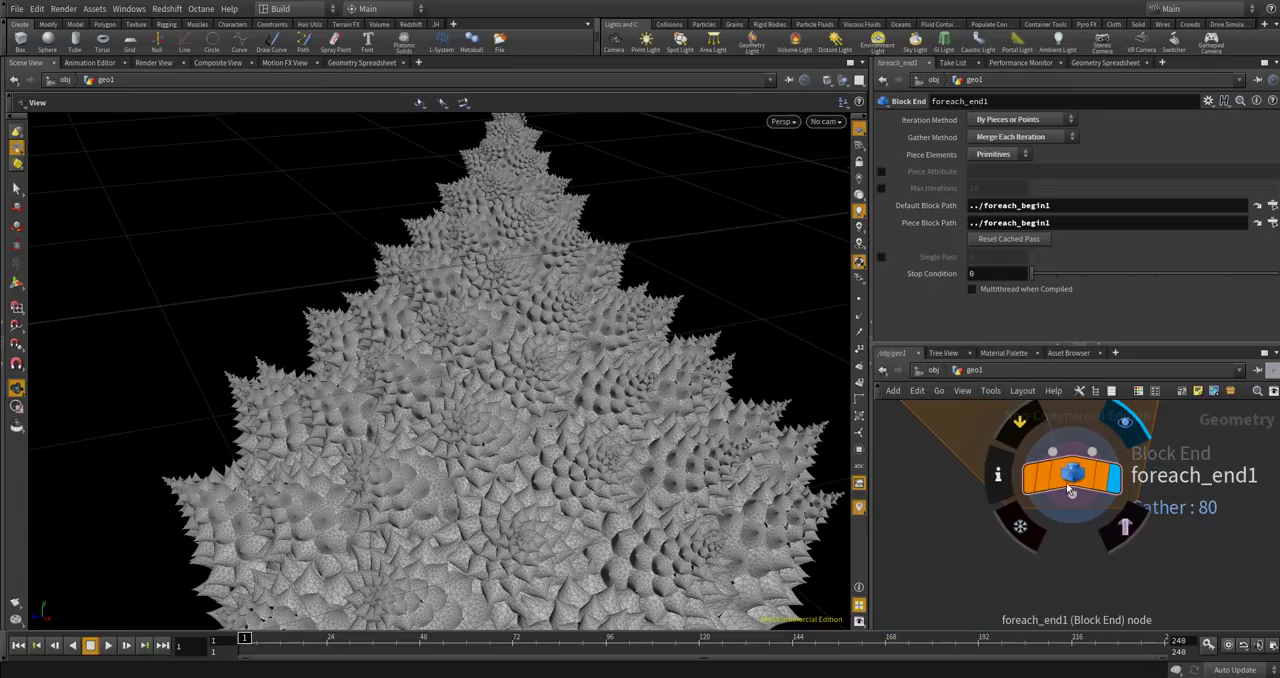
{"action": "scroll", "coordinate": [1082, 483], "scroll_direction": "down", "scroll_amount": 4}
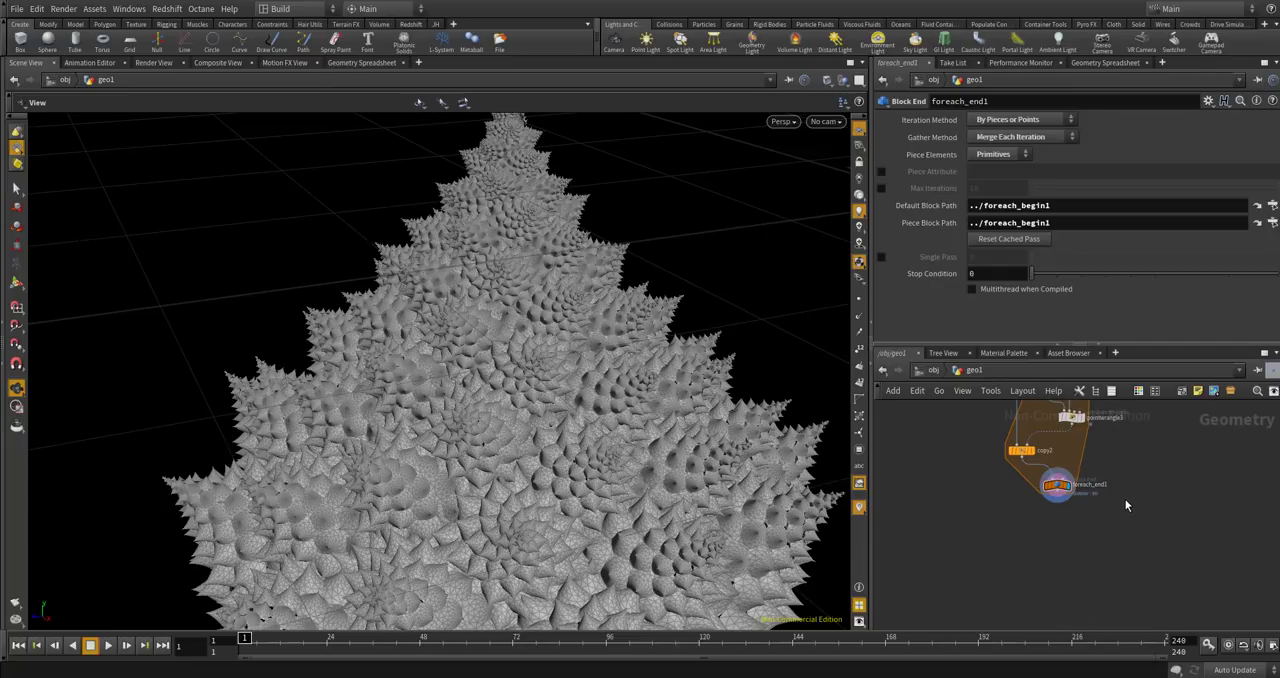
Check foreach_end1's node information and examine the merged broccoli cone from above.
{"action": "scroll", "coordinate": [1125, 505], "scroll_direction": "up", "scroll_amount": 4}
{"action": "scroll", "coordinate": [1076, 533], "scroll_direction": "up", "scroll_amount": 1}
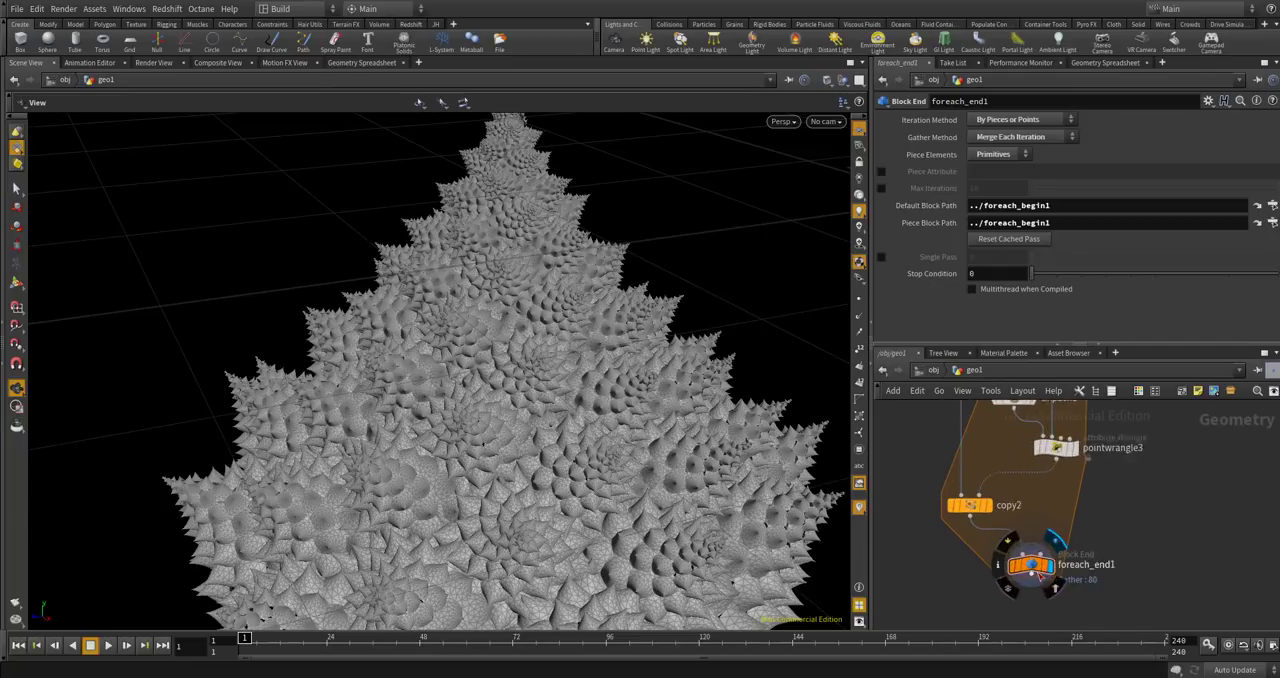
{"action": "middle_click", "coordinate": [1033, 566]}
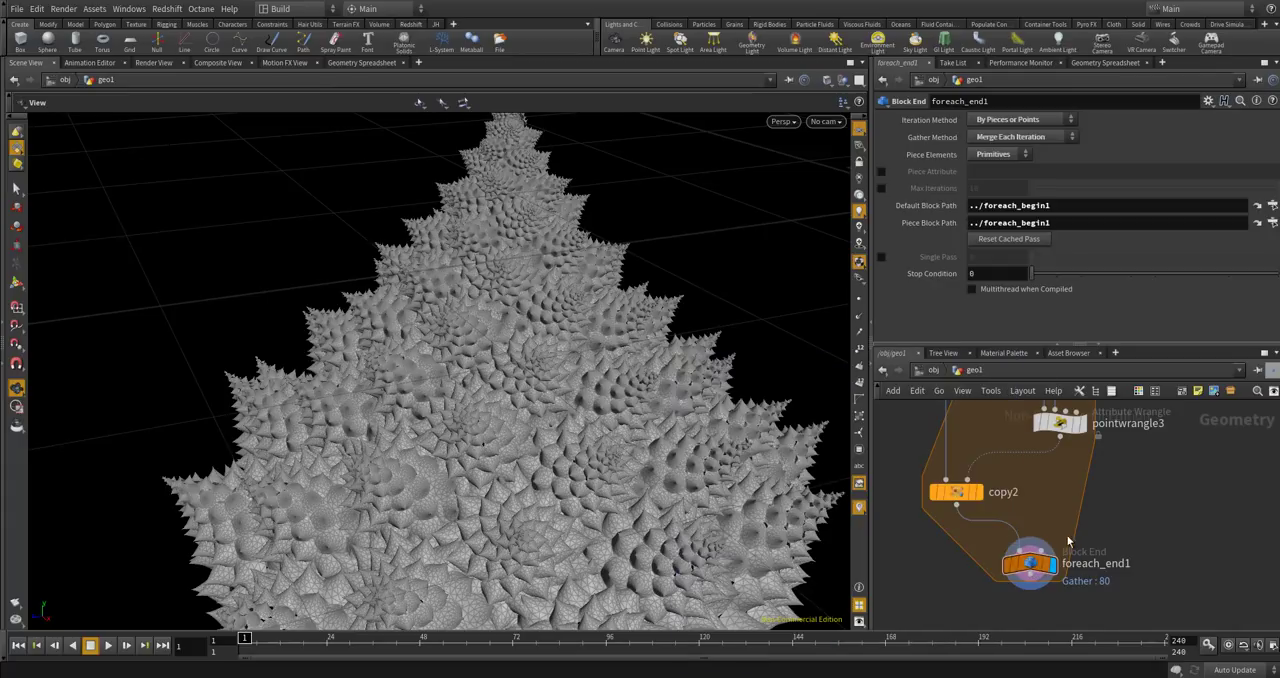
{"action": "scroll", "coordinate": [1135, 486], "scroll_direction": "down", "scroll_amount": 2}
{"action": "scroll", "coordinate": [1115, 510], "scroll_direction": "up", "scroll_amount": 4}
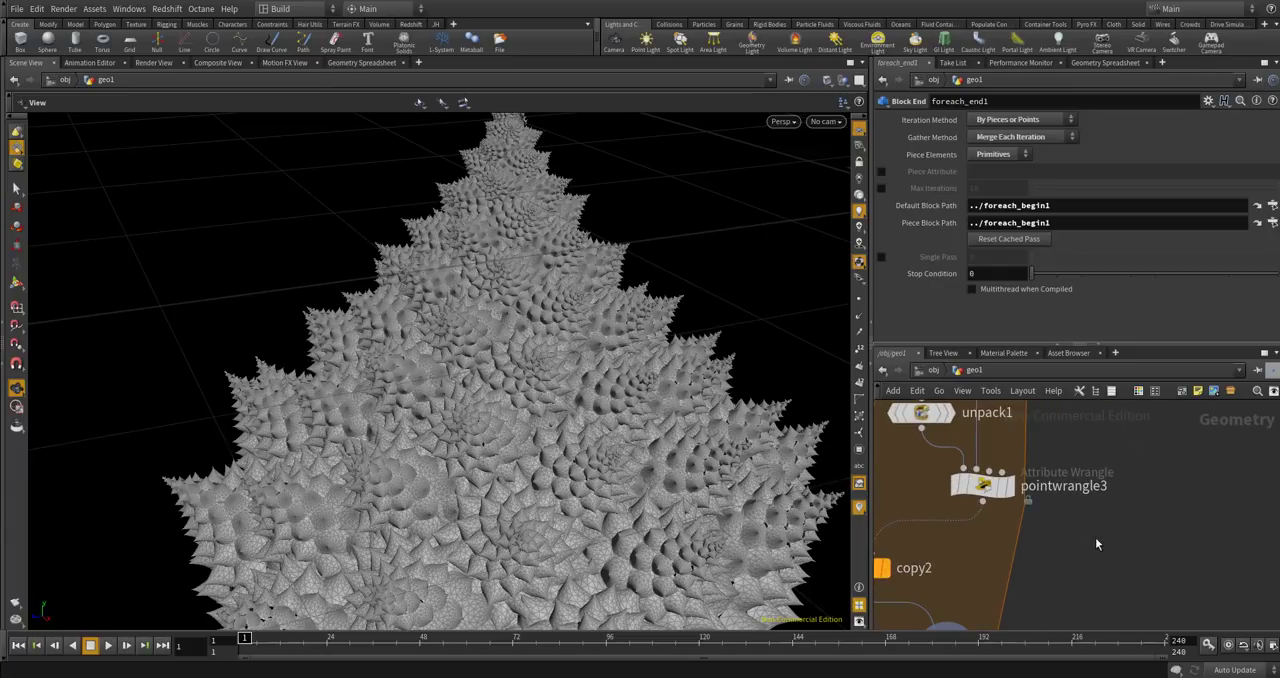
{"action": "scroll", "coordinate": [734, 527], "scroll_direction": "down", "scroll_amount": 5}
{"action": "left_click_drag", "start_coordinate": [606, 301], "coordinate": [584, 425]}
{"action": "left_click_drag", "start_coordinate": [570, 340], "coordinate": [564, 296]}
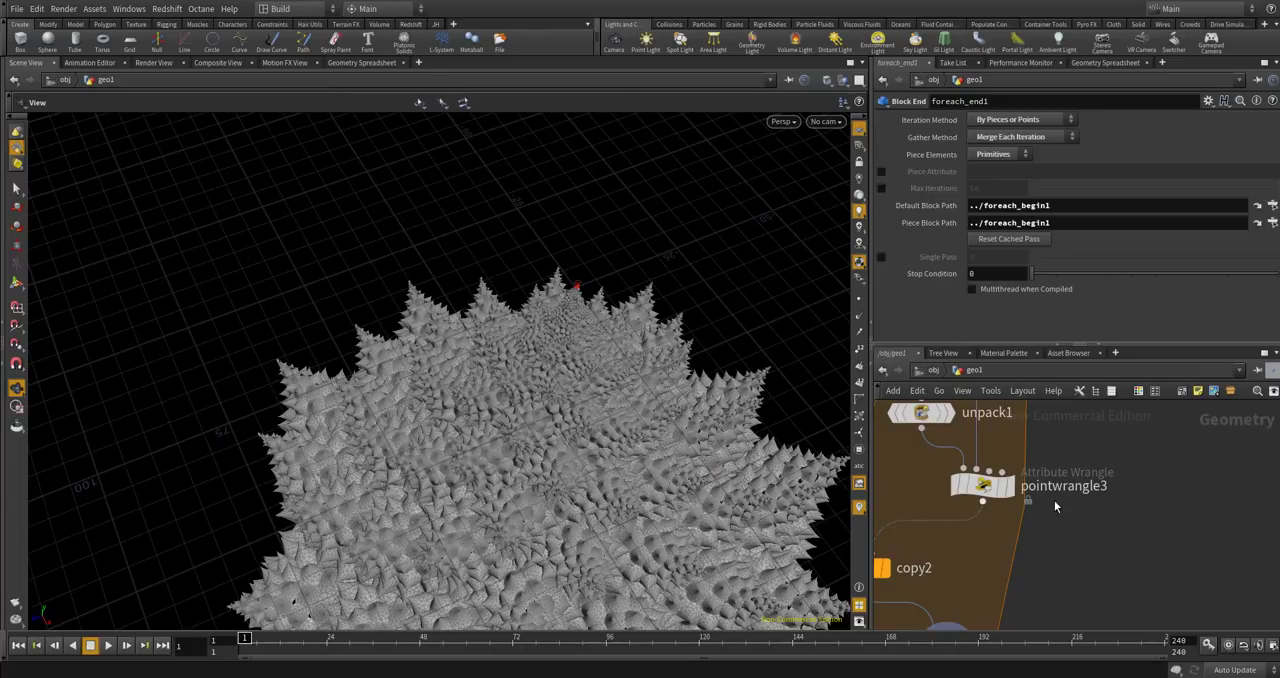
Add the condition if(f@pscale < 0.004) below the pscale line in pointwrangle3's VEXpression.
{"action": "scroll", "coordinate": [1062, 521], "scroll_direction": "down", "scroll_amount": 3}
{"action": "scroll", "coordinate": [1053, 519], "scroll_direction": "up", "scroll_amount": 1}
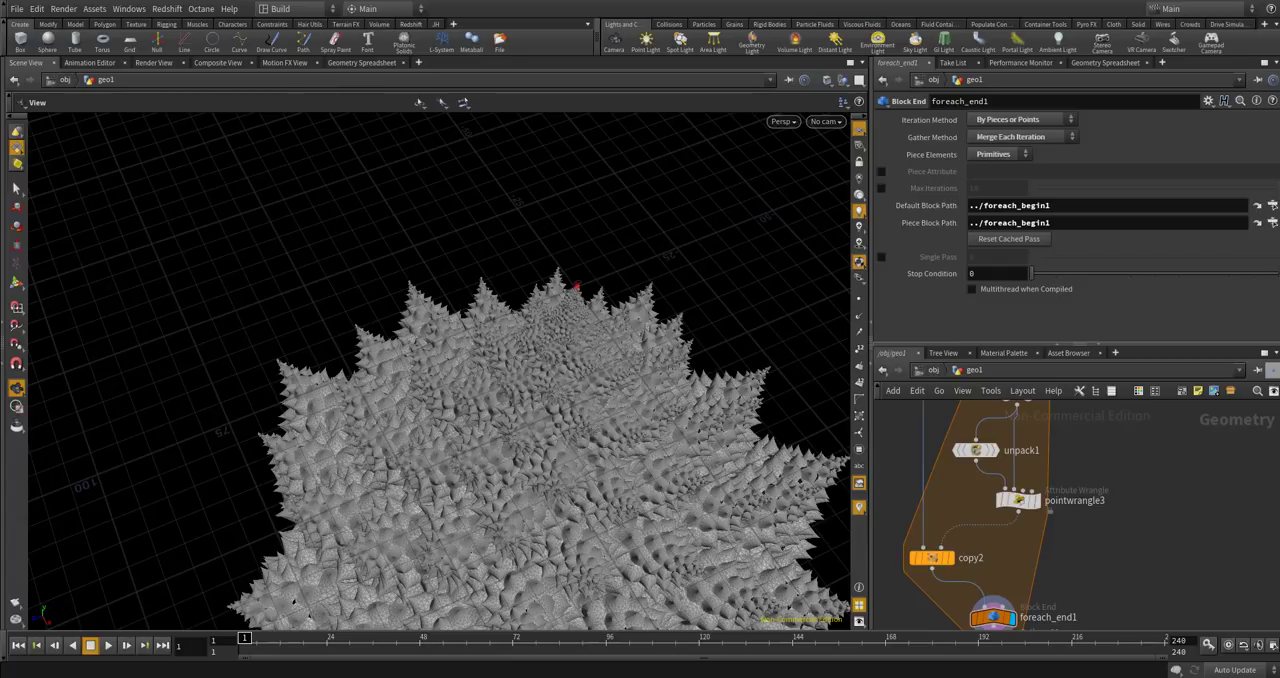
{"action": "scroll", "coordinate": [1028, 505], "scroll_direction": "up", "scroll_amount": 3}
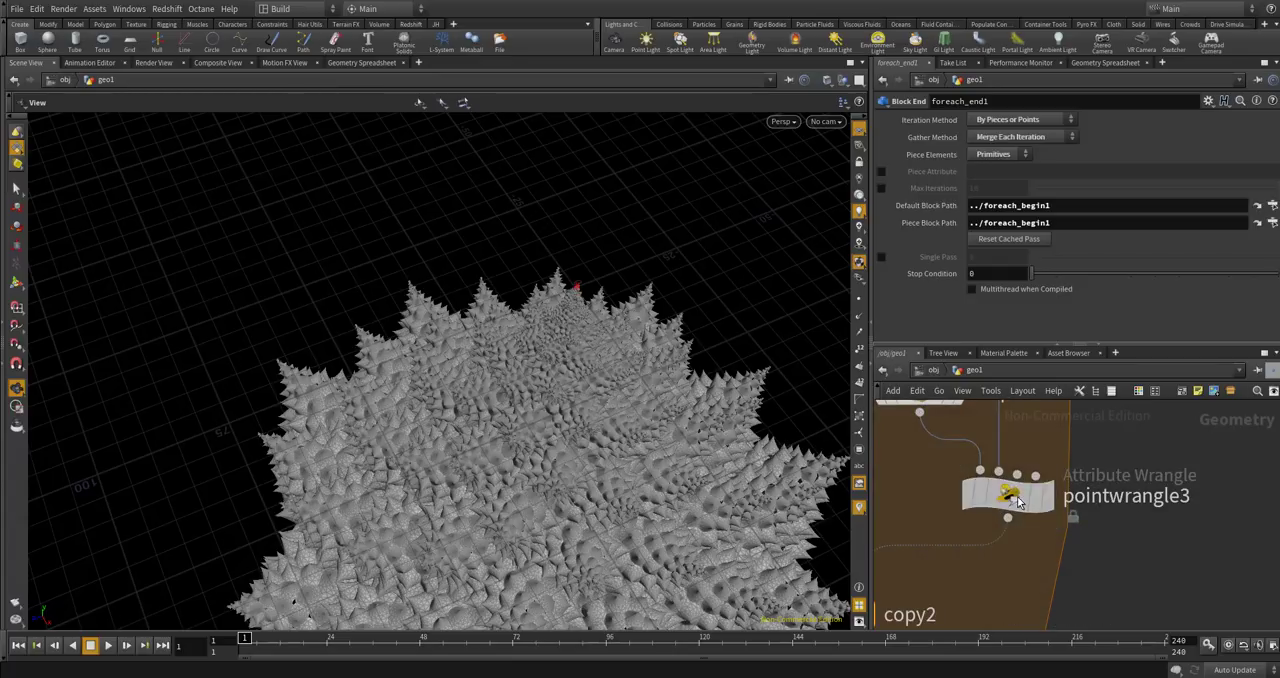
{"action": "left_click", "coordinate": [1005, 492]}
{"action": "left_click", "coordinate": [1116, 216]}
{"action": "key", "text": "Return"}
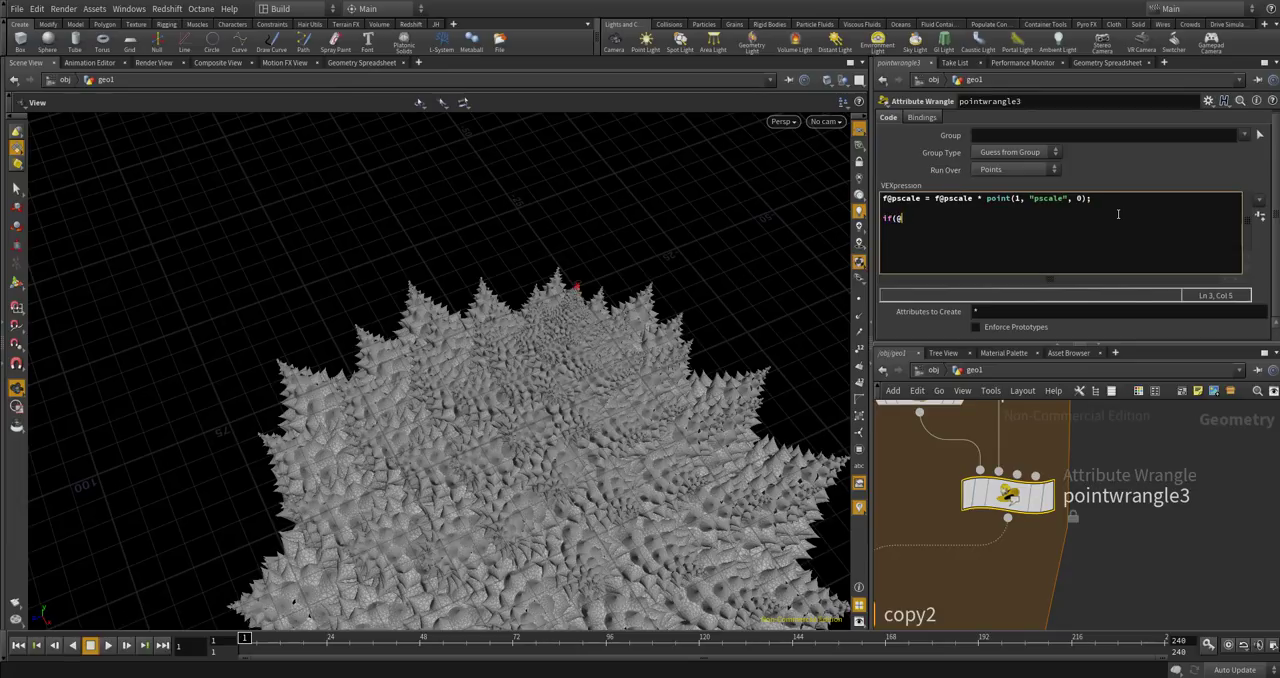
{"action": "key", "text": "BackSpace"}
{"action": "type", "text": "pscale < 0.004){"}
{"action": "key", "text": "Return"}
{"action": "type", "text": "}"}
{"action": "type", "text": "removepint"}
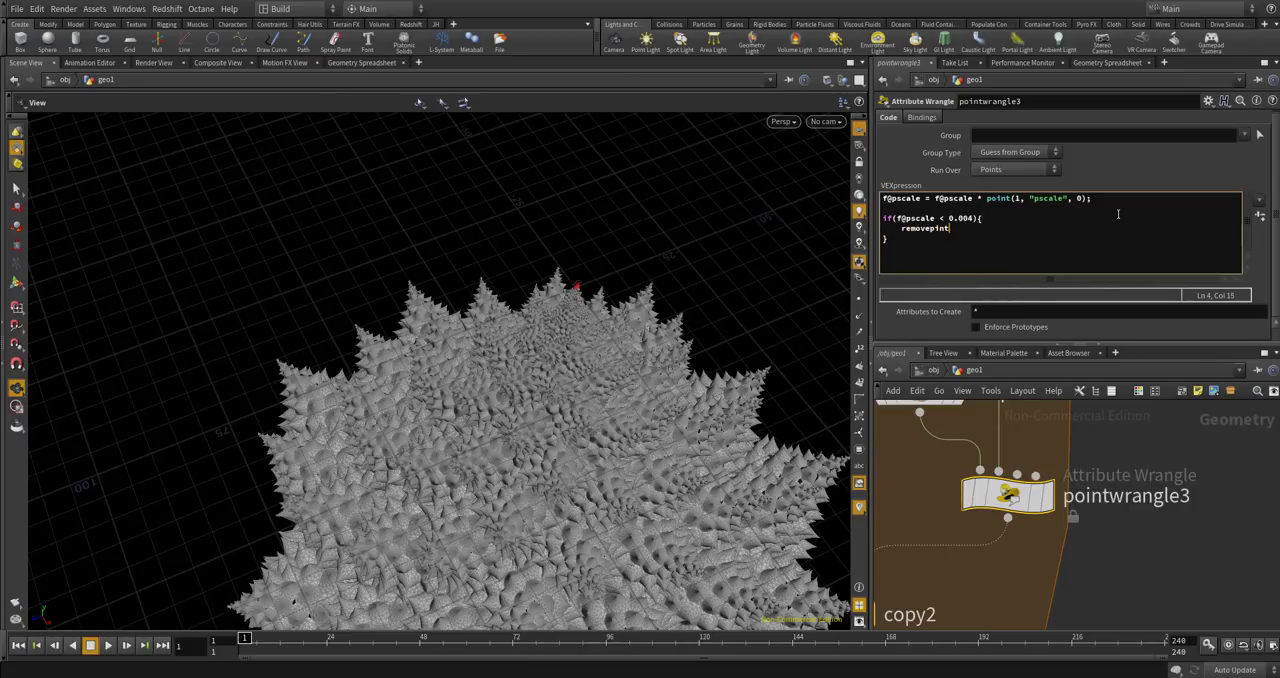
{"action": "key", "text": "BackSpace"}
{"action": "key", "text": "BackSpace"}
{"action": "key", "text": "BackSpace"}
{"action": "type", "text": "o"}
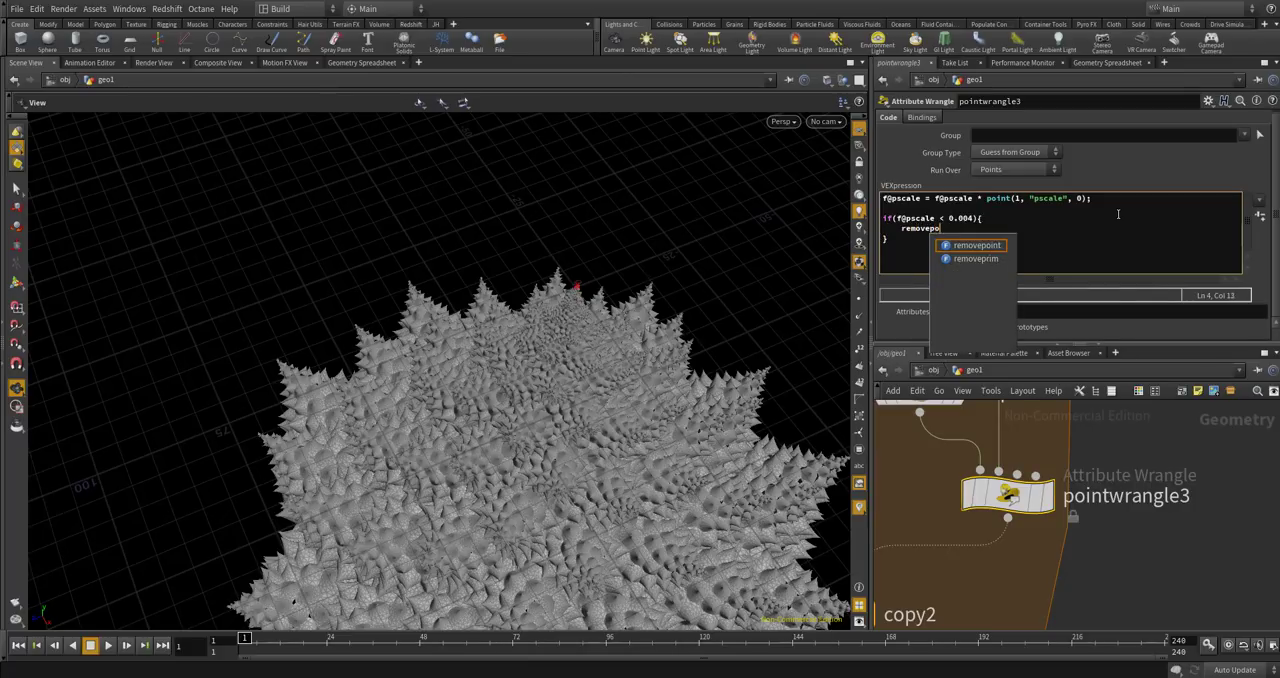
{"action": "type", "text": "int(0, @ptnum);"}
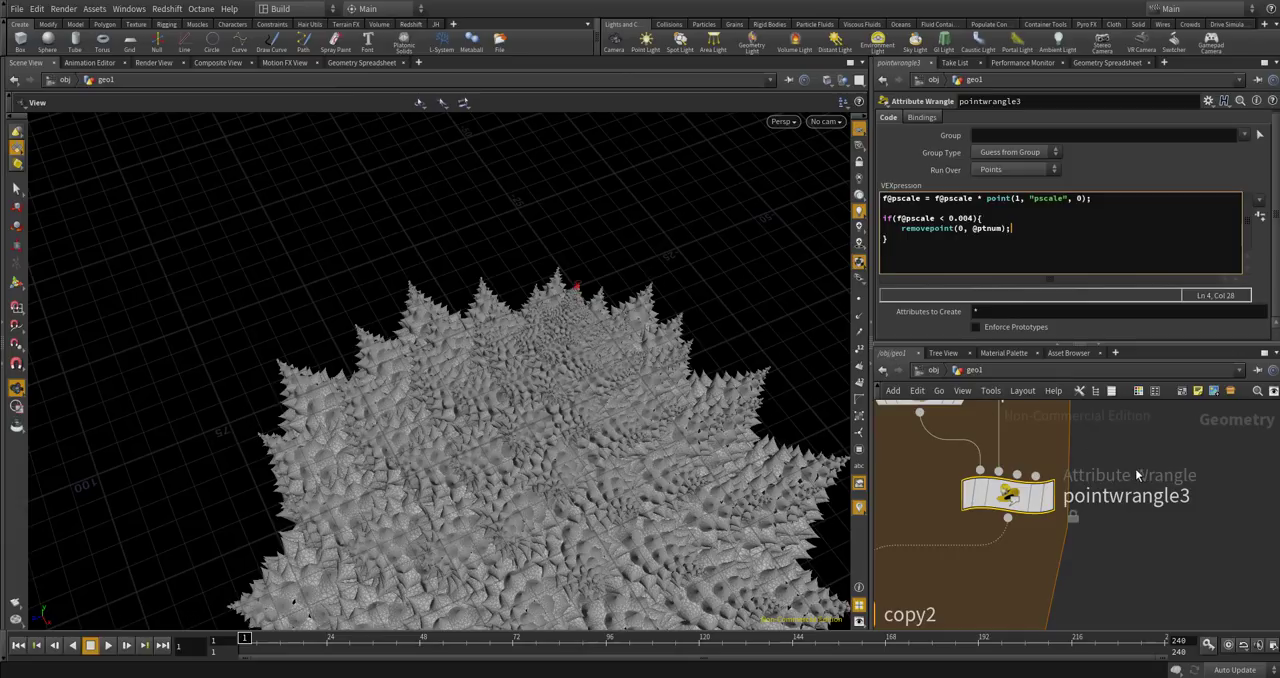
Display pointwrangle3 and examine its geometry for a single piece in the viewport.
{"action": "scroll", "coordinate": [1133, 468], "scroll_direction": "down", "scroll_amount": 3}
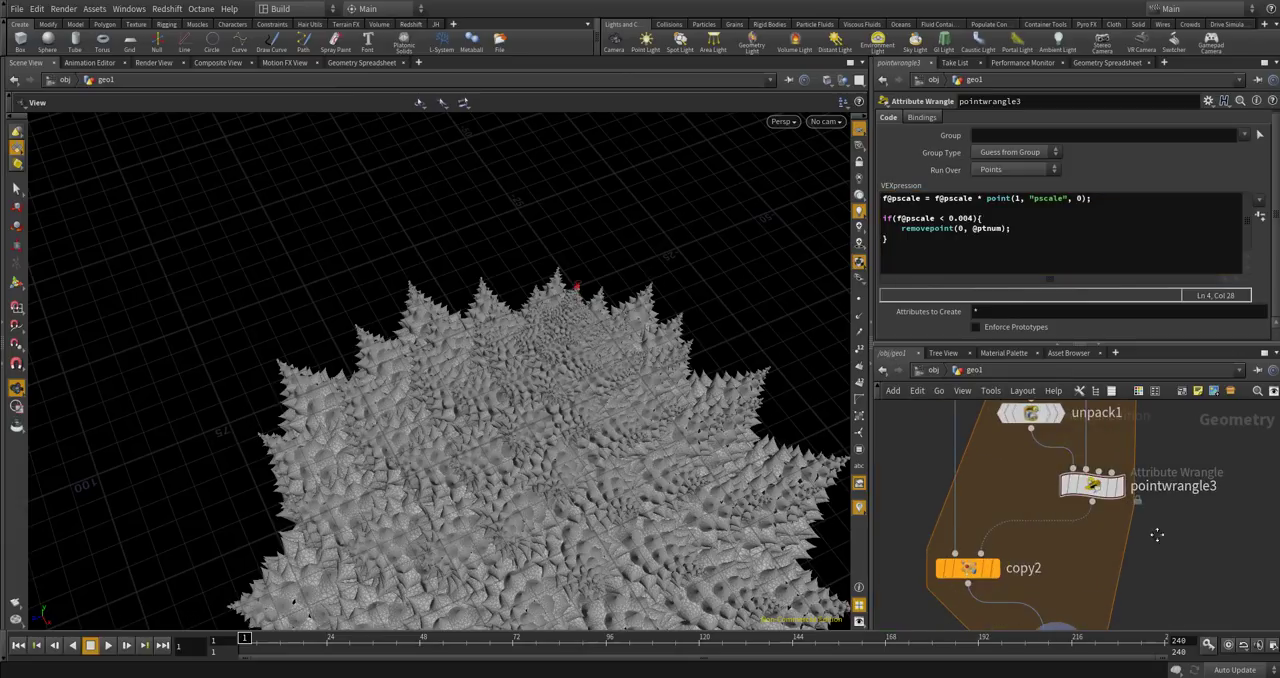
{"action": "middle_click_drag", "start_coordinate": [1149, 520], "coordinate": [1088, 599]}
{"action": "scroll", "coordinate": [1088, 597], "scroll_direction": "down", "scroll_amount": 3}
{"action": "scroll", "coordinate": [1075, 567], "scroll_direction": "up", "scroll_amount": 3}
{"action": "scroll", "coordinate": [1051, 546], "scroll_direction": "down", "scroll_amount": 3}
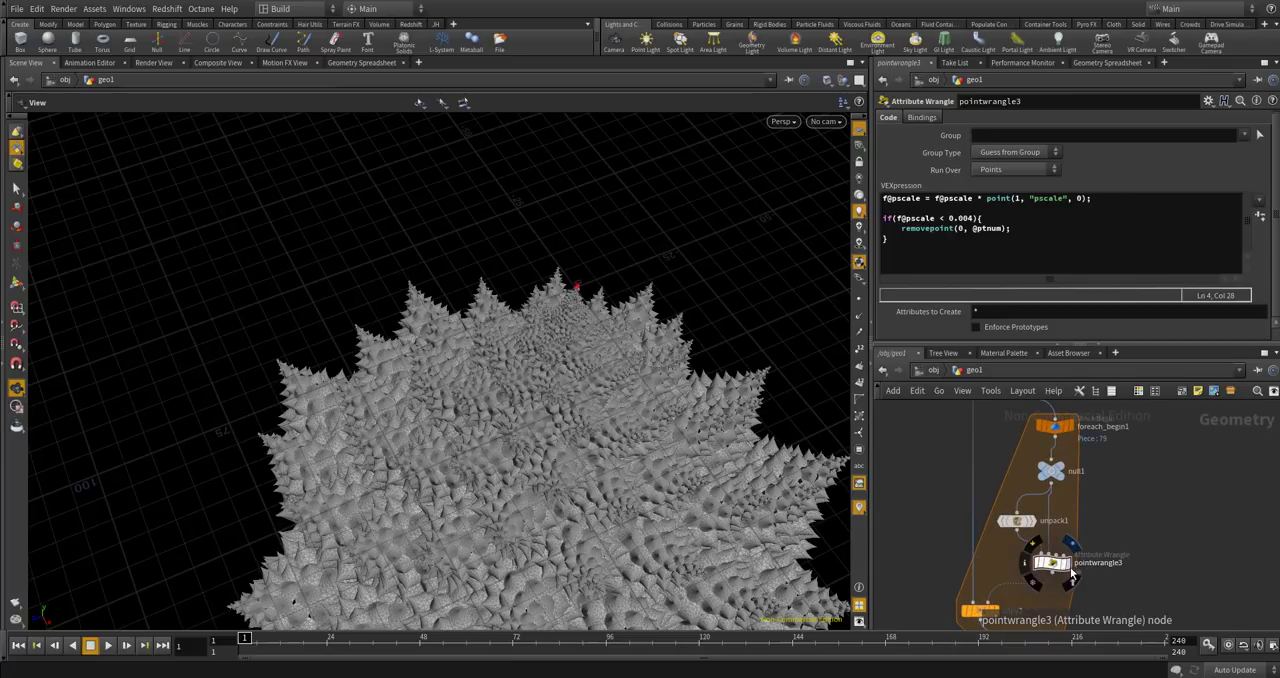
{"action": "left_click", "coordinate": [1068, 564]}
{"action": "scroll", "coordinate": [668, 406], "scroll_direction": "down", "scroll_amount": 5}
{"action": "left_click_drag", "start_coordinate": [607, 467], "coordinate": [609, 269]}
{"action": "mouse_move", "coordinate": [505, 408]}
{"action": "left_mouse_down"}
{"action": "mouse_move", "coordinate": [540, 397]}
{"action": "mouse_move", "coordinate": [574, 354]}
{"action": "mouse_move", "coordinate": [523, 391]}
{"action": "left_mouse_up"}
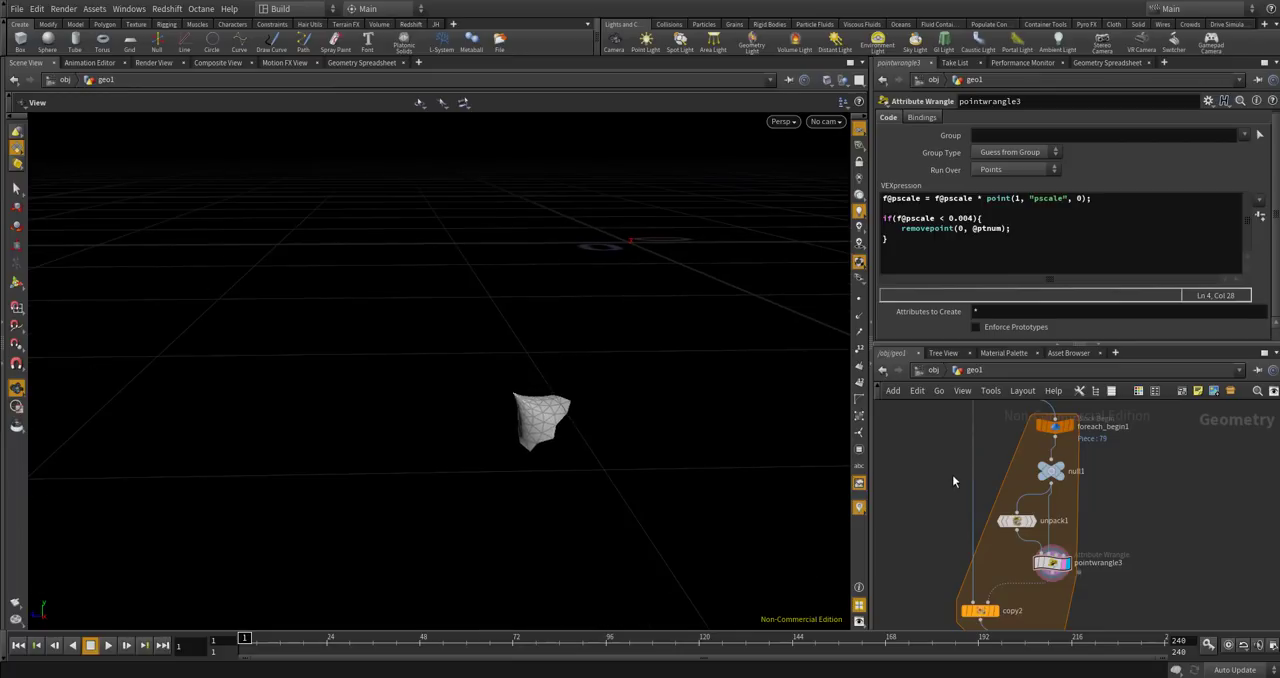
Display foreach_end1, check its node information and examine the merged cone up close.
{"action": "scroll", "coordinate": [998, 450], "scroll_direction": "down", "scroll_amount": 3}
{"action": "scroll", "coordinate": [1030, 605], "scroll_direction": "up", "scroll_amount": 4}
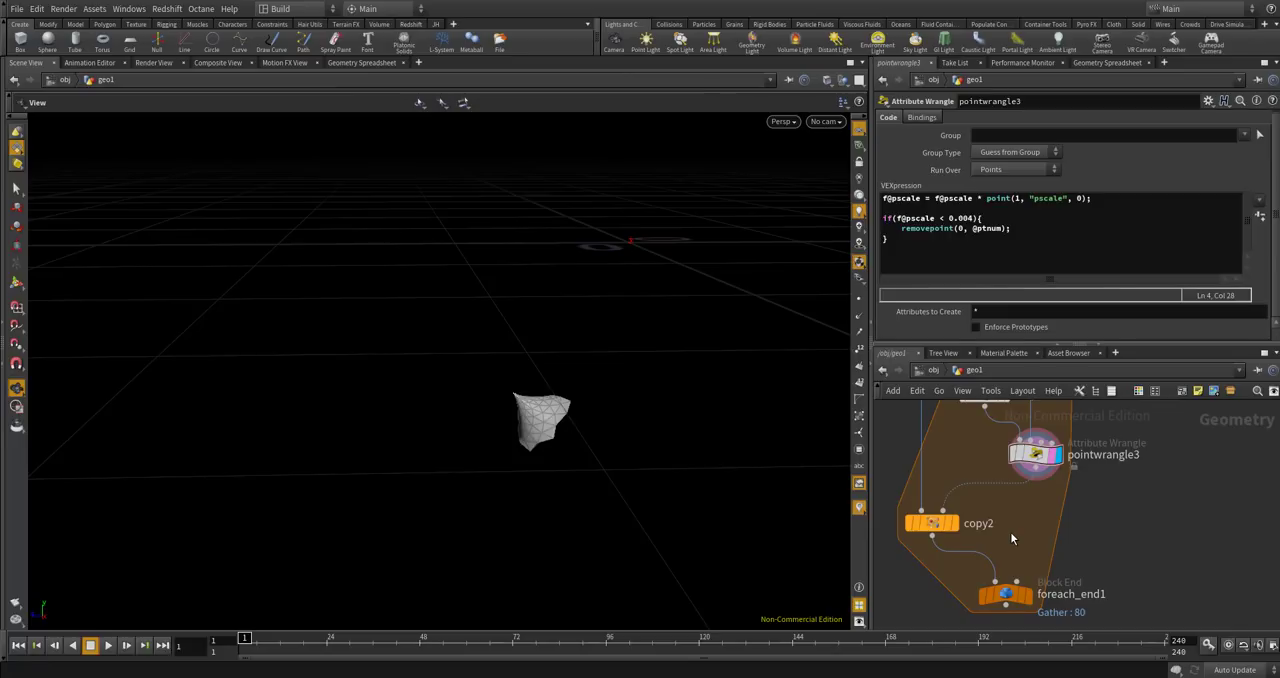
{"action": "left_click", "coordinate": [1026, 594]}
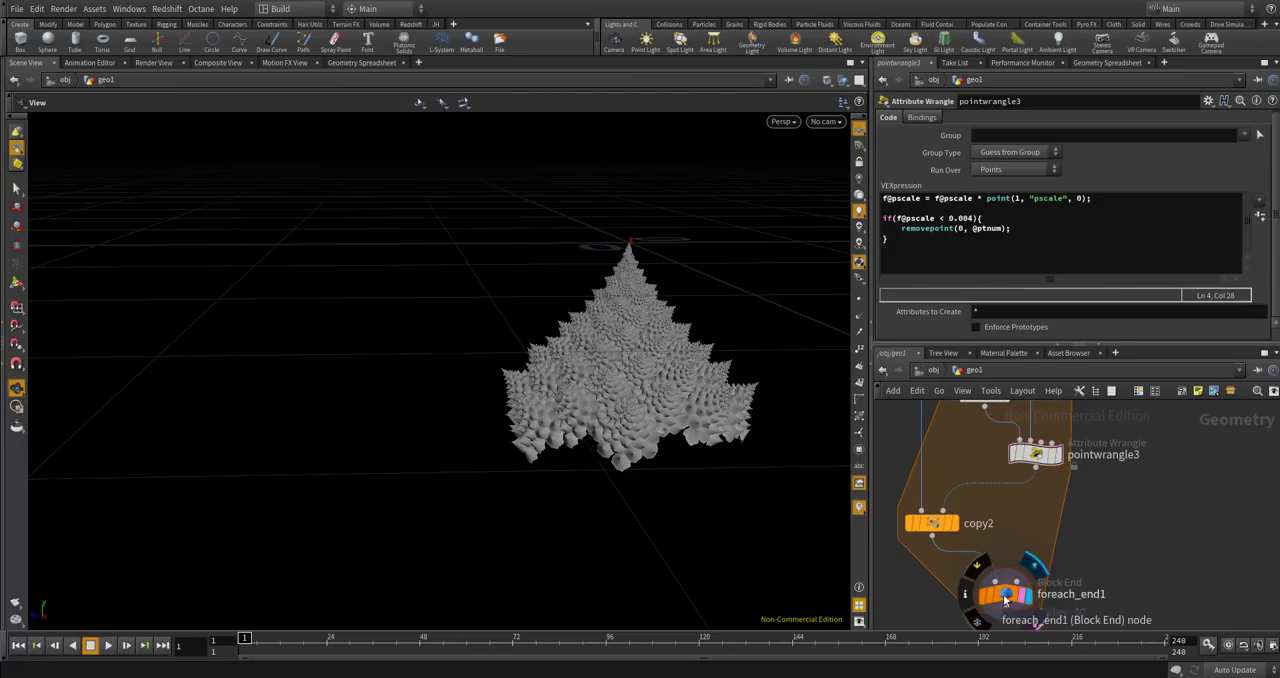
{"action": "left_click", "coordinate": [1006, 600]}
{"action": "middle_click", "coordinate": [1008, 598]}
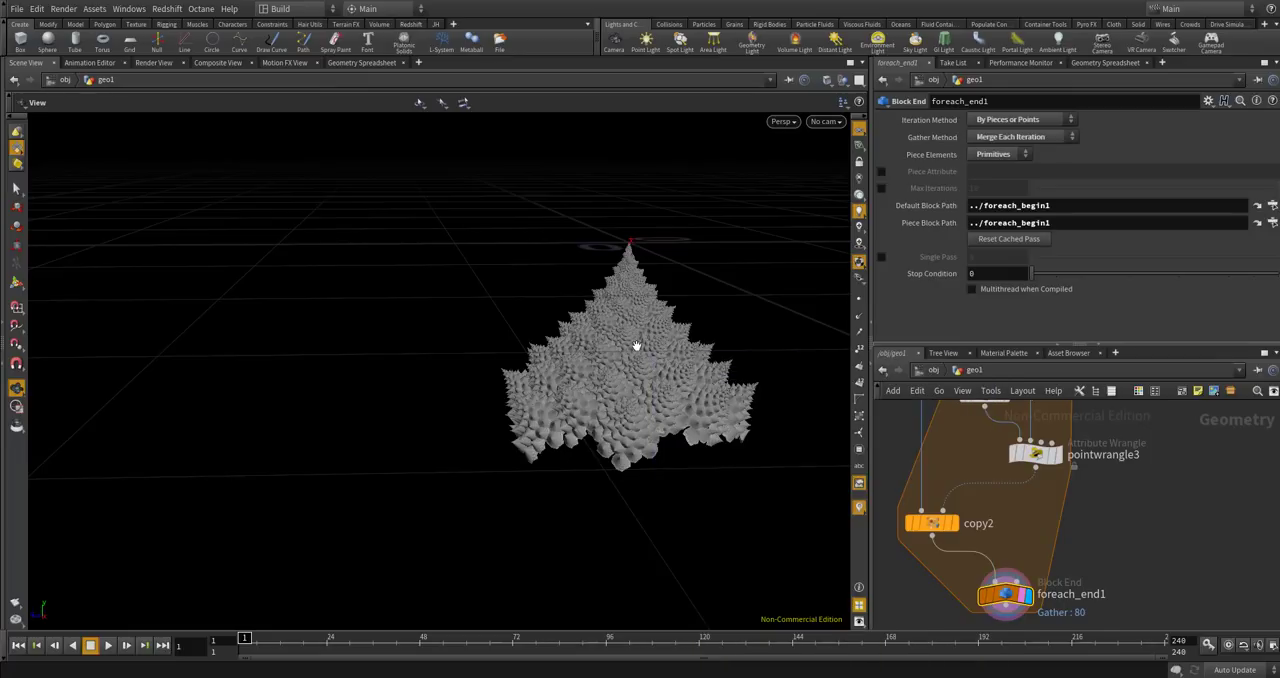
{"action": "left_click_drag", "start_coordinate": [637, 346], "coordinate": [627, 305]}
{"action": "middle_click_drag", "start_coordinate": [627, 305], "coordinate": [552, 358]}
{"action": "scroll", "coordinate": [595, 458], "scroll_direction": "up", "scroll_amount": 5}
{"action": "scroll", "coordinate": [614, 351], "scroll_direction": "down", "scroll_amount": 4}
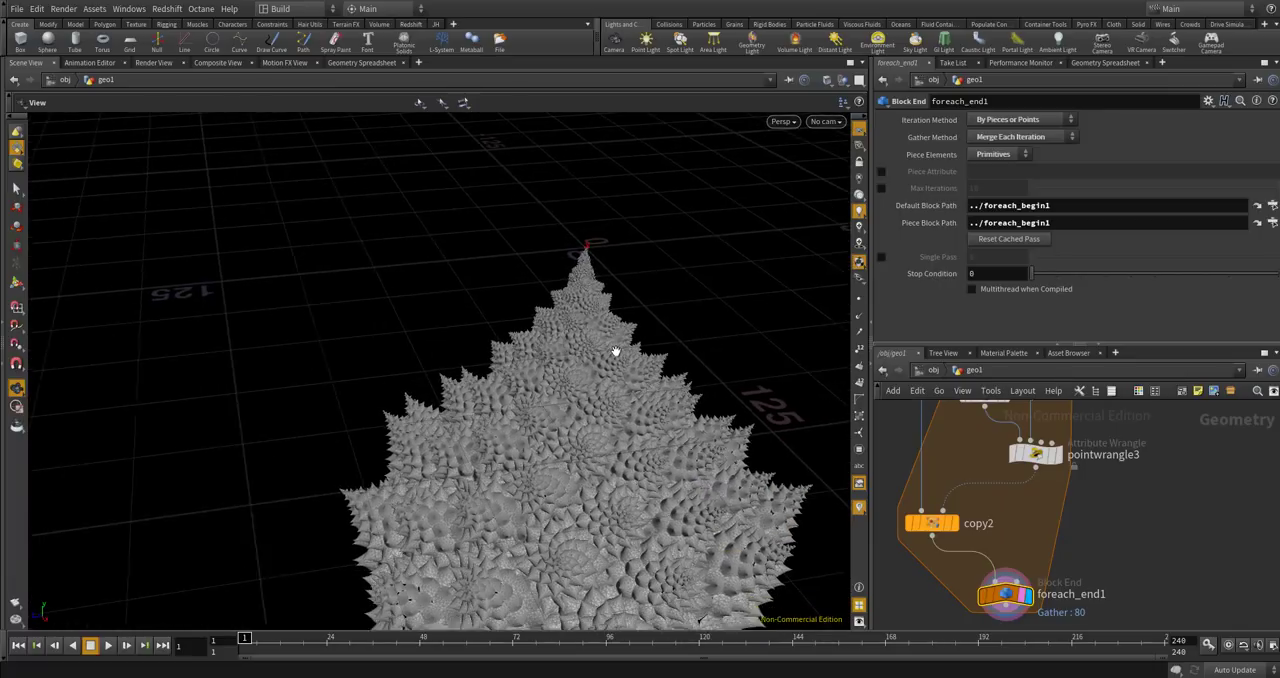
{"action": "scroll", "coordinate": [552, 354], "scroll_direction": "down", "scroll_amount": 3}
{"action": "scroll", "coordinate": [551, 354], "scroll_direction": "down", "scroll_amount": 1}
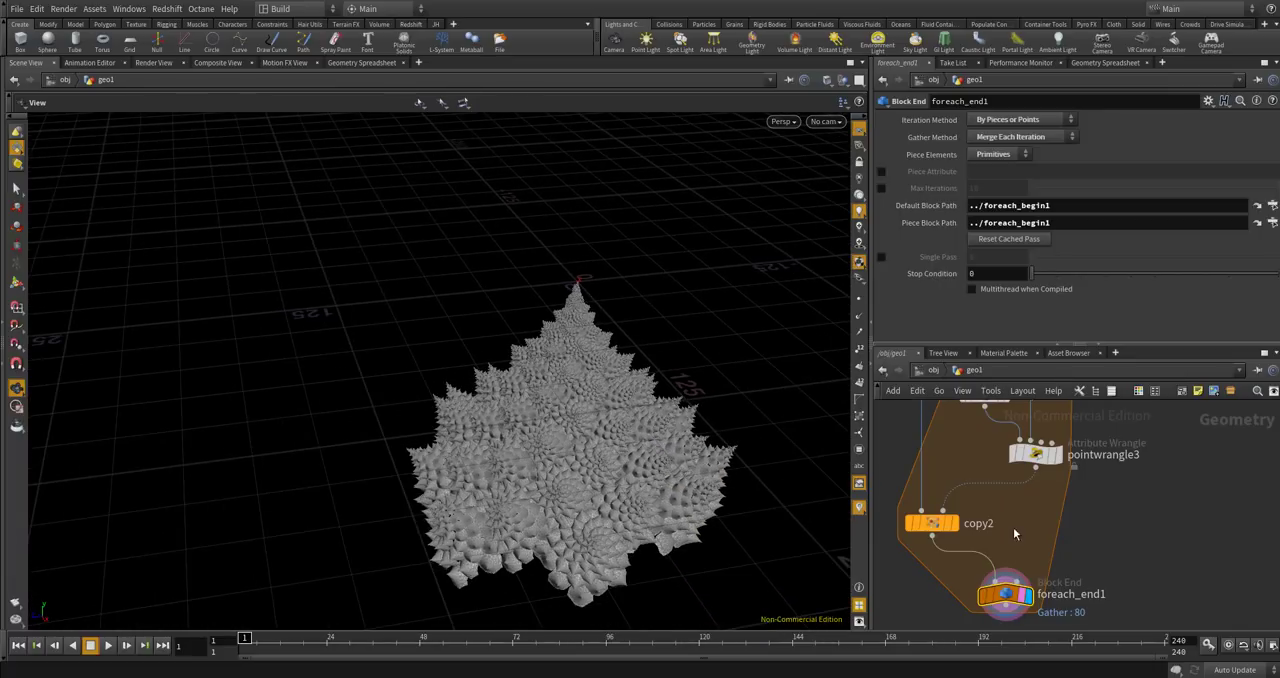
Compare pointwrangle3's output with foreach_end1's merged result, and compare the surface detail with the Romanesco reference photo.
{"action": "left_click", "coordinate": [1054, 457]}
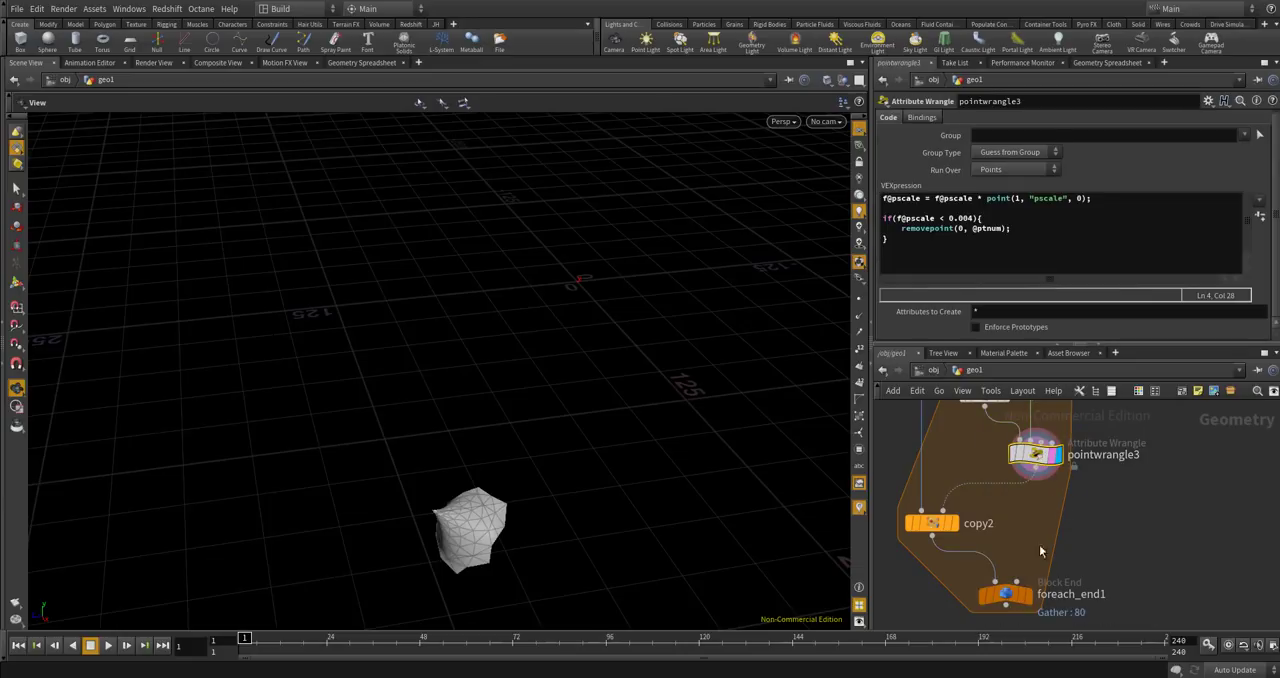
{"action": "left_click", "coordinate": [1027, 595]}
{"action": "left_click", "coordinate": [1018, 596]}
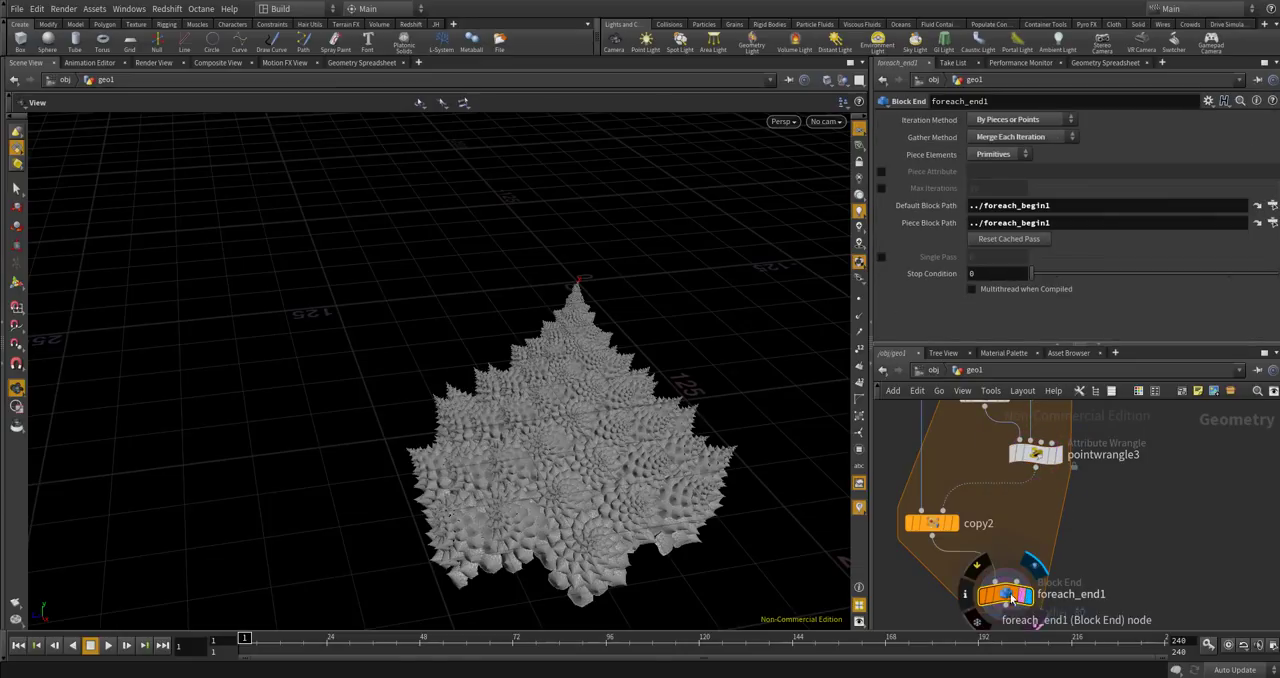
{"action": "scroll", "coordinate": [656, 532], "scroll_direction": "down", "scroll_amount": 4}
{"action": "scroll", "coordinate": [568, 512], "scroll_direction": "down", "scroll_amount": 5}
{"action": "left_click_drag", "start_coordinate": [558, 454], "coordinate": [599, 426]}
{"action": "scroll", "coordinate": [600, 481], "scroll_direction": "up", "scroll_amount": 8}
{"action": "scroll", "coordinate": [604, 485], "scroll_direction": "up", "scroll_amount": 5}
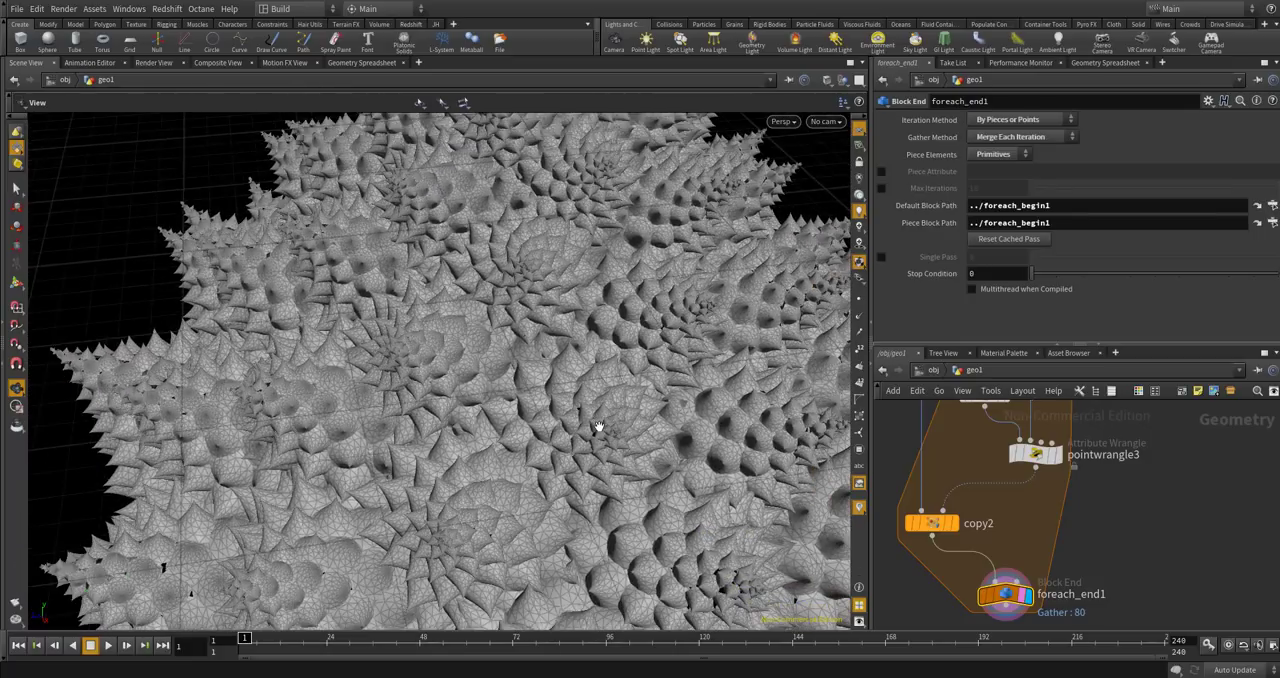
{"action": "scroll", "coordinate": [600, 428], "scroll_direction": "down", "scroll_amount": 8}
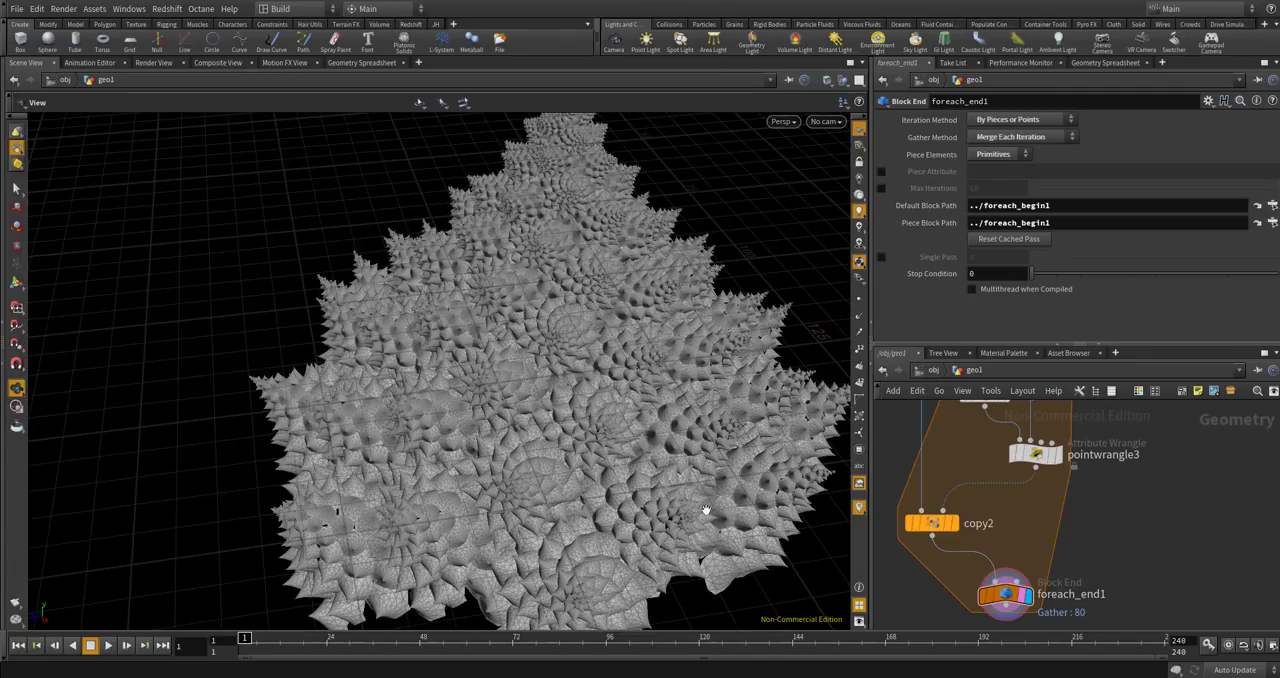
{"action": "left_click_drag", "start_coordinate": [705, 510], "coordinate": [648, 373]}
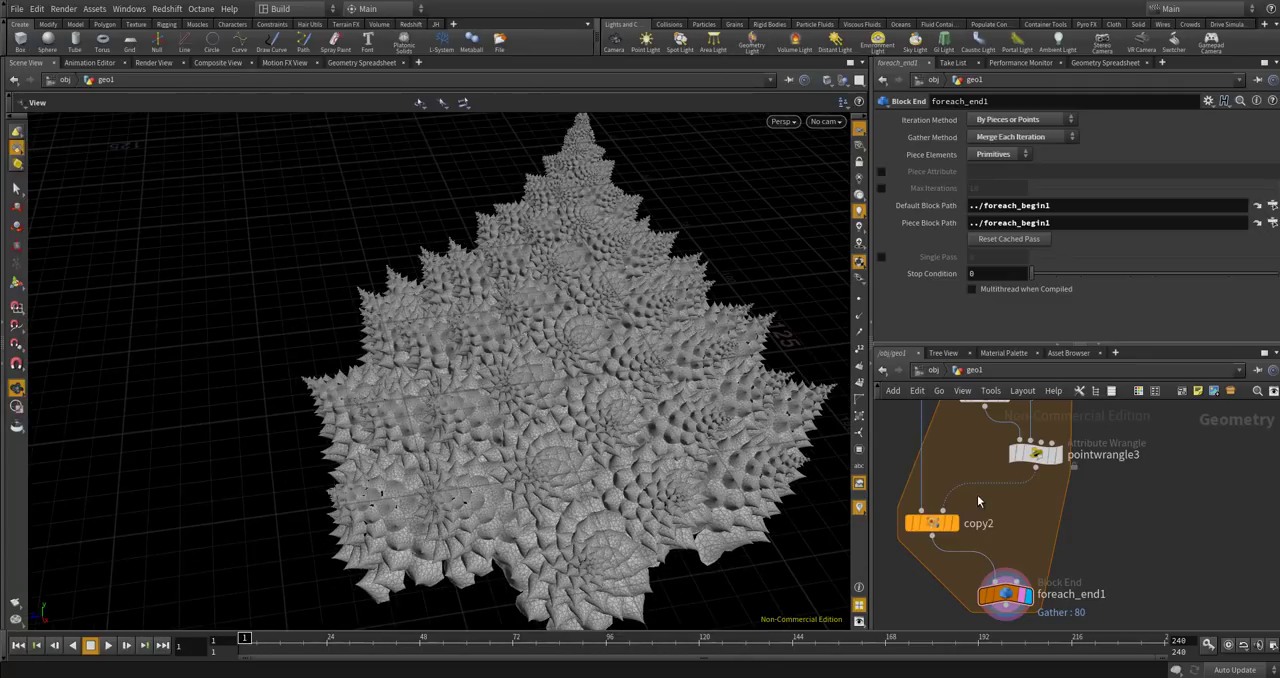
Review the chain of nodes inside the For-Each block from foreach_begin1 to foreach_end1.
{"action": "scroll", "coordinate": [977, 494], "scroll_direction": "down", "scroll_amount": 5}
{"action": "scroll", "coordinate": [1004, 475], "scroll_direction": "up", "scroll_amount": 2}
{"action": "scroll", "coordinate": [995, 494], "scroll_direction": "down", "scroll_amount": 2}
{"action": "scroll", "coordinate": [995, 490], "scroll_direction": "up", "scroll_amount": 2}
{"action": "left_click_drag", "start_coordinate": [901, 437], "coordinate": [1020, 578]}
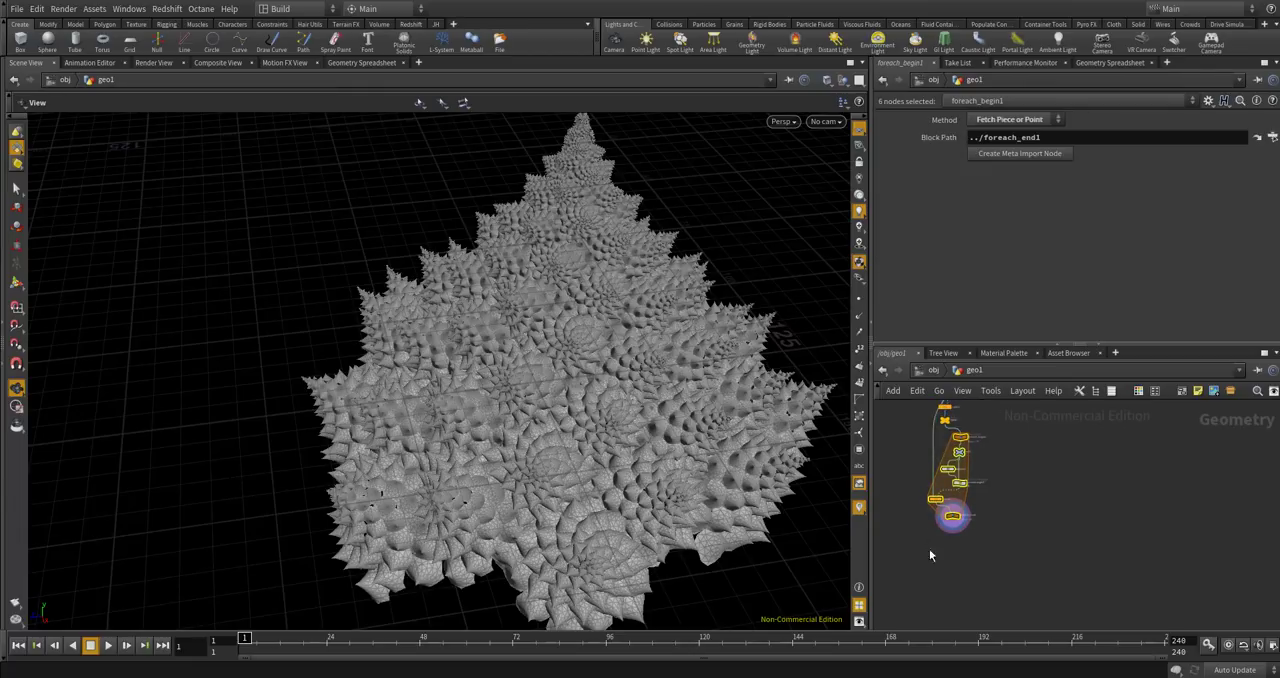
{"action": "left_click", "coordinate": [1013, 532]}
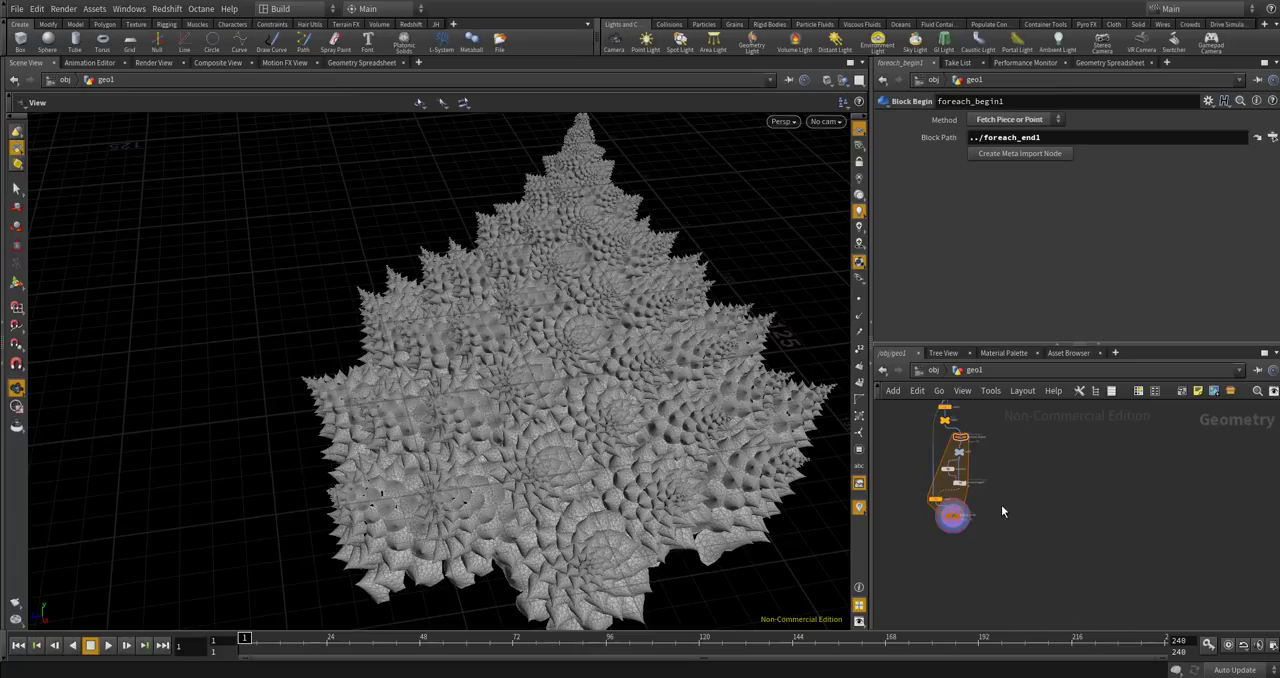
{"action": "left_click_drag", "start_coordinate": [913, 429], "coordinate": [1036, 547]}
{"action": "scroll", "coordinate": [955, 452], "scroll_direction": "up", "scroll_amount": 3}
{"action": "scroll", "coordinate": [993, 442], "scroll_direction": "down", "scroll_amount": 5}
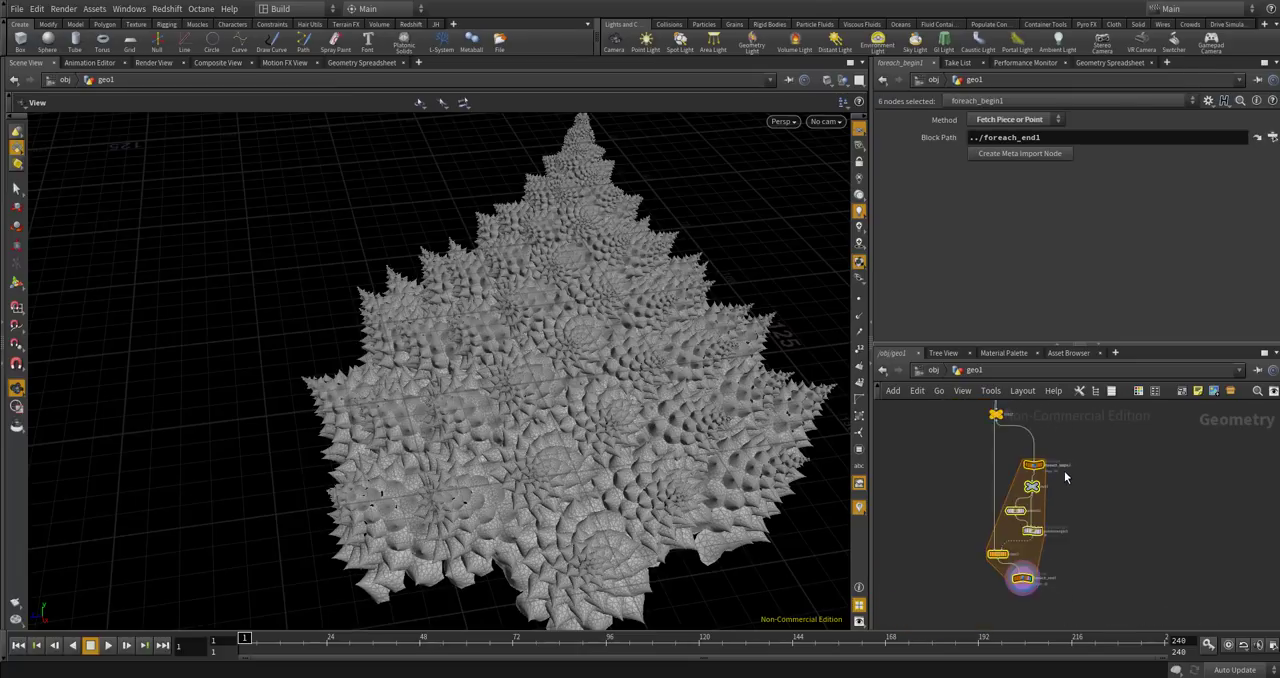
{"action": "left_click", "coordinate": [1099, 491]}
Move the FIRST null so that it sits directly above foreach_begin1.
{"action": "scroll", "coordinate": [1100, 486], "scroll_direction": "up", "scroll_amount": 2}
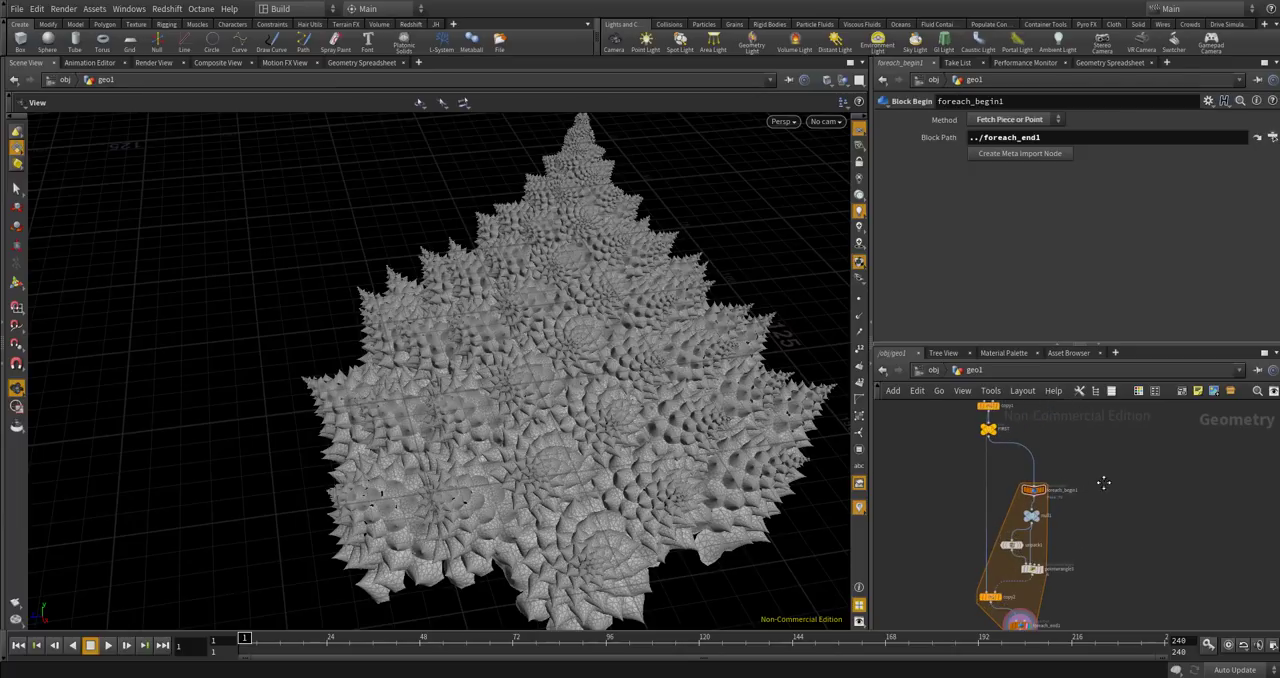
{"action": "scroll", "coordinate": [1095, 490], "scroll_direction": "up", "scroll_amount": 2}
{"action": "scroll", "coordinate": [1065, 494], "scroll_direction": "up", "scroll_amount": 2}
{"action": "left_click_drag", "start_coordinate": [1025, 500], "coordinate": [1104, 526]}
{"action": "scroll", "coordinate": [929, 507], "scroll_direction": "down", "scroll_amount": 3}
{"action": "scroll", "coordinate": [930, 509], "scroll_direction": "up", "scroll_amount": 1}
{"action": "middle_click_drag", "start_coordinate": [945, 520], "coordinate": [983, 458]}
{"action": "scroll", "coordinate": [967, 504], "scroll_direction": "up", "scroll_amount": 2}
Add a For-Each Number block beside the existing For-Each loop.
{"action": "key", "text": "Tab"}
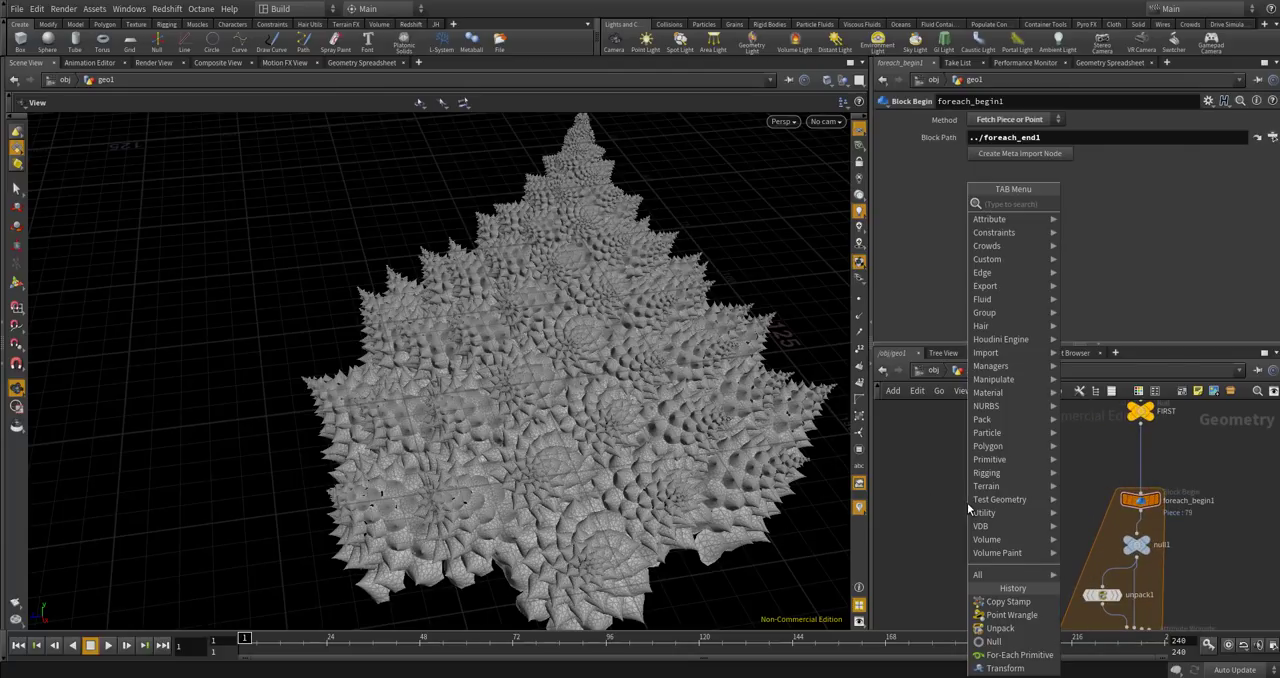
{"action": "type", "text": "for"}
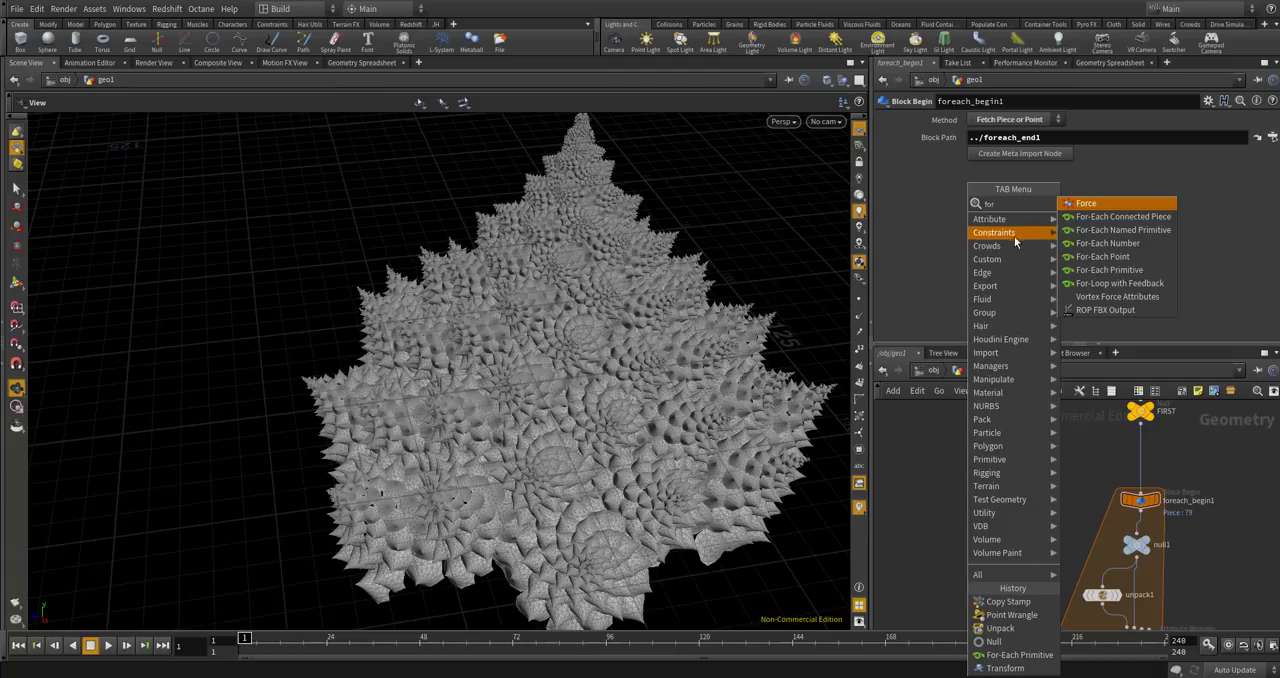
{"action": "left_click", "coordinate": [1085, 248]}
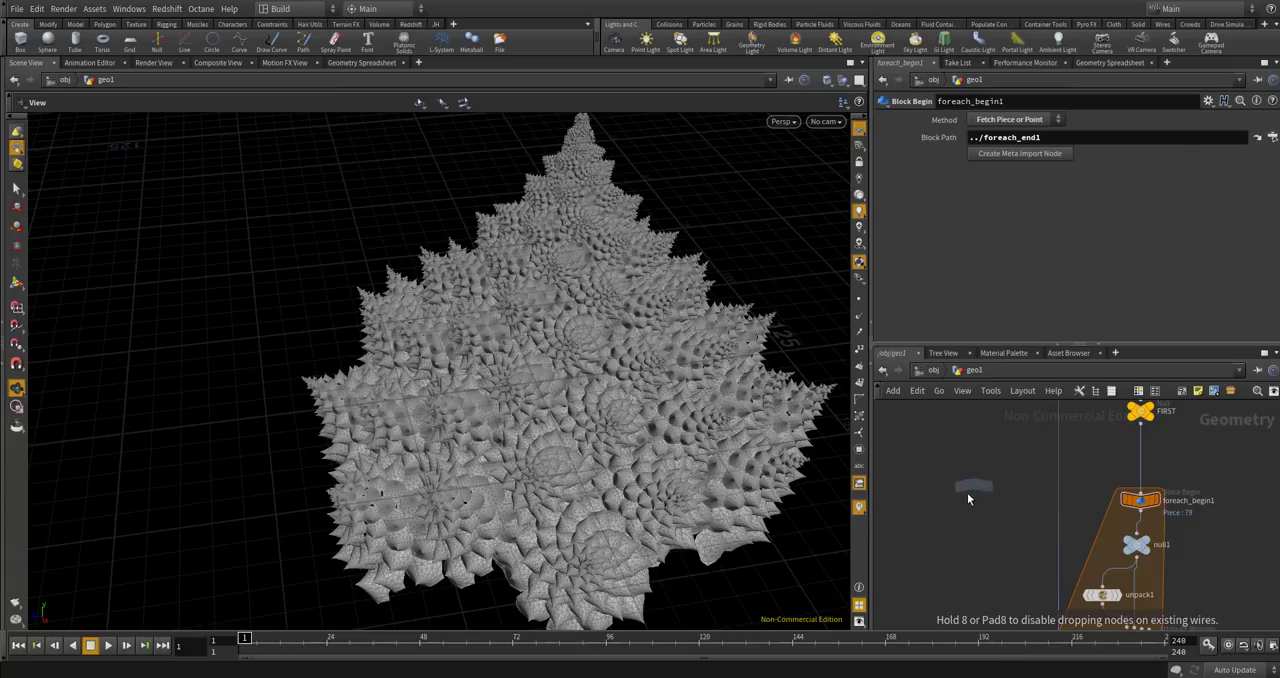
{"action": "left_click", "coordinate": [972, 485]}
{"action": "left_click_drag", "start_coordinate": [976, 484], "coordinate": [985, 458]}
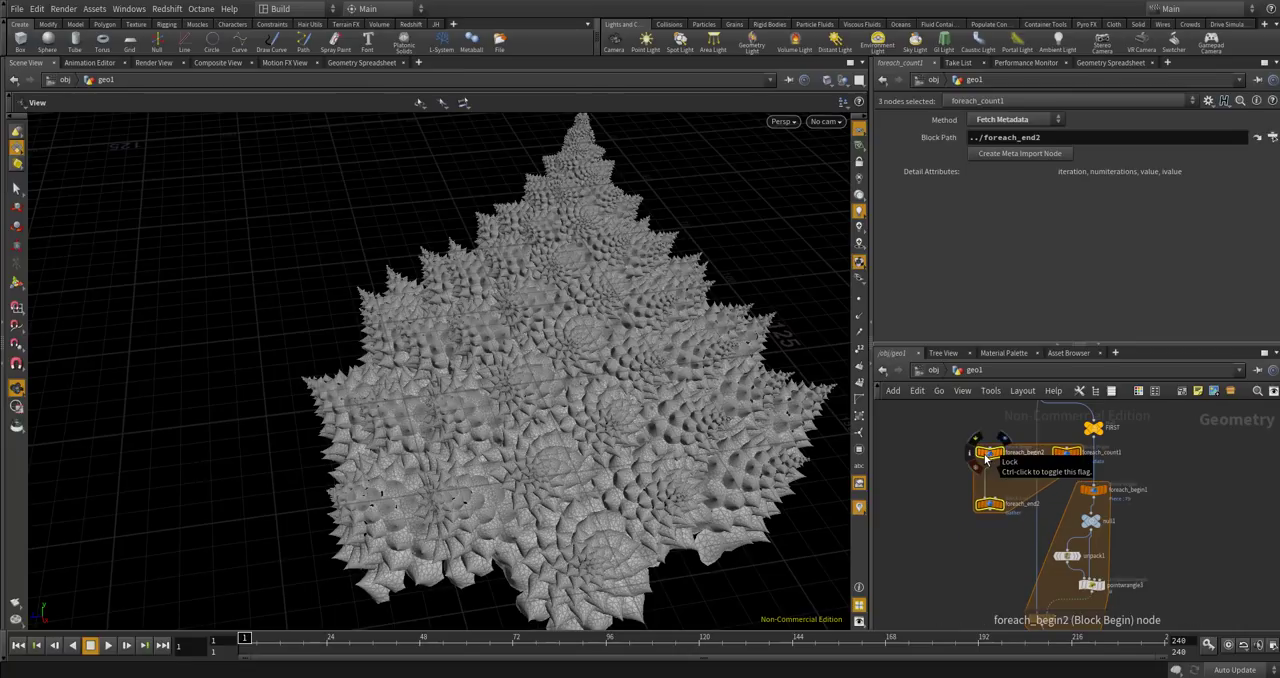
Stretch the new block around the existing loop by moving foreach_end2 below foreach_end1 and foreach_count1 to the far side.
{"action": "left_click", "coordinate": [927, 465]}
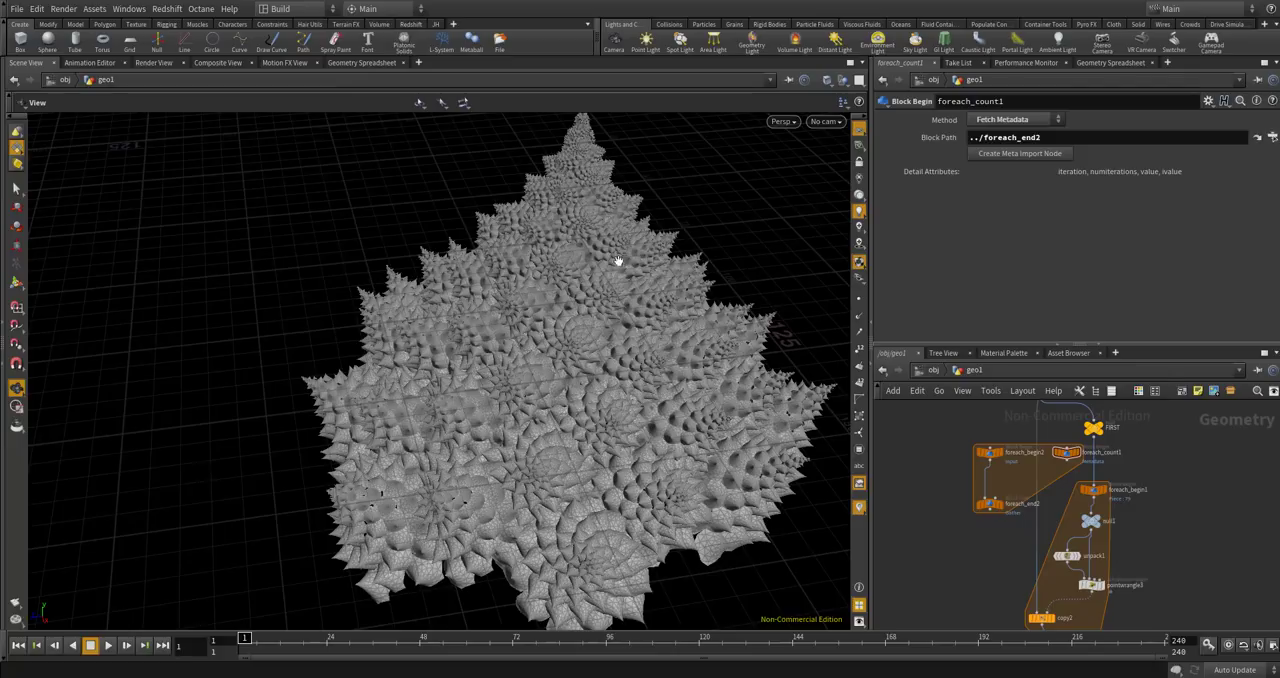
{"action": "middle_click_drag", "start_coordinate": [966, 526], "coordinate": [949, 474]}
{"action": "scroll", "coordinate": [949, 474], "scroll_direction": "up", "scroll_amount": 2}
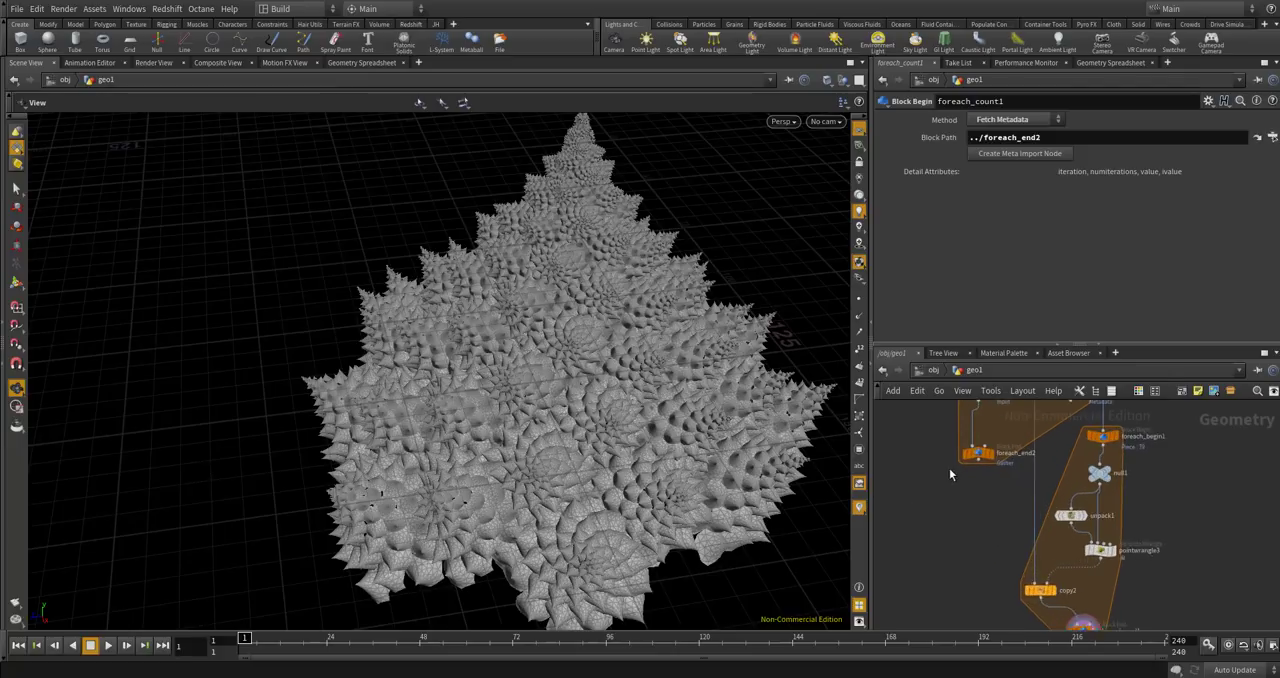
{"action": "scroll", "coordinate": [990, 441], "scroll_direction": "down", "scroll_amount": 7}
{"action": "left_click_drag", "start_coordinate": [986, 449], "coordinate": [994, 533]}
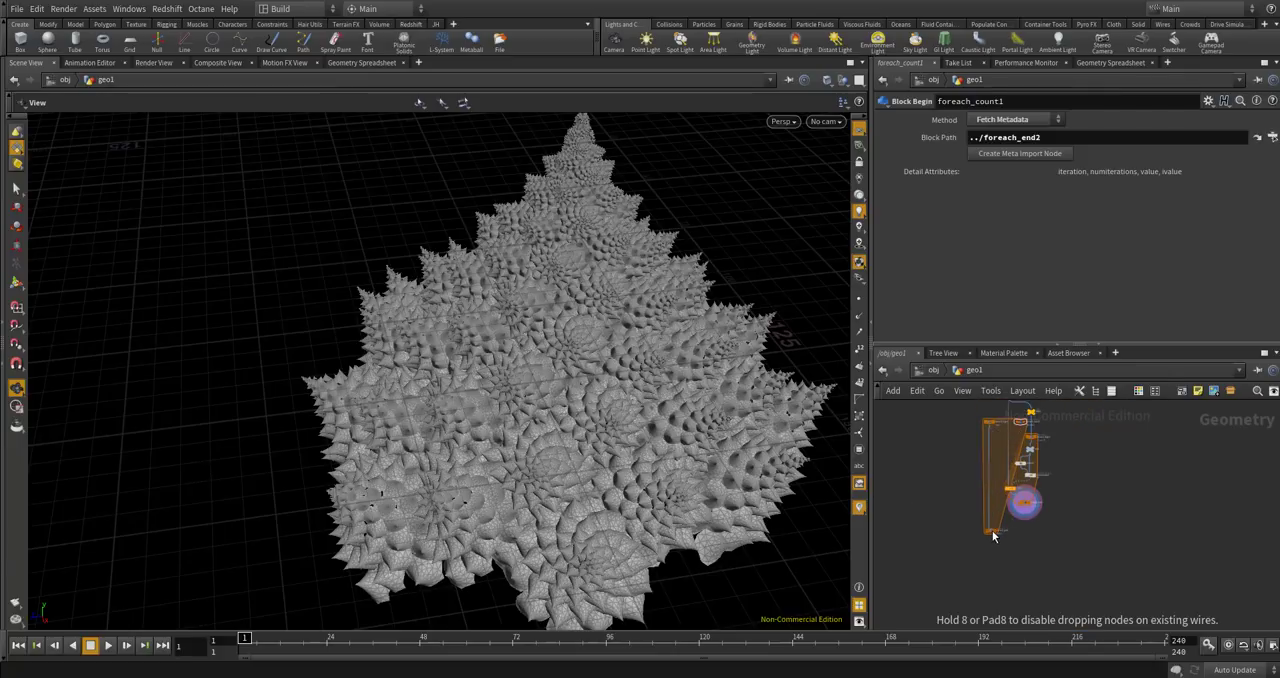
{"action": "scroll", "coordinate": [1024, 422], "scroll_direction": "up", "scroll_amount": 5}
{"action": "left_click_drag", "start_coordinate": [1025, 427], "coordinate": [1150, 470]}
Set the Method of foreach_begin2 to Fetch Feedback.
{"action": "scroll", "coordinate": [914, 480], "scroll_direction": "up", "scroll_amount": 4}
{"action": "left_click_drag", "start_coordinate": [986, 457], "coordinate": [987, 470]}
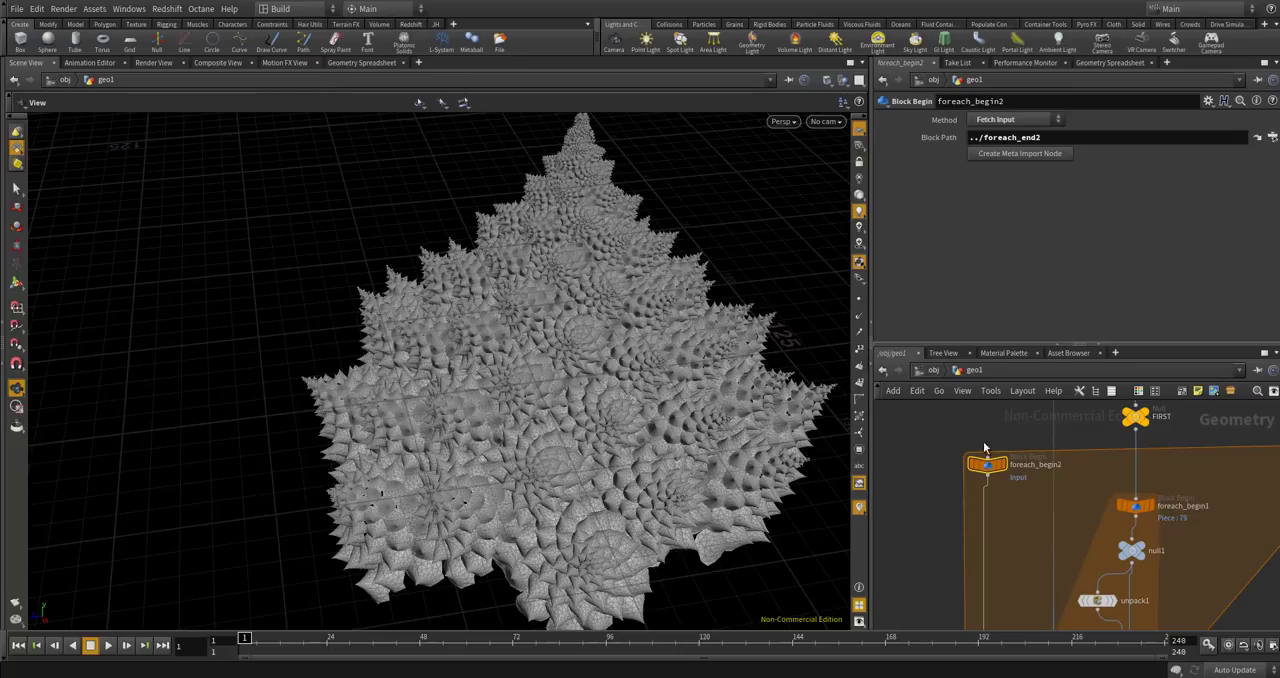
{"action": "left_click", "coordinate": [997, 121]}
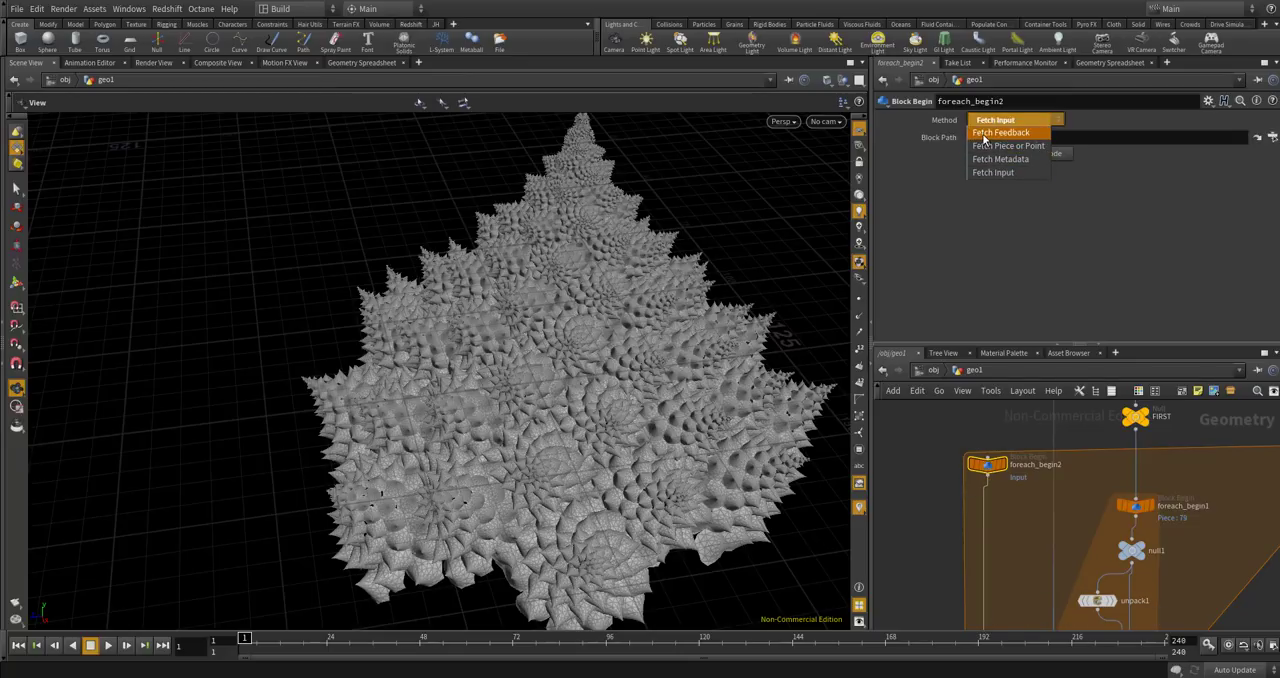
{"action": "left_click", "coordinate": [1000, 132]}
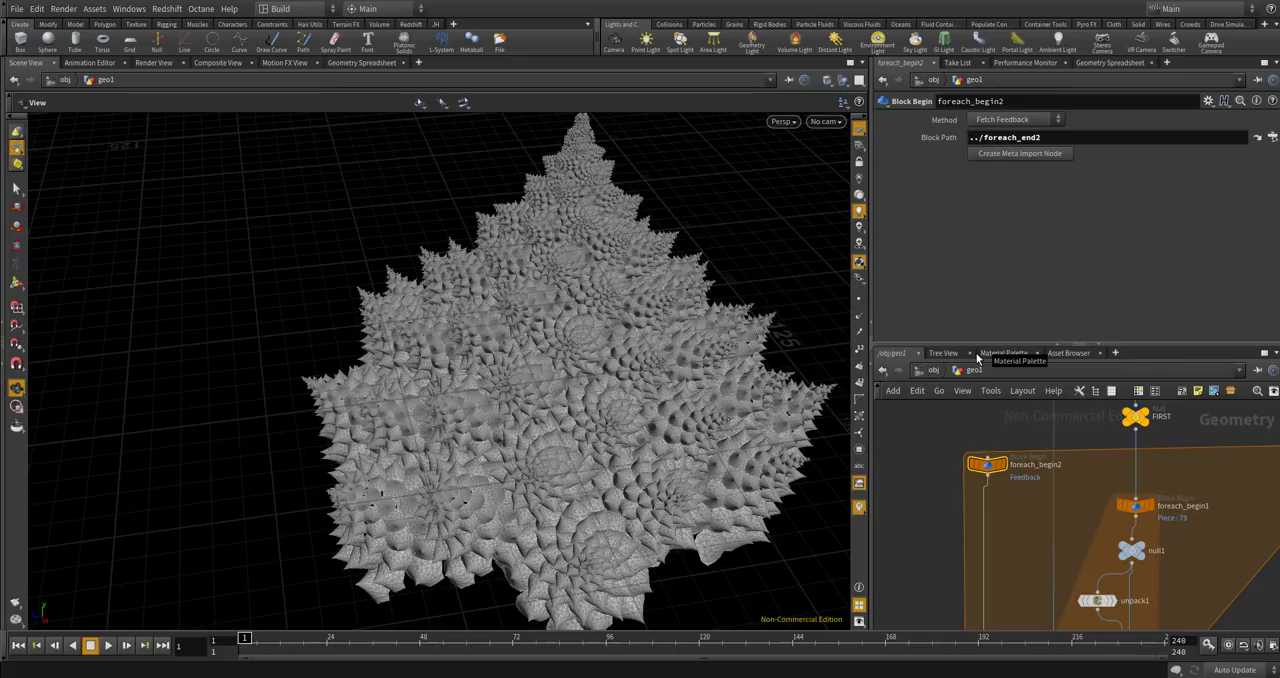
{"action": "left_click_drag", "start_coordinate": [682, 270], "coordinate": [626, 287], "text": "alt"}
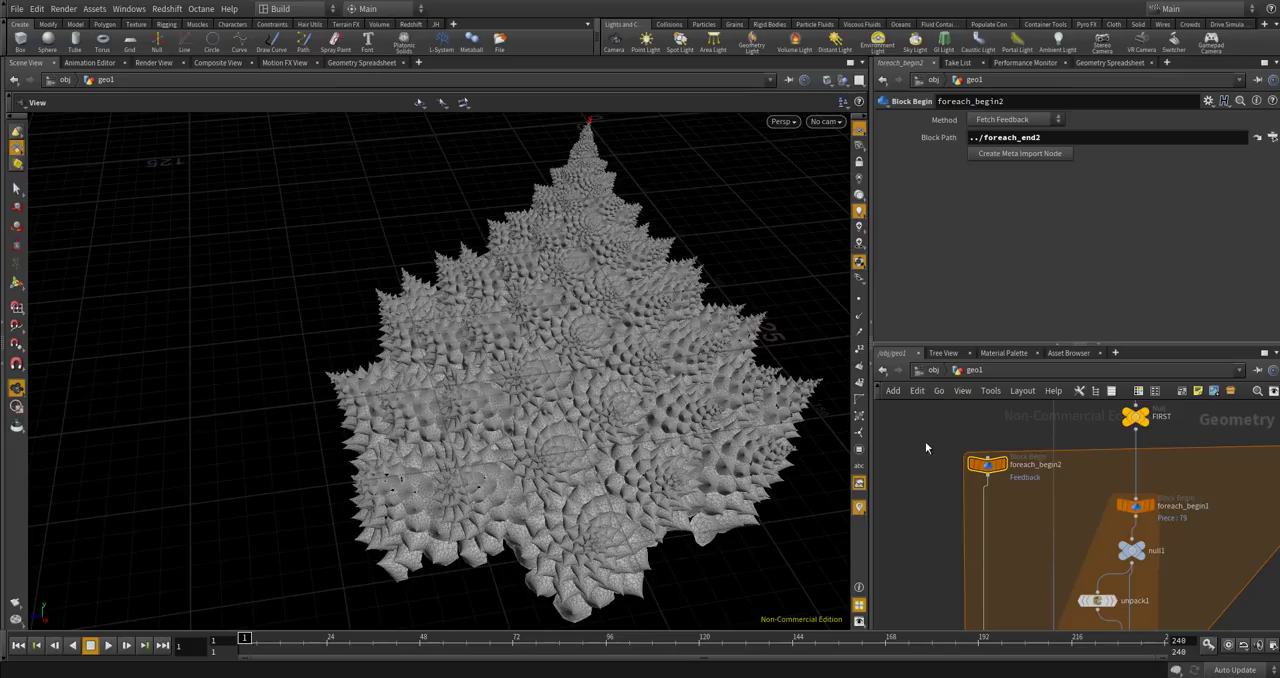
{"action": "scroll", "coordinate": [990, 458], "scroll_direction": "up", "scroll_amount": 3}
{"action": "left_click_drag", "start_coordinate": [1000, 470], "coordinate": [988, 459]}
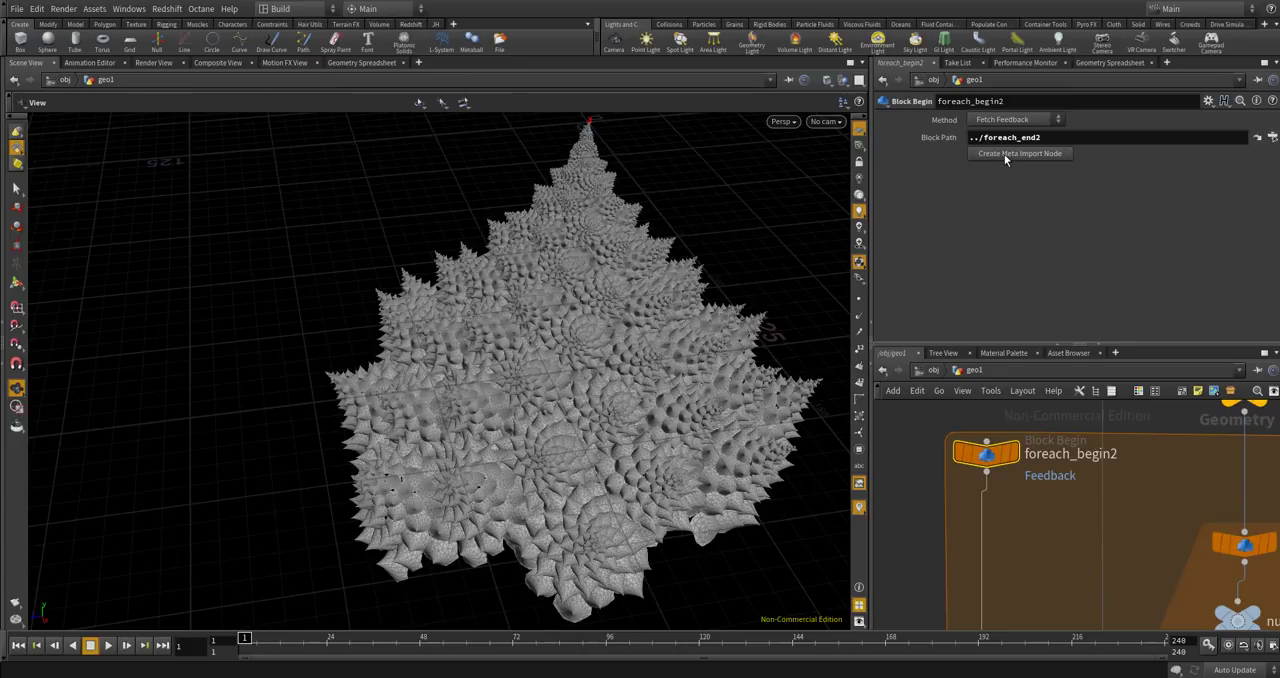
Set the Iterations of foreach_end2 to 2.
{"action": "scroll", "coordinate": [1000, 520], "scroll_direction": "down", "scroll_amount": 3}
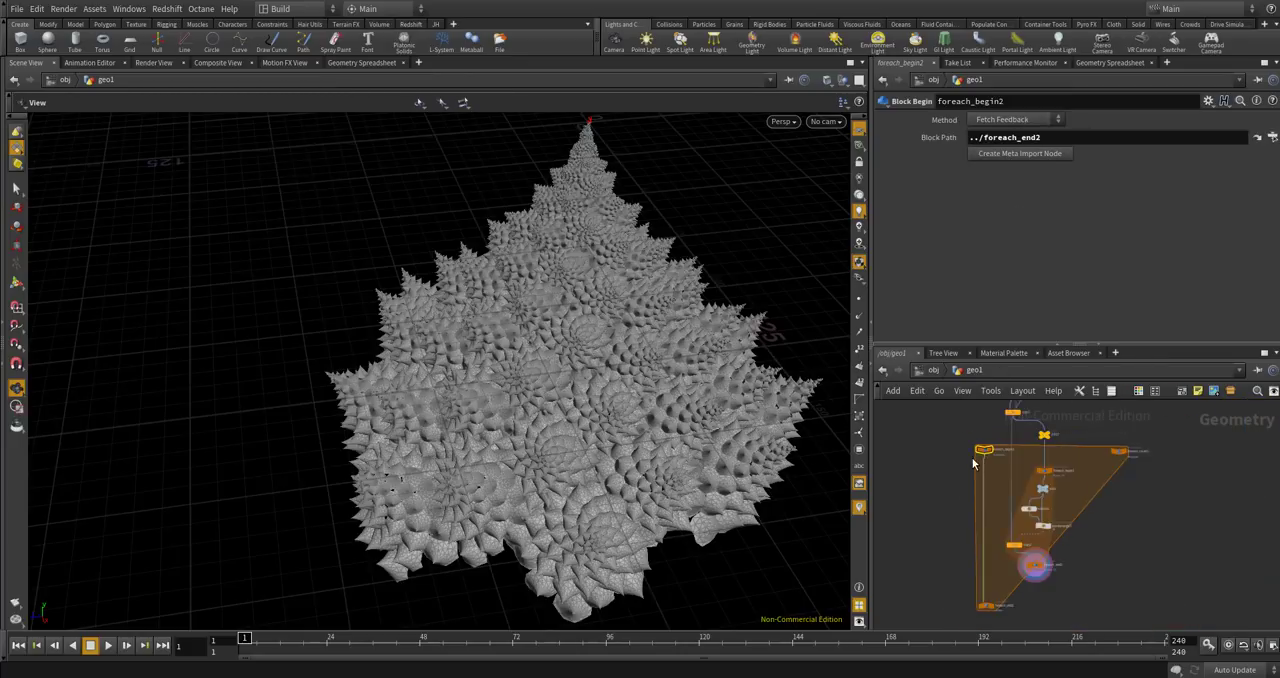
{"action": "scroll", "coordinate": [984, 530], "scroll_direction": "up", "scroll_amount": 4}
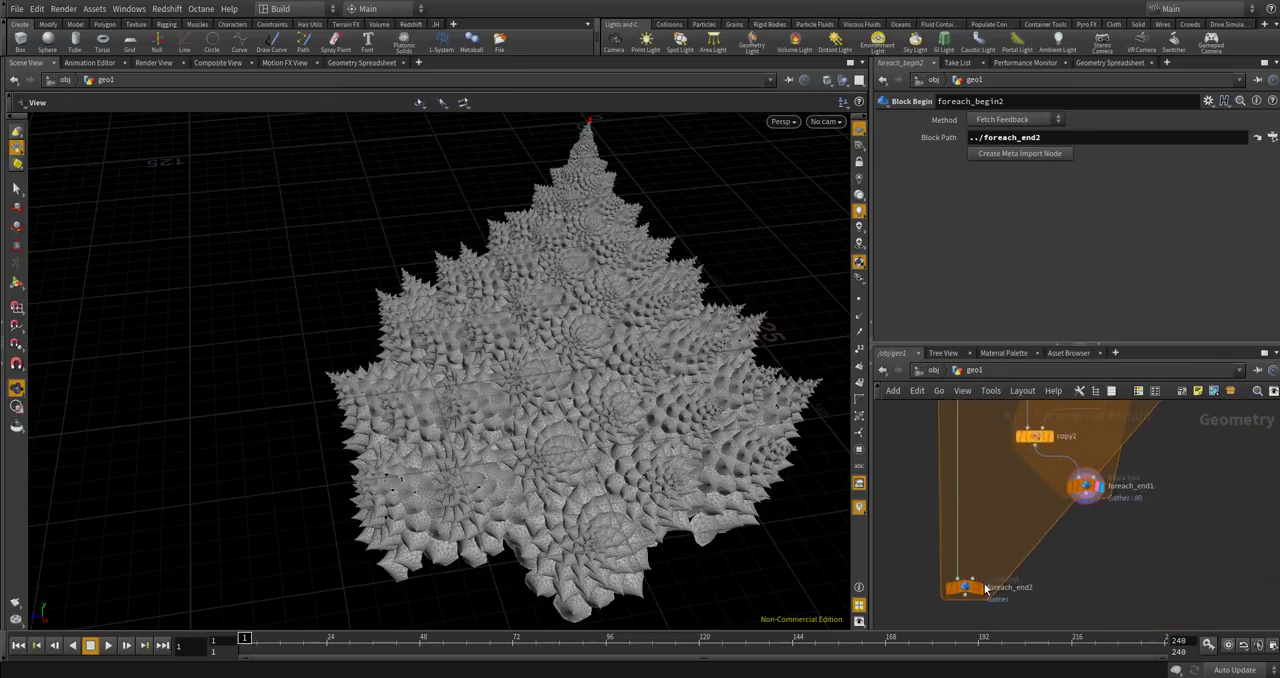
{"action": "left_click", "coordinate": [962, 591]}
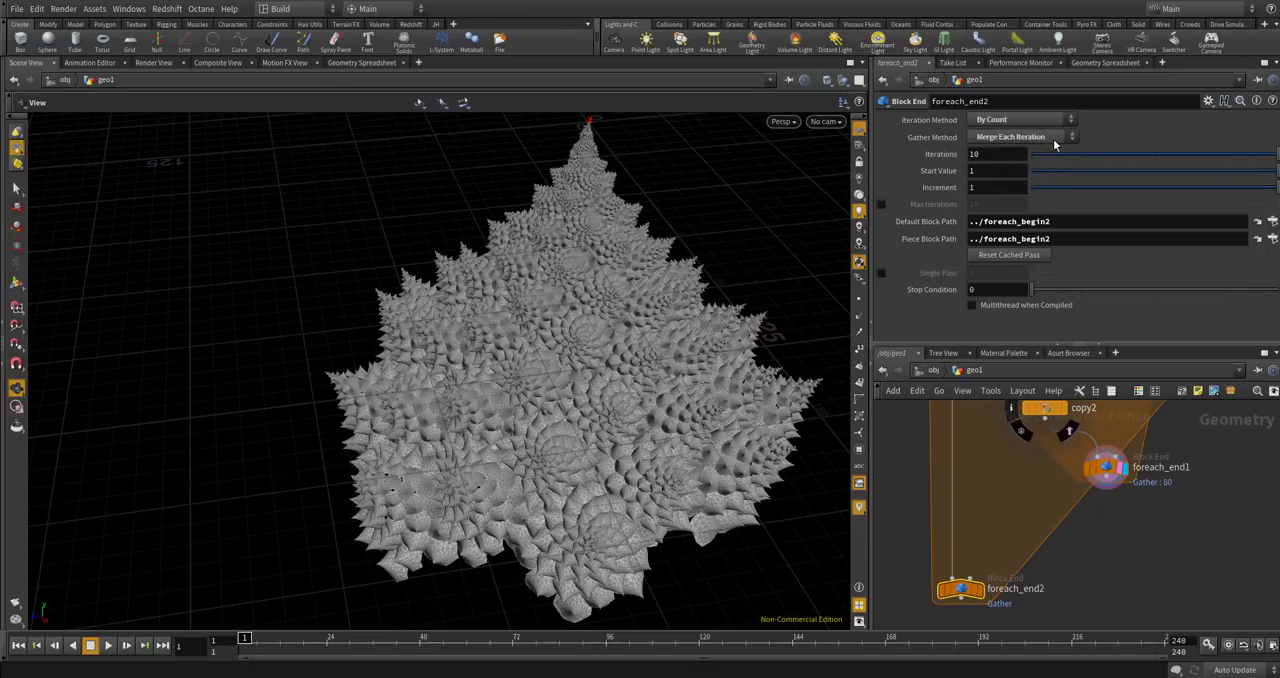
{"action": "left_click_drag", "start_coordinate": [986, 153], "coordinate": [953, 140]}
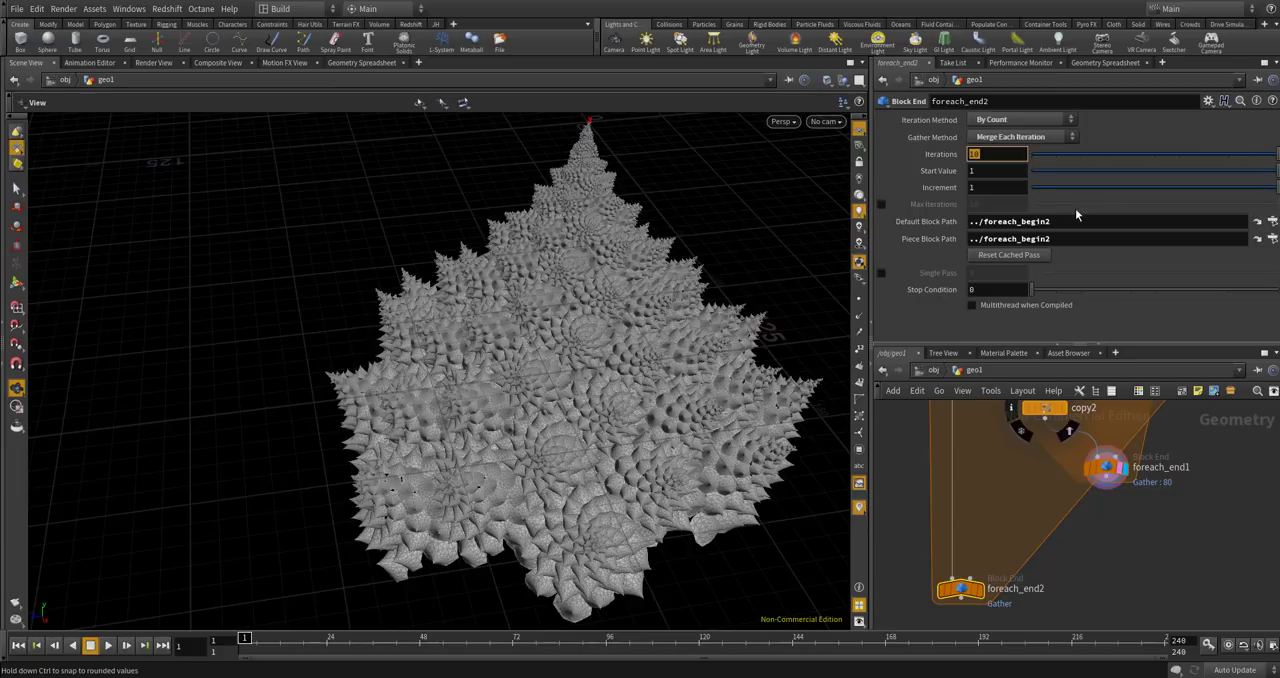
{"action": "type", "text": "2"}
{"action": "key", "text": "Return"}
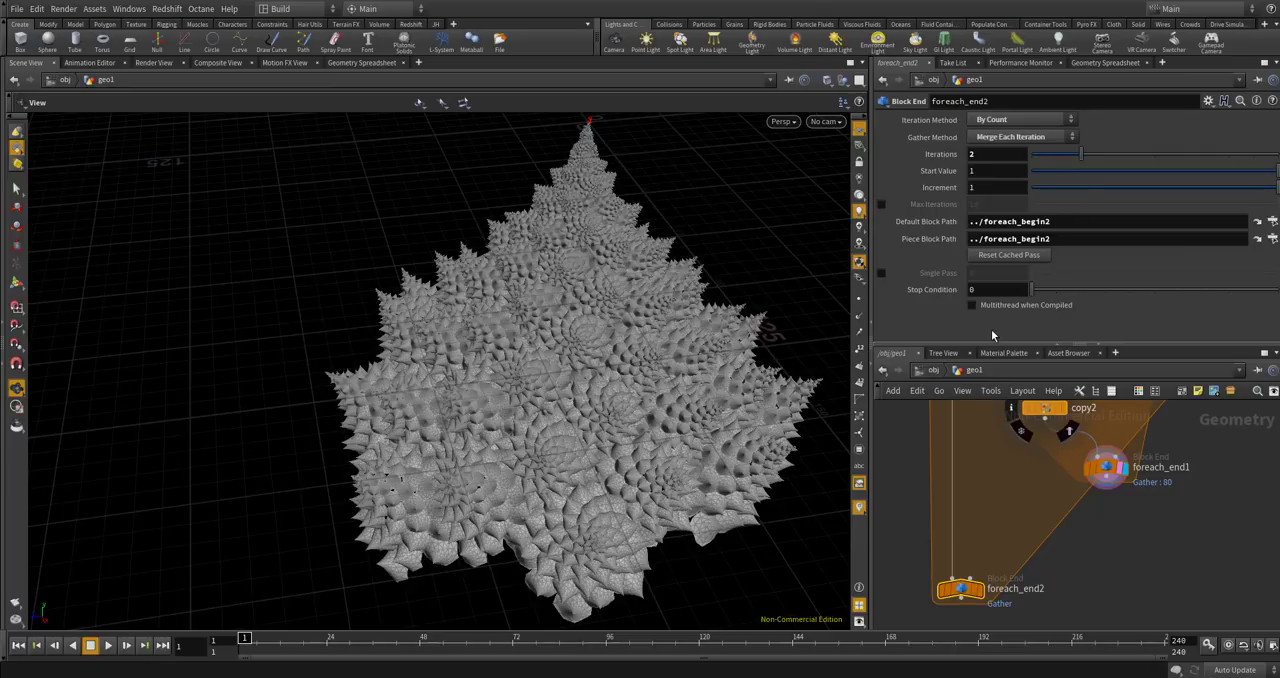
Connect the output of the FIRST null to the input of foreach_begin2.
{"action": "scroll", "coordinate": [1056, 522], "scroll_direction": "down", "scroll_amount": 5}
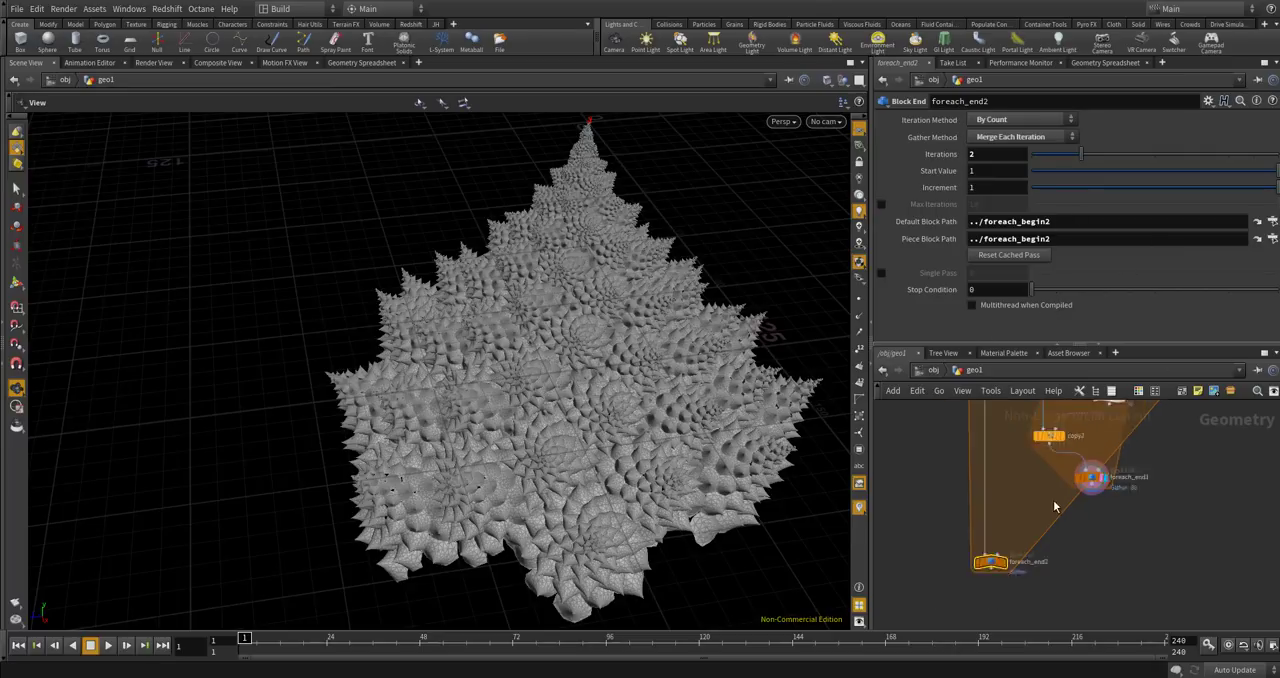
{"action": "scroll", "coordinate": [1056, 522], "scroll_direction": "up", "scroll_amount": 4}
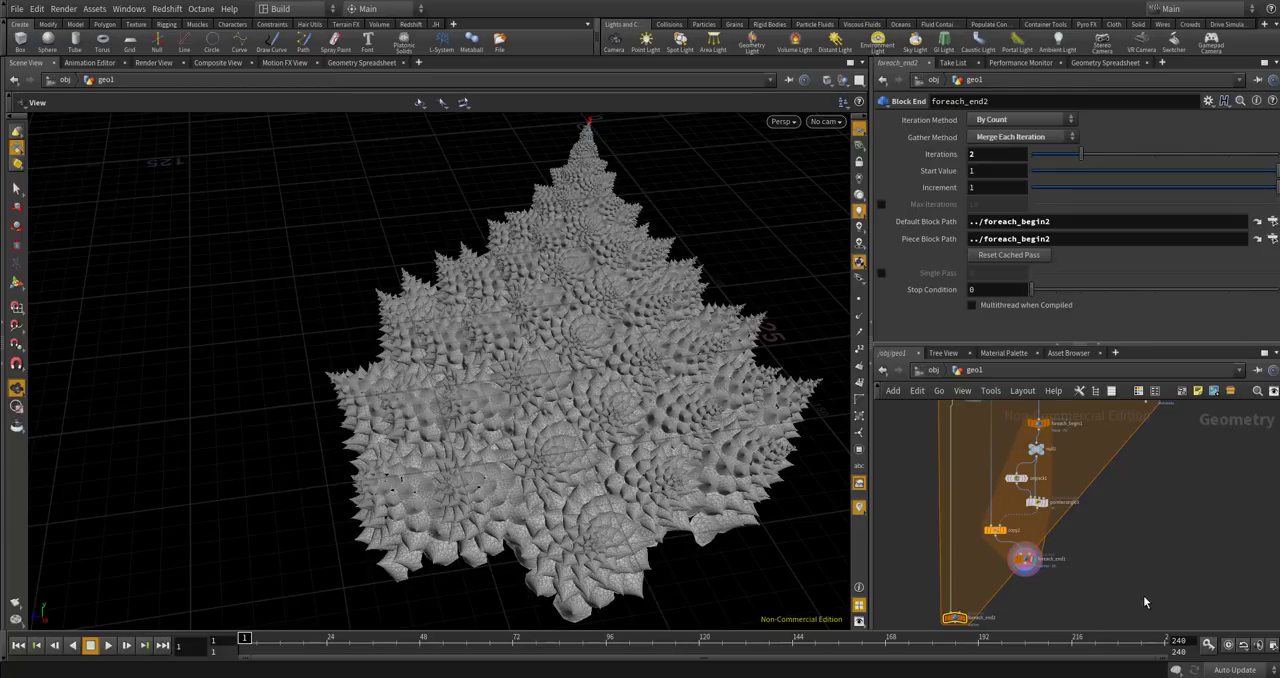
{"action": "scroll", "coordinate": [1142, 547], "scroll_direction": "down", "scroll_amount": 2}
{"action": "scroll", "coordinate": [1130, 485], "scroll_direction": "up", "scroll_amount": 2}
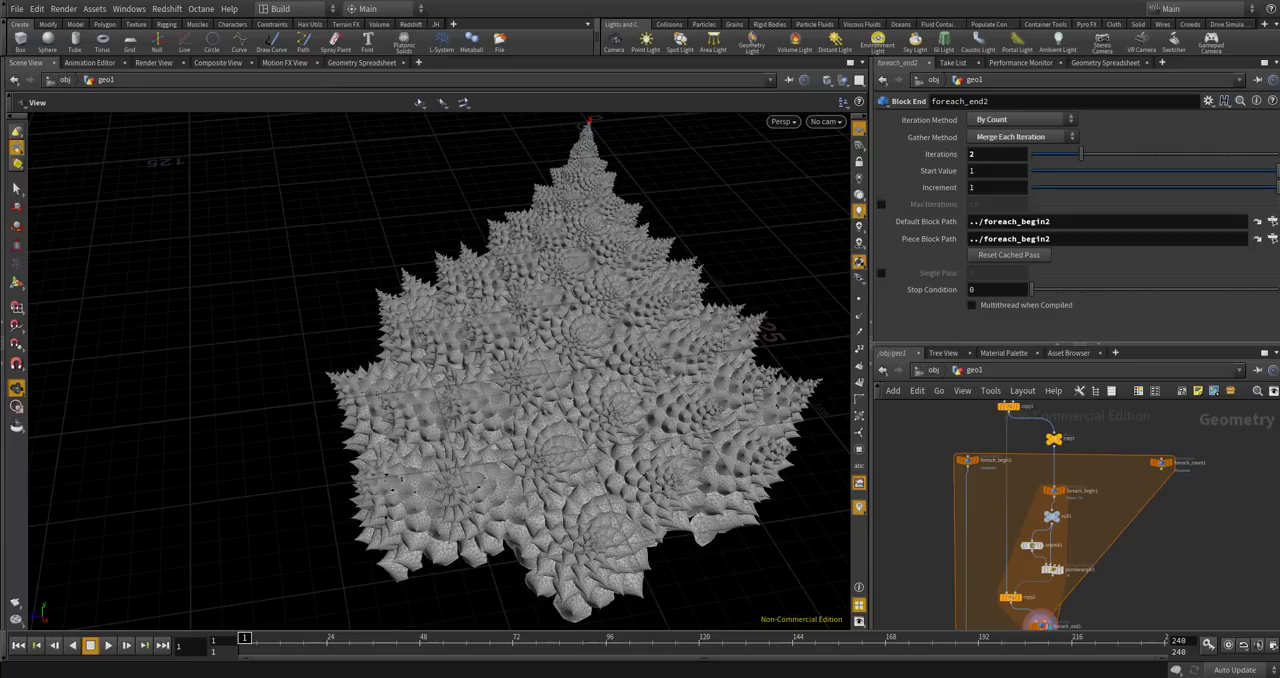
{"action": "scroll", "coordinate": [1041, 471], "scroll_direction": "up", "scroll_amount": 2}
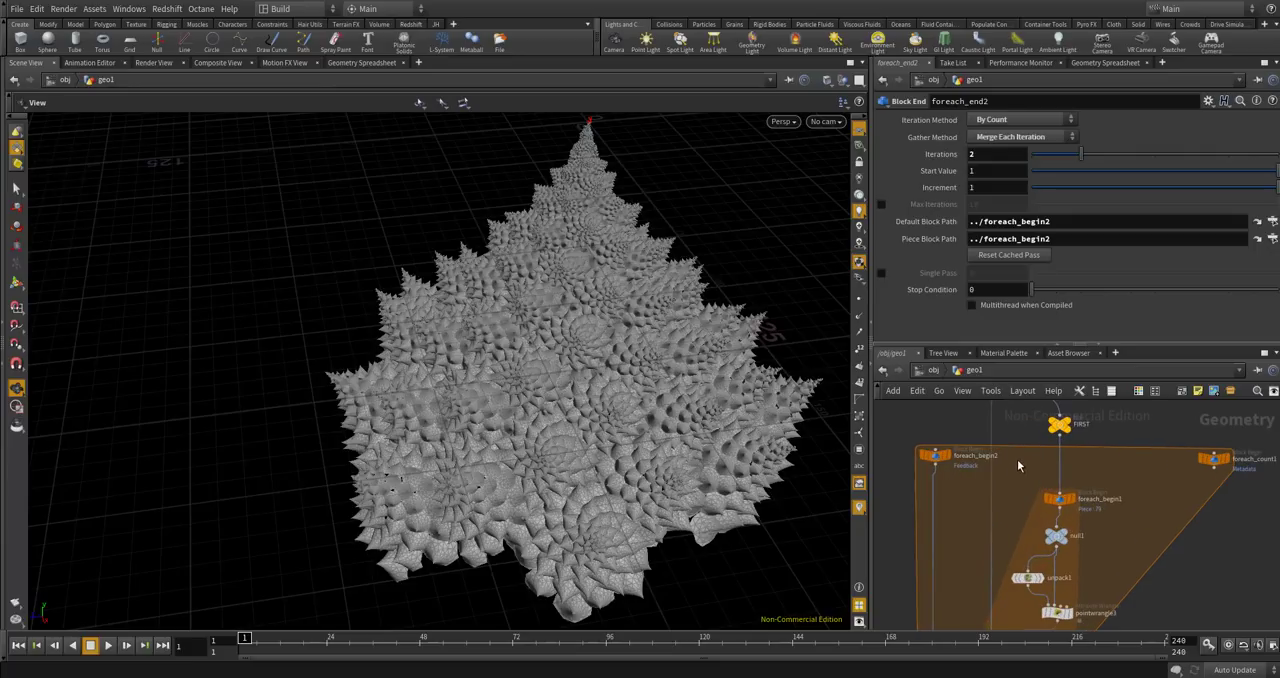
{"action": "middle_click_drag", "start_coordinate": [961, 404], "coordinate": [1003, 460]}
{"action": "scroll", "coordinate": [1003, 460], "scroll_direction": "up", "scroll_amount": 1}
{"action": "left_click_drag", "start_coordinate": [1129, 497], "coordinate": [954, 518]}
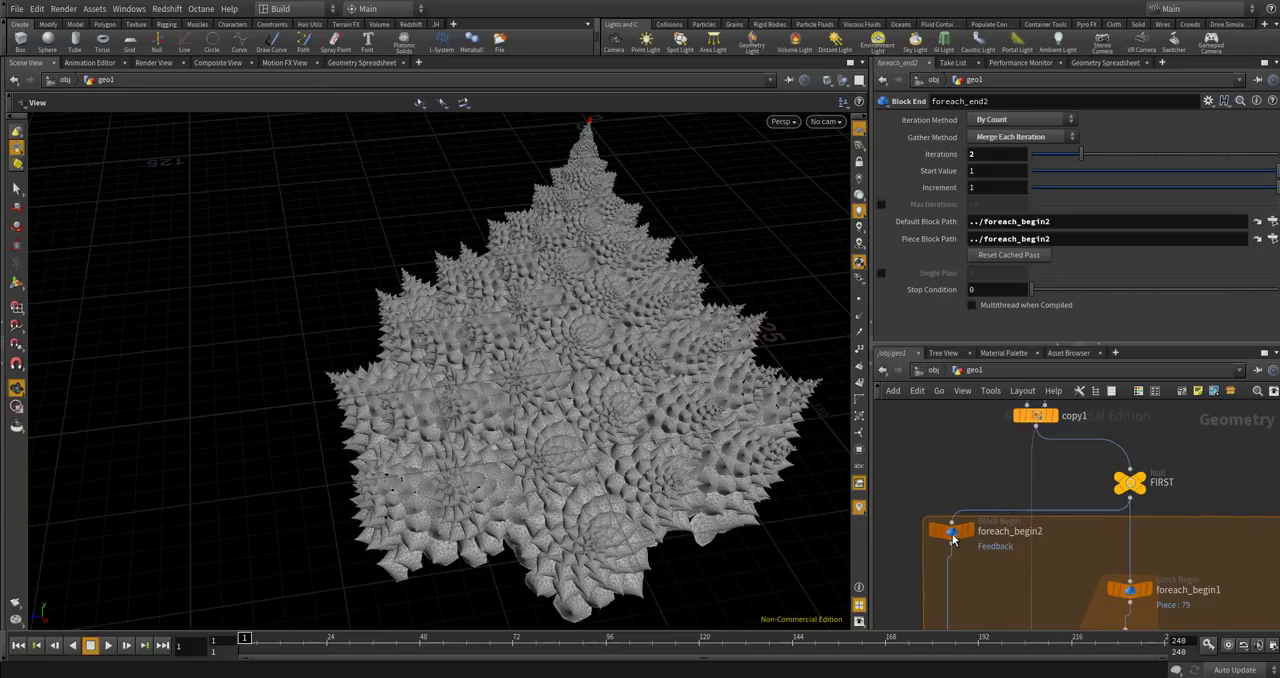
Wire the output of foreach_begin2 into foreach_begin1, replacing its direct connection from FIRST.
{"action": "scroll", "coordinate": [970, 527], "scroll_direction": "down", "scroll_amount": 1}
{"action": "middle_click_drag", "start_coordinate": [977, 550], "coordinate": [974, 503]}
{"action": "scroll", "coordinate": [972, 504], "scroll_direction": "up", "scroll_amount": 1}
{"action": "left_click_drag", "start_coordinate": [947, 480], "coordinate": [1102, 504]}
Connect the output of foreach_end1 to the first input of foreach_end2.
{"action": "scroll", "coordinate": [1047, 415], "scroll_direction": "down", "scroll_amount": 6}
{"action": "scroll", "coordinate": [1070, 560], "scroll_direction": "up", "scroll_amount": 6}
{"action": "scroll", "coordinate": [1062, 549], "scroll_direction": "down", "scroll_amount": 4}
{"action": "left_click_drag", "start_coordinate": [1058, 539], "coordinate": [976, 600]}
{"action": "scroll", "coordinate": [1020, 577], "scroll_direction": "up", "scroll_amount": 3}
{"action": "scroll", "coordinate": [981, 490], "scroll_direction": "down", "scroll_amount": 4}
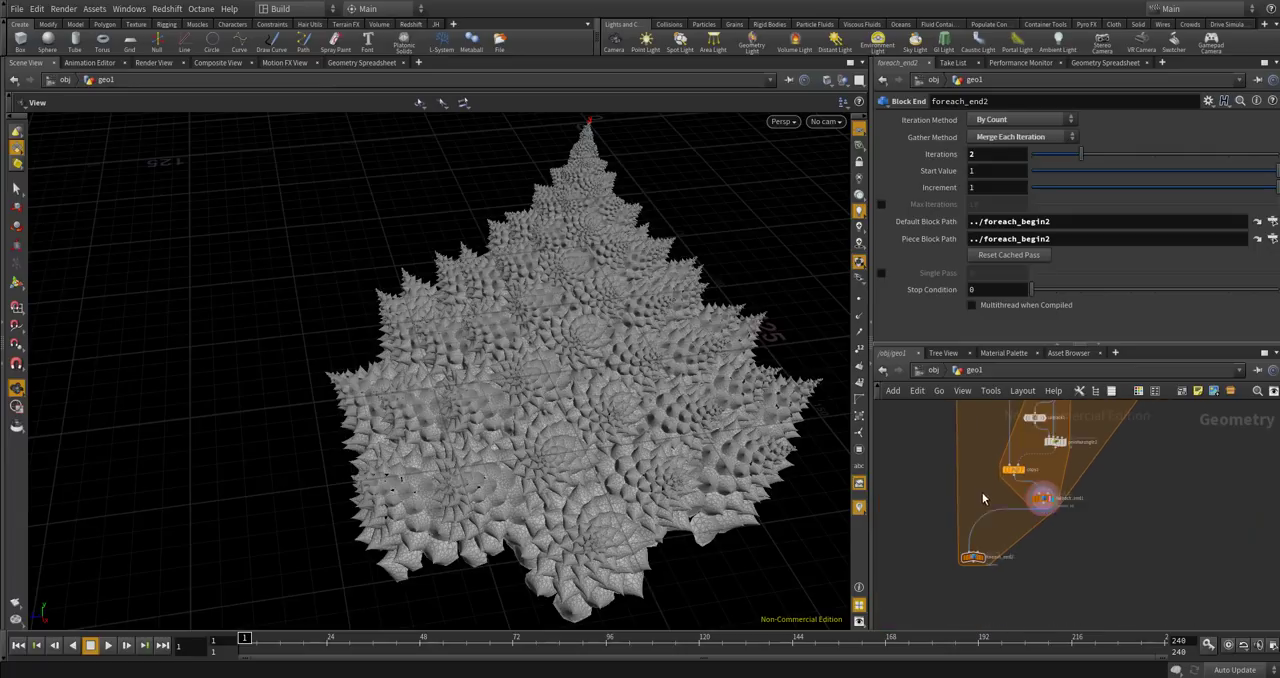
Save the scene, display foreach_end2 in the viewport and look closely at its geometry.
{"action": "key", "text": "ctrl+s"}
{"action": "scroll", "coordinate": [1030, 545], "scroll_direction": "up", "scroll_amount": 8}
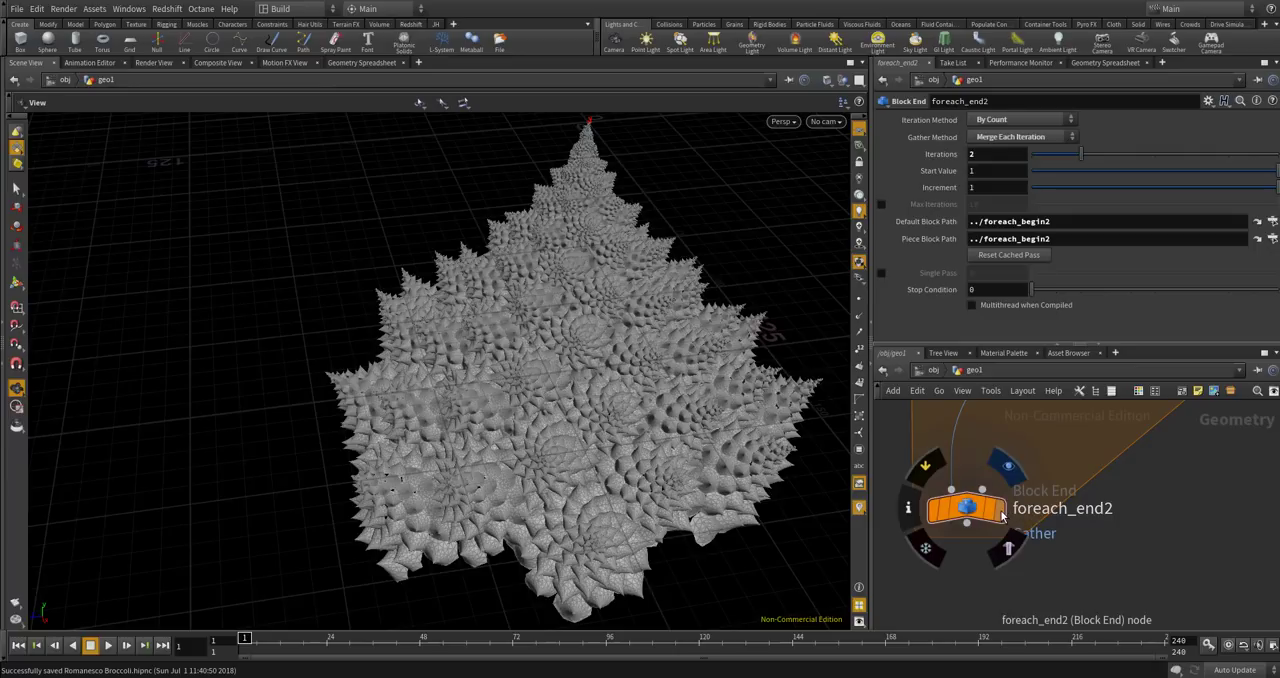
{"action": "left_click", "coordinate": [991, 511]}
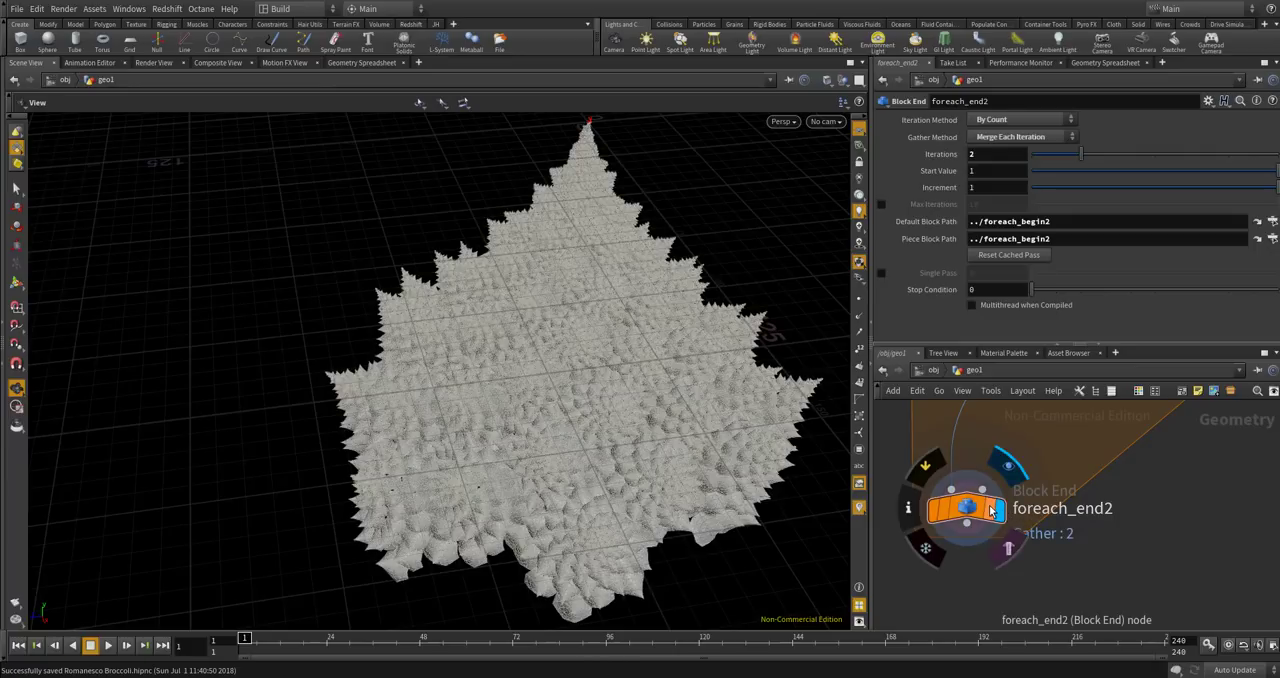
{"action": "scroll", "coordinate": [748, 463], "scroll_direction": "up", "scroll_amount": 10}
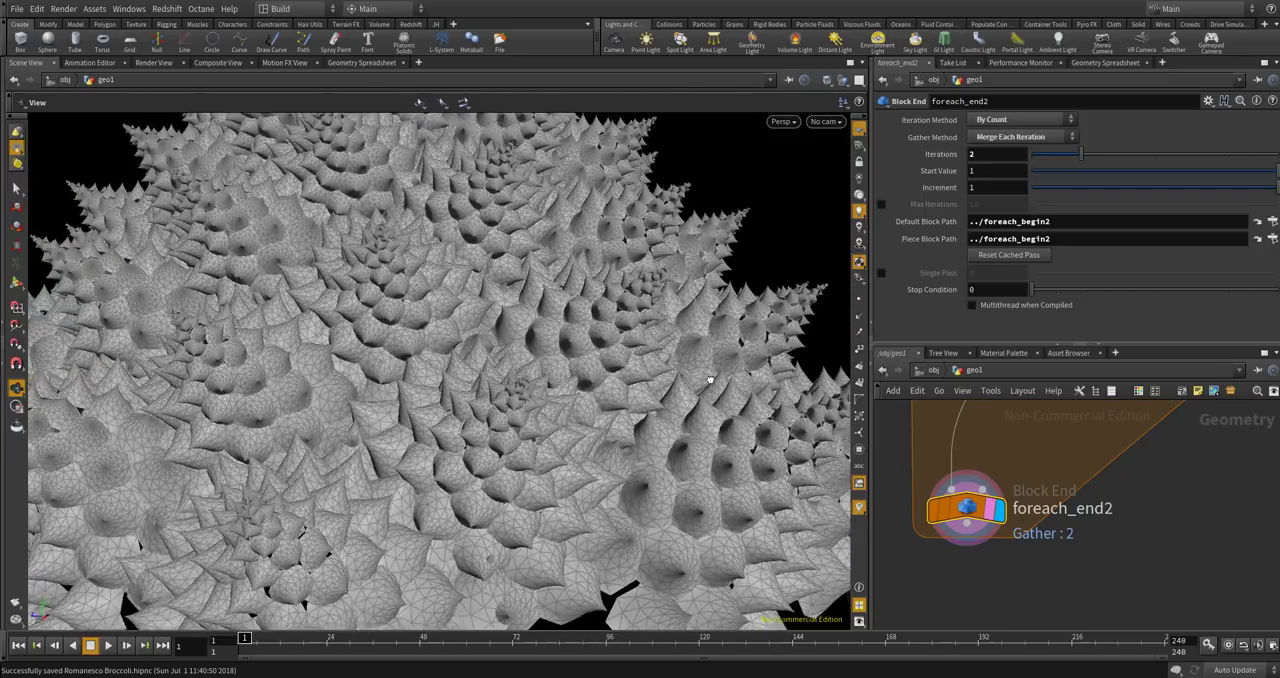
{"action": "left_click_drag", "start_coordinate": [710, 380], "coordinate": [694, 422]}
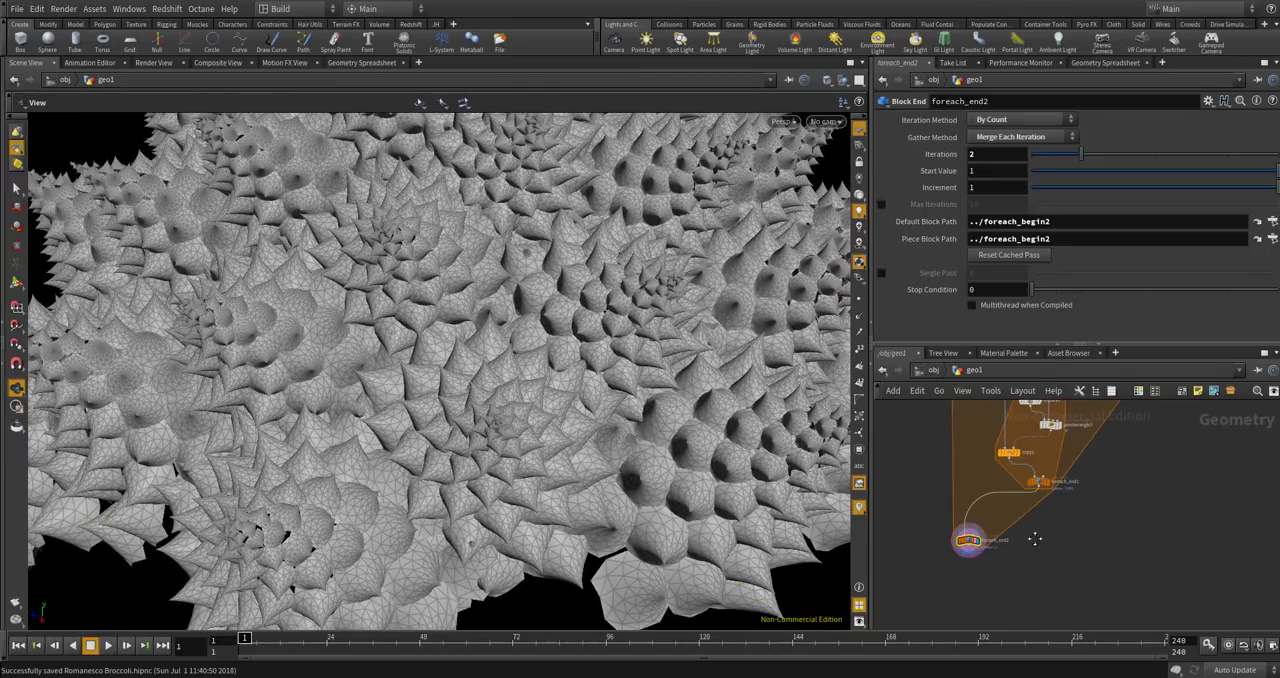
{"action": "scroll", "coordinate": [1027, 560], "scroll_direction": "down", "scroll_amount": 3}
{"action": "scroll", "coordinate": [1021, 473], "scroll_direction": "up", "scroll_amount": 3}
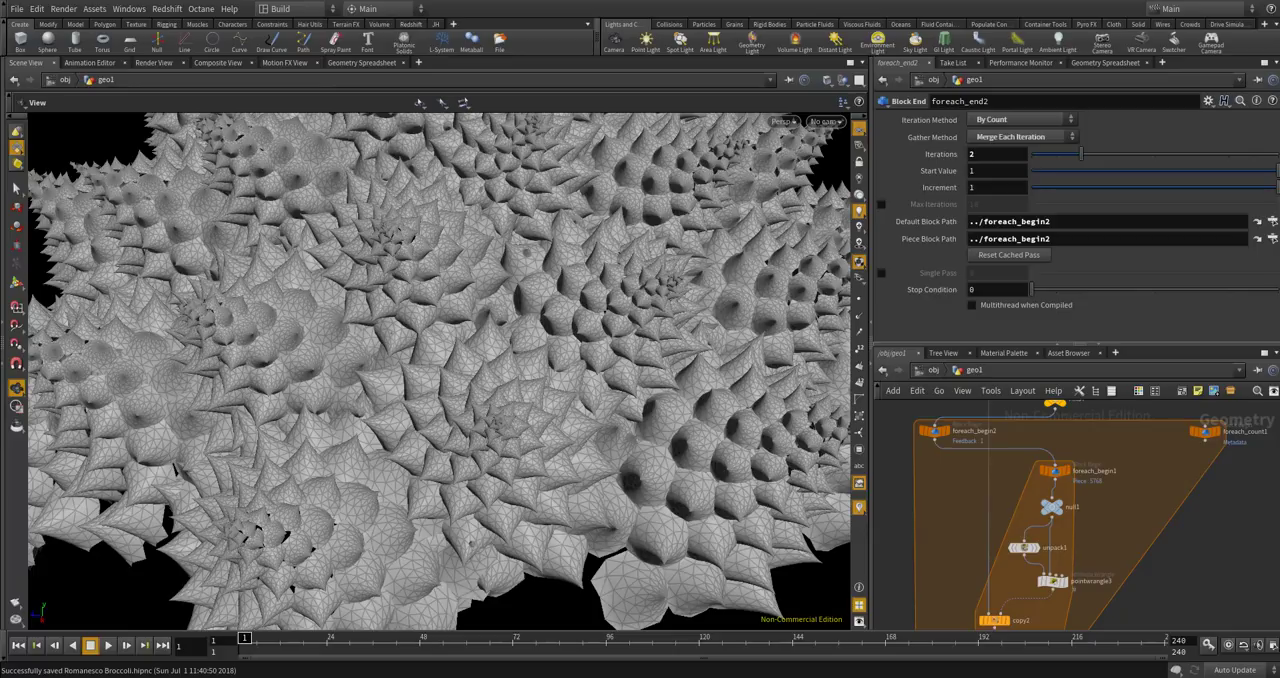
Line up the outer loop by moving foreach_end2 below foreach_end1 and foreach_begin2 between FIRST and foreach_begin1.
{"action": "left_click", "coordinate": [977, 446]}
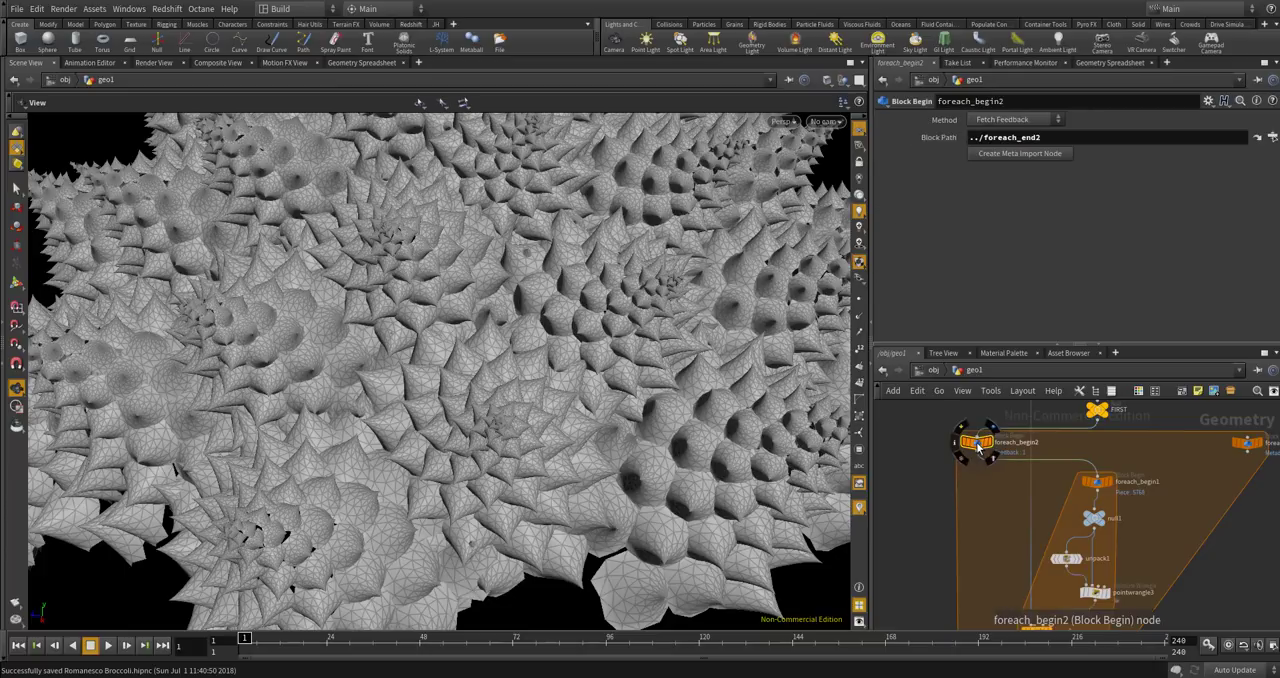
{"action": "scroll", "coordinate": [993, 452], "scroll_direction": "up", "scroll_amount": 2}
{"action": "scroll", "coordinate": [993, 452], "scroll_direction": "down", "scroll_amount": 4}
{"action": "scroll", "coordinate": [995, 437], "scroll_direction": "up", "scroll_amount": 5}
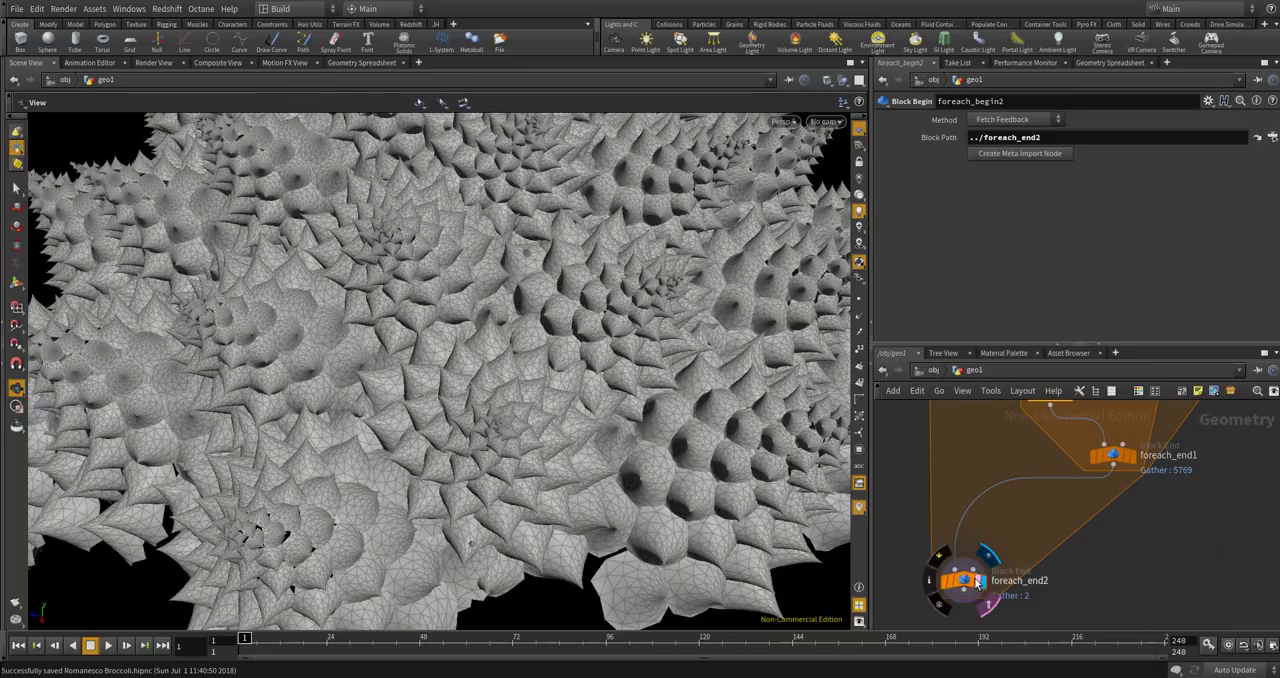
{"action": "left_click_drag", "start_coordinate": [983, 583], "coordinate": [1097, 564]}
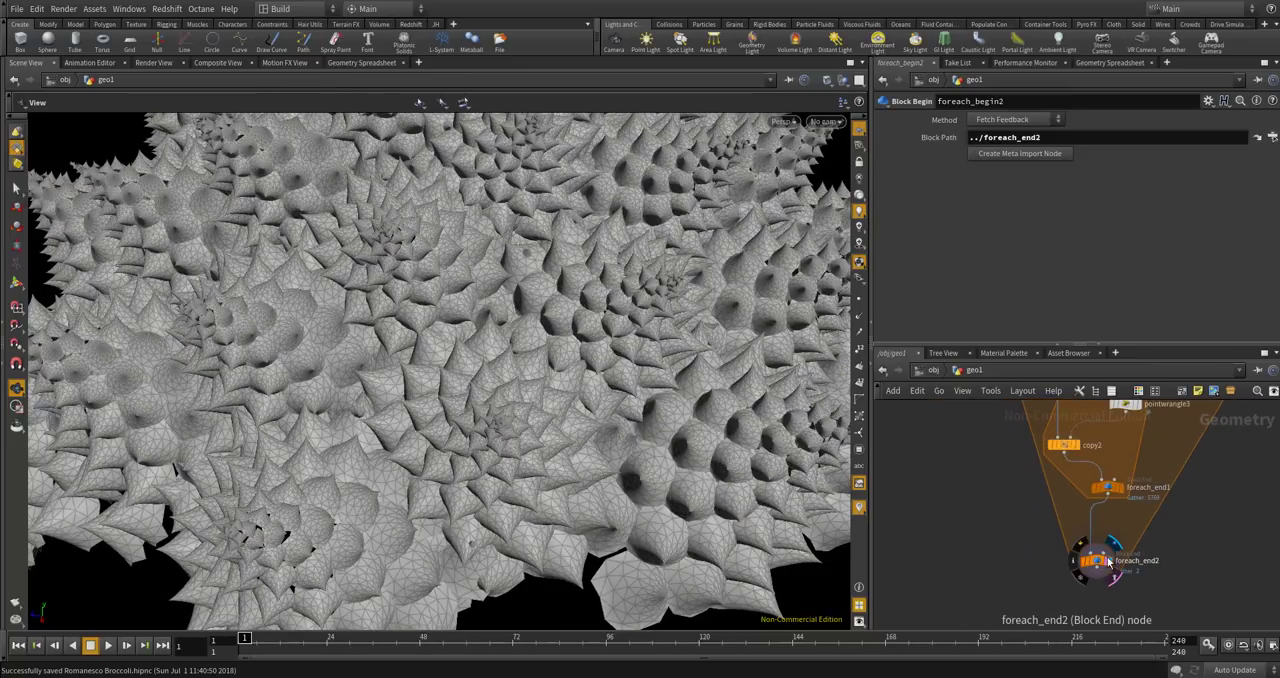
{"action": "middle_click", "coordinate": [1096, 566]}
{"action": "scroll", "coordinate": [1096, 560], "scroll_direction": "down", "scroll_amount": 6}
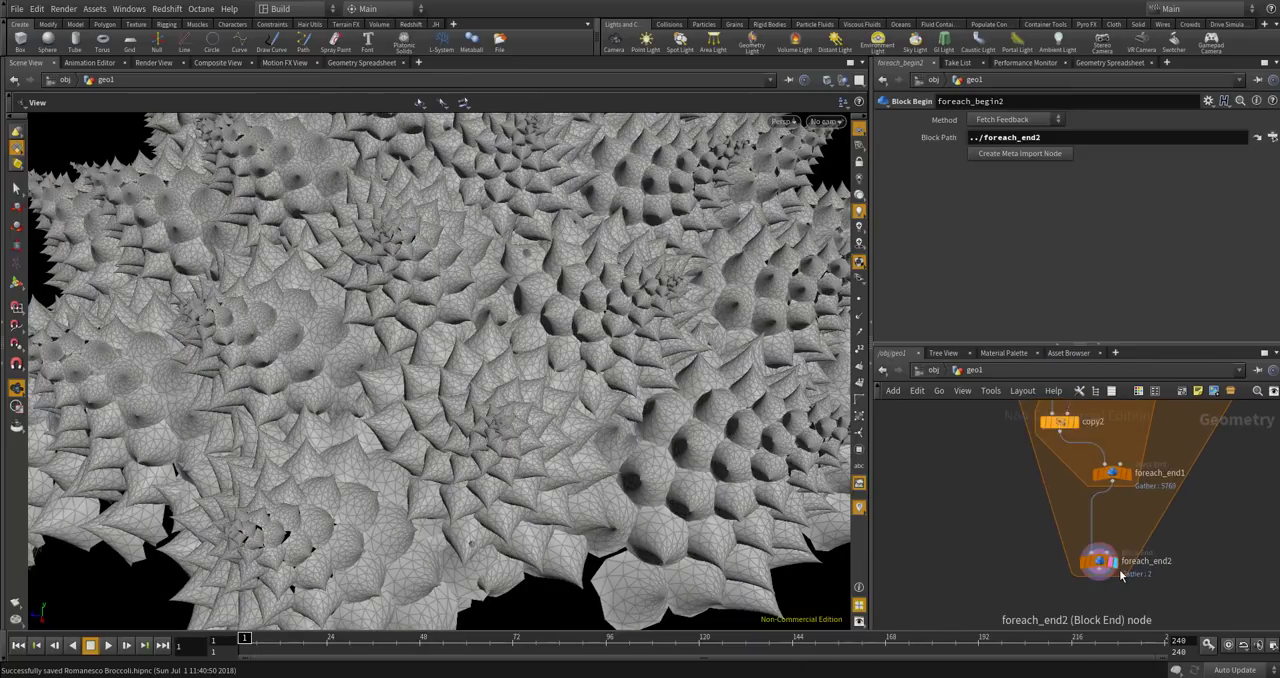
{"action": "scroll", "coordinate": [1082, 525], "scroll_direction": "up", "scroll_amount": 3}
{"action": "left_click_drag", "start_coordinate": [1078, 522], "coordinate": [1197, 514]}
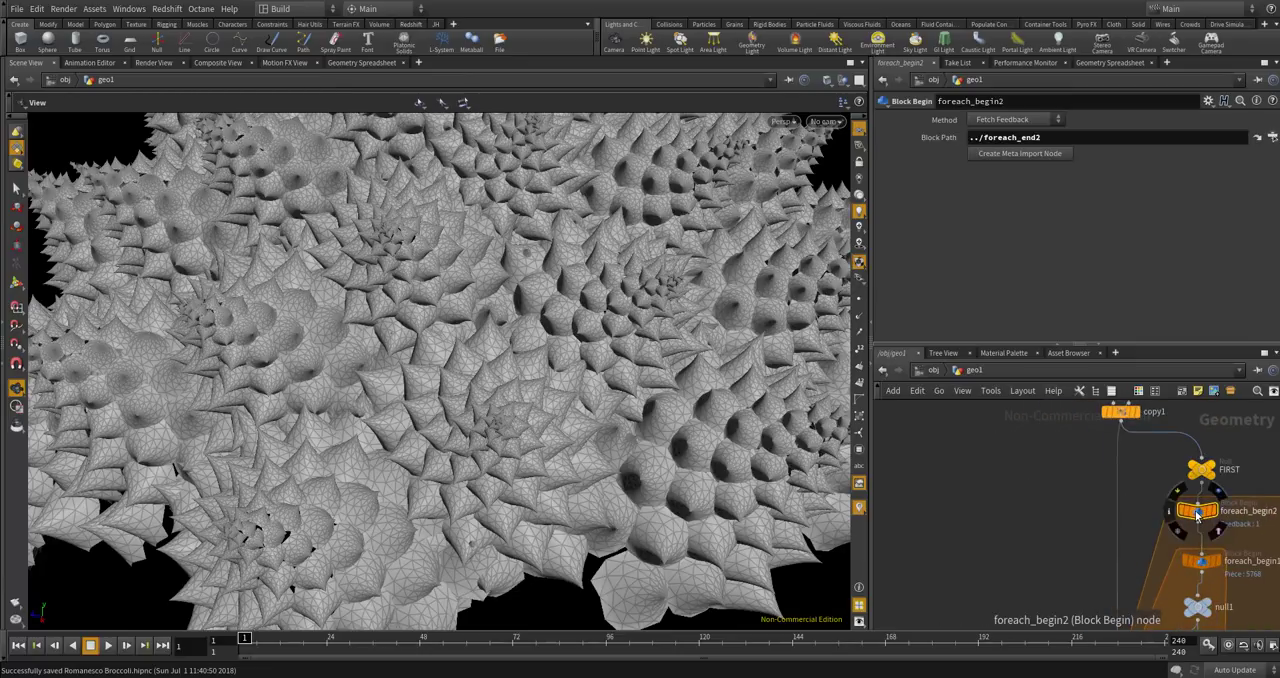
Check the Method options of foreach_begin2 without changing the selection.
{"action": "left_click", "coordinate": [1071, 496]}
{"action": "scroll", "coordinate": [1071, 496], "scroll_direction": "up", "scroll_amount": 3}
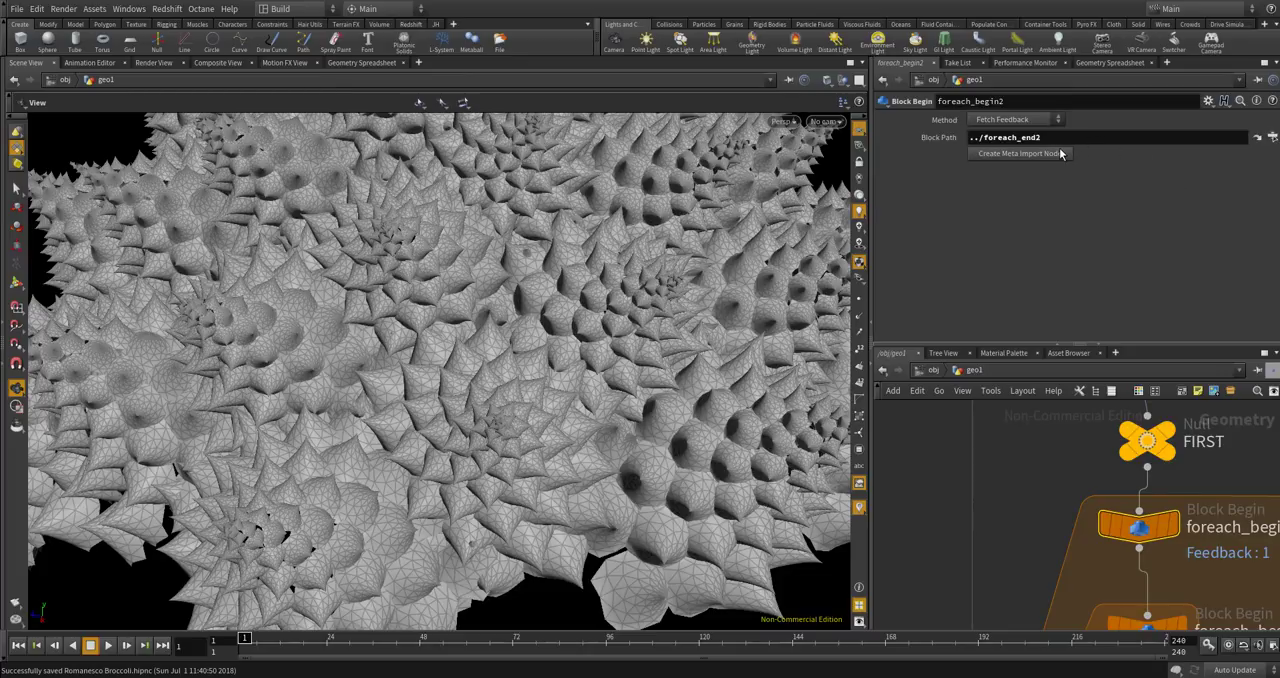
{"action": "left_click", "coordinate": [1037, 121]}
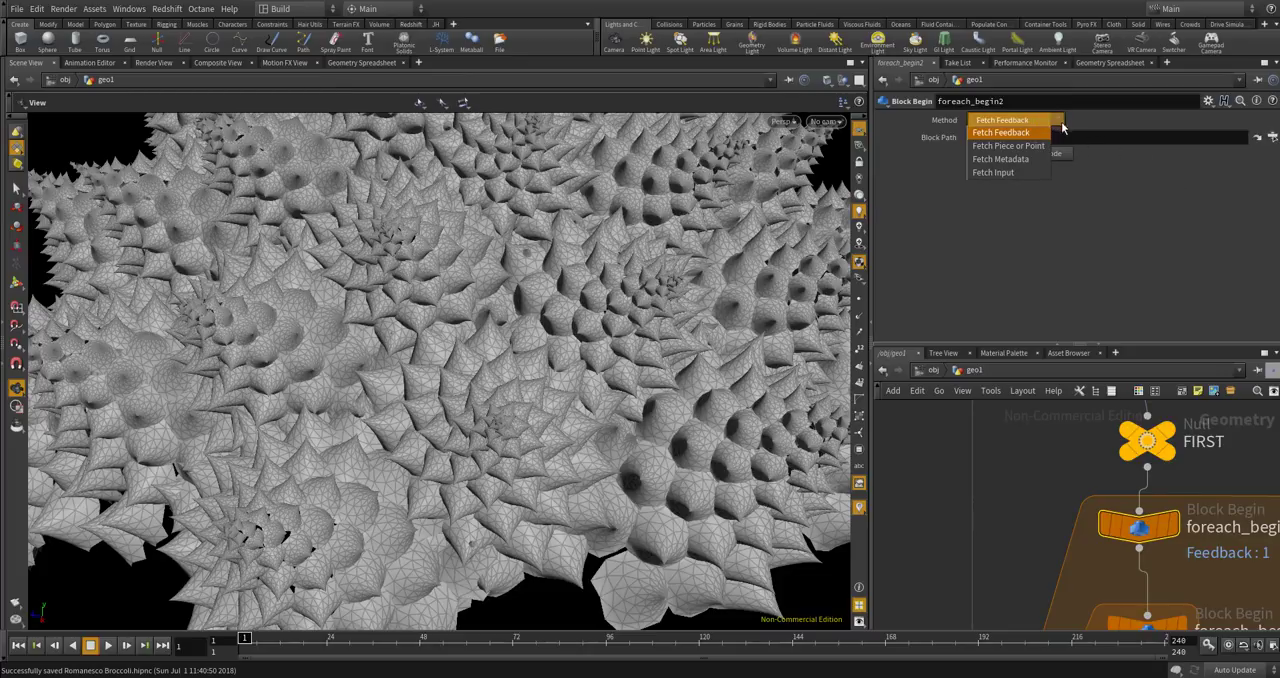
{"action": "left_click", "coordinate": [1084, 125]}
Move foreach_count1 closer to foreach_begin2 to make the outer block more compact.
{"action": "scroll", "coordinate": [1013, 460], "scroll_direction": "down", "scroll_amount": 4}
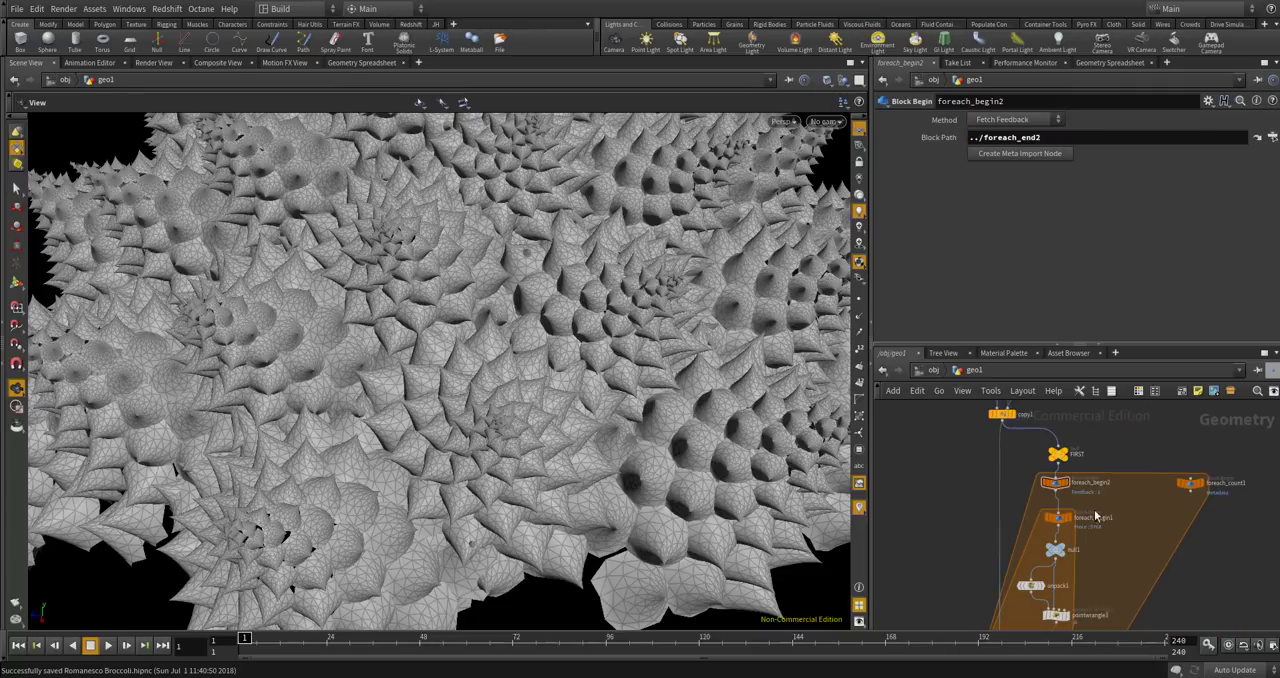
{"action": "scroll", "coordinate": [1207, 431], "scroll_direction": "up", "scroll_amount": 1}
{"action": "left_click_drag", "start_coordinate": [1199, 422], "coordinate": [1152, 450]}
{"action": "scroll", "coordinate": [1150, 454], "scroll_direction": "down", "scroll_amount": 4}
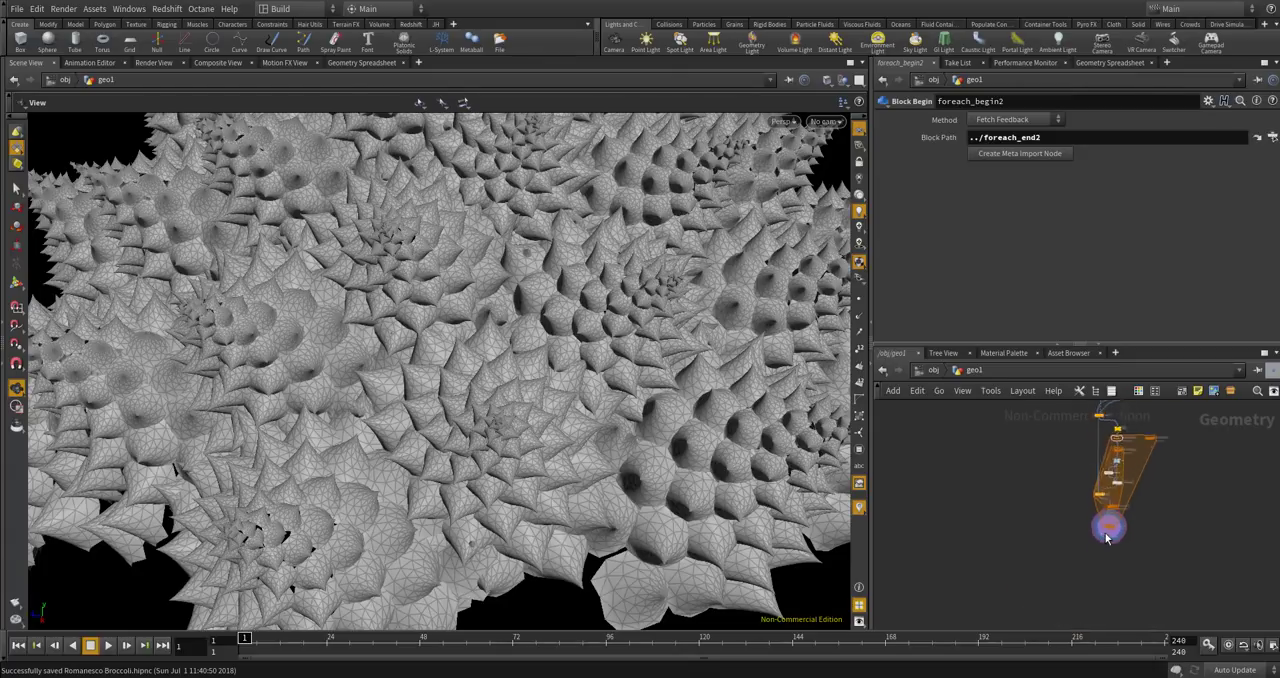
Set the Gather Method of foreach_end2 to Feedback Each Iteration.
{"action": "scroll", "coordinate": [1107, 530], "scroll_direction": "up", "scroll_amount": 7}
{"action": "left_click", "coordinate": [1108, 522]}
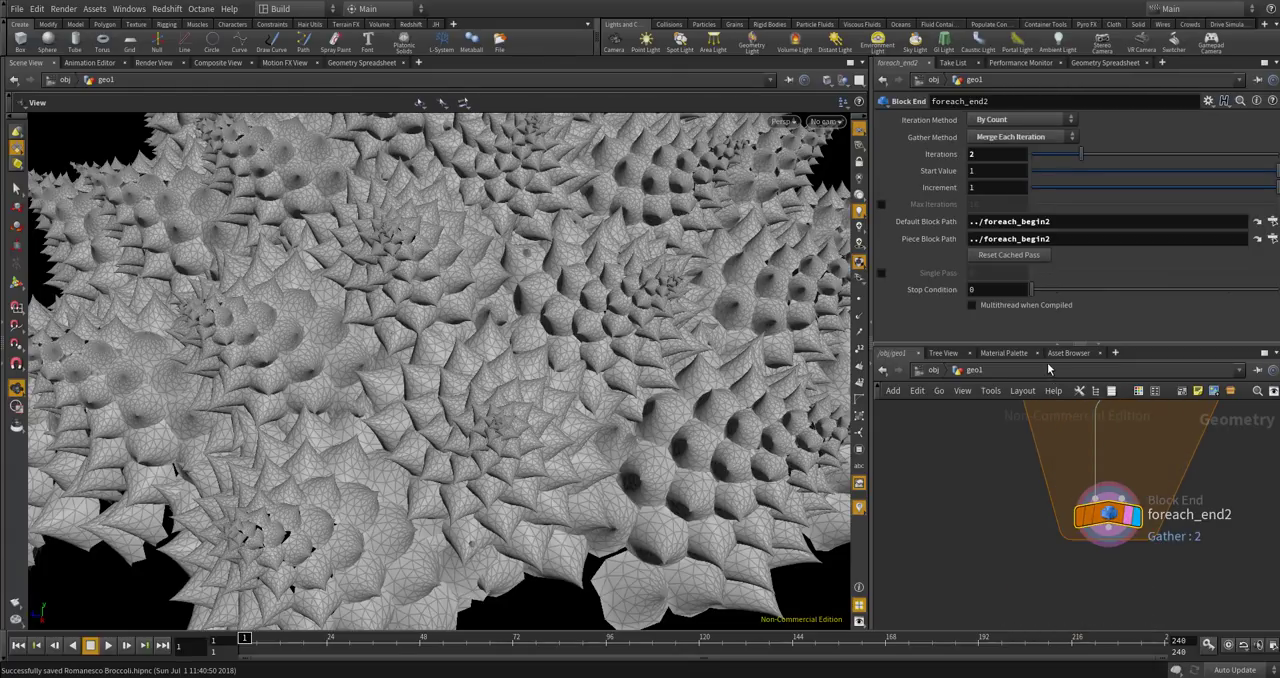
{"action": "left_click", "coordinate": [998, 137]}
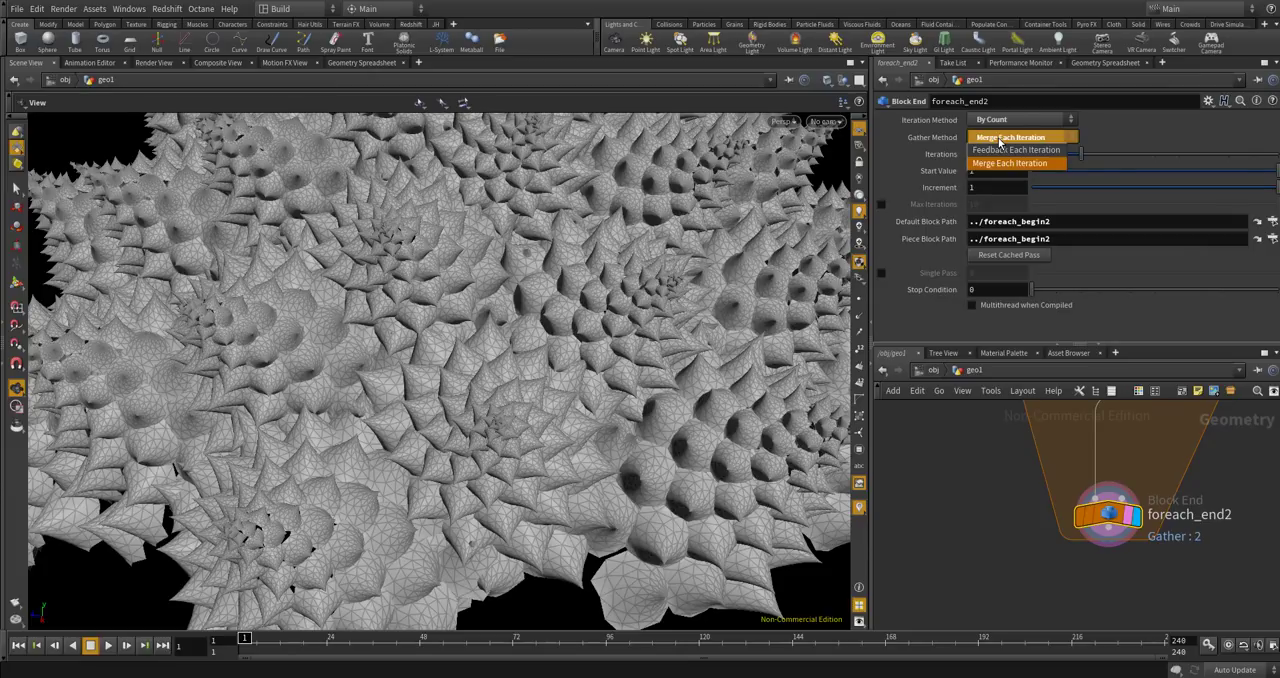
{"action": "left_click", "coordinate": [1015, 149]}
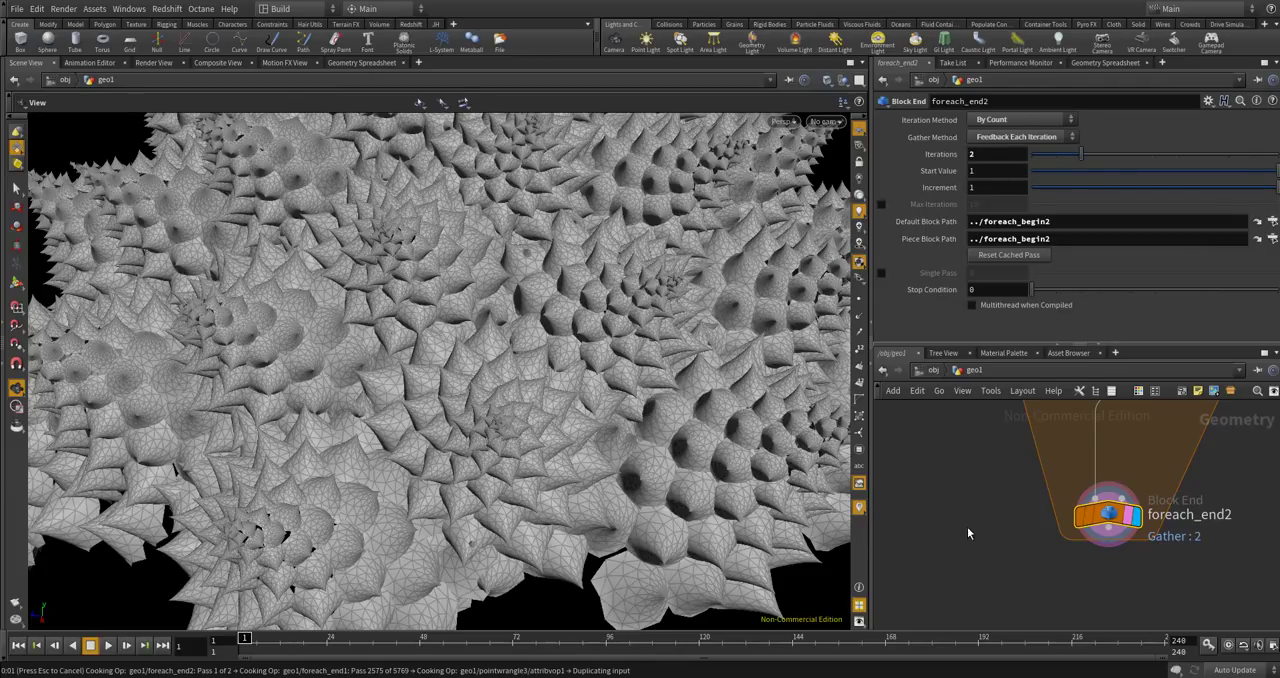
{"action": "scroll", "coordinate": [967, 526], "scroll_direction": "down", "scroll_amount": 3}
{"action": "scroll", "coordinate": [972, 525], "scroll_direction": "down", "scroll_amount": 1}
{"action": "scroll", "coordinate": [978, 521], "scroll_direction": "up", "scroll_amount": 3}
{"action": "scroll", "coordinate": [1022, 536], "scroll_direction": "up", "scroll_amount": 3}
{"action": "left_click_drag", "start_coordinate": [1046, 530], "coordinate": [1042, 544]}
{"action": "scroll", "coordinate": [1042, 544], "scroll_direction": "down", "scroll_amount": 4}
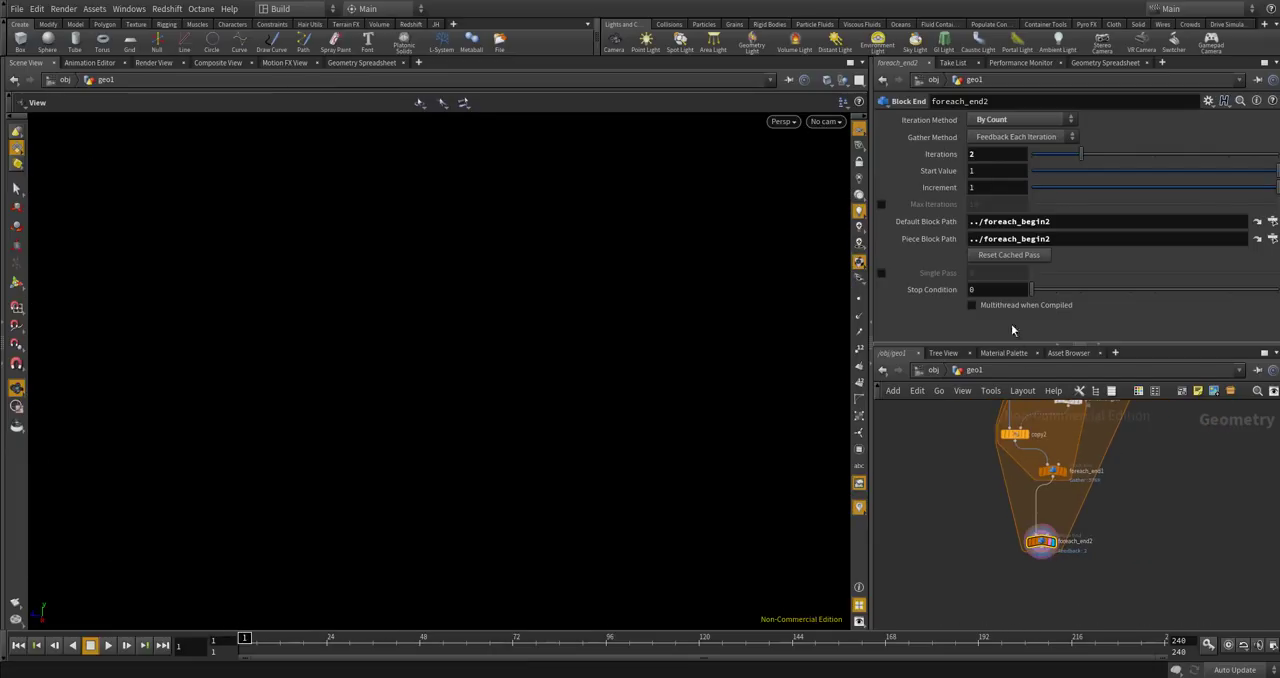
Set the Gather Method of foreach_end2 to Merge Each Iteration, keeping its Iteration Method at By Count.
{"action": "left_click", "coordinate": [996, 124]}
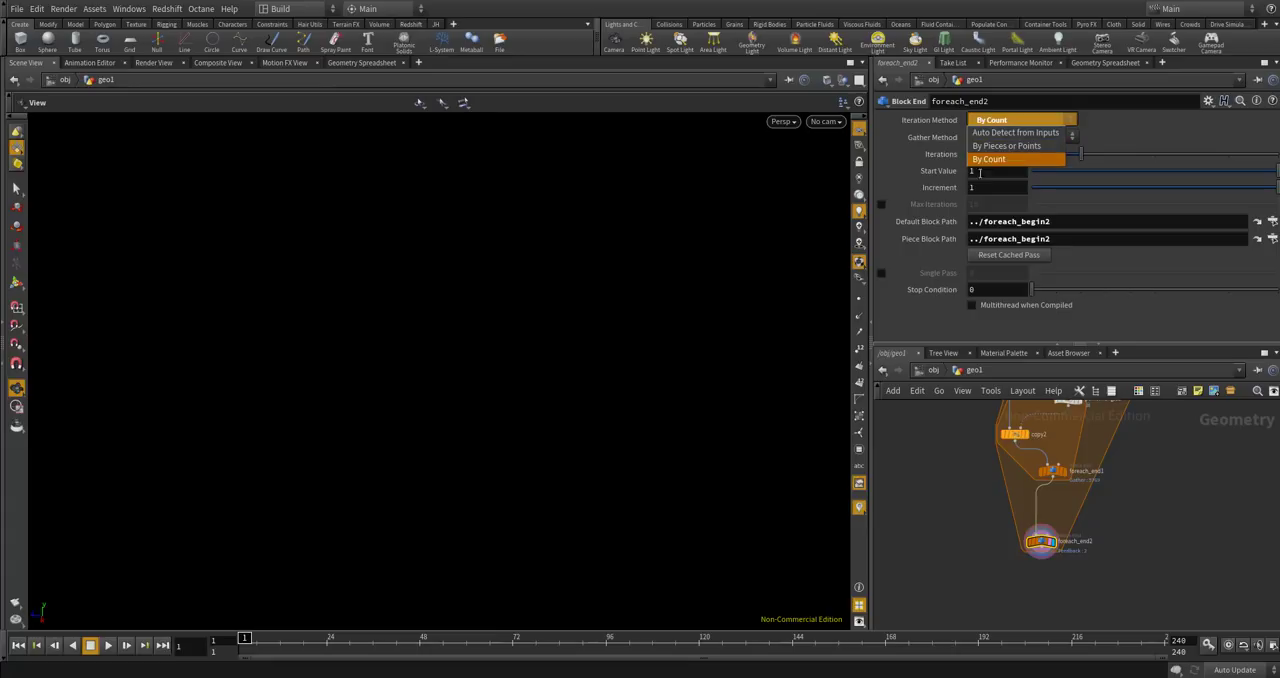
{"action": "left_click", "coordinate": [981, 301]}
{"action": "left_click", "coordinate": [1004, 140]}
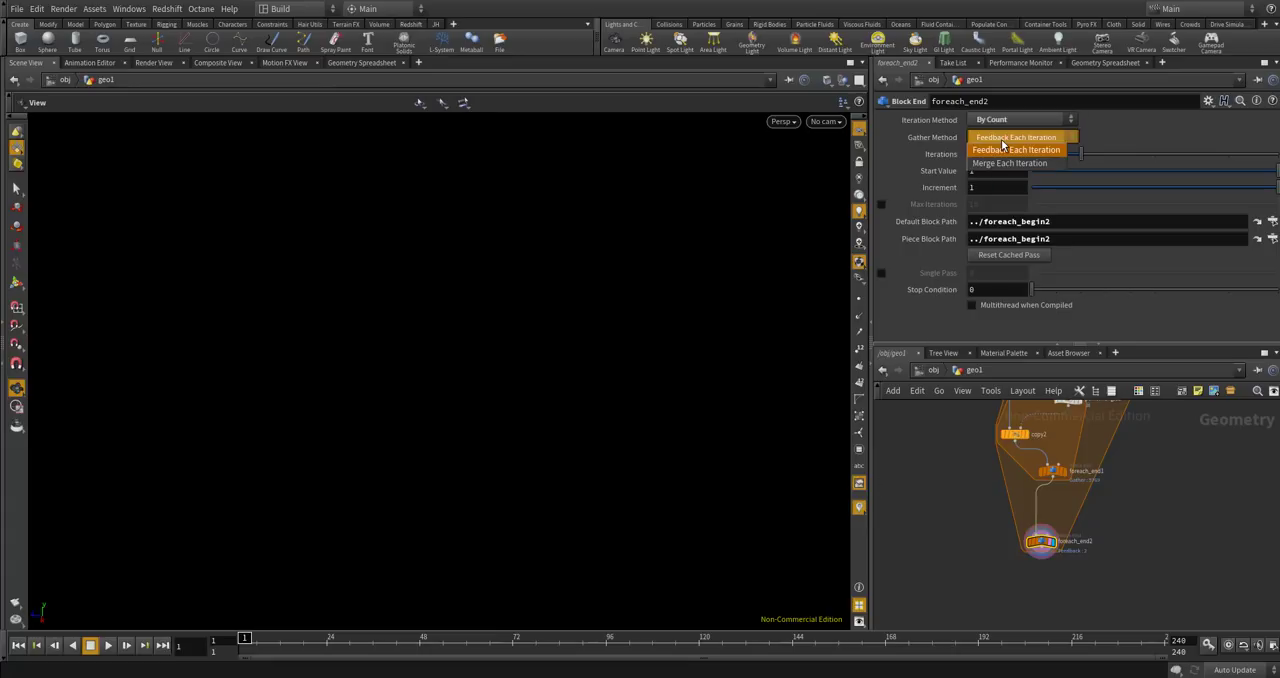
{"action": "left_click", "coordinate": [1012, 165]}
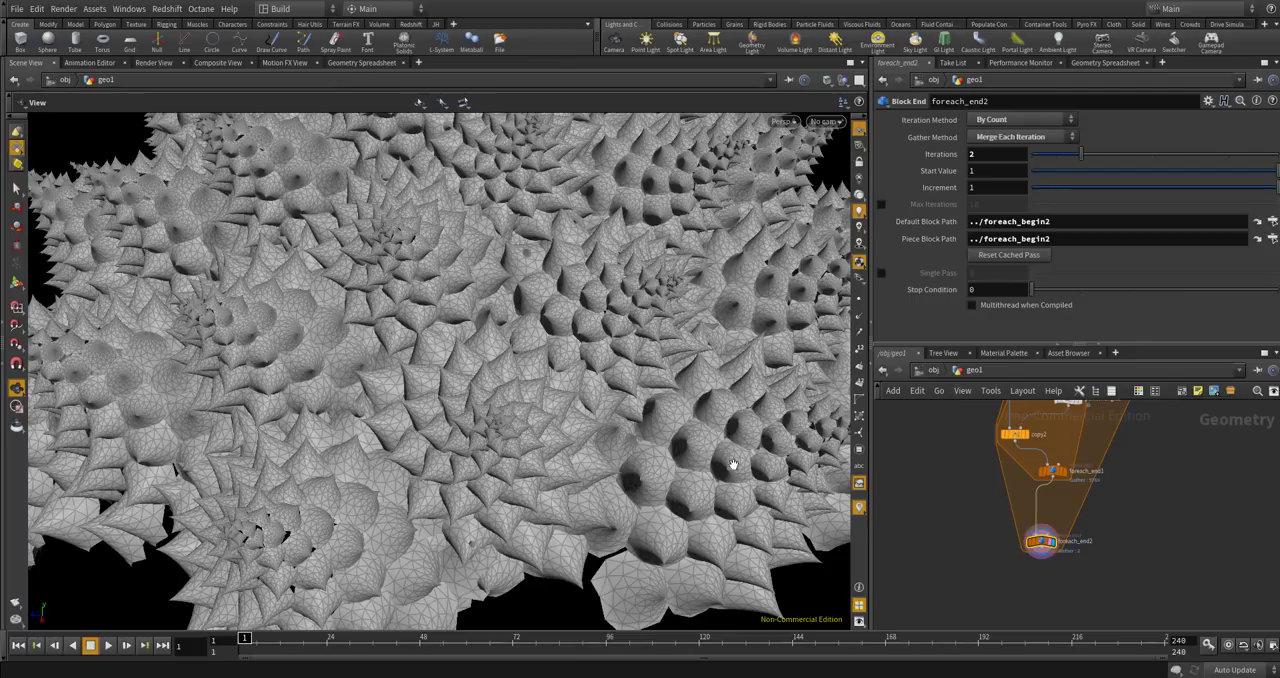
{"action": "scroll", "coordinate": [730, 465], "scroll_direction": "down", "scroll_amount": 6}
{"action": "left_click_drag", "start_coordinate": [711, 466], "coordinate": [688, 440]}
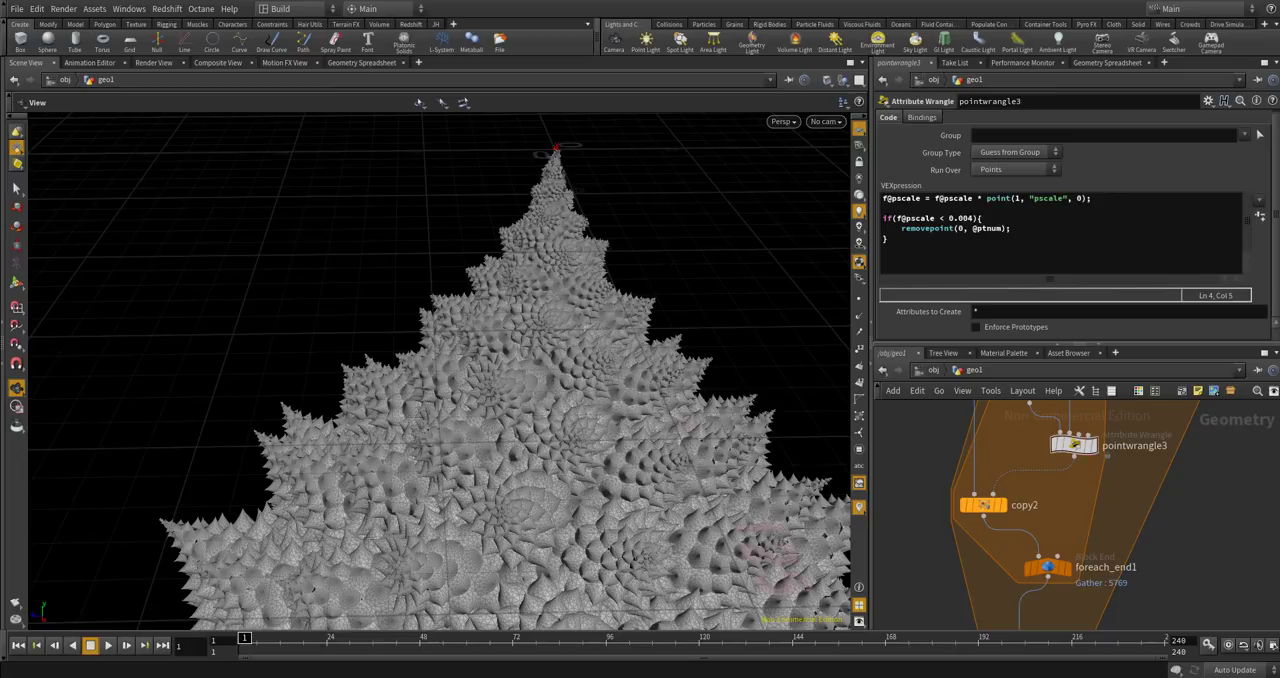
Review the template point attribute settings of copy2 and examine the surface of the copied cones from several angles.
{"action": "left_click", "coordinate": [1000, 505]}
{"action": "left_click", "coordinate": [955, 155]}
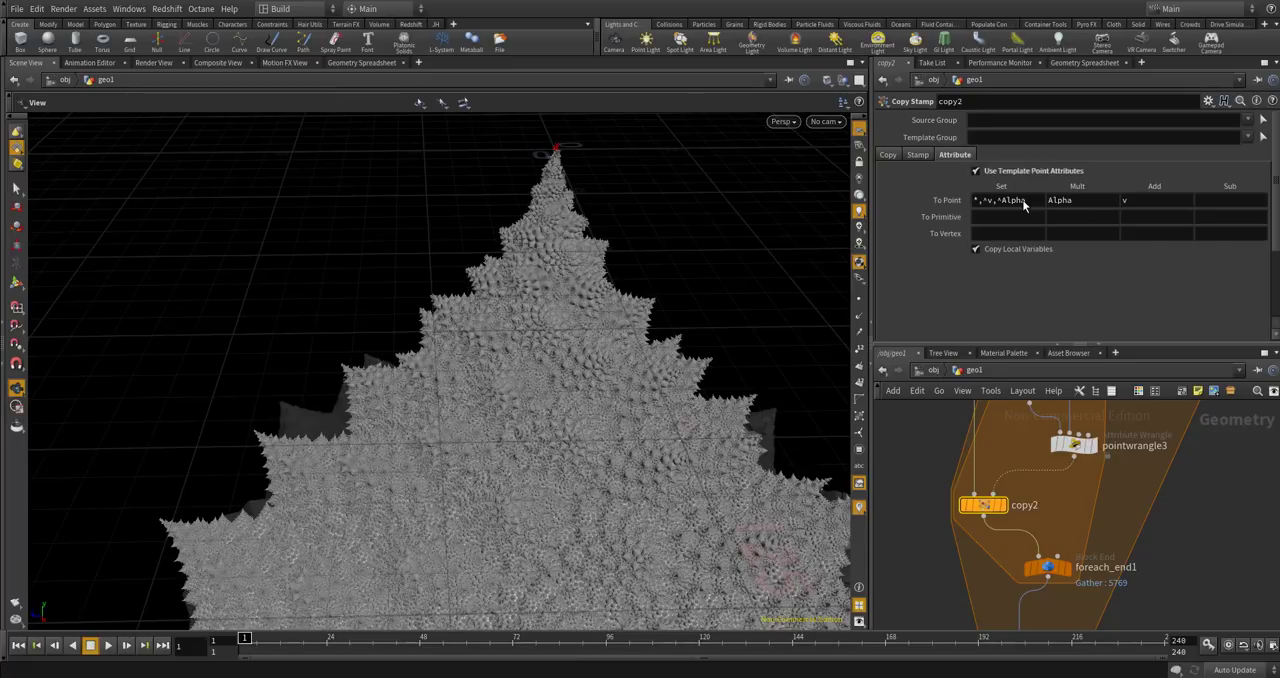
{"action": "scroll", "coordinate": [600, 415], "scroll_direction": "up", "scroll_amount": 10}
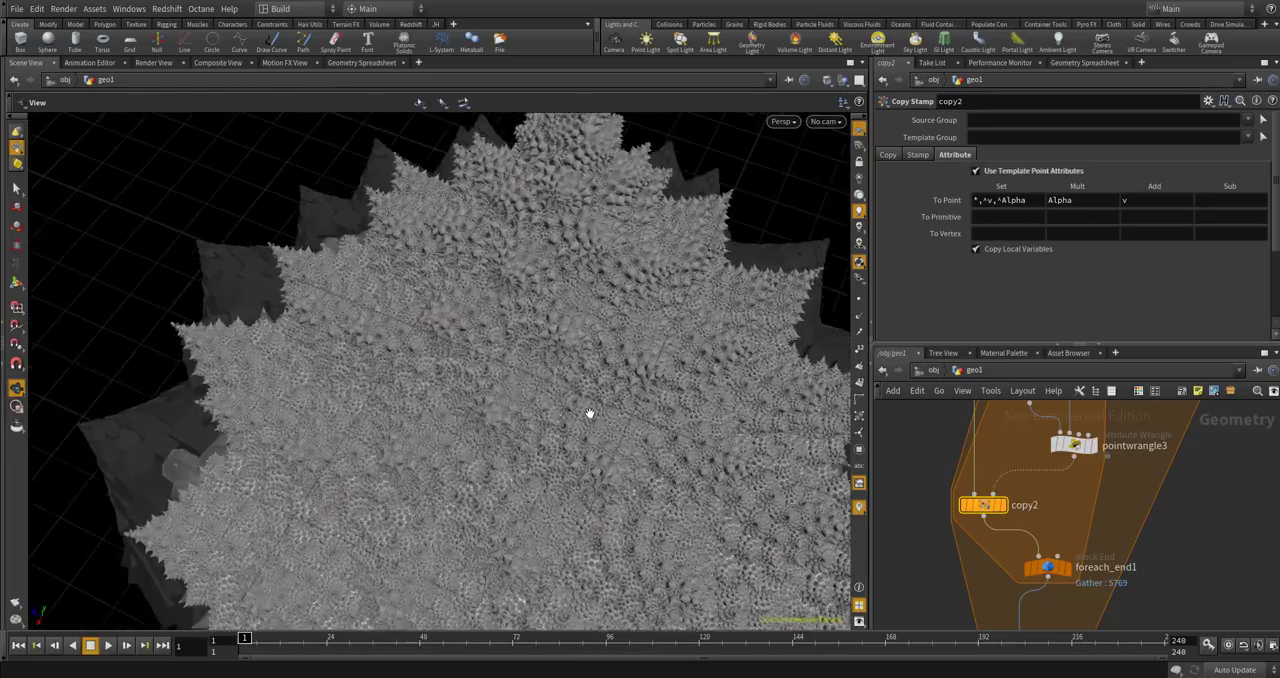
{"action": "scroll", "coordinate": [616, 387], "scroll_direction": "down", "scroll_amount": 10}
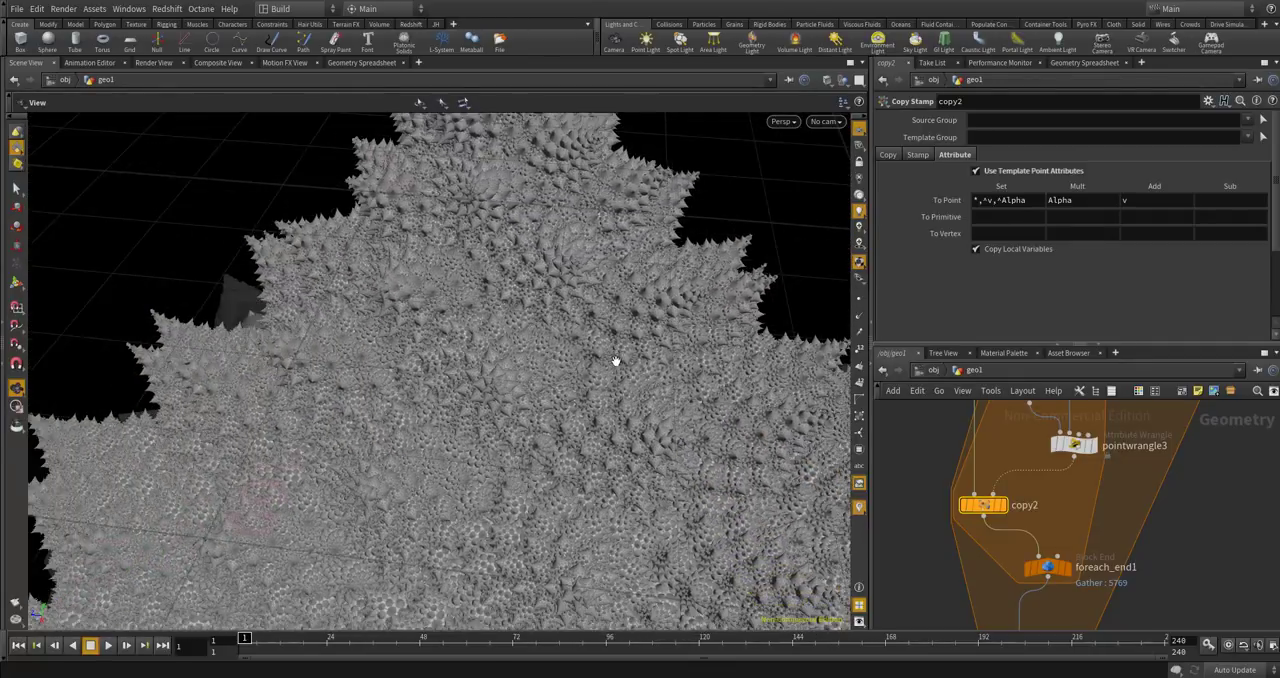
{"action": "left_click_drag", "start_coordinate": [616, 361], "coordinate": [575, 279]}
{"action": "scroll", "coordinate": [549, 488], "scroll_direction": "up", "scroll_amount": 10}
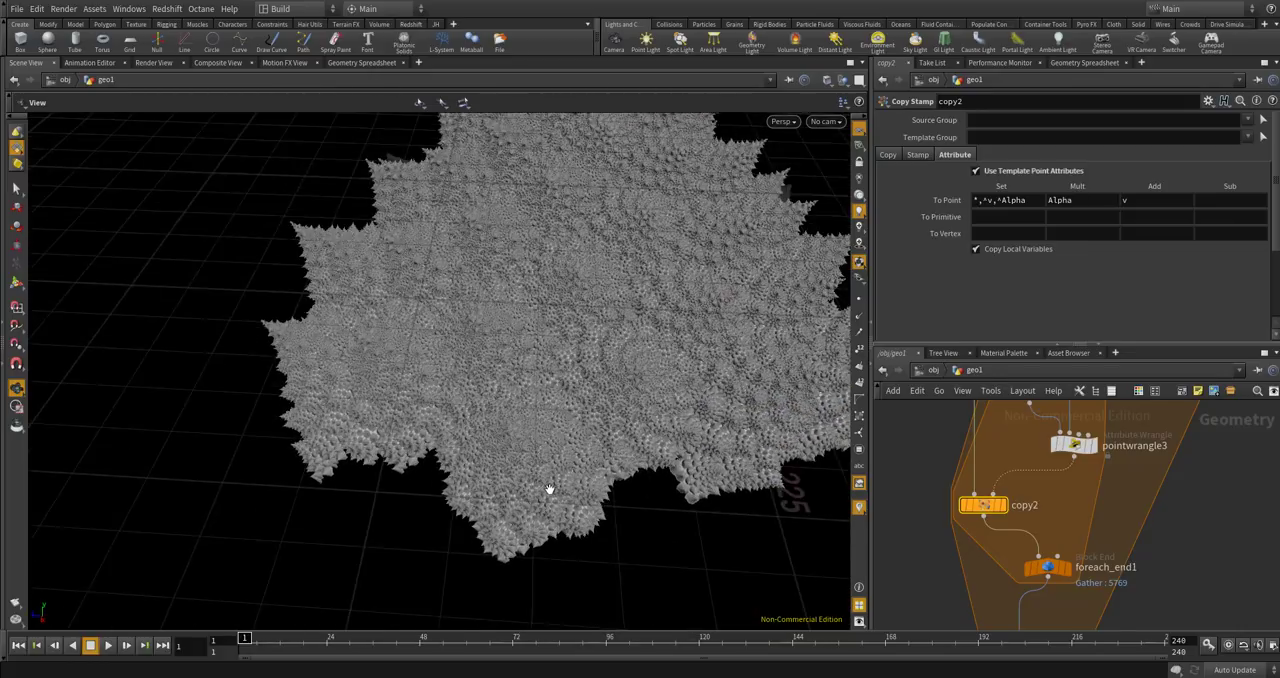
{"action": "scroll", "coordinate": [549, 488], "scroll_direction": "up", "scroll_amount": 10}
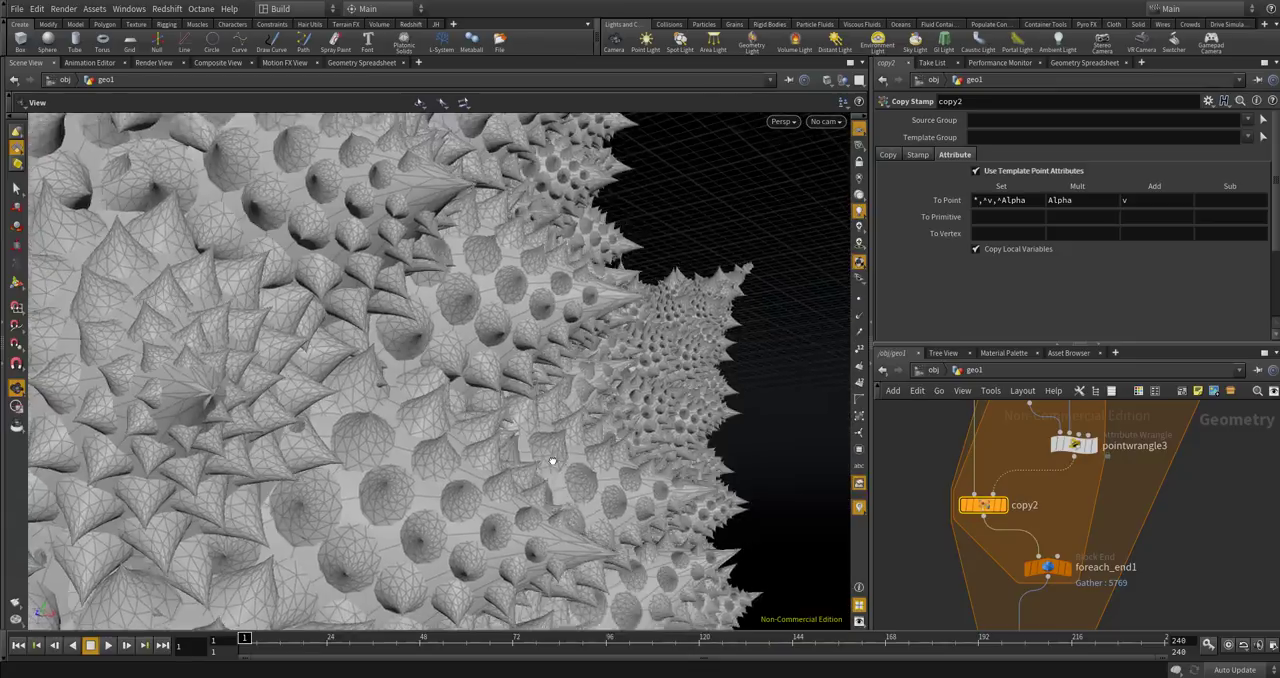
{"action": "left_click_drag", "start_coordinate": [552, 461], "coordinate": [748, 446]}
{"action": "scroll", "coordinate": [509, 472], "scroll_direction": "up", "scroll_amount": 5}
{"action": "scroll", "coordinate": [909, 492], "scroll_direction": "down", "scroll_amount": 3}
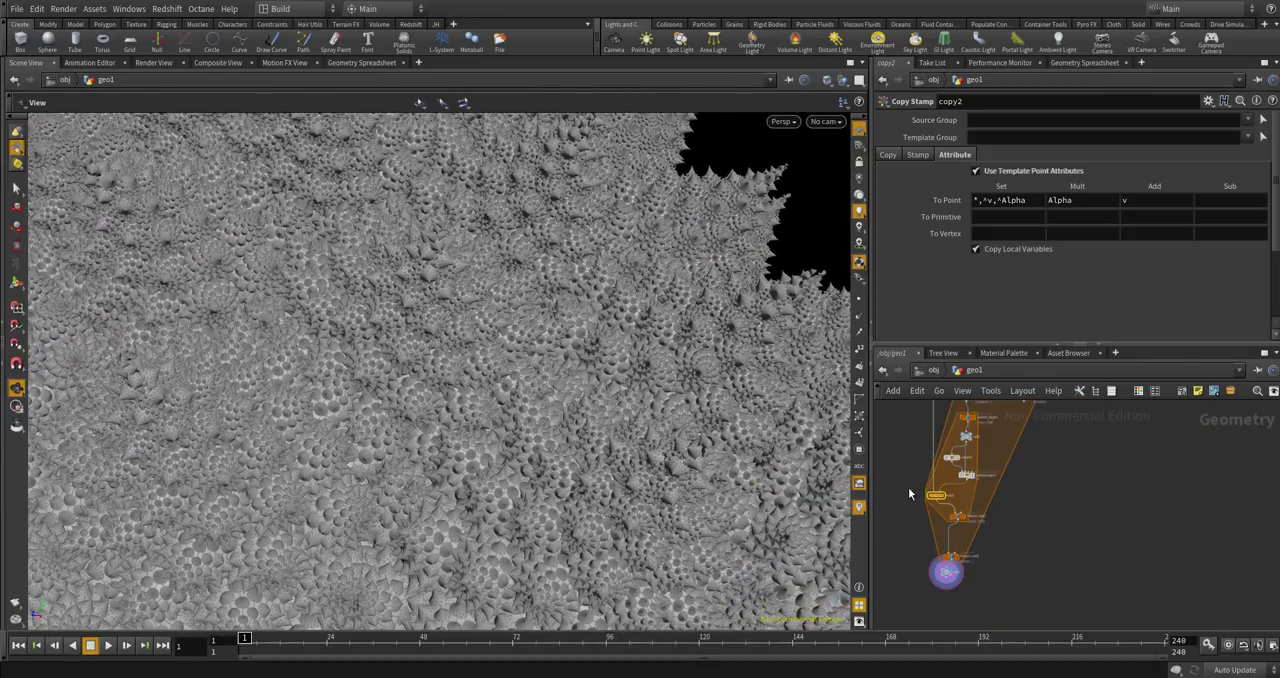
Set the Z translate expression of transform1 to ch("../CONTROLLER/num")*1.1 and inspect the cones up close.
{"action": "scroll", "coordinate": [1063, 482], "scroll_direction": "up", "scroll_amount": 3}
{"action": "scroll", "coordinate": [1021, 486], "scroll_direction": "up", "scroll_amount": 4}
{"action": "left_click", "coordinate": [963, 520]}
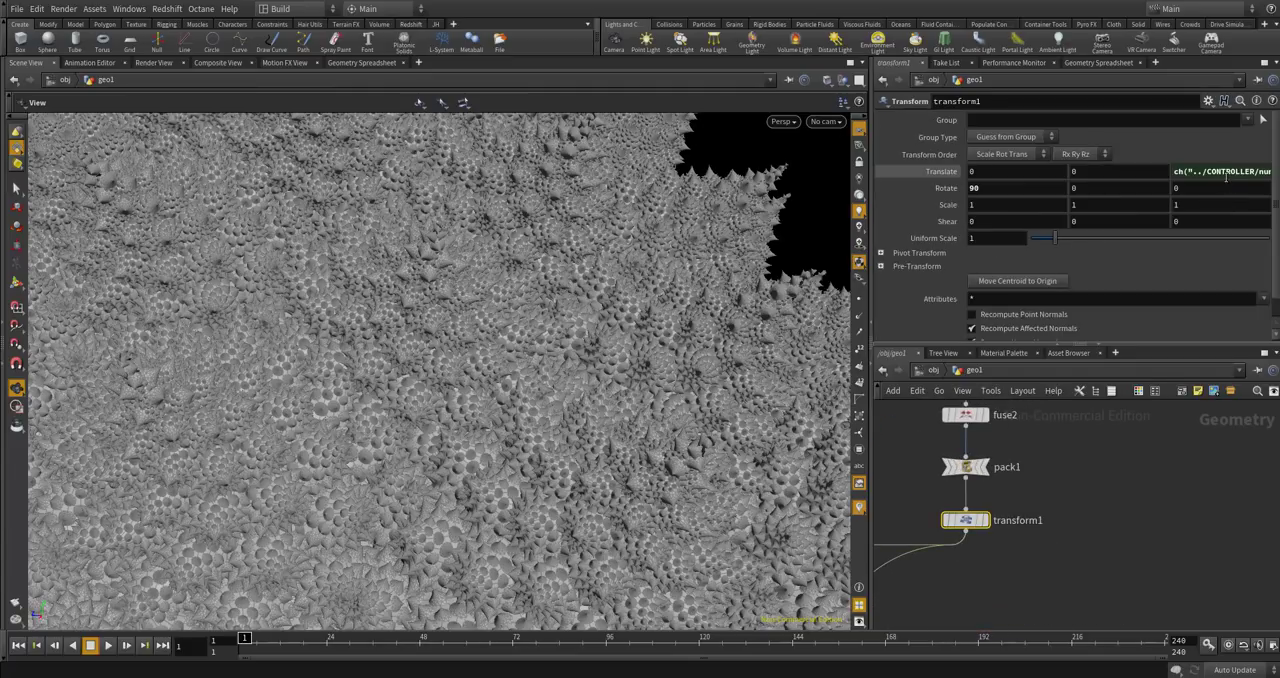
{"action": "left_click", "coordinate": [1226, 174]}
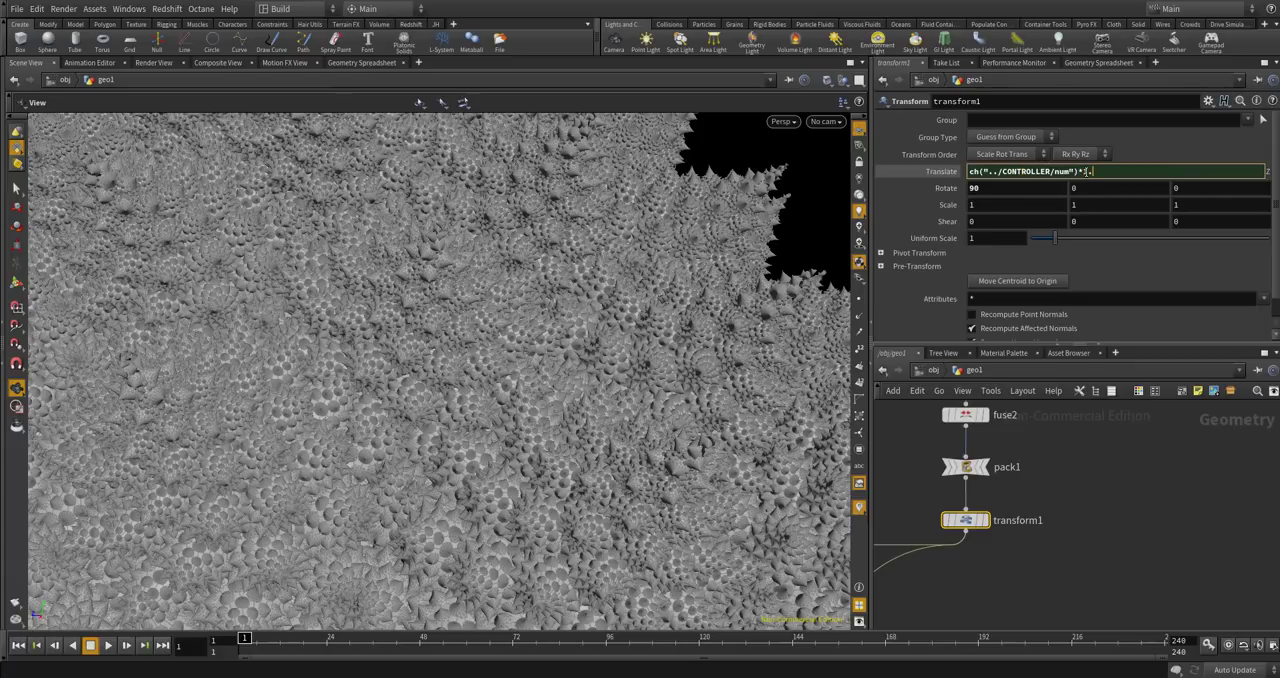
{"action": "key", "text": "Return"}
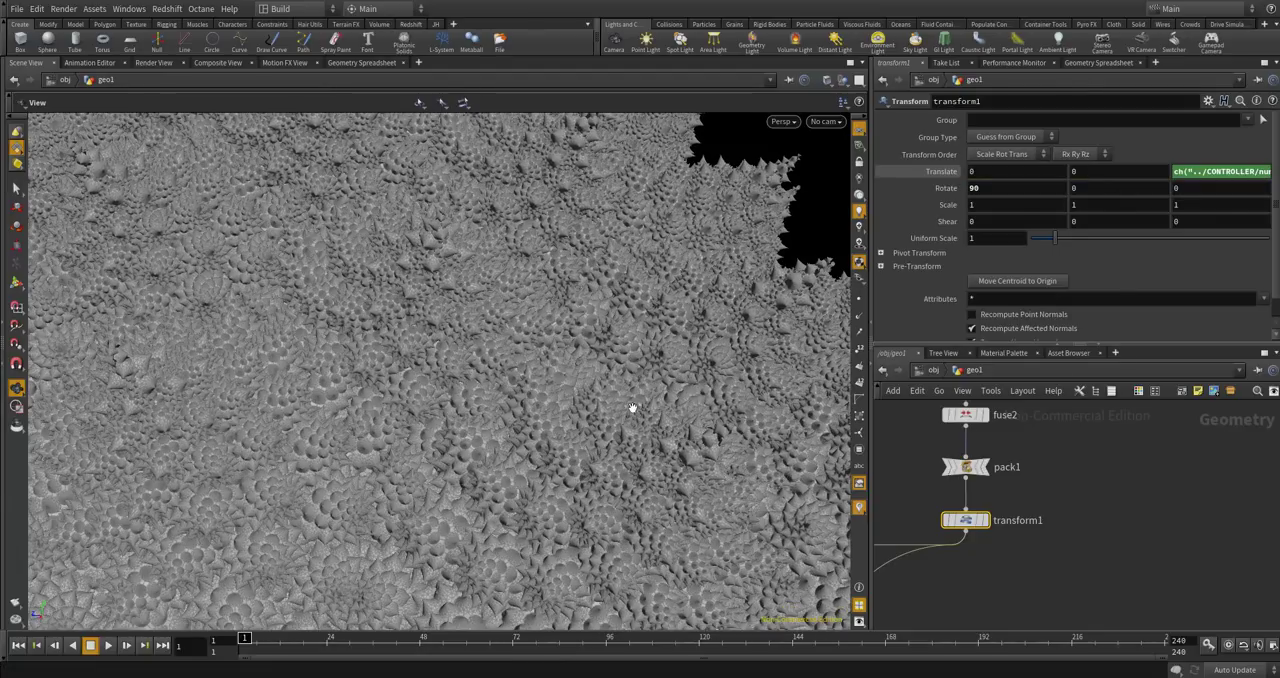
{"action": "left_click_drag", "start_coordinate": [632, 407], "coordinate": [610, 450]}
{"action": "scroll", "coordinate": [602, 433], "scroll_direction": "up", "scroll_amount": 5}
{"action": "scroll", "coordinate": [602, 432], "scroll_direction": "up", "scroll_amount": 4}
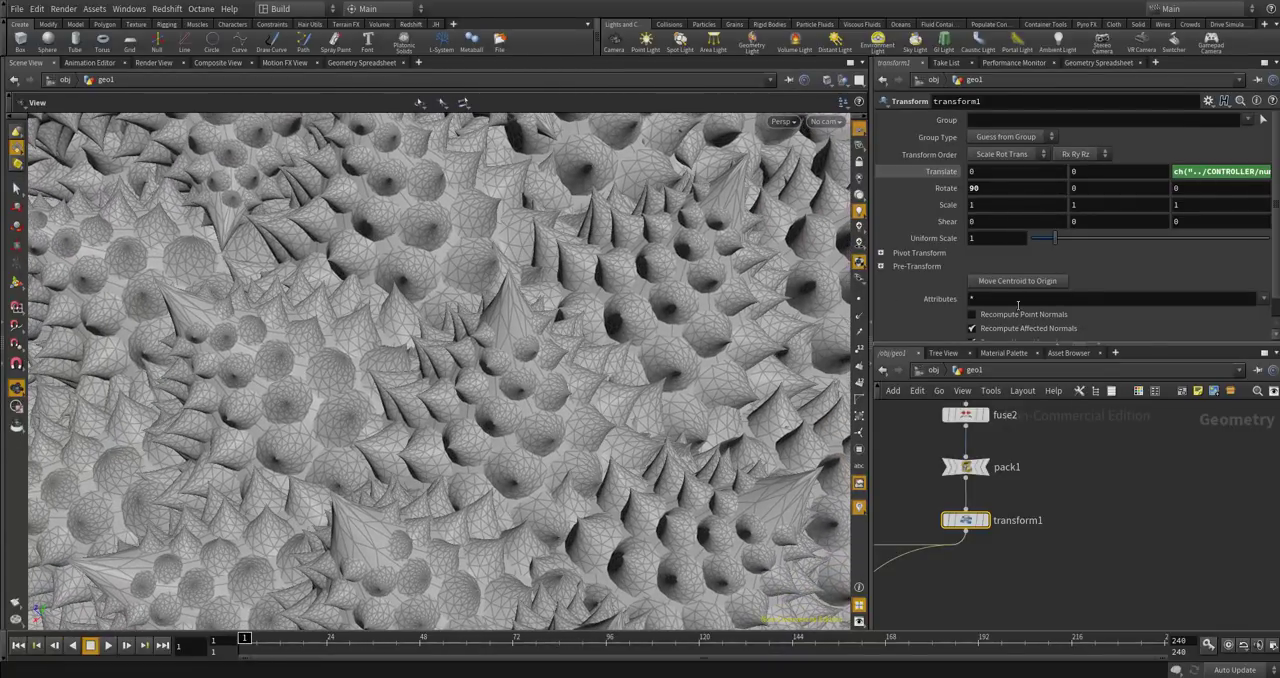
Replace the 1.1 multiplier in the Z translate expression of transform1 and inspect the recooked model.
{"action": "left_click", "coordinate": [1241, 172]}
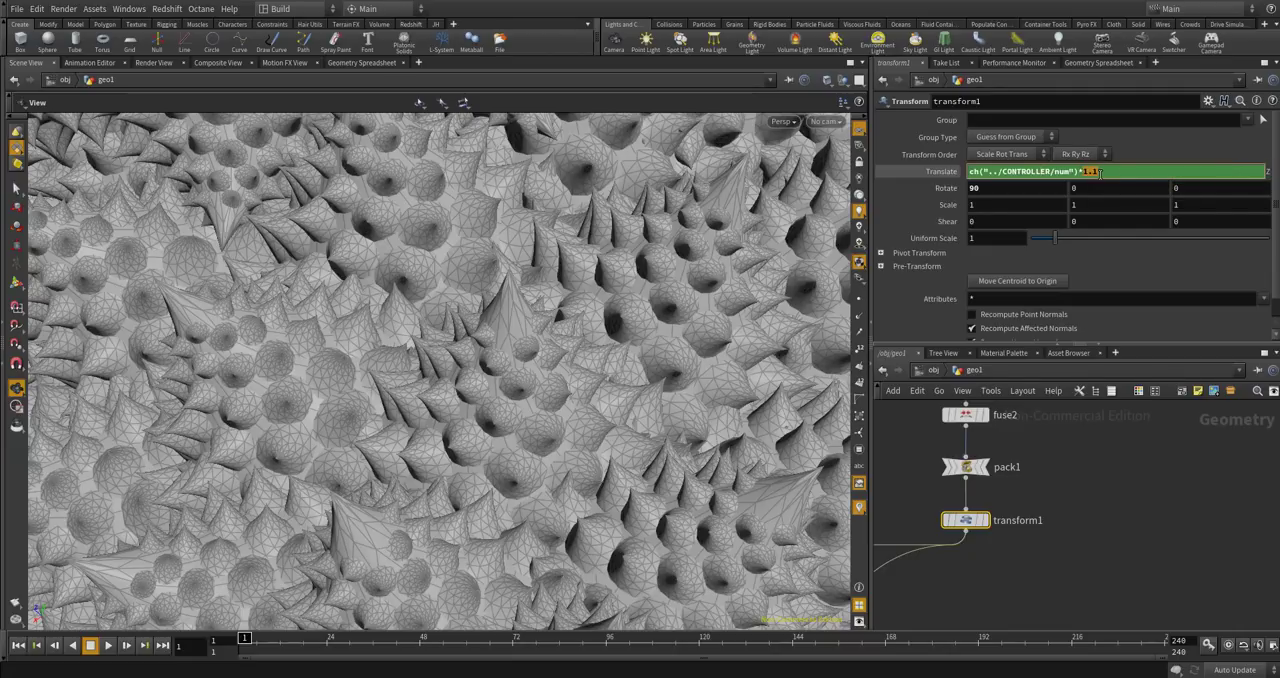
{"action": "double_click", "coordinate": [1094, 171]}
{"action": "left_click", "coordinate": [1093, 171]}
{"action": "left_click_drag", "start_coordinate": [1092, 171], "coordinate": [1102, 172]}
{"action": "key", "text": "Return"}
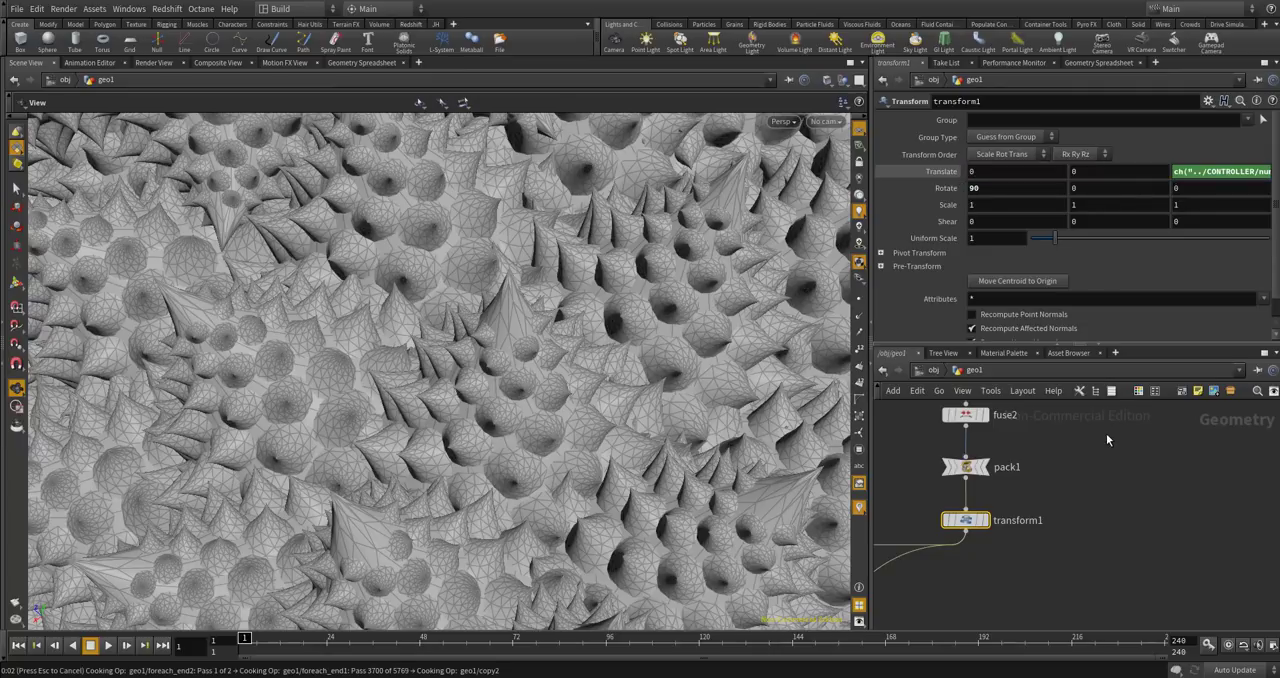
{"action": "scroll", "coordinate": [513, 505], "scroll_direction": "down", "scroll_amount": 10}
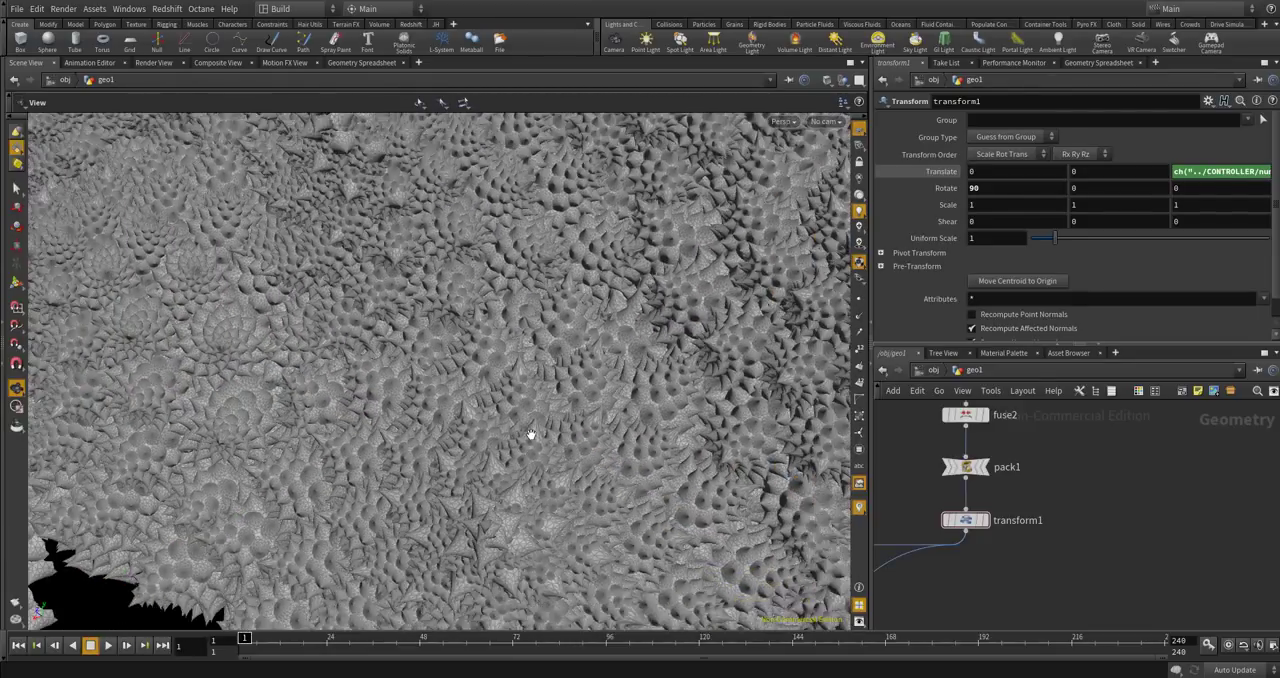
{"action": "left_click_drag", "start_coordinate": [531, 434], "coordinate": [568, 428]}
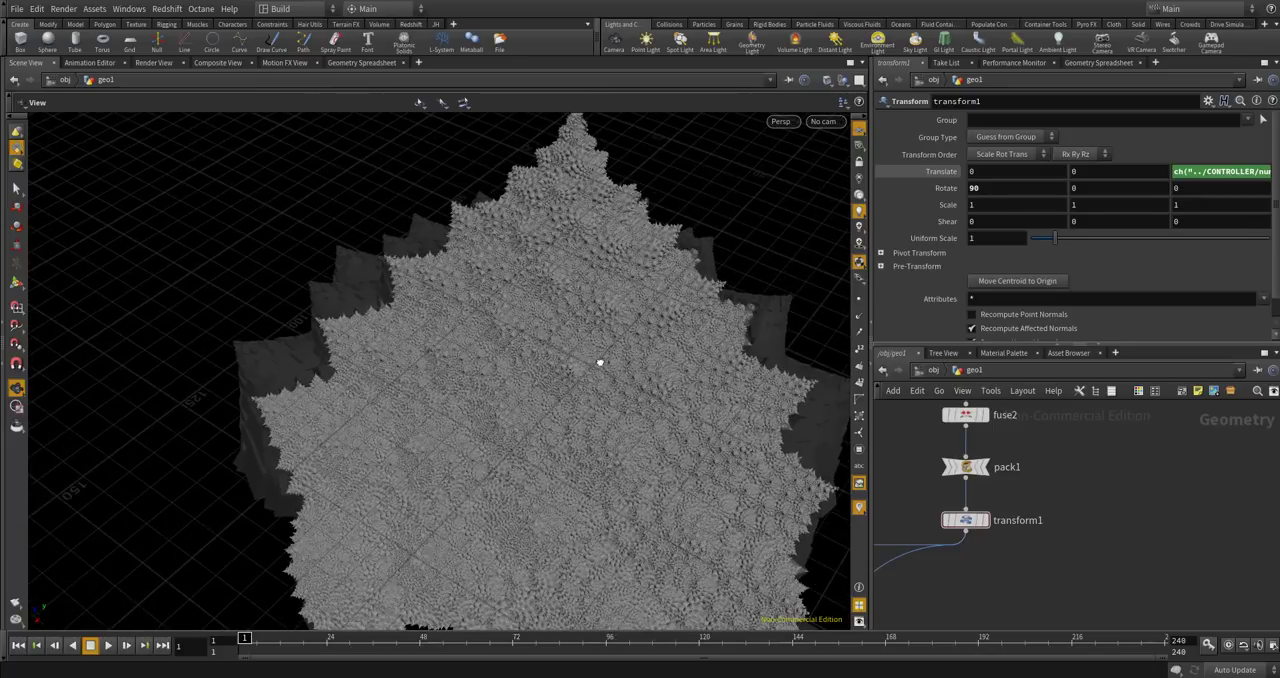
{"action": "scroll", "coordinate": [968, 455], "scroll_direction": "down", "scroll_amount": 6}
{"action": "scroll", "coordinate": [932, 545], "scroll_direction": "up", "scroll_amount": 6}
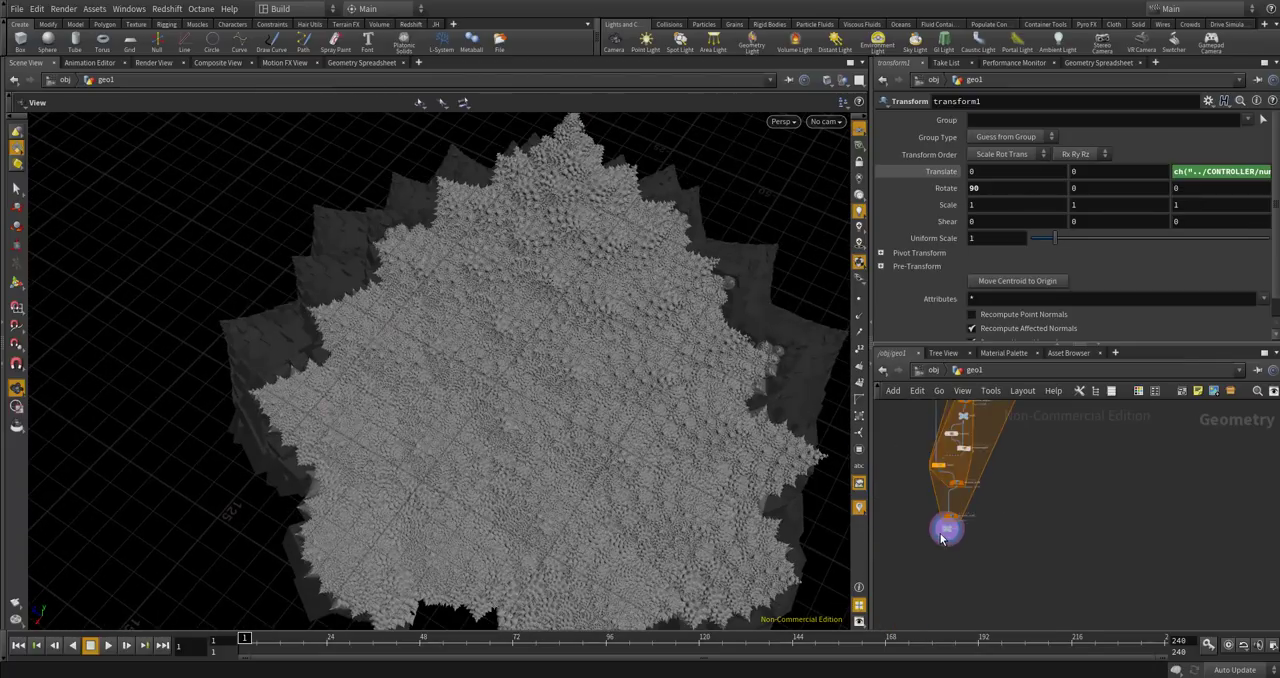
Select null2 and examine the recursive node network and the overall shape of the model.
{"action": "left_click", "coordinate": [963, 520]}
{"action": "scroll", "coordinate": [1051, 582], "scroll_direction": "down", "scroll_amount": 4}
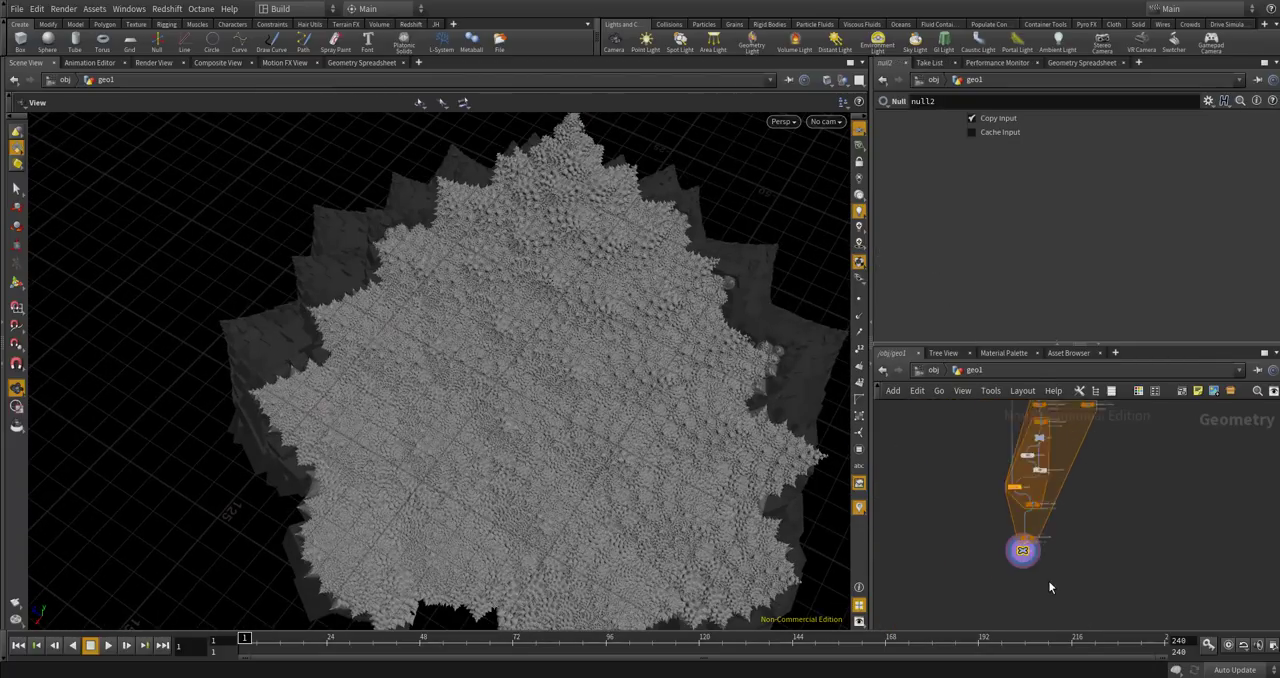
{"action": "scroll", "coordinate": [1045, 450], "scroll_direction": "up", "scroll_amount": 3}
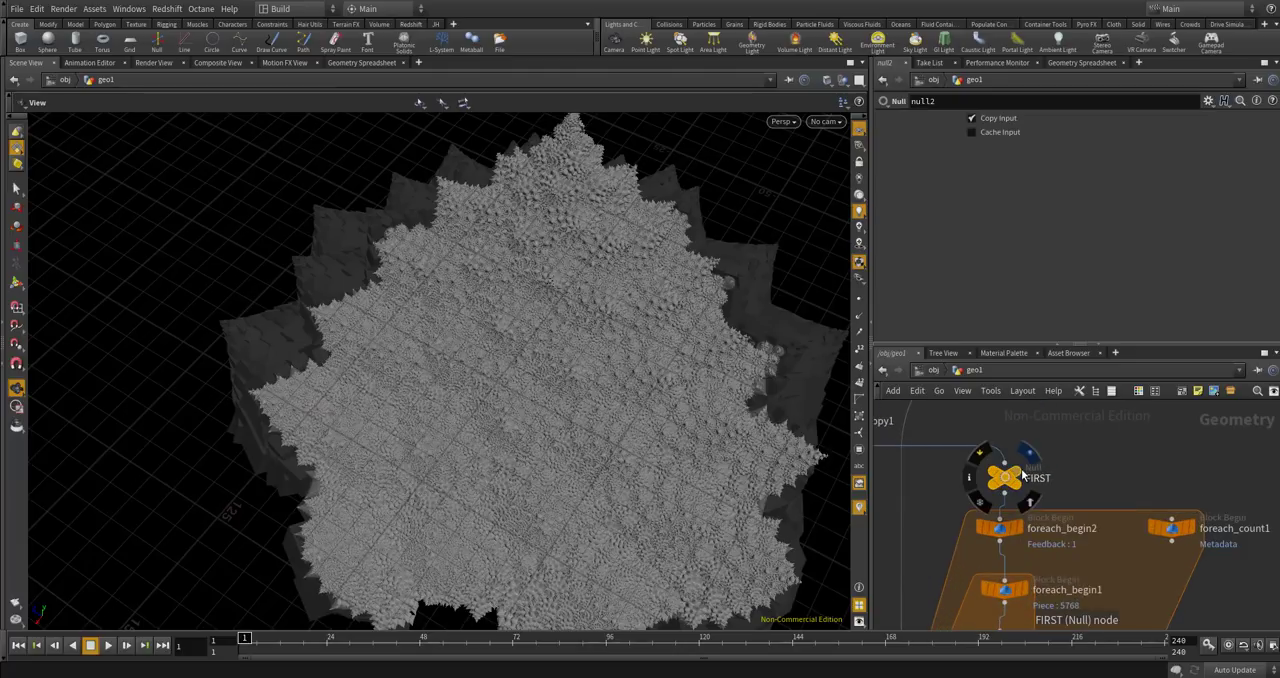
{"action": "scroll", "coordinate": [1021, 468], "scroll_direction": "down", "scroll_amount": 5}
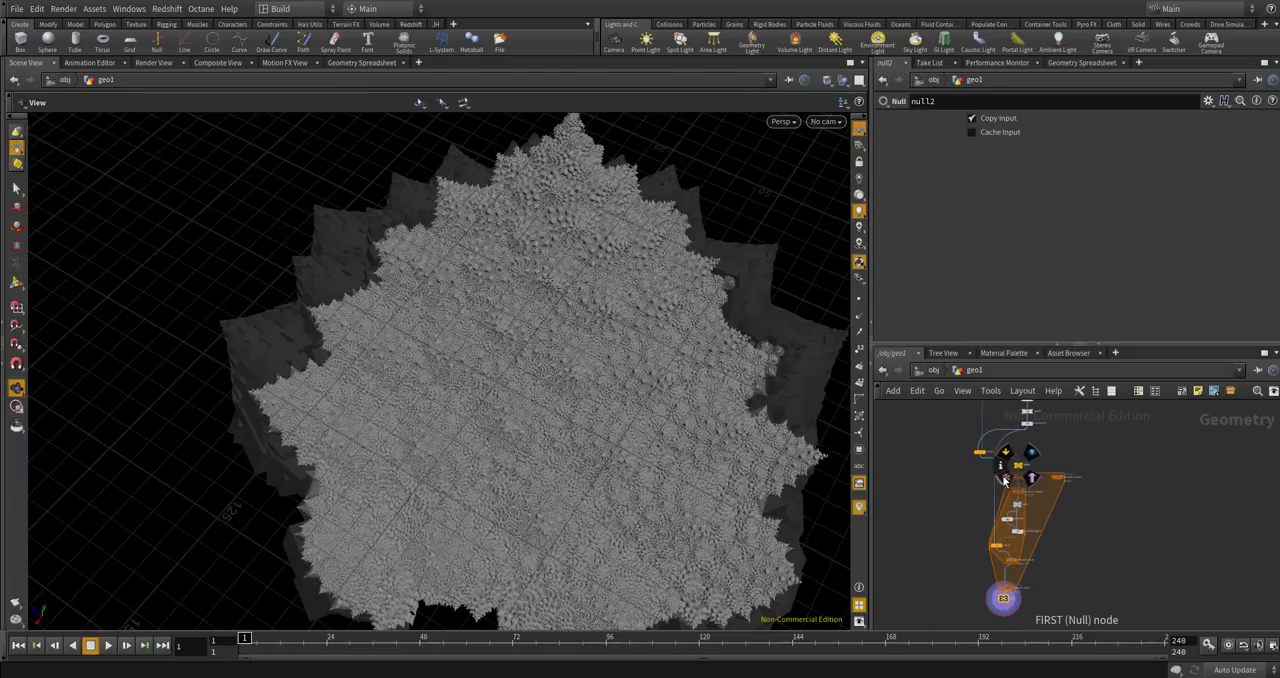
{"action": "scroll", "coordinate": [1062, 530], "scroll_direction": "up", "scroll_amount": 2}
{"action": "scroll", "coordinate": [630, 376], "scroll_direction": "up", "scroll_amount": 10}
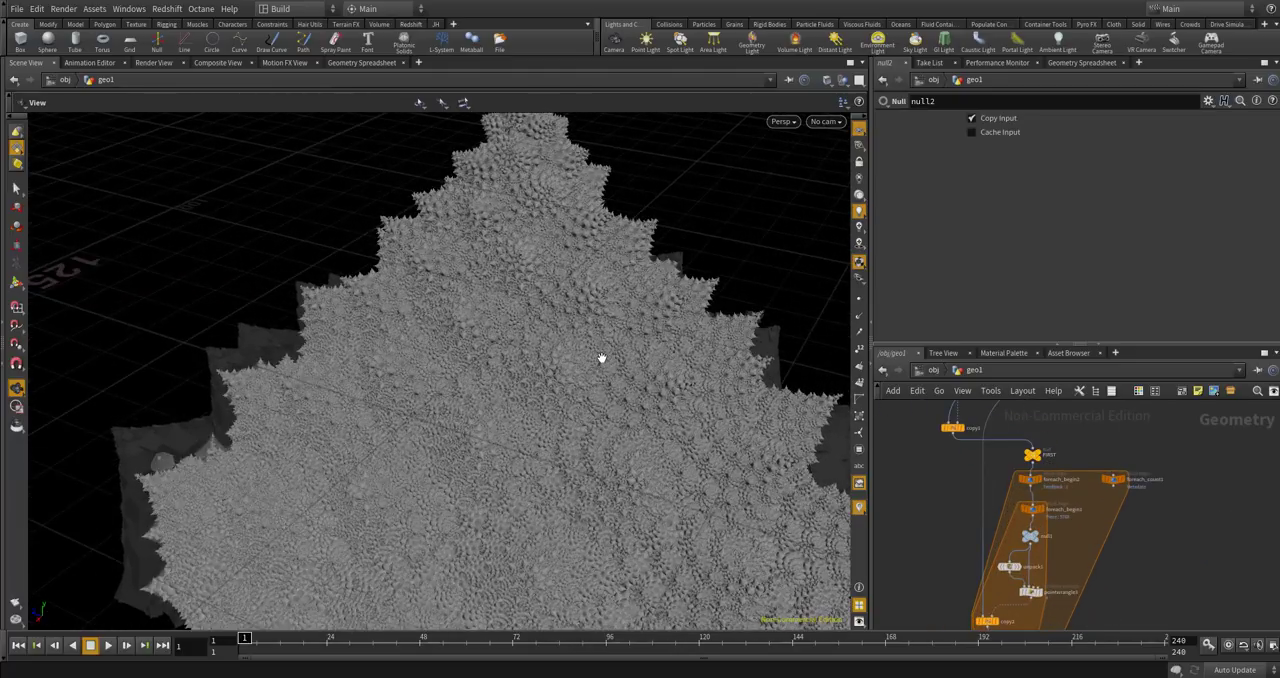
{"action": "scroll", "coordinate": [580, 386], "scroll_direction": "down", "scroll_amount": 10}
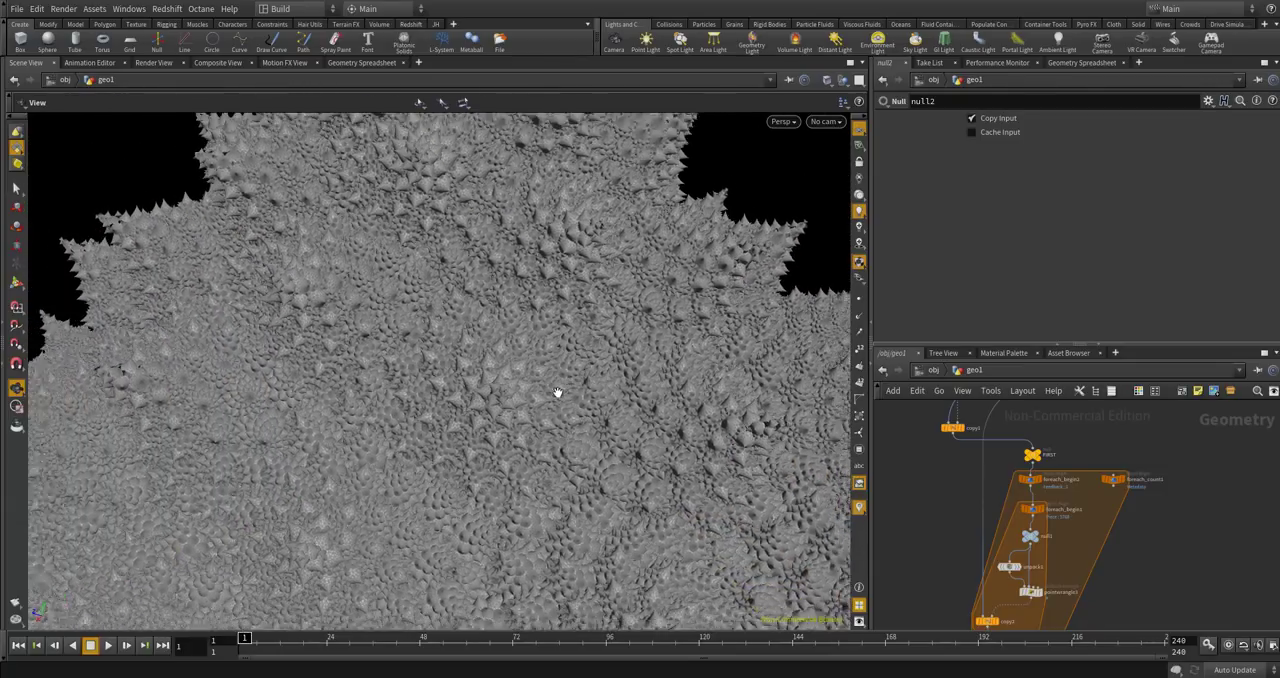
{"action": "scroll", "coordinate": [547, 396], "scroll_direction": "down", "scroll_amount": 5}
{"action": "left_click_drag", "start_coordinate": [537, 391], "coordinate": [538, 351]}
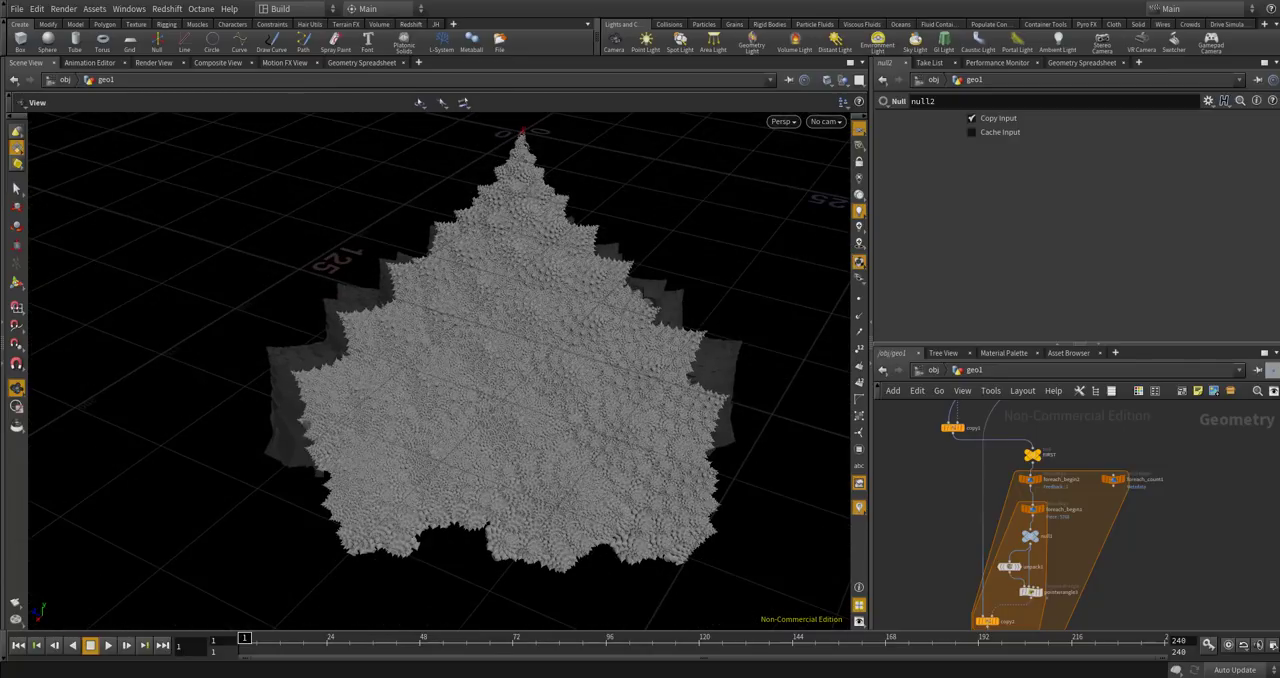
{"action": "scroll", "coordinate": [1095, 465], "scroll_direction": "down", "scroll_amount": 2}
Review the pscale multiplication and point-removal code in pointwrangle3 inside the inner loop.
{"action": "scroll", "coordinate": [1052, 540], "scroll_direction": "up", "scroll_amount": 6}
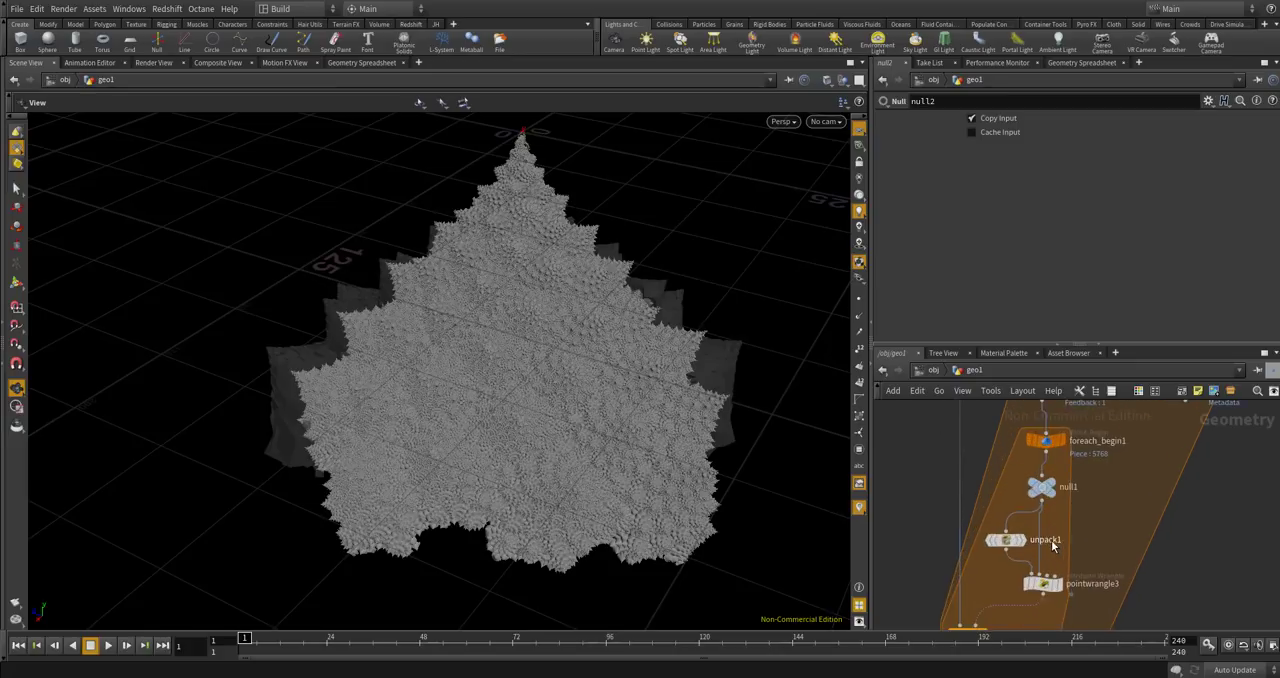
{"action": "scroll", "coordinate": [1048, 545], "scroll_direction": "down", "scroll_amount": 3}
{"action": "scroll", "coordinate": [1046, 560], "scroll_direction": "up", "scroll_amount": 3}
{"action": "left_click", "coordinate": [1052, 575]}
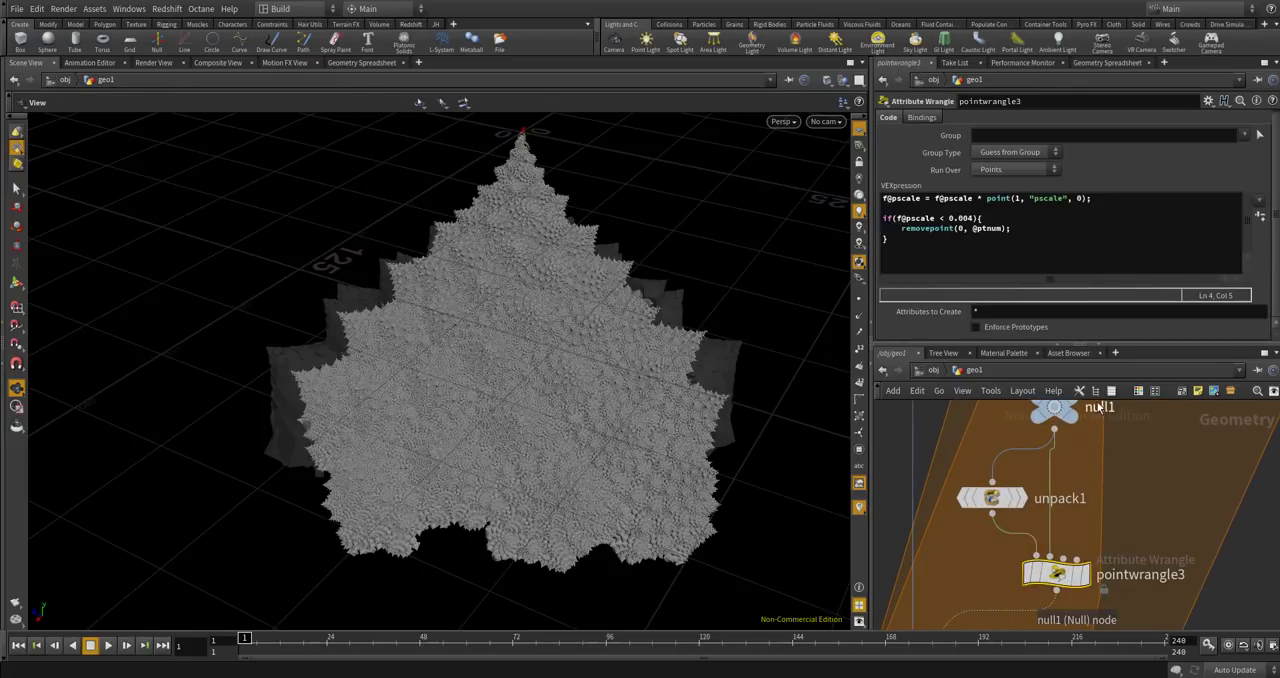
{"action": "scroll", "coordinate": [1059, 474], "scroll_direction": "down", "scroll_amount": 3}
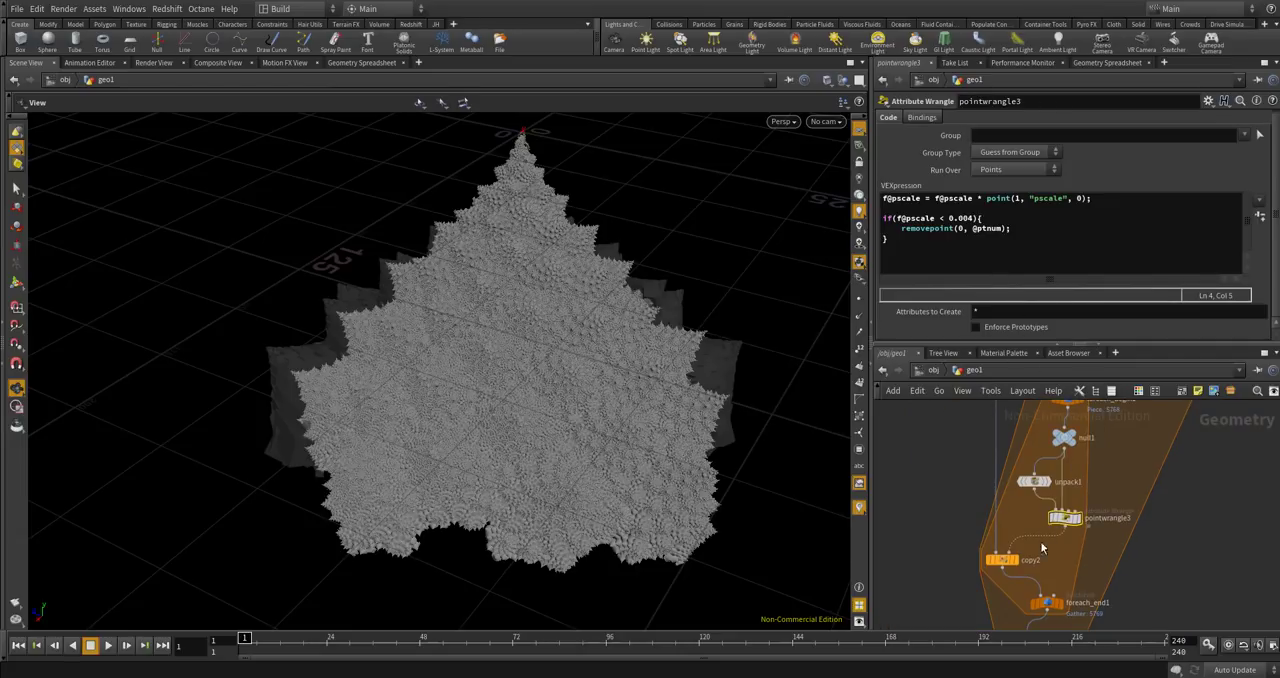
{"action": "scroll", "coordinate": [1049, 572], "scroll_direction": "down", "scroll_amount": 1}
{"action": "scroll", "coordinate": [1056, 585], "scroll_direction": "up", "scroll_amount": 4}
Move null2 to the lower left of foreach_end2 and FIRST to the left of the outer loop block.
{"action": "left_click_drag", "start_coordinate": [1056, 585], "coordinate": [990, 596]}
{"action": "scroll", "coordinate": [984, 572], "scroll_direction": "down", "scroll_amount": 3}
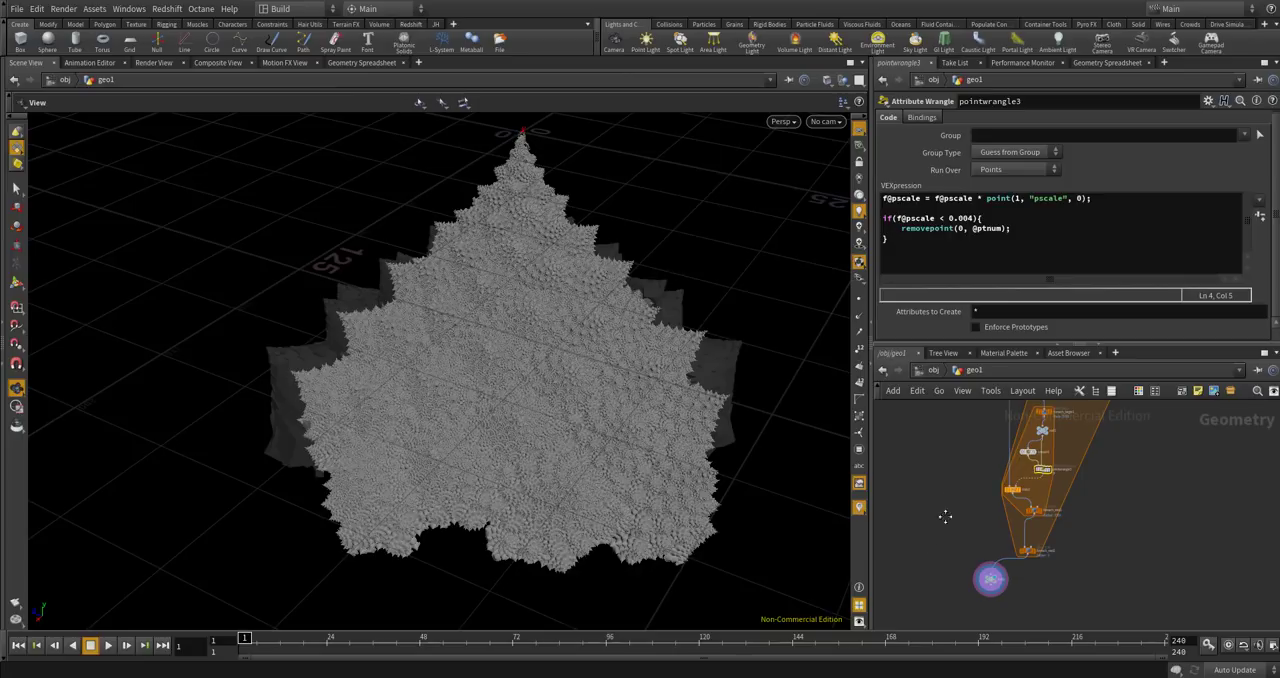
{"action": "middle_click_drag", "start_coordinate": [947, 500], "coordinate": [931, 577]}
{"action": "scroll", "coordinate": [1031, 449], "scroll_direction": "up", "scroll_amount": 6}
{"action": "scroll", "coordinate": [1061, 459], "scroll_direction": "down", "scroll_amount": 1}
{"action": "left_click_drag", "start_coordinate": [1031, 471], "coordinate": [978, 470]}
{"action": "scroll", "coordinate": [1061, 459], "scroll_direction": "down", "scroll_amount": 3}
Display the output of FIRST, switch the display back to null2, and examine the small cones up close for comparison.
{"action": "scroll", "coordinate": [967, 478], "scroll_direction": "up", "scroll_amount": 4}
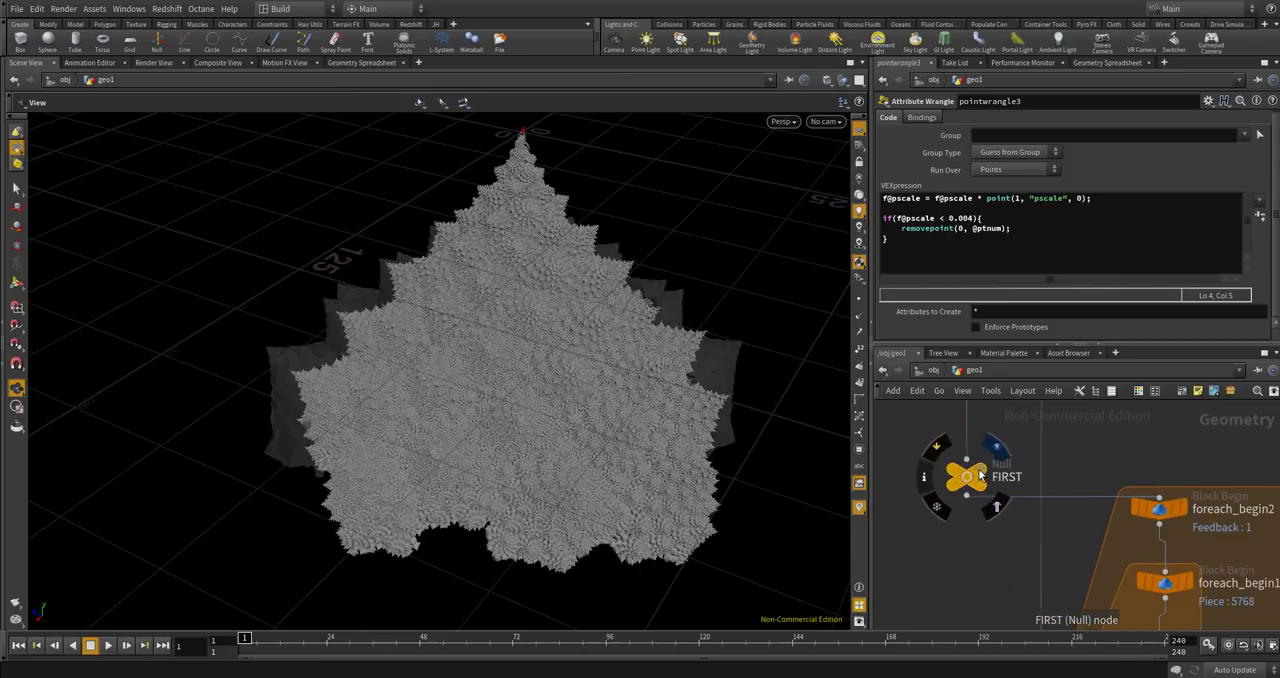
{"action": "scroll", "coordinate": [1009, 438], "scroll_direction": "down", "scroll_amount": 3}
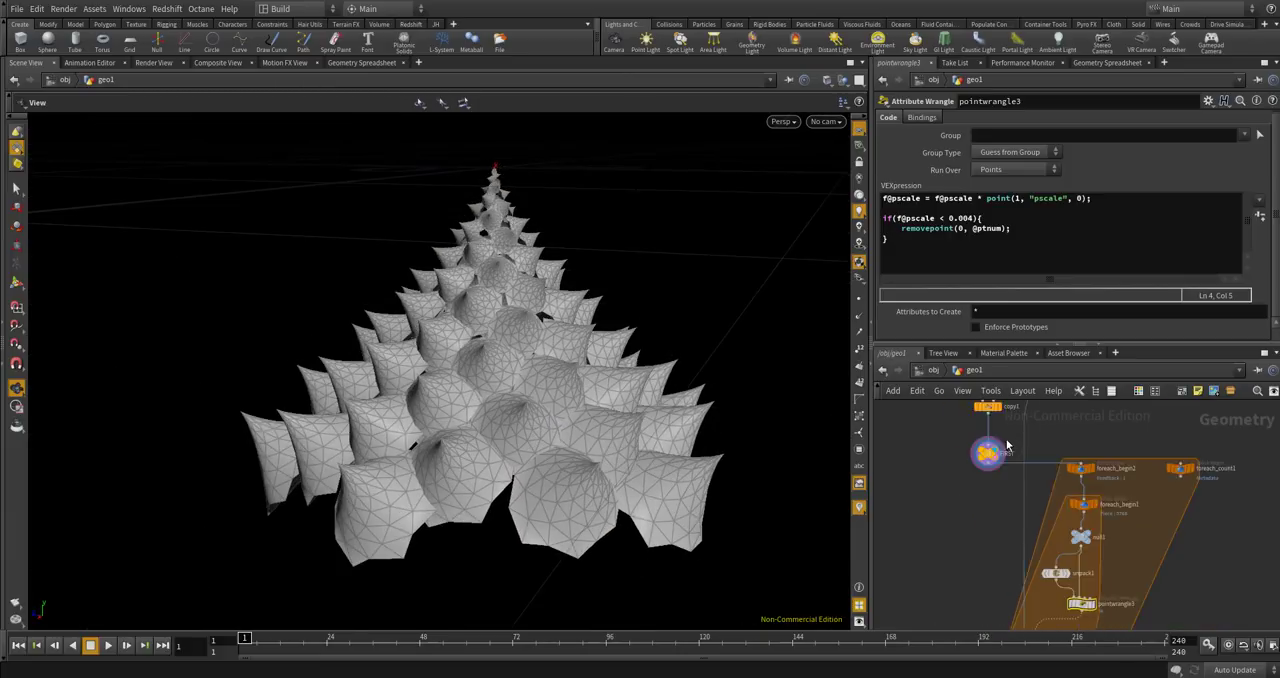
{"action": "scroll", "coordinate": [1009, 438], "scroll_direction": "down", "scroll_amount": 3}
{"action": "scroll", "coordinate": [987, 598], "scroll_direction": "up", "scroll_amount": 6}
{"action": "middle_click_drag", "start_coordinate": [1012, 612], "coordinate": [1026, 518]}
{"action": "scroll", "coordinate": [1031, 542], "scroll_direction": "up", "scroll_amount": 3}
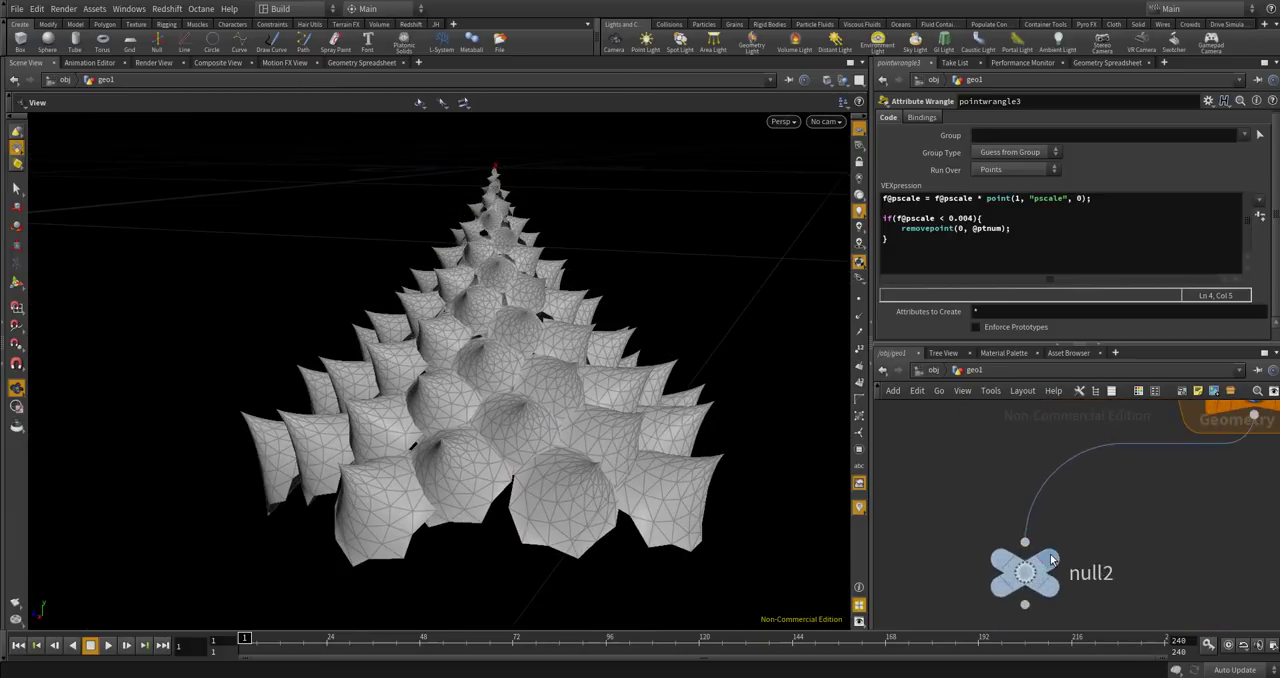
{"action": "left_click", "coordinate": [1050, 562]}
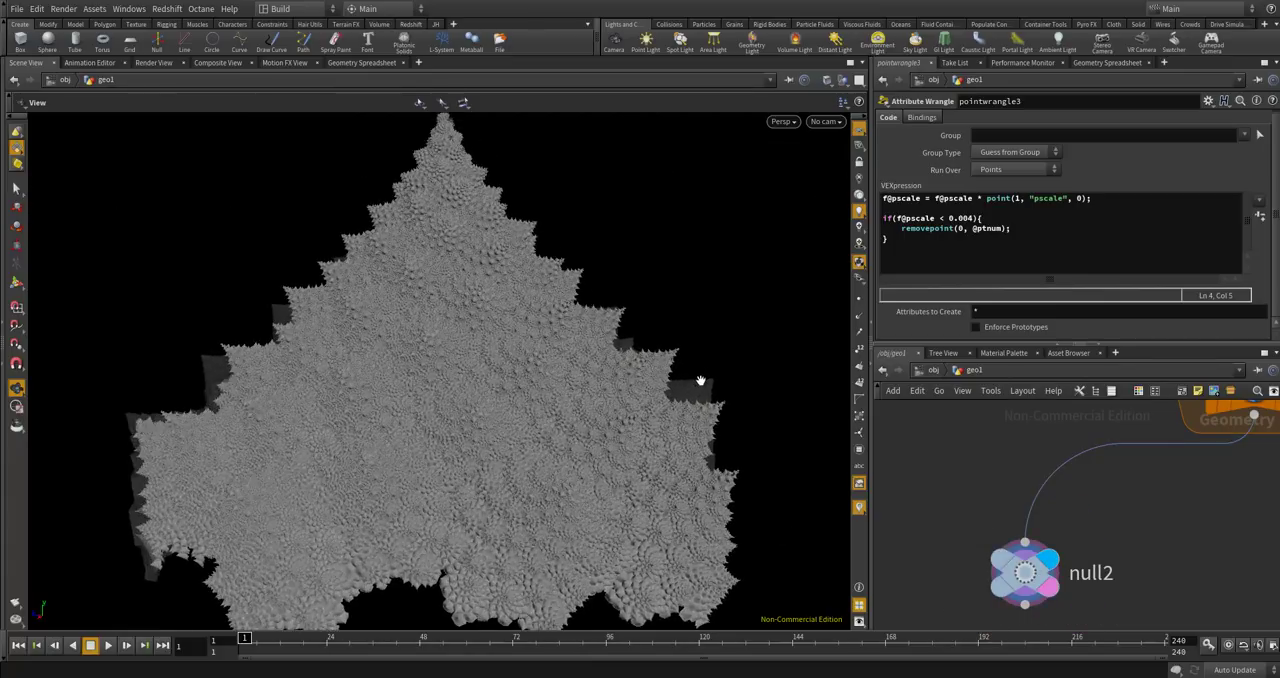
{"action": "scroll", "coordinate": [699, 381], "scroll_direction": "up", "scroll_amount": 3}
{"action": "scroll", "coordinate": [650, 393], "scroll_direction": "up", "scroll_amount": 8}
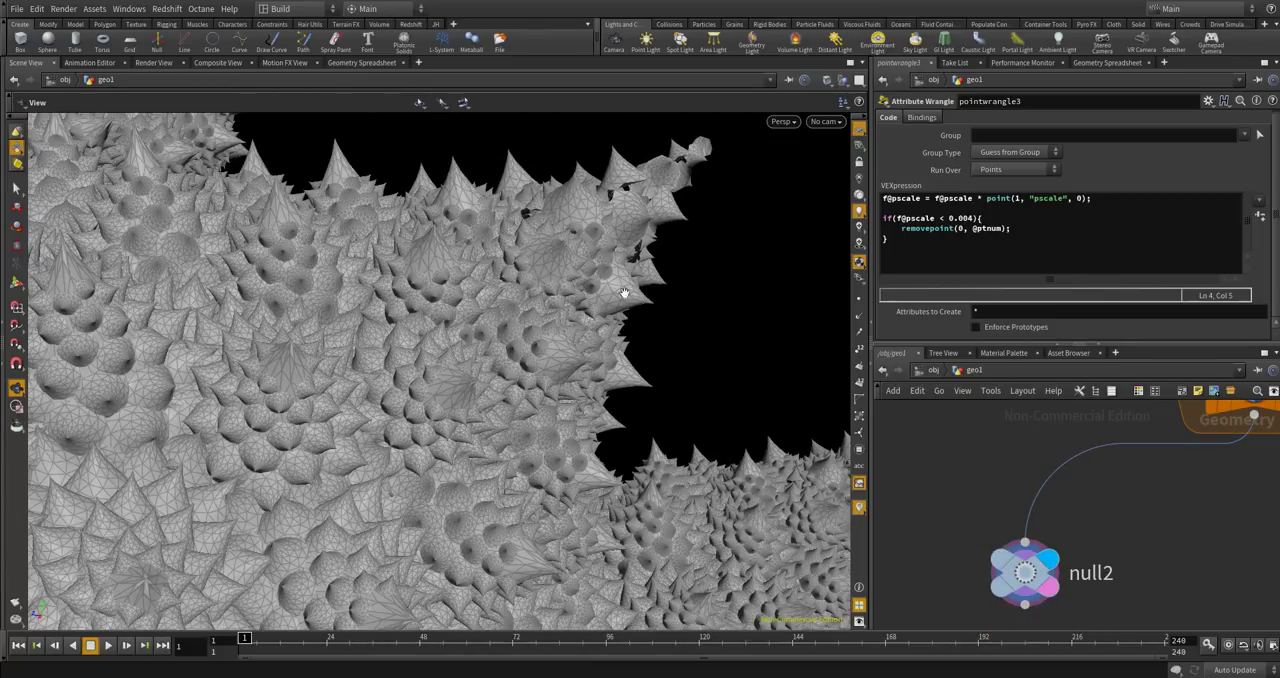
{"action": "scroll", "coordinate": [959, 472], "scroll_direction": "down", "scroll_amount": 3}
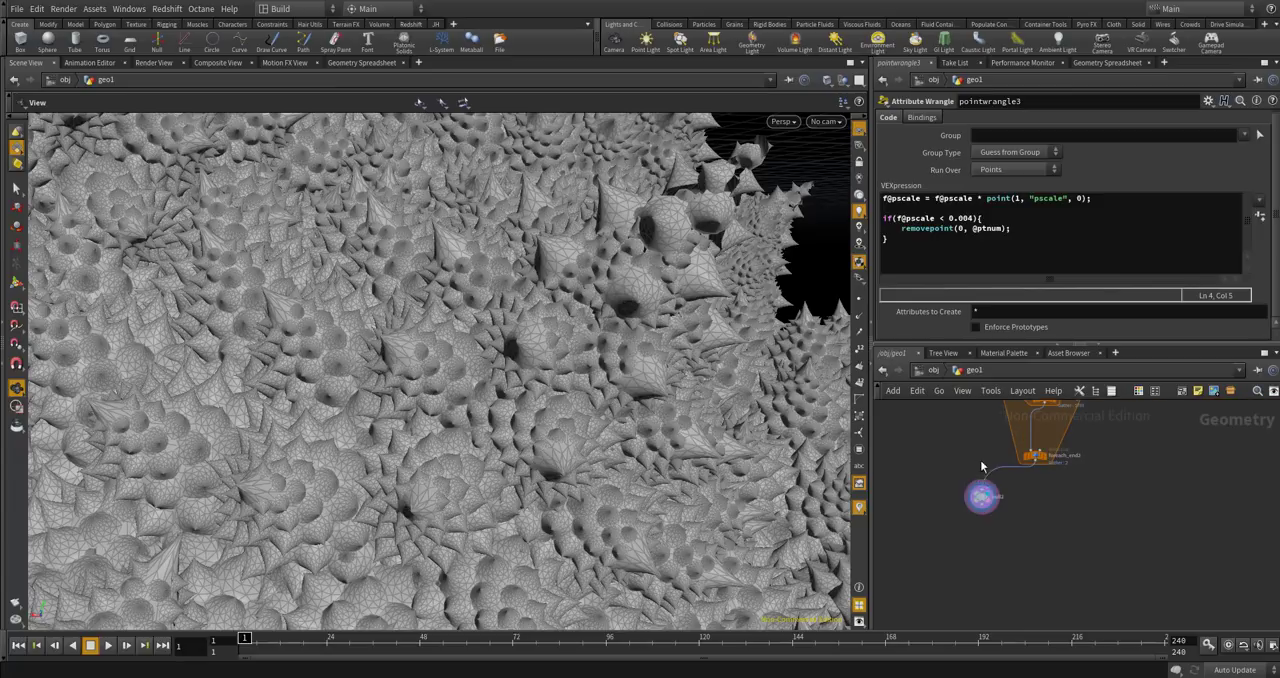
{"action": "key", "text": "Tab"}
{"action": "type", "text": "me"}
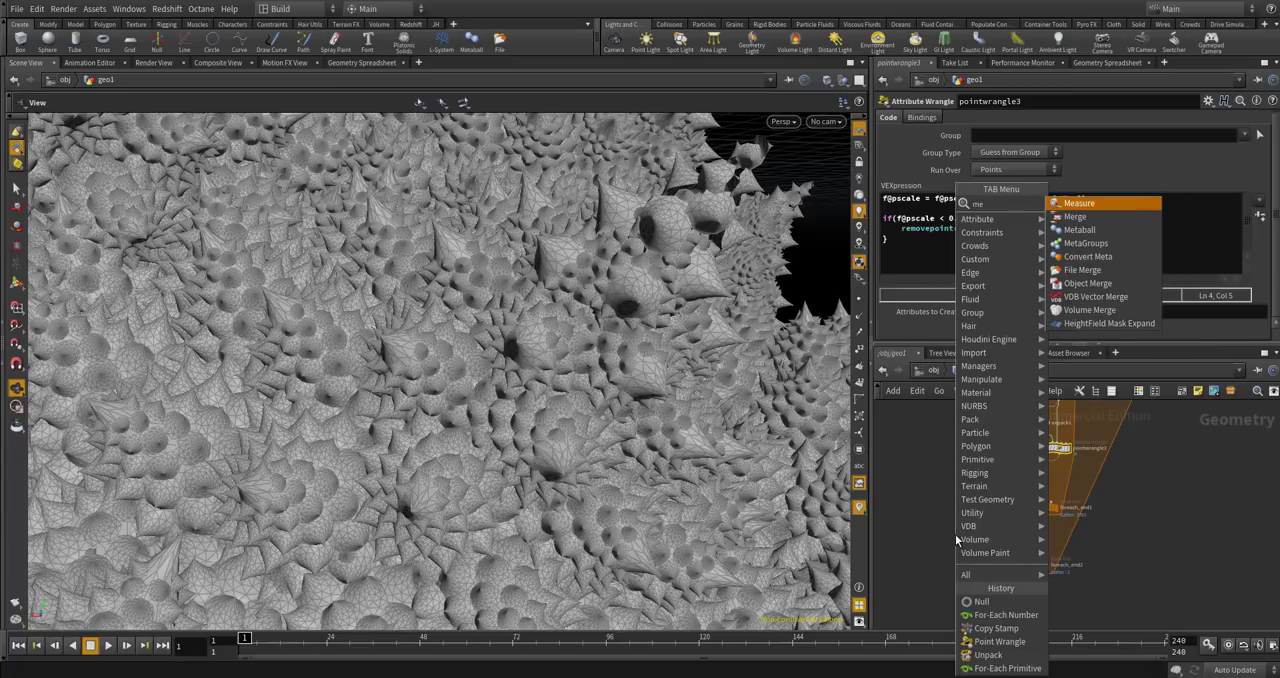
{"action": "key", "text": "Return"}
{"action": "left_click", "coordinate": [929, 553]}
{"action": "scroll", "coordinate": [1005, 476], "scroll_direction": "up", "scroll_amount": 5}
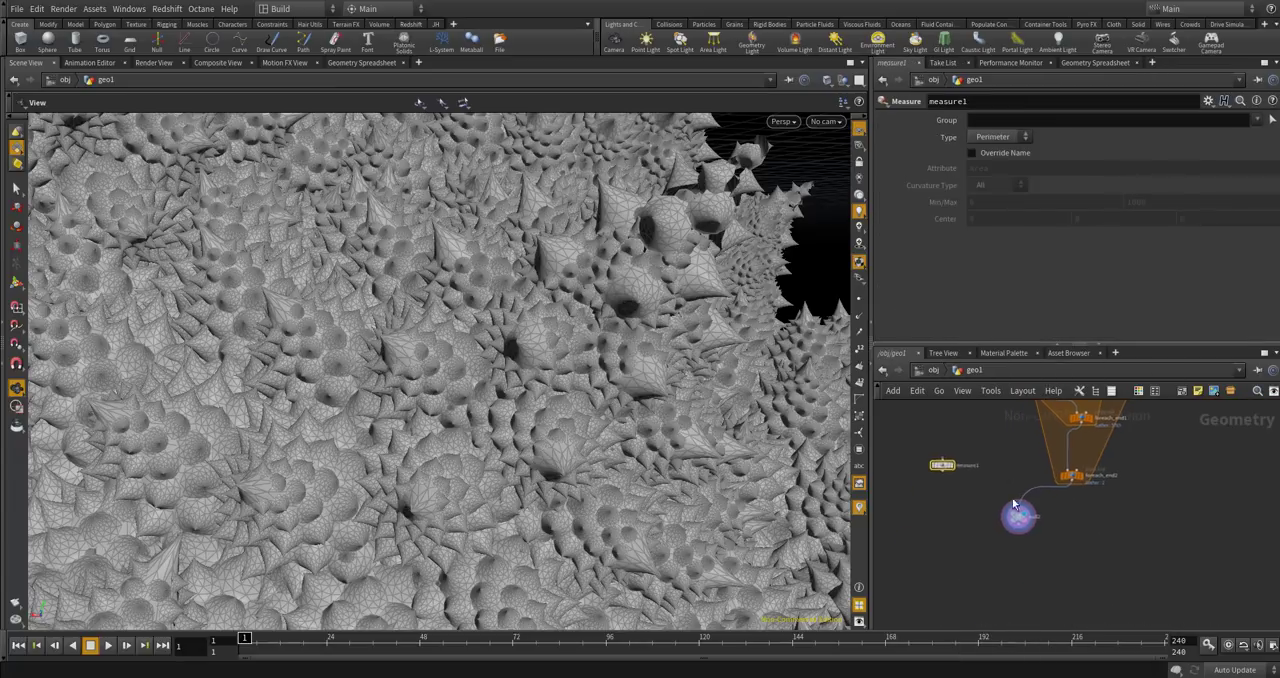
Rename null2 as FRACTAL, colour it orange-yellow, and place it directly below foreach_end2.
{"action": "left_click", "coordinate": [1016, 520]}
{"action": "double_click", "coordinate": [1053, 505]}
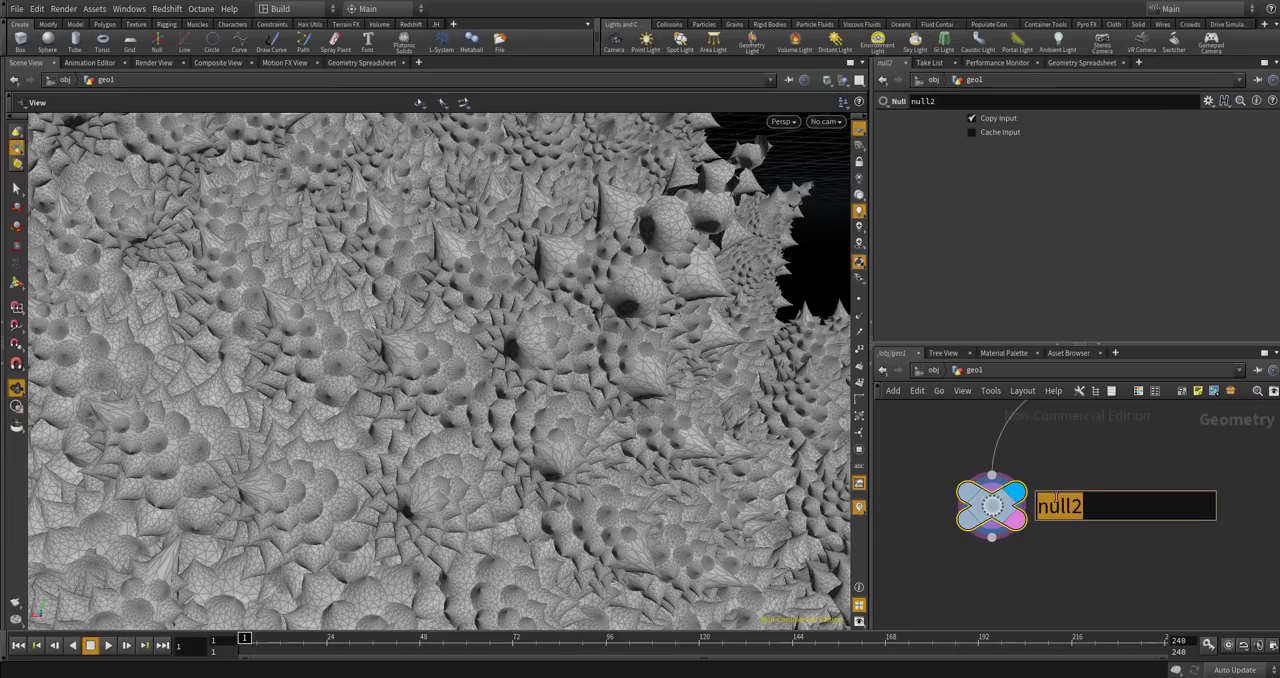
{"action": "type", "text": "FRACTAL"}
{"action": "key", "text": "Return"}
{"action": "key", "text": "c"}
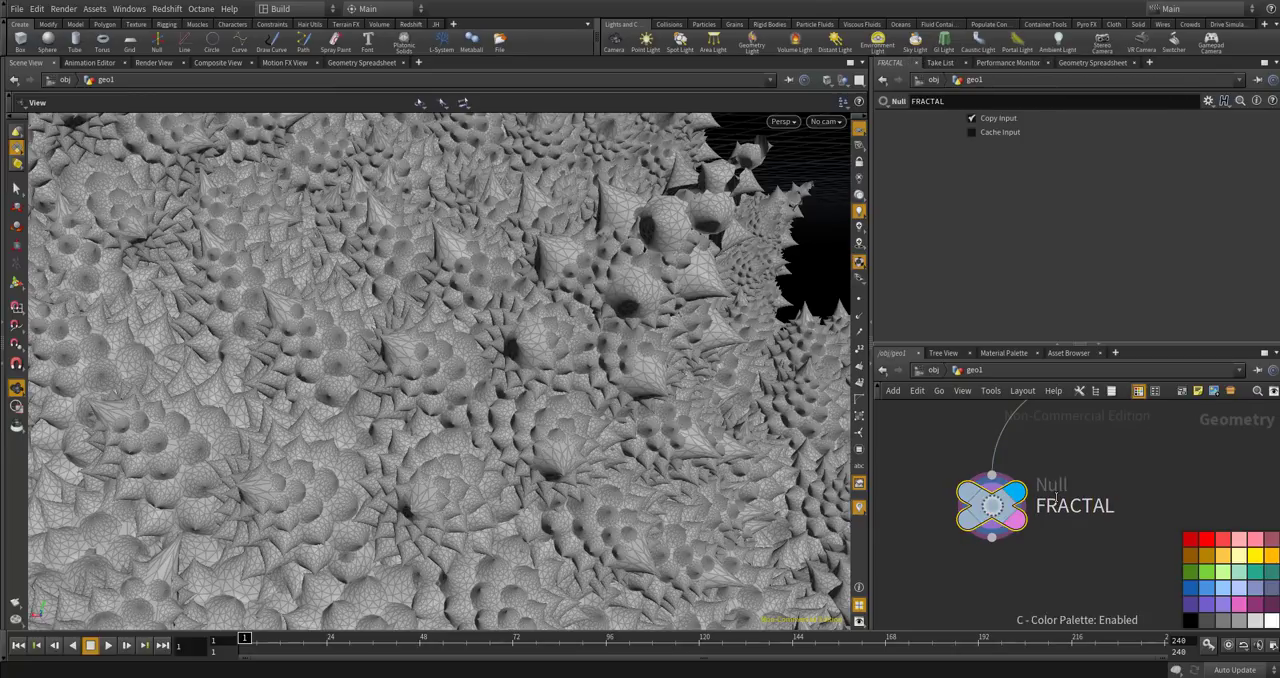
{"action": "left_click", "coordinate": [1270, 560]}
{"action": "scroll", "coordinate": [1040, 520], "scroll_direction": "down", "scroll_amount": 4}
{"action": "left_click_drag", "start_coordinate": [1032, 516], "coordinate": [1117, 498]}
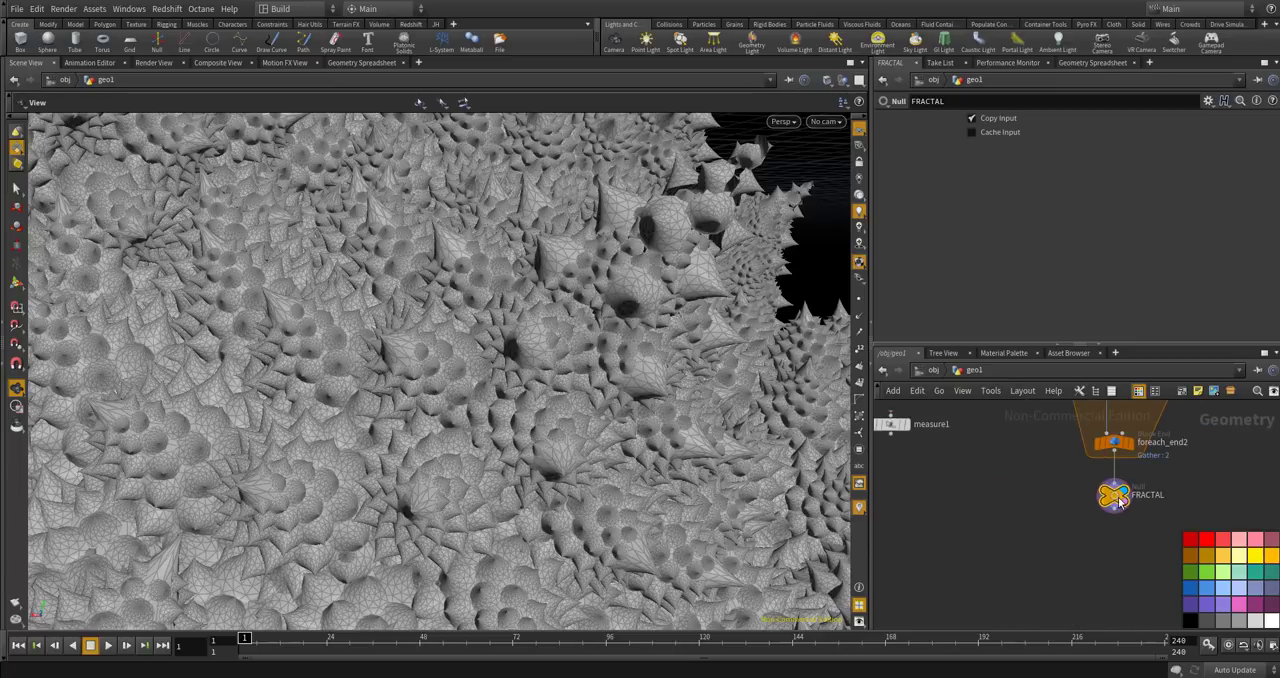
Cancel the wire started toward the Measure node and delete measure1.
{"action": "scroll", "coordinate": [1117, 498], "scroll_direction": "down", "scroll_amount": 4}
{"action": "middle_click_drag", "start_coordinate": [1019, 411], "coordinate": [997, 591]}
{"action": "scroll", "coordinate": [1115, 433], "scroll_direction": "up", "scroll_amount": 2}
{"action": "scroll", "coordinate": [1125, 418], "scroll_direction": "down", "scroll_amount": 1}
{"action": "middle_click_drag", "start_coordinate": [1121, 436], "coordinate": [1100, 527]}
{"action": "scroll", "coordinate": [1053, 449], "scroll_direction": "up", "scroll_amount": 3}
{"action": "left_click", "coordinate": [1050, 445]}
{"action": "scroll", "coordinate": [1068, 490], "scroll_direction": "down", "scroll_amount": 8}
{"action": "scroll", "coordinate": [1078, 575], "scroll_direction": "up", "scroll_amount": 8}
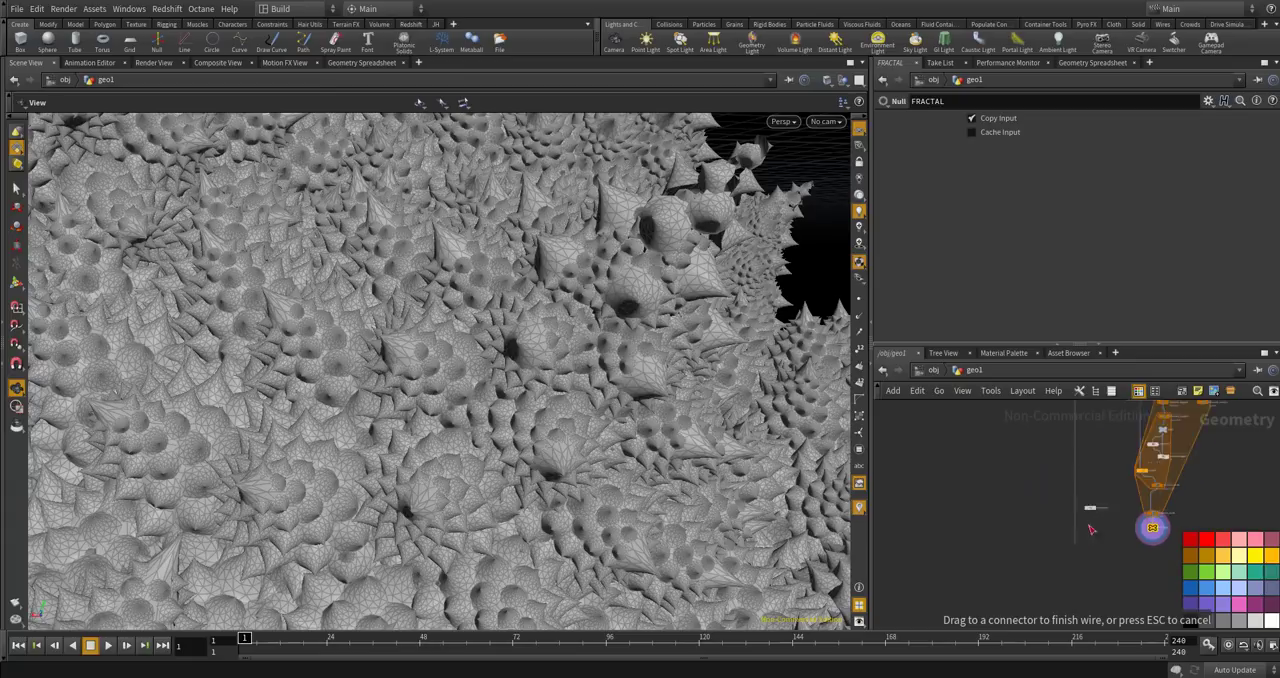
{"action": "scroll", "coordinate": [1095, 482], "scroll_direction": "up", "scroll_amount": 3}
{"action": "key", "text": "Escape"}
{"action": "left_click_drag", "start_coordinate": [1063, 556], "coordinate": [1022, 487]}
{"action": "key", "text": "Delete"}
Add a Merge node in the empty area beside the nested loop blocks.
{"action": "key", "text": "Tab"}
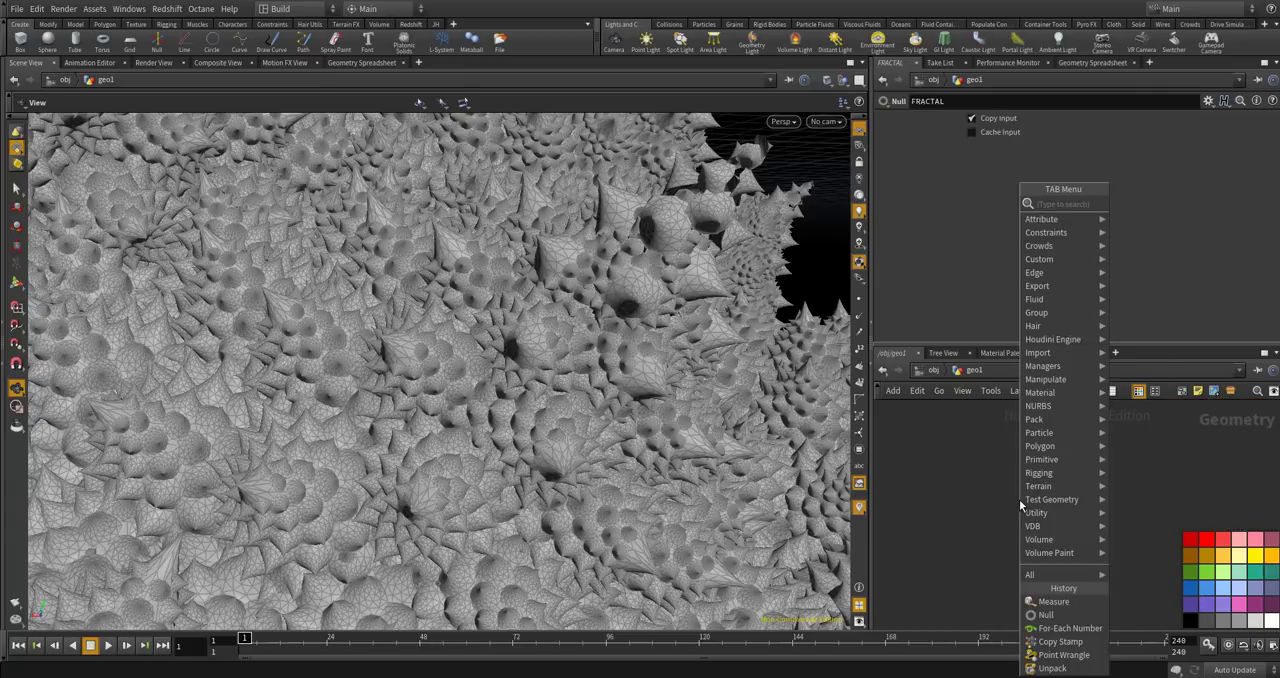
{"action": "type", "text": "me"}
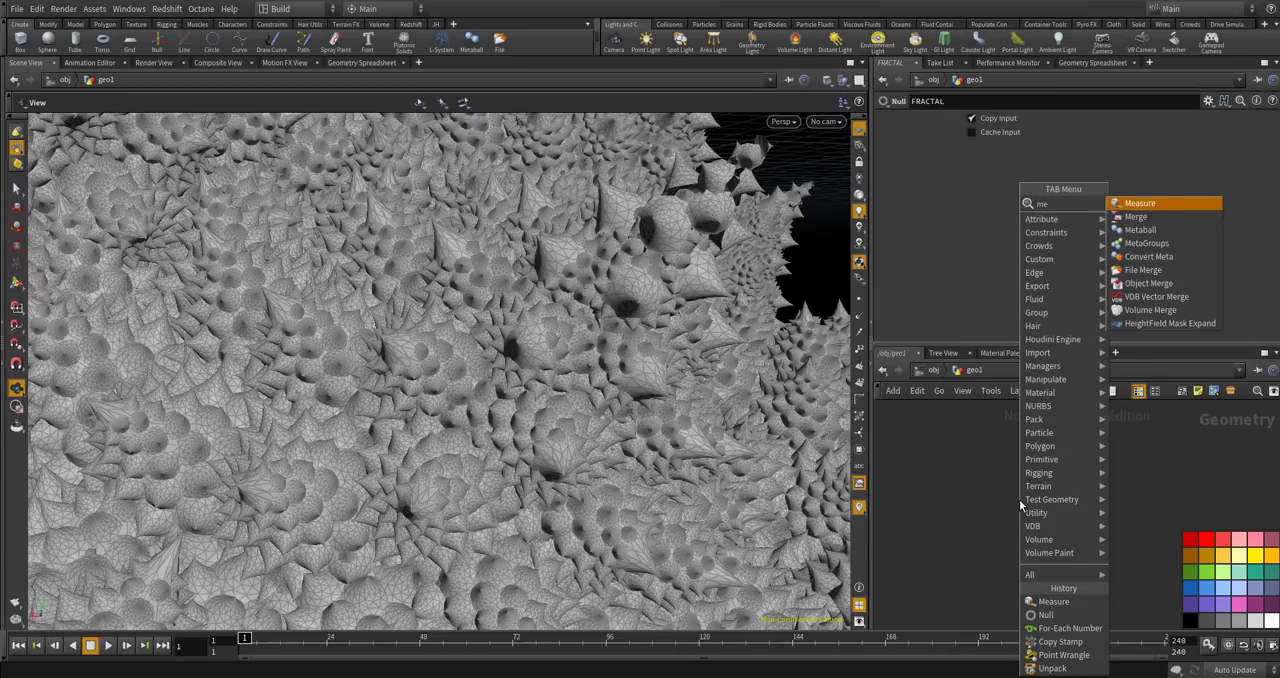
{"action": "key", "text": "BackSpace"}
{"action": "type", "text": "er"}
{"action": "key", "text": "Return"}
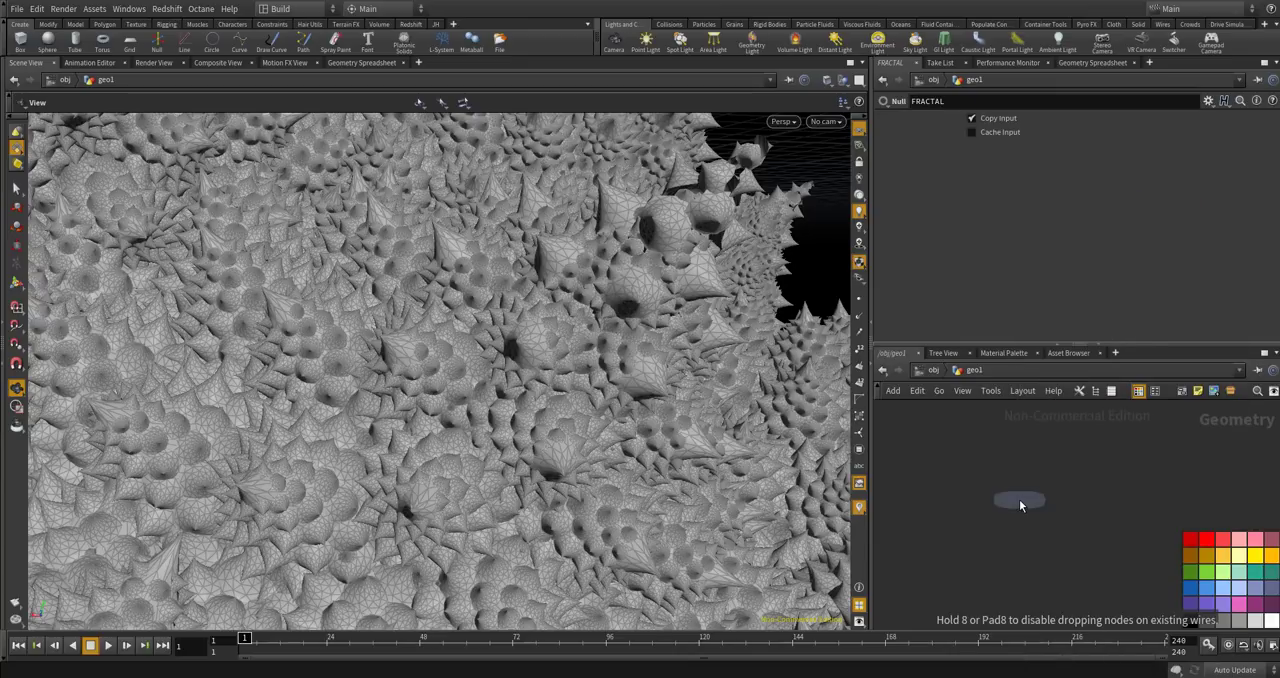
{"action": "left_click", "coordinate": [1032, 540]}
Connect the output of the BASE null to merge2 as its first input.
{"action": "mouse_move", "coordinate": [1032, 495]}
{"action": "middle_mouse_down"}
{"action": "mouse_move", "coordinate": [1028, 556]}
{"action": "mouse_move", "coordinate": [1050, 570]}
{"action": "middle_mouse_up"}
{"action": "middle_click_drag", "start_coordinate": [1089, 413], "coordinate": [1094, 473]}
{"action": "left_click_drag", "start_coordinate": [1092, 458], "coordinate": [1031, 468]}
{"action": "left_click", "coordinate": [1032, 473]}
{"action": "scroll", "coordinate": [1045, 480], "scroll_direction": "down", "scroll_amount": 3}
{"action": "middle_click_drag", "start_coordinate": [1045, 612], "coordinate": [1059, 592]}
{"action": "left_click", "coordinate": [1090, 607]}
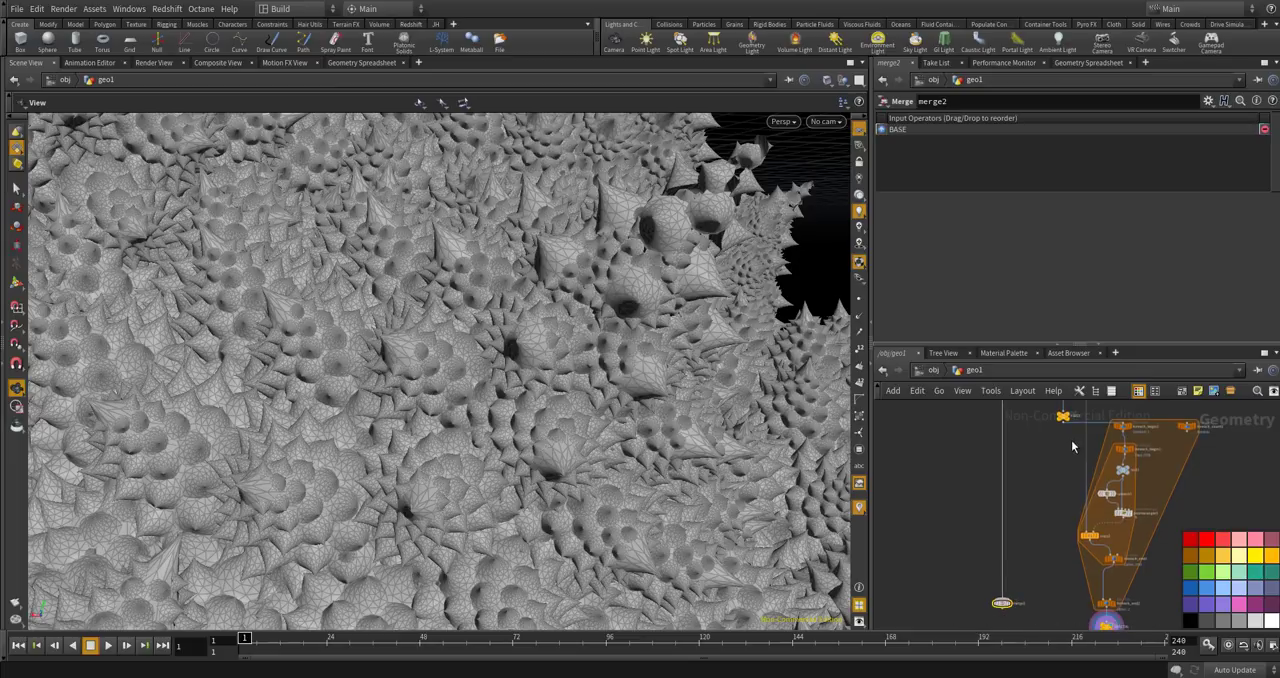
Connect the output of the FIRST null to merge2 as its second input.
{"action": "scroll", "coordinate": [1066, 452], "scroll_direction": "up", "scroll_amount": 5}
{"action": "left_click", "coordinate": [1048, 455]}
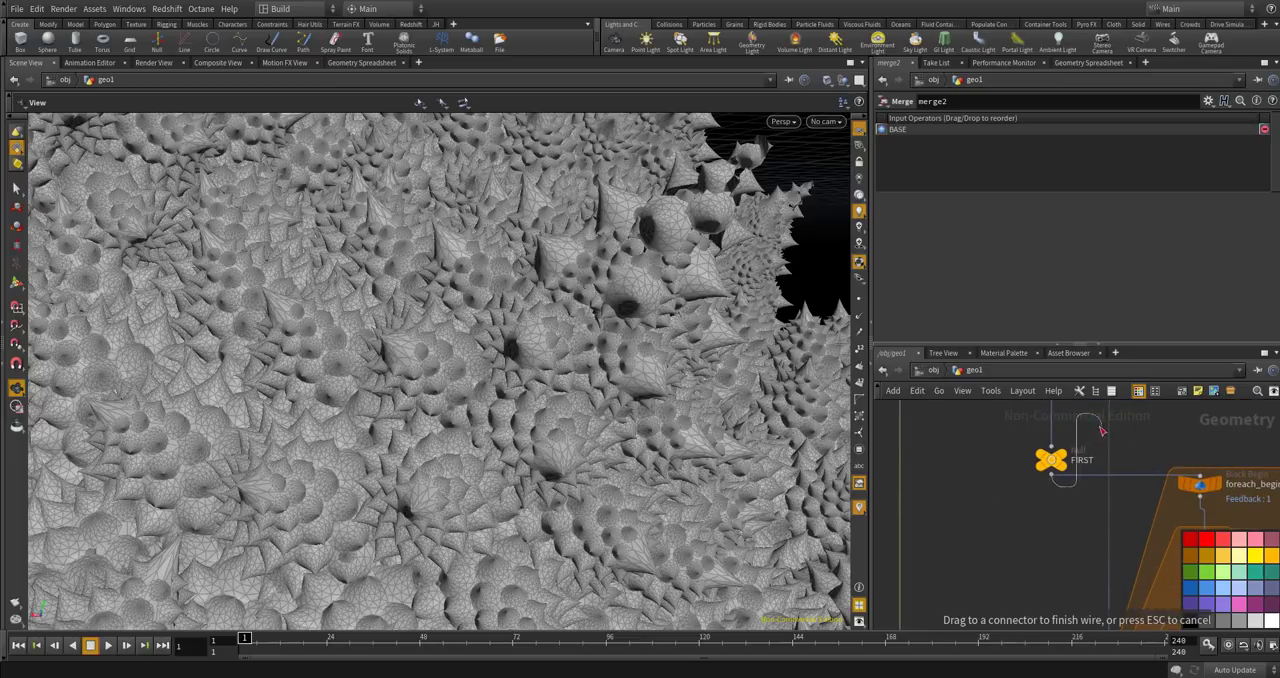
{"action": "scroll", "coordinate": [1058, 530], "scroll_direction": "down", "scroll_amount": 5}
{"action": "scroll", "coordinate": [1058, 532], "scroll_direction": "up", "scroll_amount": 2}
{"action": "left_click", "coordinate": [1045, 595]}
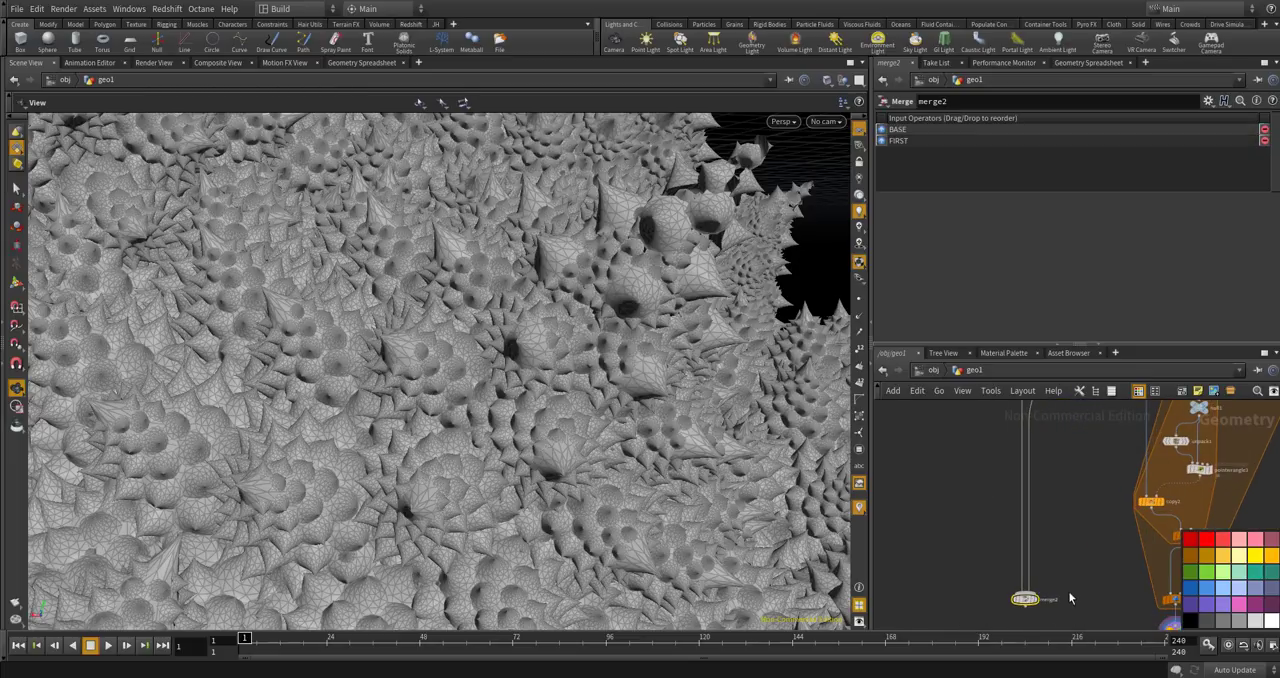
Connect the output of the FRACTAL null to merge2 as its third input.
{"action": "middle_click_drag", "start_coordinate": [1071, 600], "coordinate": [1046, 480]}
{"action": "scroll", "coordinate": [1050, 490], "scroll_direction": "up", "scroll_amount": 2}
{"action": "left_click_drag", "start_coordinate": [1071, 535], "coordinate": [1102, 562]}
{"action": "scroll", "coordinate": [1202, 517], "scroll_direction": "up", "scroll_amount": 2}
{"action": "middle_click_drag", "start_coordinate": [1202, 517], "coordinate": [1153, 493]}
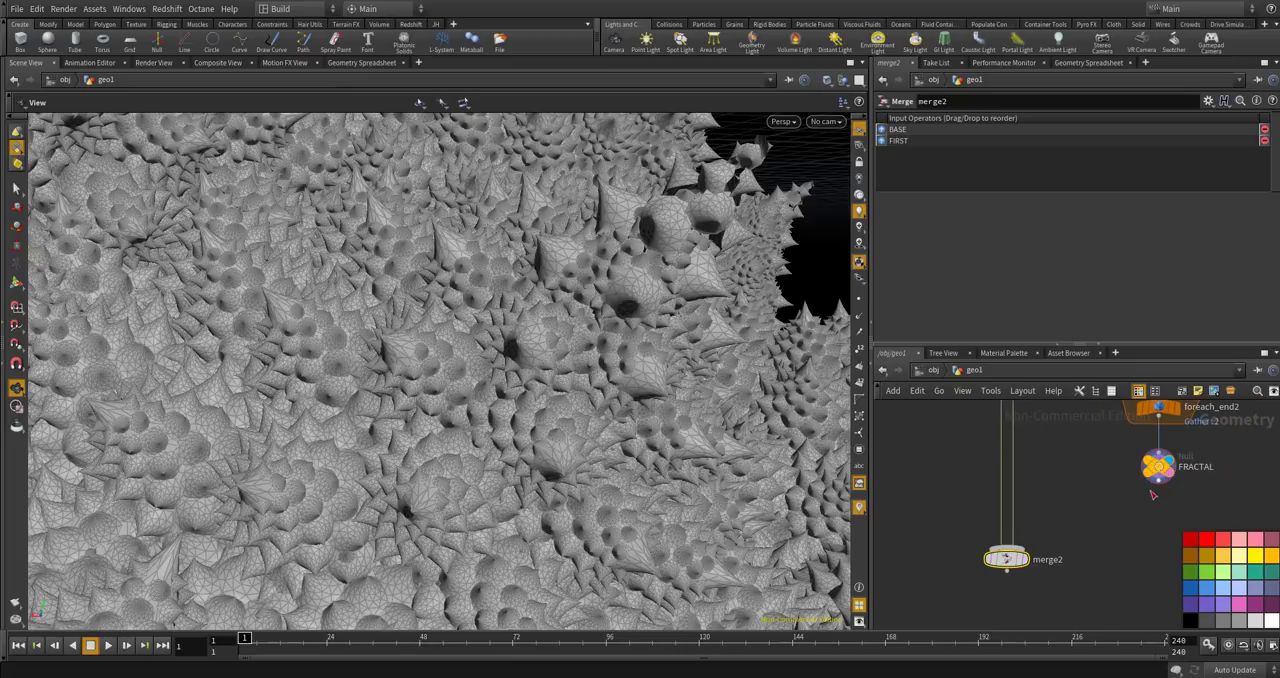
{"action": "left_click", "coordinate": [1006, 558]}
Display the output of merge2 and examine the combined cones up close and from farther away.
{"action": "scroll", "coordinate": [1003, 560], "scroll_direction": "up", "scroll_amount": 3}
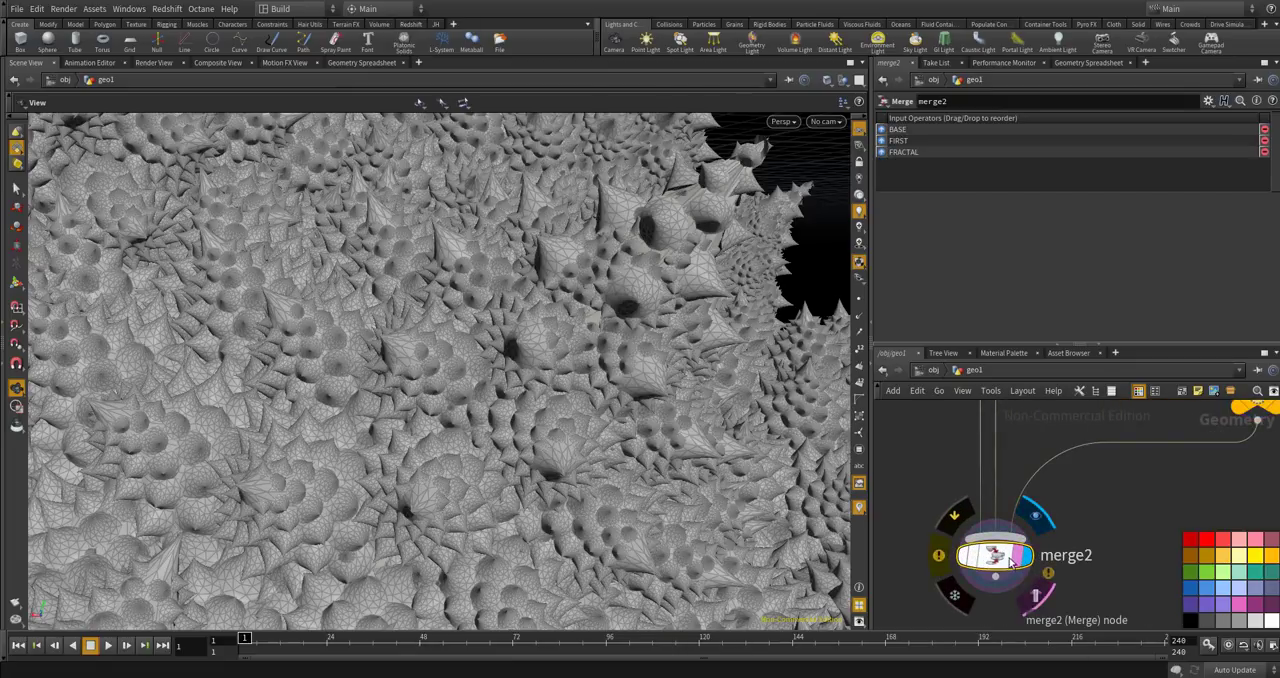
{"action": "scroll", "coordinate": [645, 355], "scroll_direction": "down", "scroll_amount": 2}
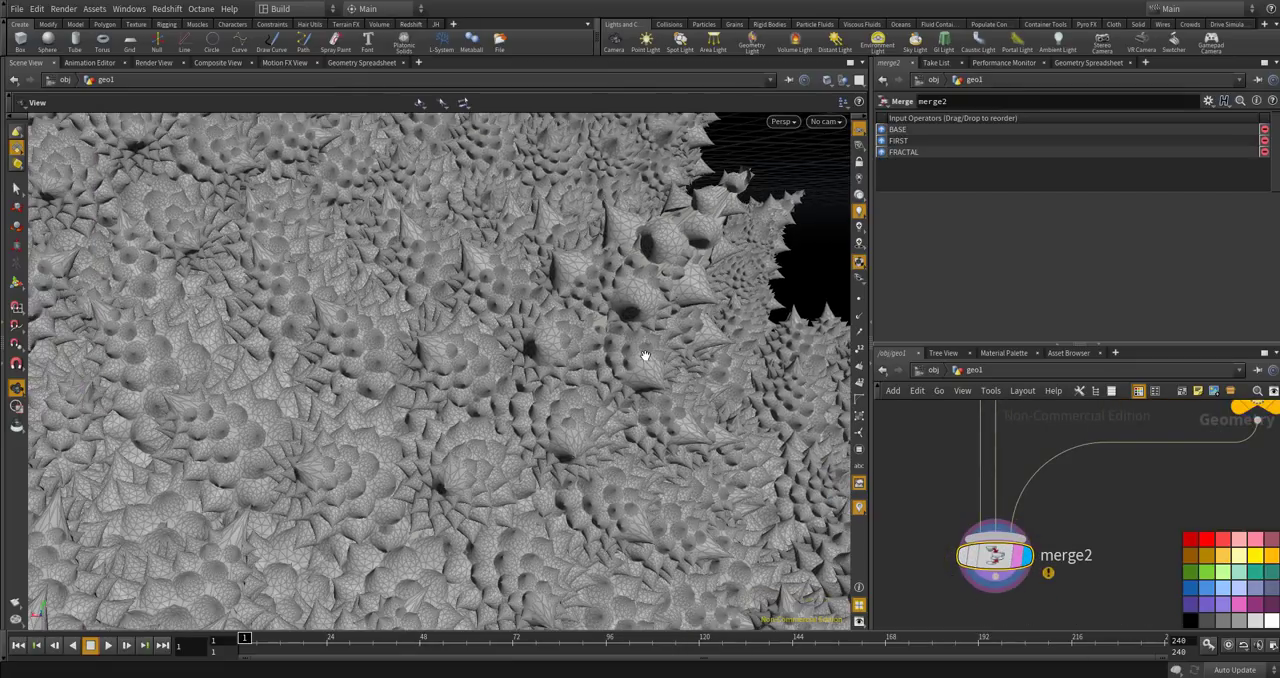
{"action": "scroll", "coordinate": [610, 298], "scroll_direction": "up", "scroll_amount": 6}
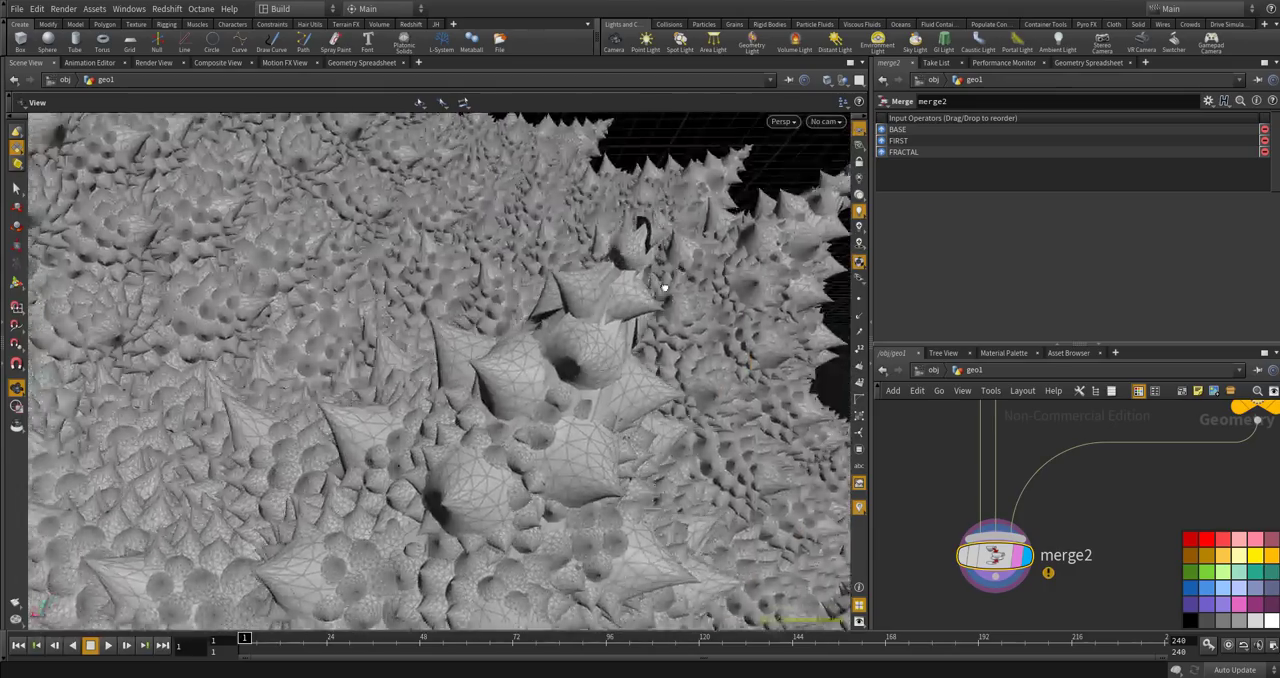
{"action": "left_click_drag", "start_coordinate": [665, 288], "coordinate": [563, 254]}
{"action": "scroll", "coordinate": [623, 349], "scroll_direction": "down", "scroll_amount": 3}
{"action": "scroll", "coordinate": [590, 375], "scroll_direction": "down", "scroll_amount": 4}
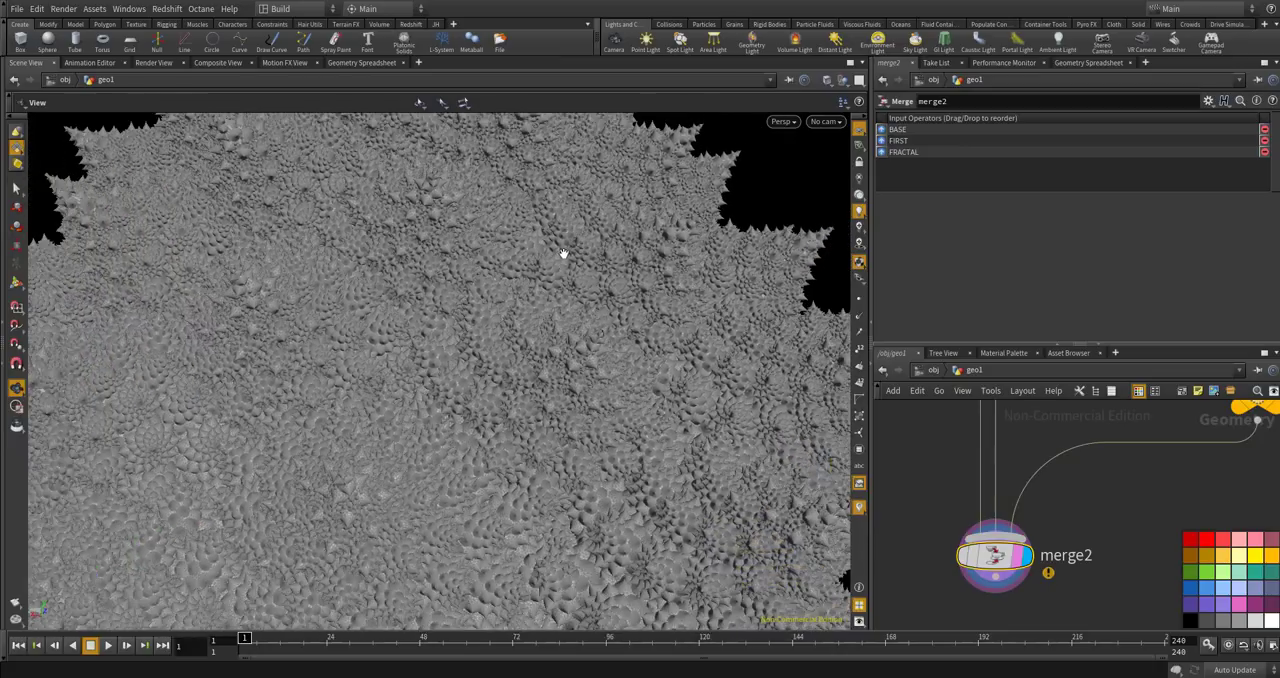
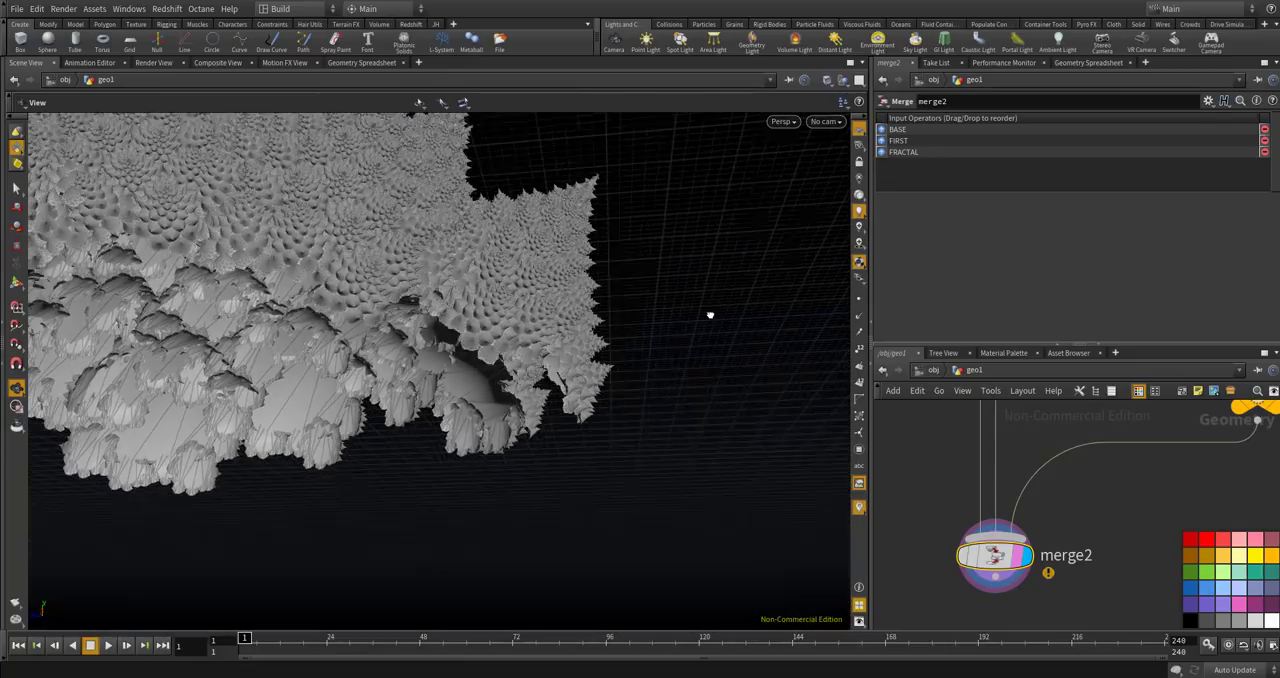
Examine the underside of the merged cones, and display the BASE null on its own.
{"action": "left_click_drag", "start_coordinate": [588, 359], "coordinate": [470, 292]}
{"action": "scroll", "coordinate": [956, 582], "scroll_direction": "down", "scroll_amount": 5}
{"action": "scroll", "coordinate": [962, 588], "scroll_direction": "down", "scroll_amount": 3}
{"action": "middle_click_drag", "start_coordinate": [968, 484], "coordinate": [958, 570]}
{"action": "scroll", "coordinate": [973, 512], "scroll_direction": "up", "scroll_amount": 8}
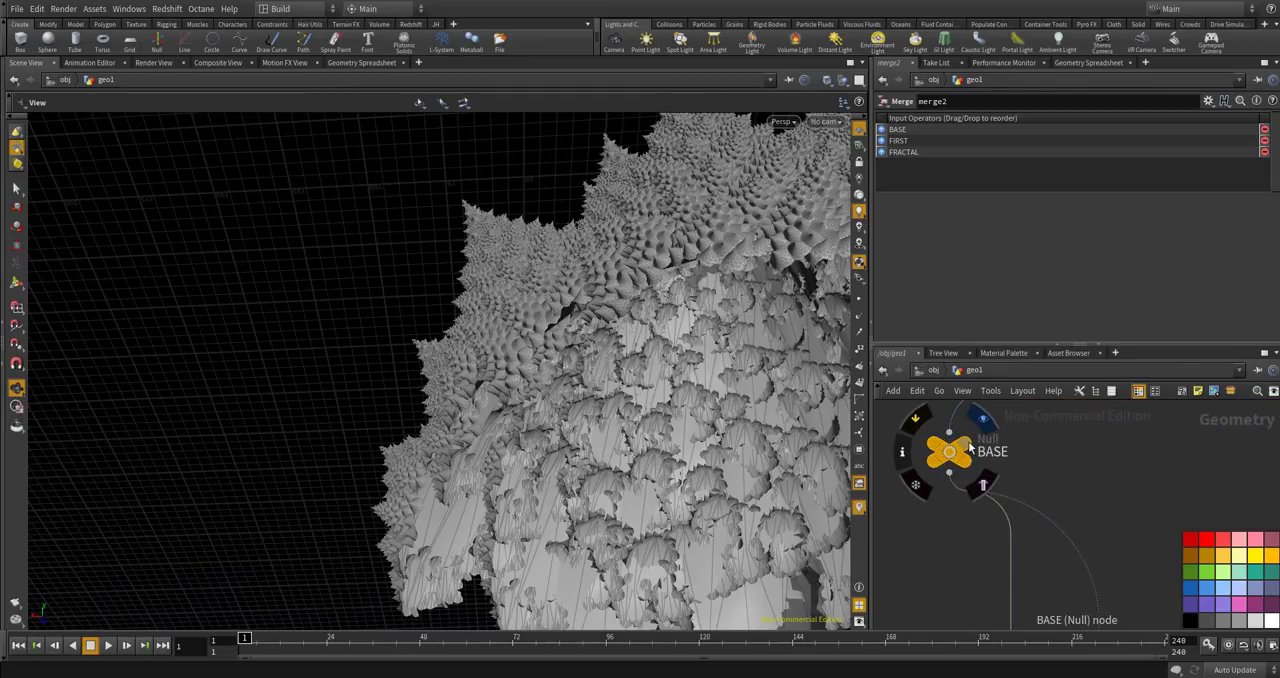
{"action": "left_click", "coordinate": [967, 456]}
{"action": "scroll", "coordinate": [966, 465], "scroll_direction": "down", "scroll_amount": 5}
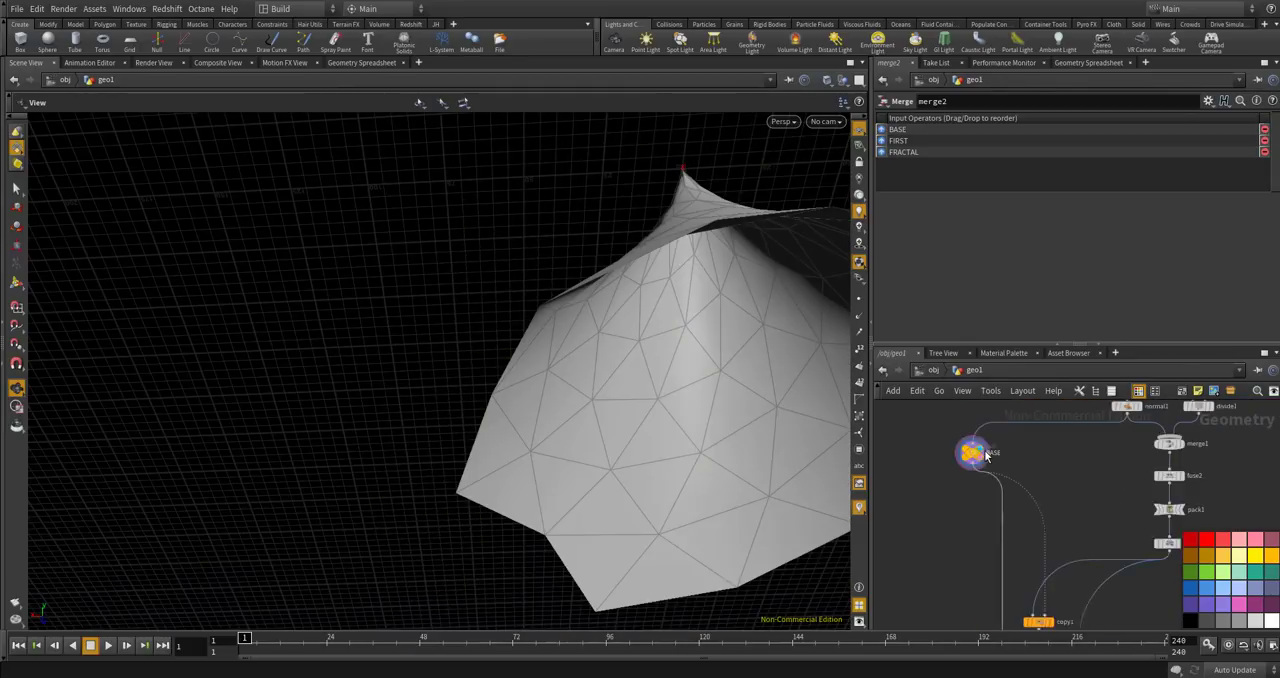
Rewire the BASE null's input to the output of fuse2, and check the cone's shape from below.
{"action": "middle_click_drag", "start_coordinate": [1088, 458], "coordinate": [1035, 466]}
{"action": "scroll", "coordinate": [1040, 465], "scroll_direction": "up", "scroll_amount": 2}
{"action": "mouse_move", "coordinate": [1073, 528]}
{"action": "middle_mouse_down"}
{"action": "mouse_move", "coordinate": [1060, 508]}
{"action": "mouse_move", "coordinate": [1072, 535]}
{"action": "middle_mouse_up"}
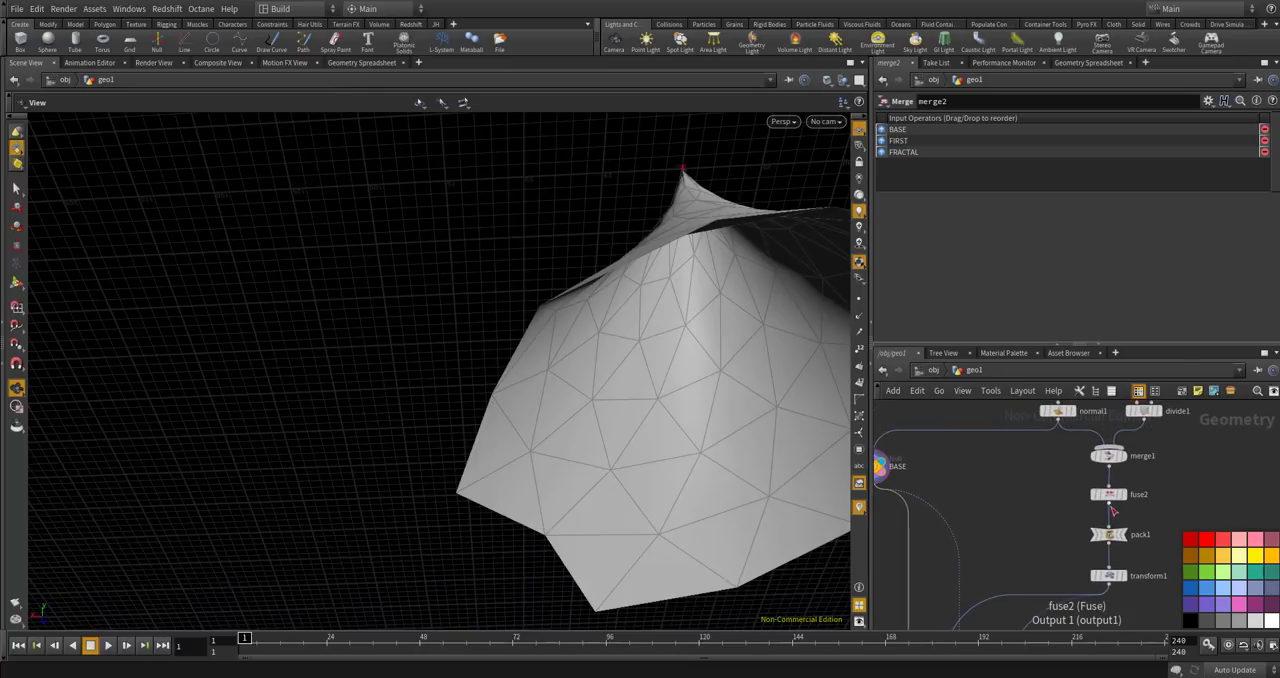
{"action": "left_click", "coordinate": [1108, 502]}
{"action": "left_click", "coordinate": [889, 451]}
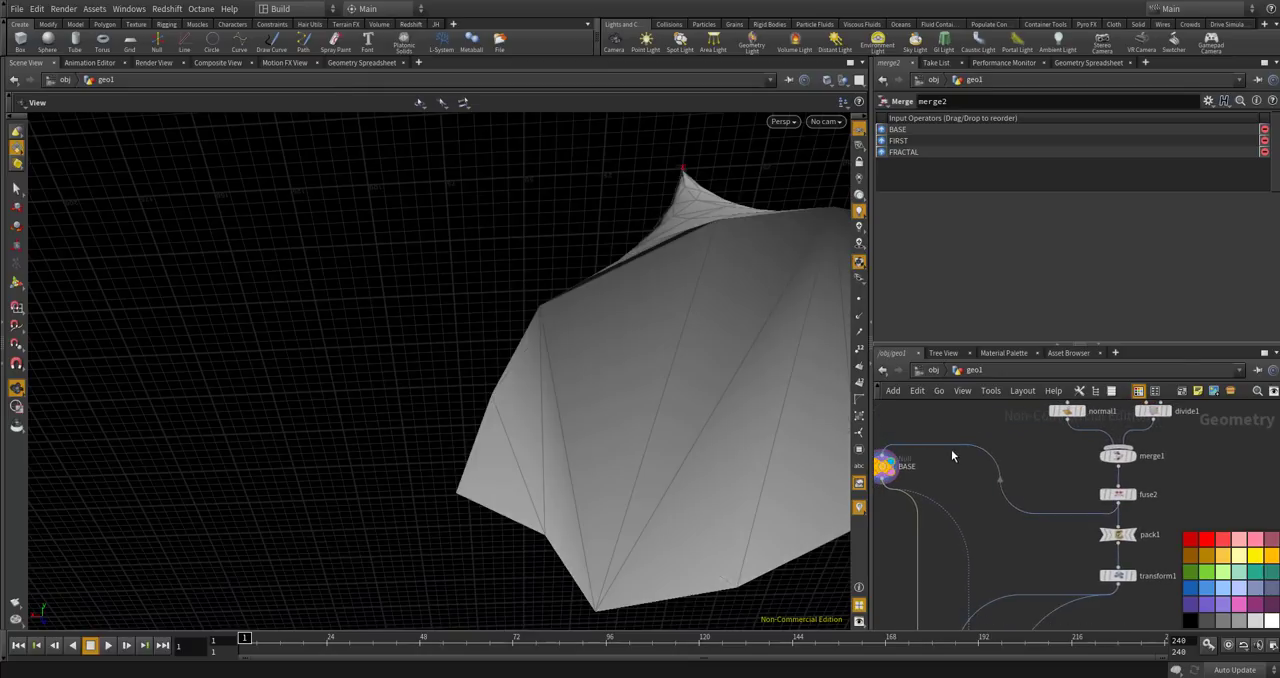
{"action": "left_click_drag", "start_coordinate": [603, 372], "coordinate": [645, 407]}
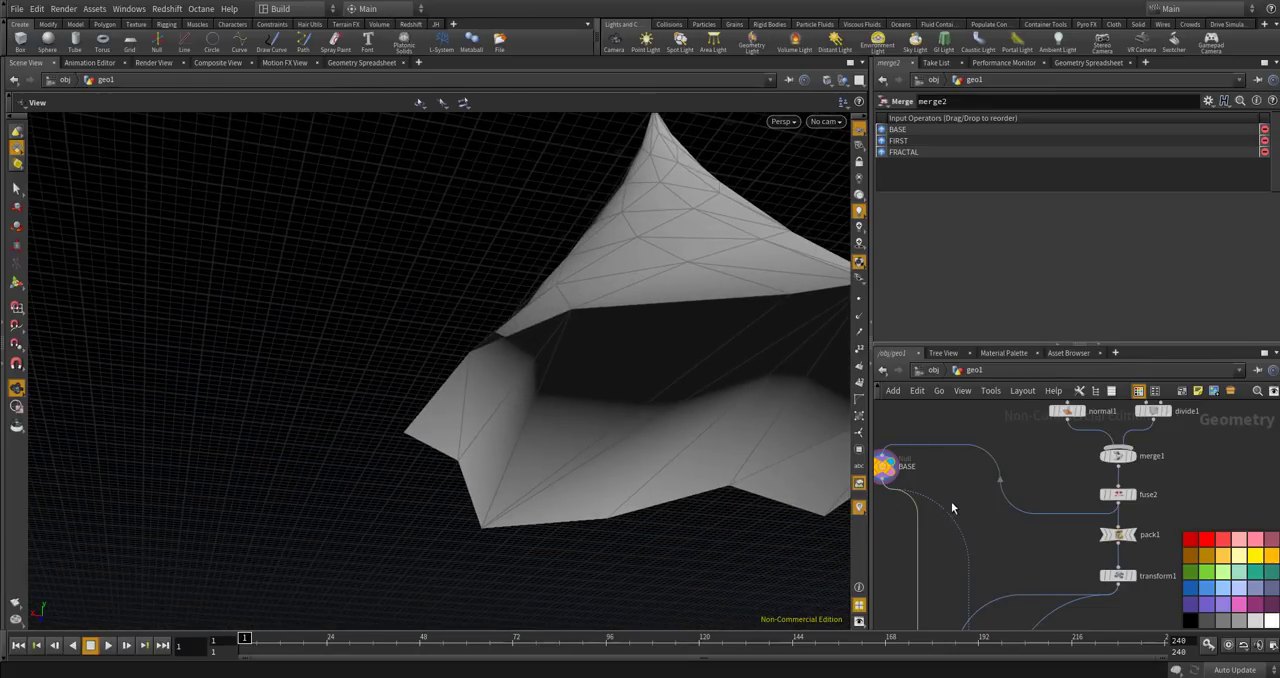
Examine the node wiring from BASE and transform1 through copy1 and FIRST towards the nested loops.
{"action": "middle_click_drag", "start_coordinate": [953, 503], "coordinate": [988, 446]}
{"action": "scroll", "coordinate": [989, 447], "scroll_direction": "down", "scroll_amount": 4}
{"action": "scroll", "coordinate": [987, 484], "scroll_direction": "up", "scroll_amount": 3}
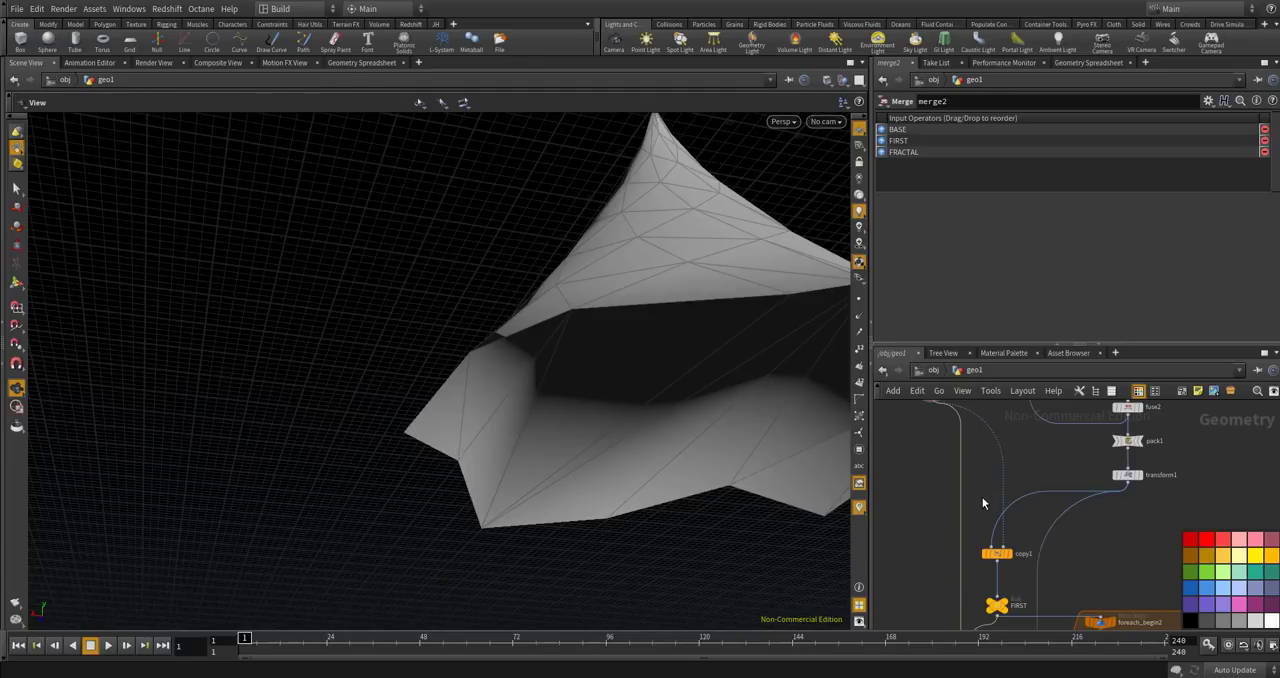
{"action": "scroll", "coordinate": [983, 499], "scroll_direction": "down", "scroll_amount": 2}
{"action": "middle_click_drag", "start_coordinate": [986, 477], "coordinate": [990, 493]}
{"action": "scroll", "coordinate": [966, 452], "scroll_direction": "up", "scroll_amount": 3}
{"action": "left_click_drag", "start_coordinate": [953, 431], "coordinate": [984, 496]}
{"action": "scroll", "coordinate": [976, 450], "scroll_direction": "down", "scroll_amount": 2}
{"action": "scroll", "coordinate": [975, 450], "scroll_direction": "down", "scroll_amount": 3}
{"action": "scroll", "coordinate": [987, 571], "scroll_direction": "up", "scroll_amount": 2}
{"action": "scroll", "coordinate": [996, 464], "scroll_direction": "up", "scroll_amount": 3}
{"action": "scroll", "coordinate": [982, 535], "scroll_direction": "down", "scroll_amount": 3}
{"action": "middle_click_drag", "start_coordinate": [981, 537], "coordinate": [993, 591]}
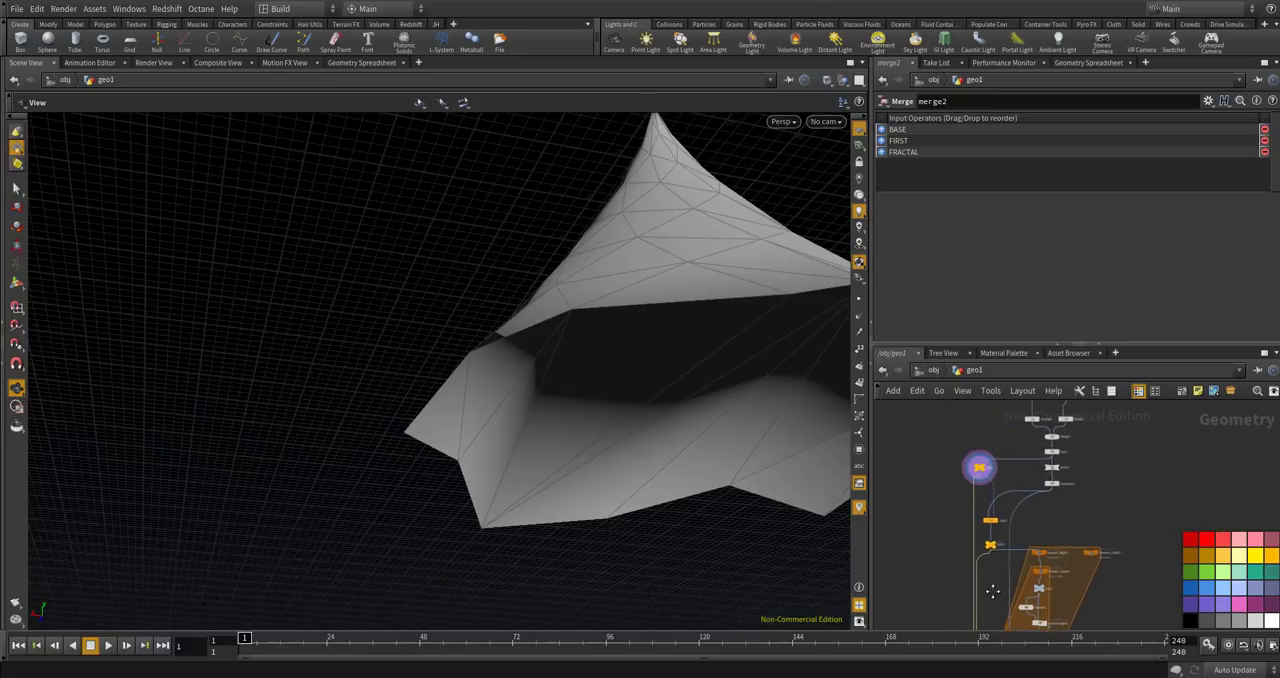
{"action": "scroll", "coordinate": [987, 498], "scroll_direction": "up", "scroll_amount": 3}
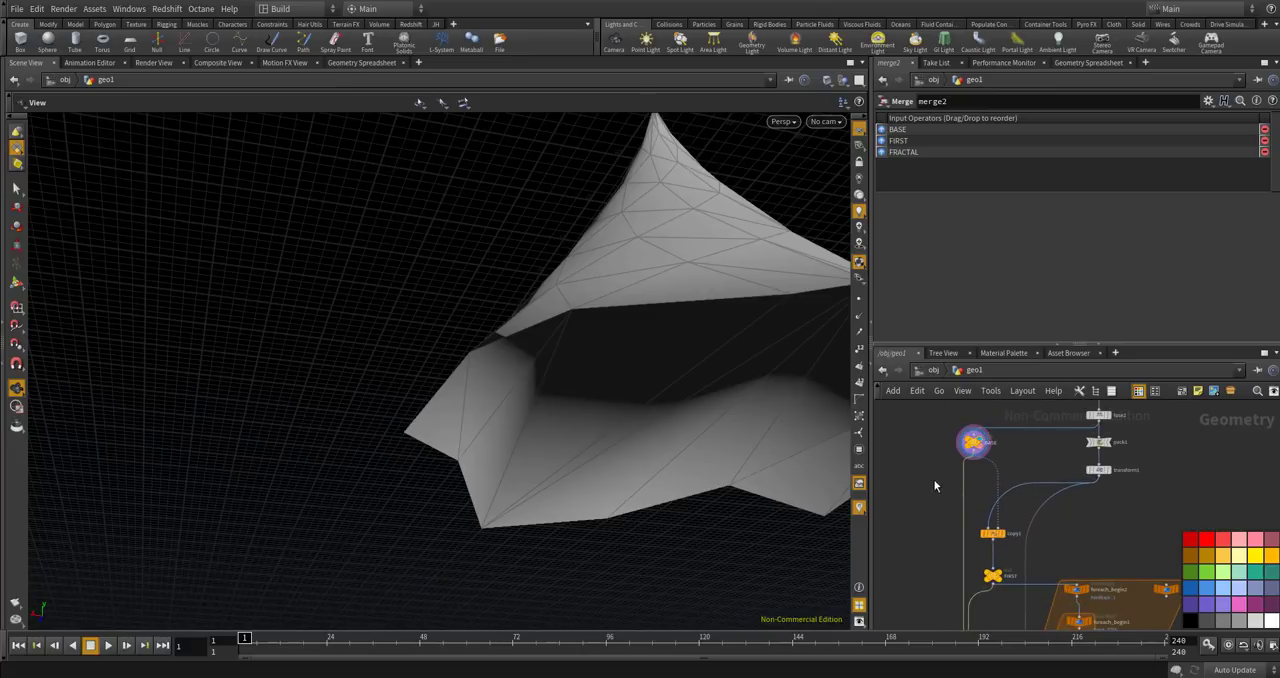
{"action": "scroll", "coordinate": [938, 481], "scroll_direction": "up", "scroll_amount": 1}
{"action": "scroll", "coordinate": [1010, 453], "scroll_direction": "down", "scroll_amount": 1}
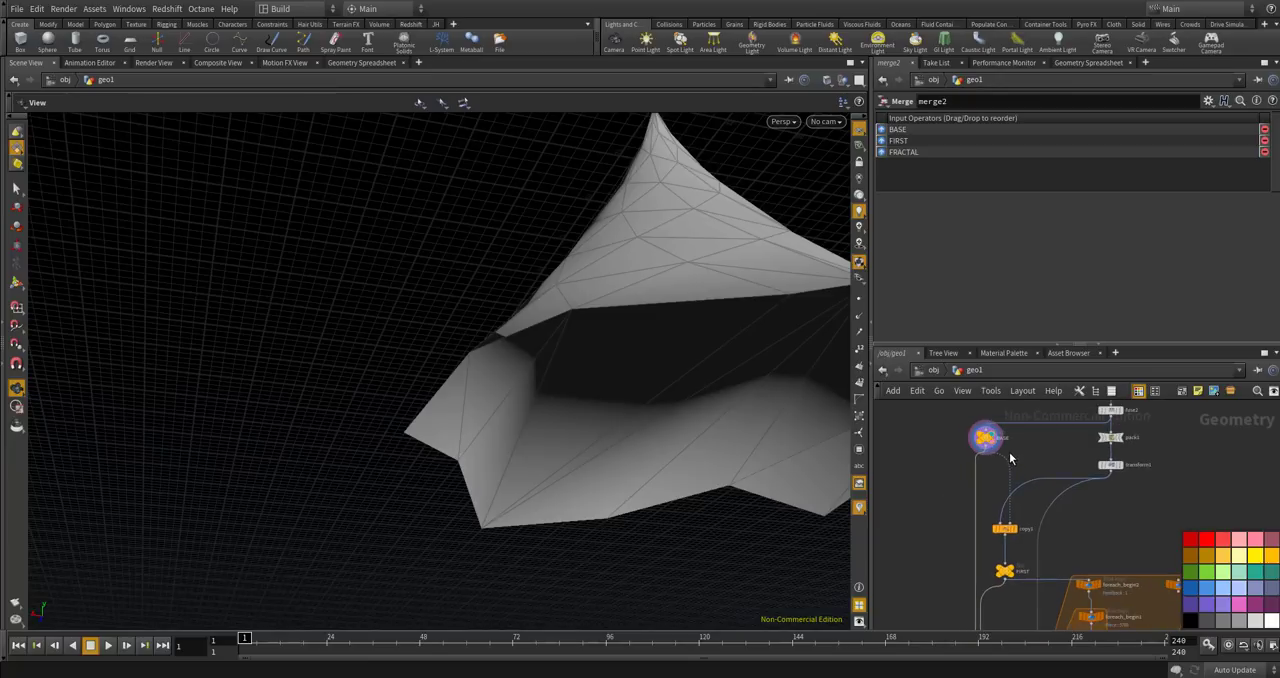
Display the output of merge2 again and frame the whole broccoli in the viewport.
{"action": "scroll", "coordinate": [1007, 443], "scroll_direction": "down", "scroll_amount": 2}
{"action": "middle_click_drag", "start_coordinate": [1002, 615], "coordinate": [1005, 535]}
{"action": "scroll", "coordinate": [1010, 570], "scroll_direction": "up", "scroll_amount": 3}
{"action": "left_click", "coordinate": [1026, 569]}
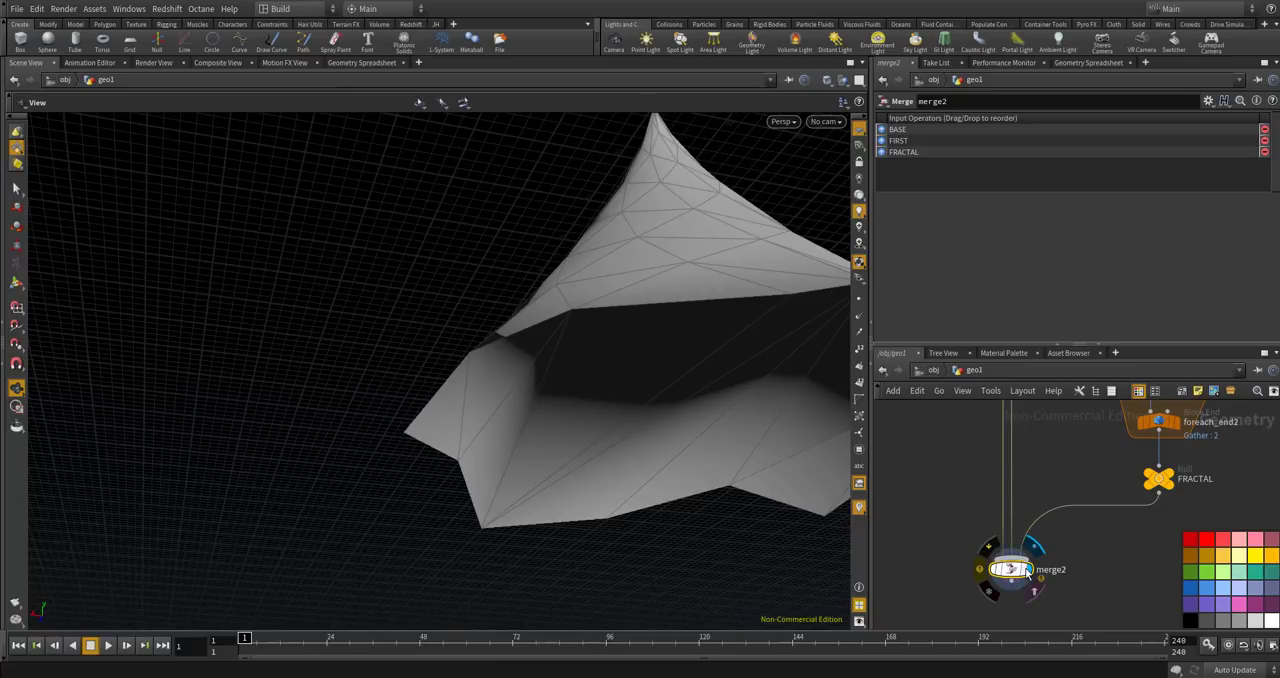
{"action": "left_click_drag", "start_coordinate": [640, 314], "coordinate": [634, 360]}
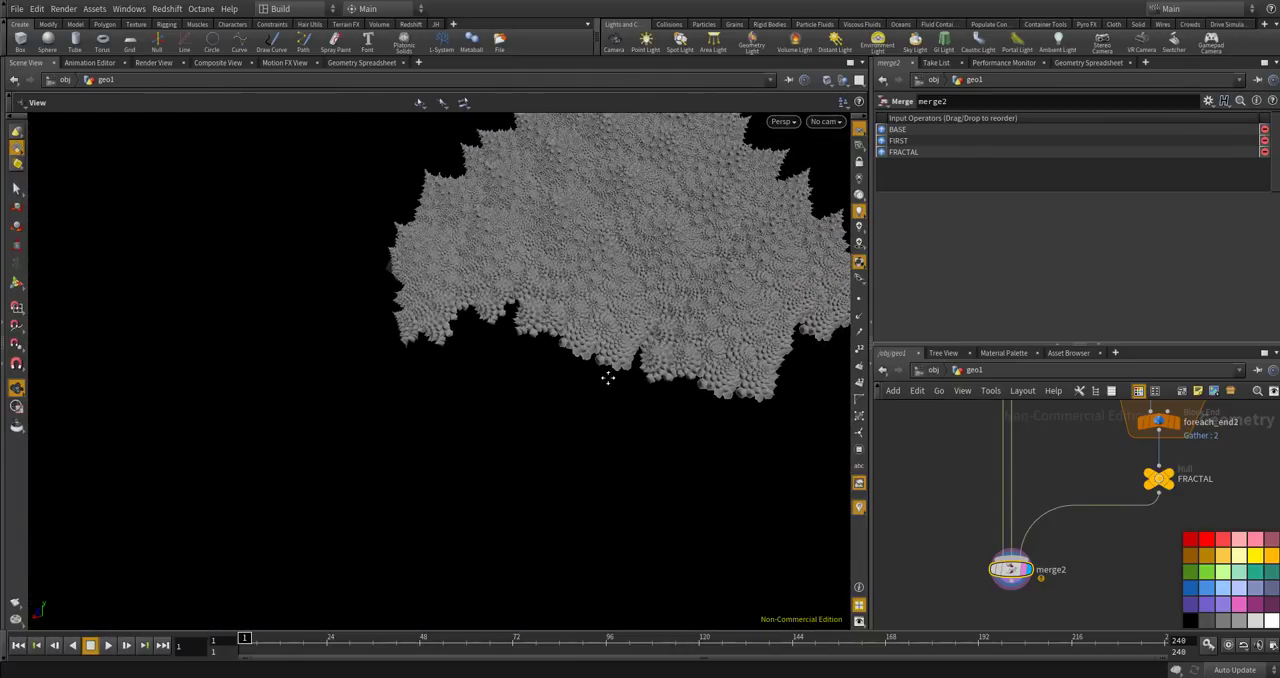
{"action": "key", "text": "h"}
{"action": "scroll", "coordinate": [940, 523], "scroll_direction": "down", "scroll_amount": 1}
{"action": "scroll", "coordinate": [960, 530], "scroll_direction": "up", "scroll_amount": 3}
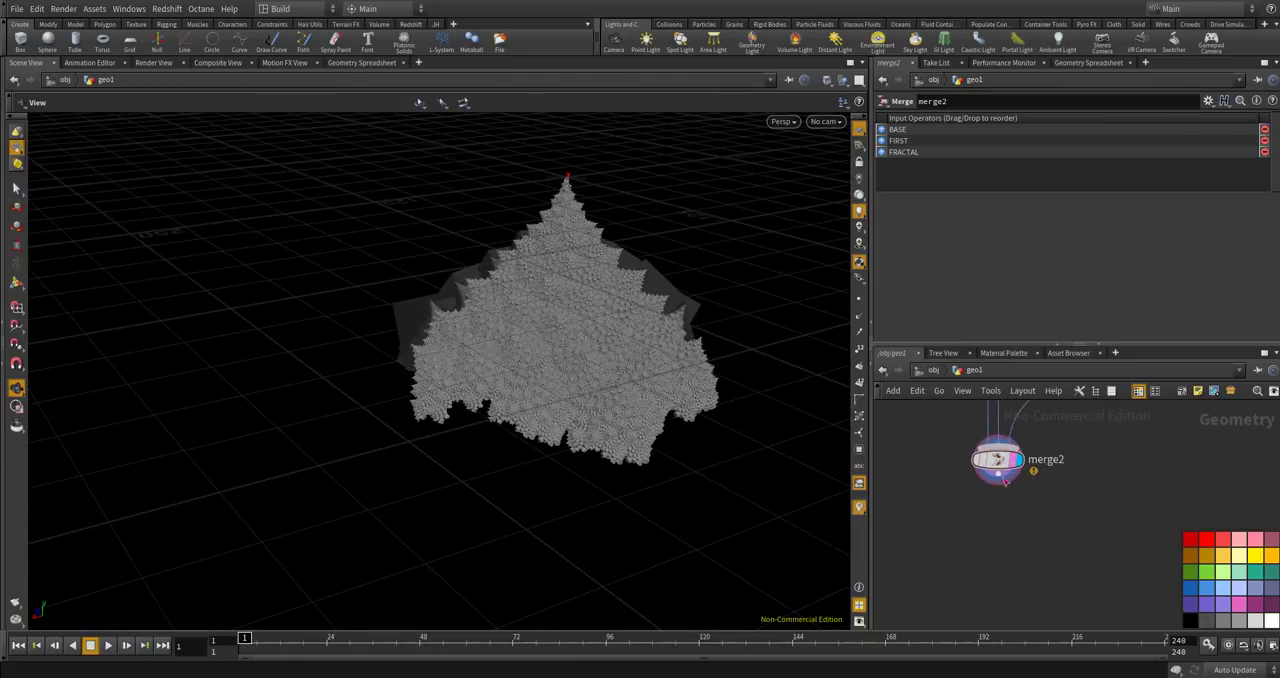
Add a VDB from Polygons node directly below merge2.
{"action": "key", "text": "Tab"}
{"action": "type", "text": "vd"}
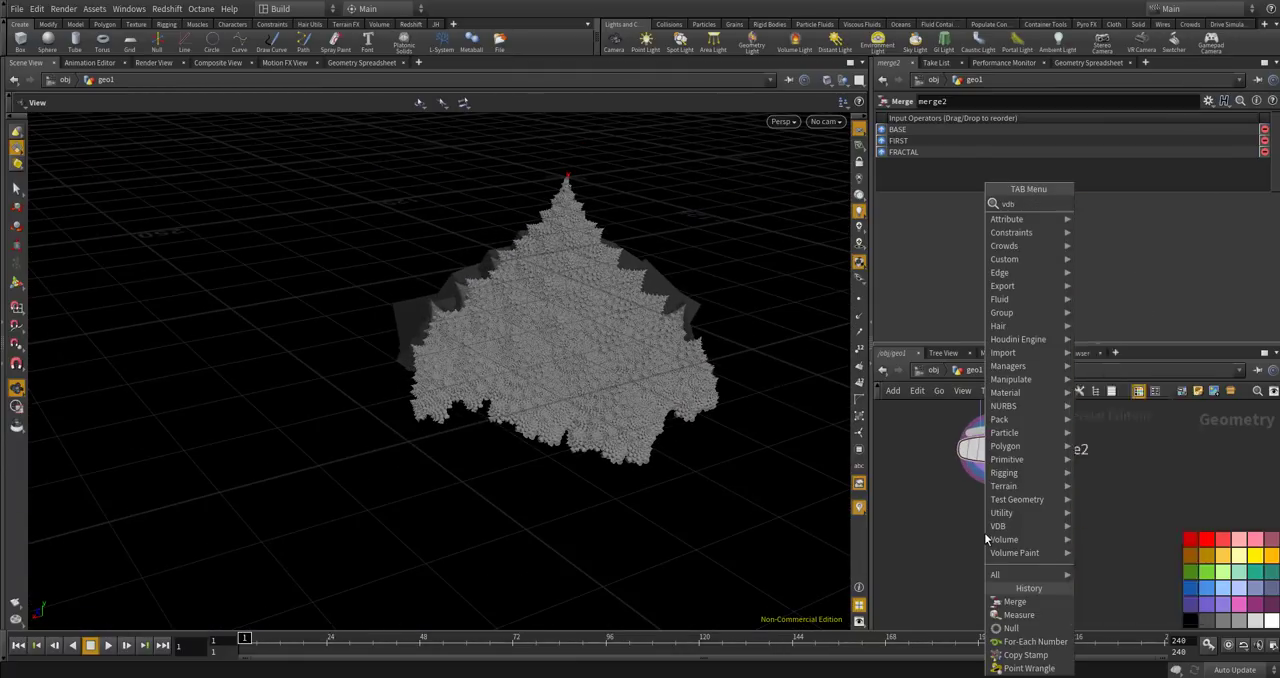
{"action": "type", "text": "b"}
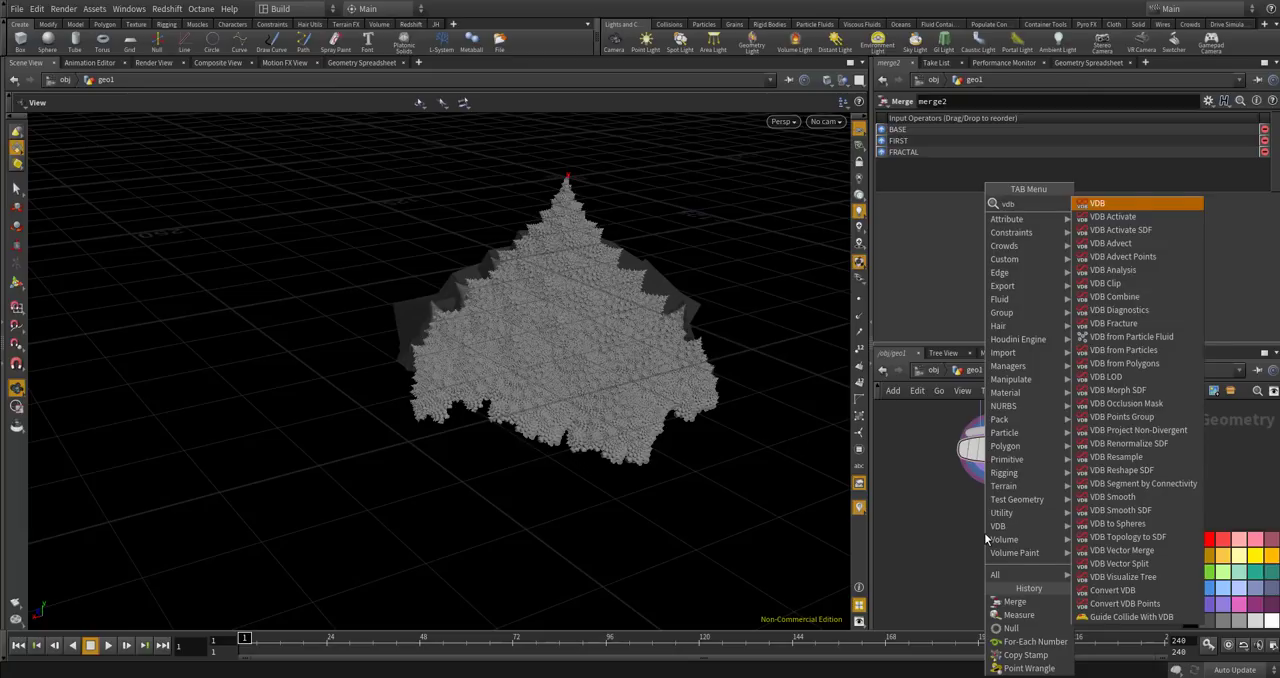
{"action": "type", "text": " from poly"}
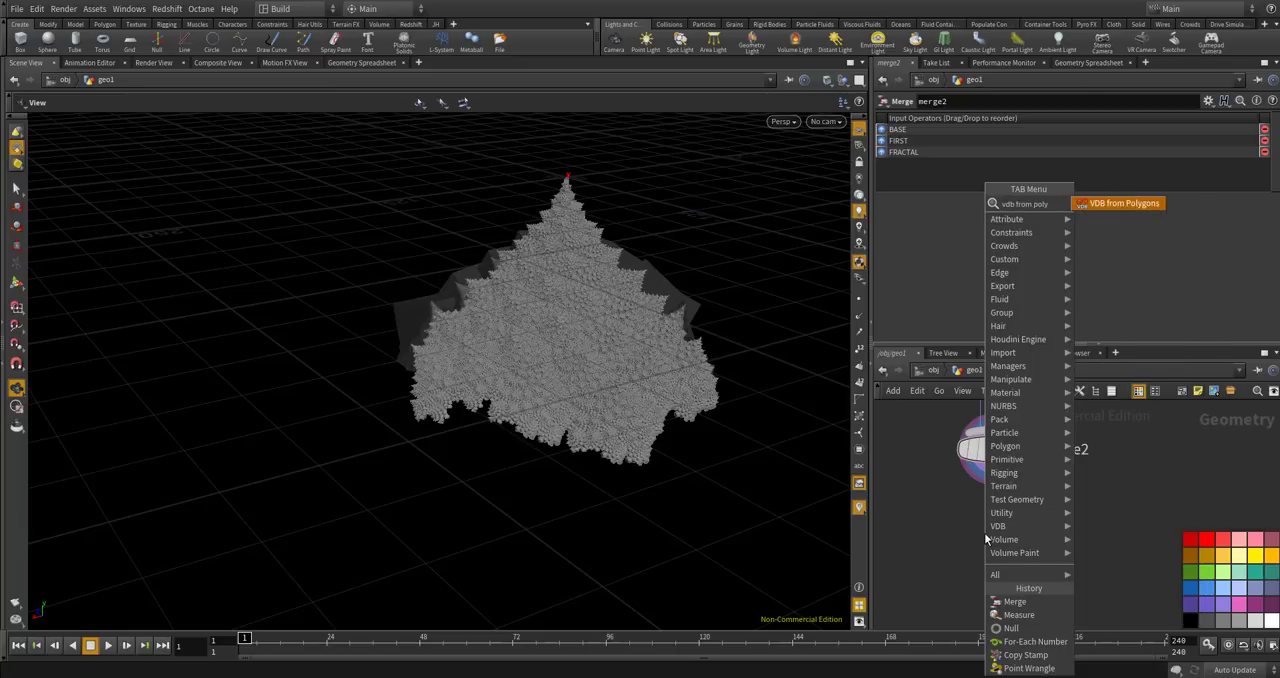
{"action": "key", "text": "Return"}
{"action": "left_click", "coordinate": [988, 535]}
{"action": "scroll", "coordinate": [1005, 510], "scroll_direction": "up", "scroll_amount": 2}
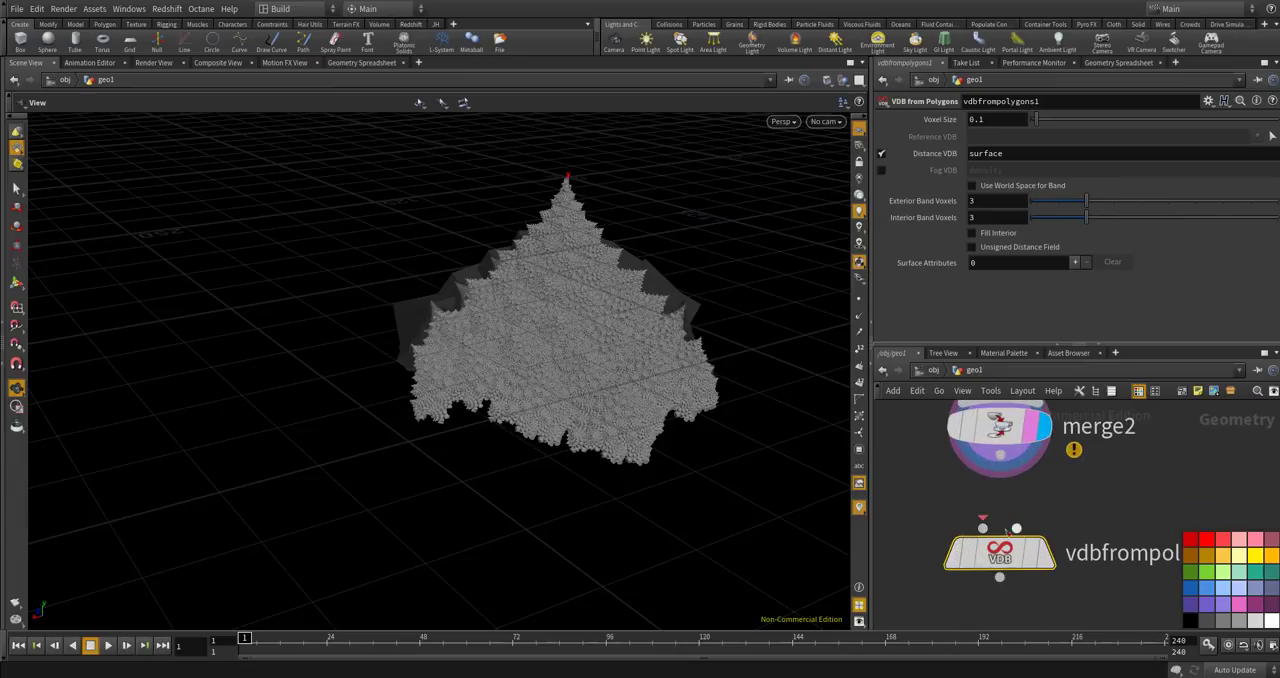
Feed merge2 into the displayed VDB from Polygons node with a voxel size of 0.2, and save the scene.
{"action": "left_click", "coordinate": [990, 119]}
{"action": "left_click_drag", "start_coordinate": [1000, 458], "coordinate": [983, 527]}
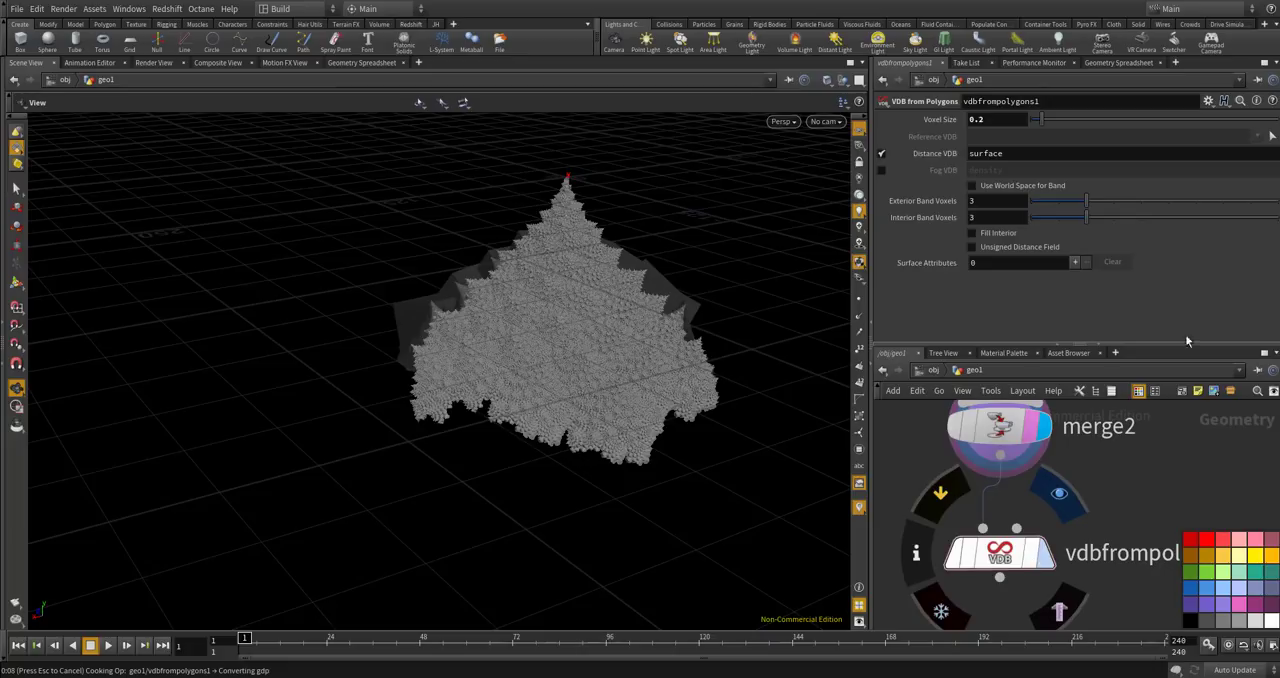
{"action": "key", "text": "ctrl+s"}
{"action": "left_click_drag", "start_coordinate": [787, 348], "coordinate": [617, 549]}
{"action": "scroll", "coordinate": [669, 414], "scroll_direction": "up", "scroll_amount": 10}
{"action": "scroll", "coordinate": [580, 409], "scroll_direction": "up", "scroll_amount": 5}
{"action": "scroll", "coordinate": [575, 410], "scroll_direction": "down", "scroll_amount": 9}
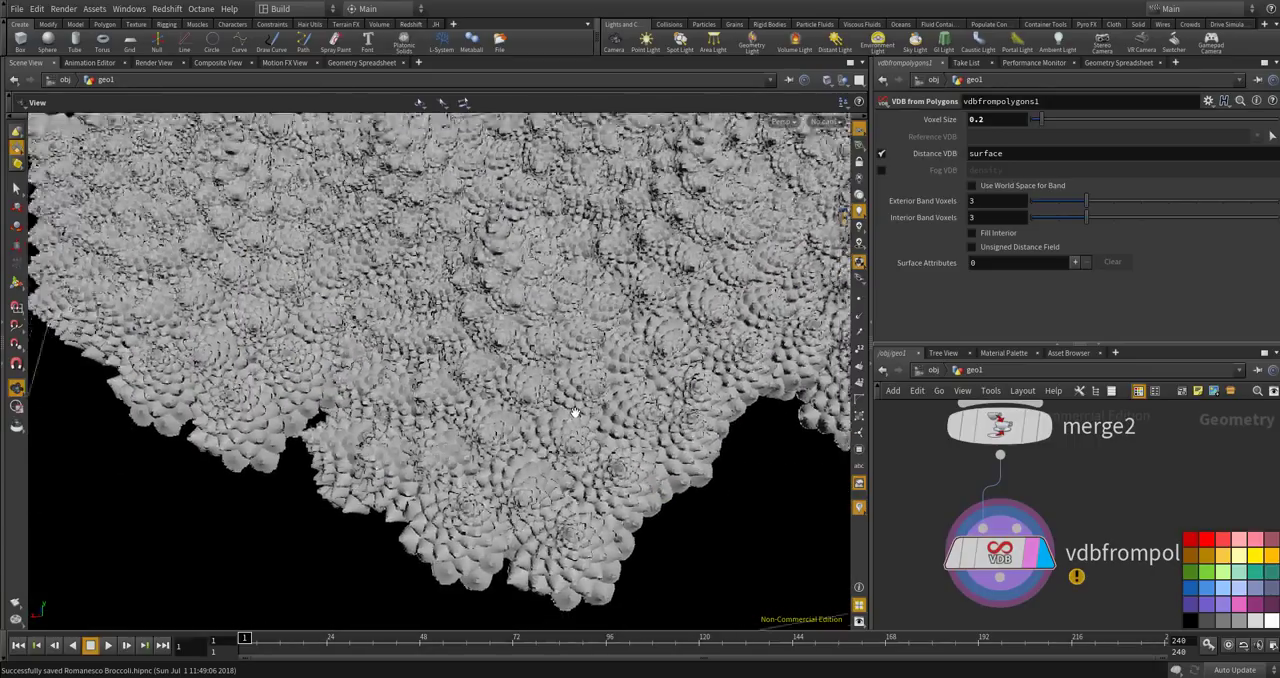
{"action": "scroll", "coordinate": [575, 413], "scroll_direction": "down", "scroll_amount": 10}
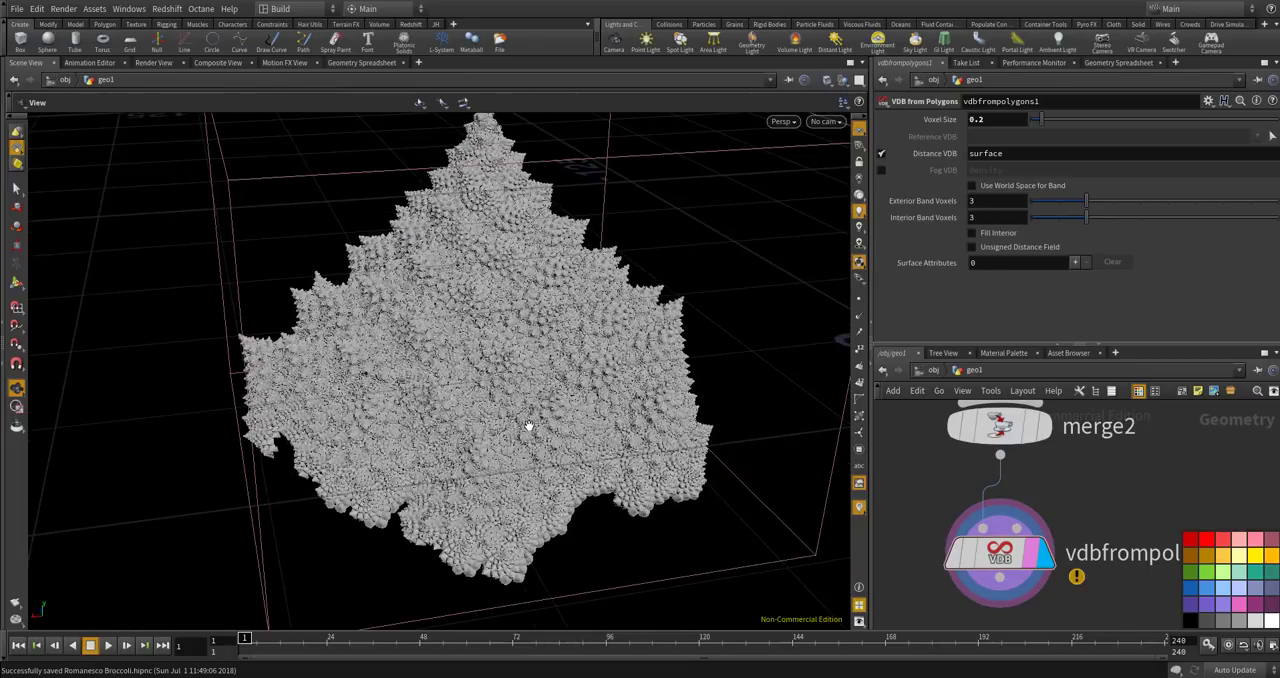
Add a Convert VDB node below vdbfrompolygons1.
{"action": "scroll", "coordinate": [1022, 500], "scroll_direction": "down", "scroll_amount": 5}
{"action": "scroll", "coordinate": [1010, 542], "scroll_direction": "up", "scroll_amount": 4}
{"action": "key", "text": "Tab"}
{"action": "type", "text": "convert vd"}
{"action": "key", "text": "Return"}
{"action": "left_click", "coordinate": [1020, 538]}
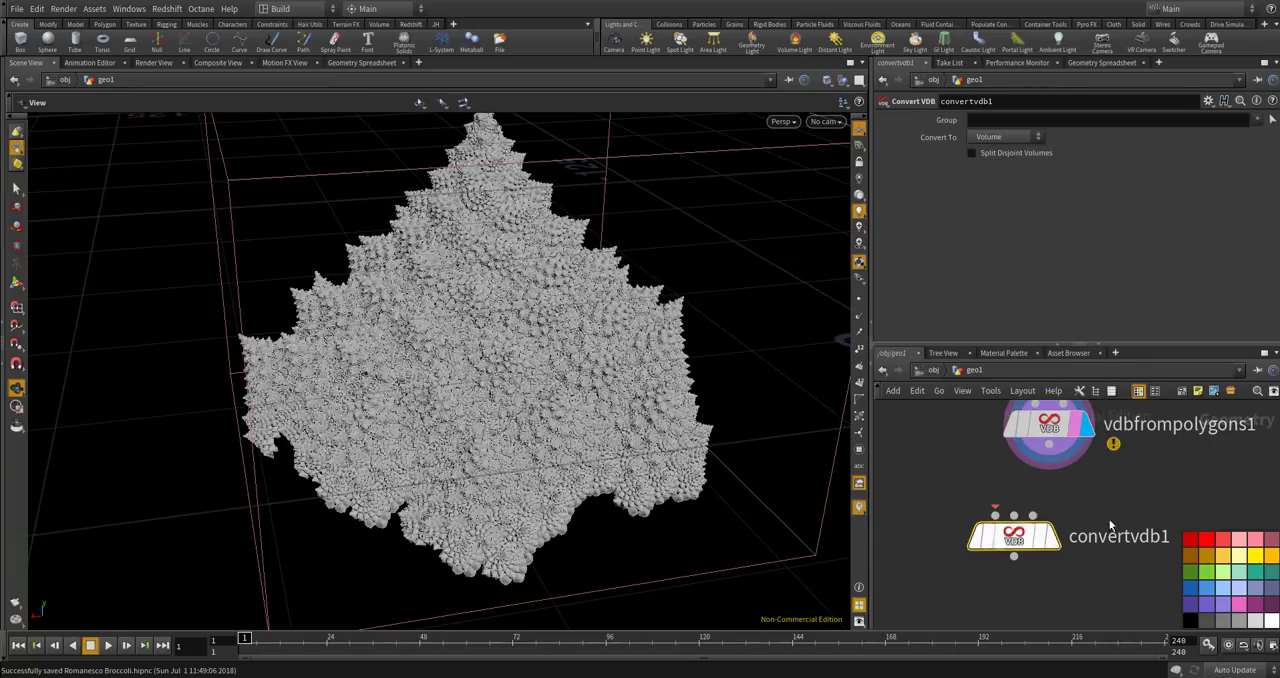
Set the Convert VDB node to output Polygons, and connect and display it after vdbfrompolygons1.
{"action": "left_click", "coordinate": [1005, 136]}
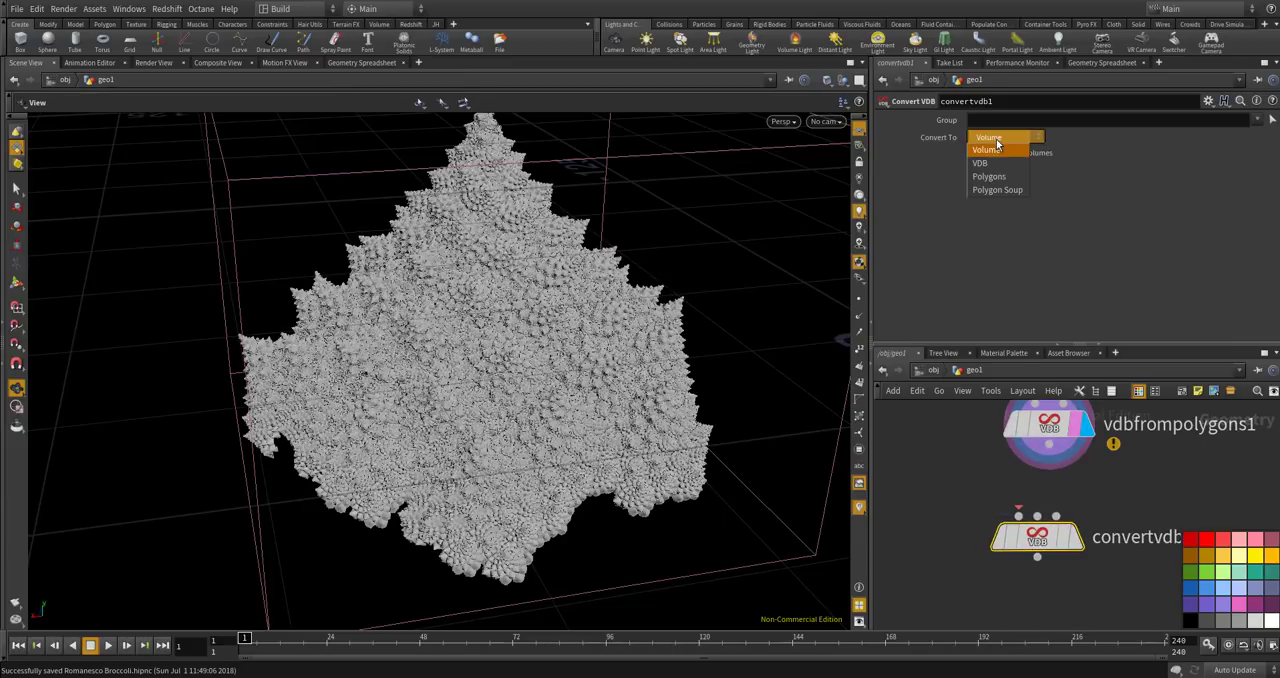
{"action": "left_click", "coordinate": [995, 156]}
{"action": "key", "text": "ctrl+s"}
{"action": "left_click_drag", "start_coordinate": [1049, 463], "coordinate": [1019, 516]}
{"action": "key", "text": "r"}
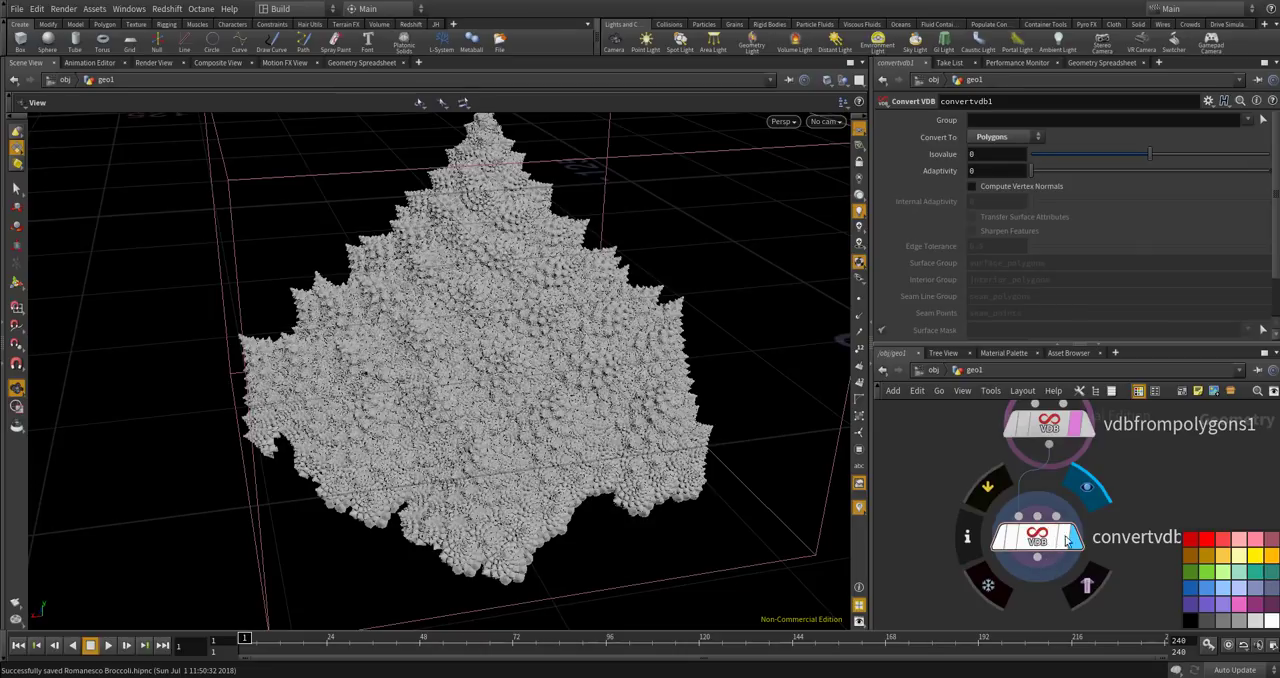
{"action": "left_click_drag", "start_coordinate": [1037, 537], "coordinate": [1049, 533]}
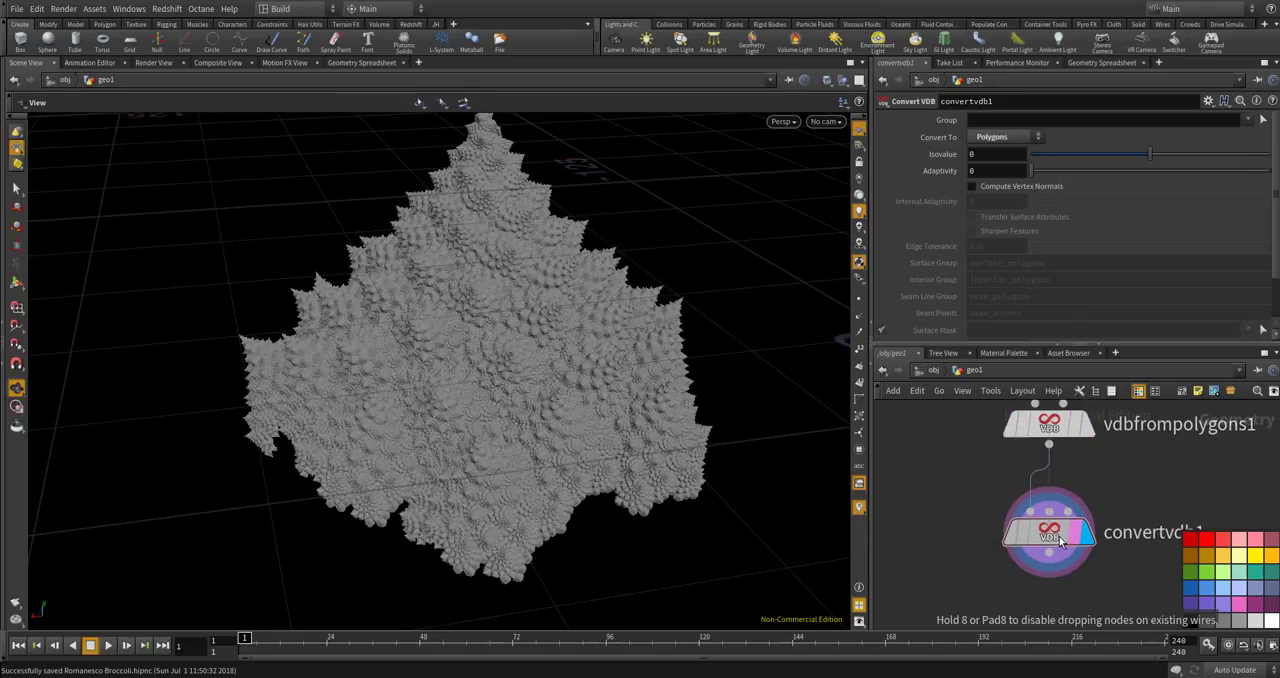
Examine the converted polygon broccoli up close and from several angles.
{"action": "scroll", "coordinate": [560, 400], "scroll_direction": "up", "scroll_amount": 3}
{"action": "scroll", "coordinate": [520, 378], "scroll_direction": "up", "scroll_amount": 5}
{"action": "left_click_drag", "start_coordinate": [520, 380], "coordinate": [600, 350]}
{"action": "scroll", "coordinate": [466, 386], "scroll_direction": "down", "scroll_amount": 6}
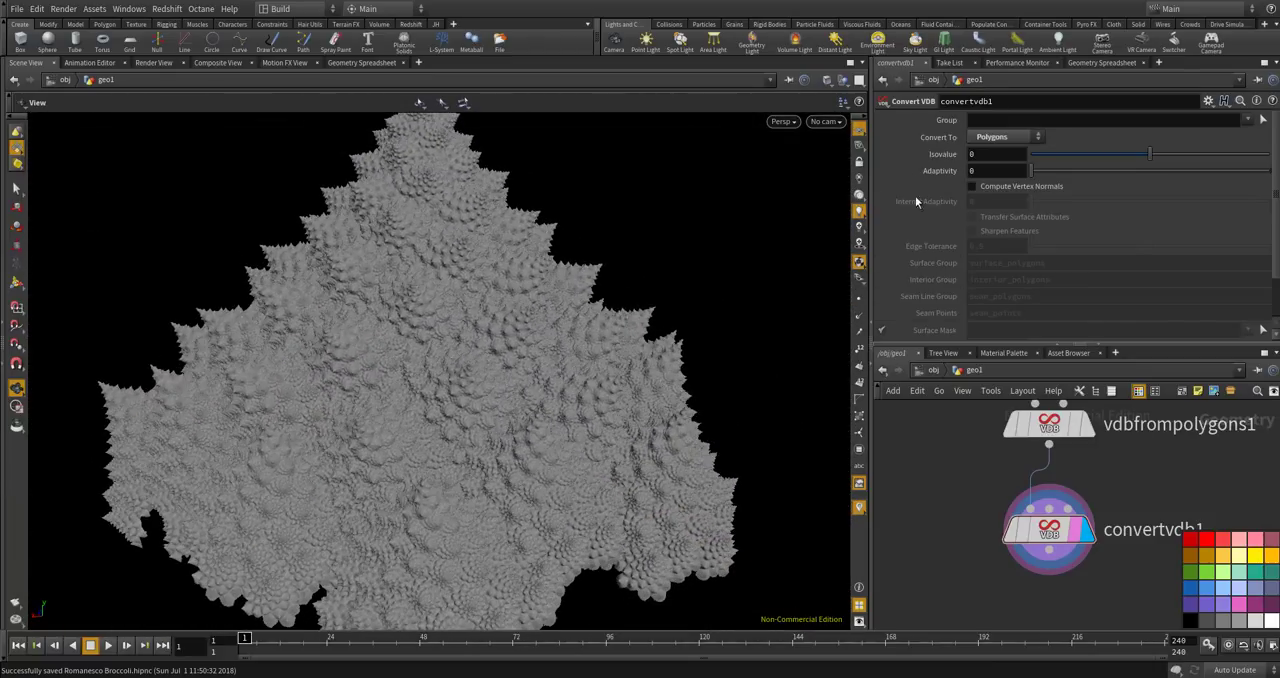
{"action": "left_click", "coordinate": [782, 122]}
{"action": "mouse_move", "coordinate": [881, 176]}
{"action": "left_click", "coordinate": [932, 277]}
{"action": "left_click_drag", "start_coordinate": [652, 362], "coordinate": [607, 379]}
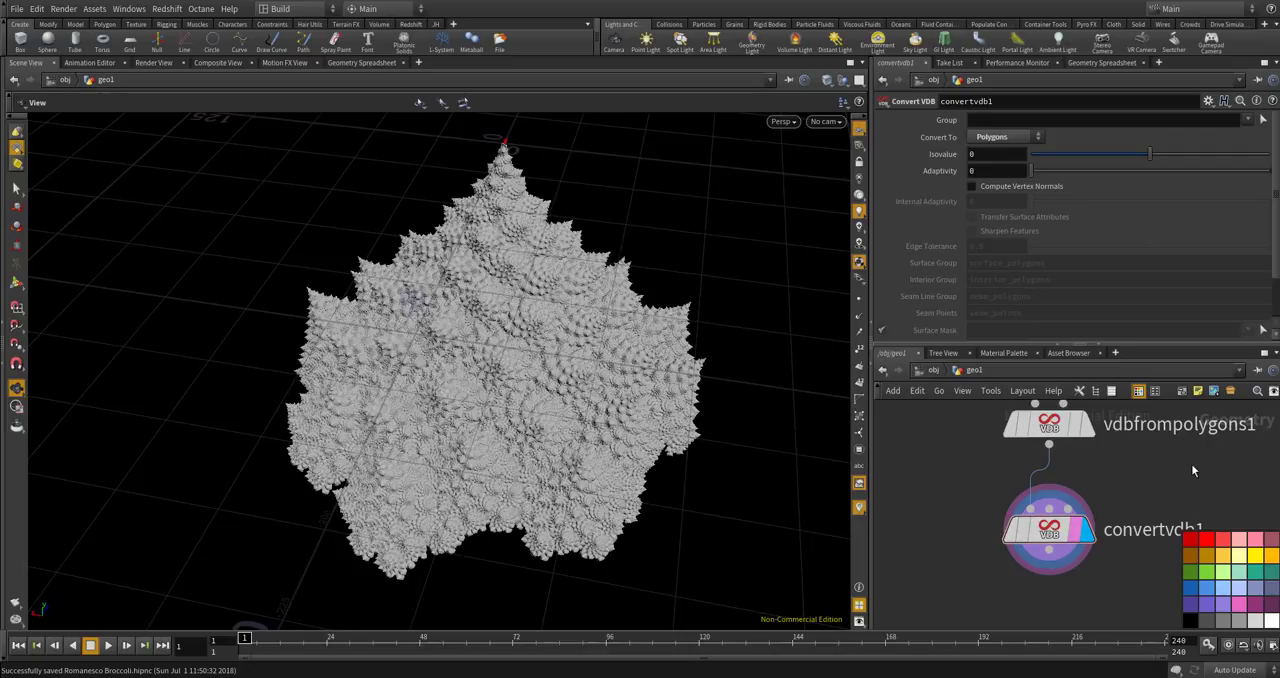
{"action": "scroll", "coordinate": [1113, 475], "scroll_direction": "down", "scroll_amount": 2}
{"action": "left_click_drag", "start_coordinate": [631, 400], "coordinate": [700, 405]}
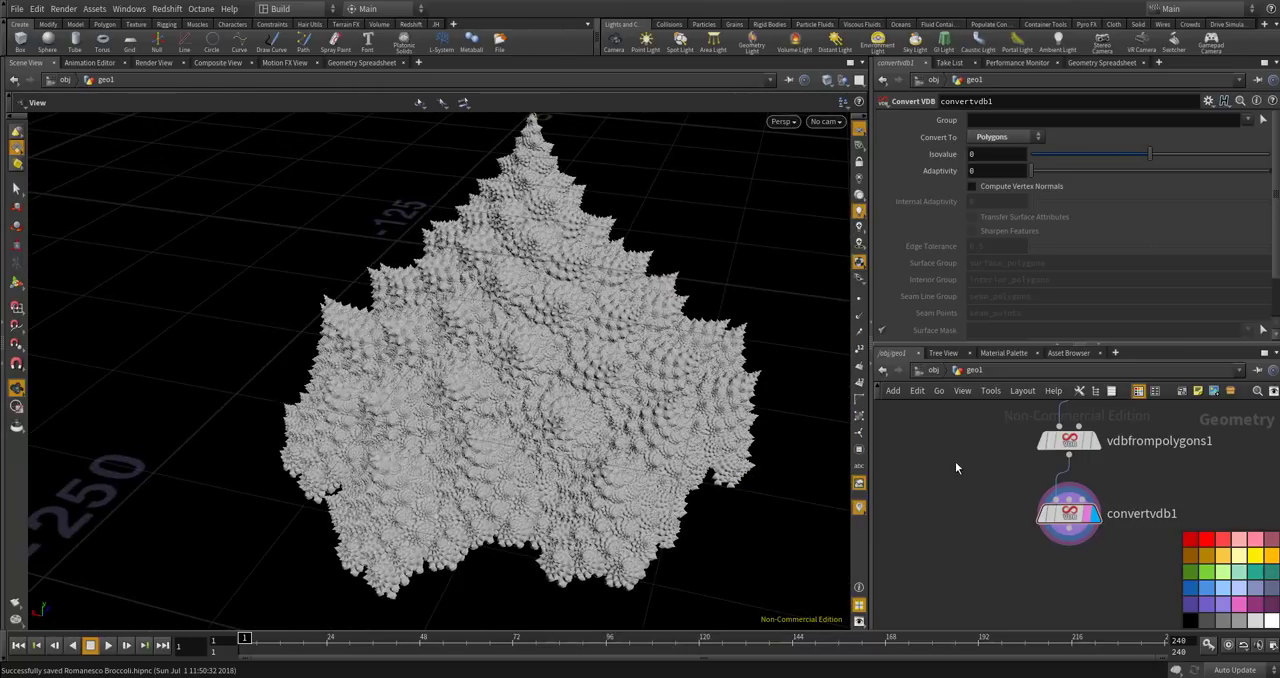
Add a Point Wrangle below convertvdb1, connected to its output and displayed.
{"action": "key", "text": "Tab"}
{"action": "type", "text": "poi"}
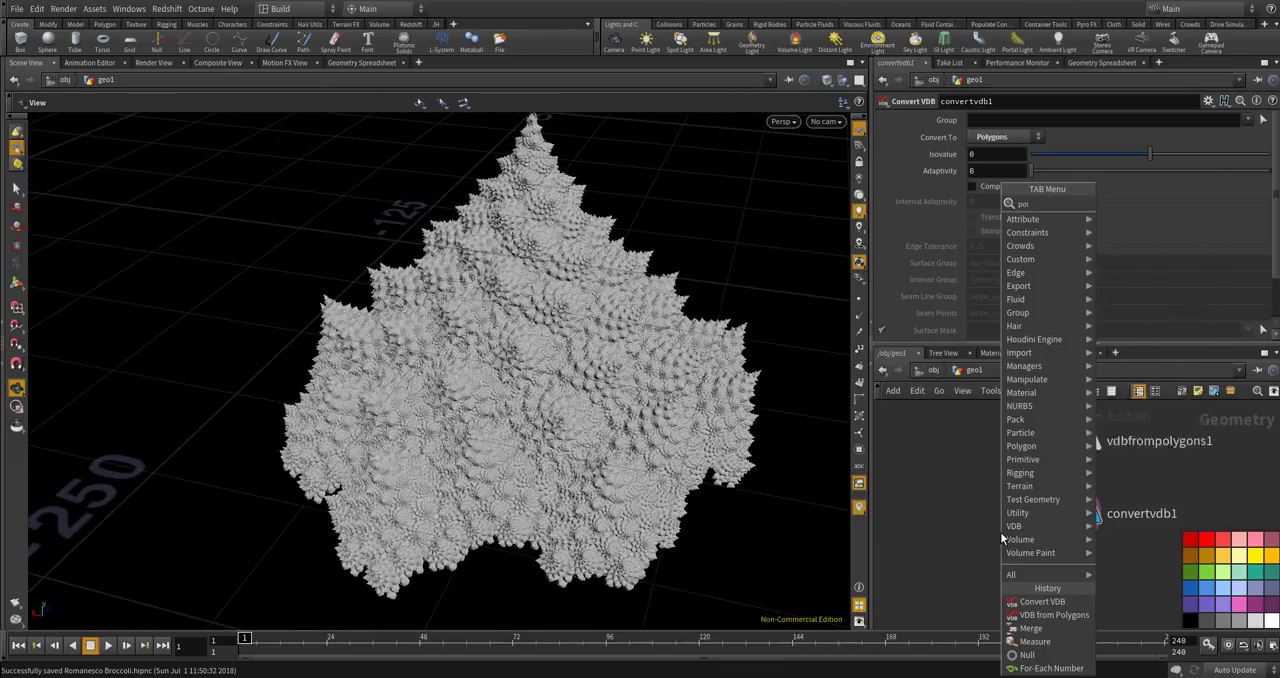
{"action": "key", "text": "Return"}
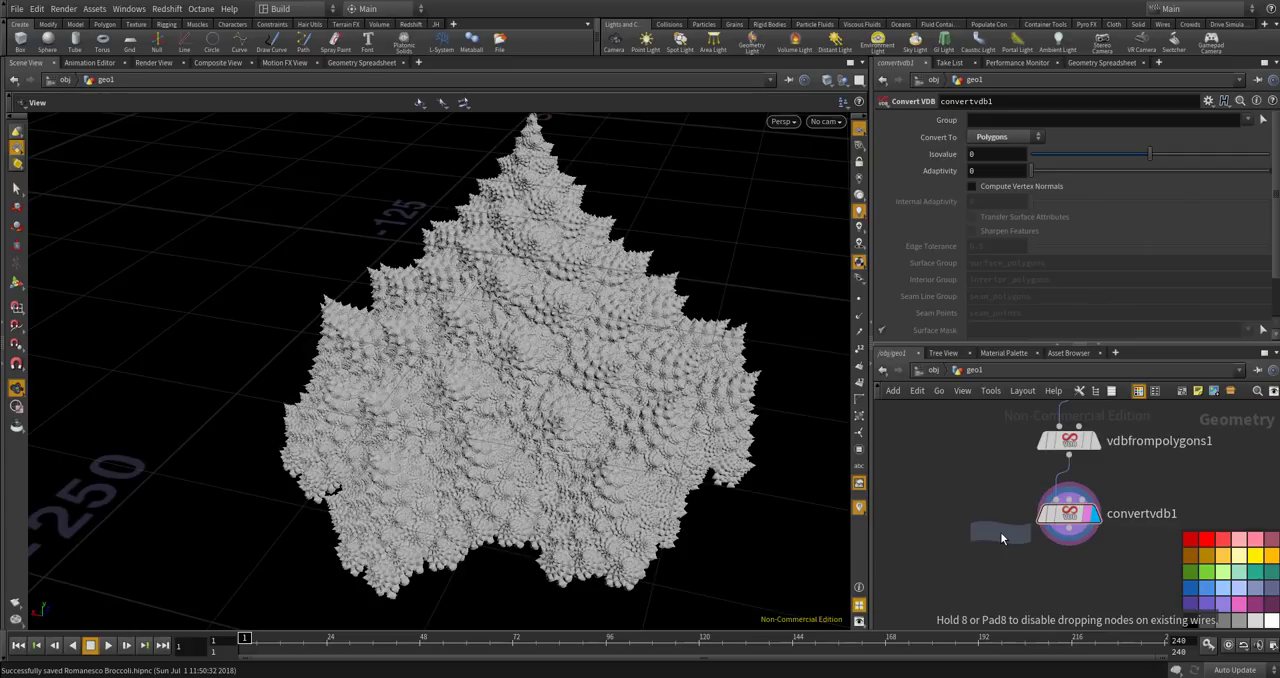
{"action": "left_click", "coordinate": [1013, 539]}
{"action": "scroll", "coordinate": [1013, 539], "scroll_direction": "up", "scroll_amount": 5}
{"action": "key", "text": "ctrl+s"}
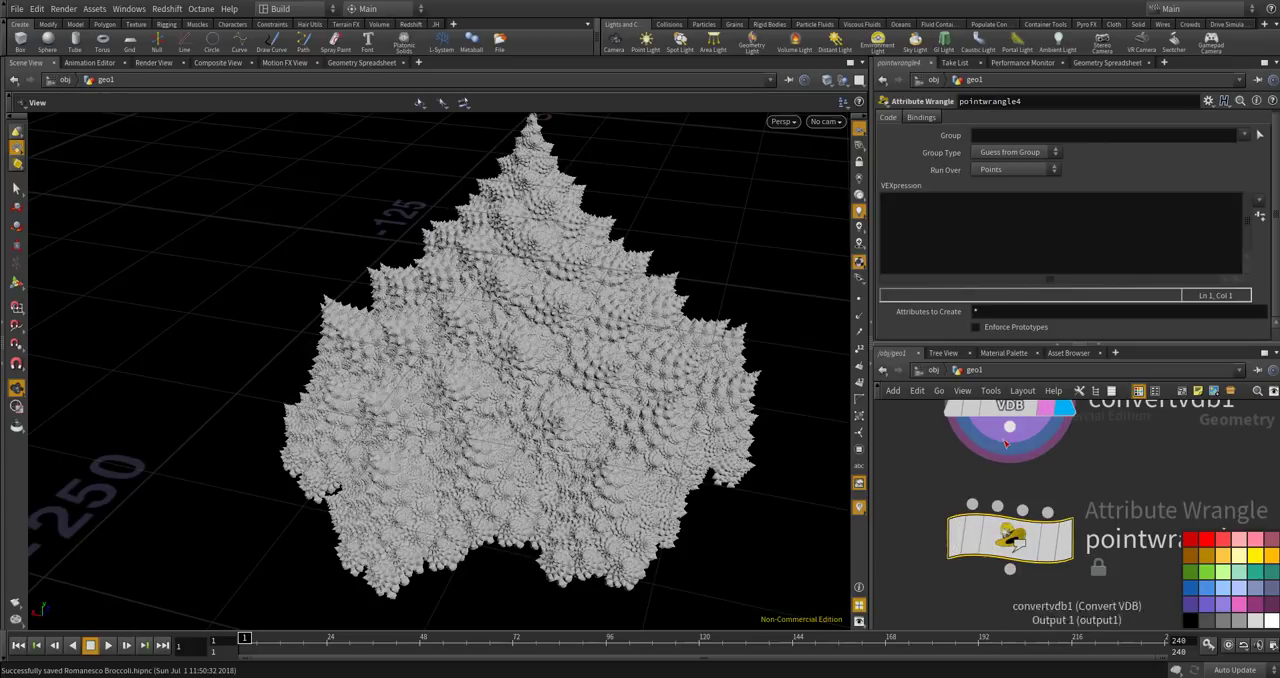
{"action": "mouse_move", "coordinate": [1040, 540]}
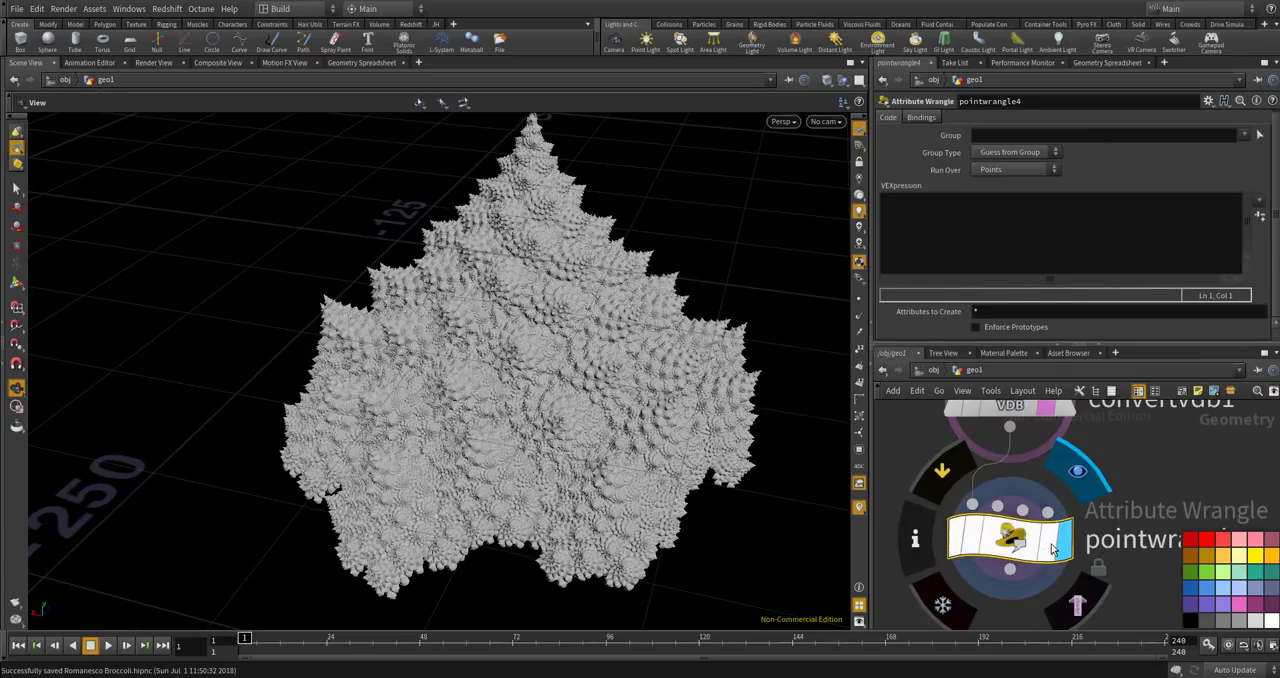
{"action": "left_click", "coordinate": [1047, 547]}
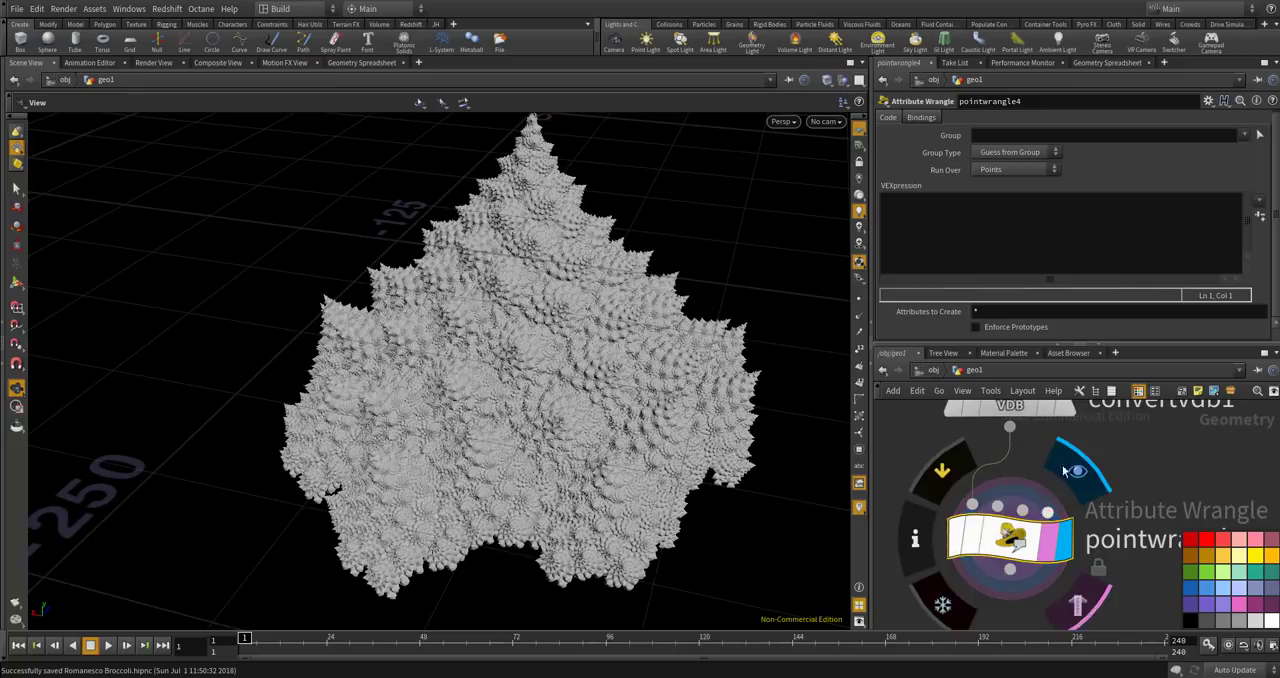
Enter the VEX expression f@col = dot(@N, set(0,1,0)); in pointwrangle4.
{"action": "left_click", "coordinate": [1026, 244]}
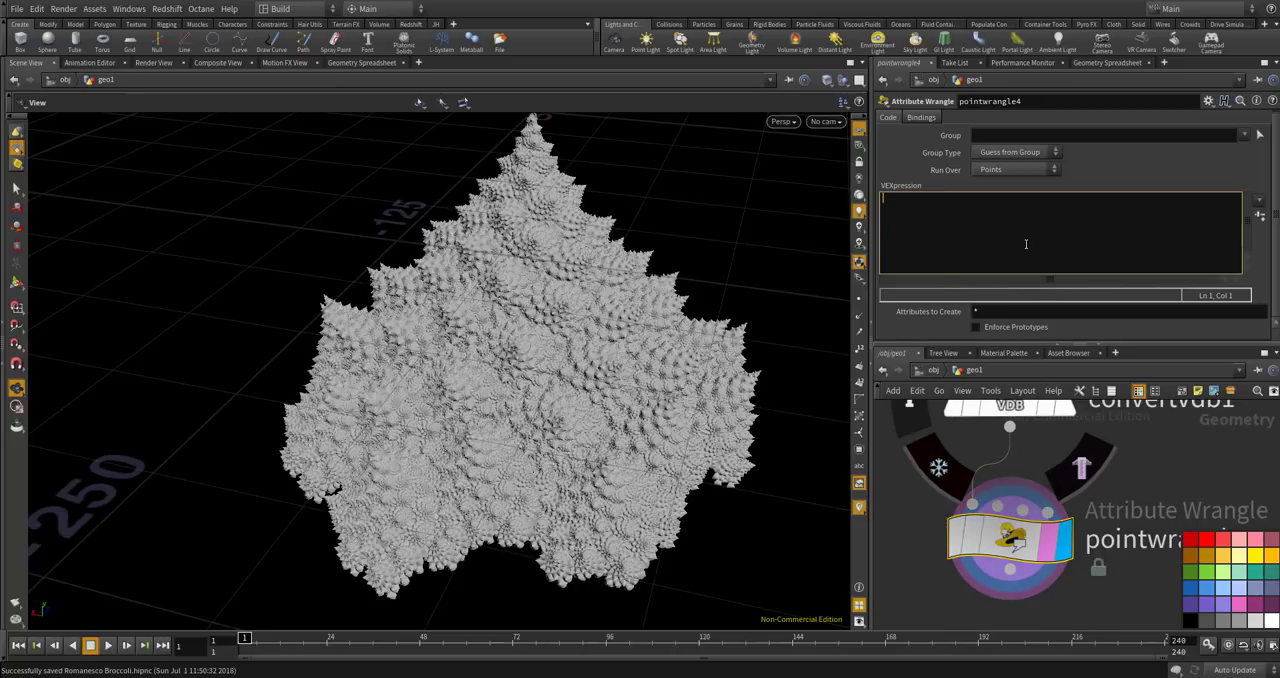
{"action": "type", "text": "f@col = dot(@N, set(0,1,0));"}
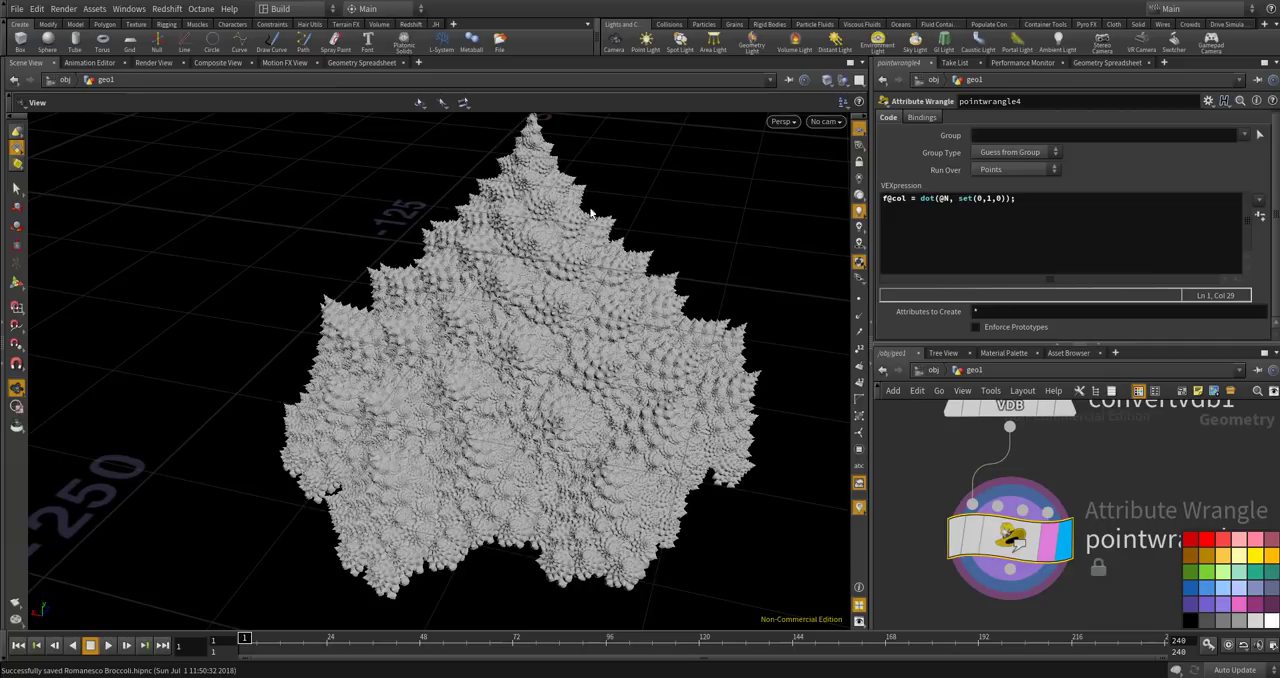
Sort the points of pointwrangle4 by the col attribute in the Geometry Spreadsheet to inspect its range.
{"action": "scroll", "coordinate": [1107, 453], "scroll_direction": "down", "scroll_amount": 3}
{"action": "left_click", "coordinate": [1104, 62]}
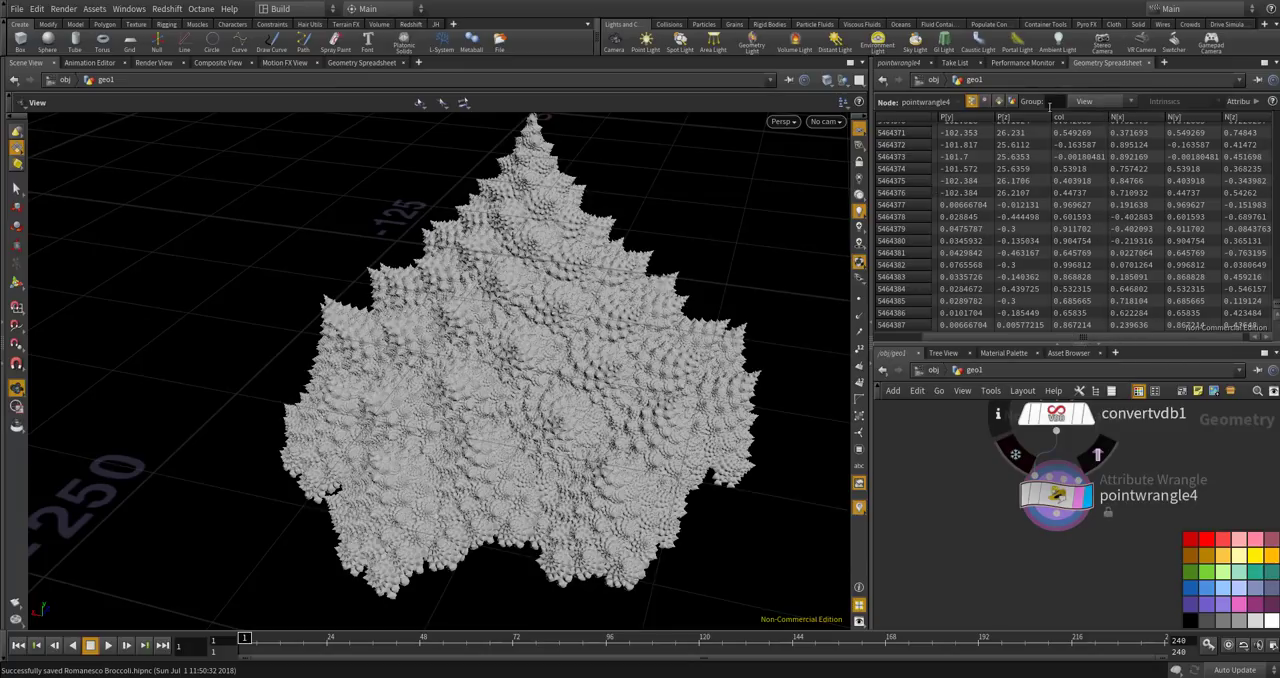
{"action": "left_click", "coordinate": [1085, 118]}
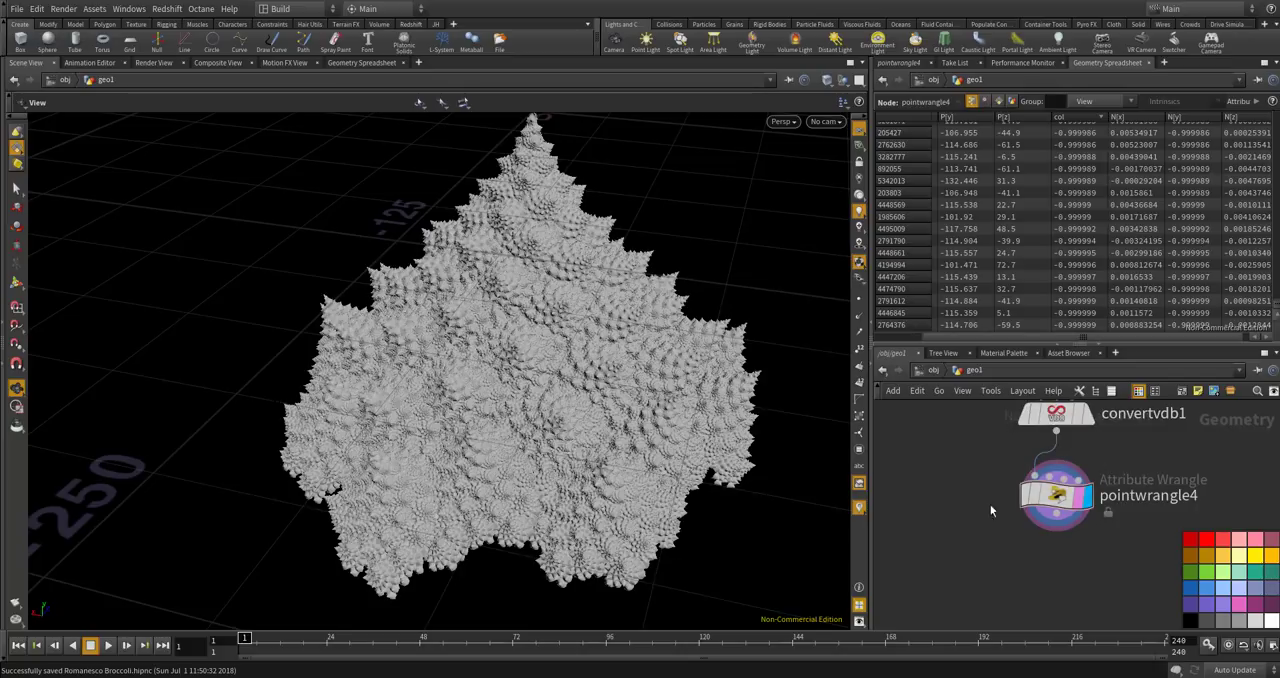
Add a Color node below pointwrangle4, connected to its output and set as the displayed and rendered node.
{"action": "key", "text": "Tab"}
{"action": "type", "text": "color"}
{"action": "key", "text": "Return"}
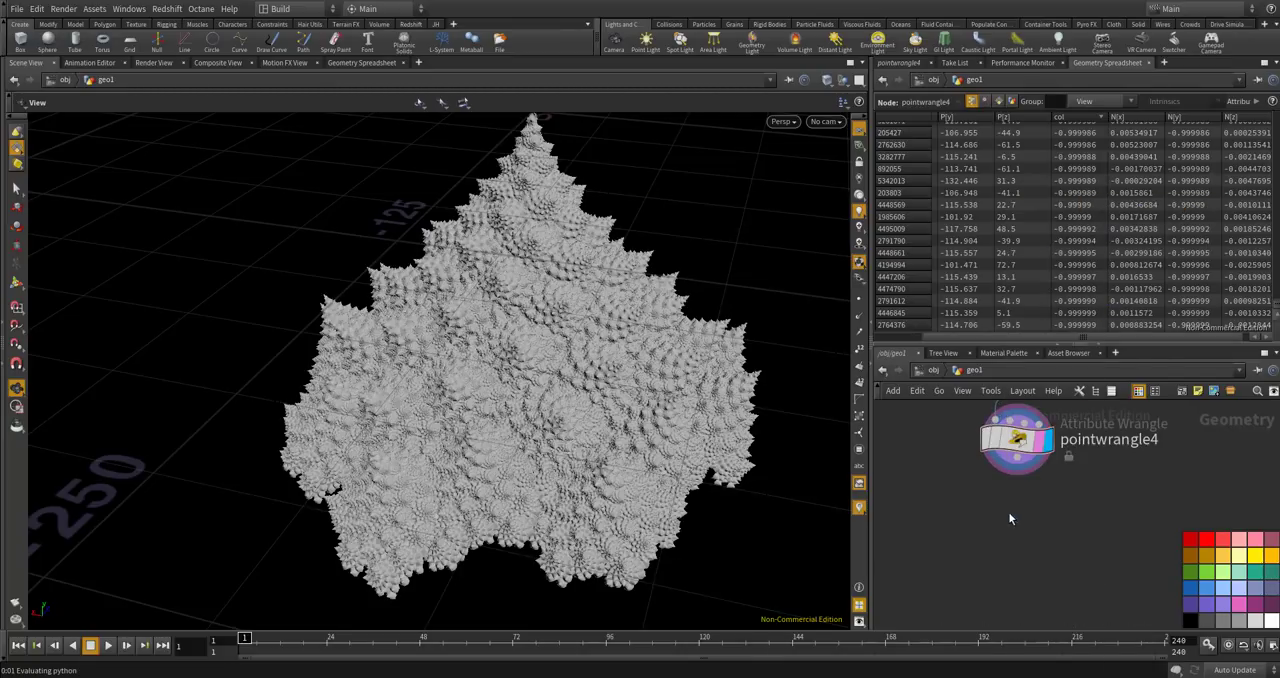
{"action": "left_click", "coordinate": [1006, 518]}
{"action": "left_click", "coordinate": [886, 63]}
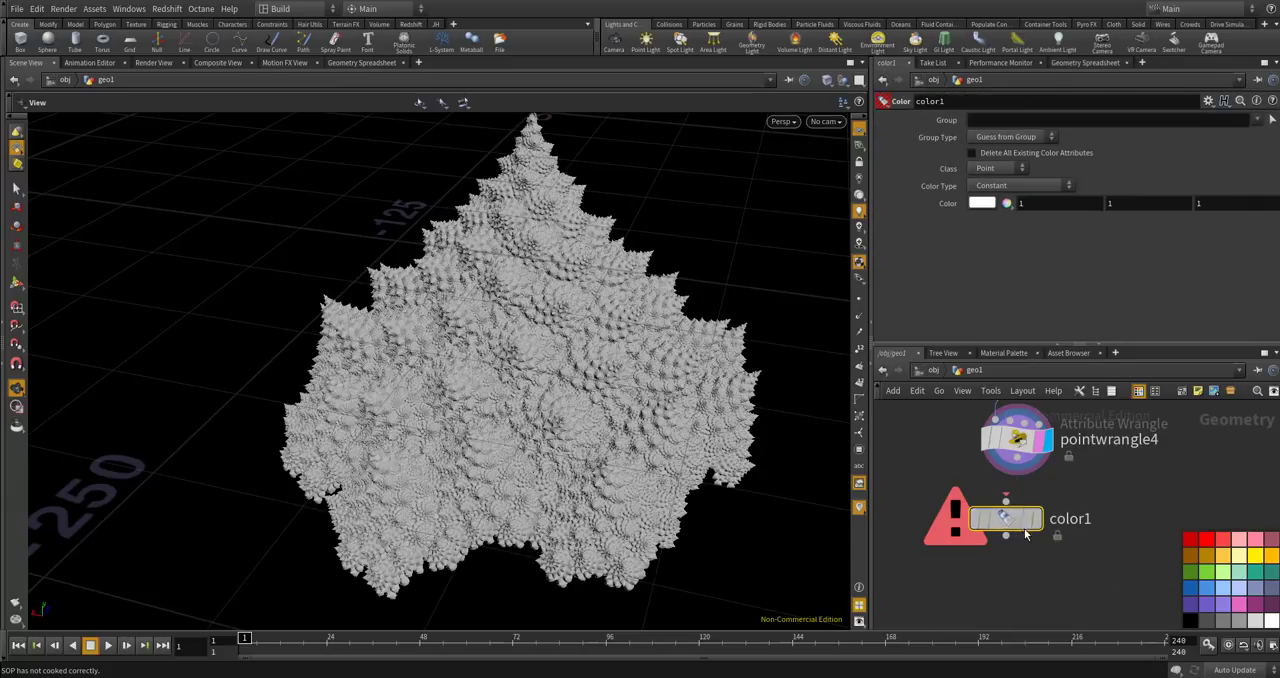
{"action": "left_click_drag", "start_coordinate": [1038, 528], "coordinate": [1048, 537]}
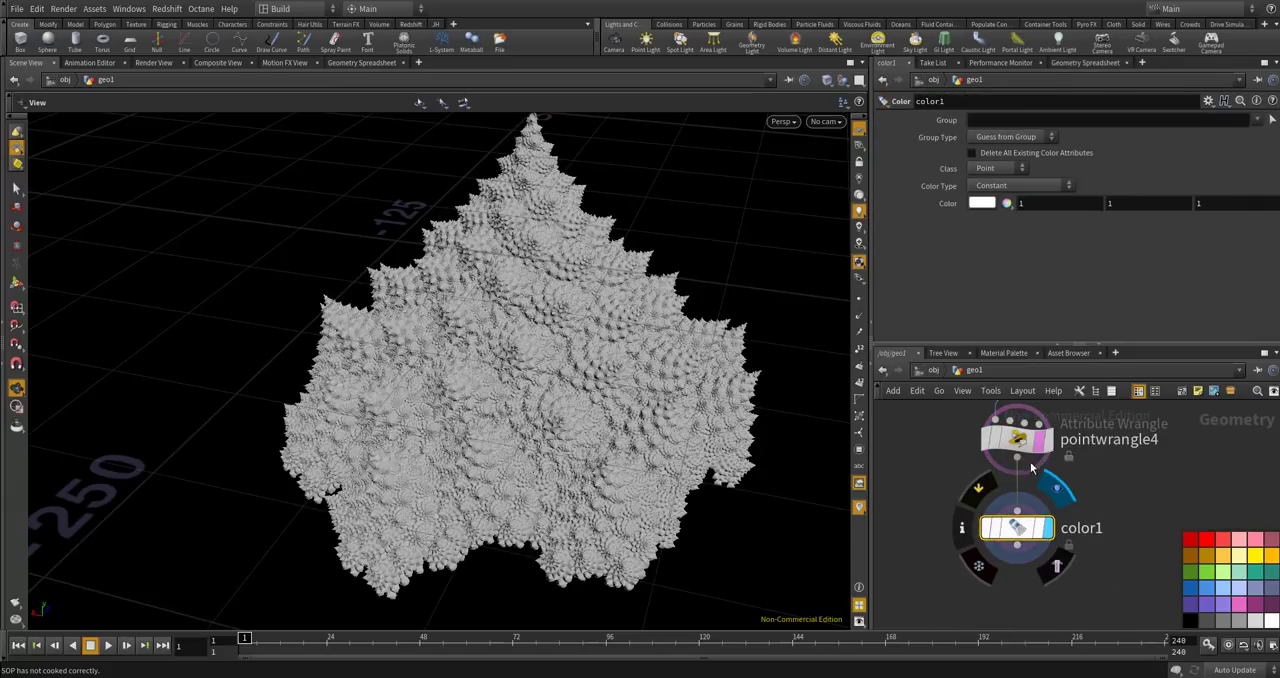
{"action": "left_click", "coordinate": [1050, 487]}
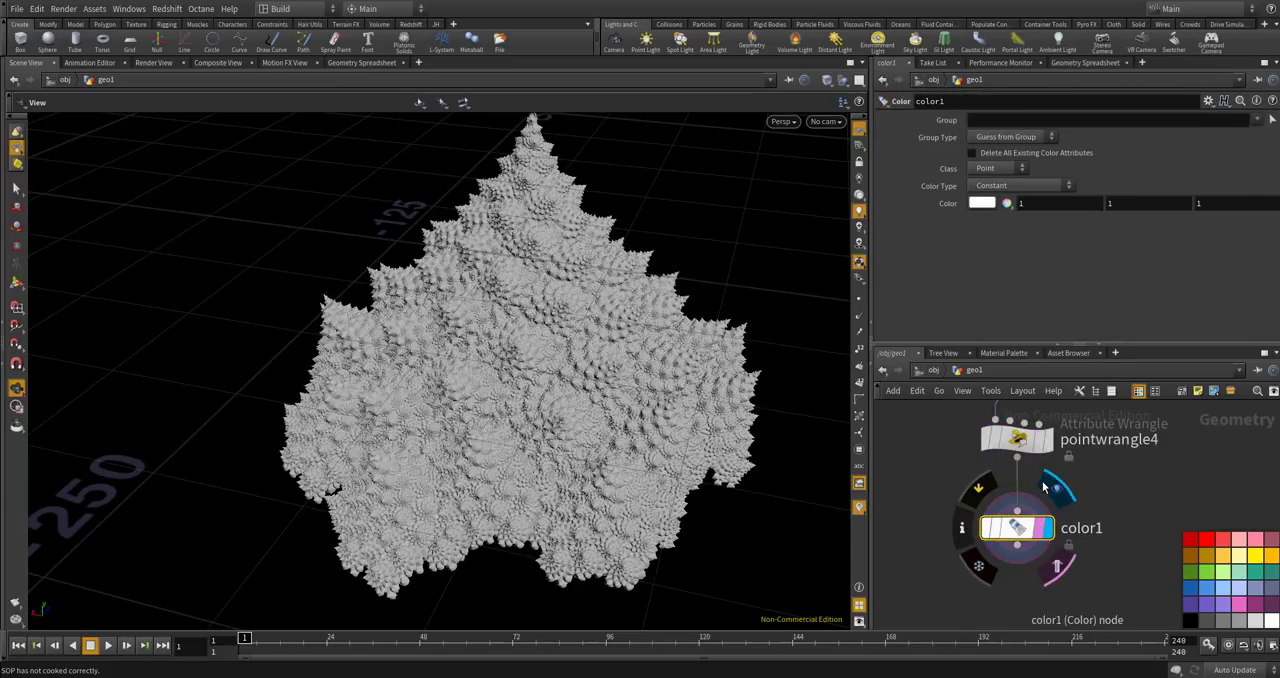
Set color1's color type to Ramp from Attribute, using the col attribute with the range starting at -1.
{"action": "left_click", "coordinate": [998, 187]}
{"action": "left_click", "coordinate": [984, 236]}
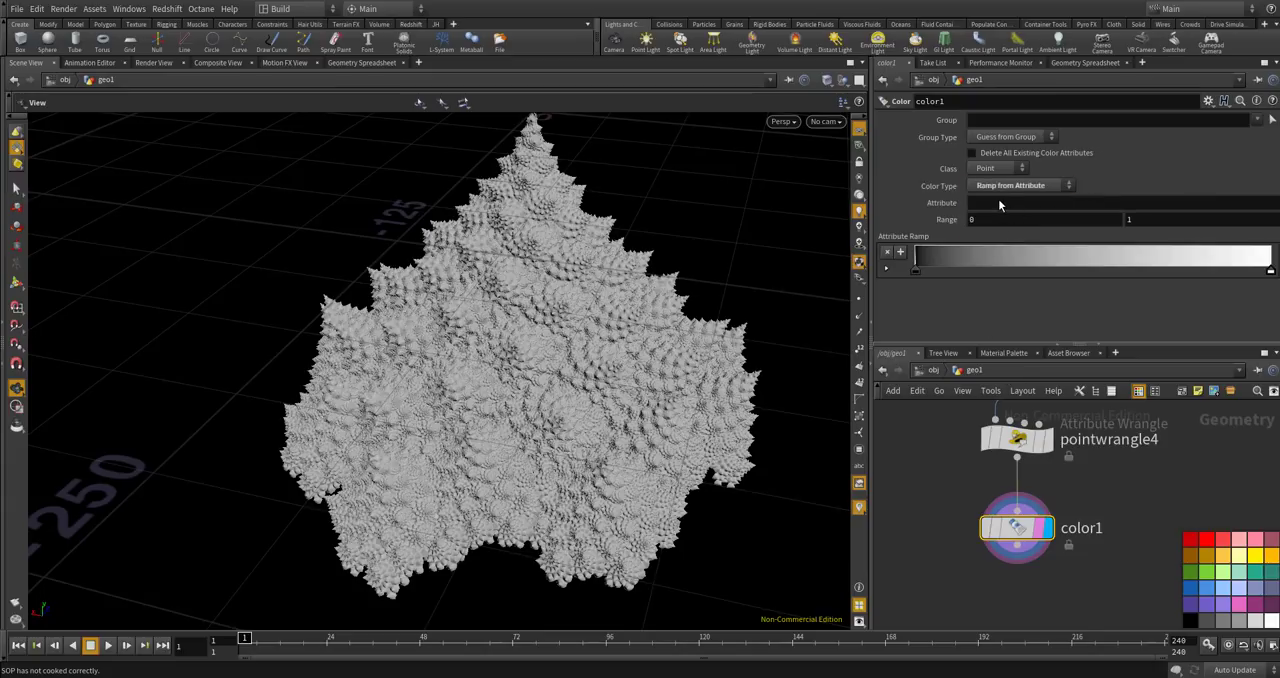
{"action": "left_click", "coordinate": [999, 203]}
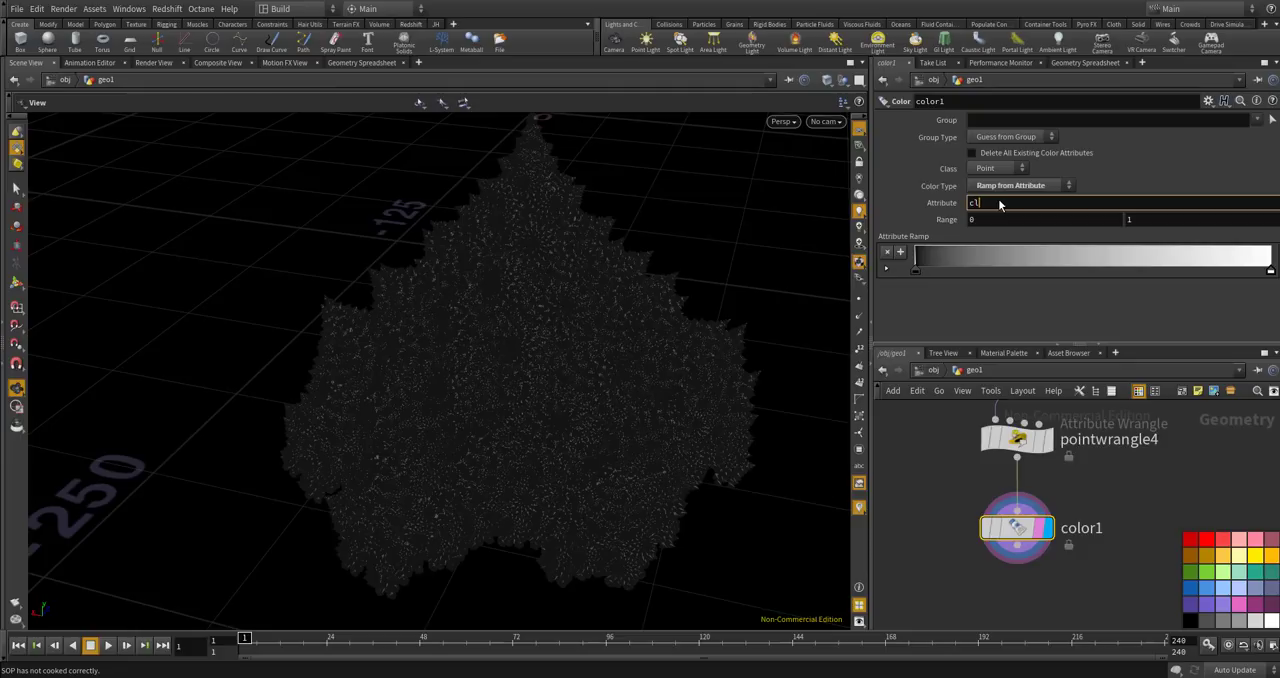
{"action": "type", "text": "col"}
{"action": "key", "text": "Return"}
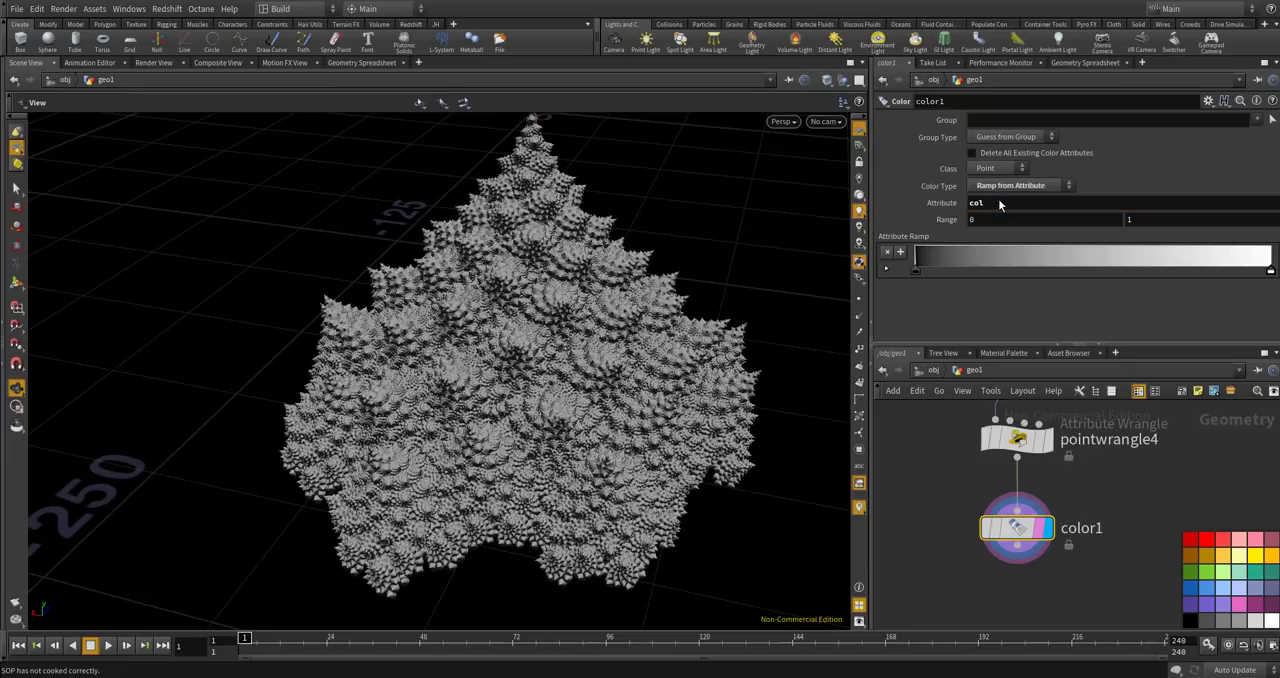
{"action": "key", "text": "Tab"}
{"action": "type", "text": "-1"}
{"action": "key", "text": "Return"}
{"action": "mouse_move", "coordinate": [566, 352]}
{"action": "left_mouse_down", "text": "alt"}
{"action": "mouse_move", "coordinate": [591, 367]}
{"action": "mouse_move", "coordinate": [557, 362]}
{"action": "left_mouse_up", "text": "alt"}
{"action": "right_click_drag", "start_coordinate": [554, 409], "coordinate": [626, 363], "text": "alt"}
{"action": "left_click_drag", "start_coordinate": [626, 363], "coordinate": [602, 297], "text": "alt"}
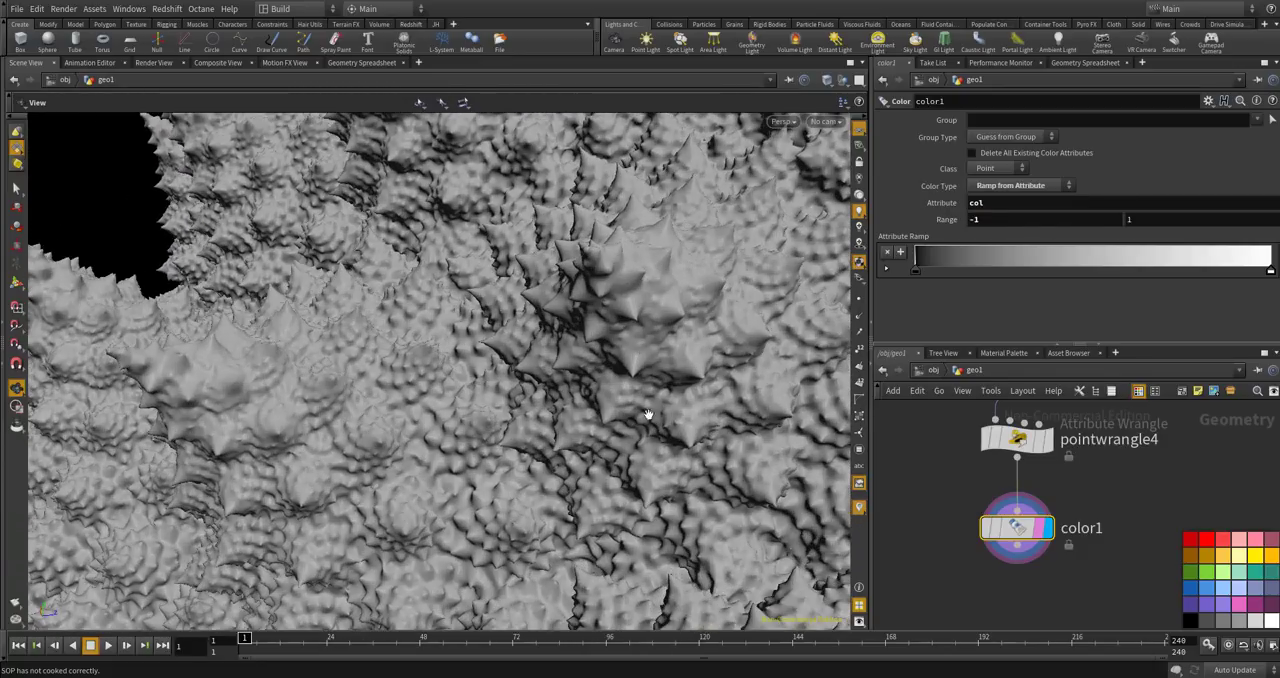
{"action": "scroll", "coordinate": [632, 340], "scroll_direction": "down", "scroll_amount": 3}
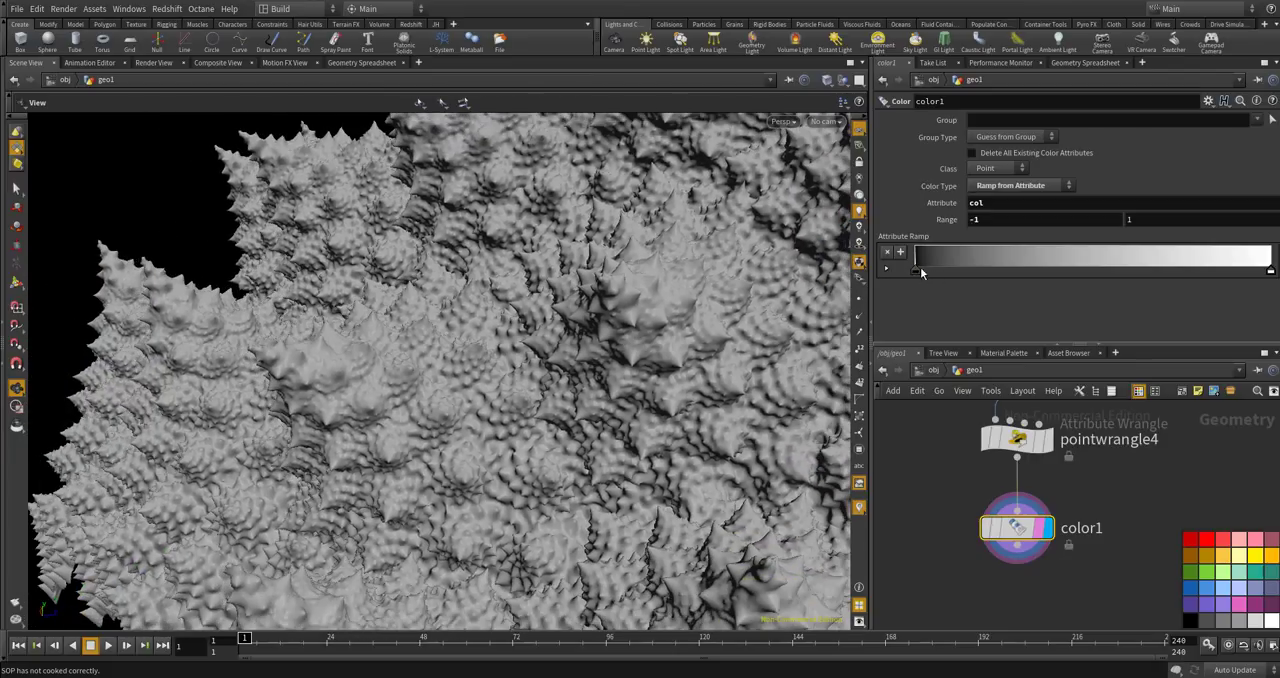
{"action": "left_click", "coordinate": [916, 270]}
{"action": "double_click", "coordinate": [915, 273]}
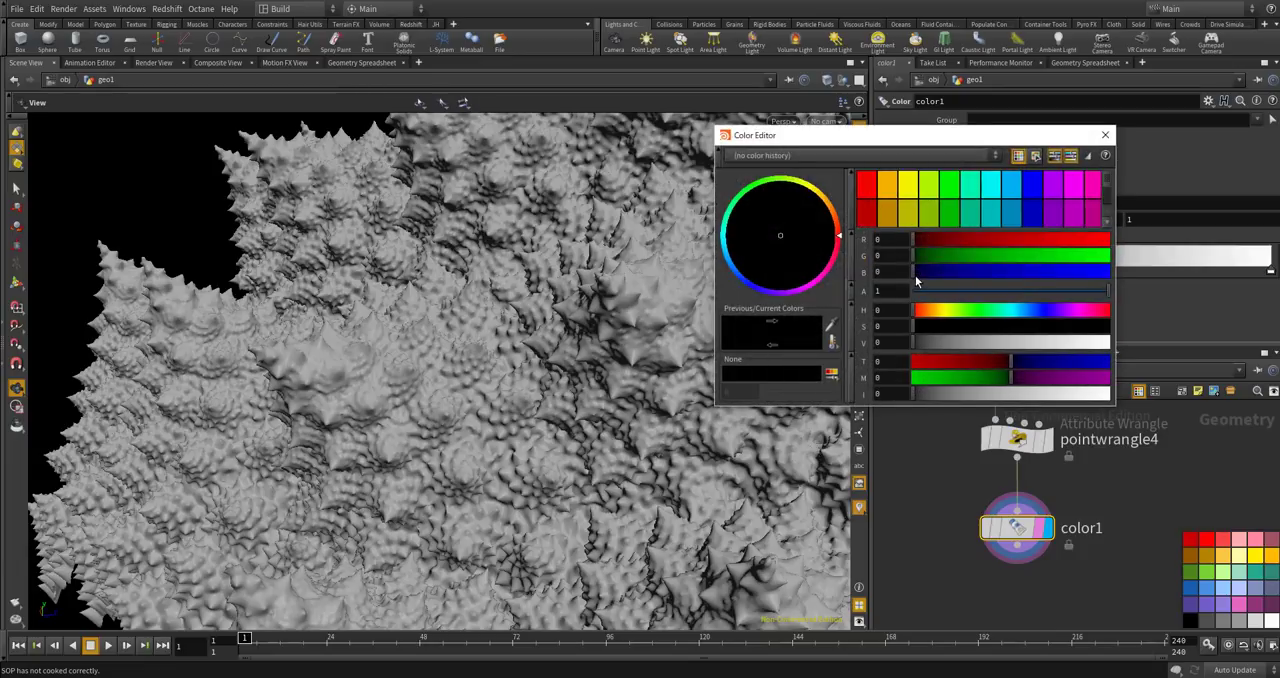
{"action": "left_click", "coordinate": [1112, 134]}
Add a ramp key about a fifth of the way along and color it dark green, RGB 0, 0.27, 0.
{"action": "double_click", "coordinate": [993, 267]}
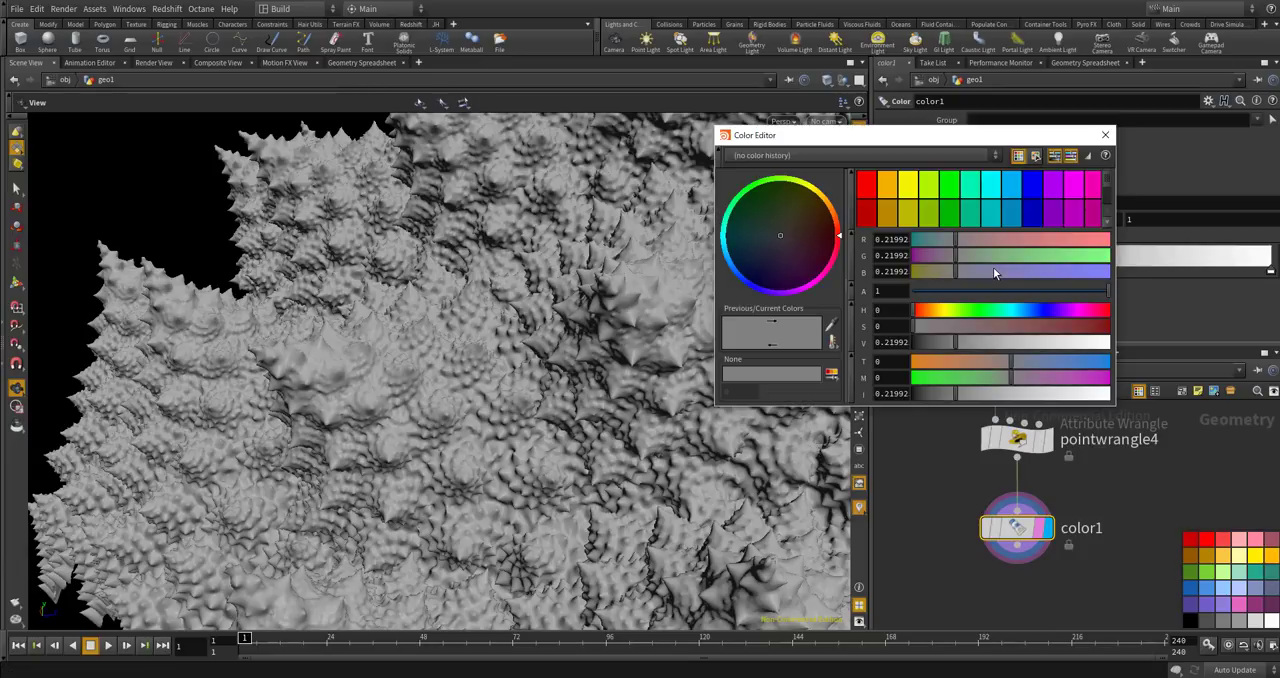
{"action": "left_click", "coordinate": [951, 195]}
{"action": "mouse_move", "coordinate": [990, 265]}
{"action": "left_mouse_down"}
{"action": "mouse_move", "coordinate": [945, 257]}
{"action": "mouse_move", "coordinate": [968, 260]}
{"action": "left_mouse_up"}
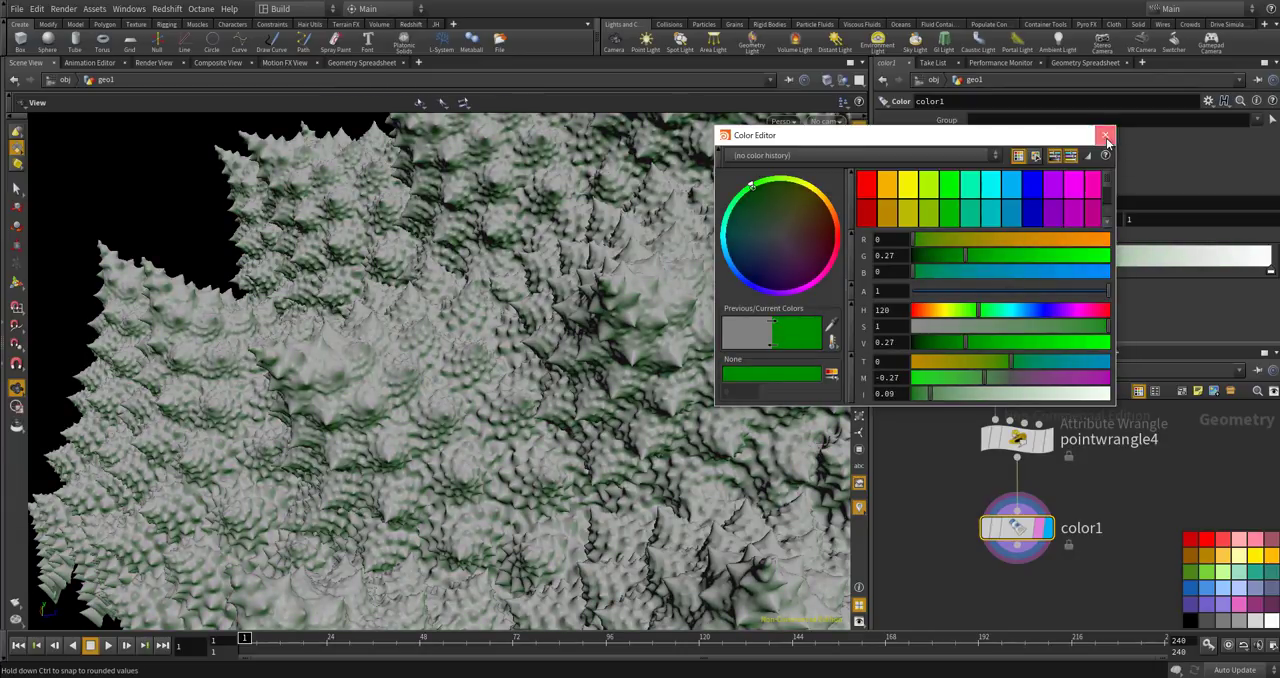
{"action": "left_click", "coordinate": [1105, 135]}
Add a ramp key near the bright end and color it light green, RGB 0.3627, 0.9, 0.3627.
{"action": "double_click", "coordinate": [1234, 268]}
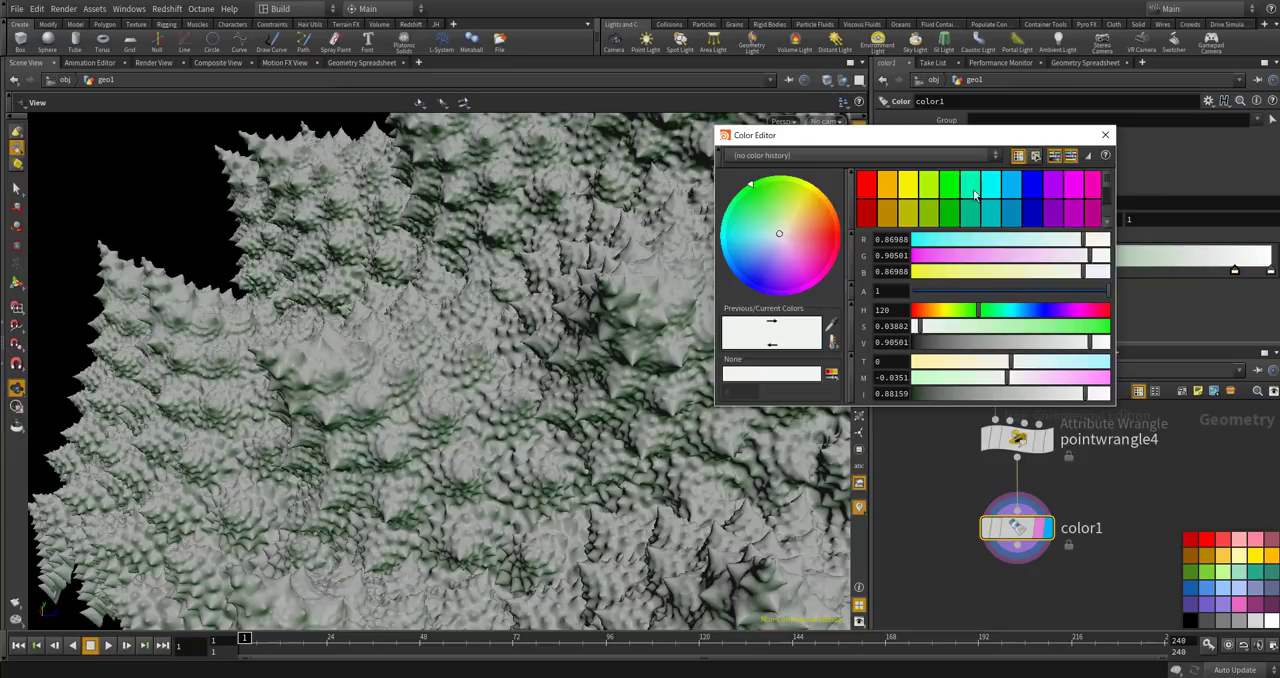
{"action": "left_click", "coordinate": [951, 200]}
{"action": "left_click", "coordinate": [1071, 327]}
{"action": "left_click_drag", "start_coordinate": [1070, 327], "coordinate": [1030, 327]}
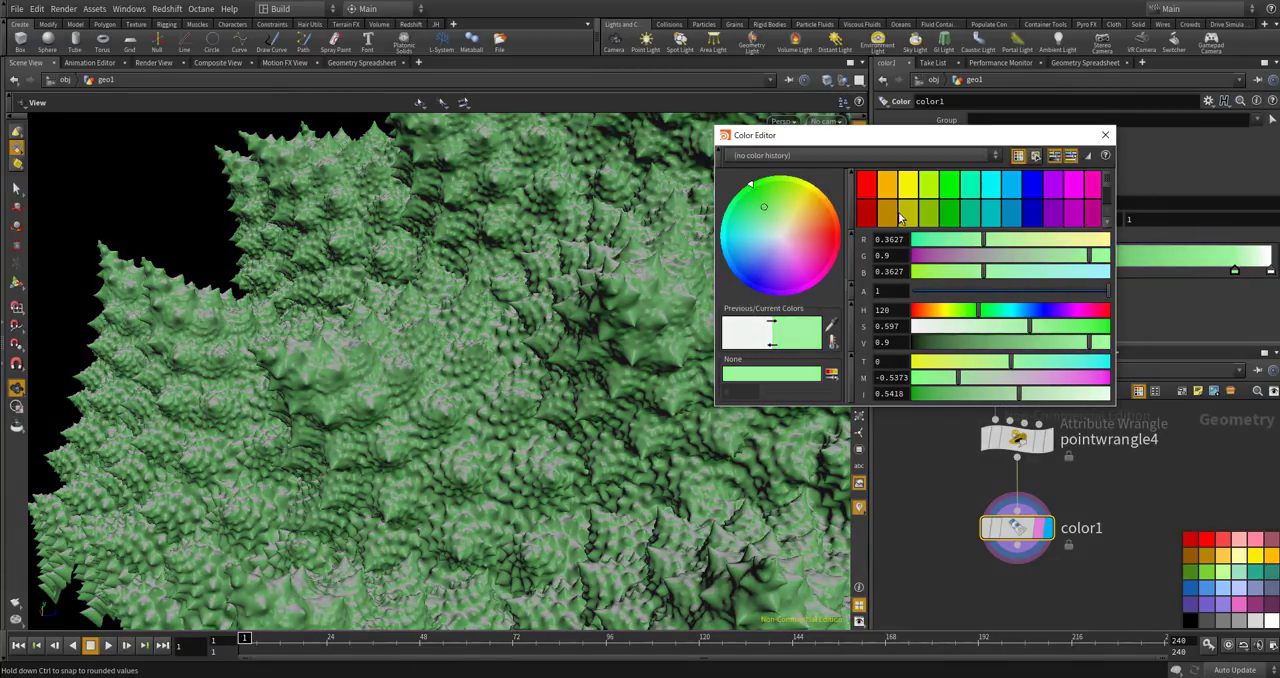
{"action": "left_click", "coordinate": [1105, 135]}
Recolor the white end key of the ramp to yellow-green, RGB 0.498, 0.9, 0.
{"action": "left_click_drag", "start_coordinate": [610, 262], "coordinate": [634, 323]}
{"action": "scroll", "coordinate": [638, 322], "scroll_direction": "down", "scroll_amount": 5}
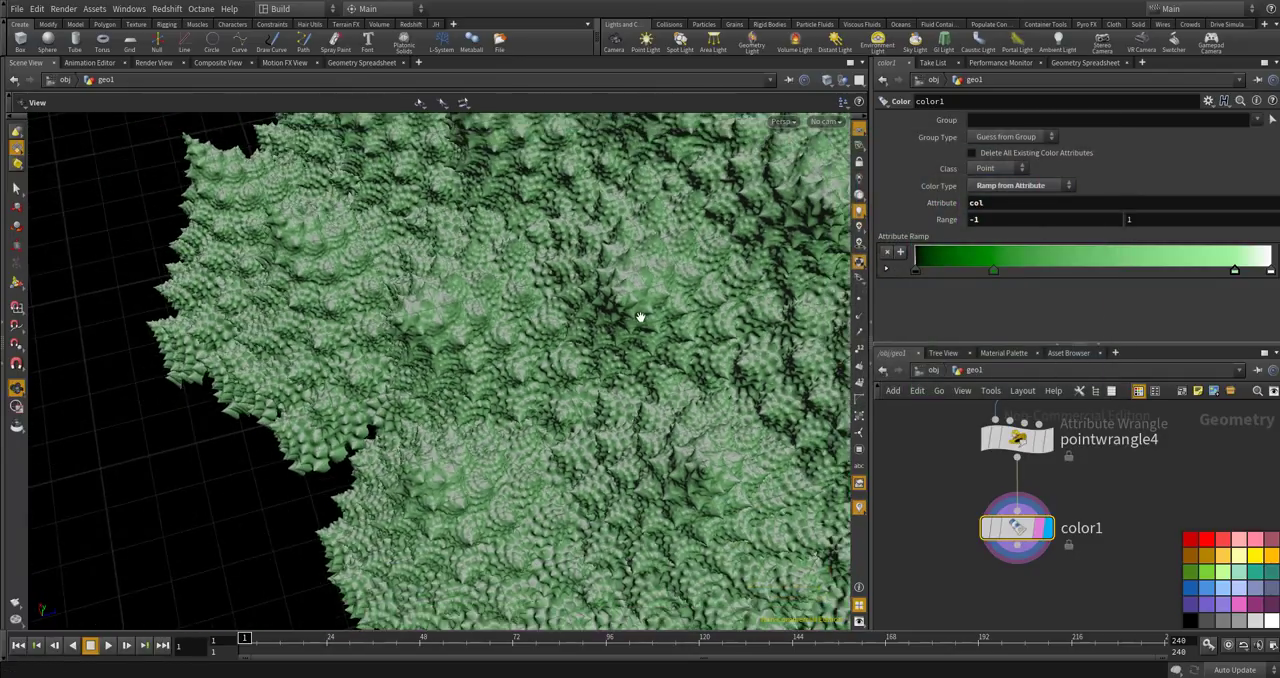
{"action": "scroll", "coordinate": [638, 322], "scroll_direction": "down", "scroll_amount": 8}
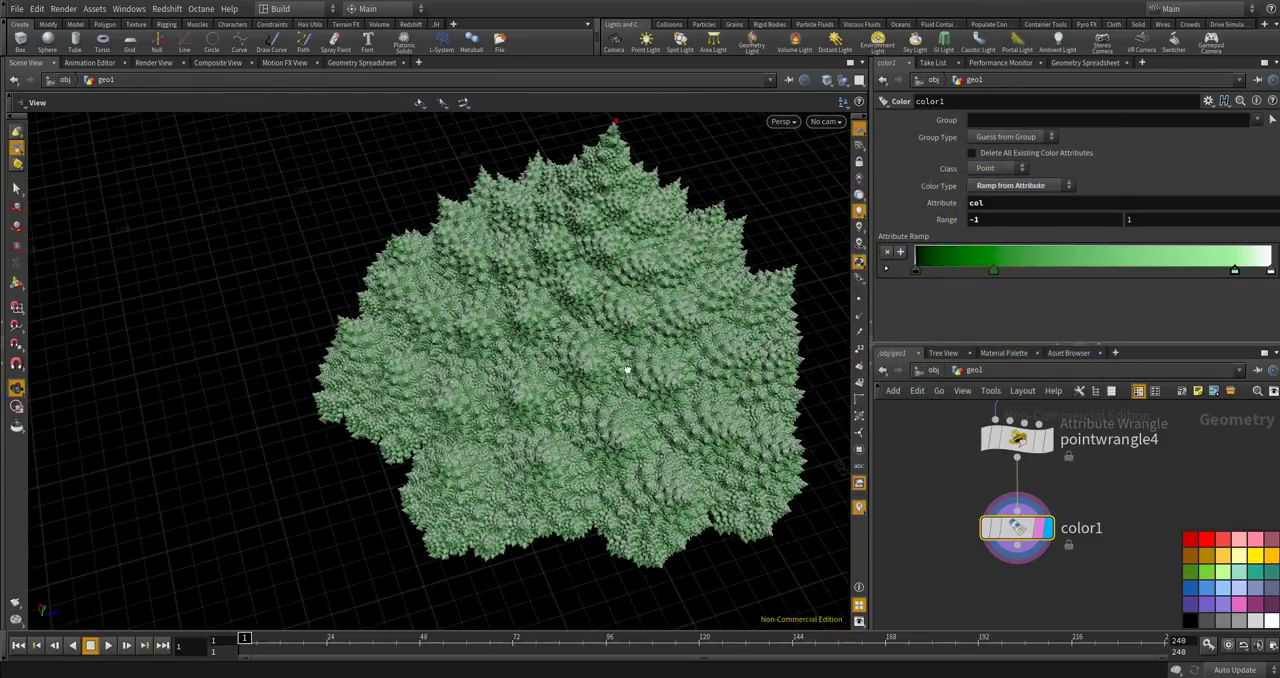
{"action": "left_click_drag", "start_coordinate": [641, 351], "coordinate": [648, 322]}
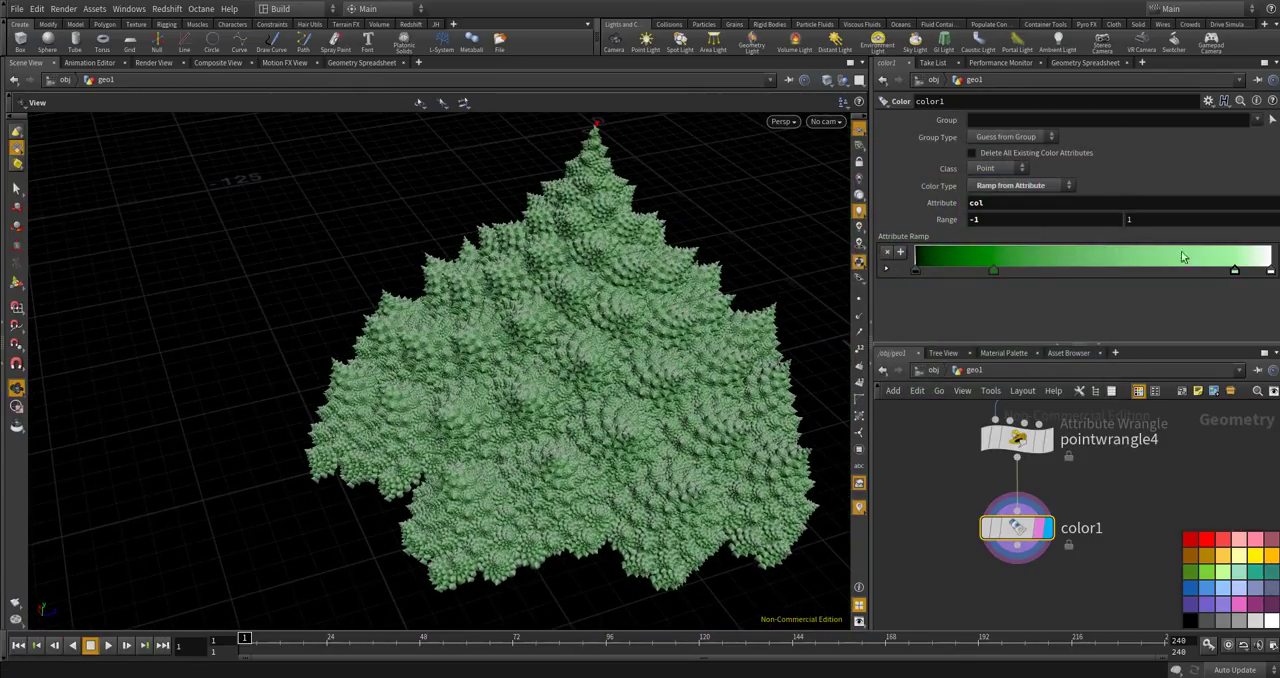
{"action": "double_click", "coordinate": [1270, 274]}
{"action": "left_click", "coordinate": [908, 190]}
{"action": "left_click_drag", "start_coordinate": [1051, 240], "coordinate": [1010, 240]}
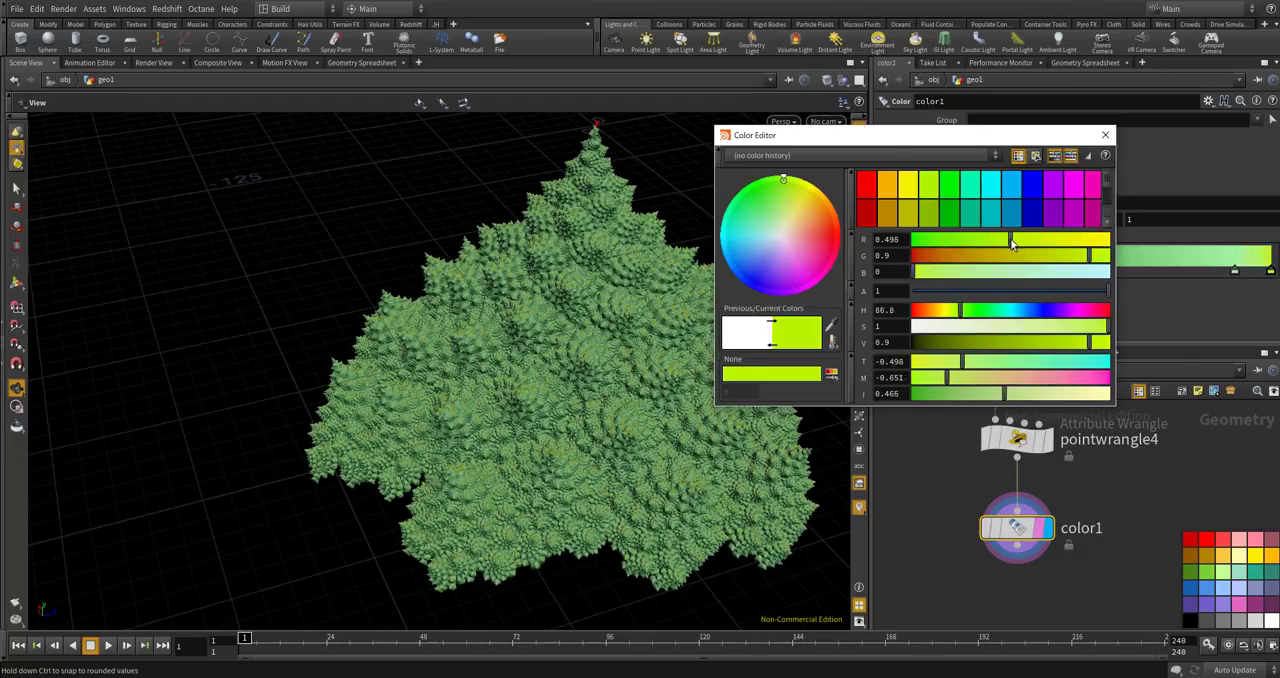
{"action": "left_click", "coordinate": [1105, 134]}
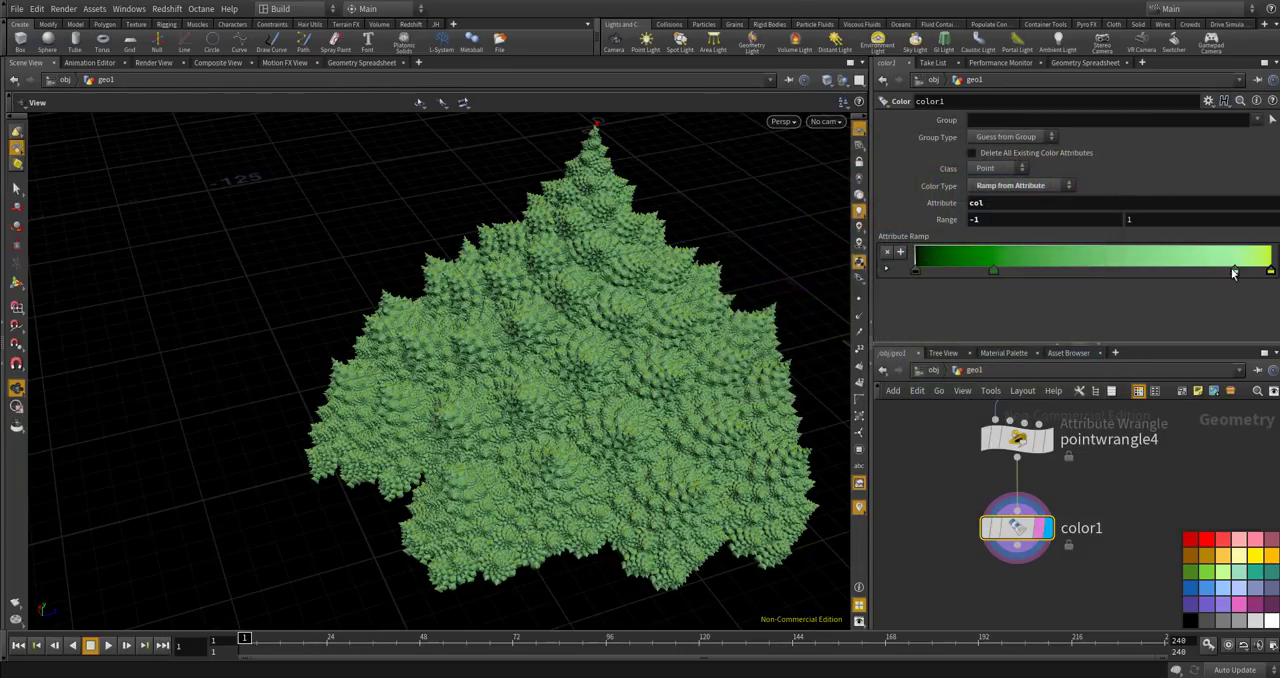
Recolor the light green ramp key to a more saturated, vivid green.
{"action": "double_click", "coordinate": [1233, 272]}
{"action": "left_click_drag", "start_coordinate": [1060, 242], "coordinate": [1063, 242]}
{"action": "left_click_drag", "start_coordinate": [971, 271], "coordinate": [933, 275]}
{"action": "left_click_drag", "start_coordinate": [1023, 244], "coordinate": [1111, 279]}
{"action": "left_click", "coordinate": [1102, 134]}
Darken the dark green ramp key to RGB 0, 0.159, 0 and shift it and the black key toward the bright end.
{"action": "left_click_drag", "start_coordinate": [915, 271], "coordinate": [1022, 279]}
{"action": "left_click_drag", "start_coordinate": [745, 287], "coordinate": [676, 330]}
{"action": "left_click_drag", "start_coordinate": [588, 225], "coordinate": [883, 265]}
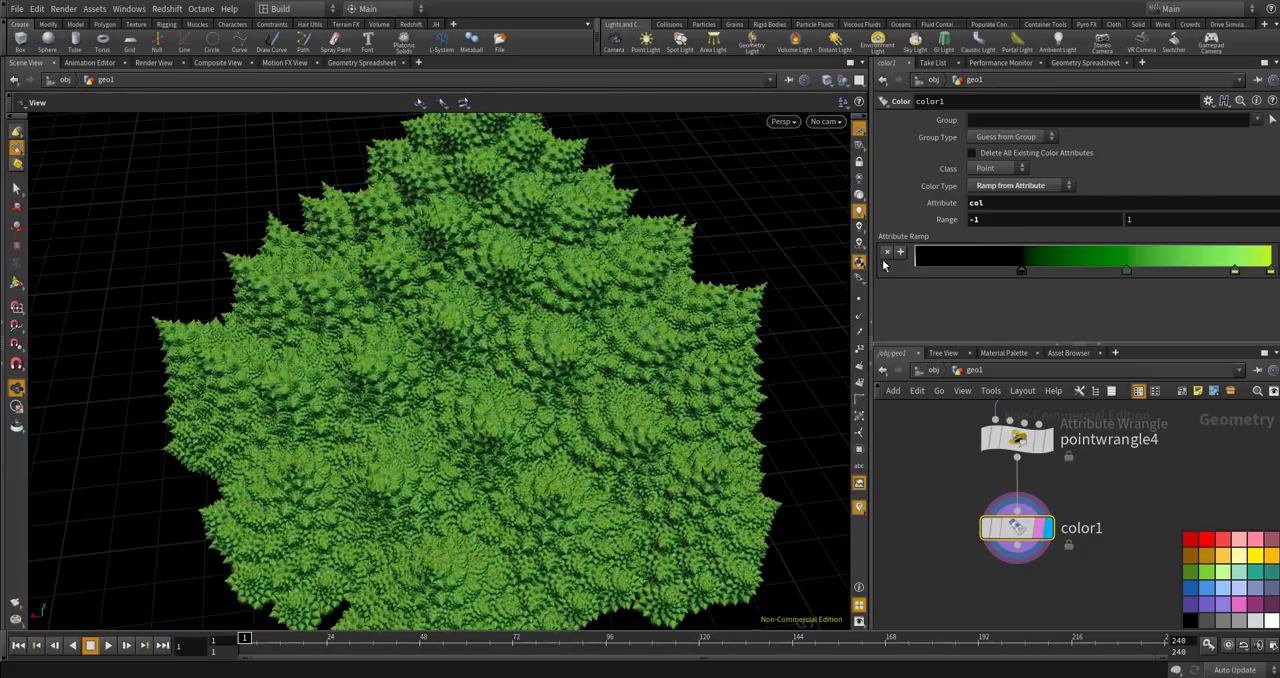
{"action": "double_click", "coordinate": [1126, 270]}
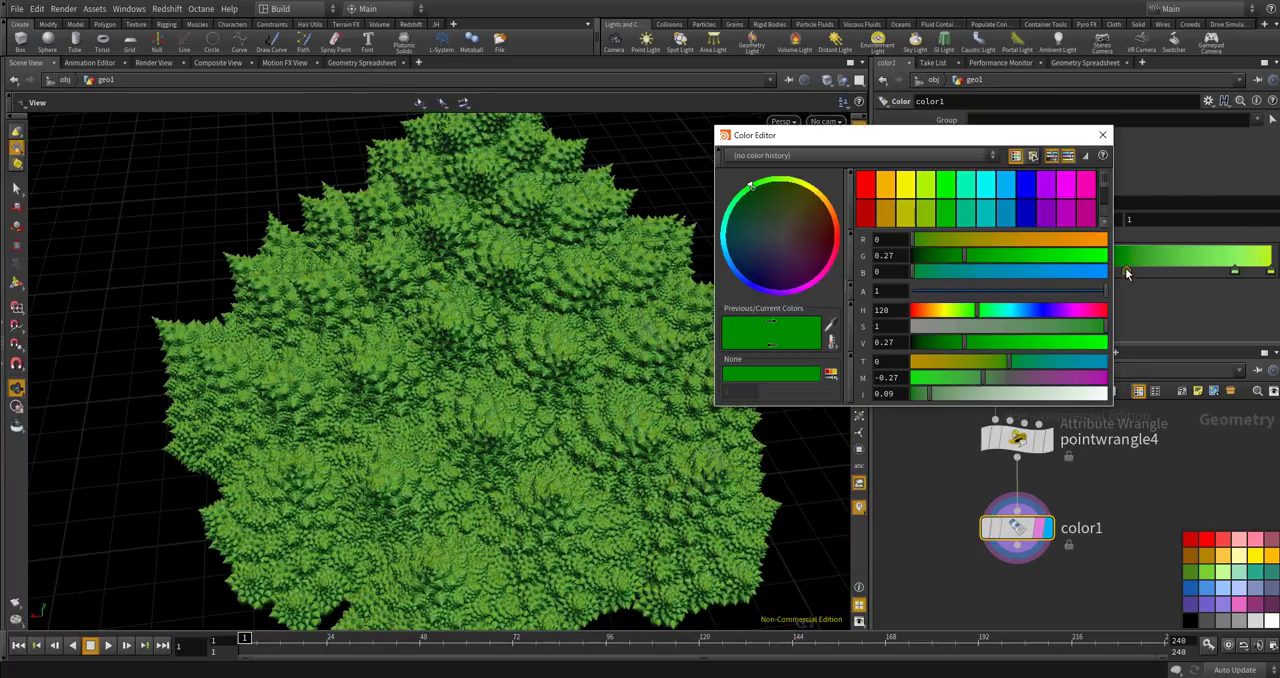
{"action": "left_click_drag", "start_coordinate": [969, 256], "coordinate": [942, 255]}
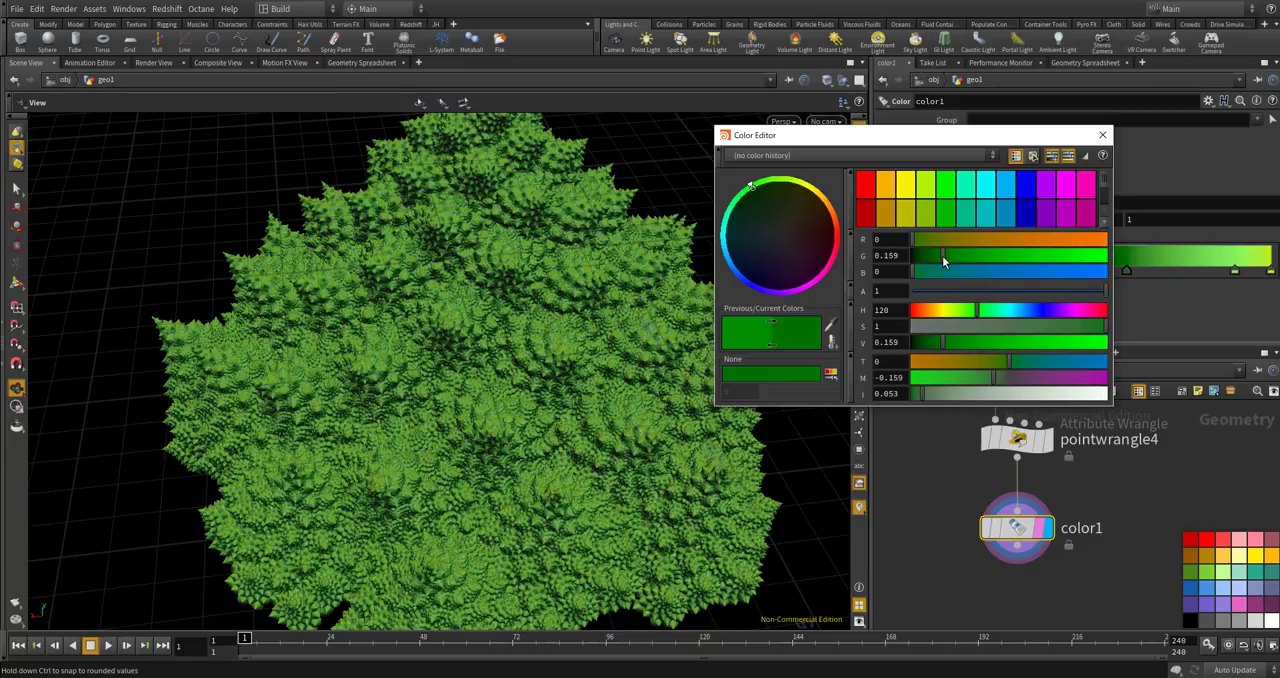
{"action": "left_click", "coordinate": [1103, 135]}
{"action": "left_click_drag", "start_coordinate": [1134, 273], "coordinate": [1168, 273]}
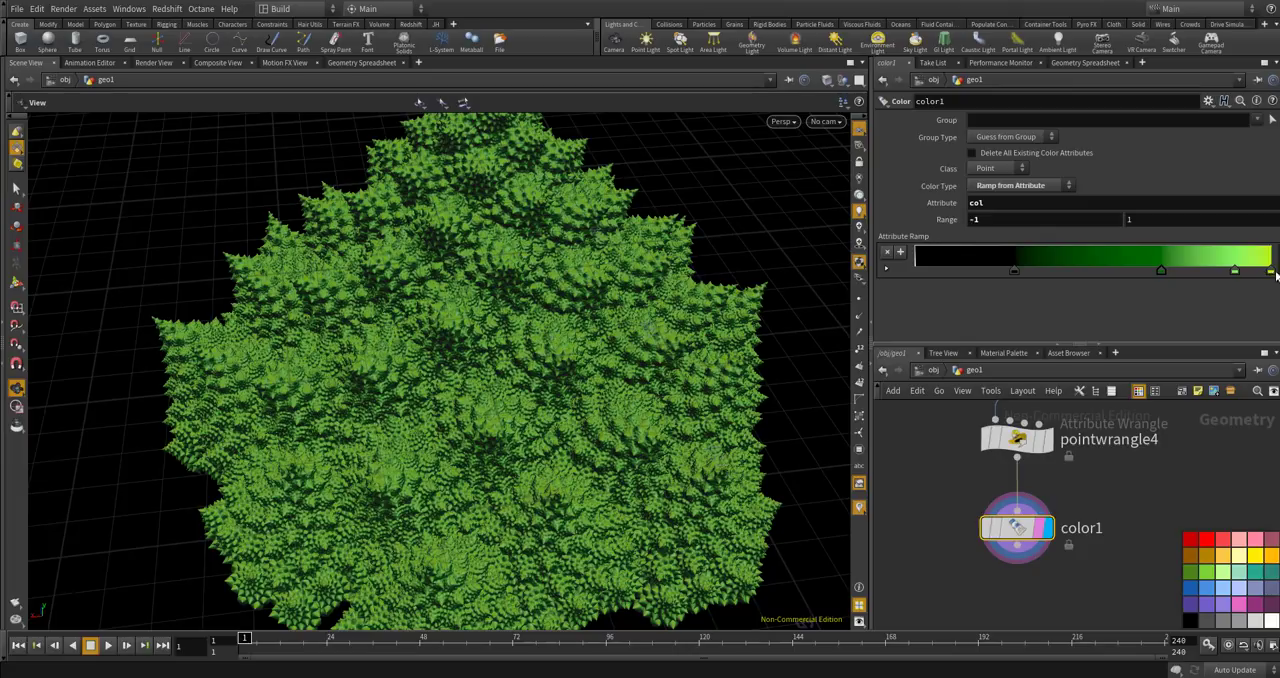
Desaturate the yellow-green end key of the ramp to a pale green with saturation 0.4.
{"action": "double_click", "coordinate": [1271, 272]}
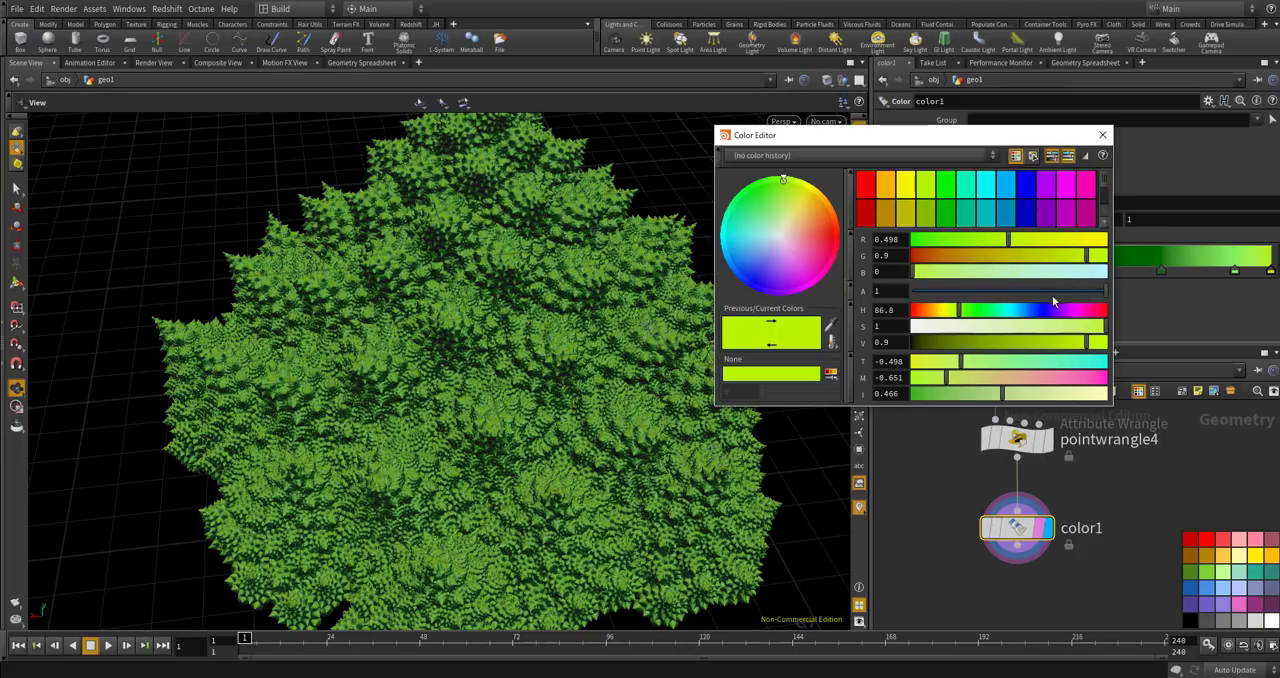
{"action": "left_click_drag", "start_coordinate": [975, 331], "coordinate": [1000, 339]}
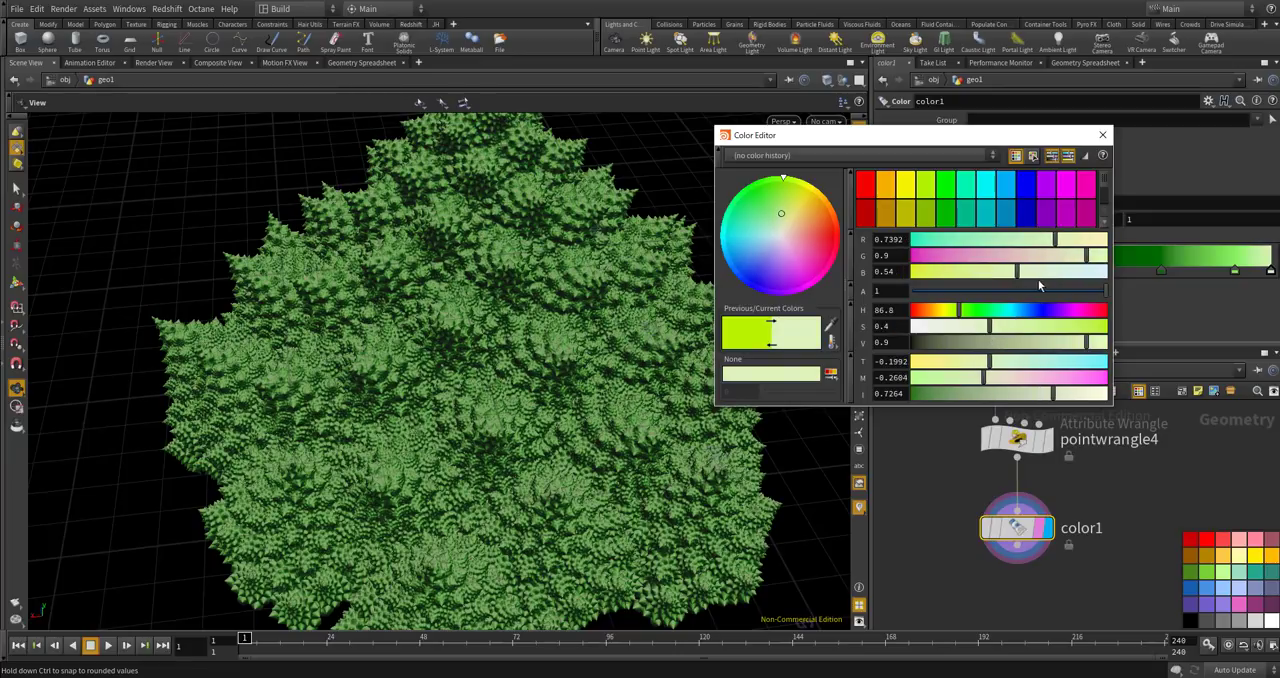
{"action": "left_click", "coordinate": [1050, 280]}
{"action": "left_click", "coordinate": [1102, 135]}
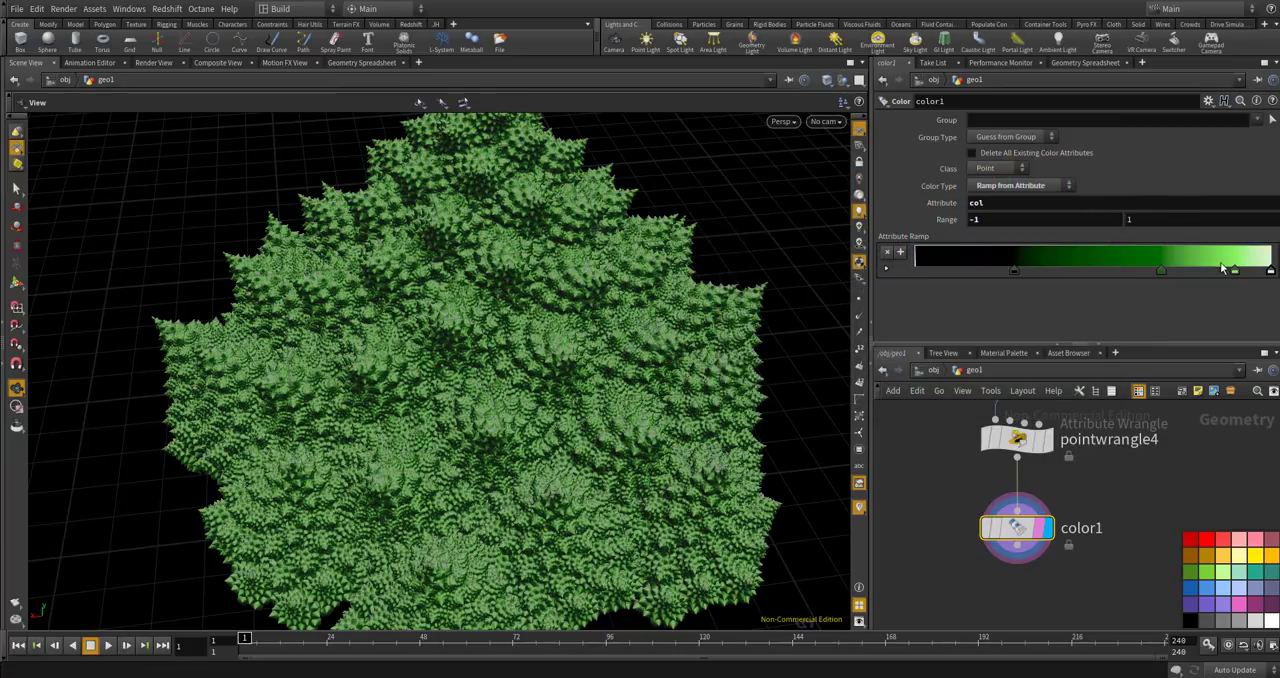
Reposition the ramp keys, with black at about 8%, dark green at about 52% and light green at about 90%.
{"action": "left_click_drag", "start_coordinate": [1234, 280], "coordinate": [1257, 281]}
{"action": "left_click_drag", "start_coordinate": [434, 326], "coordinate": [350, 262]}
{"action": "left_click_drag", "start_coordinate": [1252, 270], "coordinate": [1224, 270]}
{"action": "left_click_drag", "start_coordinate": [1142, 272], "coordinate": [944, 269]}
{"action": "left_click_drag", "start_coordinate": [1063, 272], "coordinate": [1101, 273]}
{"action": "left_click_drag", "start_coordinate": [605, 238], "coordinate": [714, 294]}
{"action": "right_click_drag", "start_coordinate": [714, 294], "coordinate": [523, 371]}
{"action": "left_click_drag", "start_coordinate": [523, 371], "coordinate": [550, 379]}
{"action": "middle_click_drag", "start_coordinate": [570, 355], "coordinate": [620, 310]}
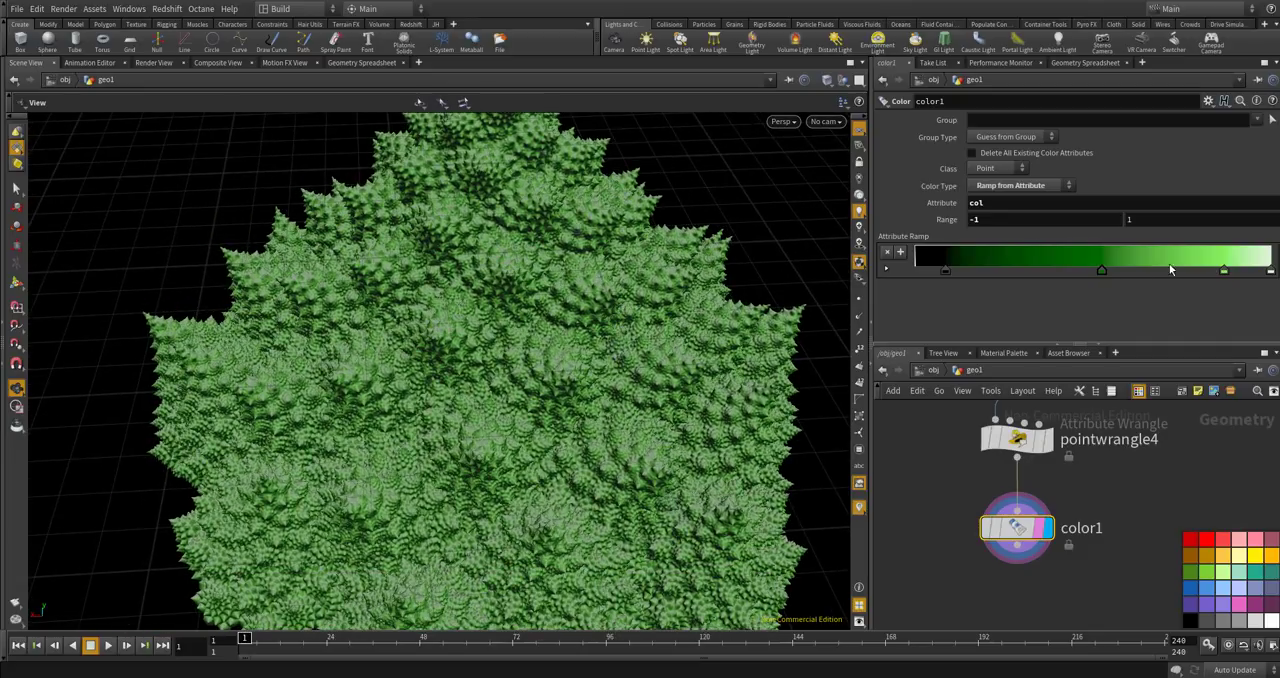
{"action": "left_click_drag", "start_coordinate": [1224, 272], "coordinate": [1238, 272]}
Hide the reference grid in the viewport and examine the colored broccoli from below and from several angles.
{"action": "left_click_drag", "start_coordinate": [425, 292], "coordinate": [579, 339]}
{"action": "scroll", "coordinate": [476, 315], "scroll_direction": "down", "scroll_amount": 3}
{"action": "scroll", "coordinate": [608, 261], "scroll_direction": "down", "scroll_amount": 2}
{"action": "left_click", "coordinate": [859, 132]}
{"action": "left_click_drag", "start_coordinate": [369, 286], "coordinate": [275, 291]}
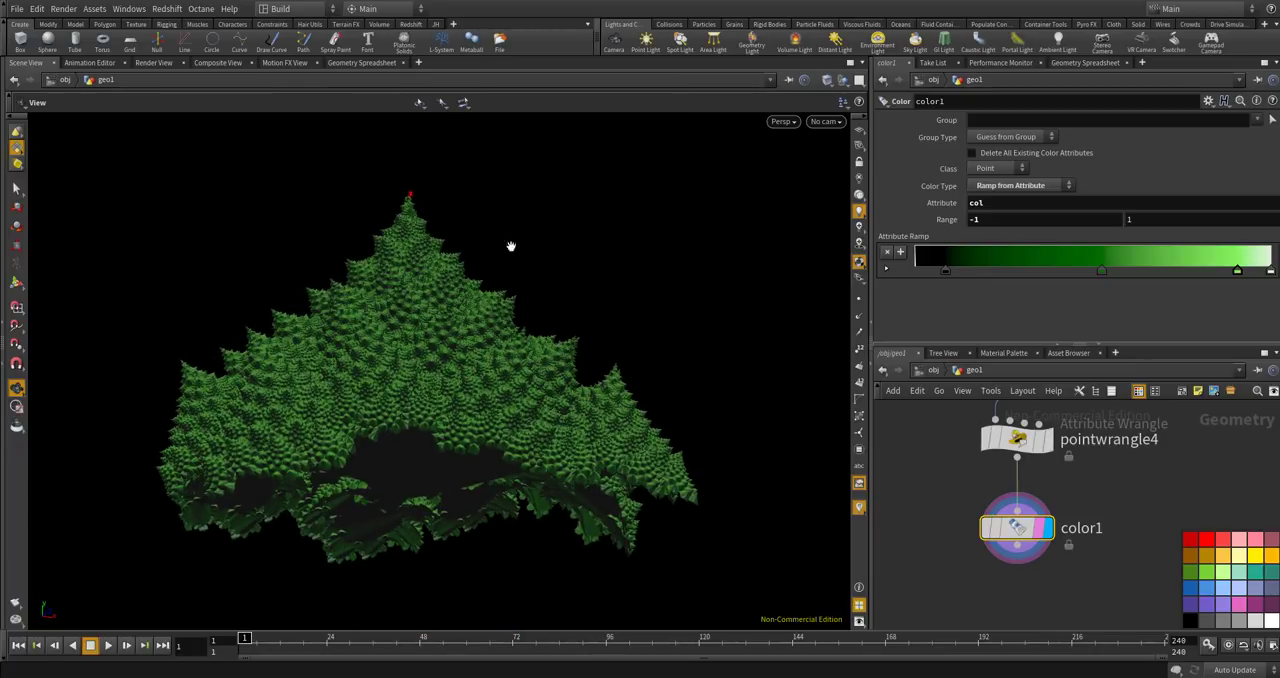
{"action": "left_click_drag", "start_coordinate": [436, 330], "coordinate": [477, 414]}
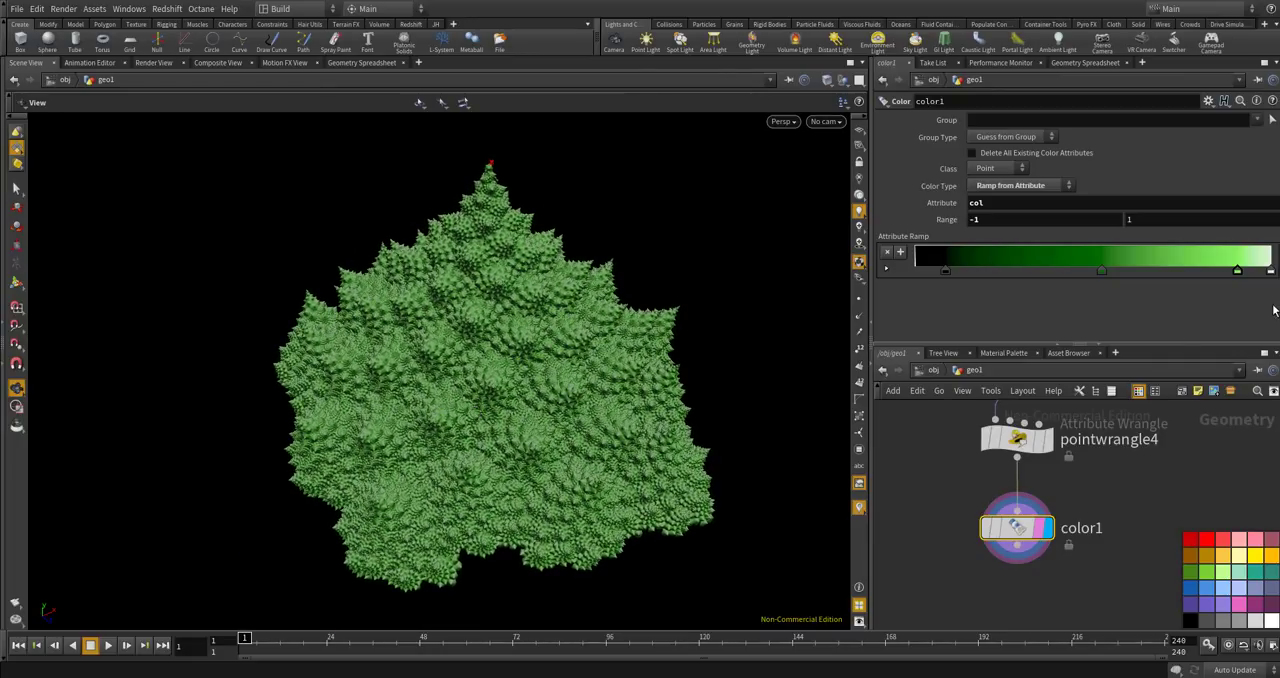
{"action": "left_click_drag", "start_coordinate": [666, 363], "coordinate": [535, 421]}
{"action": "scroll", "coordinate": [965, 486], "scroll_direction": "down", "scroll_amount": 4}
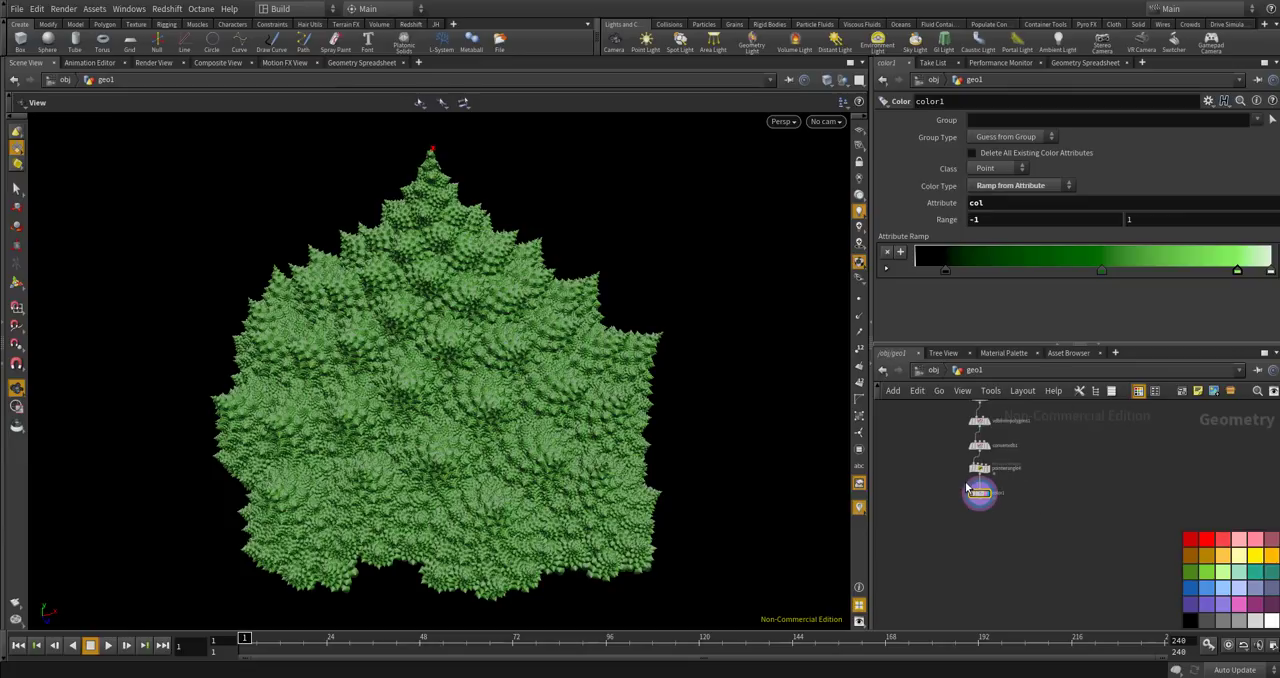